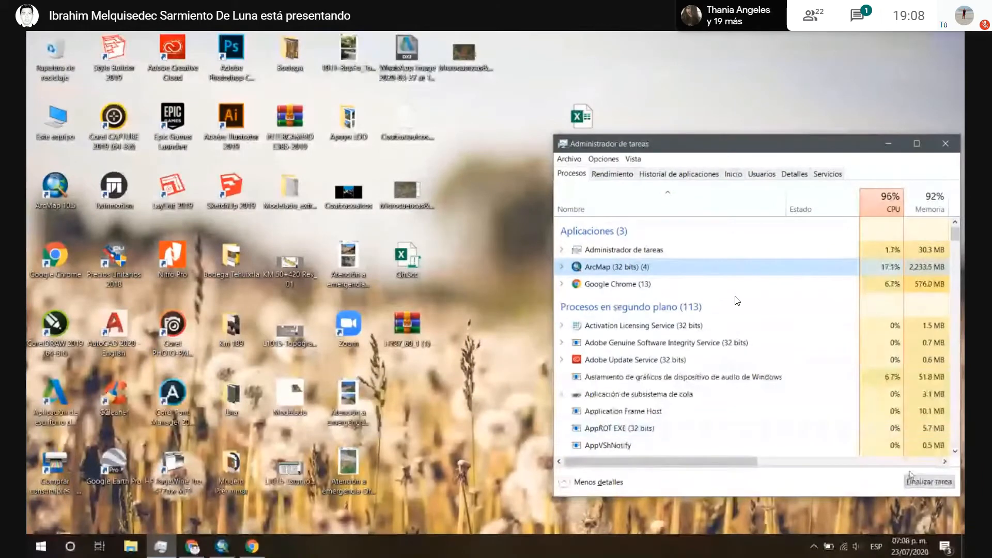
Step: Restart ArcMap 10.5 by ending its running task, and open the recent map 01
left_click(917, 482)
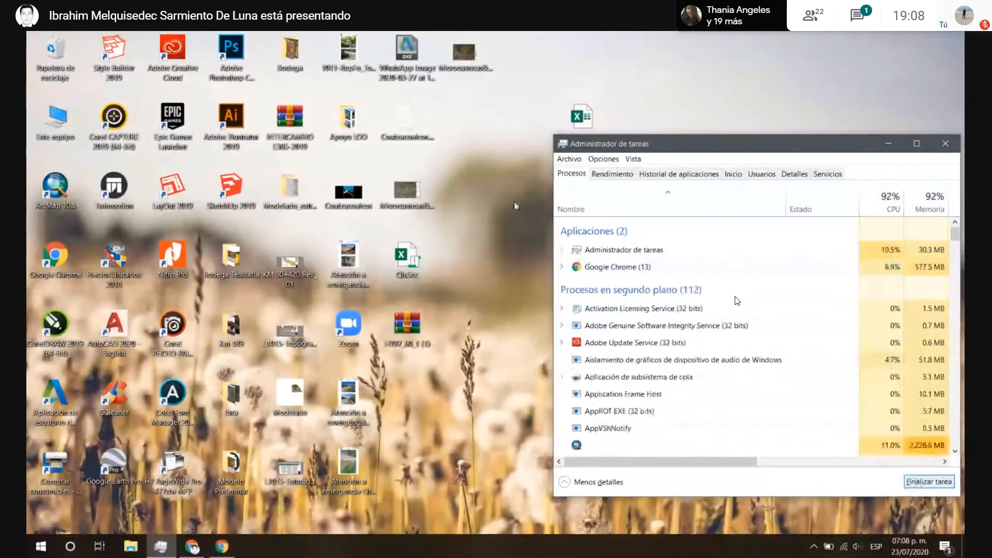
key("super")
type("arc")
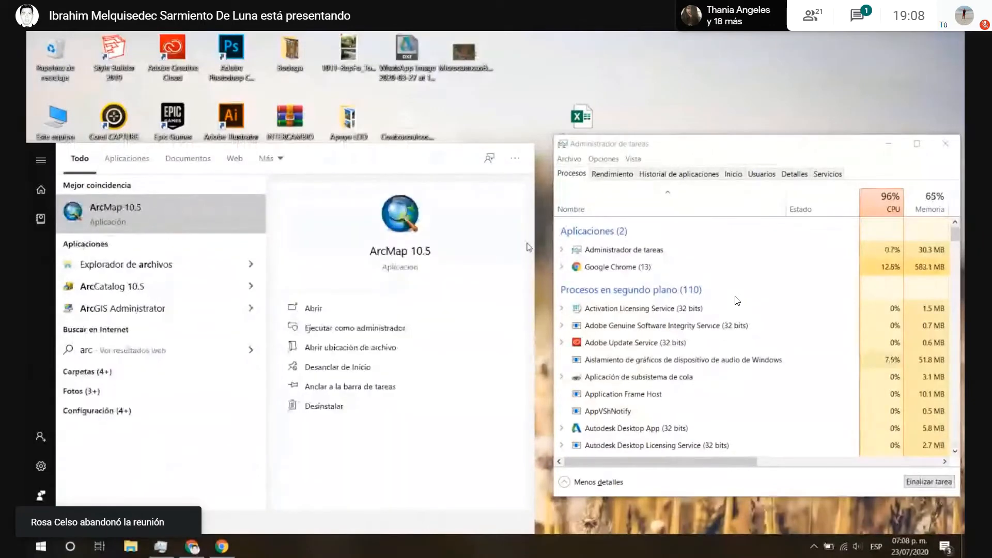
key("Return")
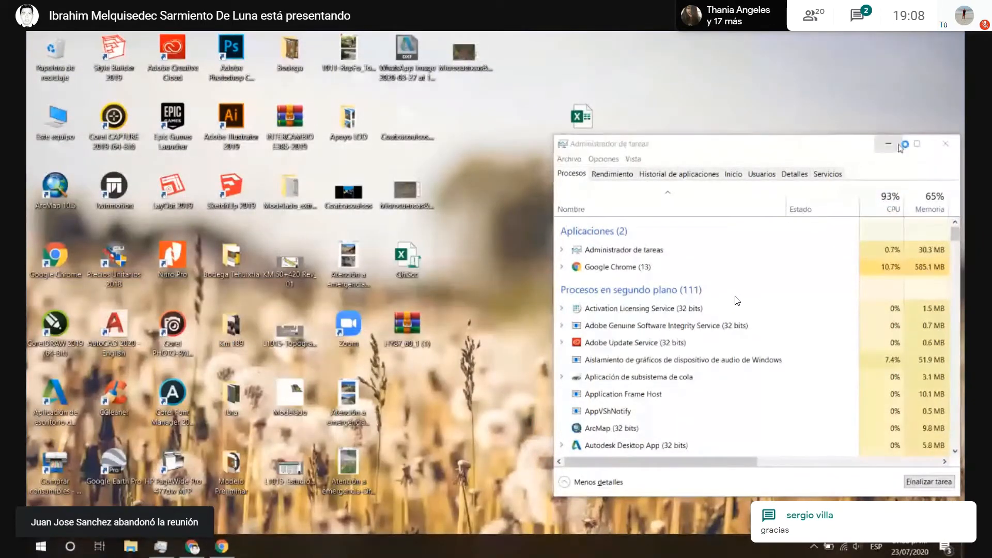
left_click(900, 146)
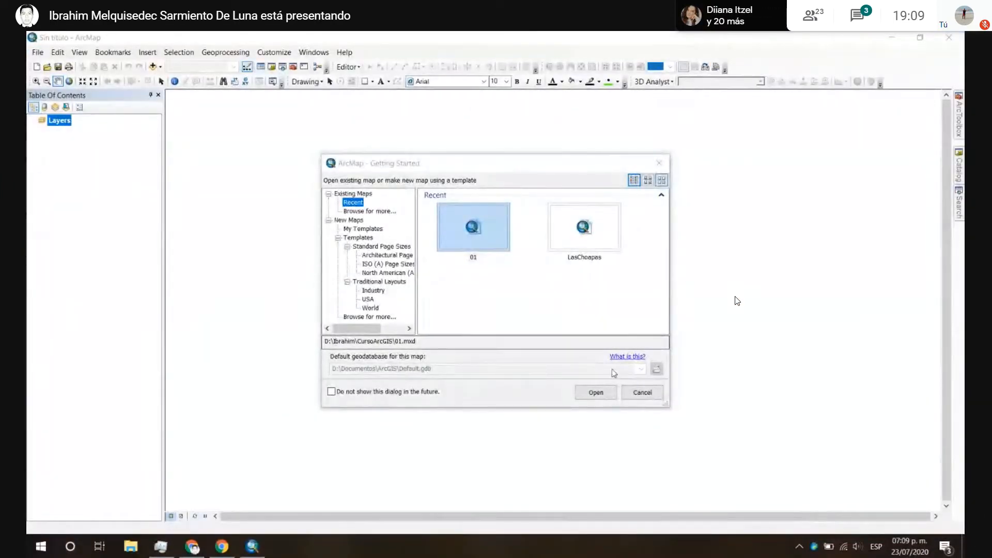
left_click(598, 393)
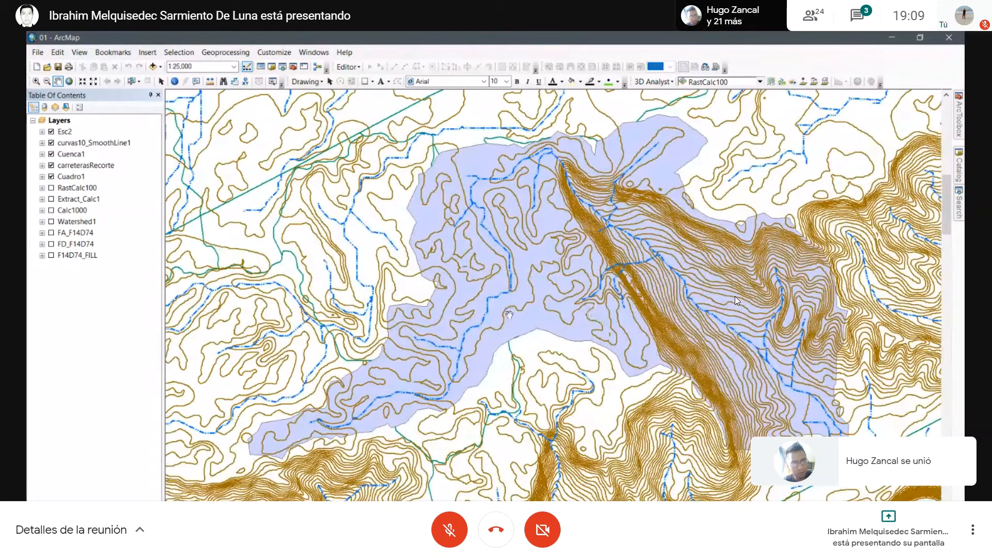
Step: Hide the Esc2, curvas10_SmoothLine1, Cuenca1 and carreterasRecorte layers on the map
scroll(509, 313, "up", 2)
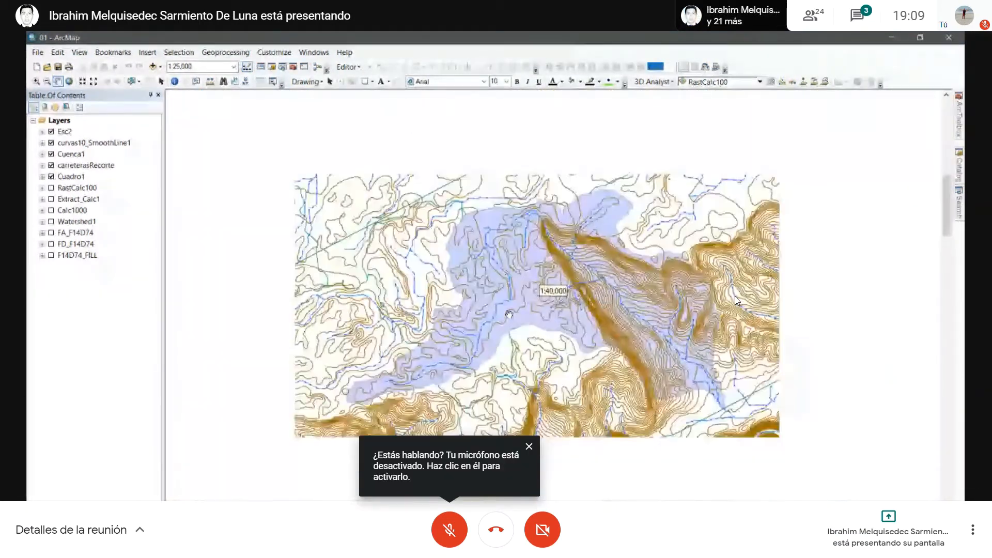
scroll(510, 314, "up", 1)
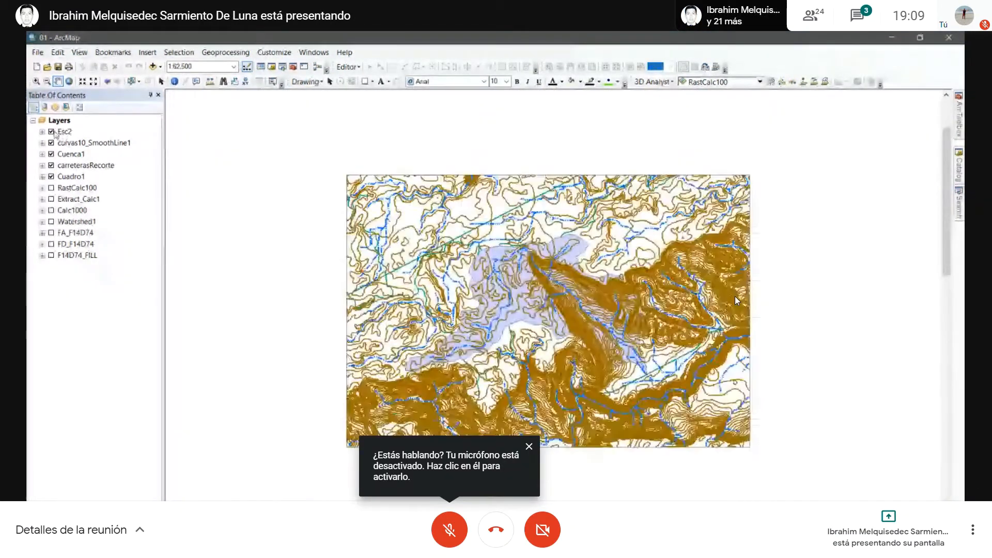
left_click(51, 132)
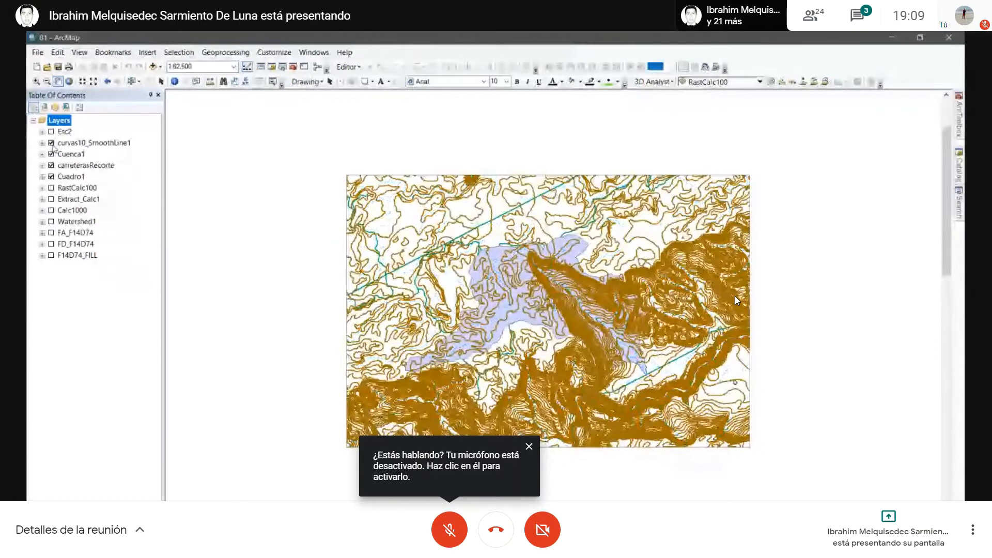
left_click(51, 143)
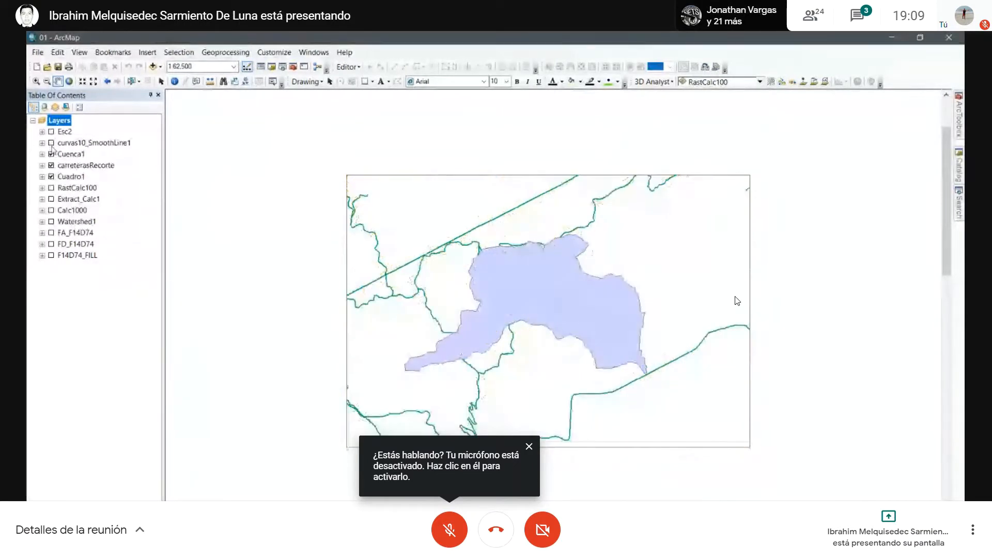
left_click(51, 154)
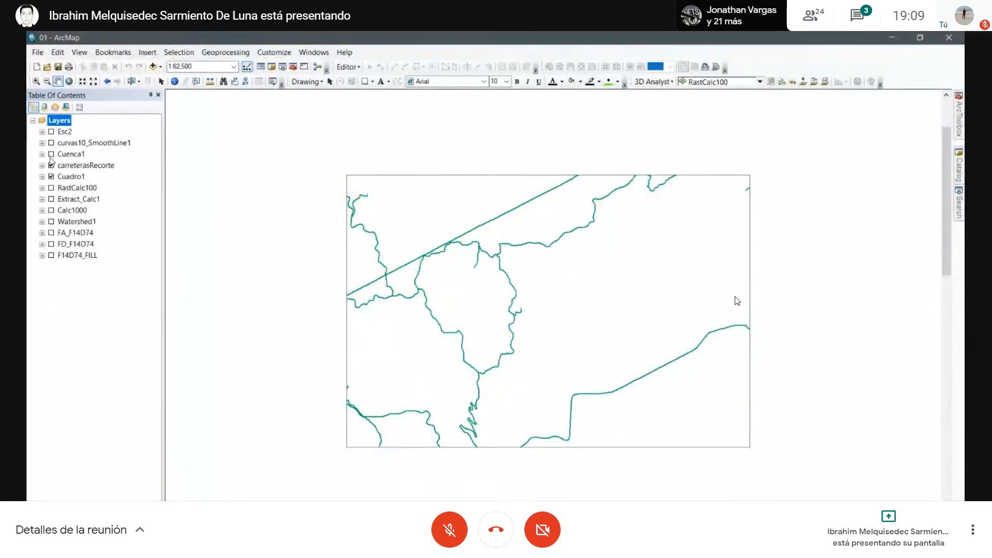
left_click(51, 166)
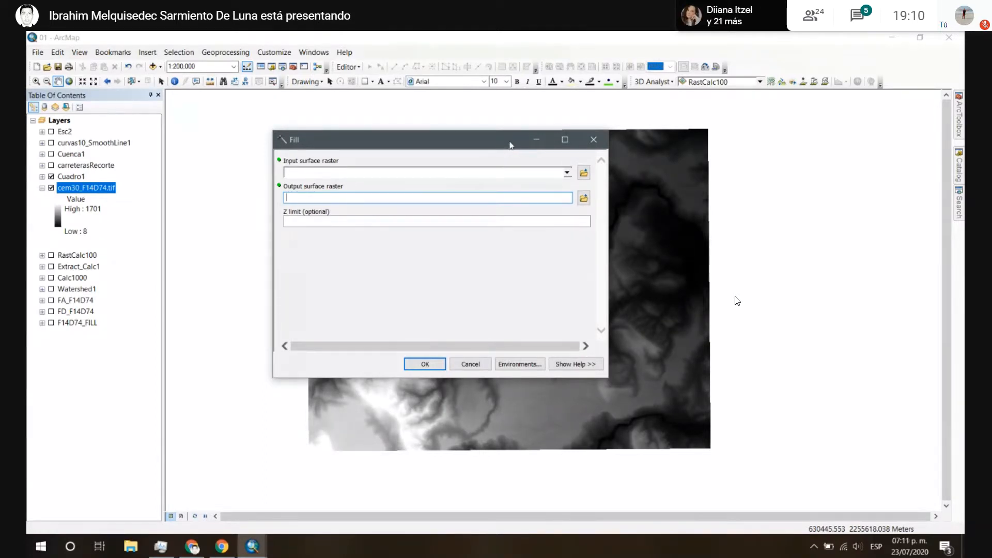
Step: Cancel the Fill tool and show the F14D74_FILL layer in place of cem30_F14D74.tif
left_click_drag(506, 148, 500, 130)
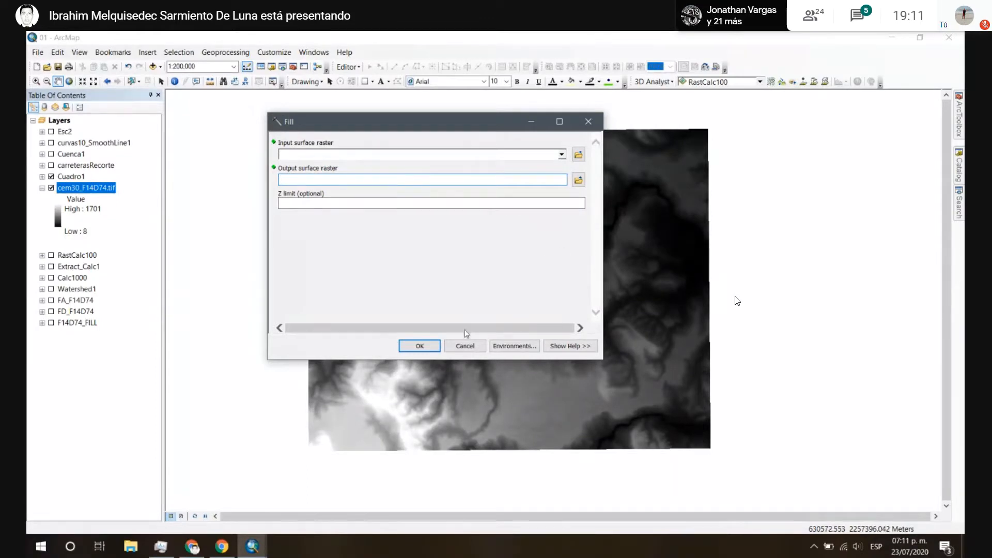
left_click(465, 347)
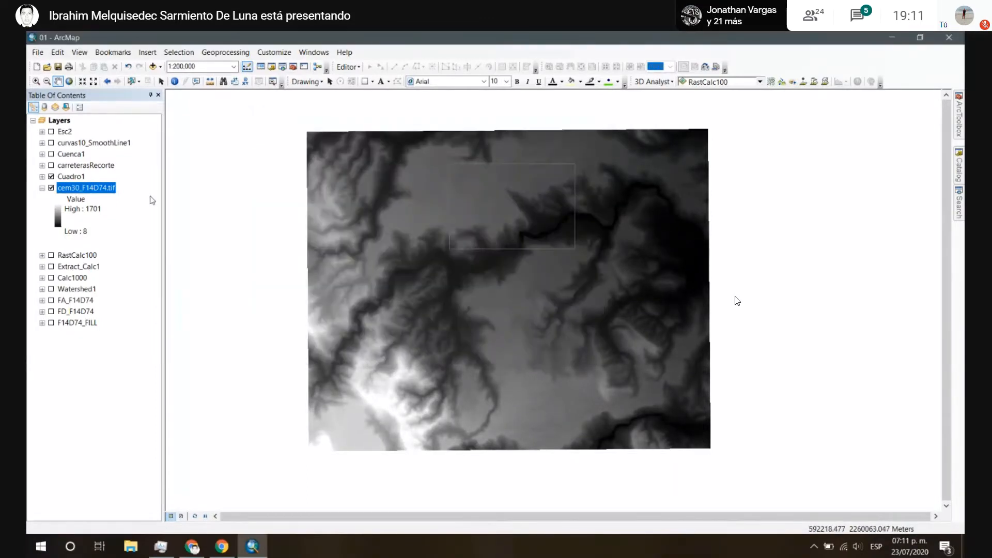
left_click(42, 188)
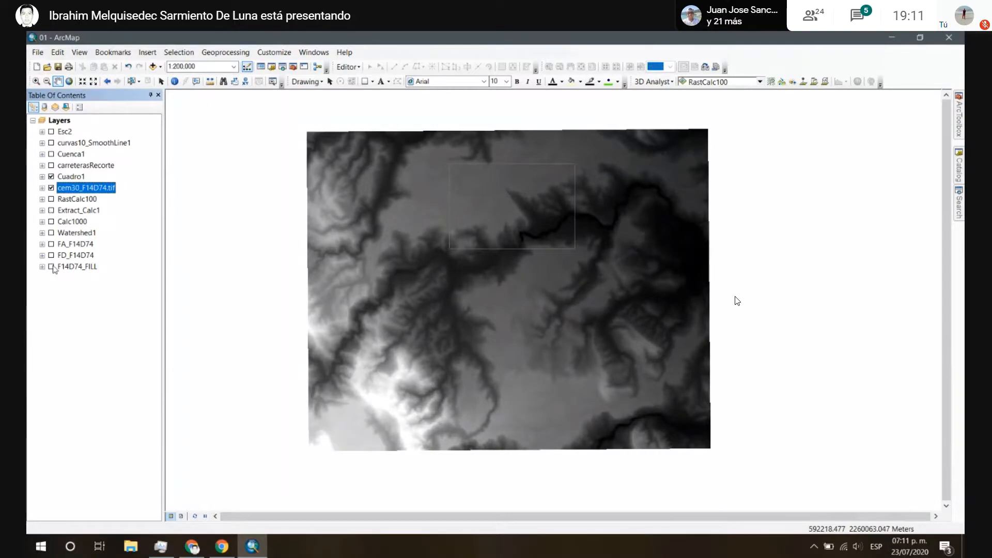
left_click(52, 188)
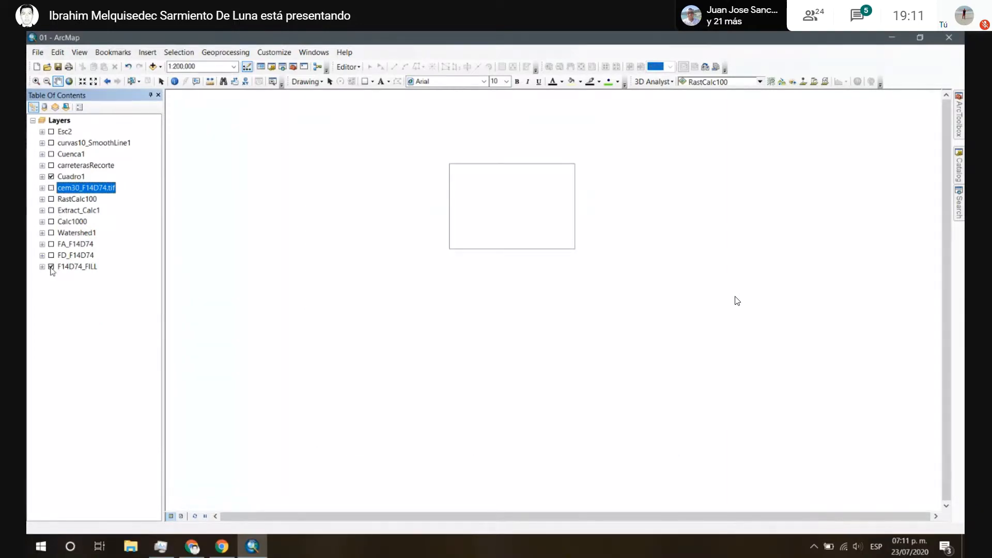
Step: Compare the legend value ranges of cem30_F14D74.tif and F14D74_FILL, and collapse both legends
left_click(42, 266)
left_click(43, 189)
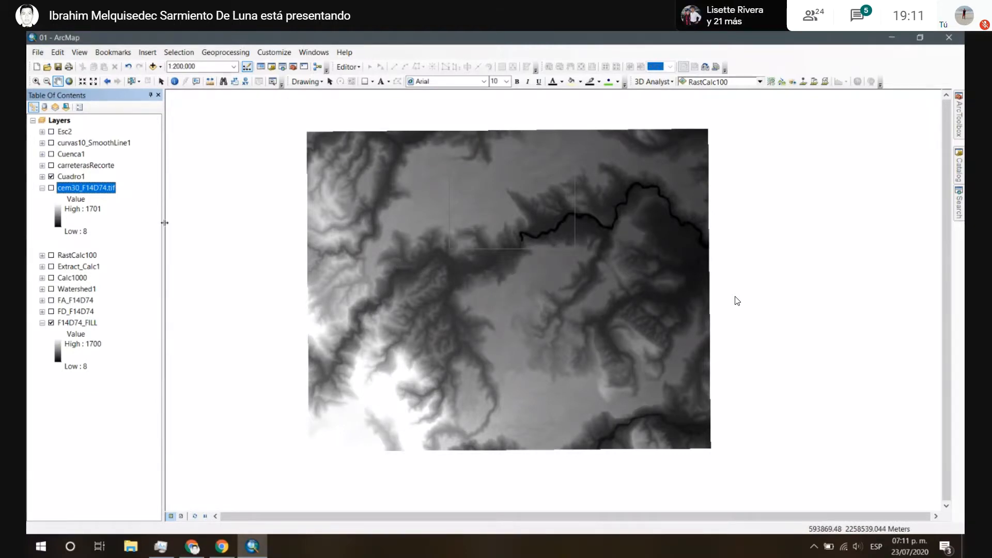
left_click(42, 188)
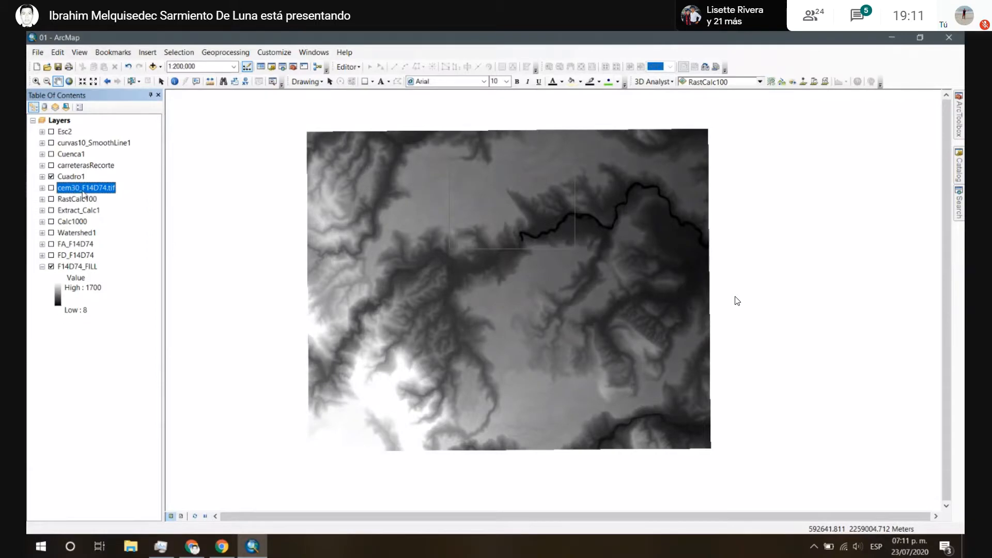
left_click(43, 267)
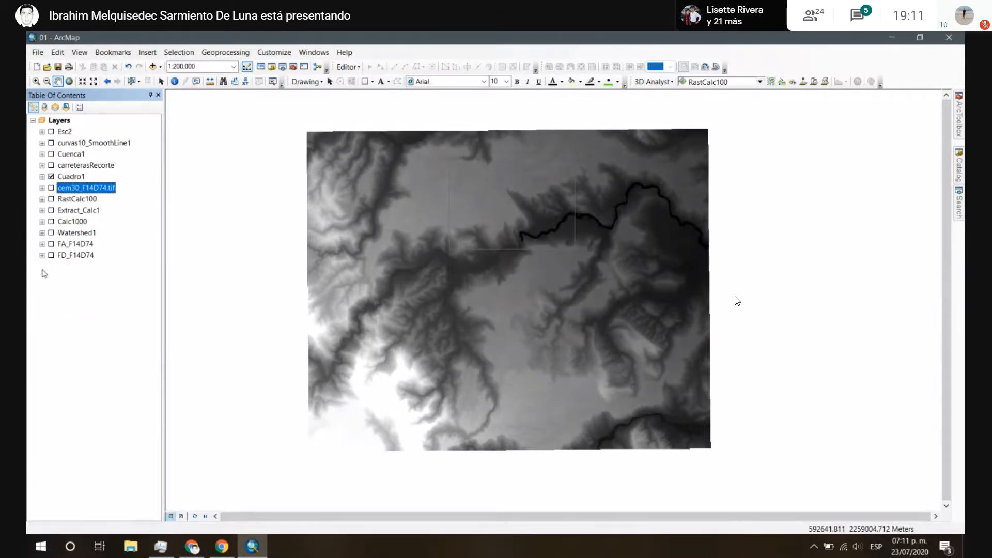
Step: Open the Flow Direction tool from the Spatial Analyst Hydrology toolset and choose F14D74_FILL as its input surface raster
left_click(959, 170)
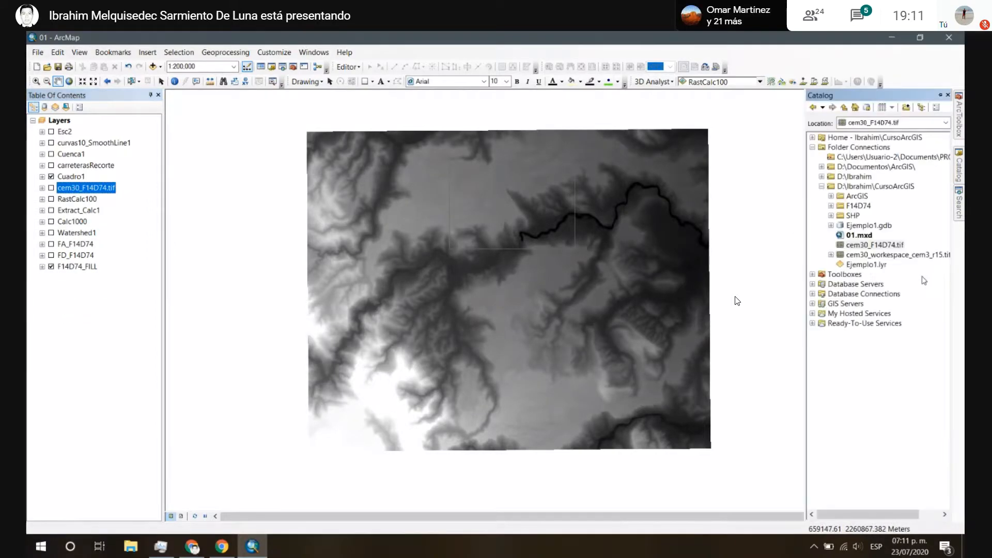
left_click(960, 118)
scroll(866, 372, "down", 2)
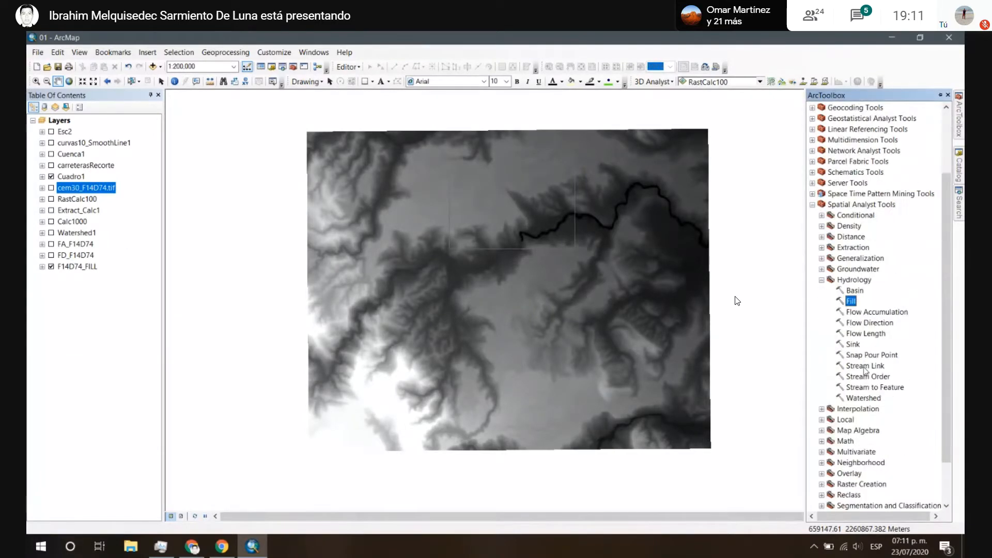
left_click(877, 323)
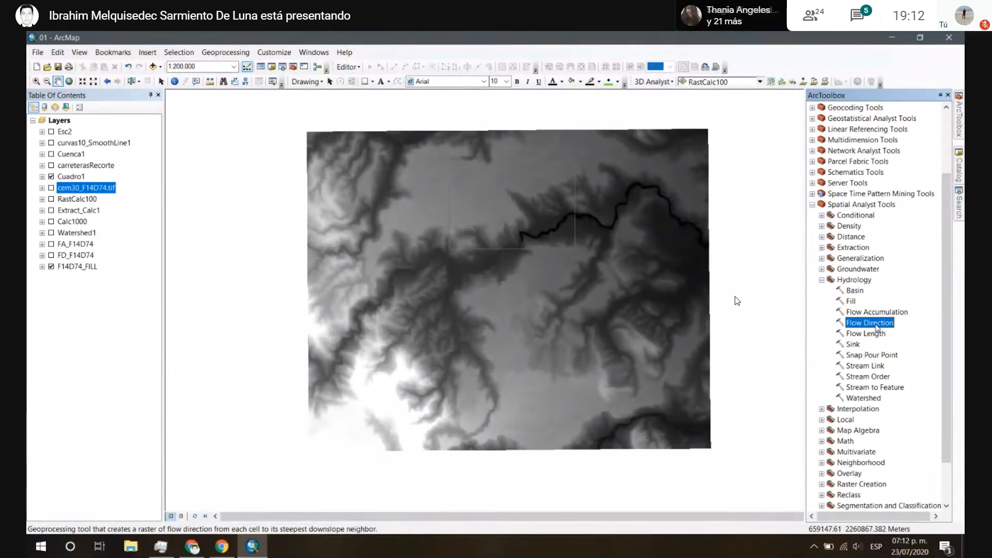
double_click(876, 325)
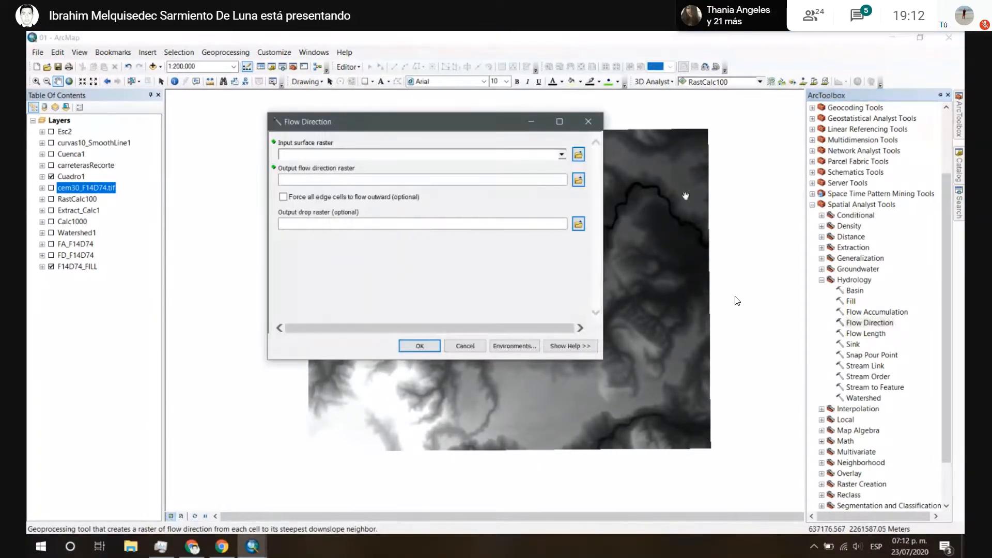
left_click(324, 153)
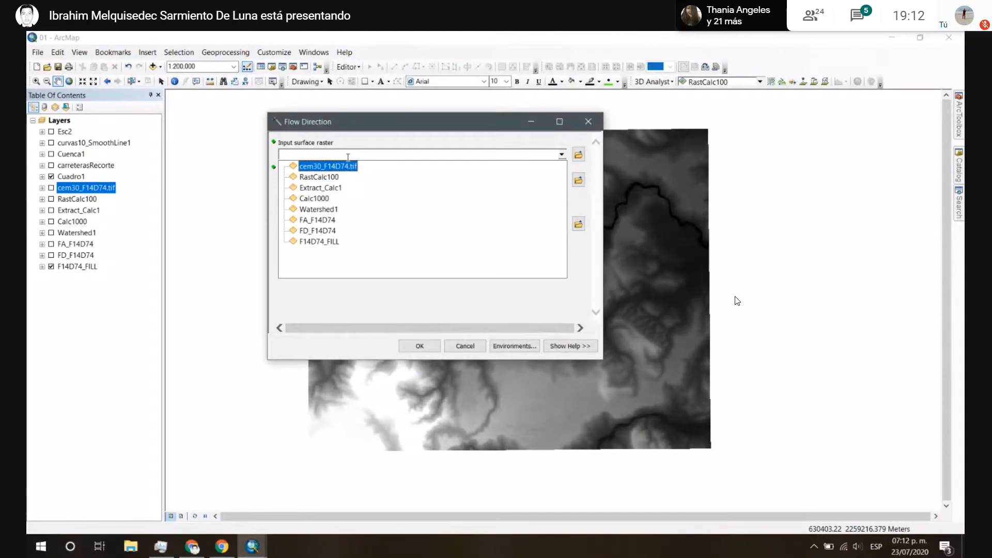
left_click(326, 242)
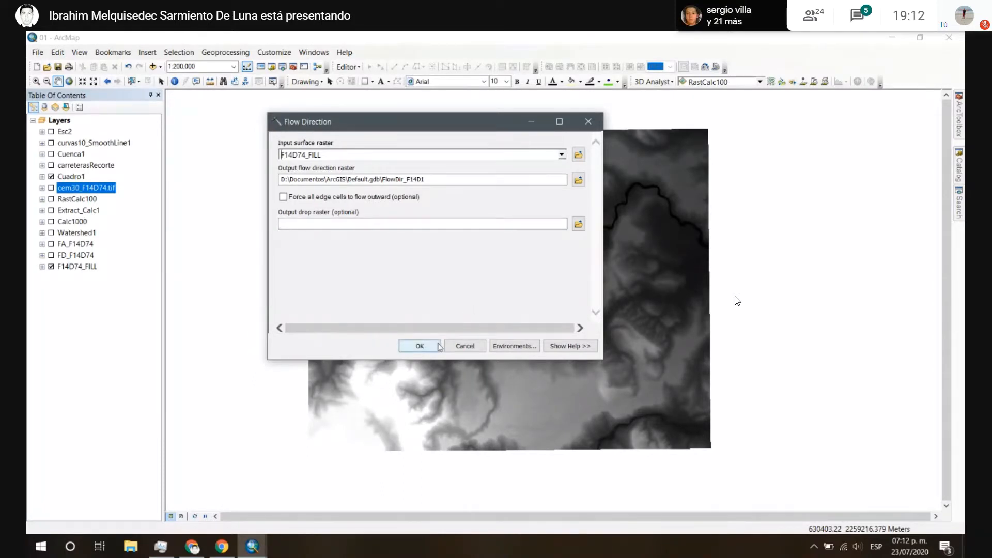
Step: Set the tool's output coordinate system to WGS 1984 UTM Zone 14N, and cancel Flow Direction without running it
left_click(526, 350)
left_click(309, 156)
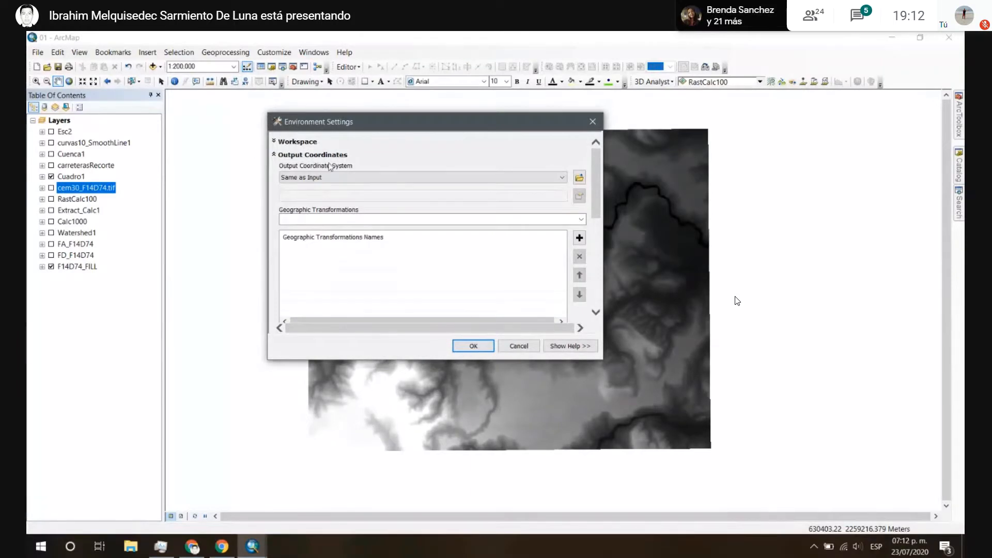
left_click(366, 181)
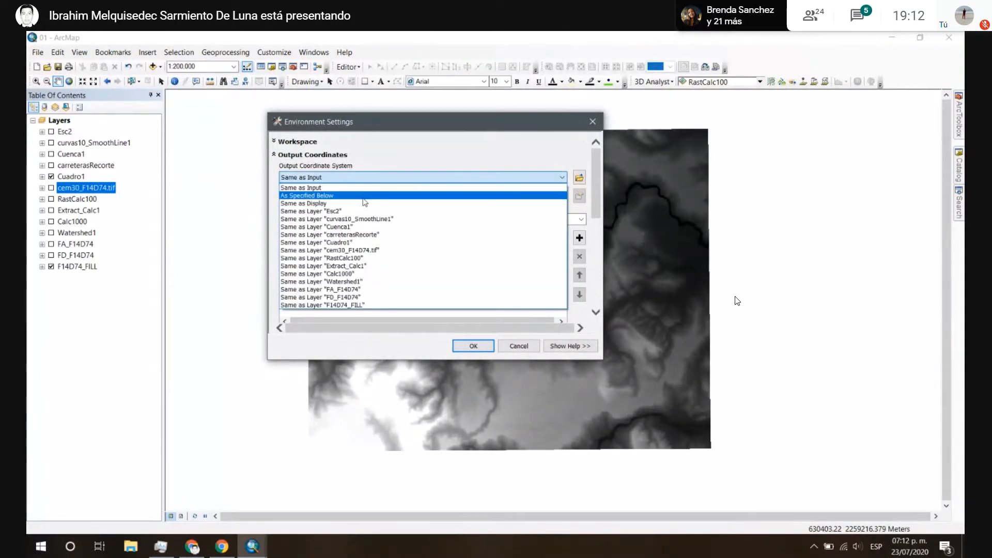
left_click(366, 194)
left_click(579, 197)
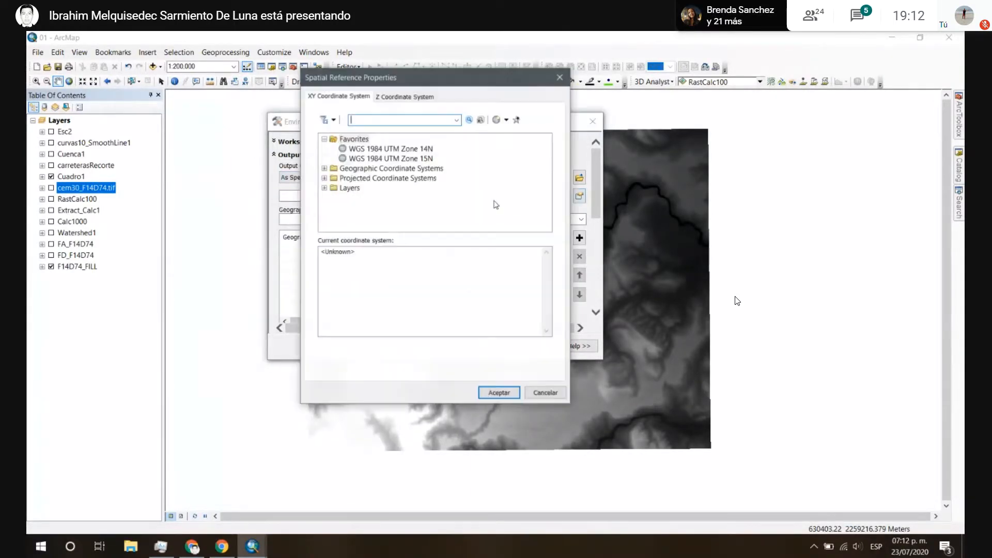
left_click(393, 149)
left_click(502, 392)
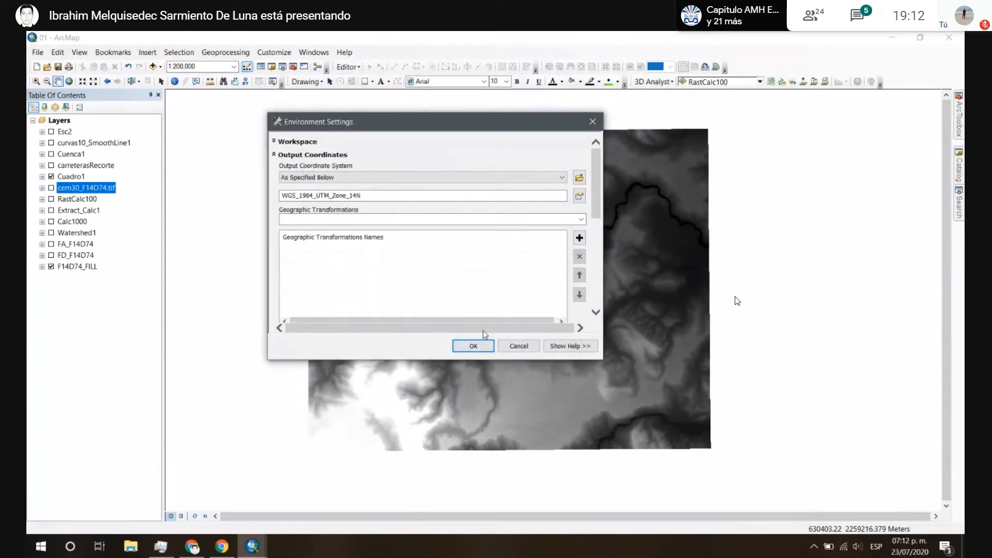
left_click(474, 346)
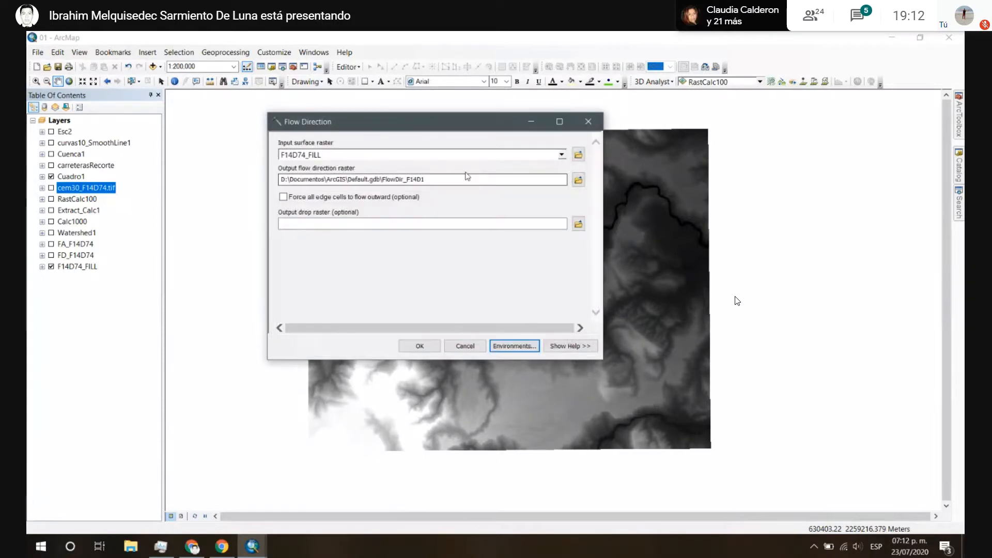
left_click(465, 346)
Step: Hide the F14D74_FILL layer and show the FD_F14D74 flow direction layer
left_click(51, 266)
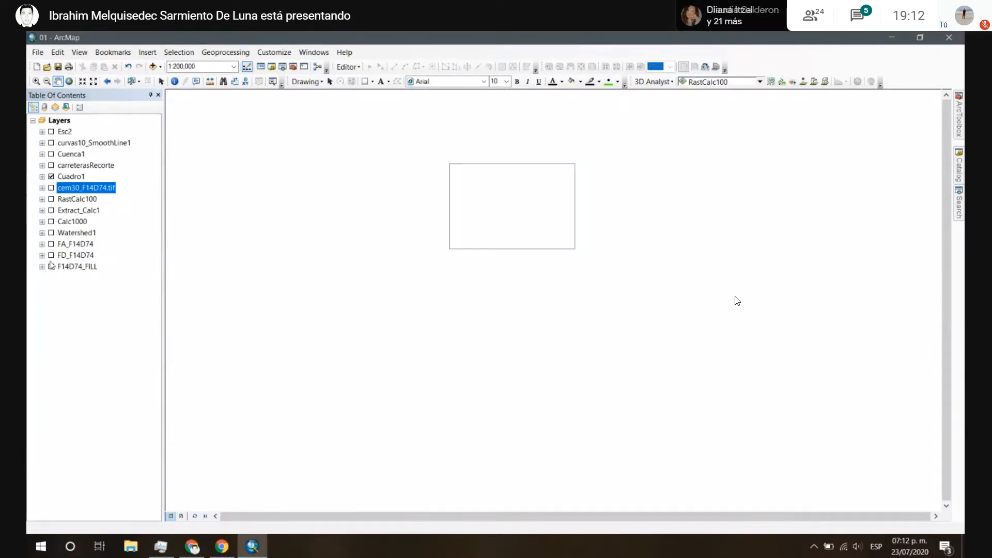
left_click(51, 255)
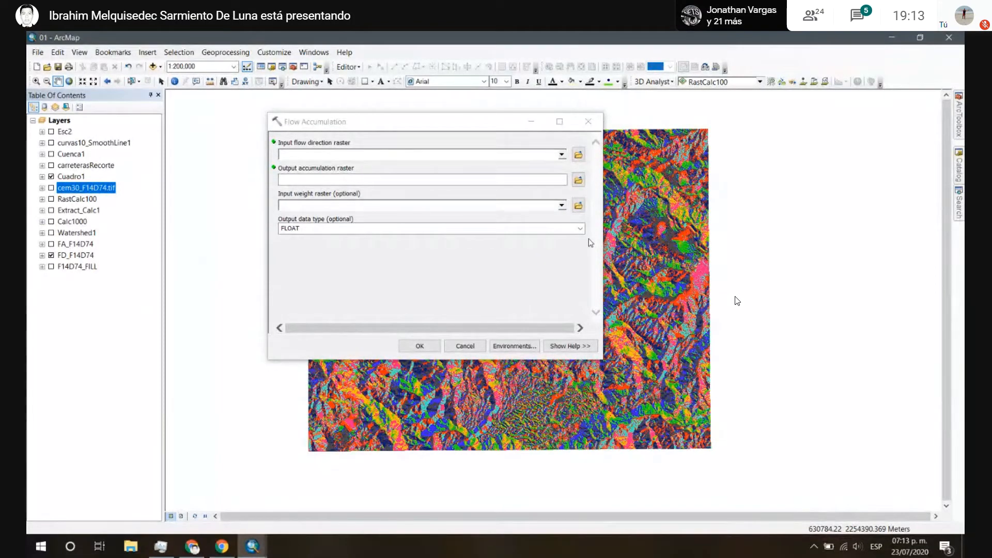
Step: Choose FD_F14D74 as the Flow Accumulation tool's input flow direction raster, and cancel the tool without running it
left_click(562, 155)
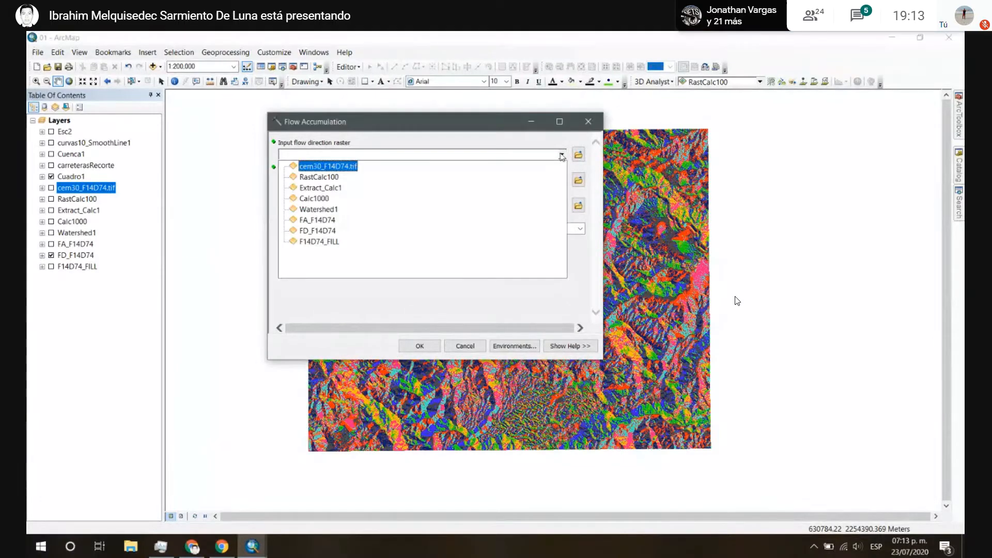
left_click(317, 230)
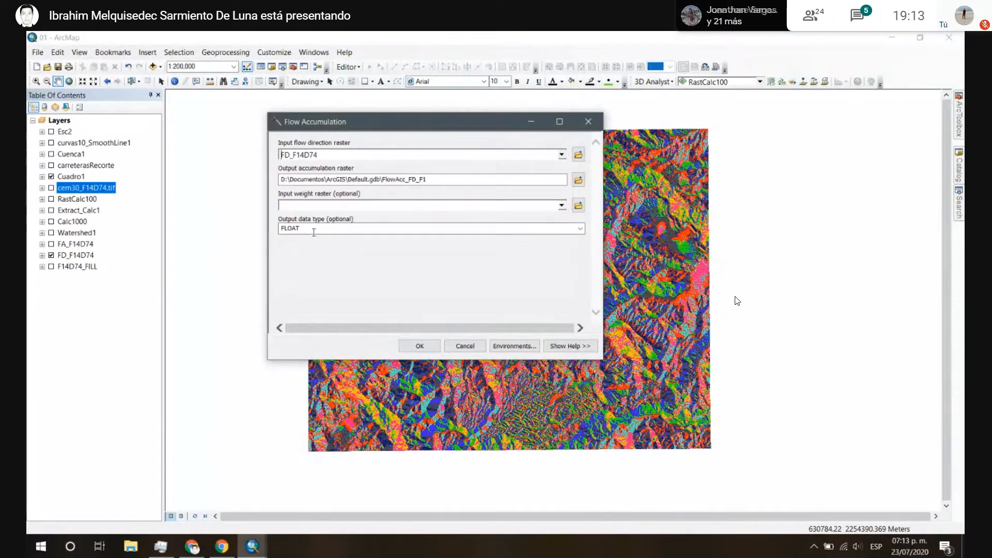
left_click(454, 178)
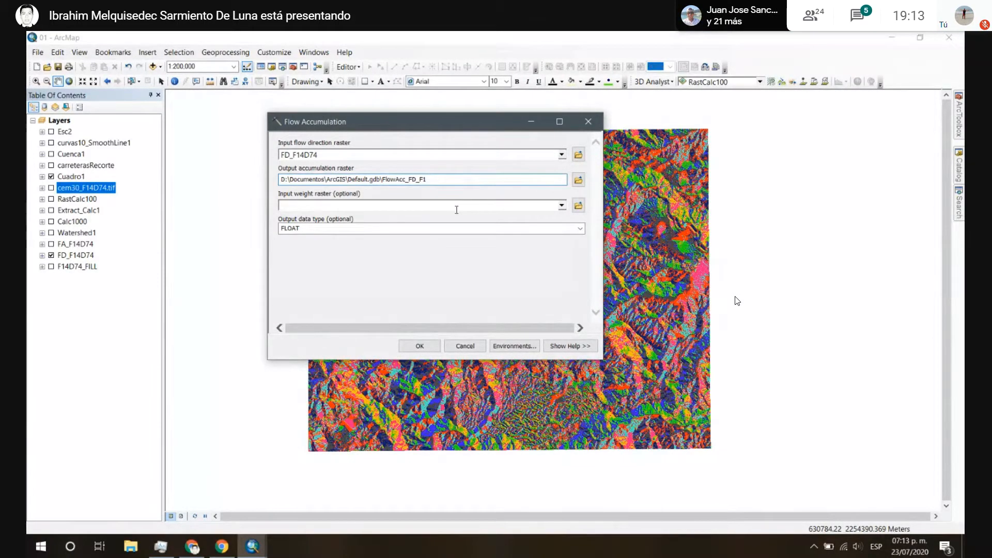
left_click(475, 347)
Step: Hide the FD_F14D74 layer and show the FA_F14D74 flow accumulation layer
left_click(51, 256)
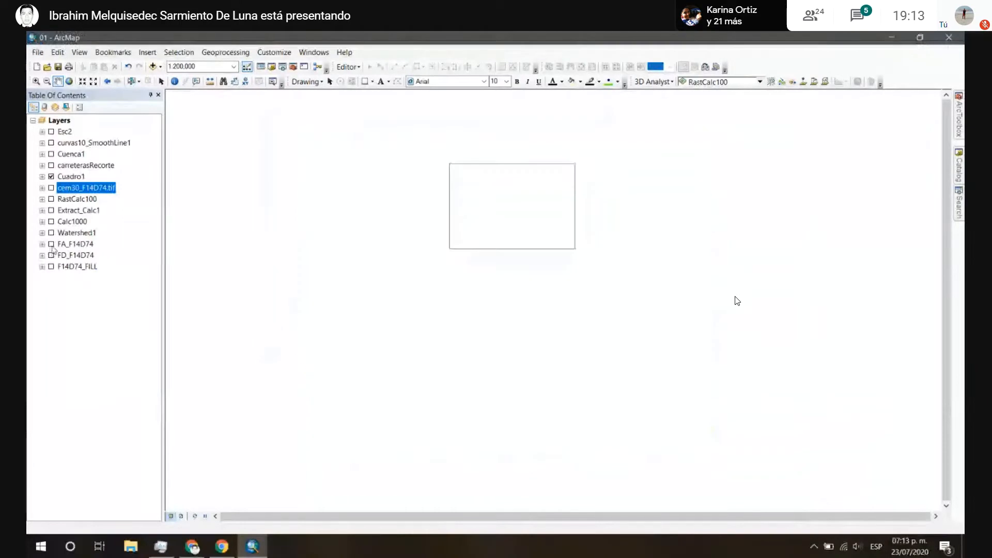
left_click(51, 244)
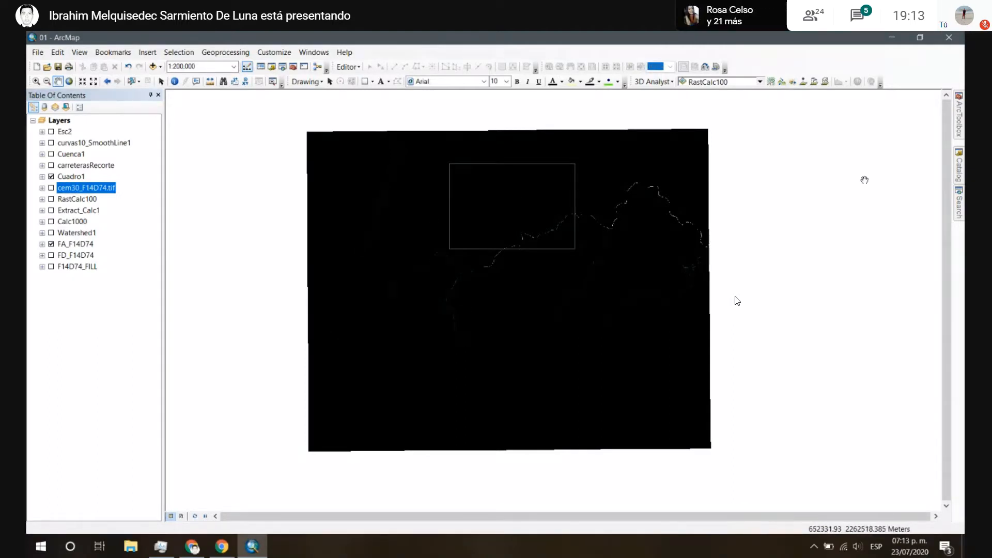
Step: Open the Raster Calculator from the Spatial Analyst Map Algebra toolset
left_click(959, 122)
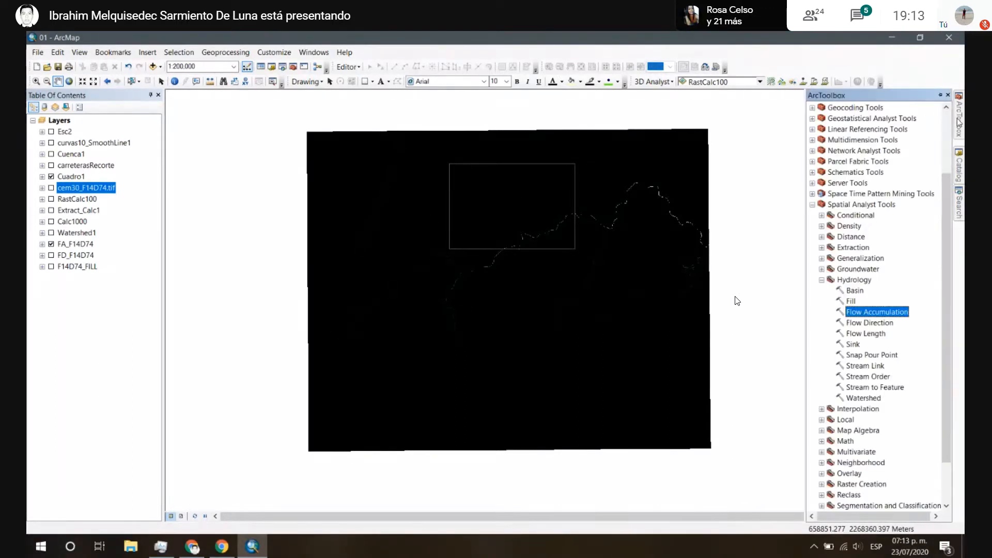
left_click(822, 281)
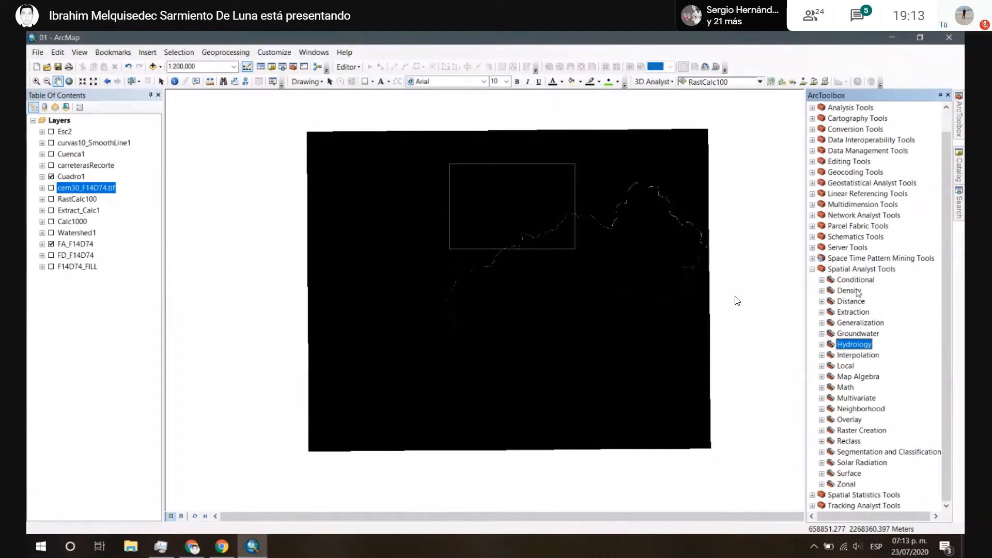
left_click(822, 378)
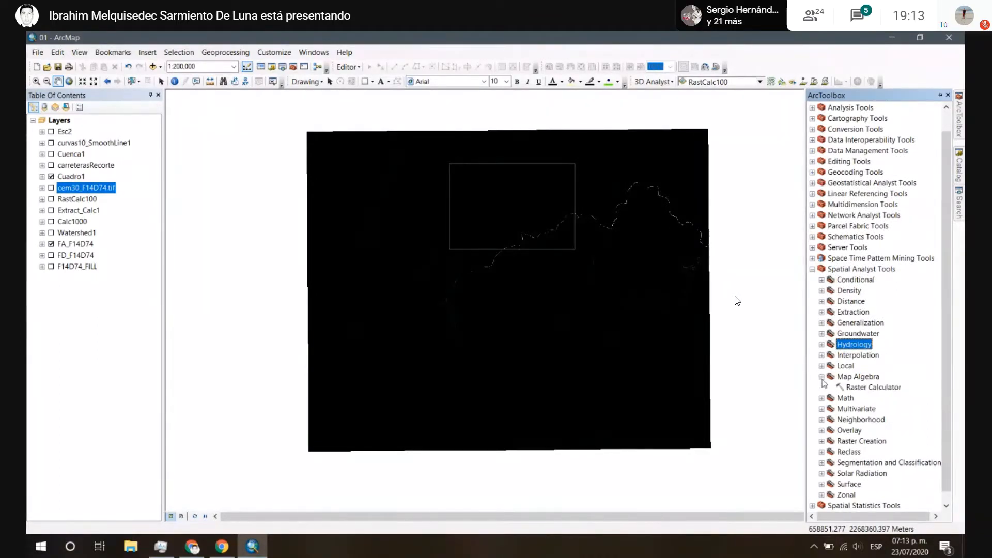
scroll(824, 382, "down", 1)
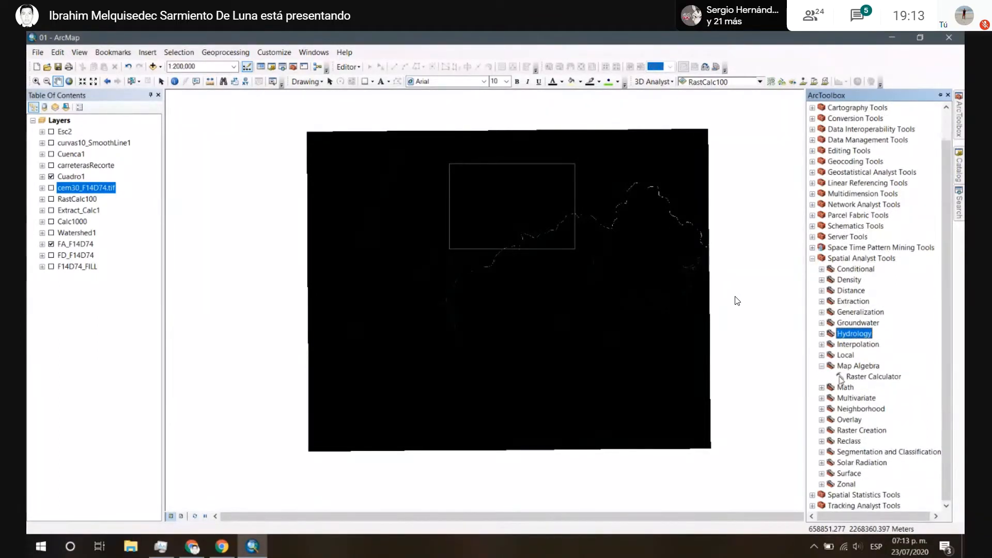
left_click(877, 381)
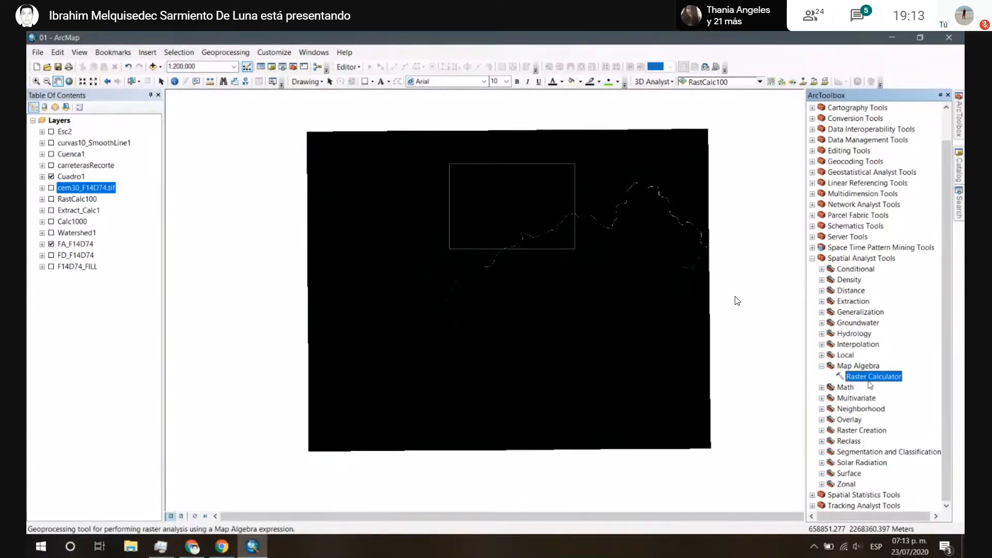
double_click(877, 377)
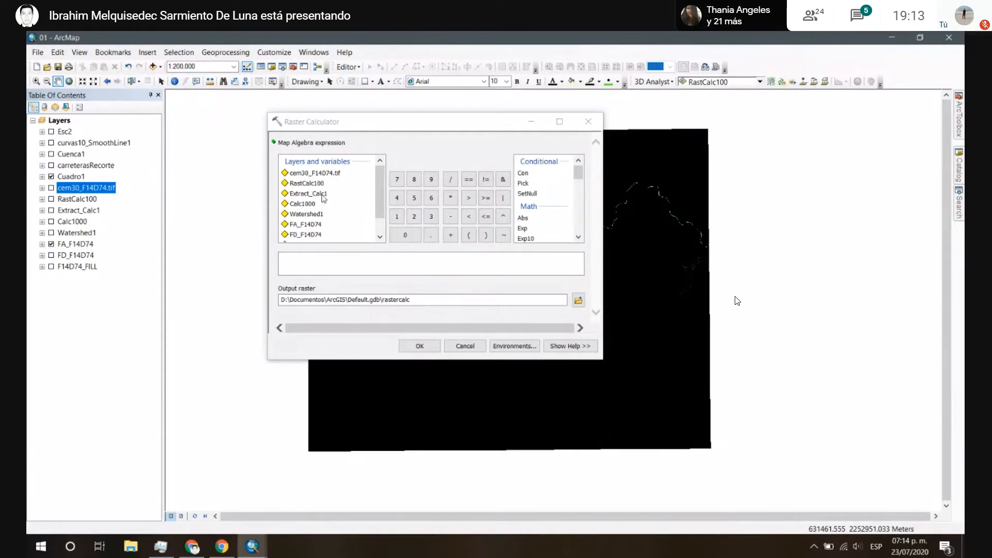
Step: Start the map algebra expression "FA_F14D74"> in the Raster Calculator, and cancel the tool without running it
scroll(323, 199, "down", 1)
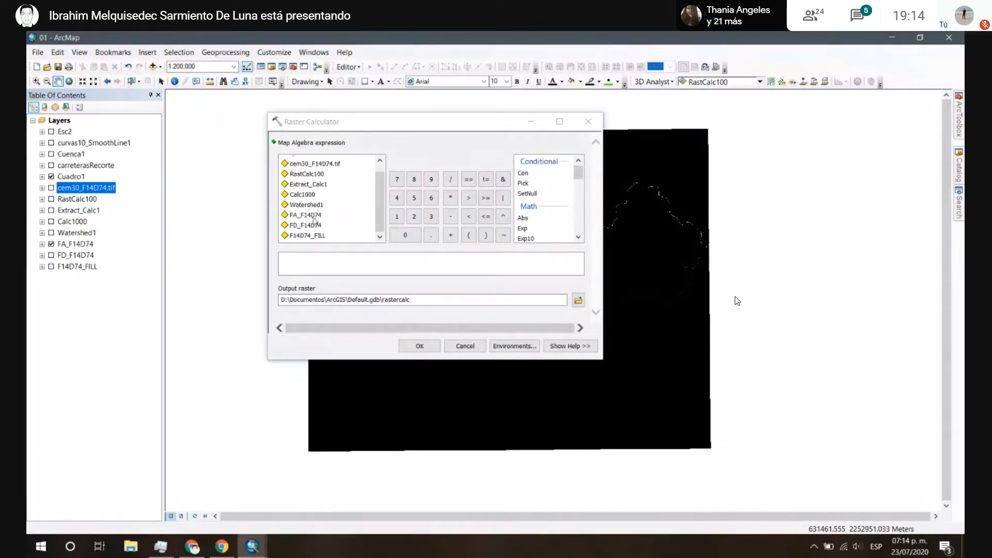
double_click(313, 216)
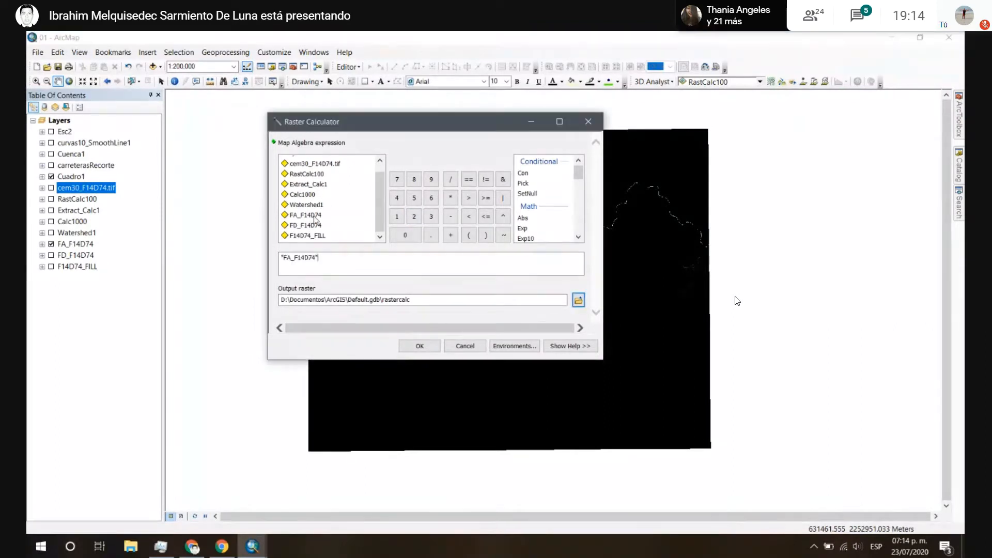
left_click(330, 265)
type(">")
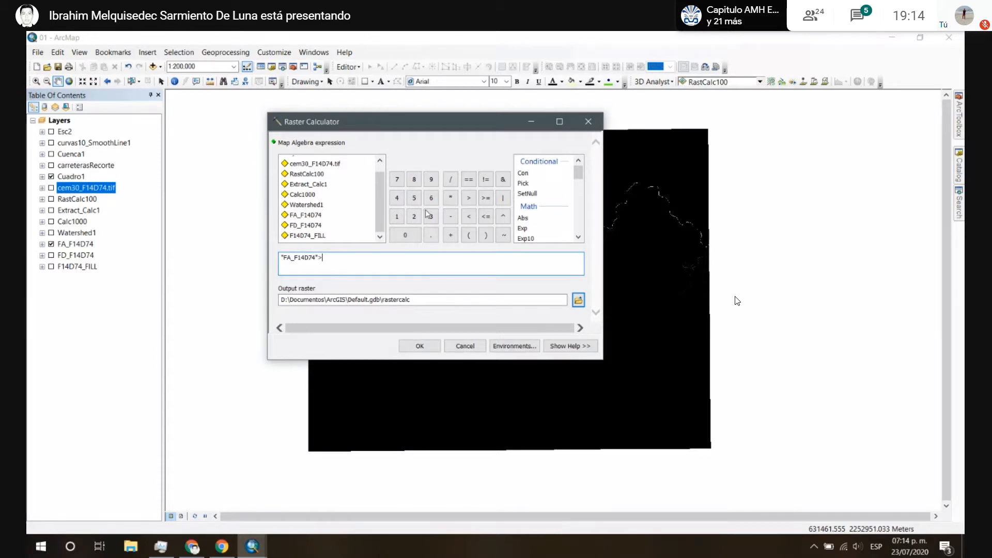
left_click(463, 345)
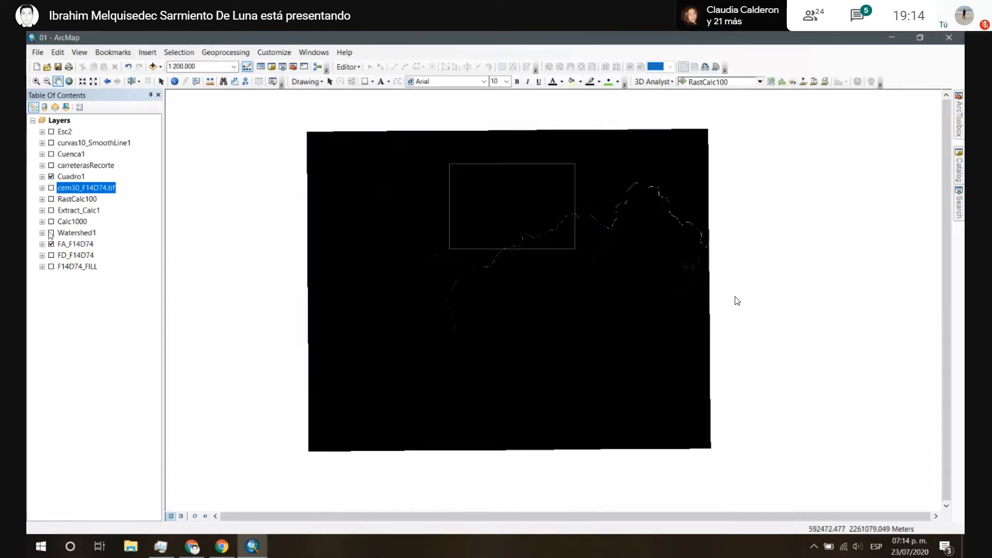
Step: Hide the FA_F14D74 layer and show the RastCalc100 and Calc1000 stream rasters
left_click(51, 244)
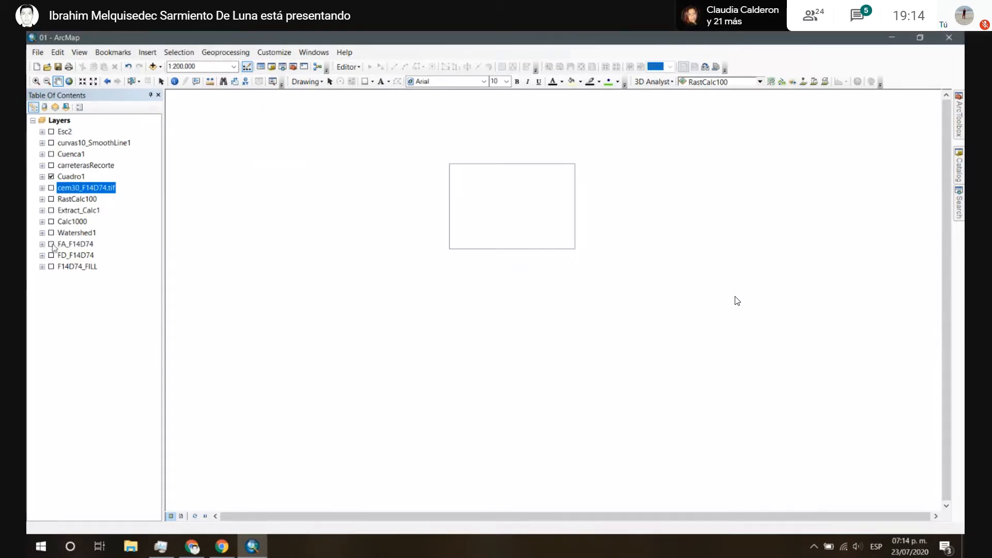
left_click(54, 202, "ctrl")
left_click(51, 200)
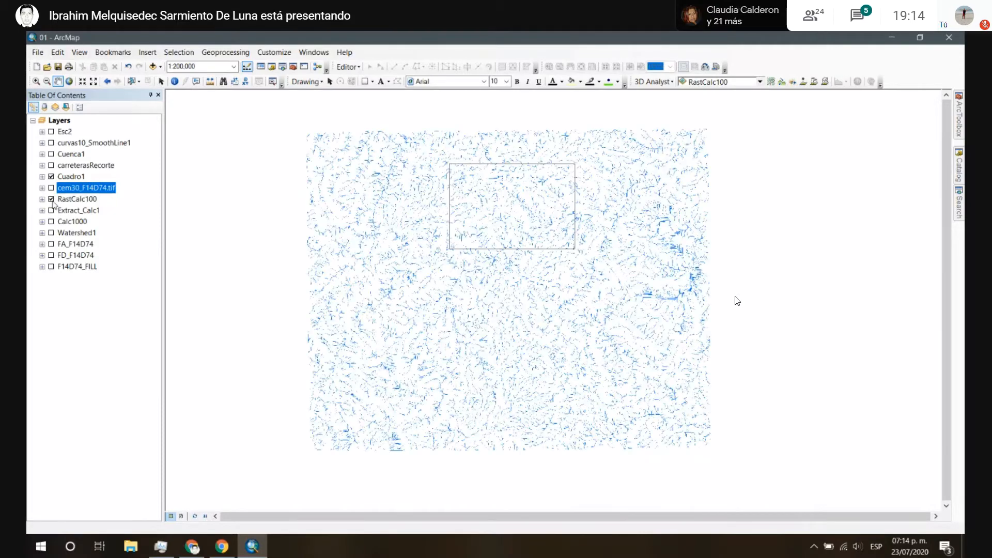
left_click(51, 222)
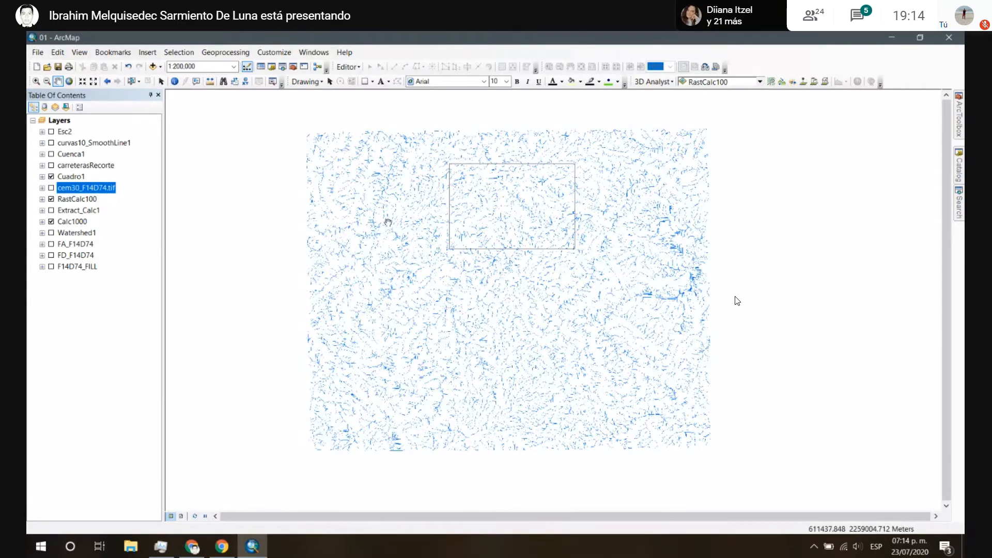
Step: Hide RastCalc100 and examine the Calc1000 stream network up close
scroll(387, 209, "up", 5)
scroll(388, 204, "up", 6)
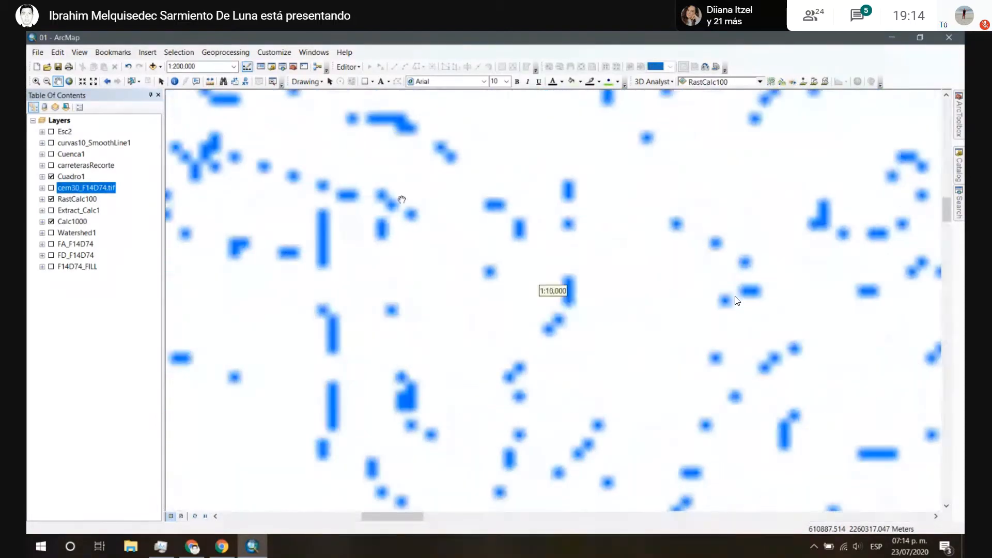
left_click(51, 199)
scroll(512, 219, "down", 3)
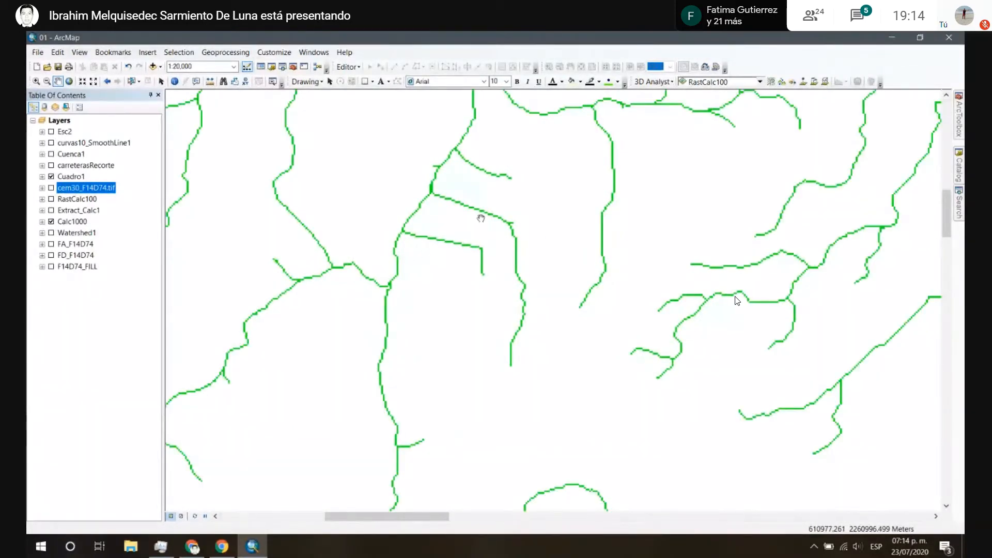
left_click_drag(507, 189, 485, 300)
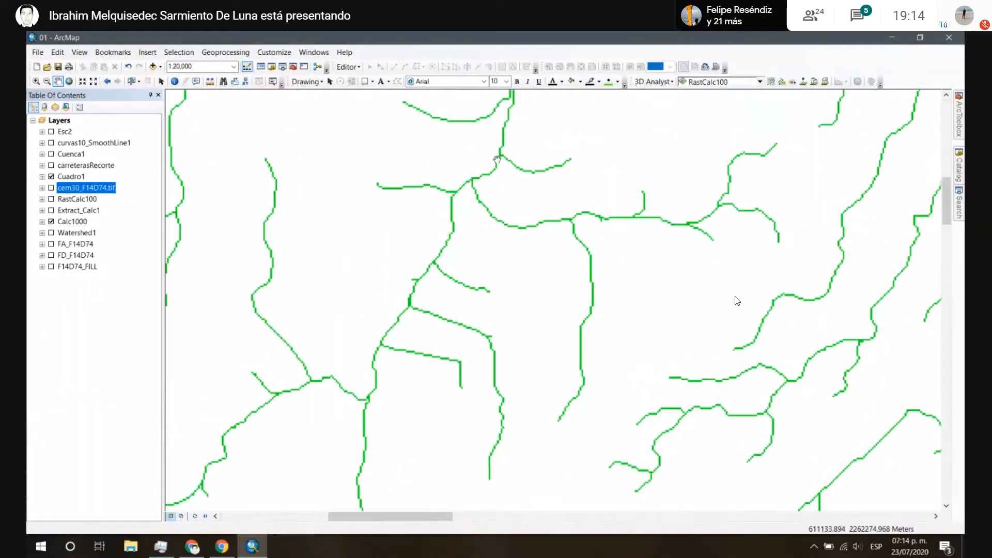
Step: Show RastCalc100 again to compare its stream density with Calc1000, and hide both rasters
left_click(51, 199)
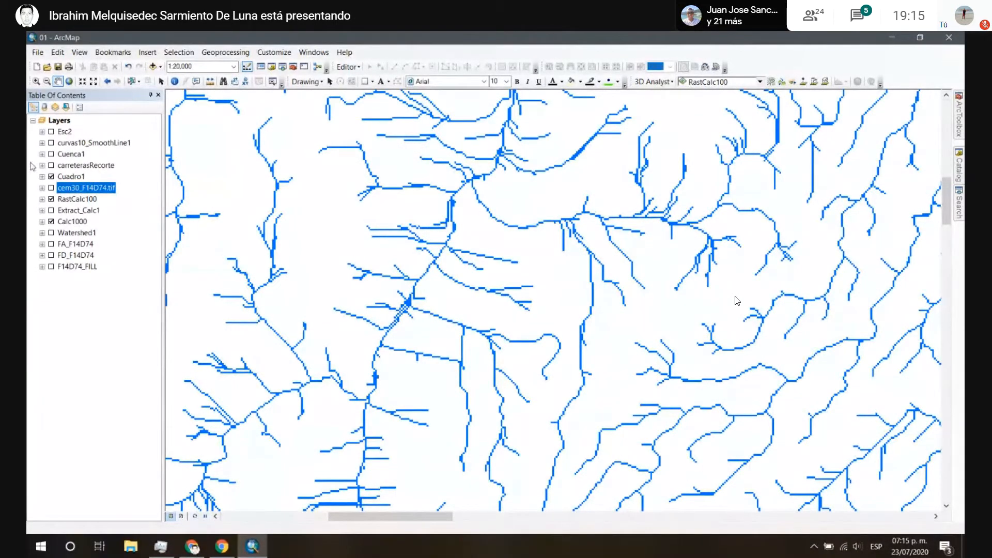
left_click(51, 199)
left_click(52, 221)
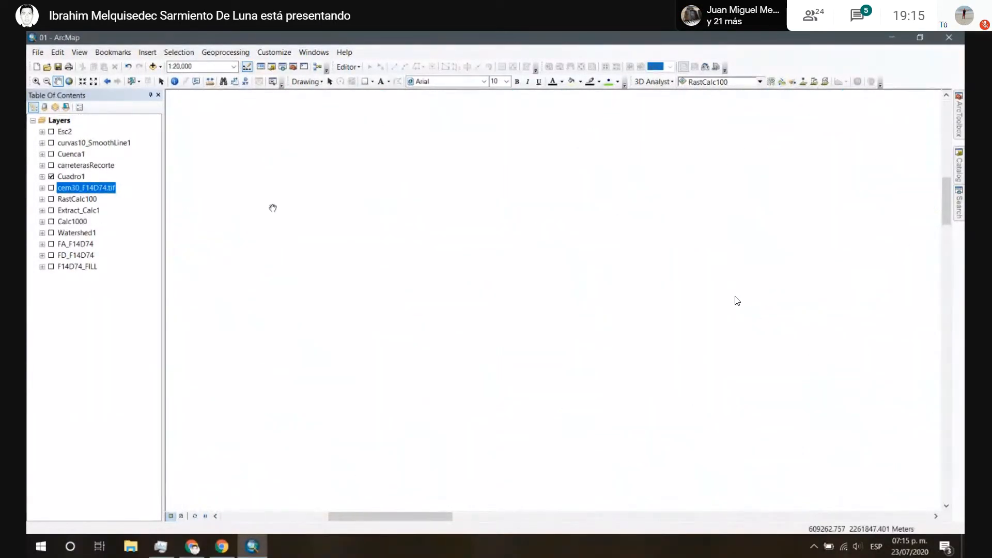
Step: Show the Calc1000 stream raster together with the carreterasRecorte road layer around the Cuadro1 frame
scroll(287, 259, "up", 2)
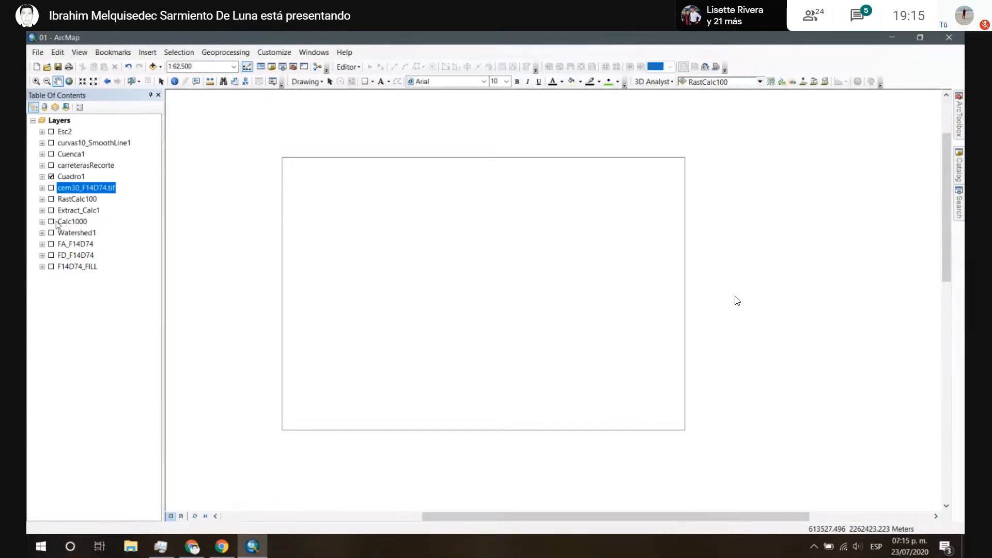
left_click(51, 221)
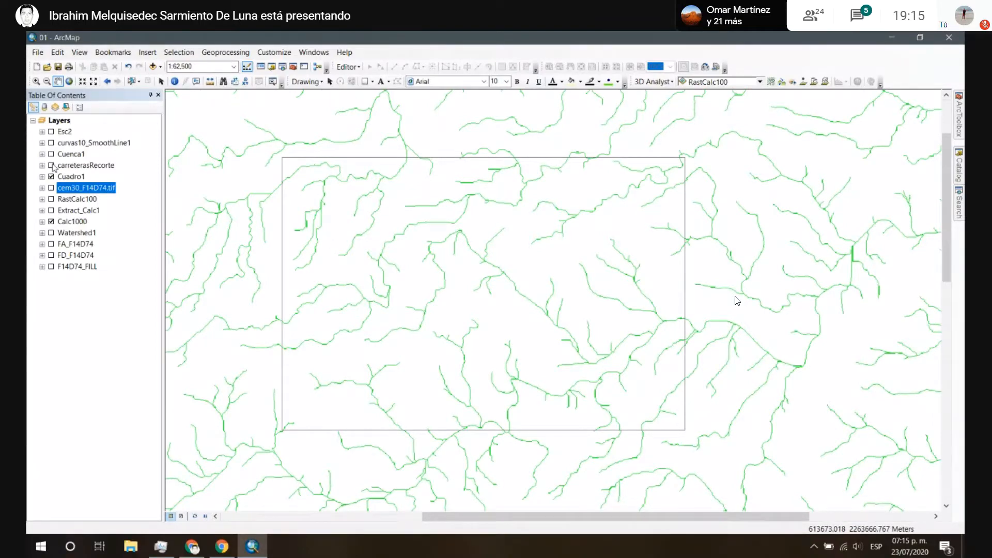
left_click(51, 166)
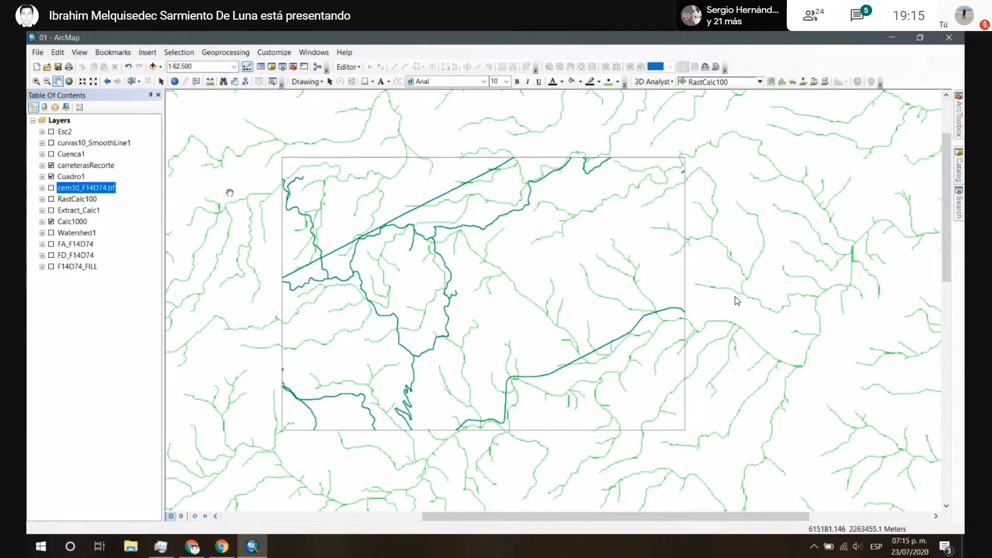
Step: Add the Salida1 point layer from the catalog and inspect its outlet point where the stream meets the road
left_click(960, 166)
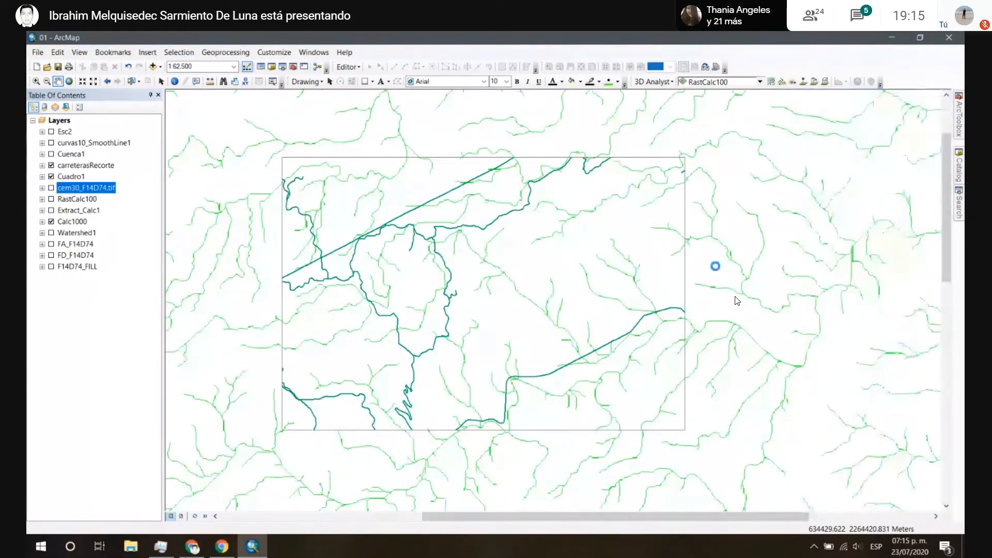
scroll(573, 377, "up", 3)
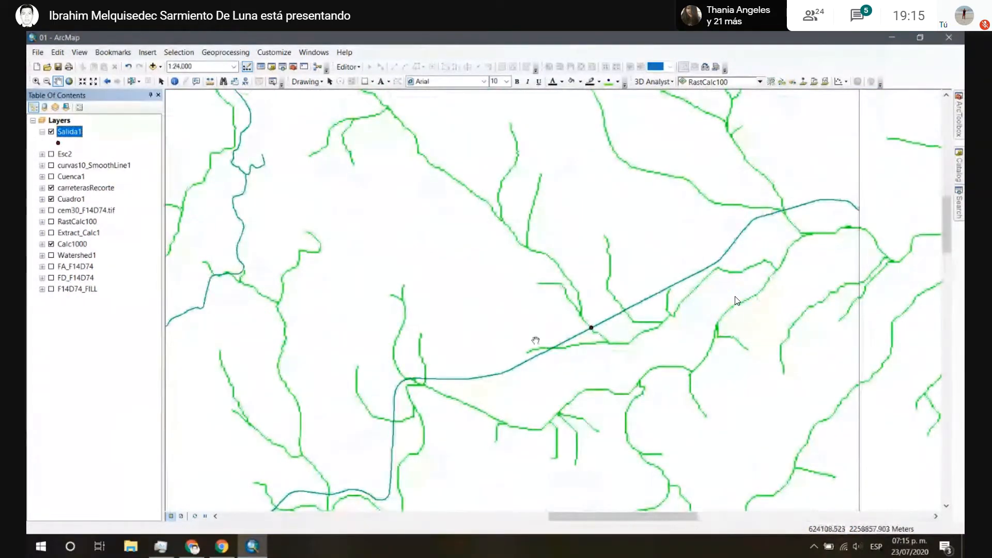
scroll(574, 313, "up", 3)
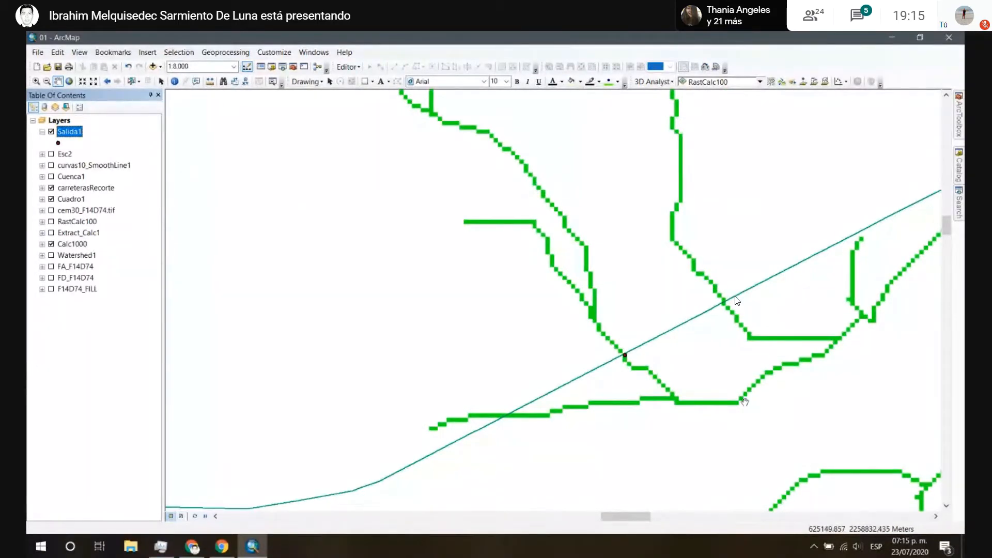
scroll(649, 390, "up", 3)
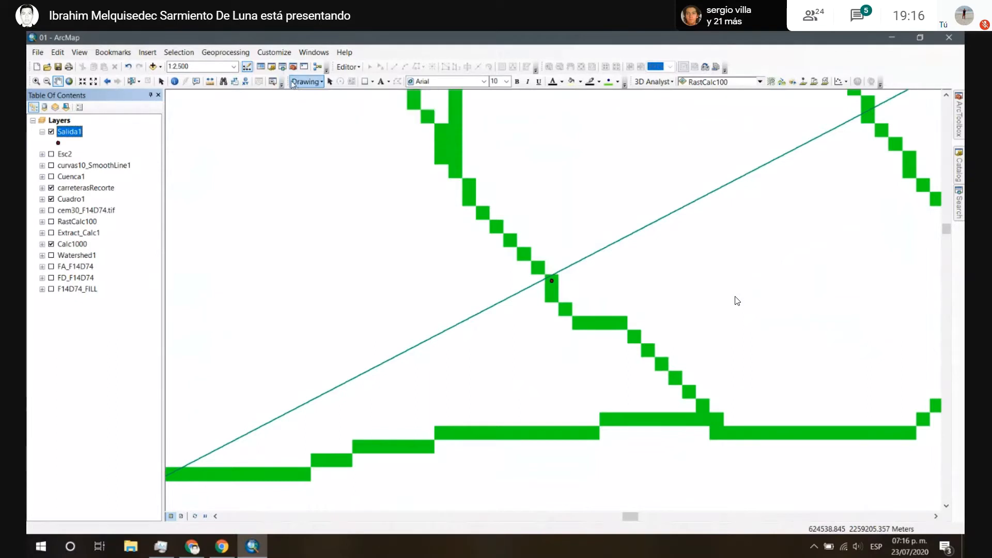
Step: Place a marker graphic on the Calc1000 stream cell just below the Salida1 point and deselect it
left_click(374, 81)
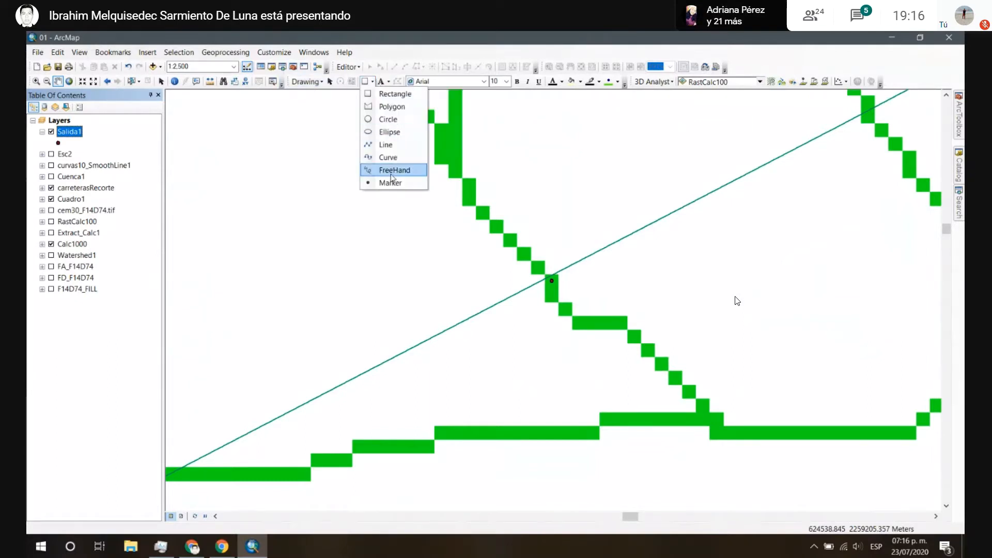
left_click(399, 185)
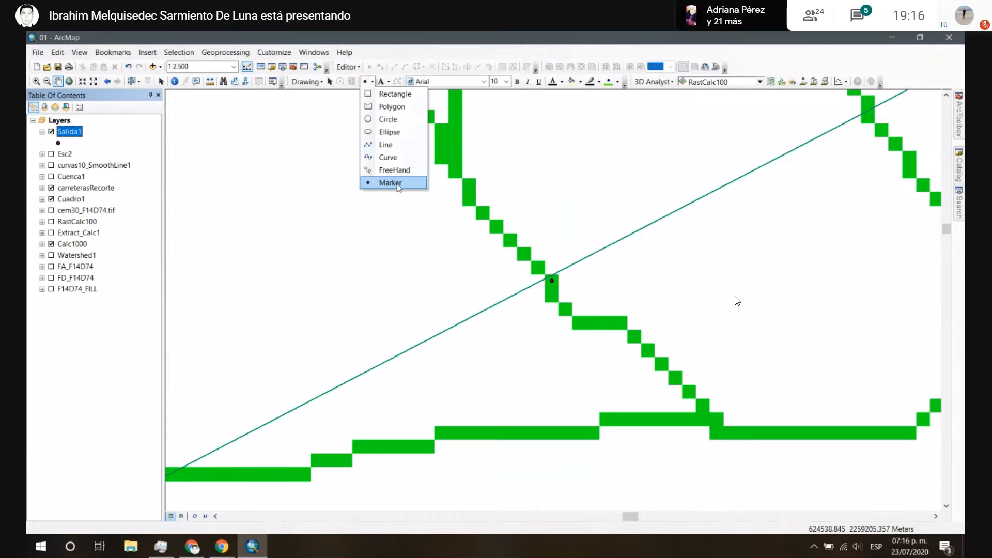
left_click(554, 291)
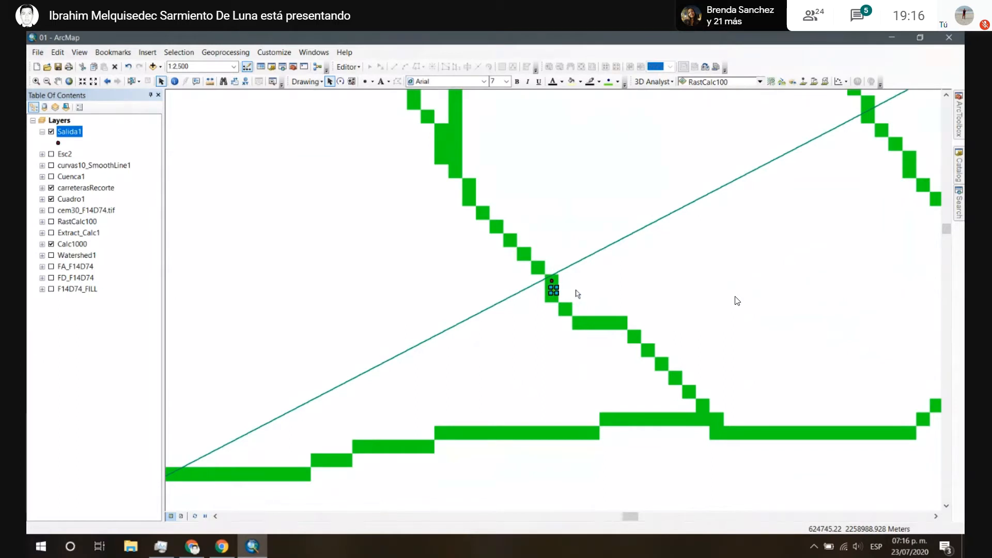
left_click(619, 307)
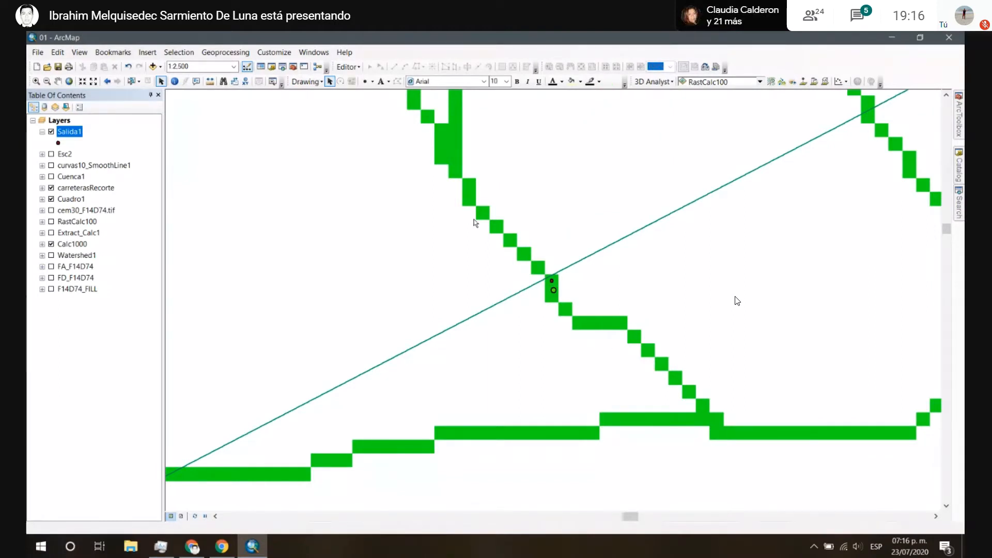
Step: Select the marker graphic, open Convert Graphics To Features for it, and cancel the conversion
left_click(554, 290)
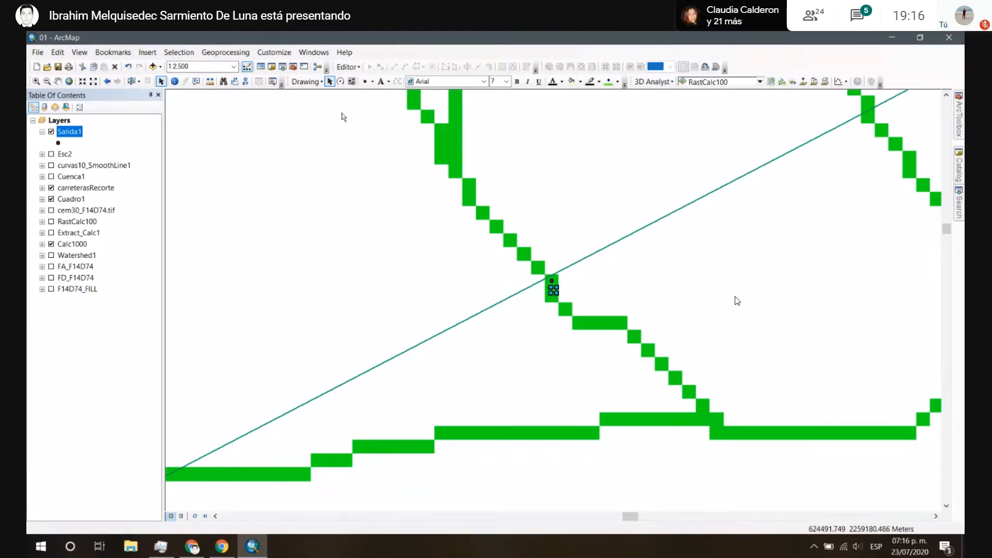
left_click(316, 82)
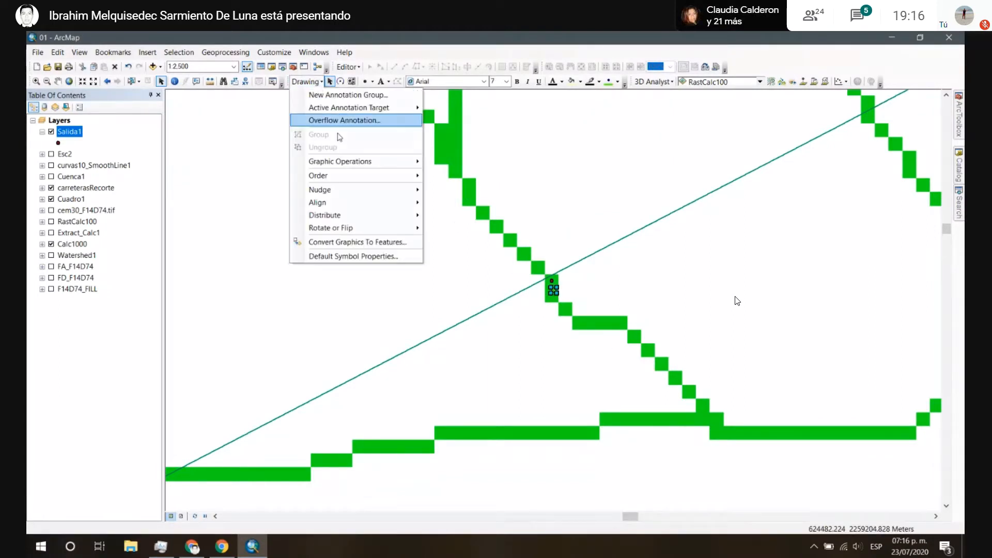
left_click(397, 245)
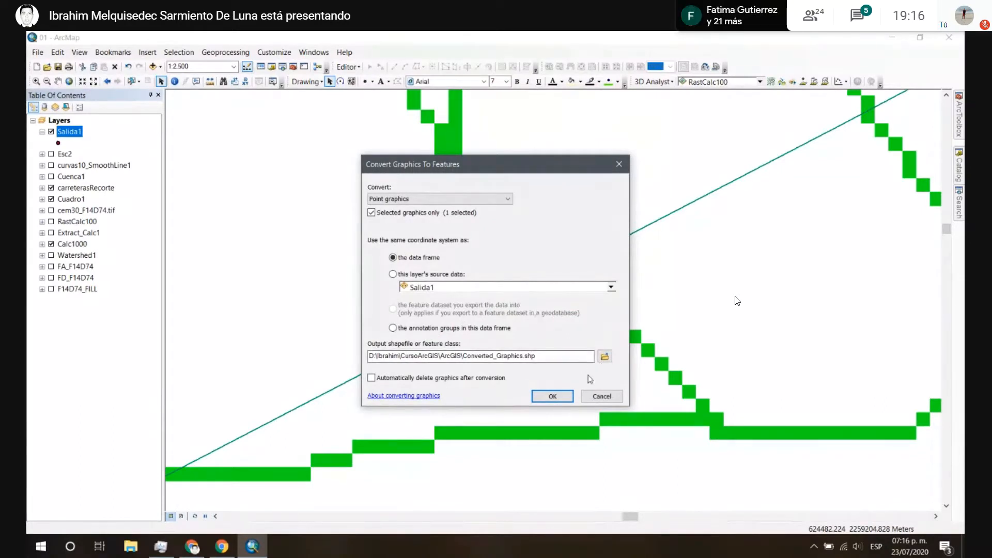
left_click(600, 396)
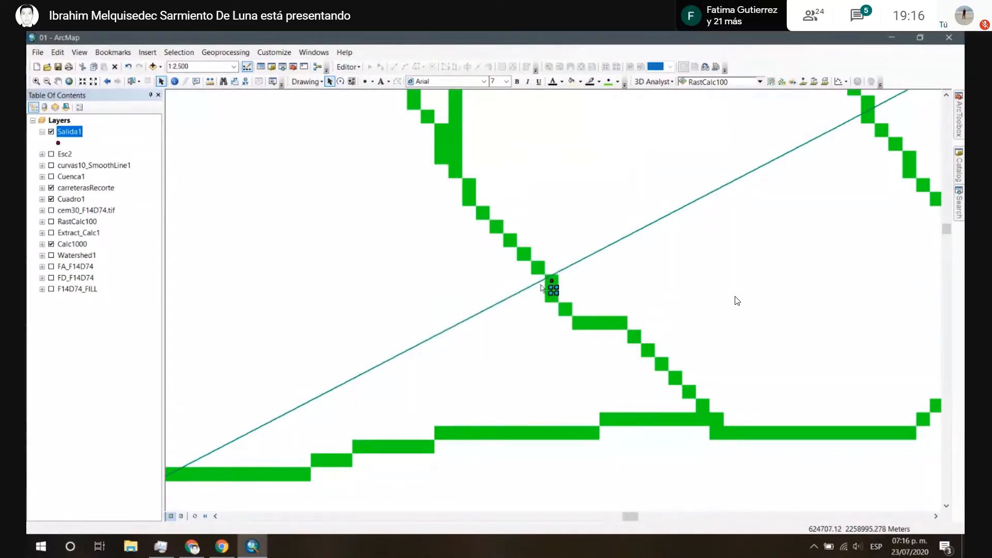
Step: Delete the marker graphic placed on the stream cell just below the Salida1 point
left_click_drag(517, 253, 607, 358)
key("Delete")
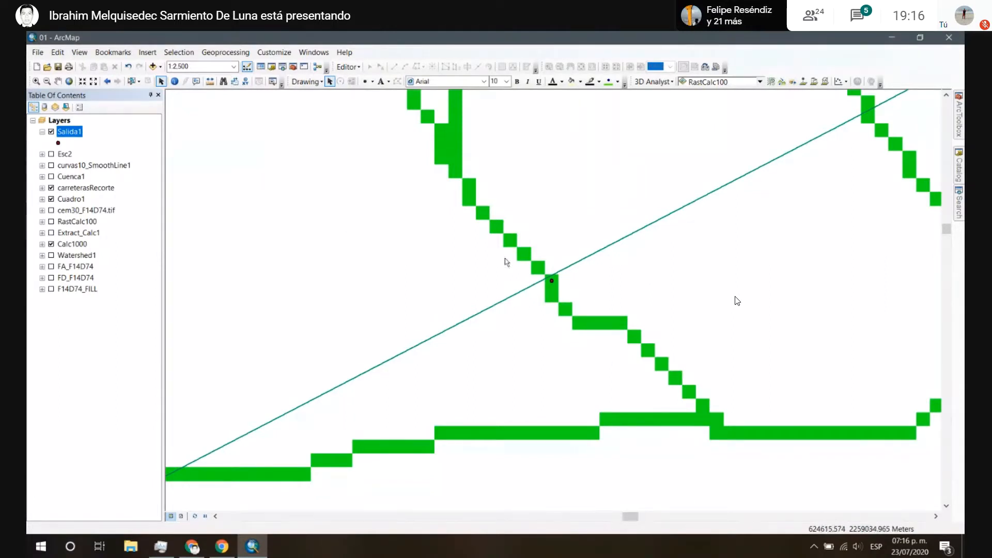
Step: Examine the Salida1 outlet point against the Calc1000 stream cells and the road, both close up and with the surrounding drainage network
scroll(552, 283, "down", 5)
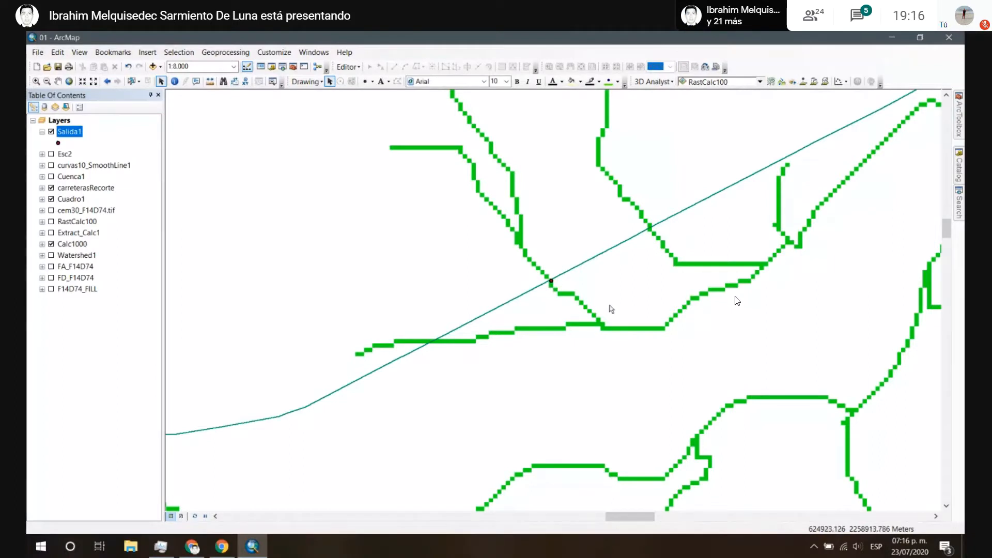
scroll(612, 308, "up", 3)
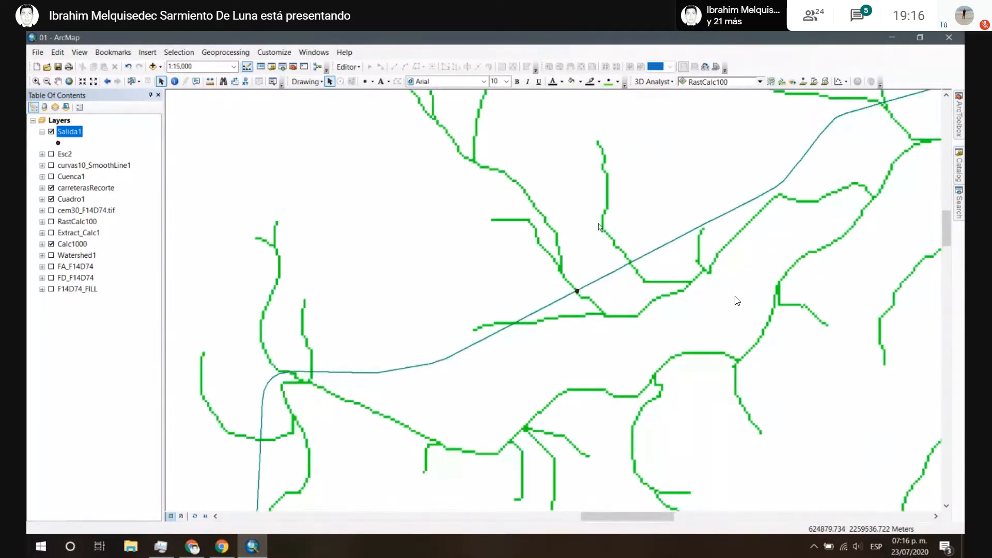
scroll(600, 227, "up", 3)
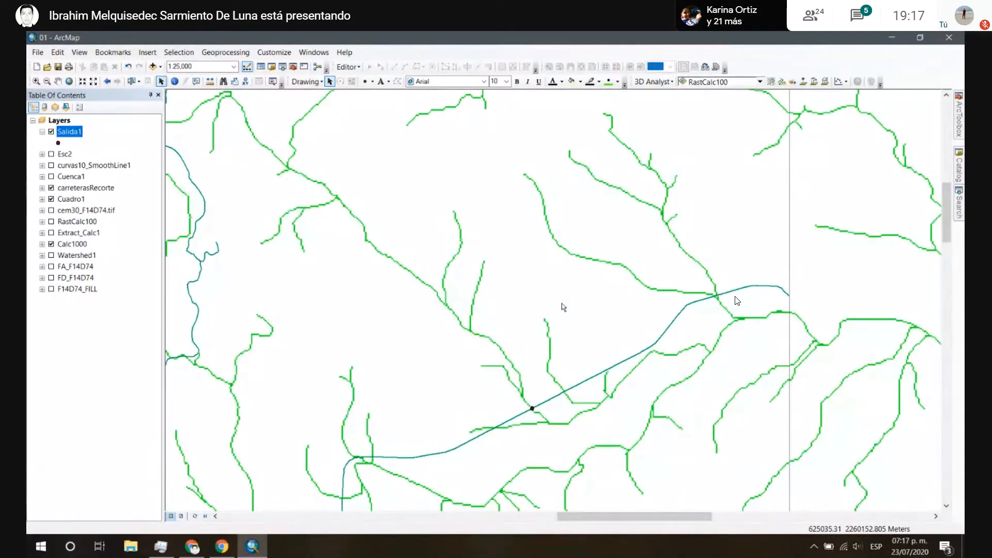
scroll(530, 406, "up", 2)
scroll(529, 409, "up", 2)
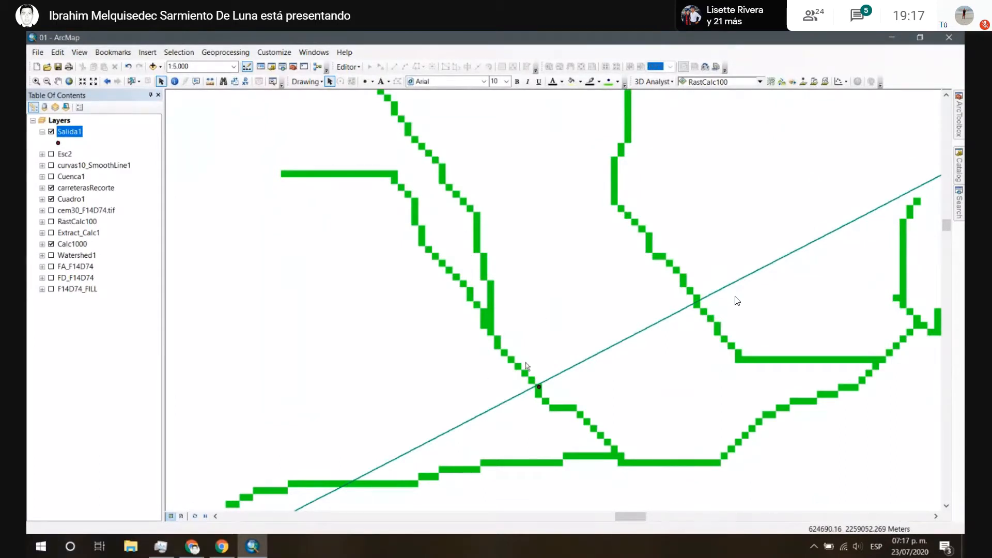
scroll(550, 402, "up", 2)
scroll(549, 403, "up", 2)
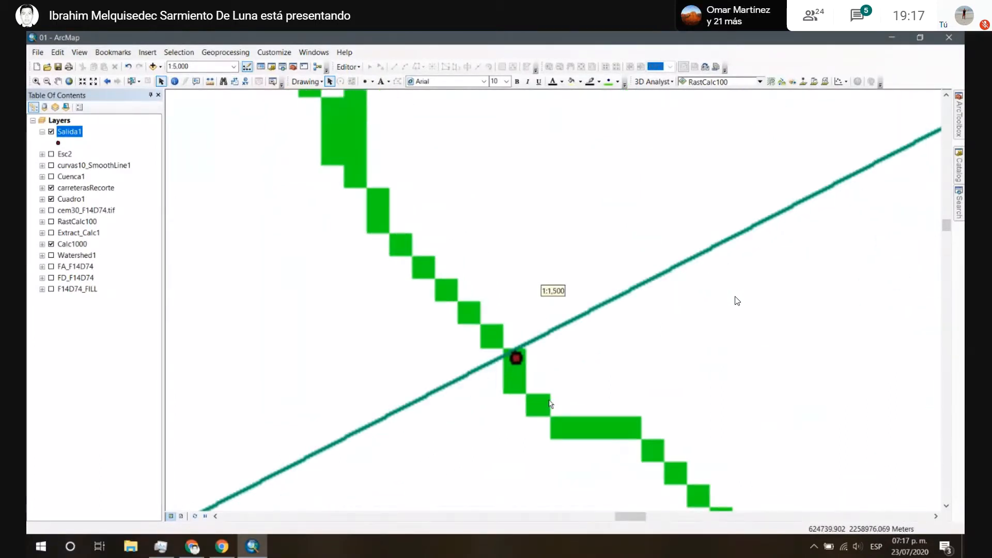
scroll(464, 339, "down", 6)
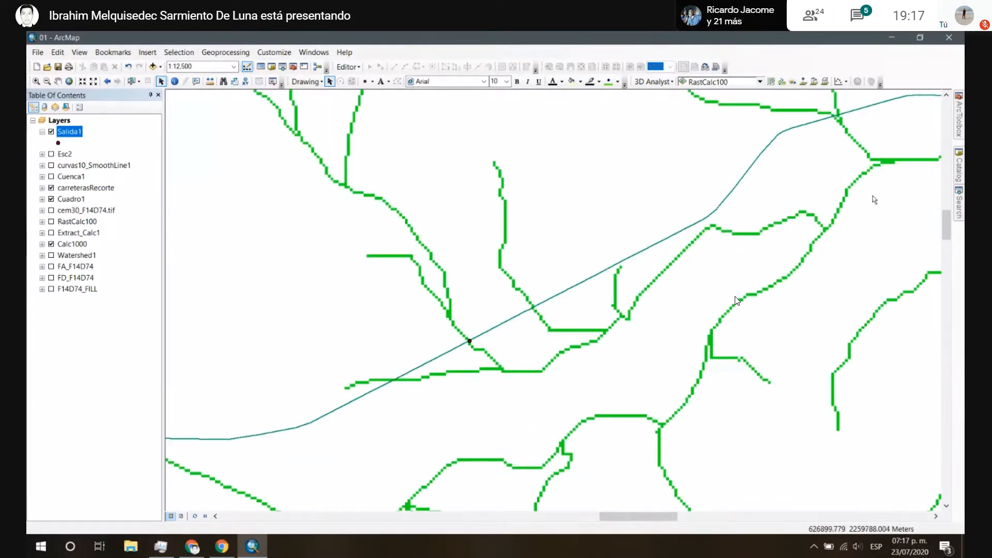
Step: Set up the Watershed tool with FD_F14D74 as flow direction raster and Salida1 as pour point data, and cancel it
left_click(959, 116)
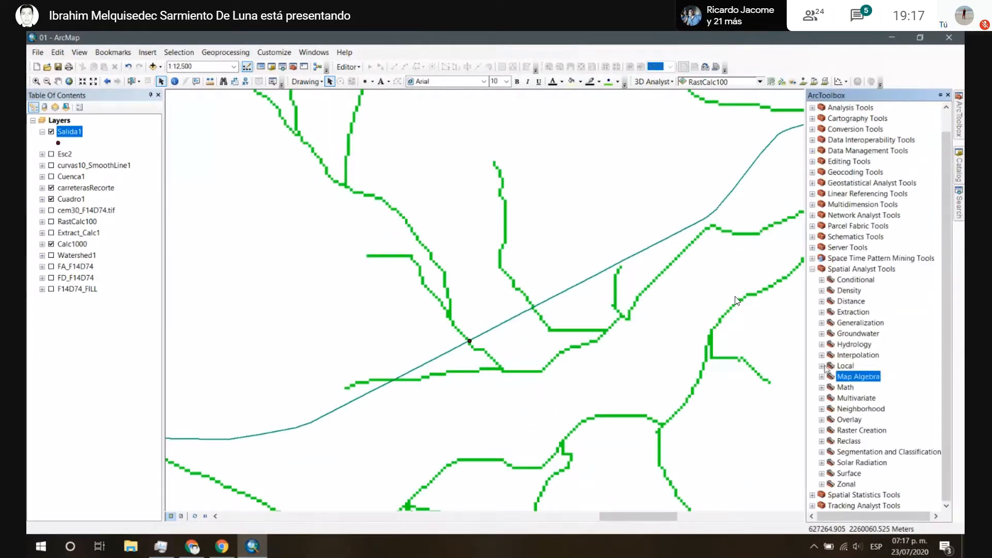
left_click(822, 344)
scroll(837, 362, "down", 4)
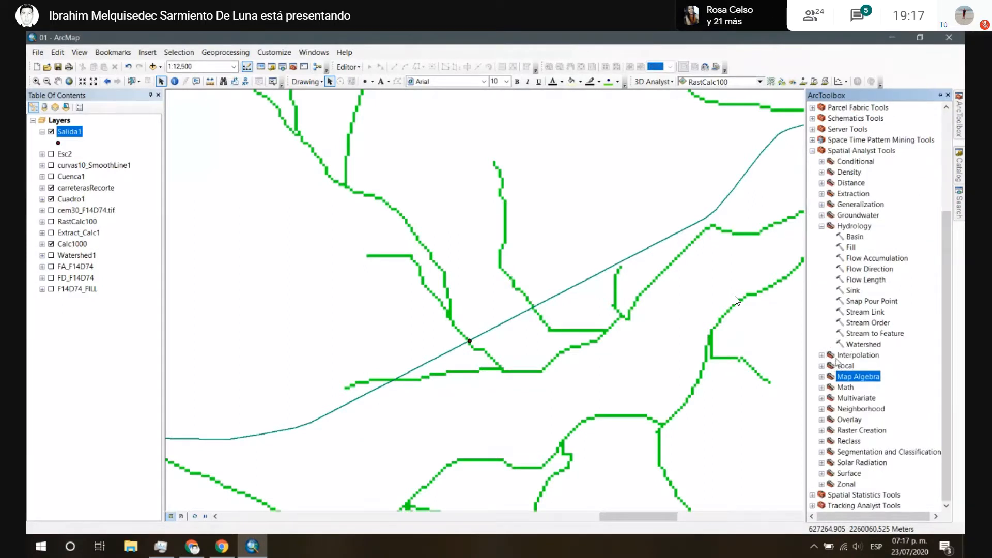
double_click(862, 344)
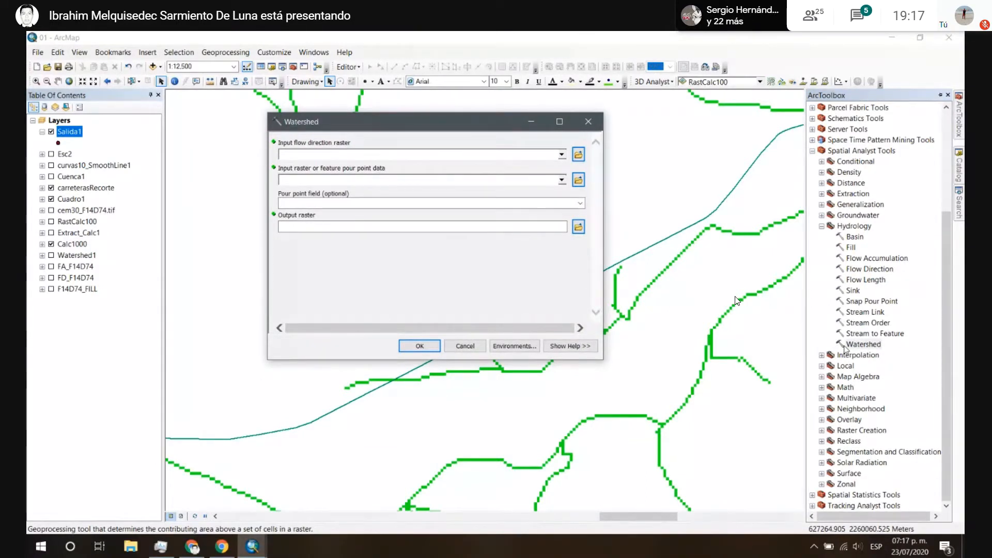
left_click(296, 152)
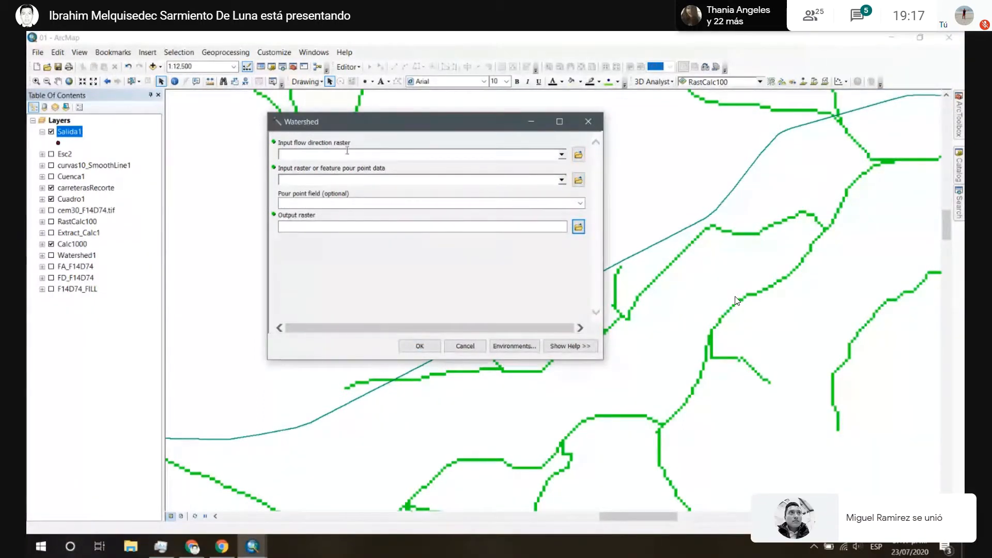
left_click(562, 155)
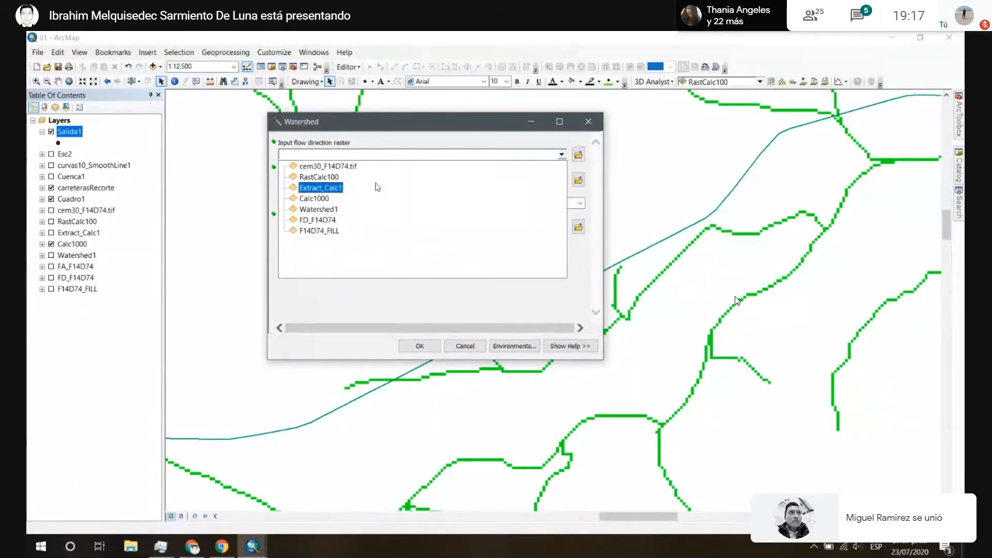
left_click(325, 222)
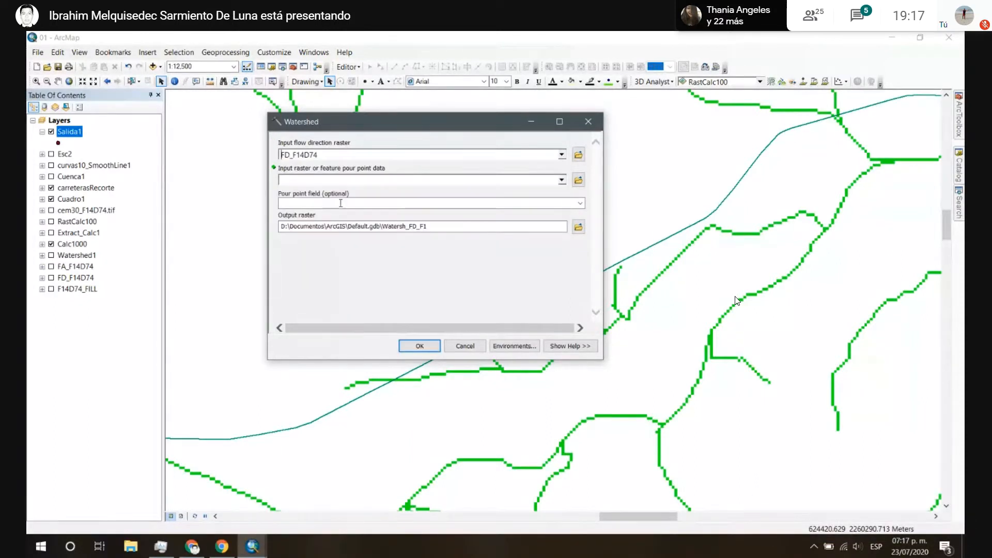
left_click(562, 180)
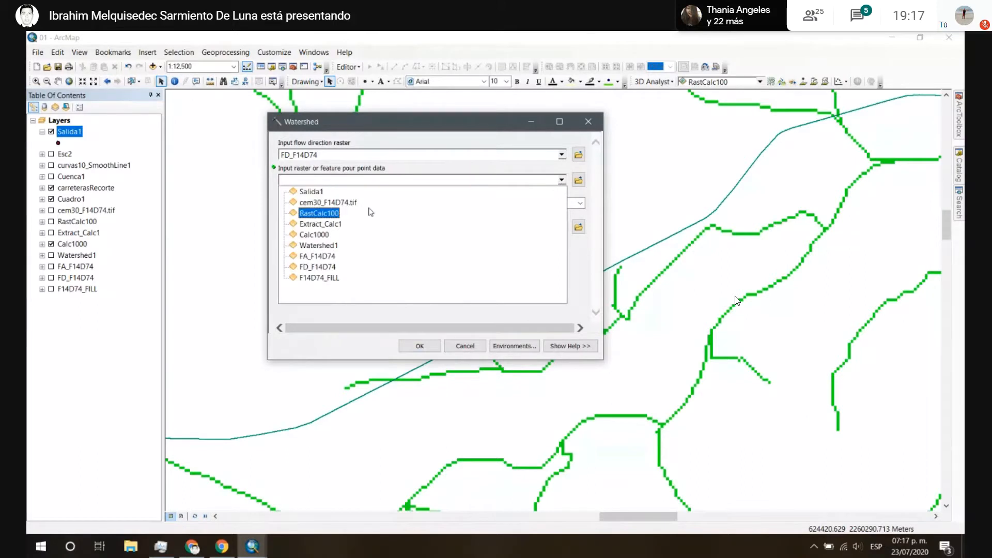
left_click(312, 191)
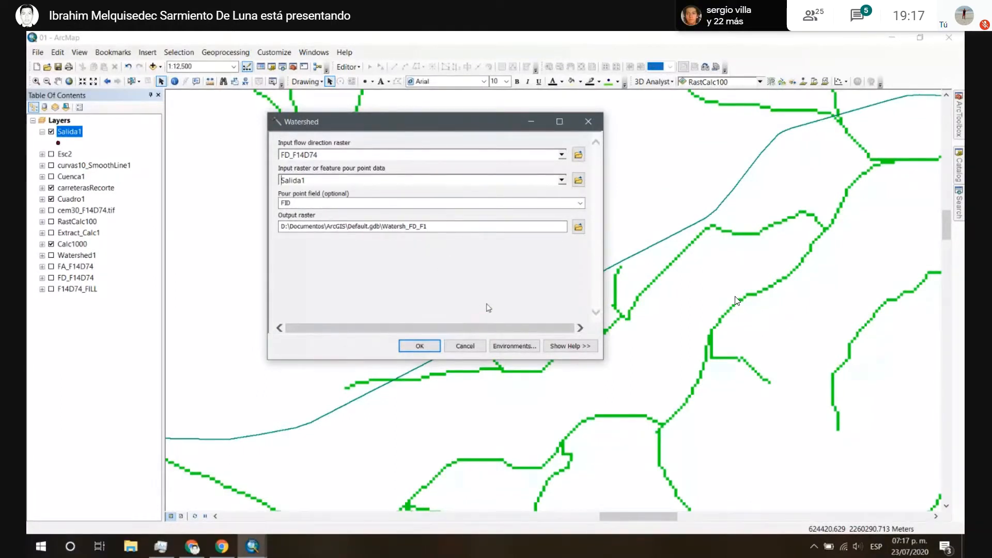
left_click(474, 350)
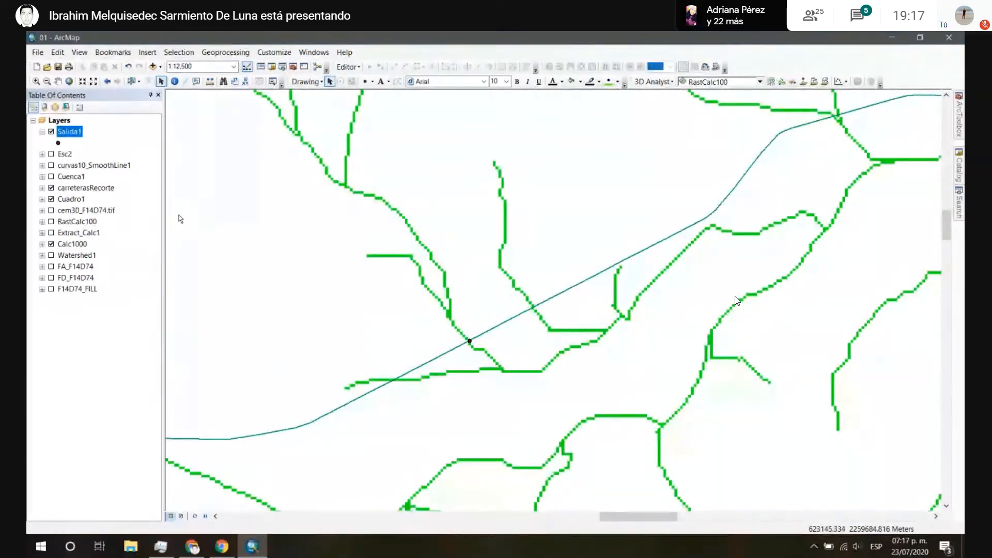
Step: Collapse the Salida1 legend, briefly show Cuenca1, and display the Watershed1 raster with its whole basin in view
left_click(42, 132)
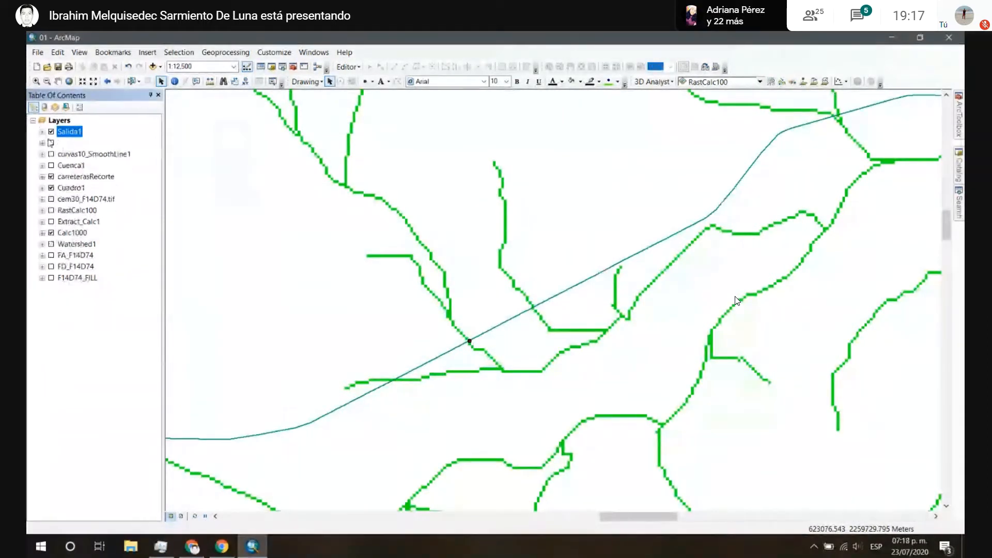
left_click(51, 165)
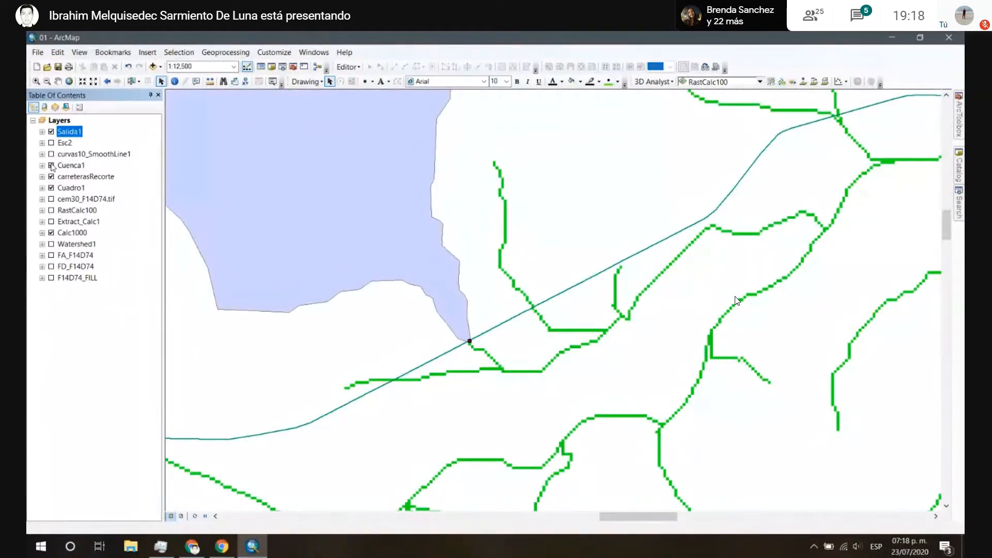
left_click(51, 166)
left_click(51, 244)
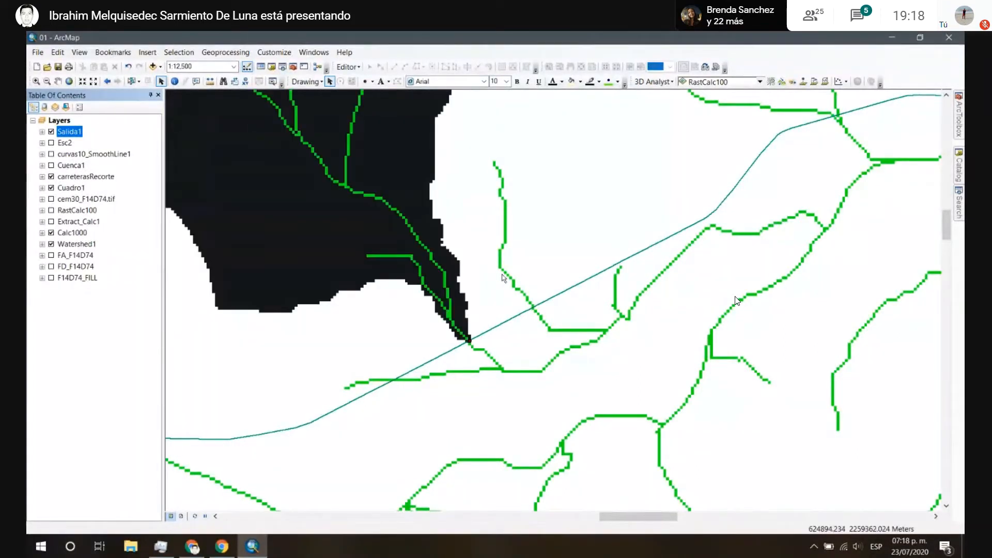
scroll(440, 171, "up", 2)
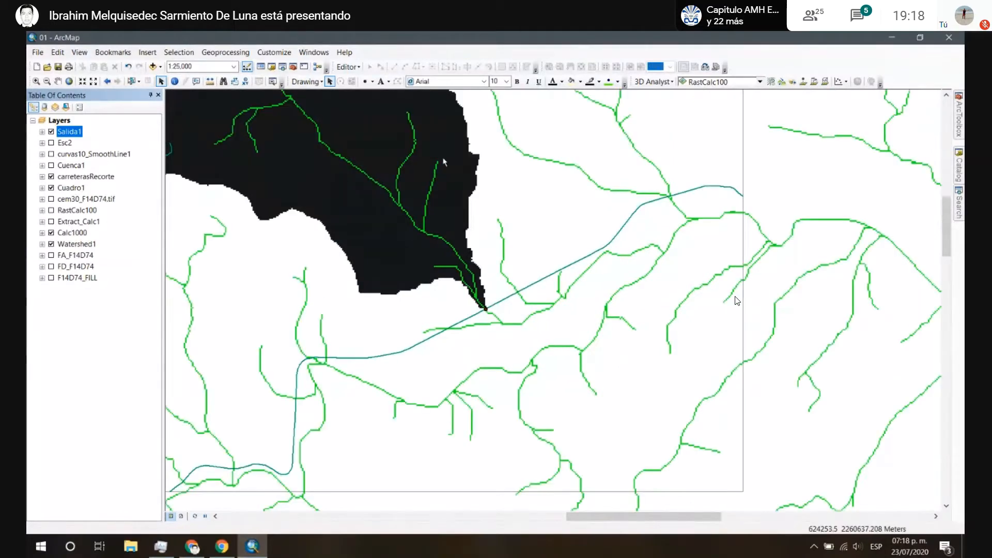
left_click_drag(443, 160, 580, 258)
left_click_drag(385, 222, 614, 317)
left_click_drag(437, 242, 405, 173)
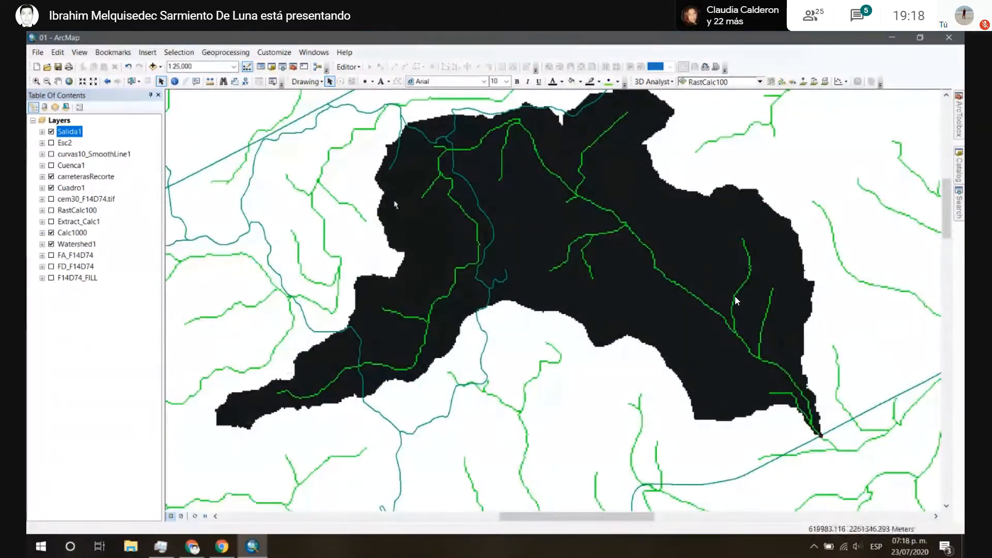
left_click_drag(533, 257, 504, 293)
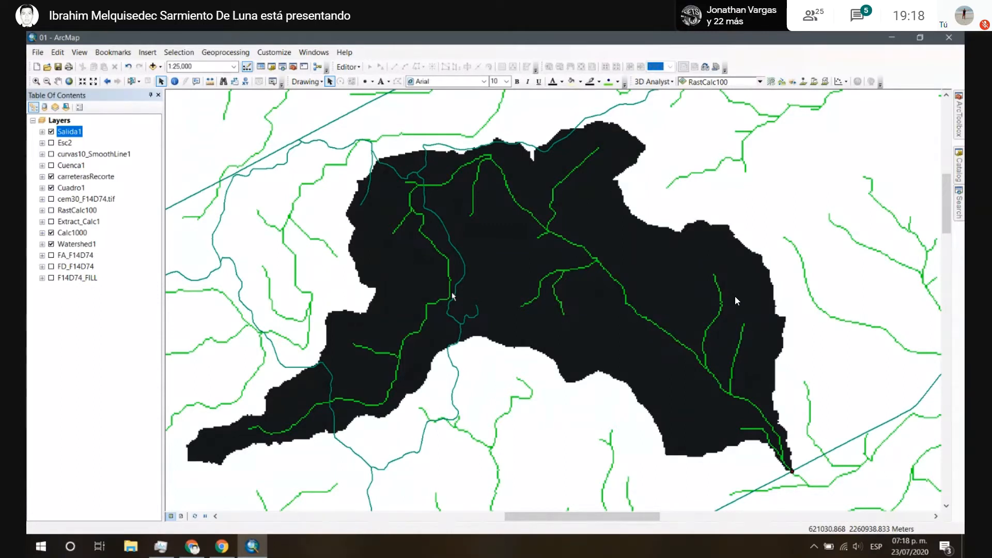
Step: Set up the Raster to Polygon conversion with Watershed1 as the input raster and cancel it
mouse_move(959, 112)
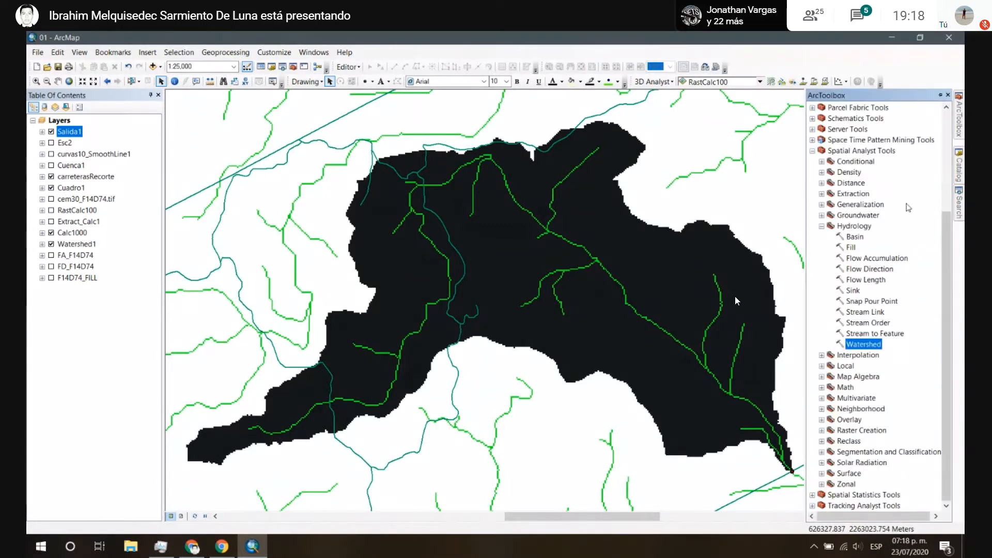
left_click(822, 227)
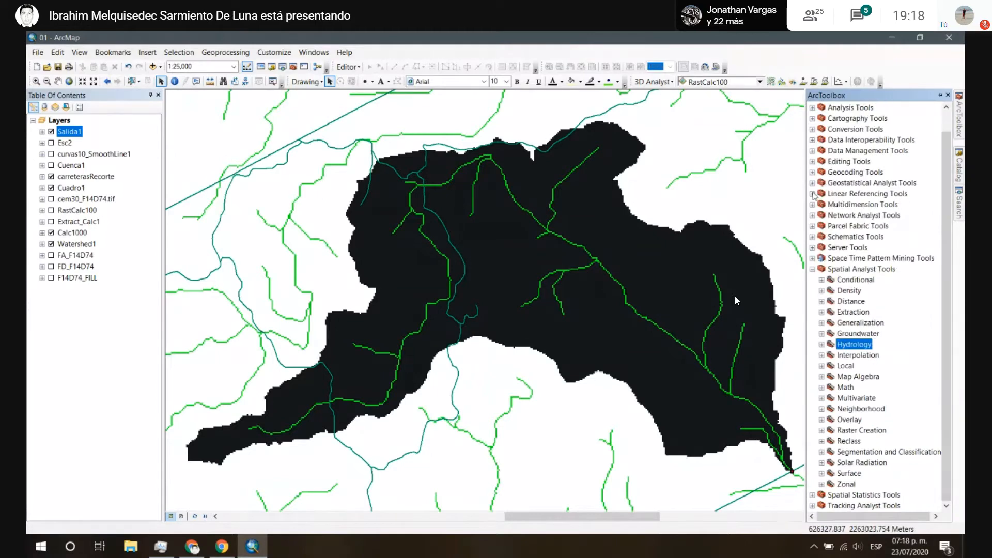
left_click(813, 270)
left_click(812, 151)
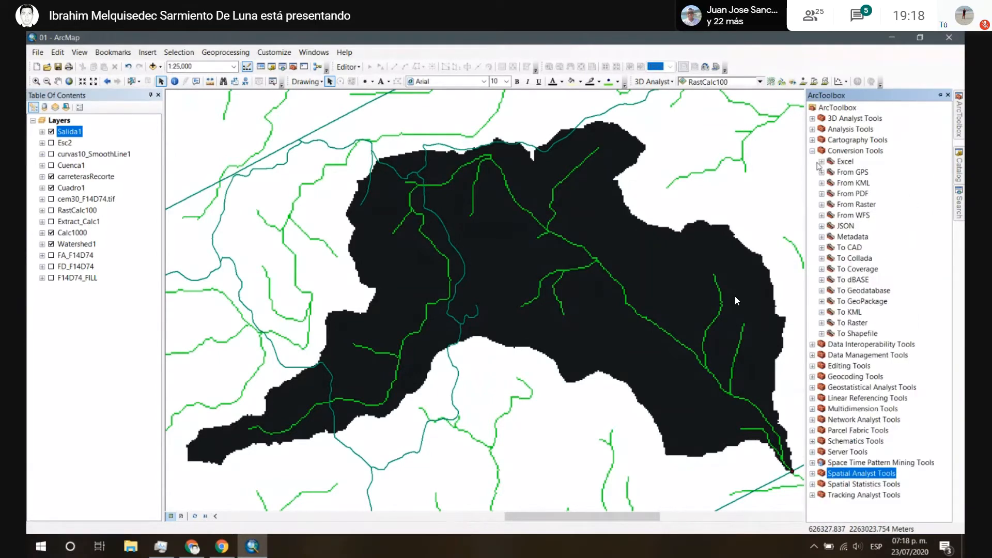
left_click(822, 204)
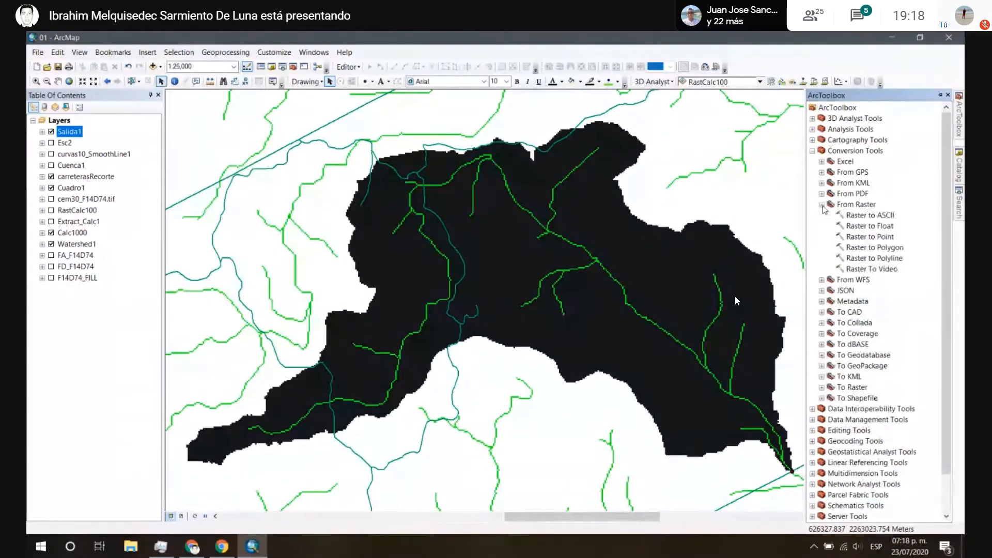
left_click(883, 259)
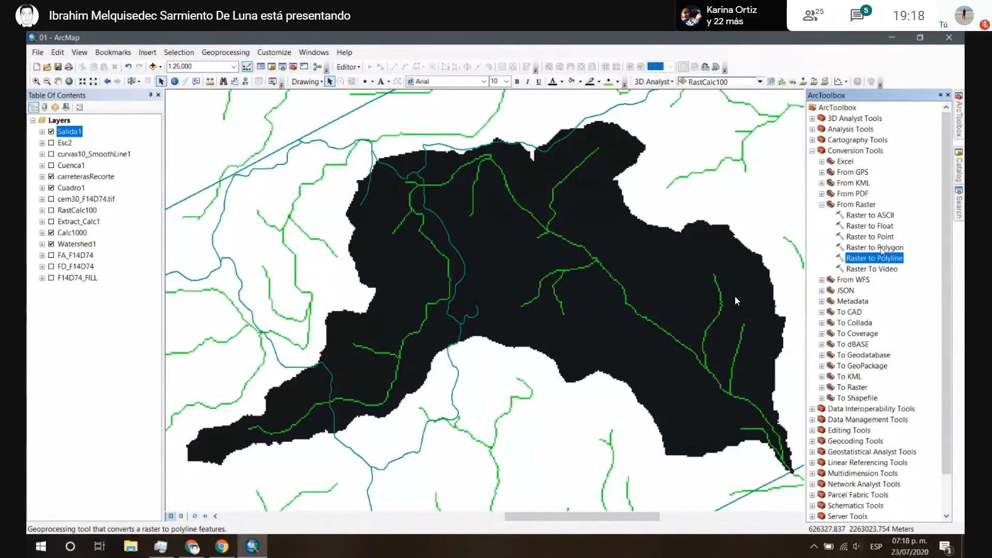
left_click(878, 250)
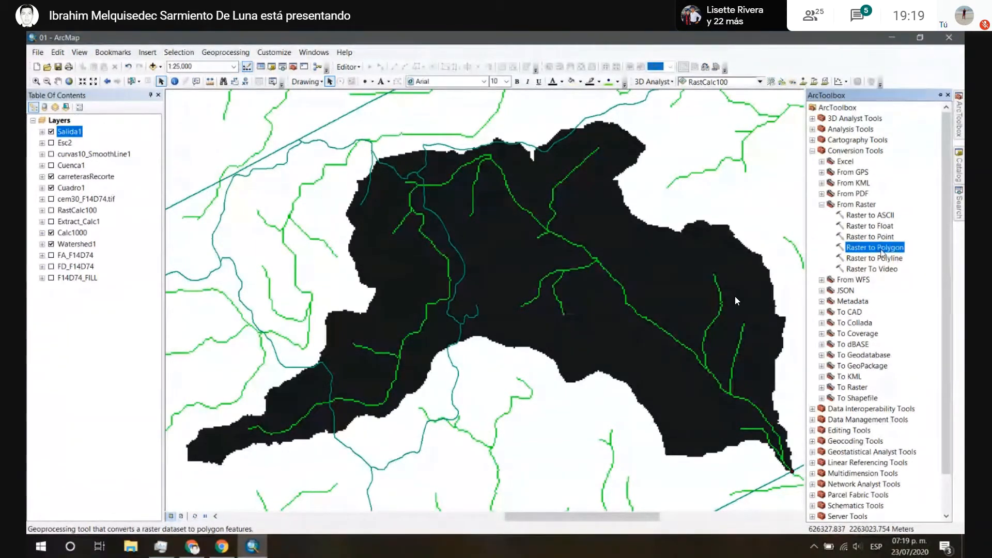
double_click(883, 251)
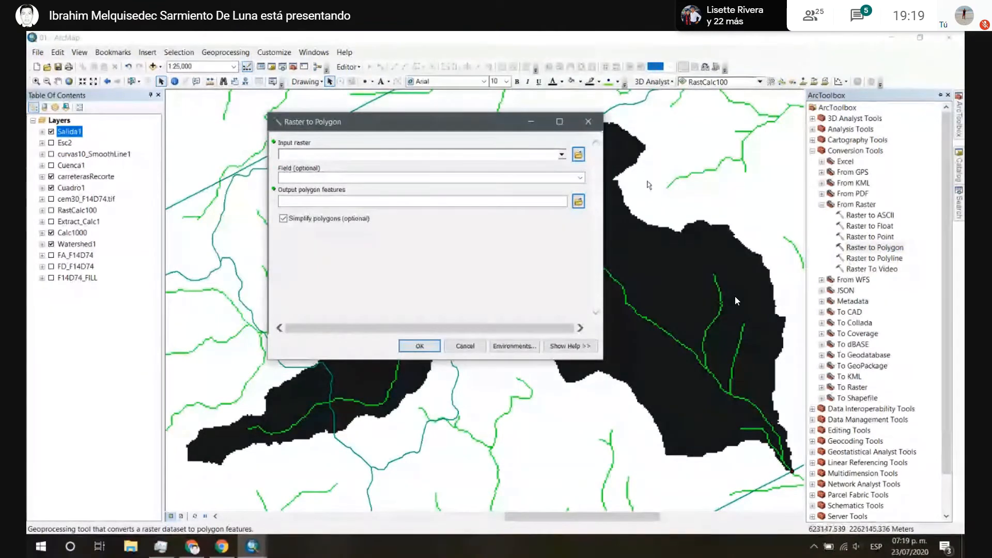
left_click(562, 154)
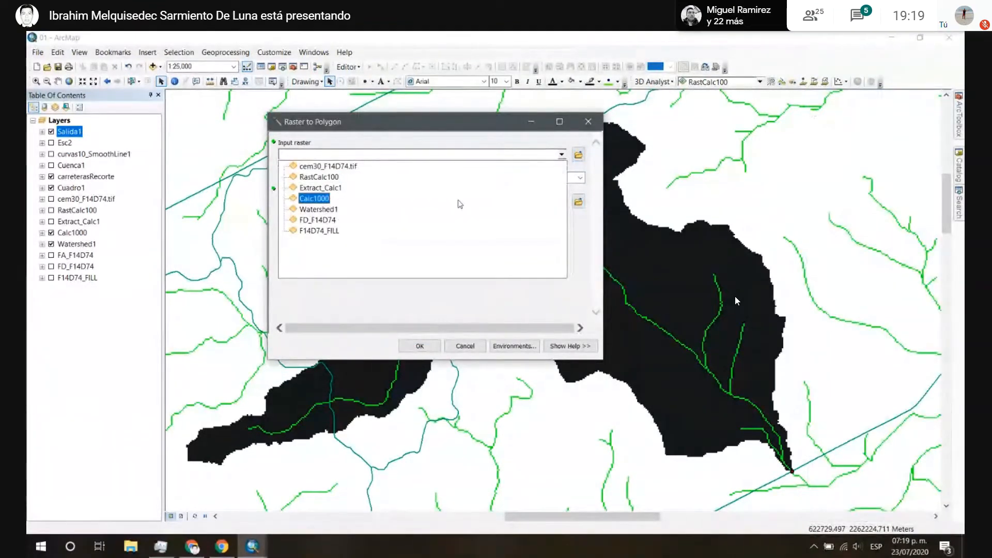
left_click(324, 209)
left_click(449, 201)
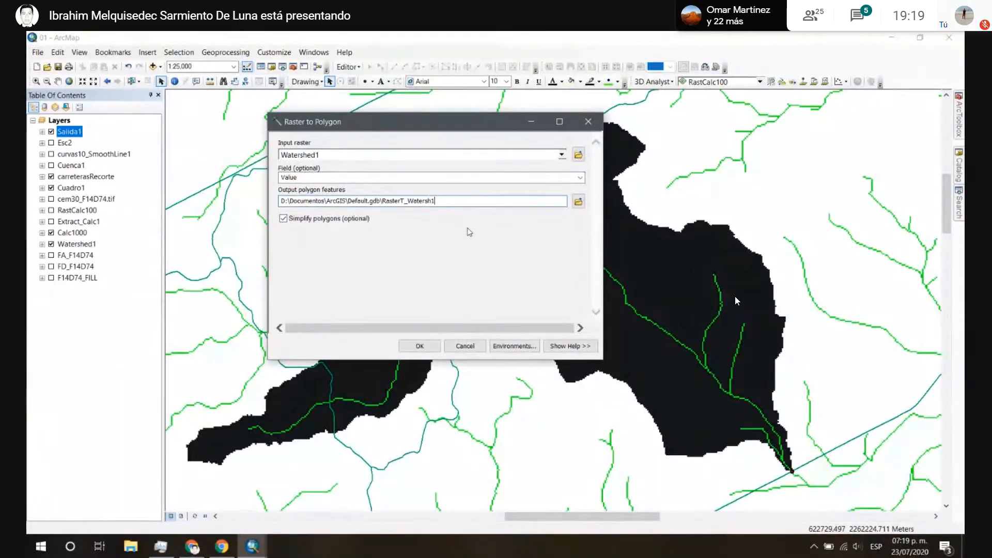
left_click(465, 346)
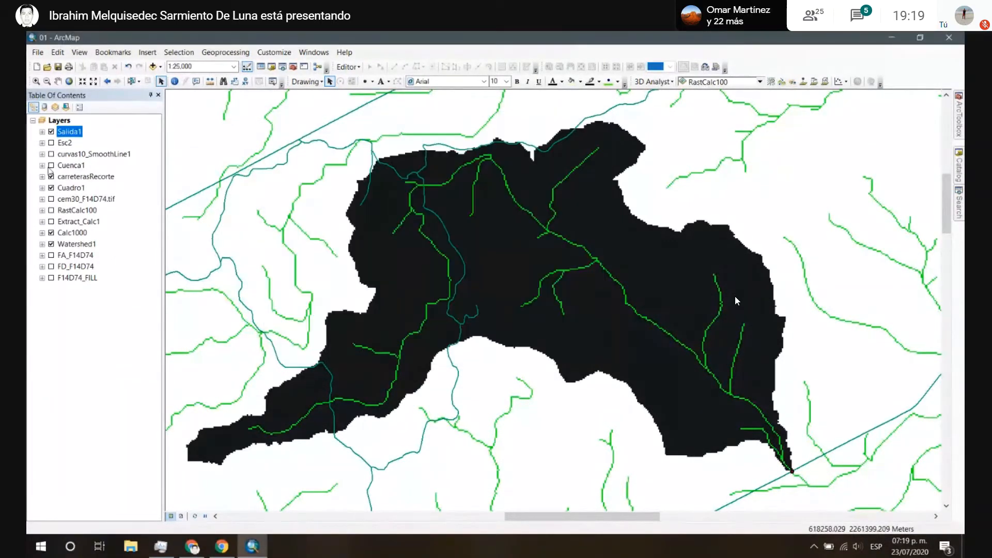
Step: Display the Cuenca1 basin polygon over the Watershed1 raster
left_click(51, 165)
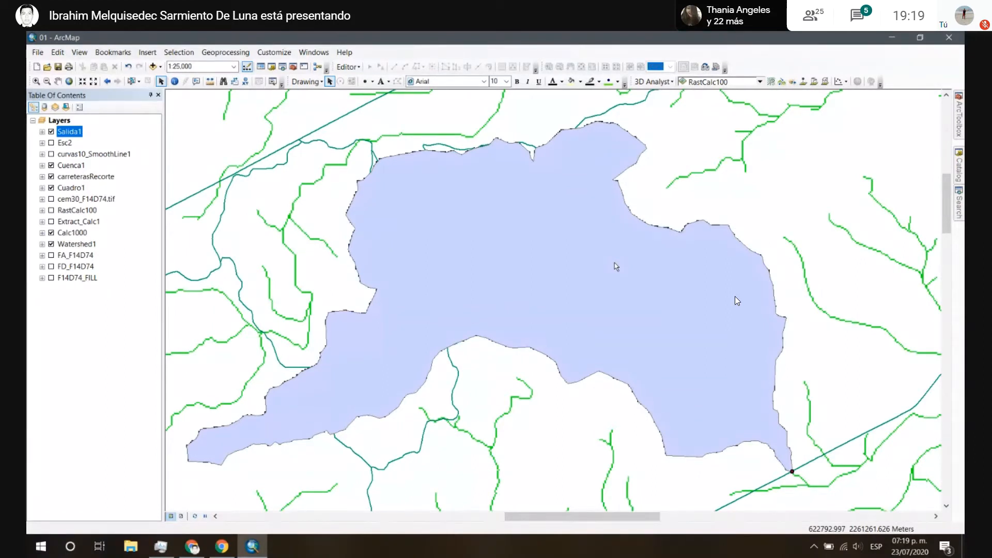
Step: Open the Raster to Polyline conversion tool to look over its parameters, and cancel it
mouse_move(960, 117)
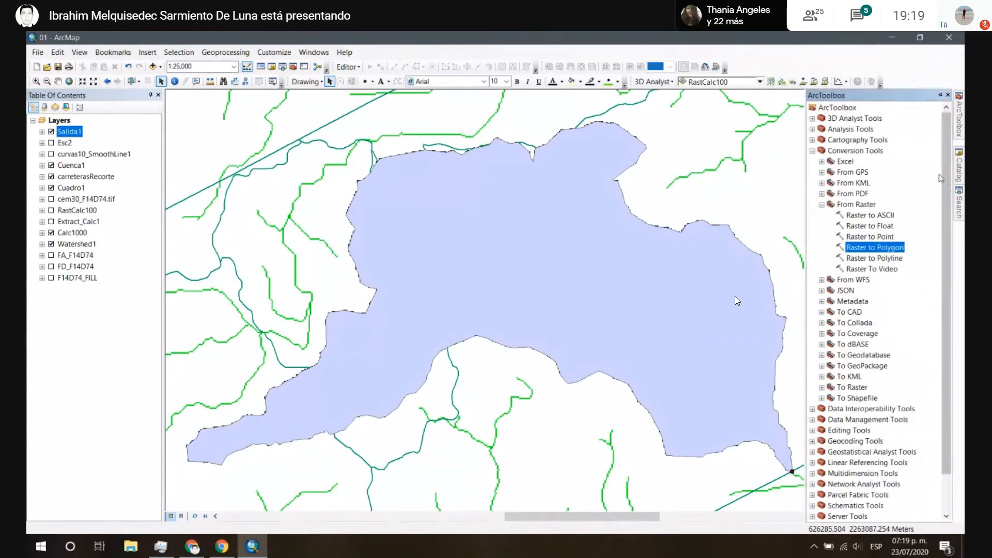
left_click(884, 259)
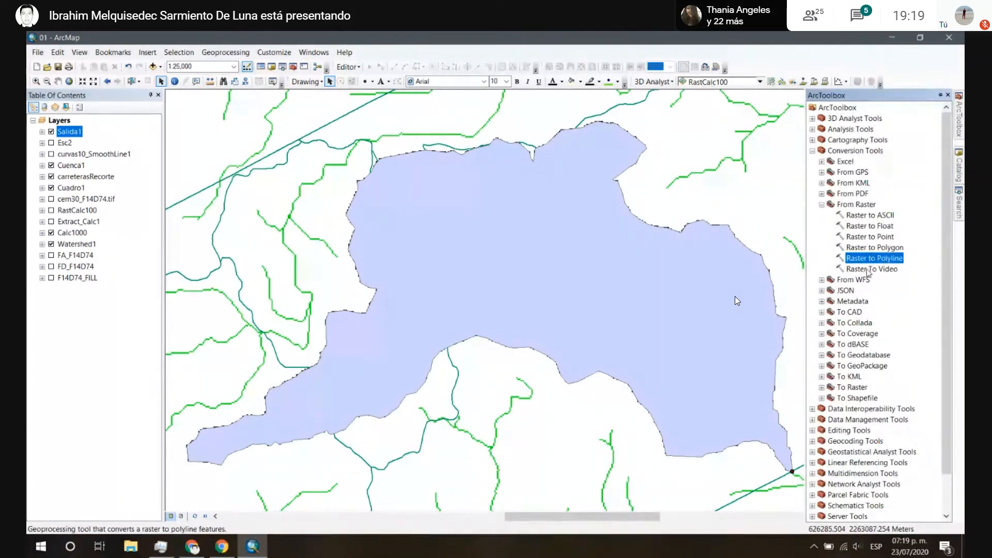
double_click(875, 258)
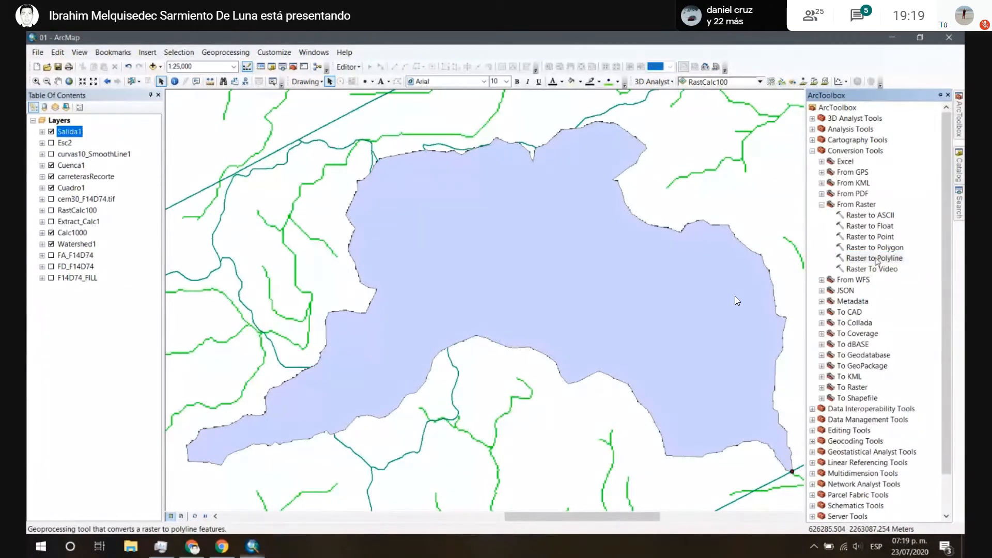
left_click(472, 204)
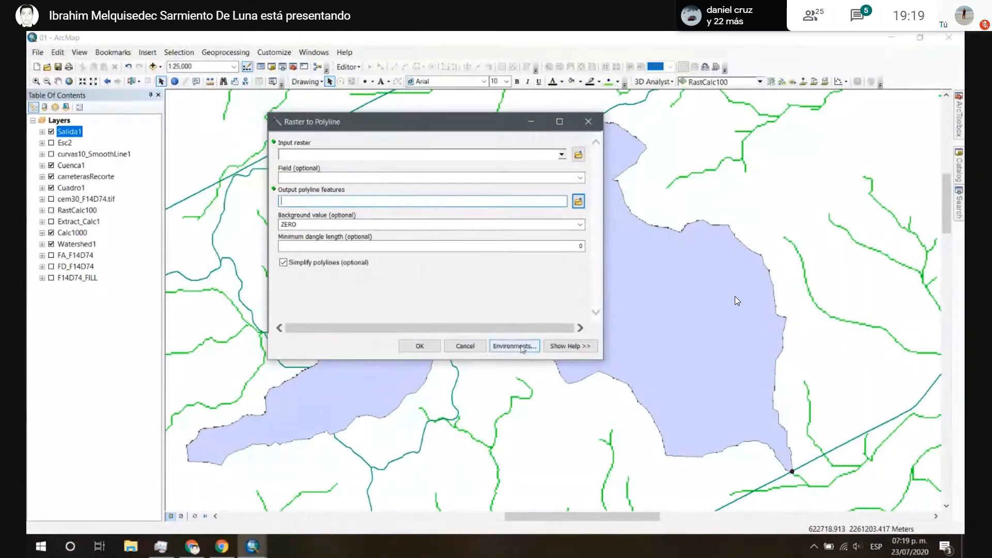
left_click(476, 348)
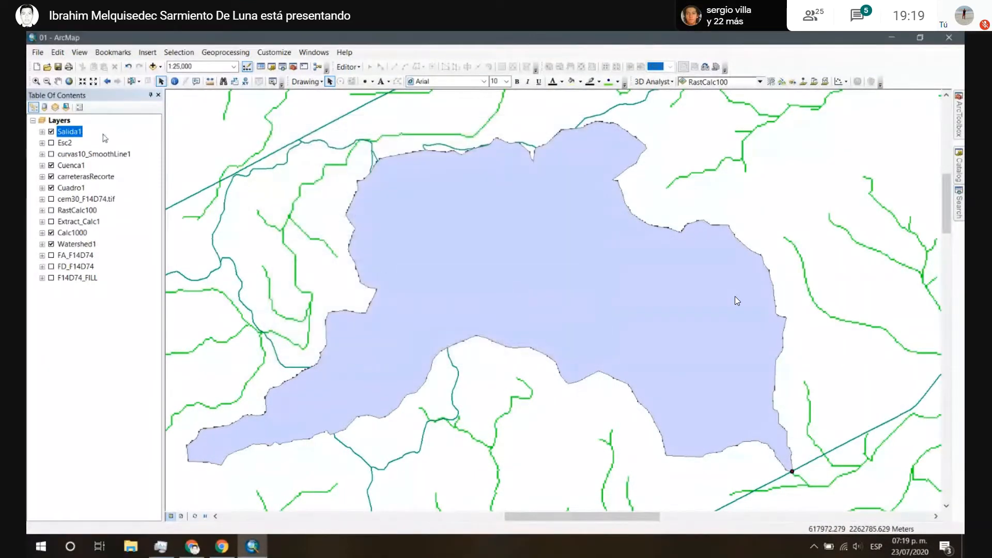
Step: Display the Esc2 stream lines over the basin and hide the Salida1 outlet point
left_click(51, 143)
left_click(51, 131)
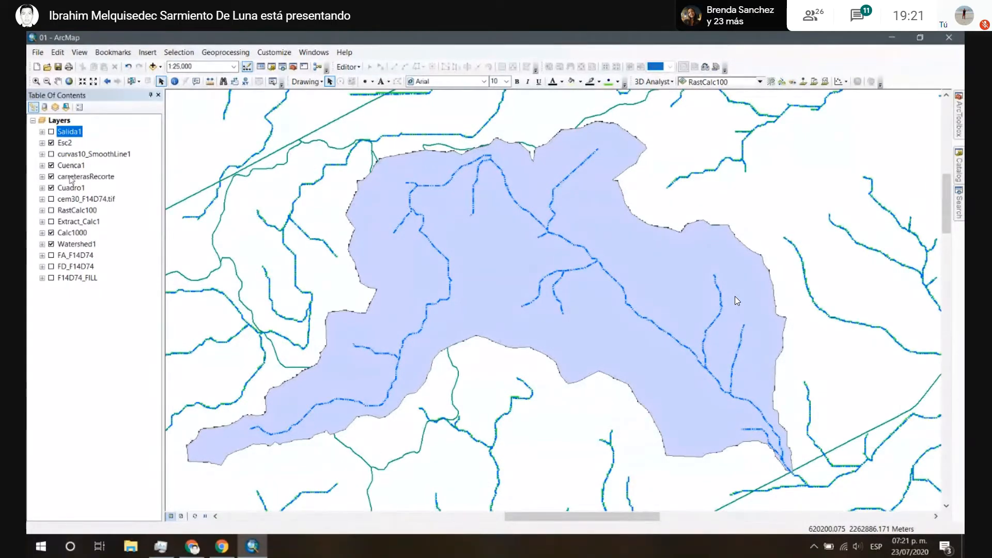
Step: Open the Cuenca1 attribute table, narrow and reposition its window, and bring the whole basin into view beside it at 1:30,000
left_click(73, 169)
right_click(74, 169)
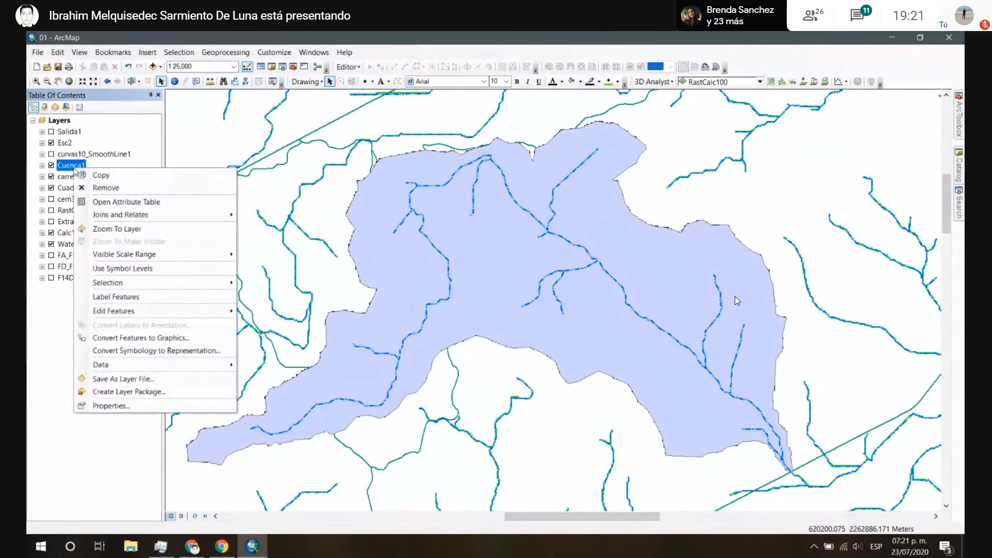
left_click(161, 207)
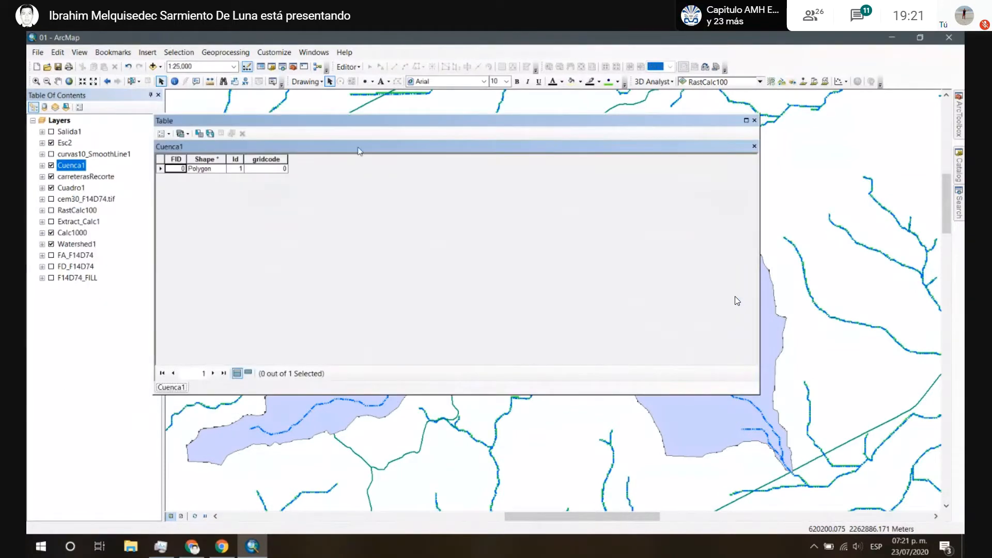
left_click_drag(341, 122, 374, 188)
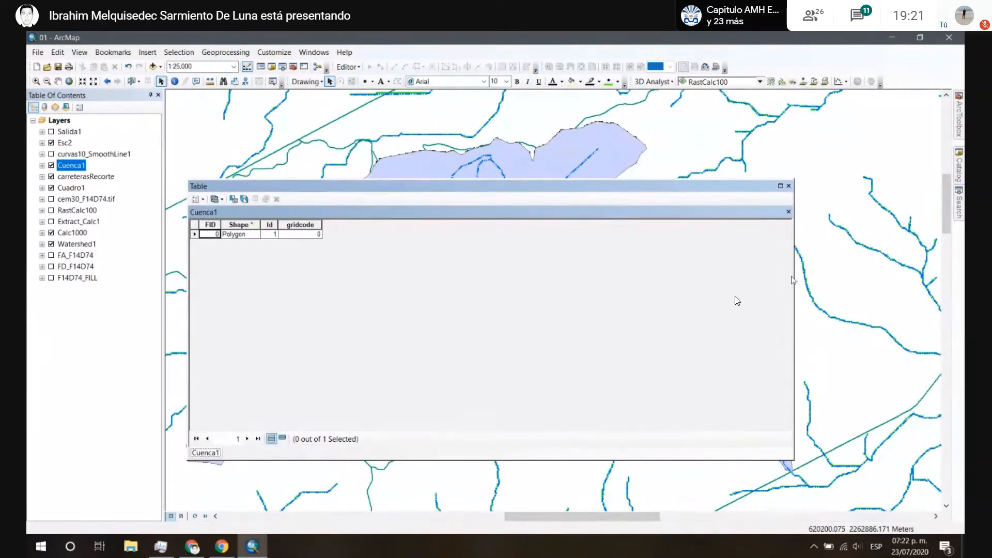
left_click_drag(788, 281, 366, 281)
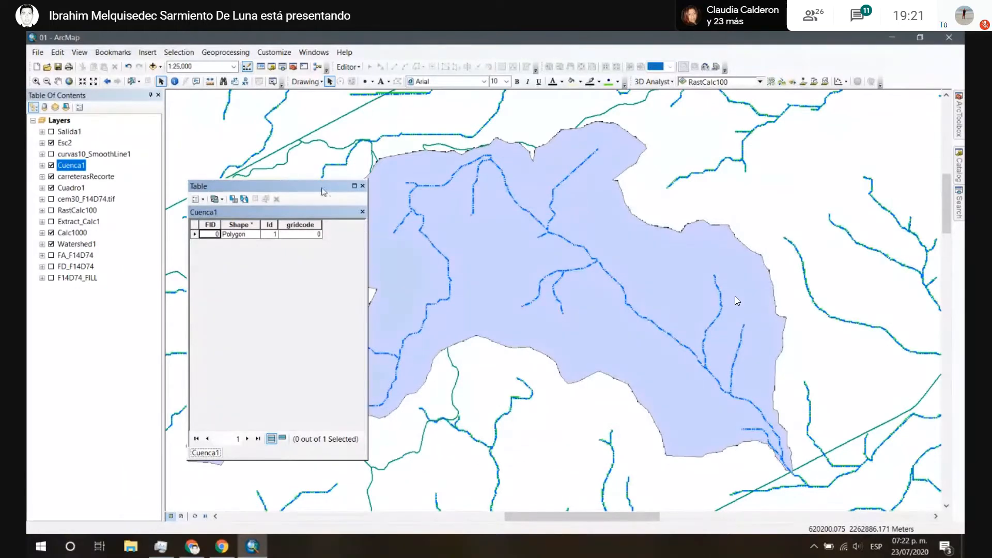
left_click_drag(259, 186, 189, 143)
scroll(583, 292, "up", 3)
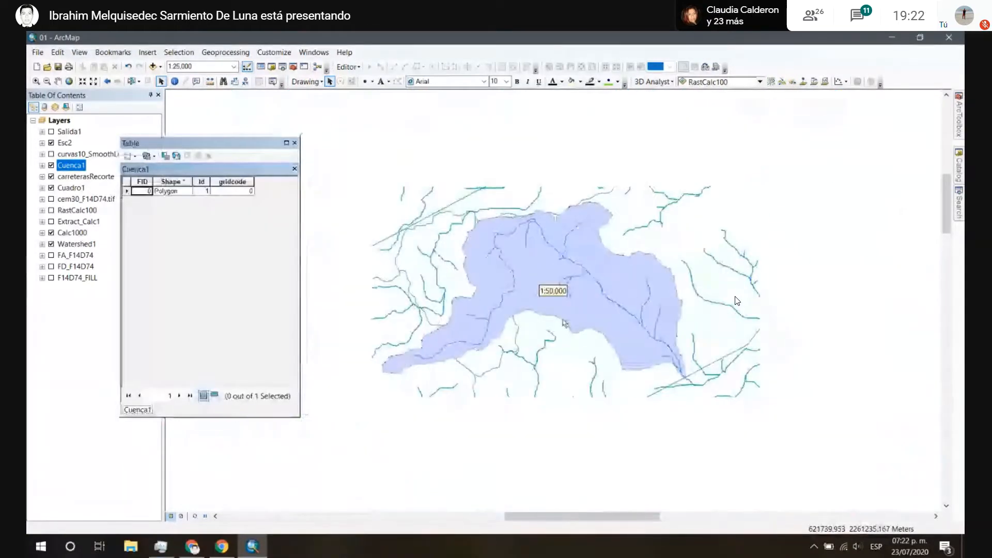
scroll(594, 319, "down", 2)
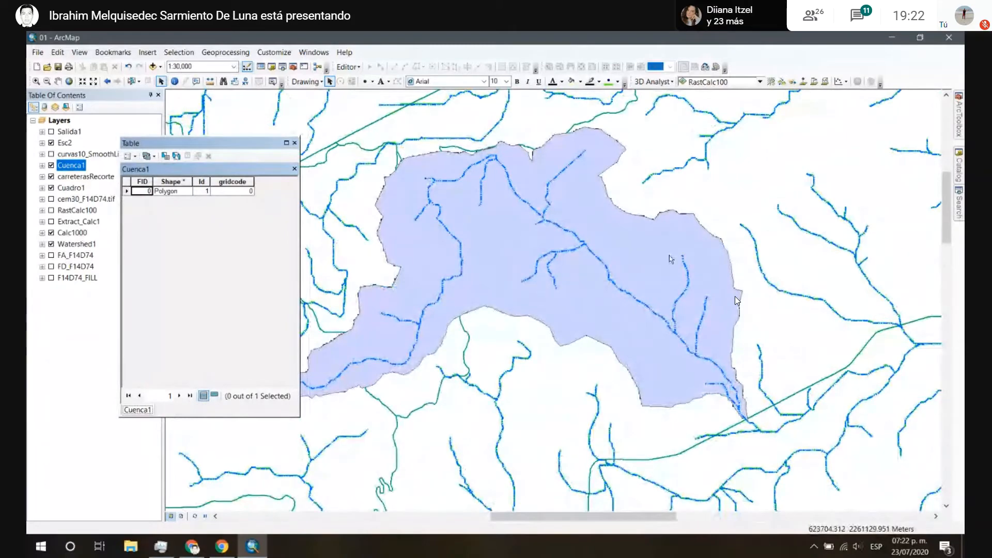
scroll(737, 301, "up", 3)
scroll(737, 300, "down", 3)
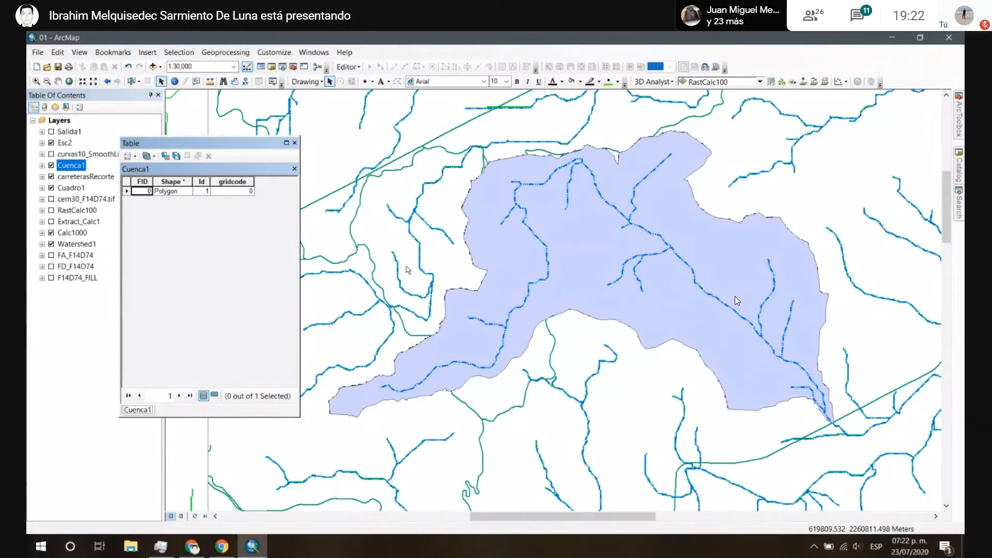
left_click_drag(179, 144, 244, 108)
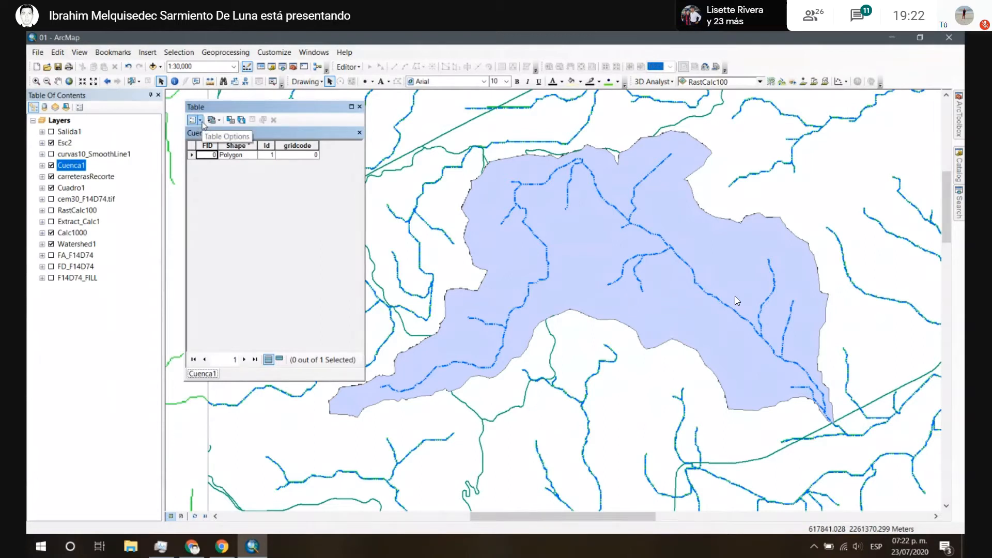
Step: Add a Double field named Area to the Cuenca1 attribute table, and widen the table window to display the field
left_click(201, 122)
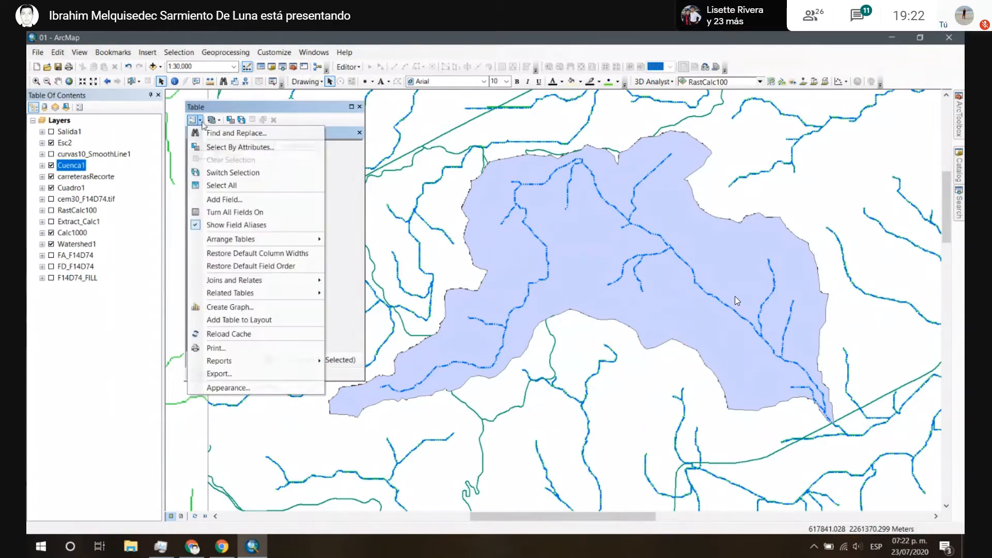
left_click(236, 202)
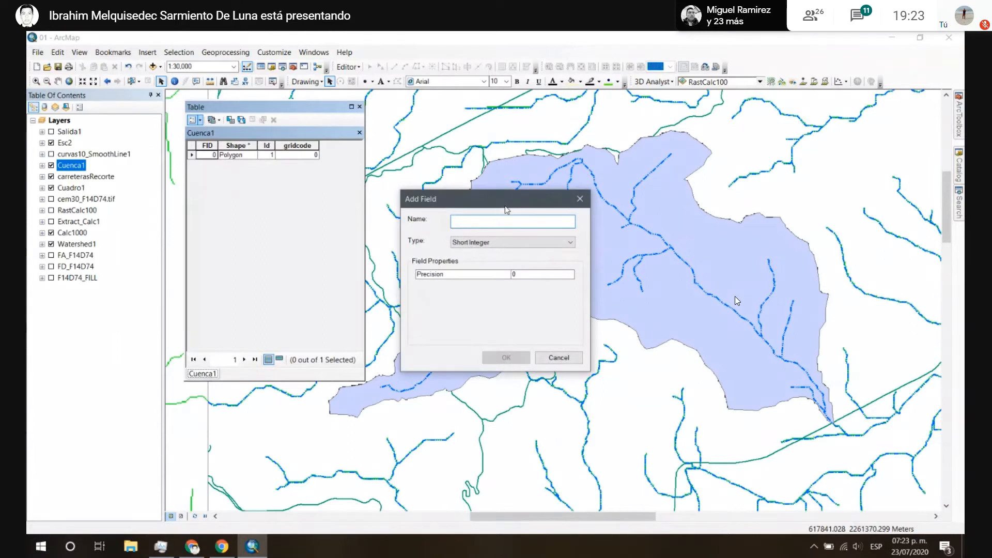
left_click_drag(505, 206, 491, 180)
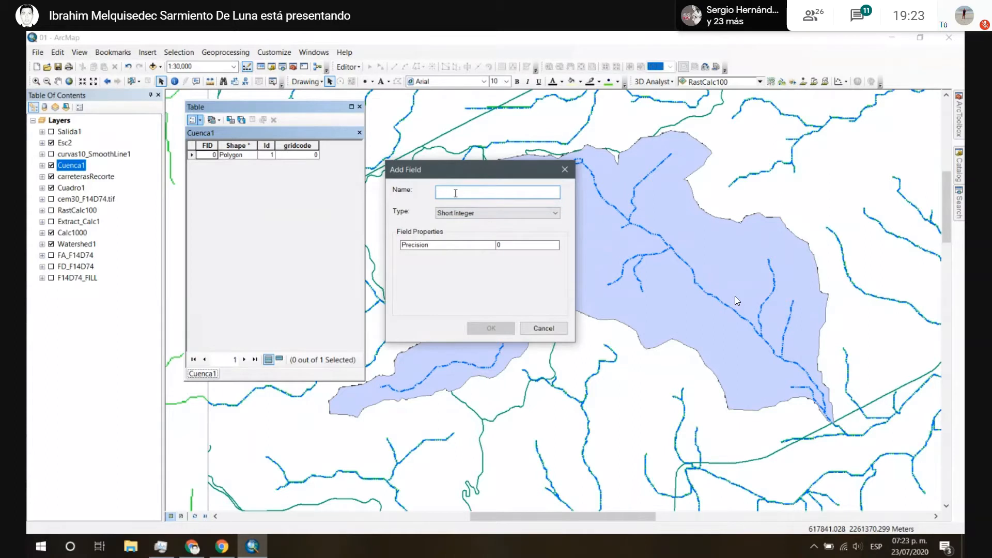
left_click(468, 214)
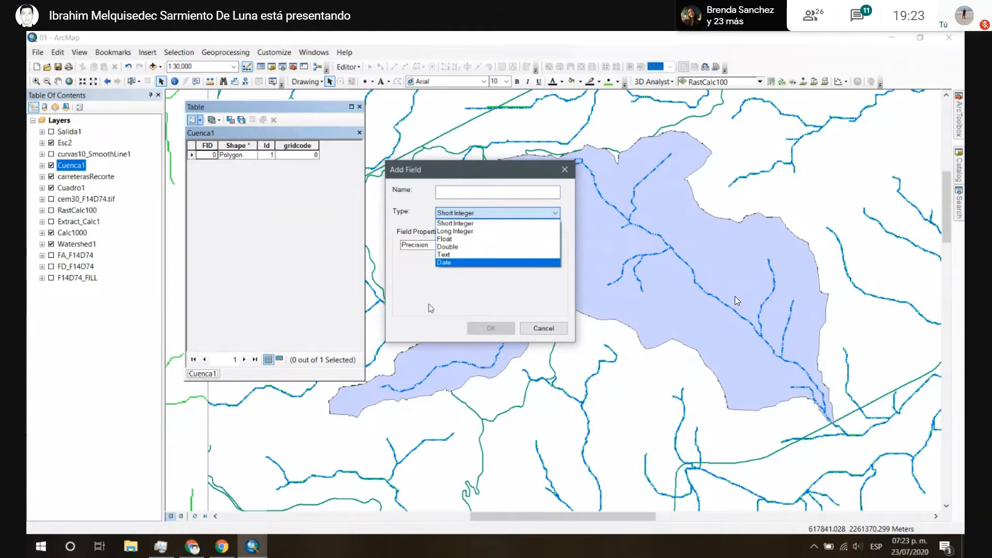
left_click(462, 248)
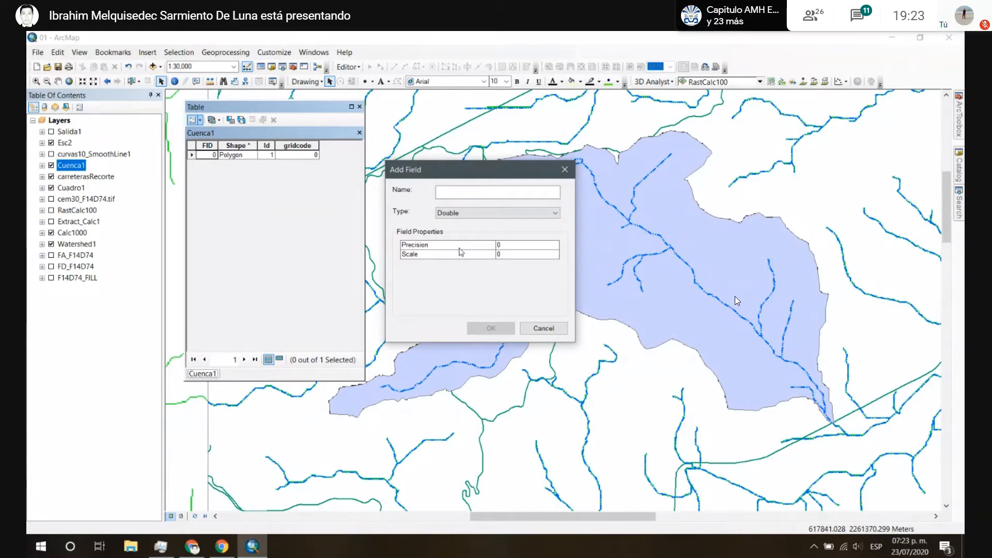
left_click(461, 198)
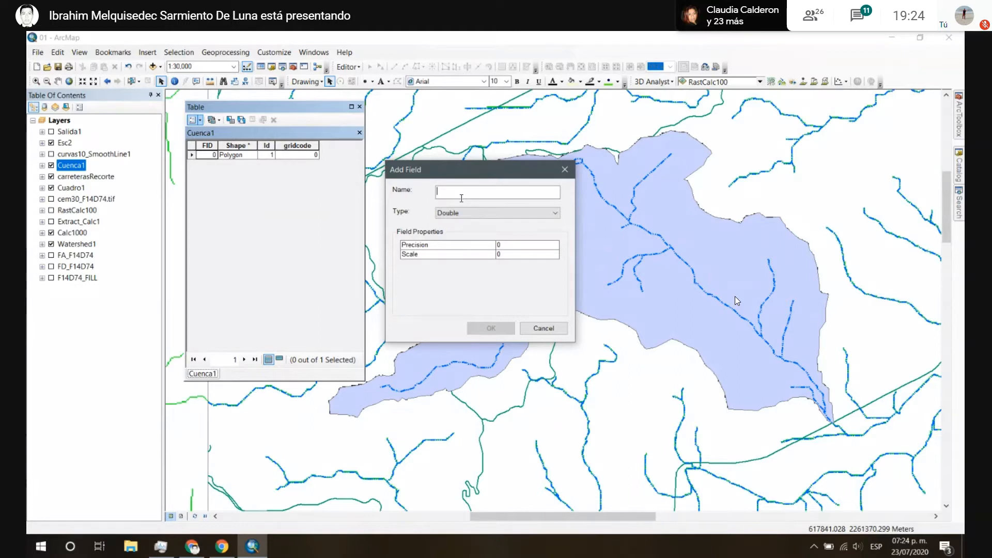
type("Ares")
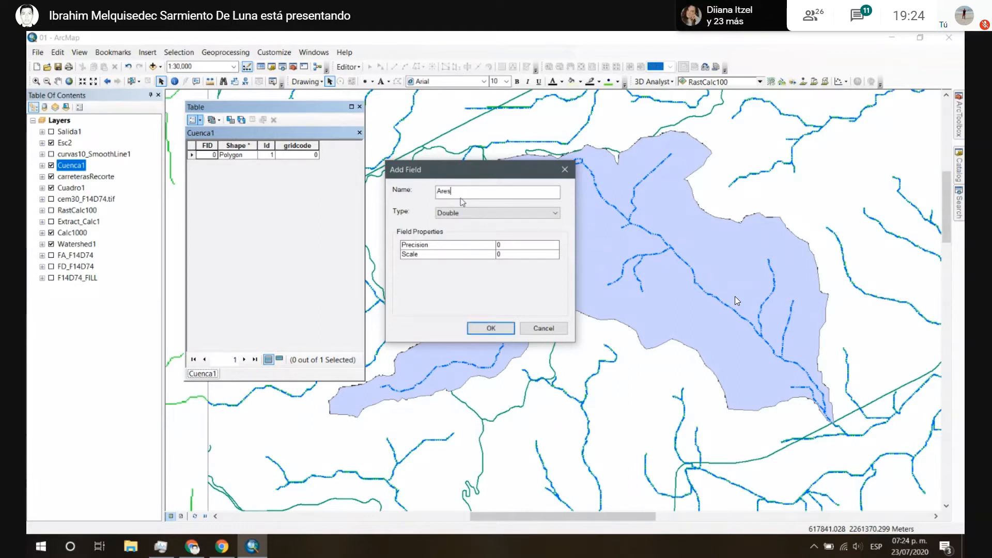
key("BackSpace")
type("a")
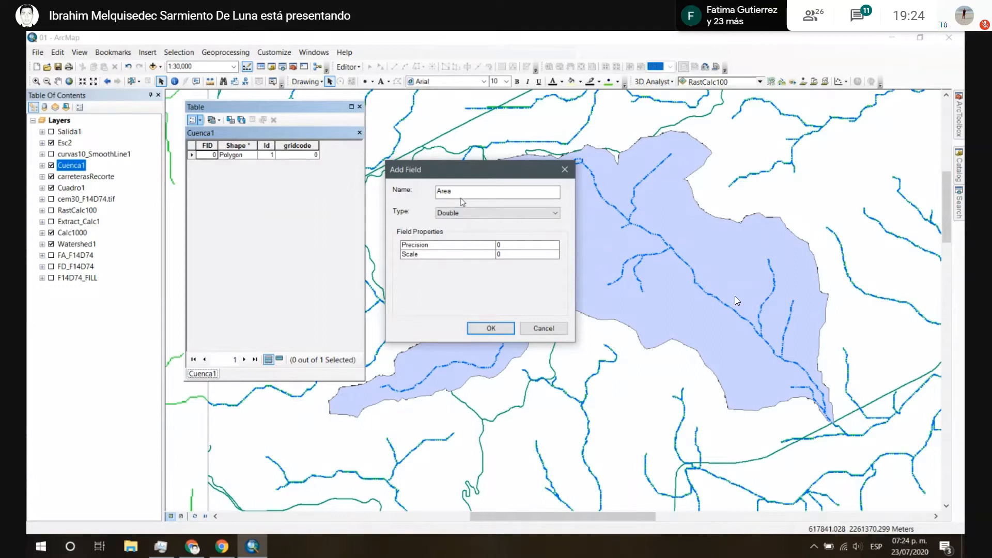
left_click(519, 246)
left_click(518, 254)
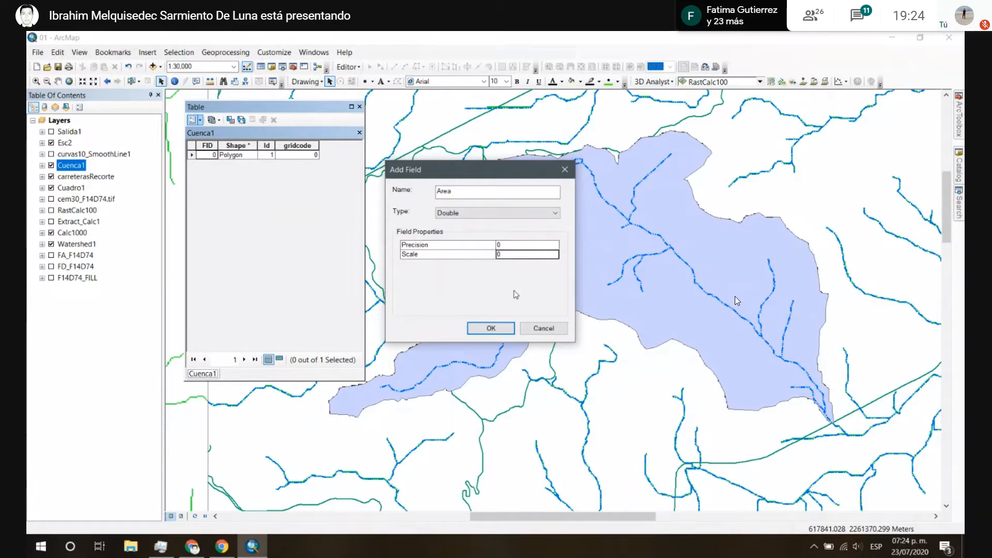
left_click(506, 331)
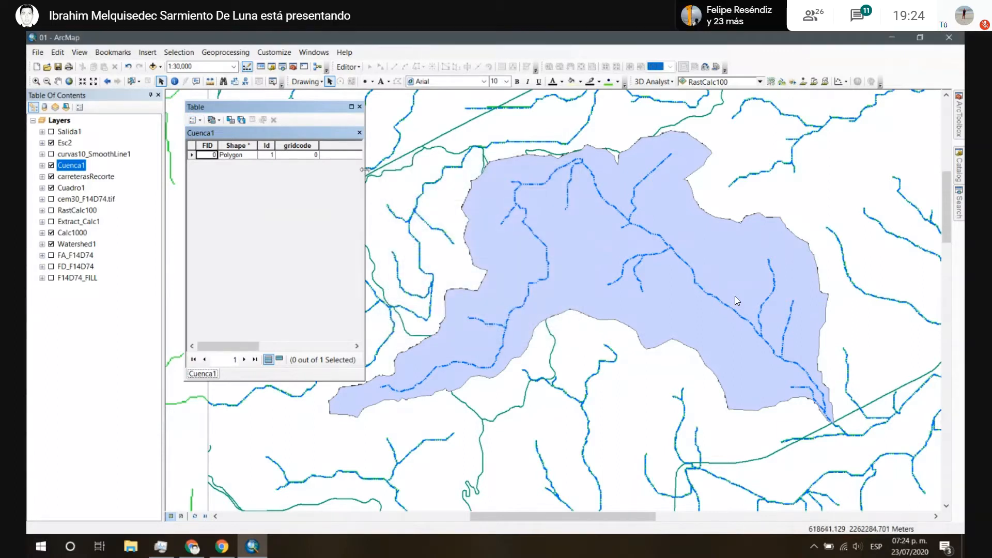
left_click_drag(366, 174, 543, 173)
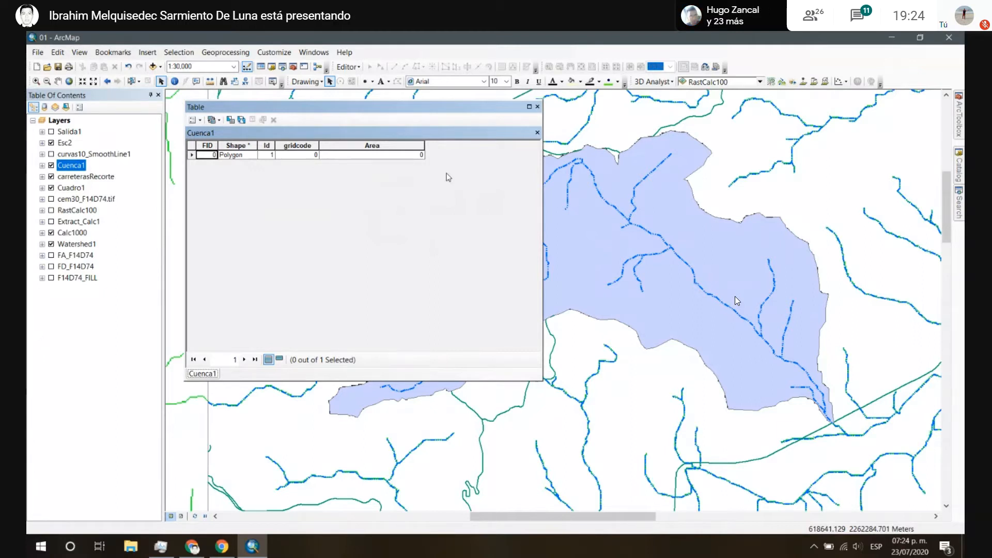
Step: Start Calculate Geometry on the Area field, cancel it, and close the Cuenca1 attribute table
left_click(397, 147)
right_click(399, 150)
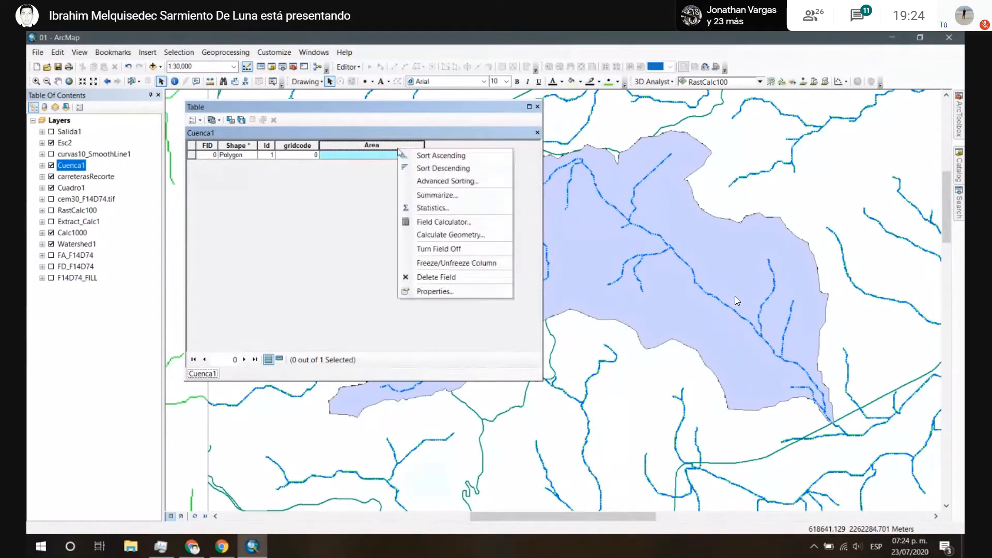
left_click(433, 235)
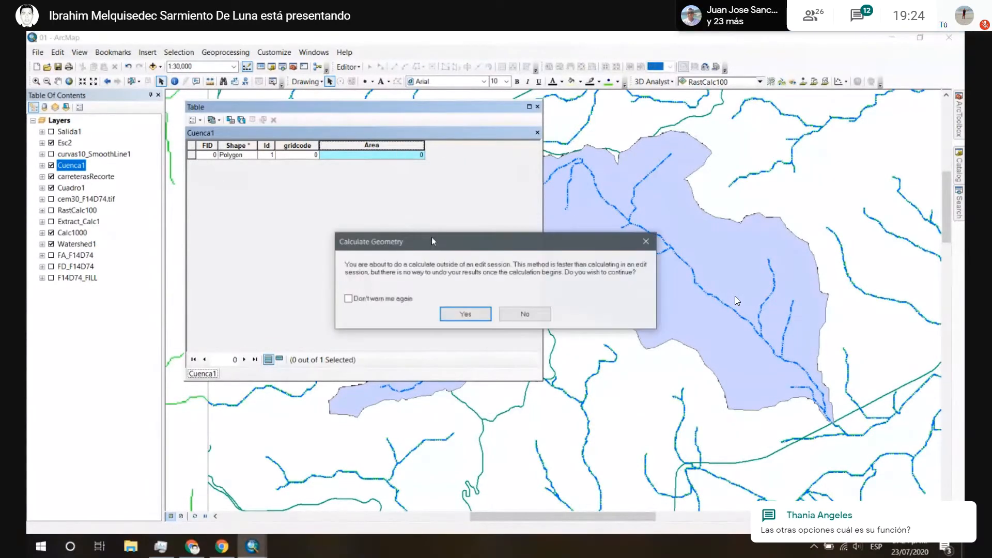
left_click_drag(460, 244, 412, 184)
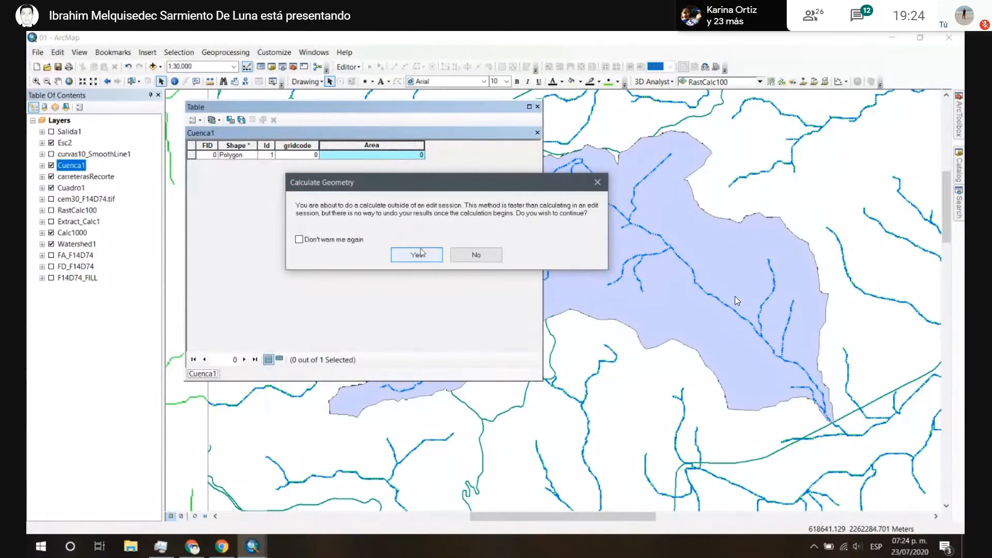
left_click(597, 182)
left_click(537, 106)
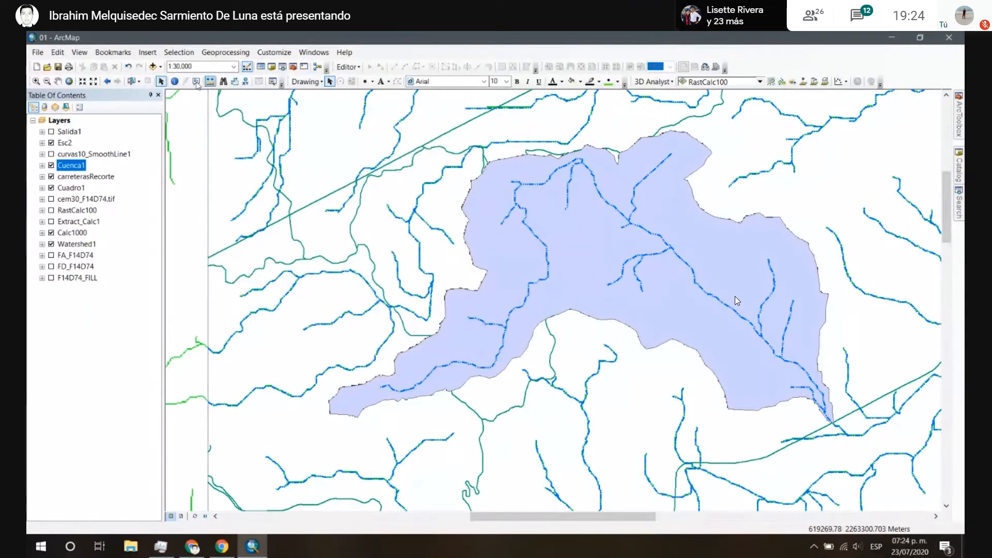
right_click(761, 69)
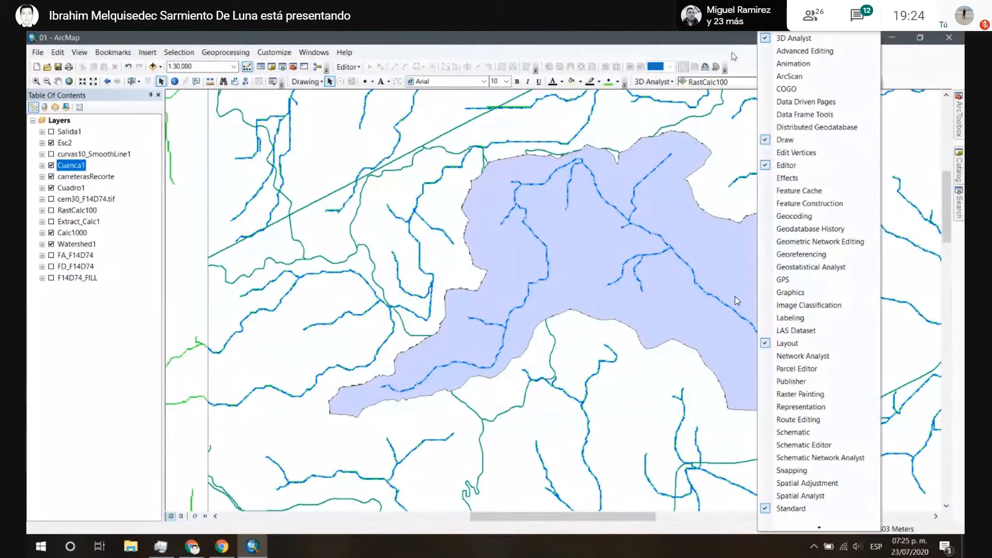
left_click(733, 55)
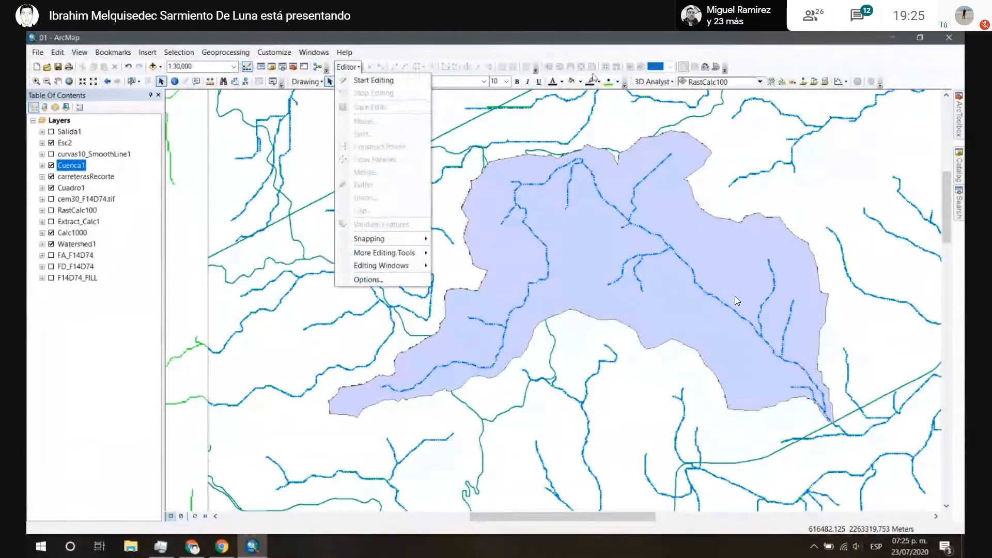
left_click(757, 51)
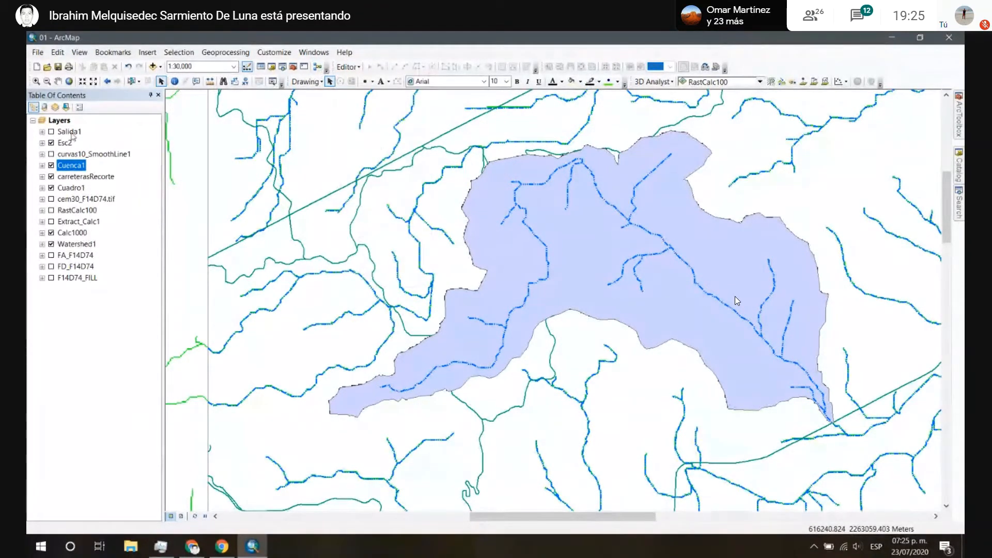
Step: Open the attribute table of the Cuenca1 basin layer
right_click(77, 167)
left_click(125, 200)
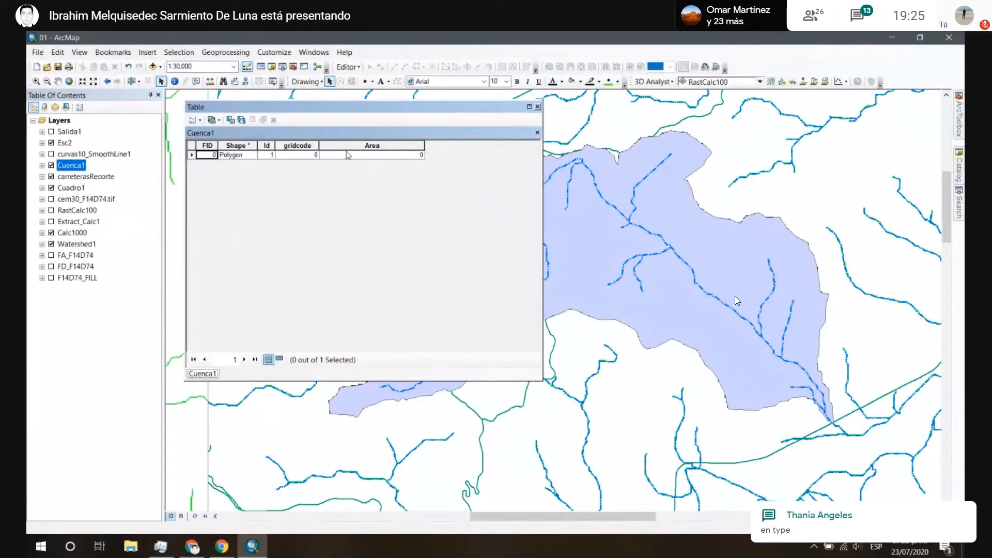
left_click(199, 120)
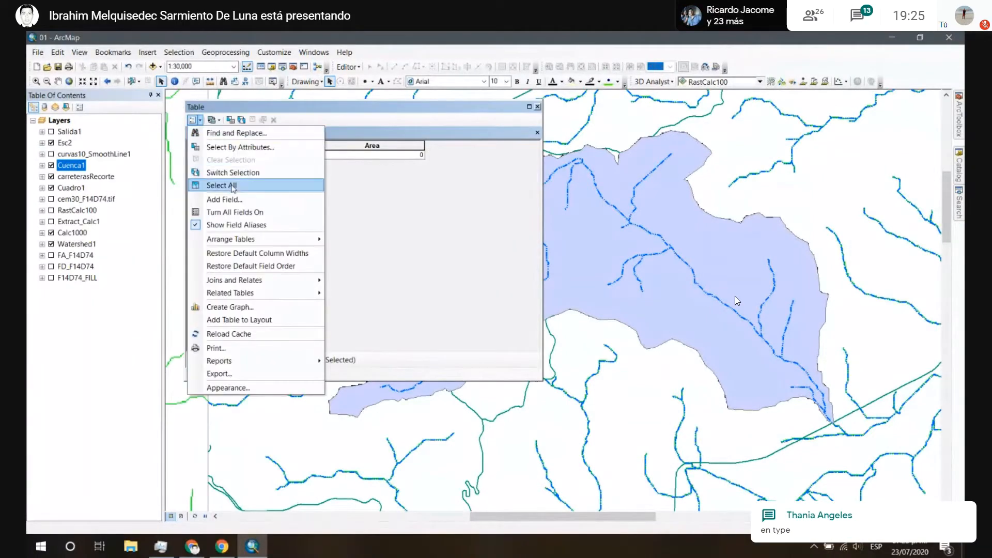
left_click(224, 199)
left_click(511, 243)
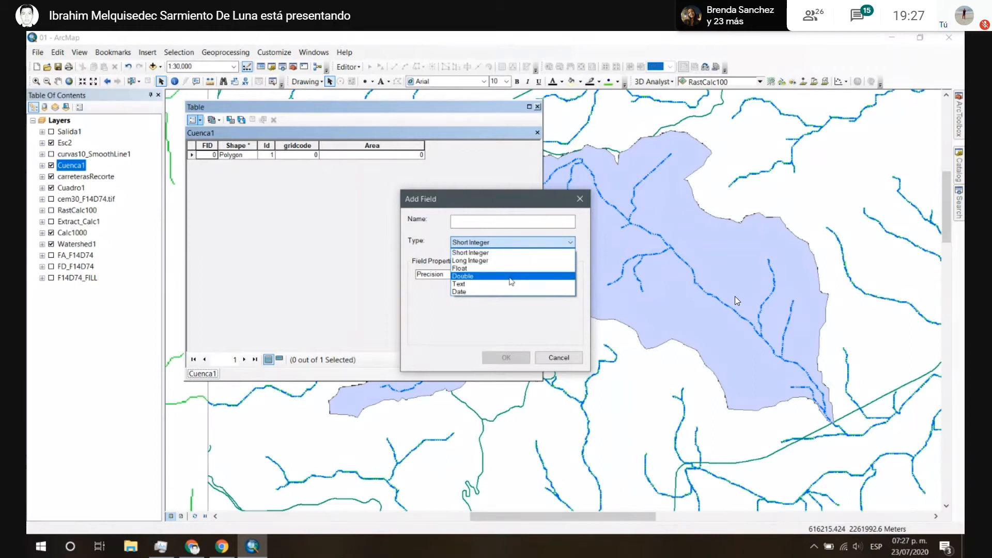
left_click(550, 353)
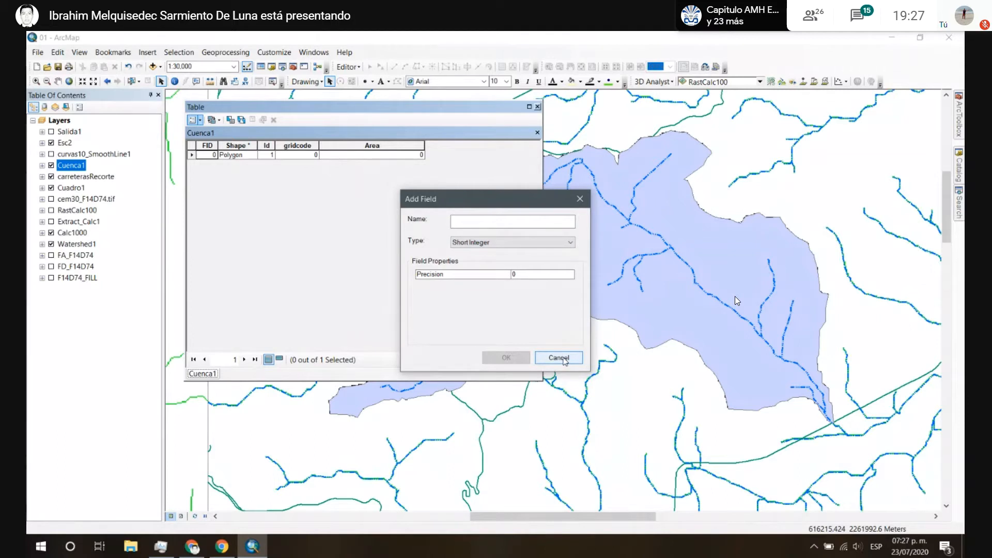
left_click(559, 358)
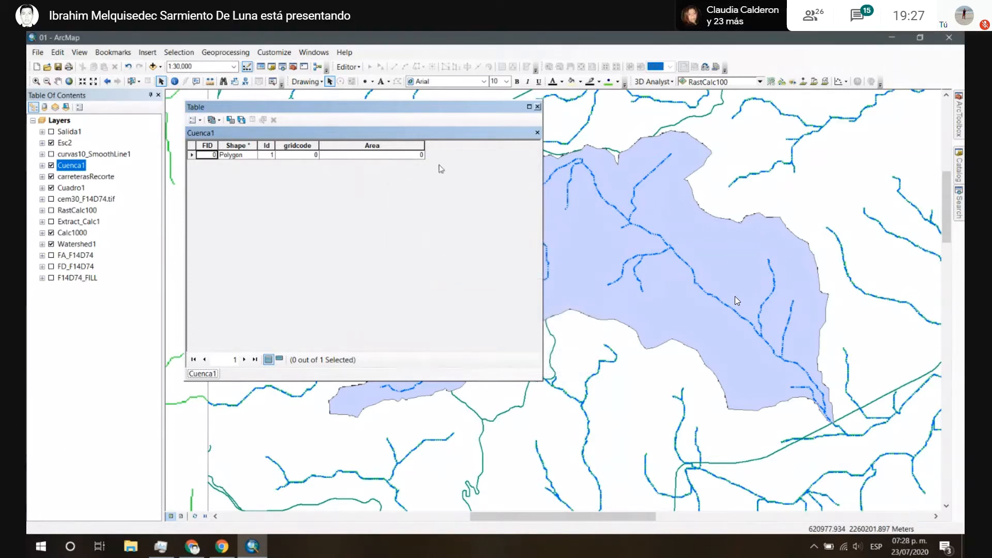
Step: Start Calculate Geometry on the Area field, accept calculating outside an edit session, and reposition the dialog over the table
left_click(394, 144)
right_click(394, 145)
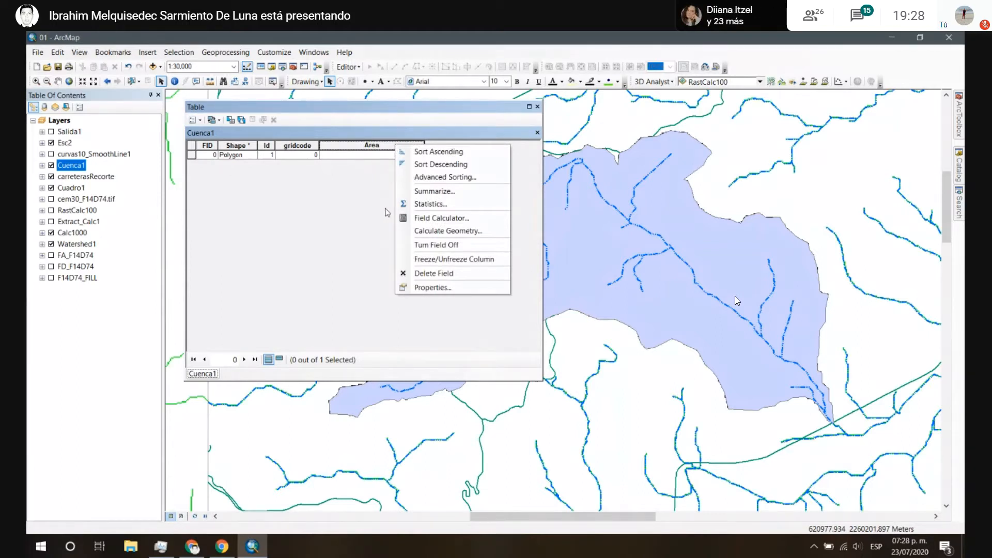
left_click(434, 232)
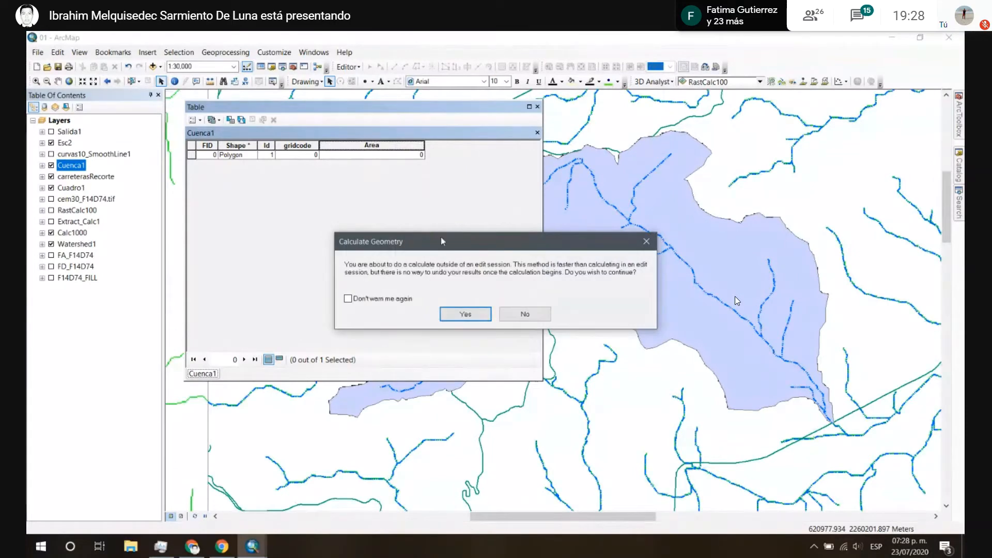
left_click_drag(442, 236, 450, 150)
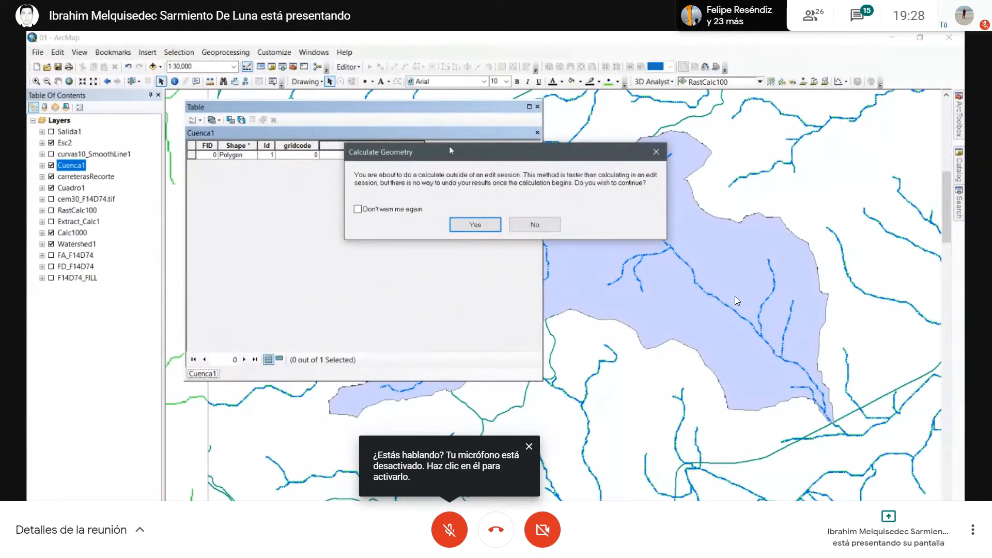
left_click_drag(451, 150, 454, 154)
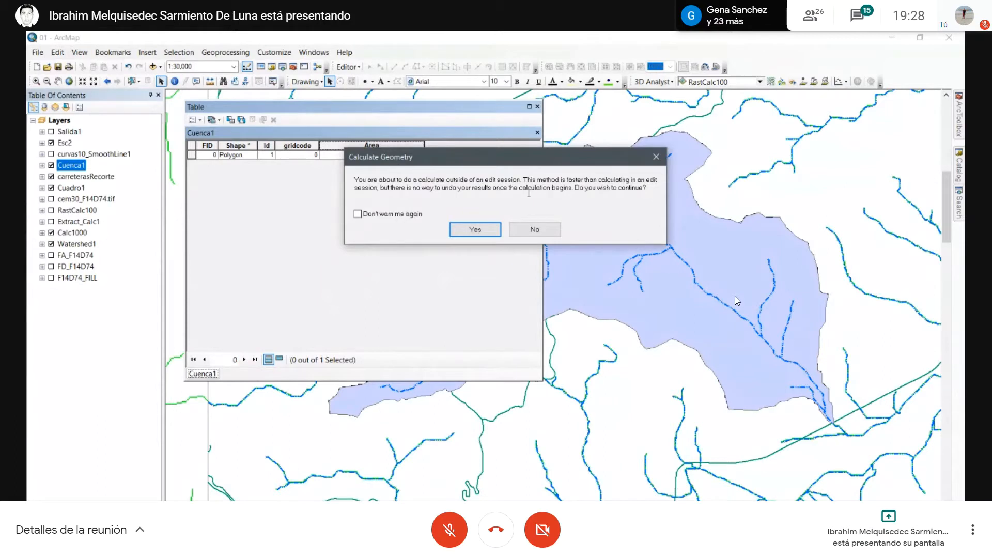
left_click(480, 229)
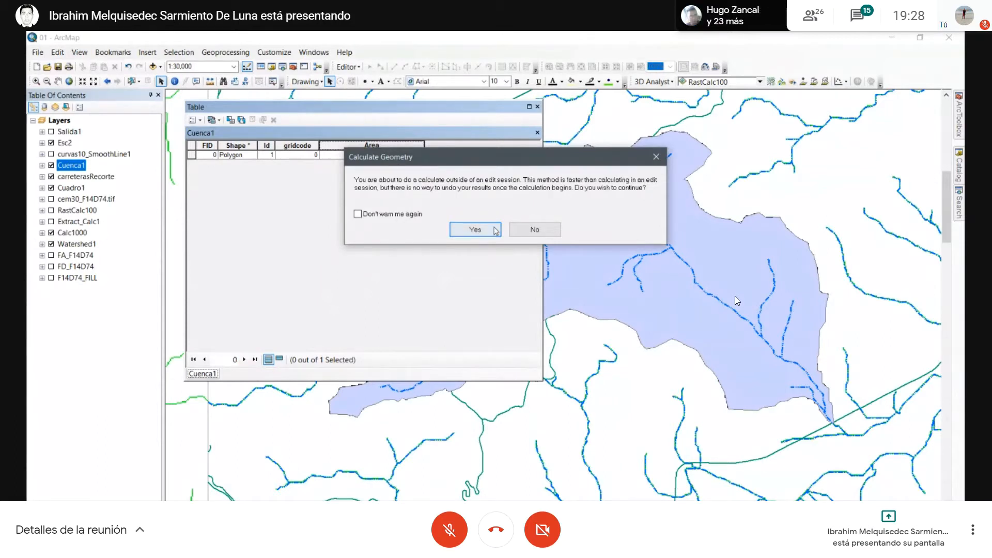
left_click_drag(481, 199, 485, 124)
Step: Calculate the basin's Area property in Square Kilometers, using the data source's coordinate system, WGS 1984 UTM Zone 14N
left_click(487, 145)
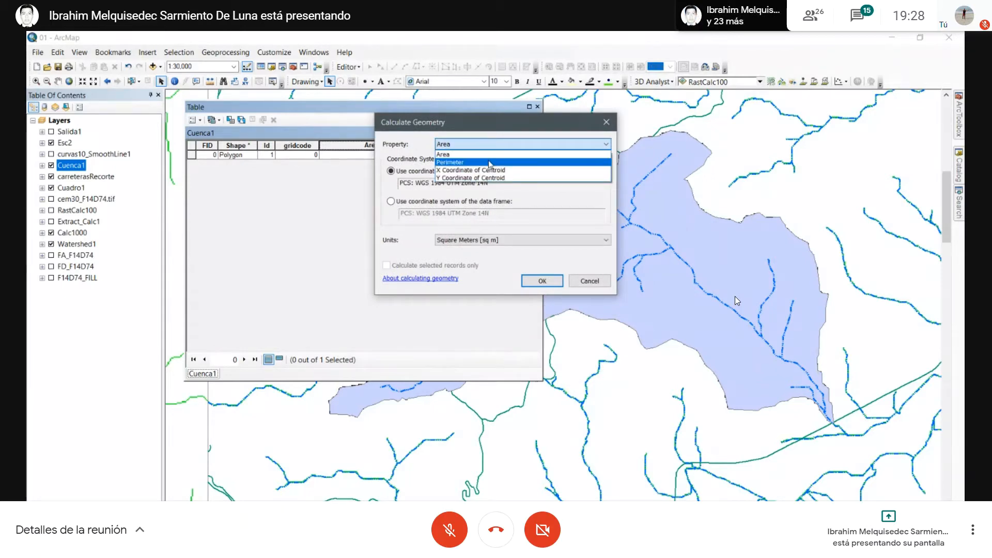
left_click(485, 149)
left_click(486, 147)
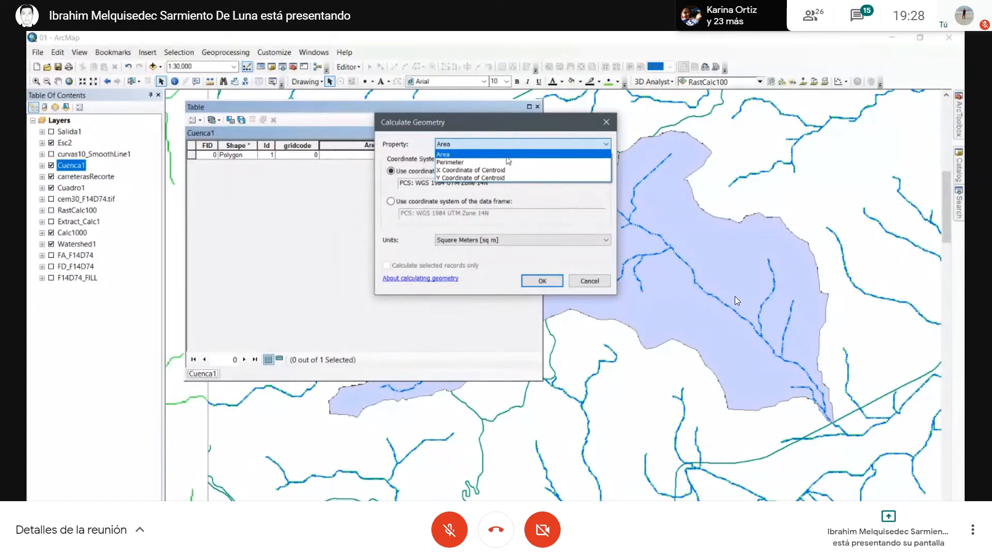
left_click(507, 158)
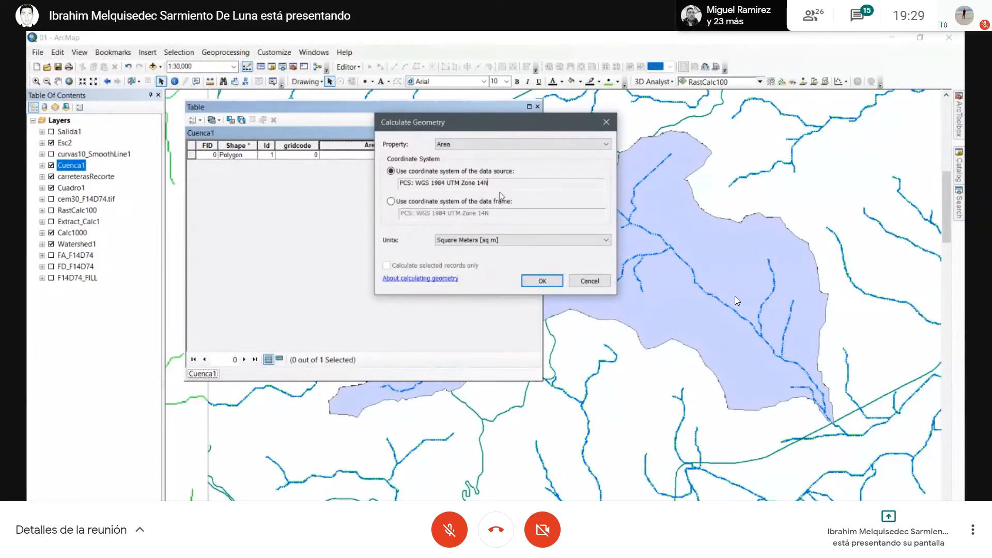
left_click_drag(500, 184, 400, 184)
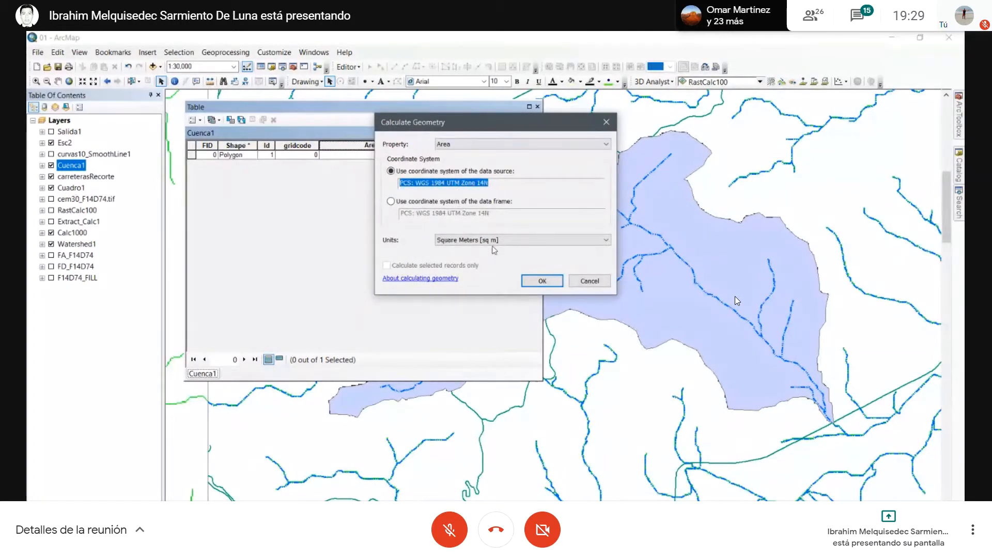
left_click(504, 241)
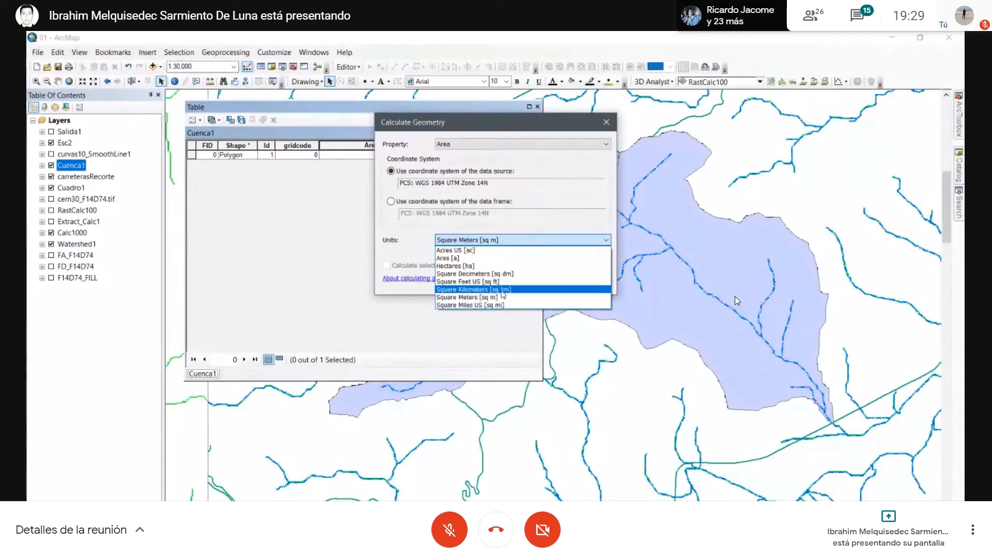
left_click(503, 290)
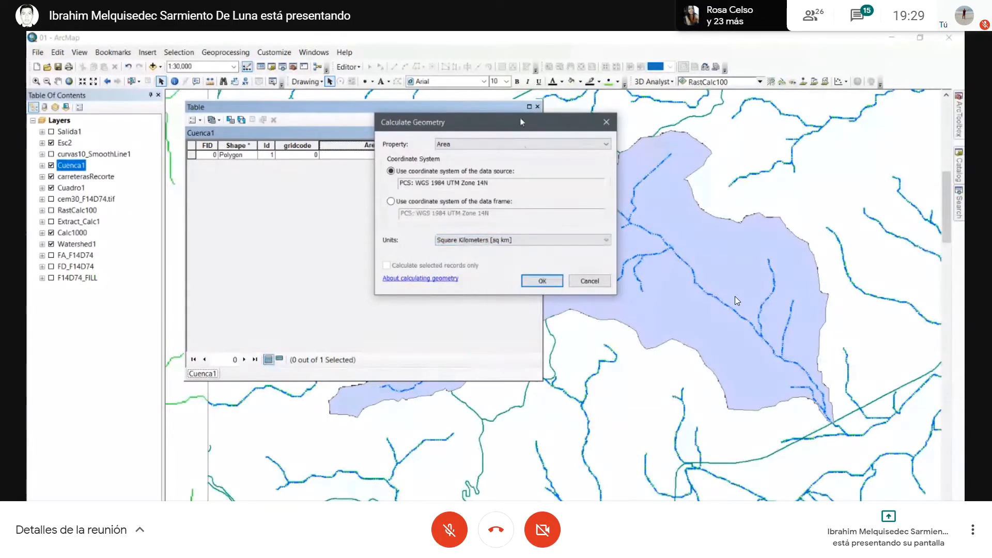
left_click_drag(515, 123, 481, 133)
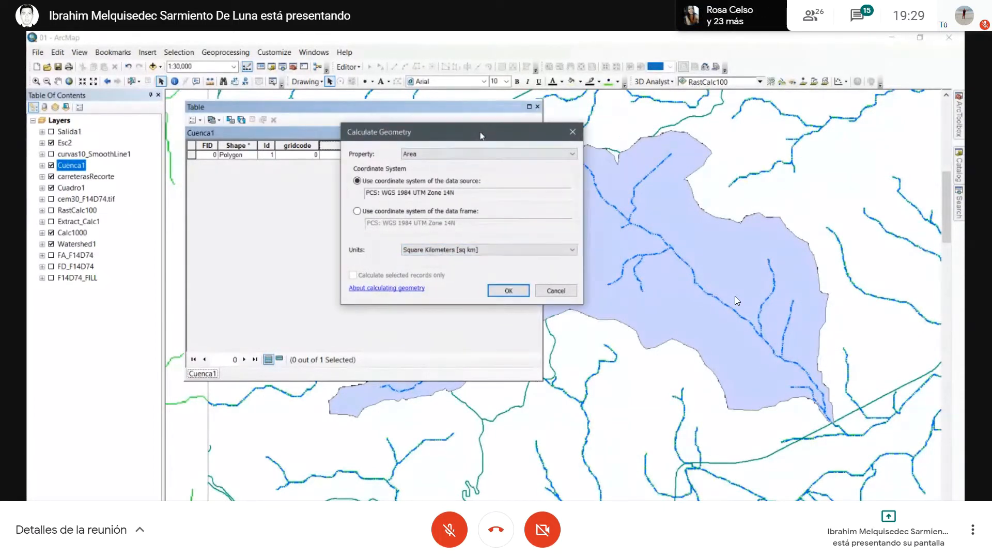
left_click(508, 291)
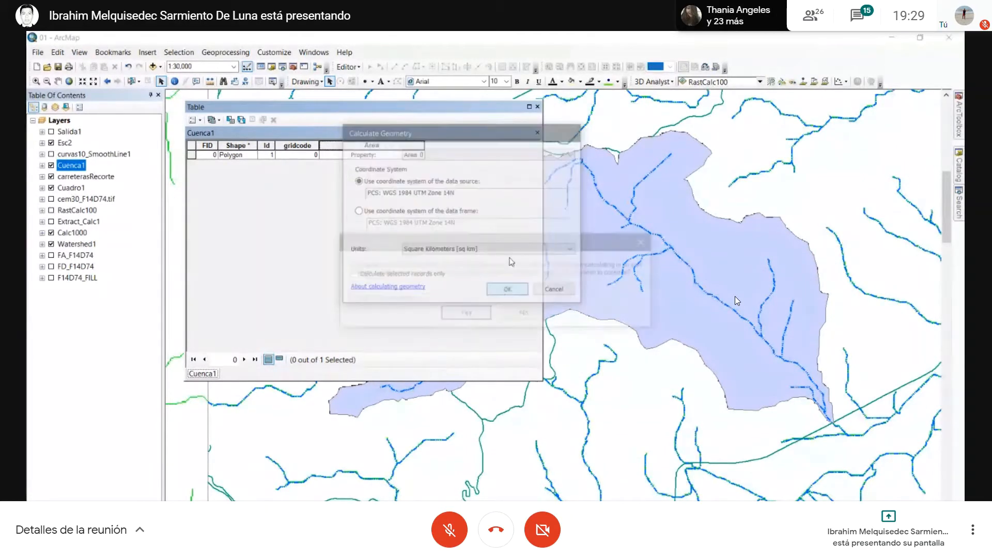
left_click(455, 314)
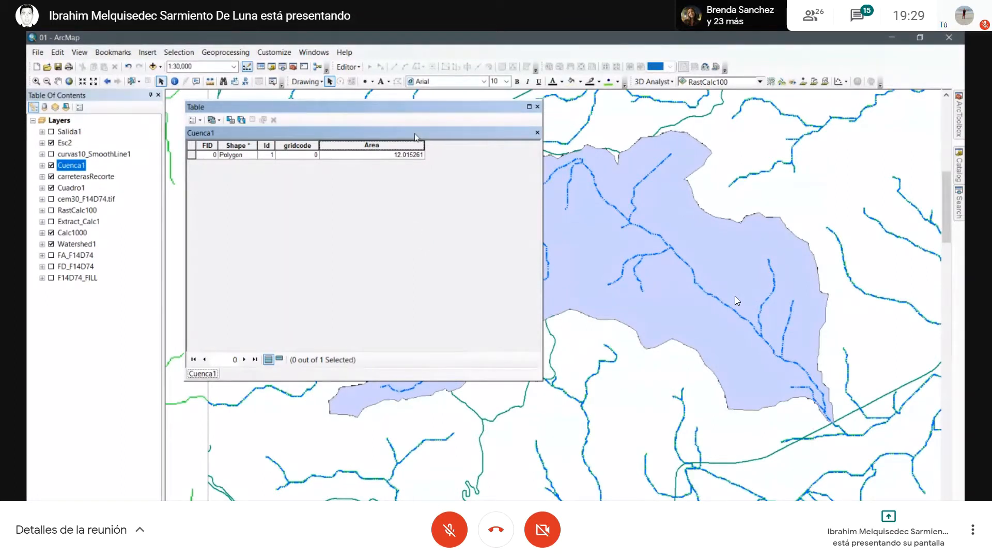
left_click(409, 155)
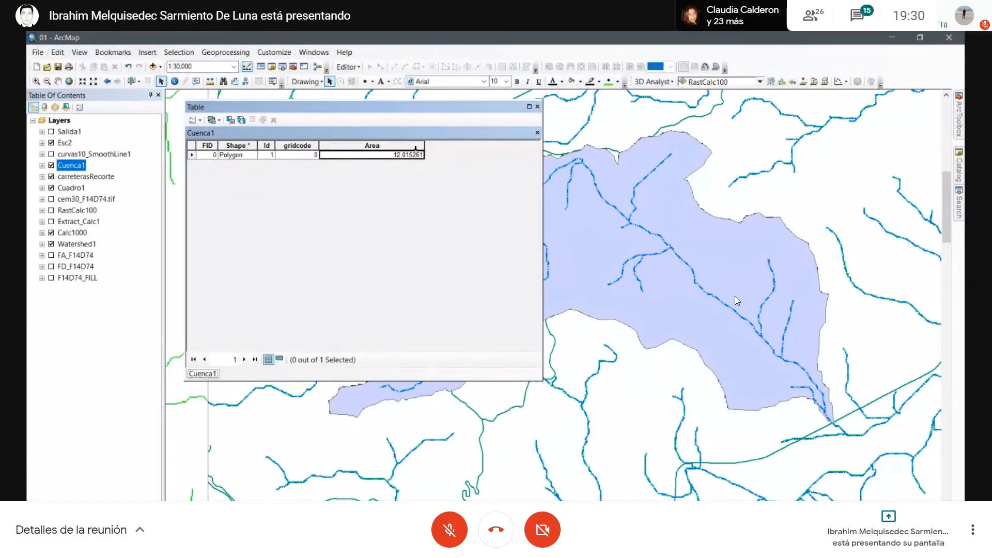
right_click(415, 147)
left_click(381, 190)
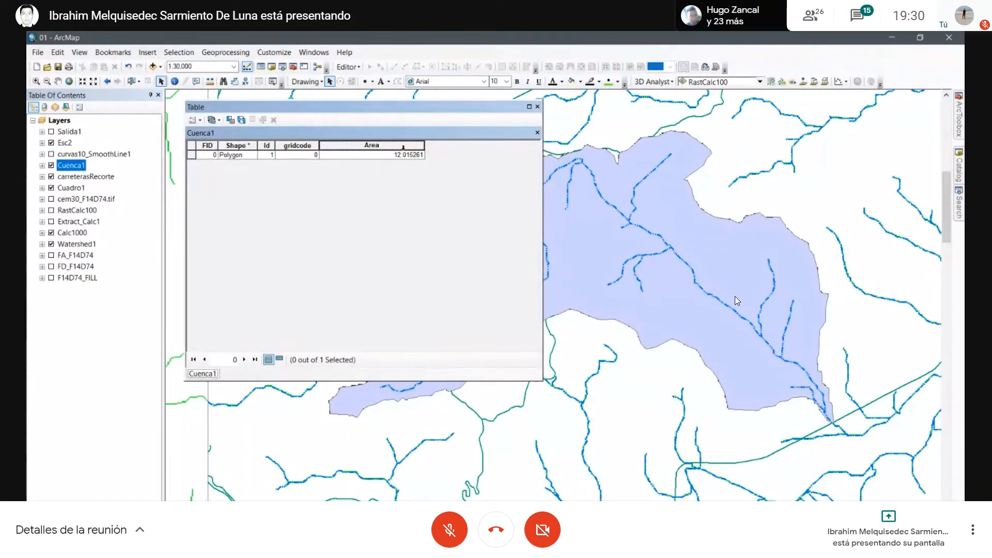
right_click(403, 148)
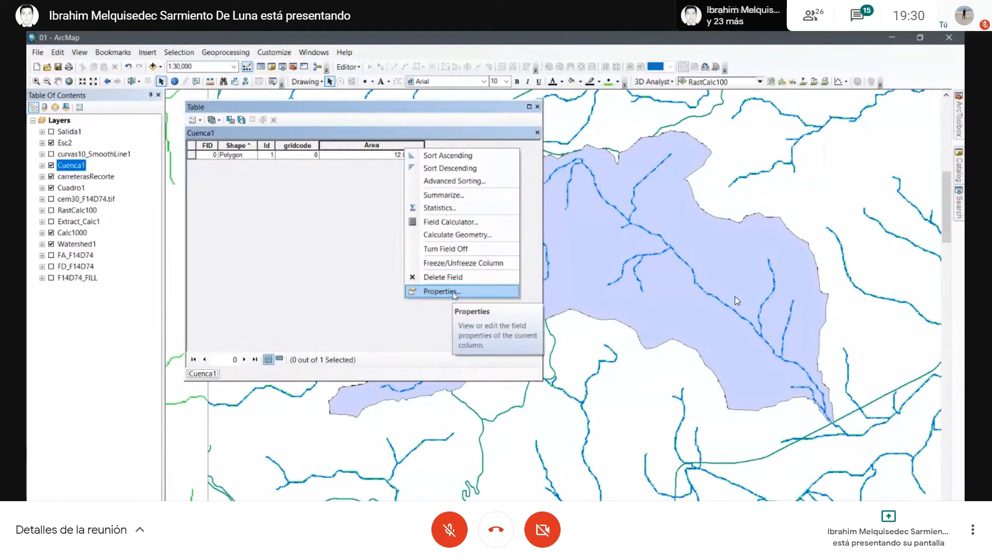
left_click(454, 292)
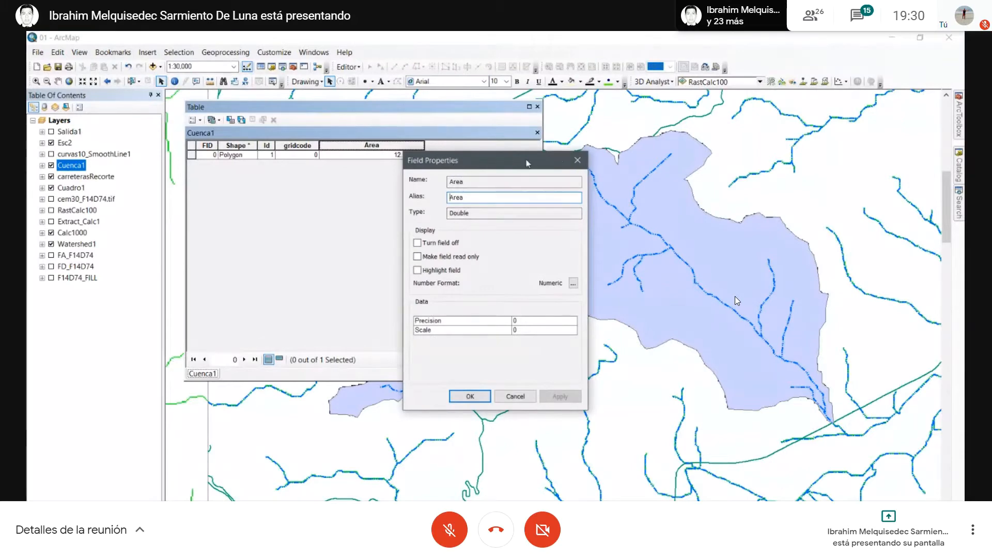
left_click(578, 160)
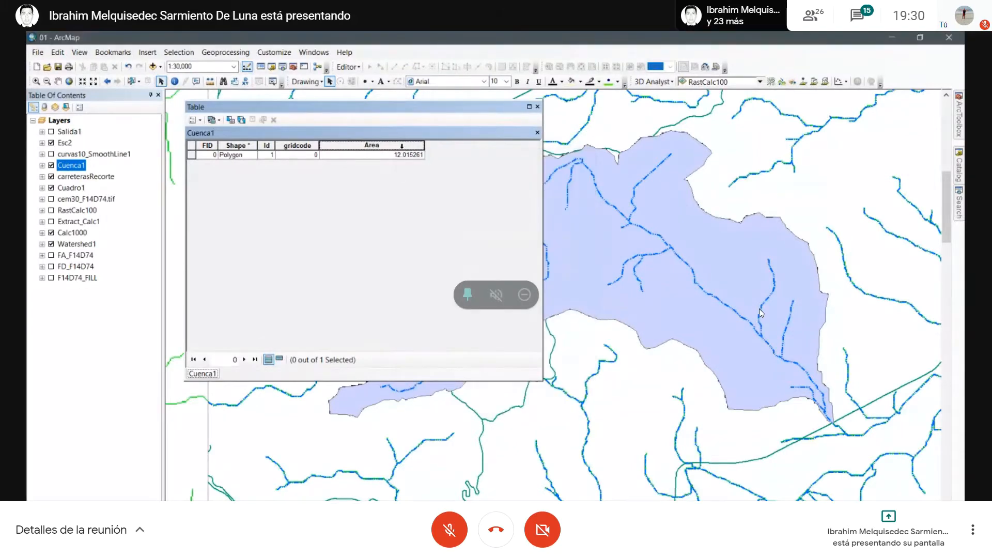
Step: Set the Area field's numeric format to 4 decimal places in its field properties and apply it to the table
left_click(404, 146)
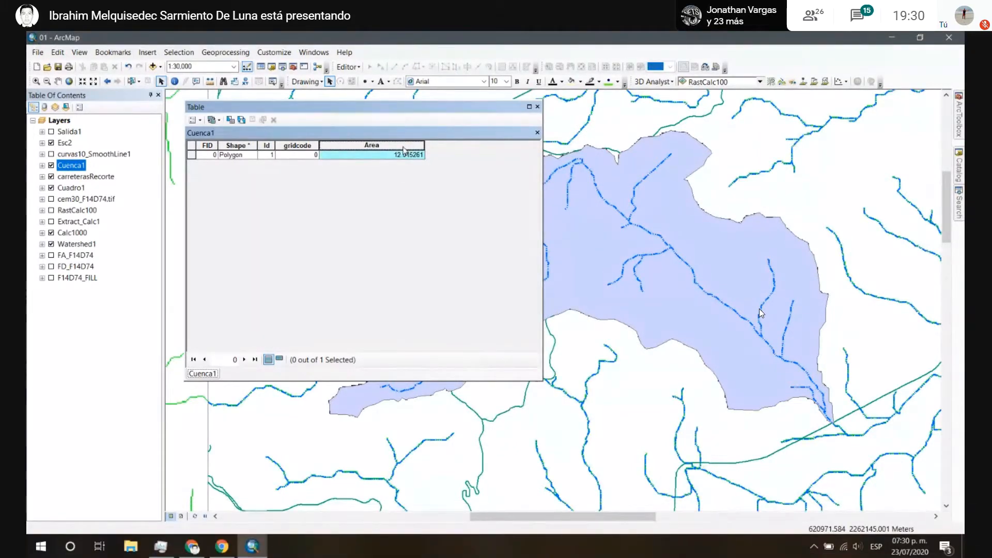
right_click(405, 150)
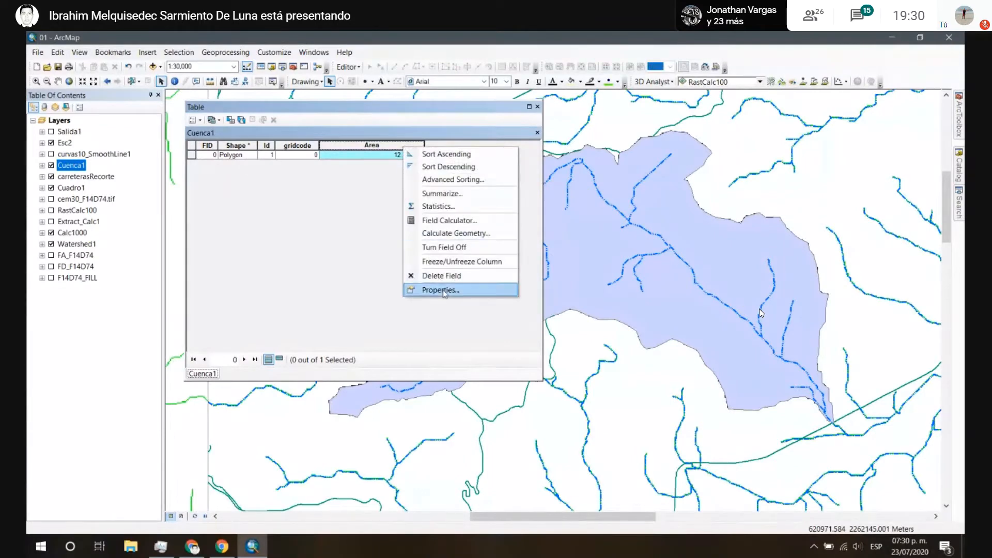
left_click(442, 291)
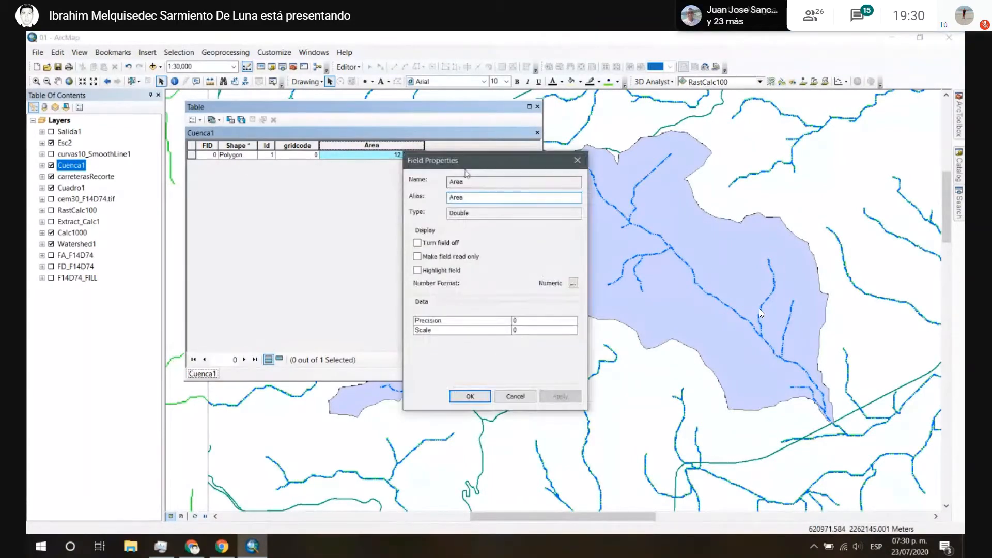
left_click_drag(470, 165, 356, 121)
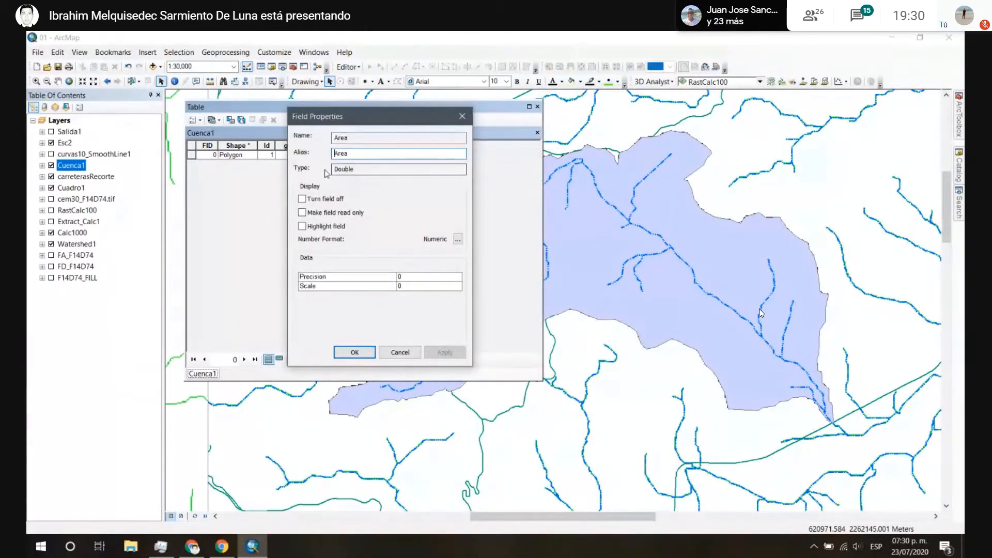
left_click_drag(355, 138, 339, 154)
left_click(351, 157)
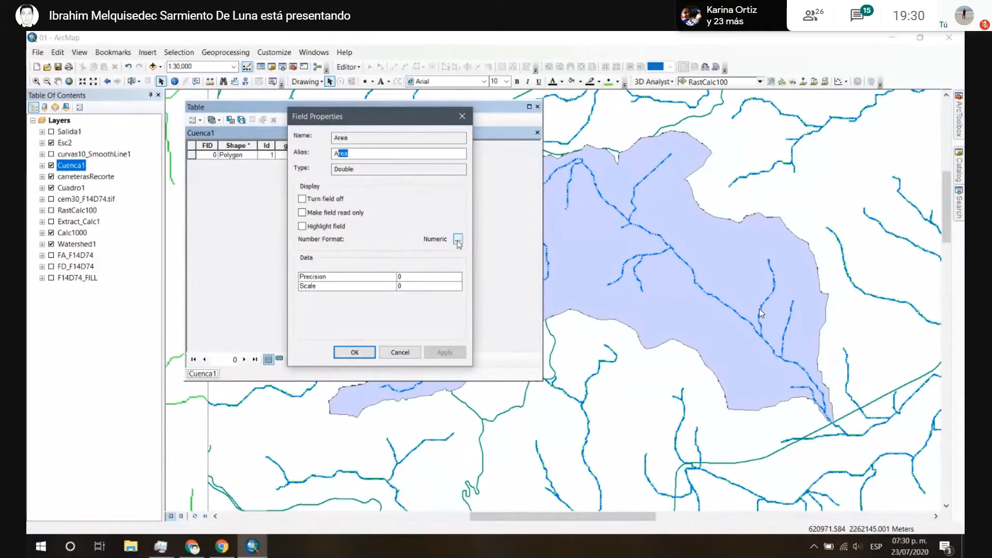
left_click(458, 239)
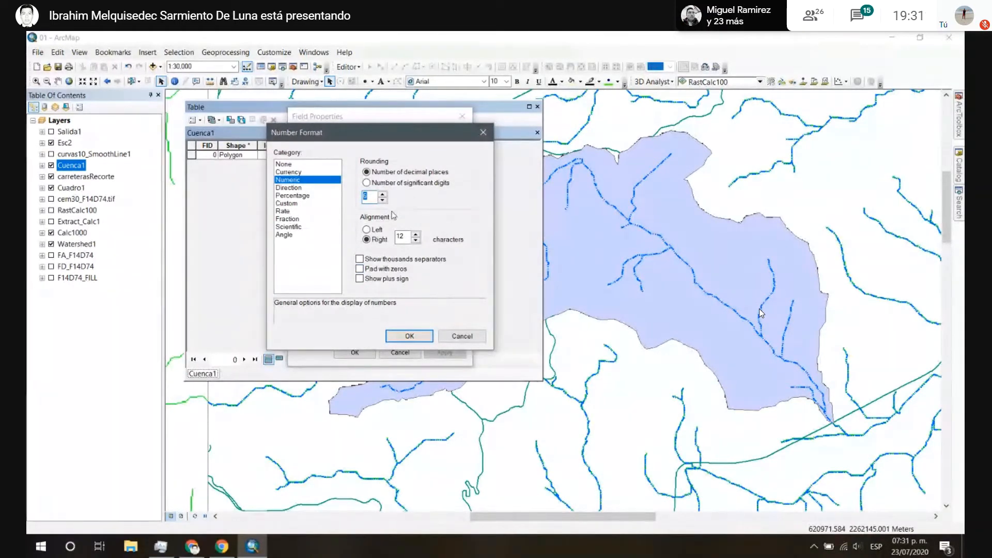
type("4")
left_click(410, 337)
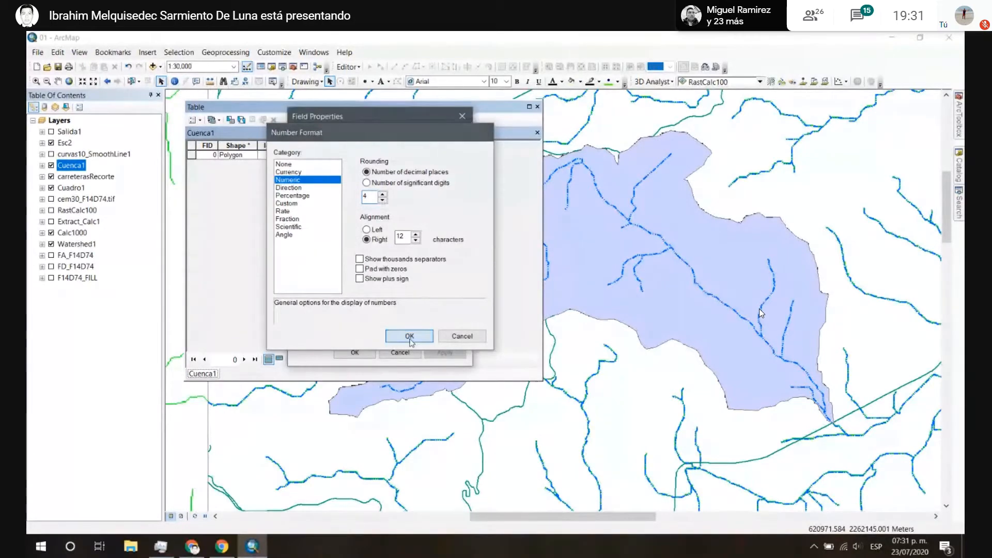
left_click(445, 352)
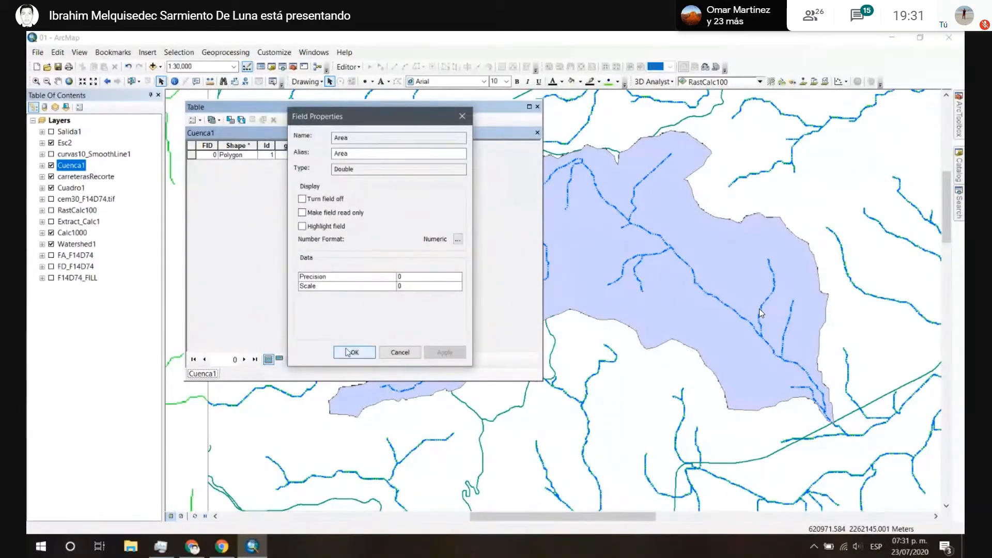
left_click(347, 352)
left_click(414, 189)
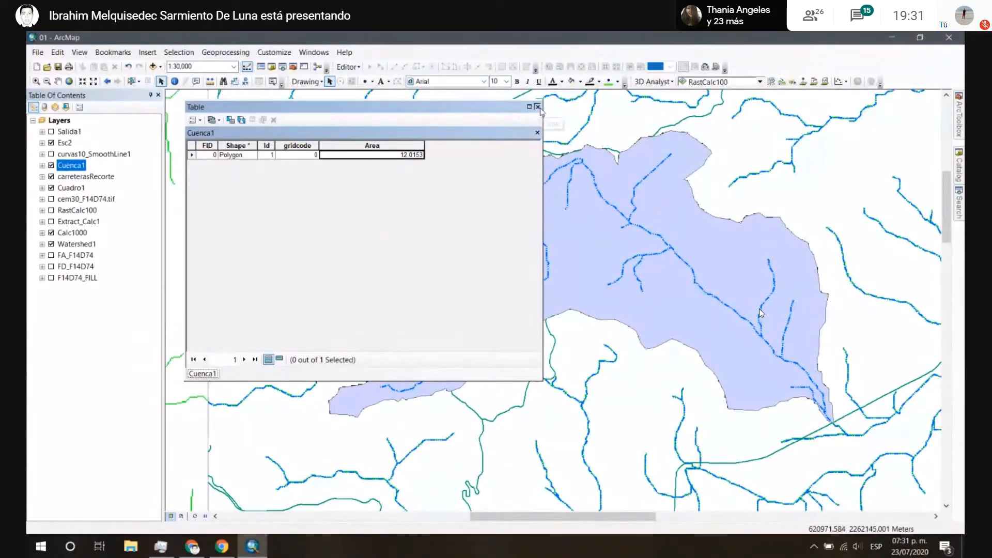
Step: Close the Cuenca1 attribute table and zoom the map out around the basin
left_click(537, 106)
left_click_drag(442, 307, 383, 295)
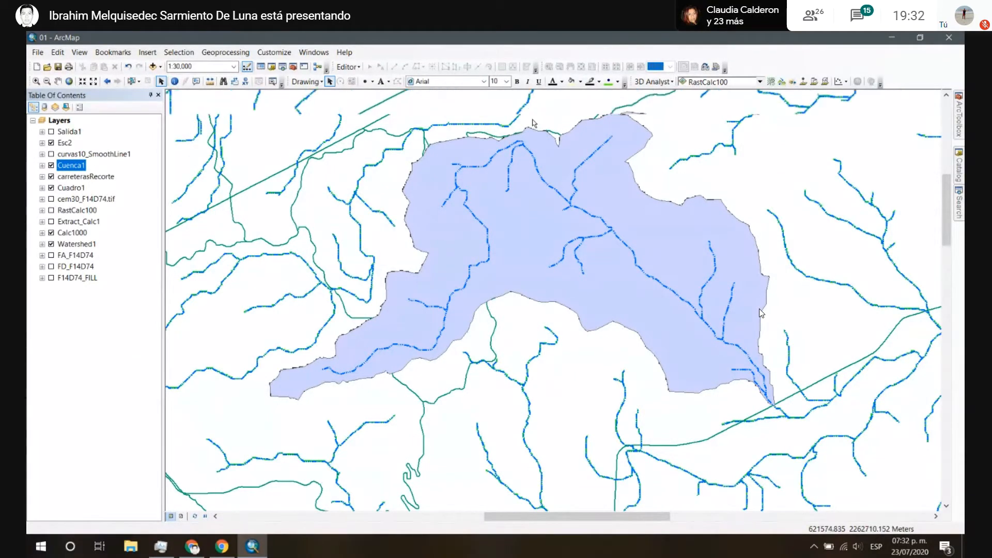
scroll(536, 114, "down", 1)
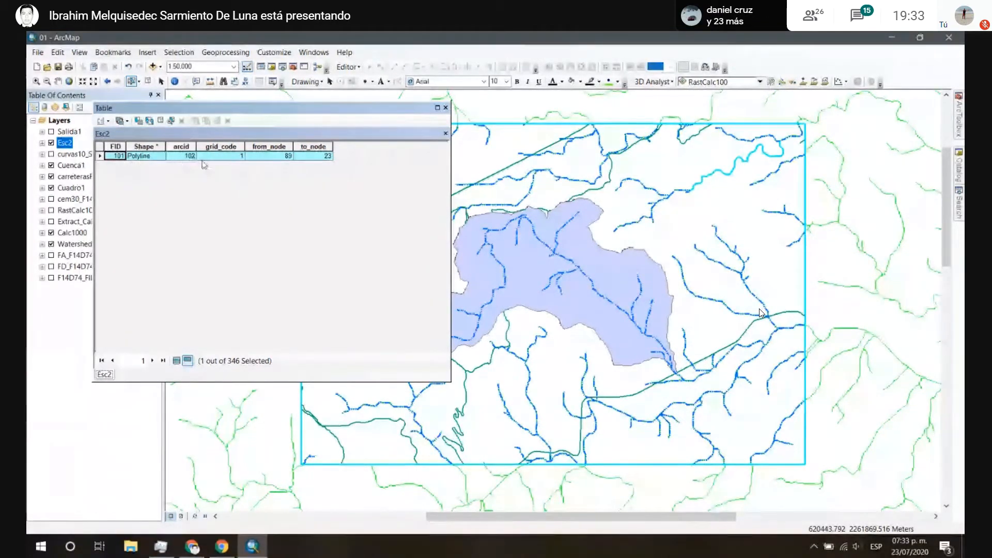
Step: Inspect the selected stream's Shape, arcid, grid_code, from_node and to_node values in the Esc2 attribute table
left_click(132, 157)
left_click(189, 157)
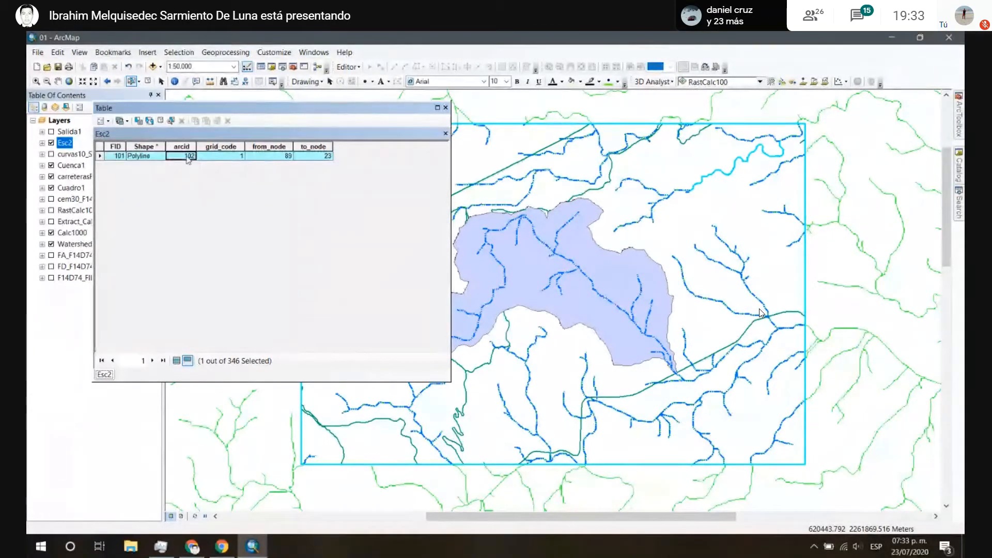
left_click(223, 157)
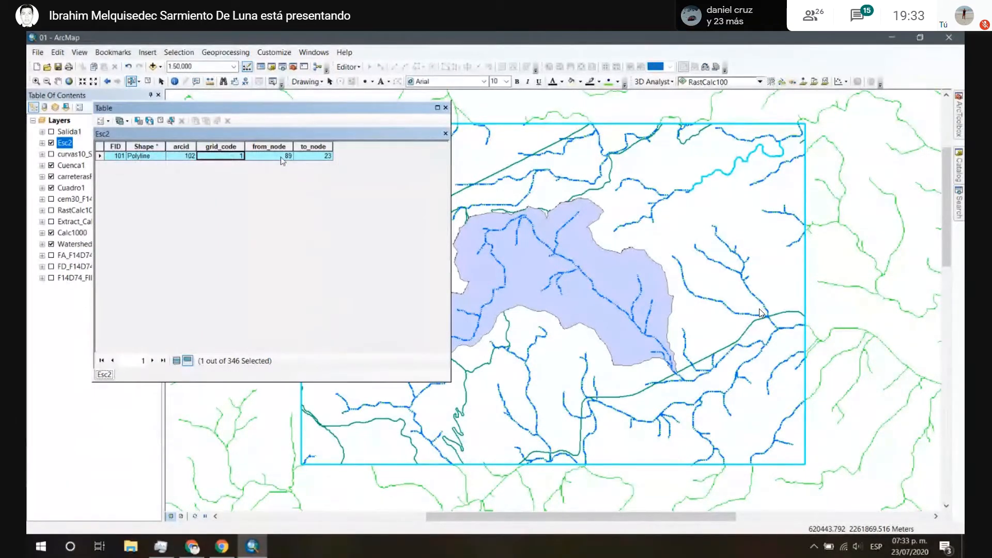
left_click(281, 157)
left_click(310, 157)
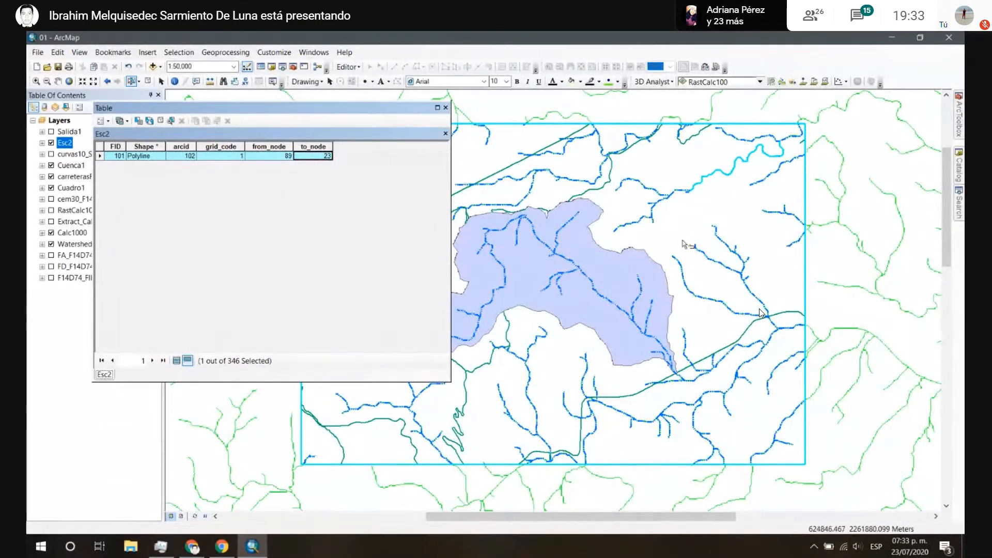
Step: Select consecutive main-stream segments inside the basin and compare their from_node and to_node values in the Esc2 table
left_click_drag(654, 251, 699, 245)
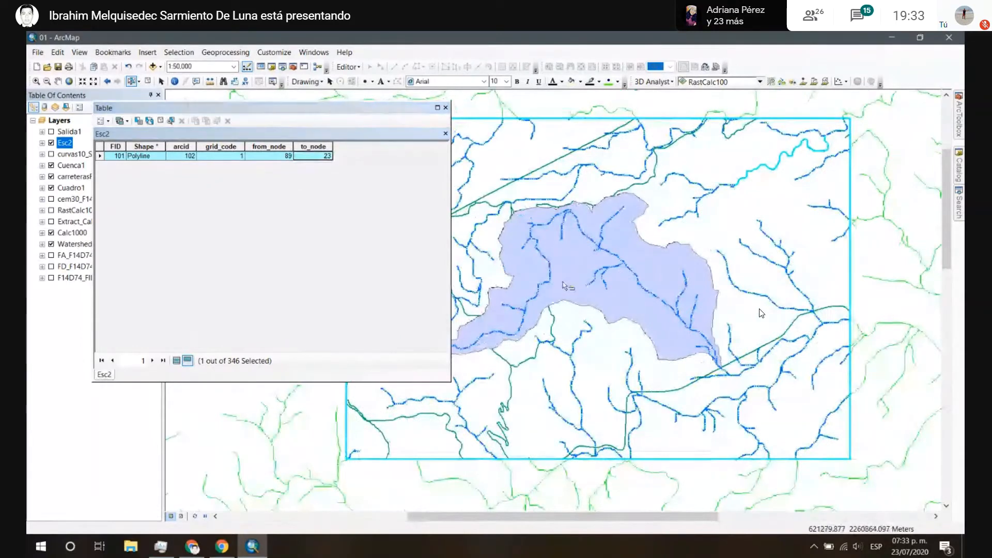
left_click(615, 266)
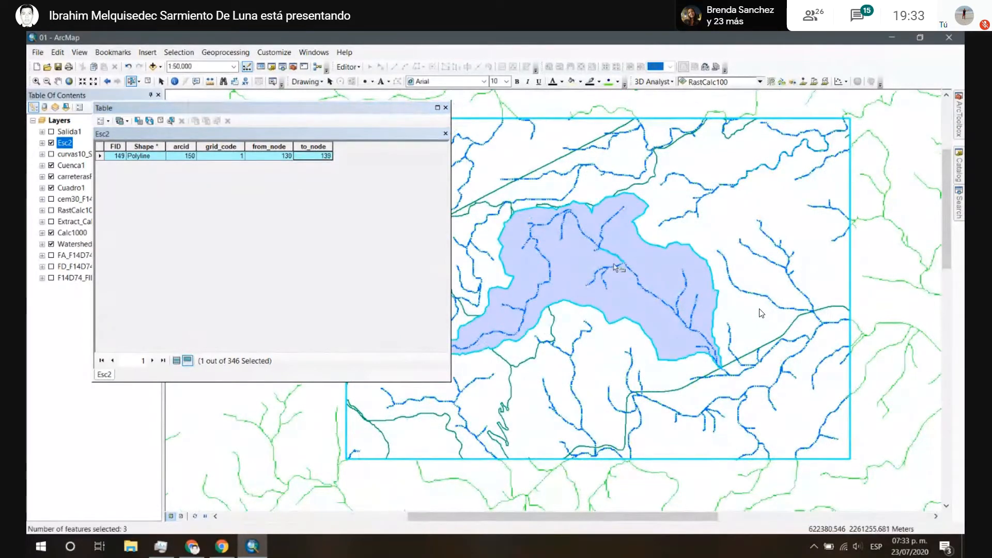
left_click(637, 280)
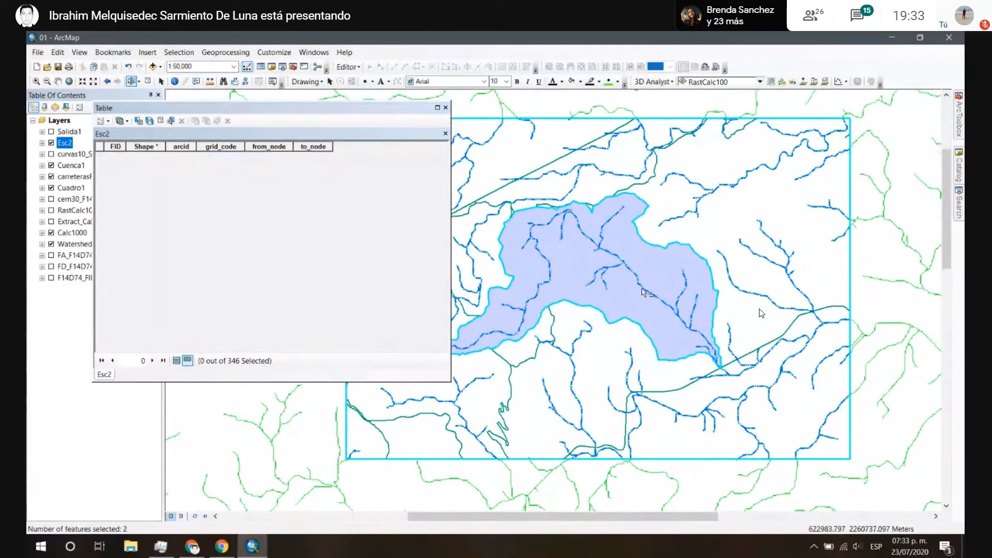
left_click(647, 293)
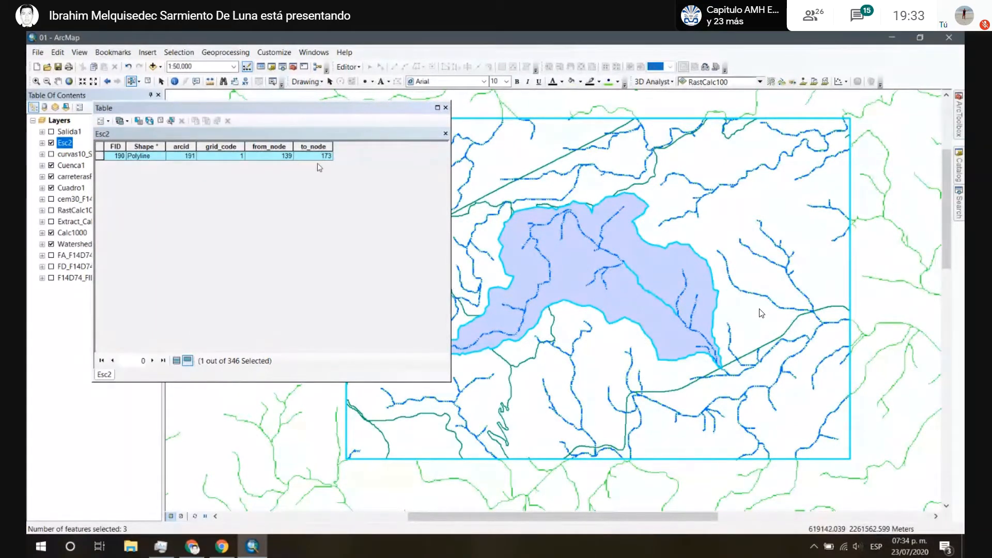
scroll(779, 223, "down", 3)
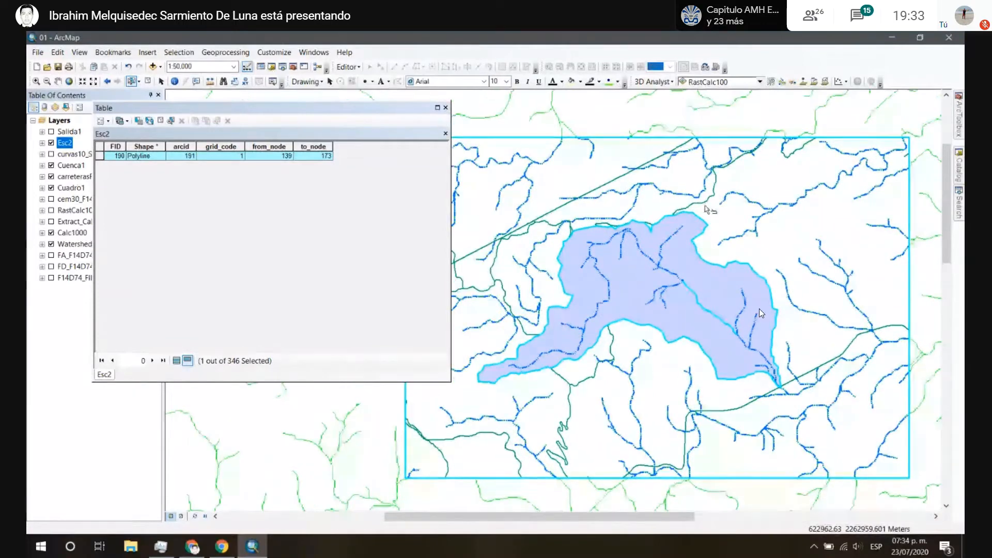
scroll(778, 224, "up", 2)
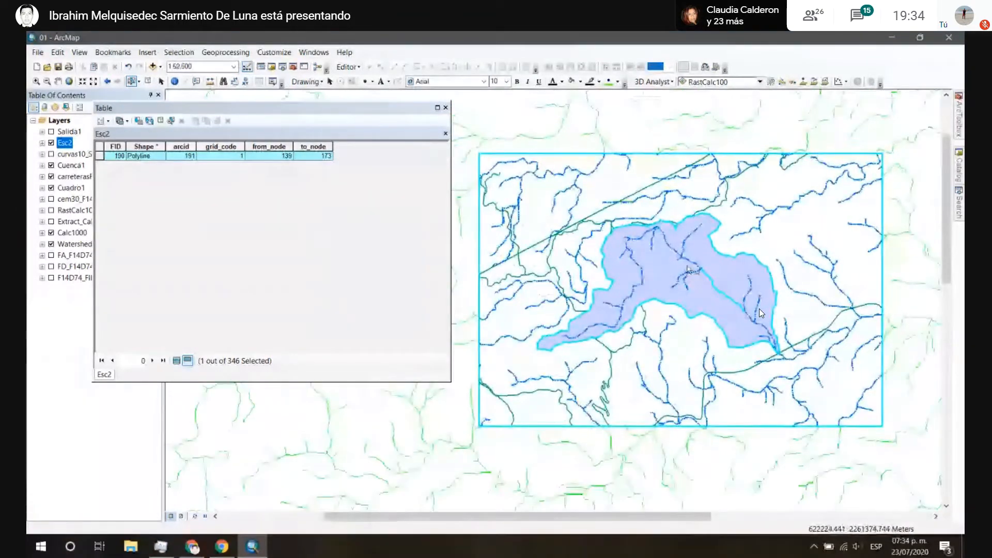
left_click(690, 270)
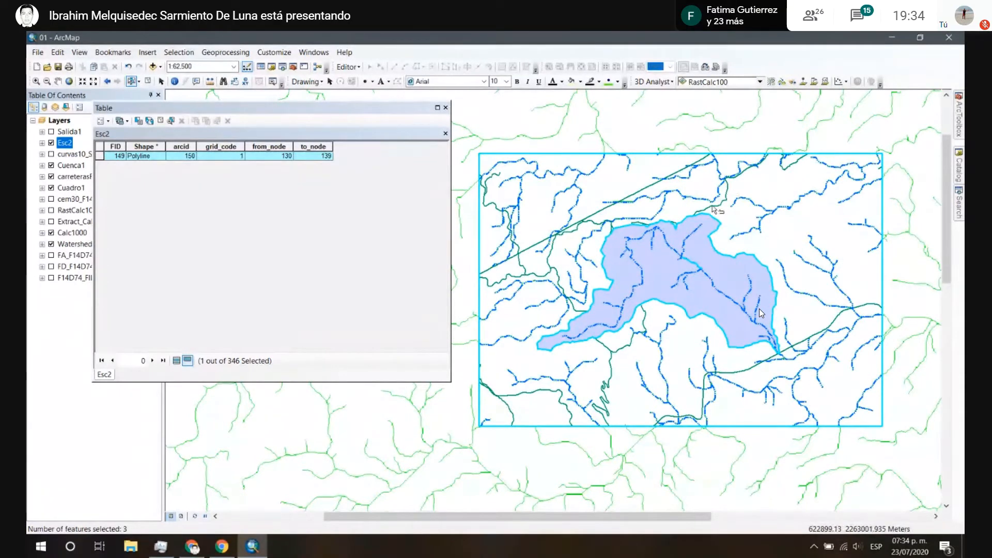
Step: Clear the map selection and narrow the Esc2 attribute table window to uncover the full study area
left_click_drag(715, 185, 665, 170)
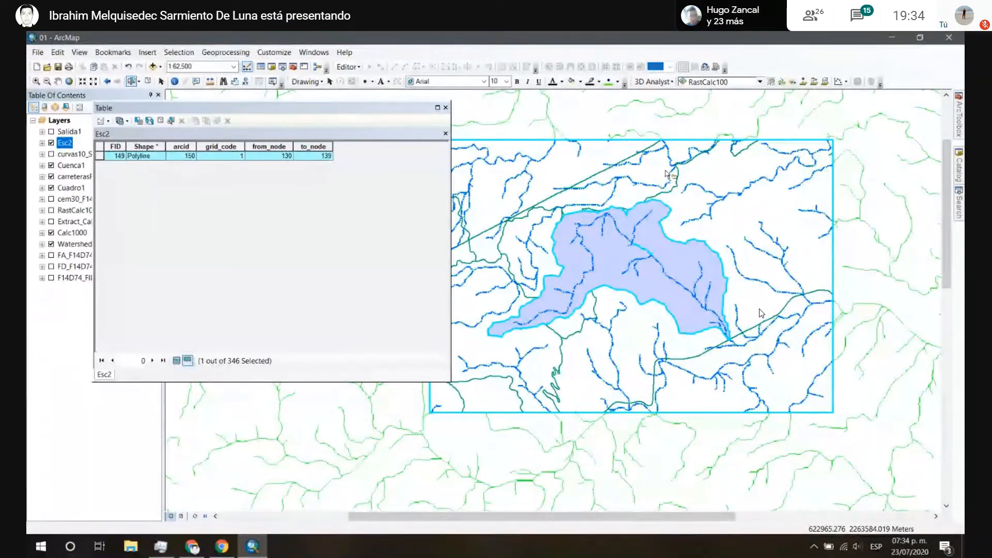
left_click(592, 124)
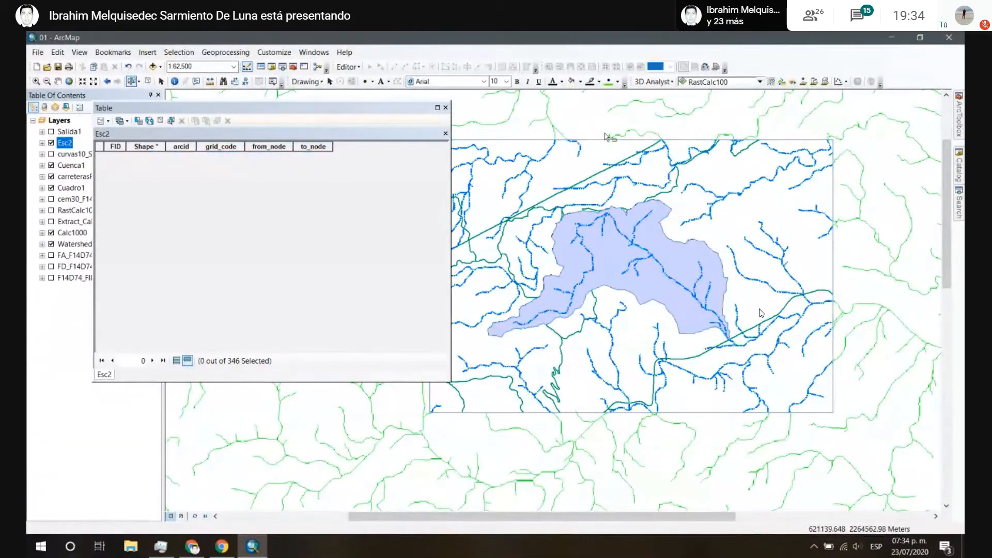
left_click(451, 122)
left_click_drag(450, 123, 357, 123)
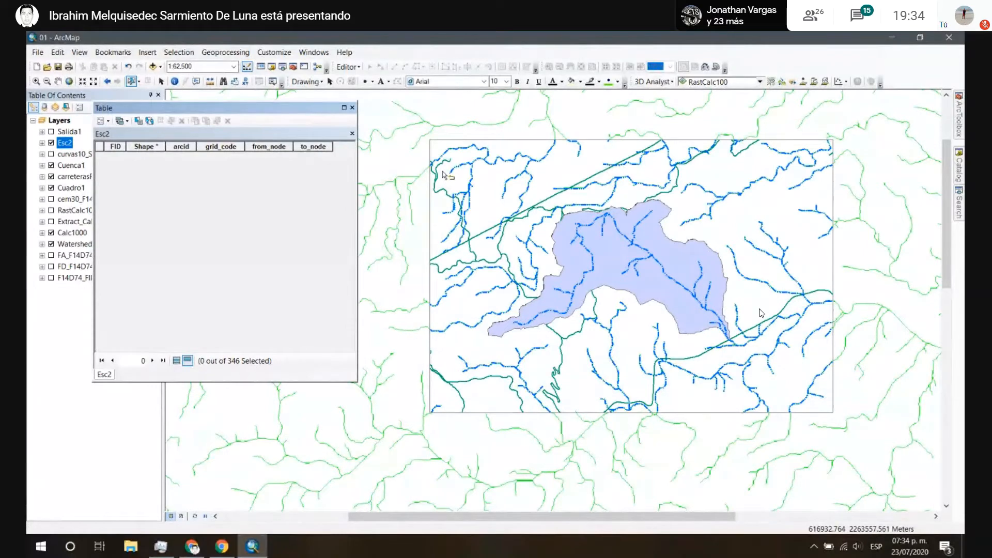
left_click(360, 68)
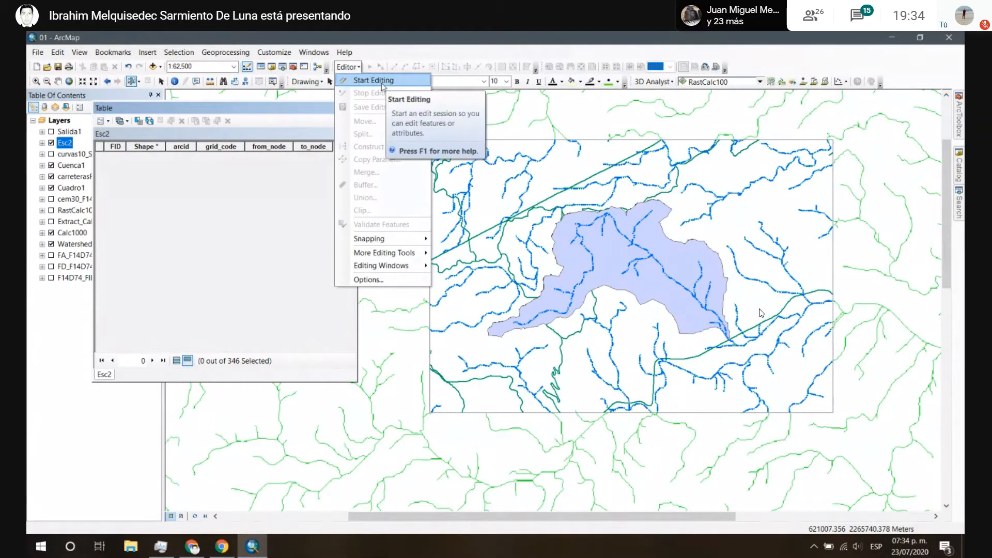
left_click(308, 113)
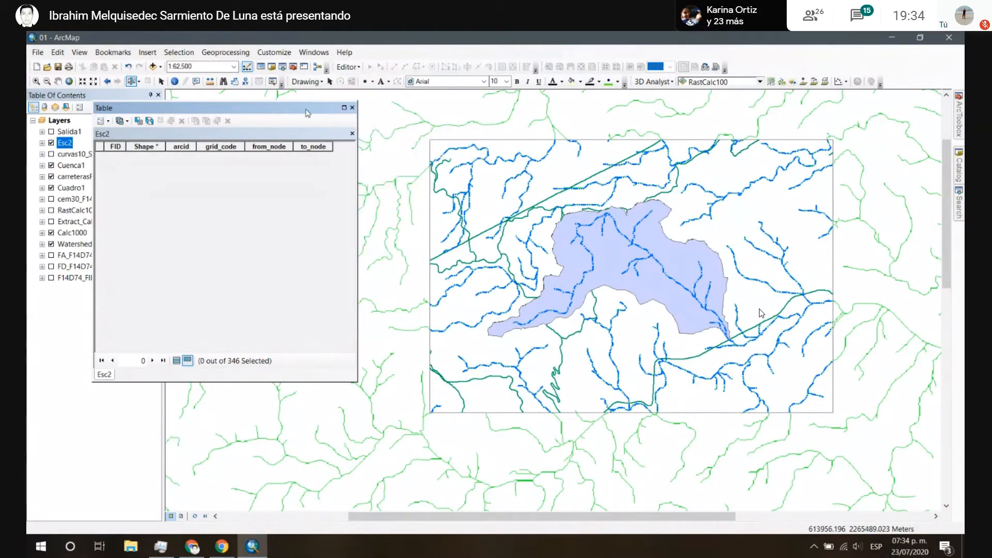
left_click(347, 67)
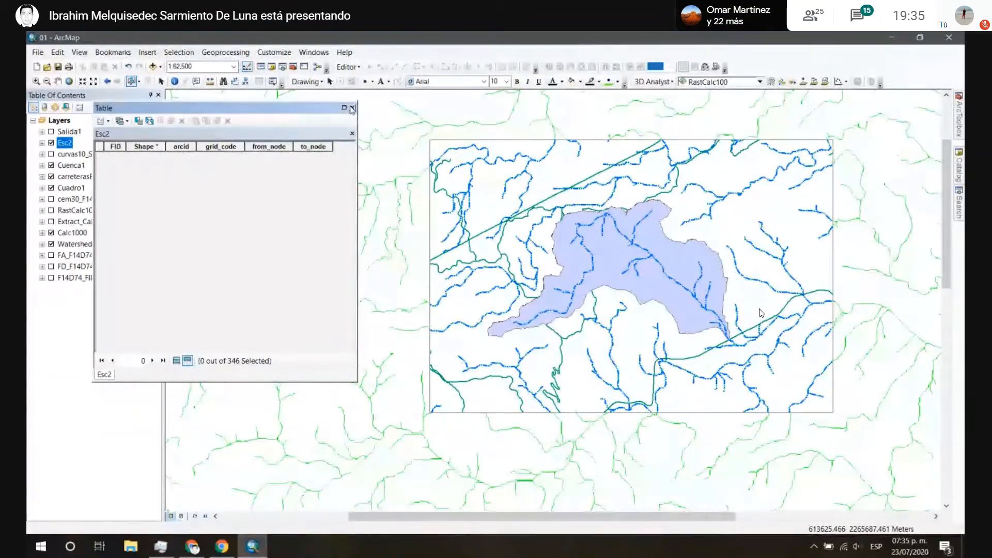
Step: Close the Esc2 attribute table and bring the basin into view at 1:40,000 scale
left_click(351, 109)
scroll(517, 264, "up", 2)
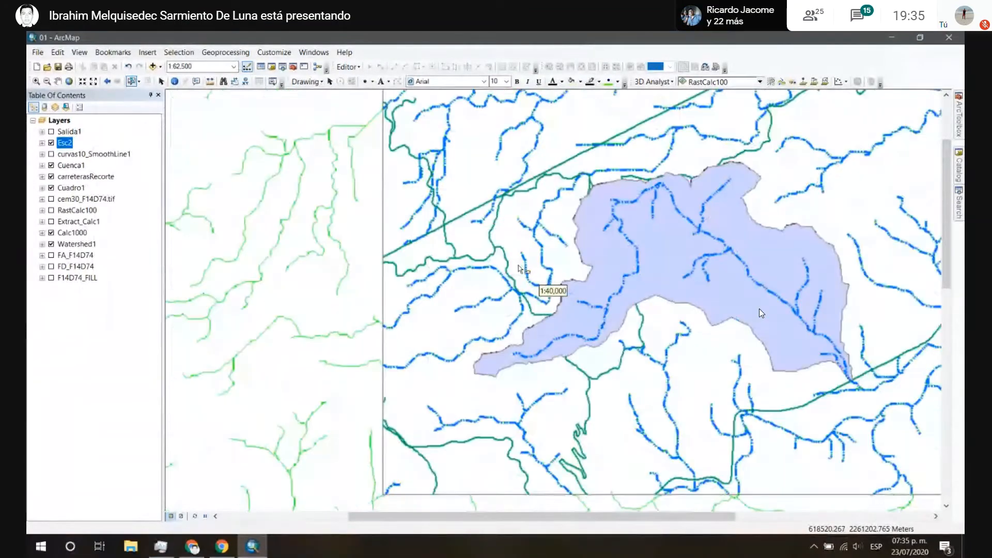
left_click_drag(840, 217, 525, 186)
left_click_drag(426, 187, 627, 229)
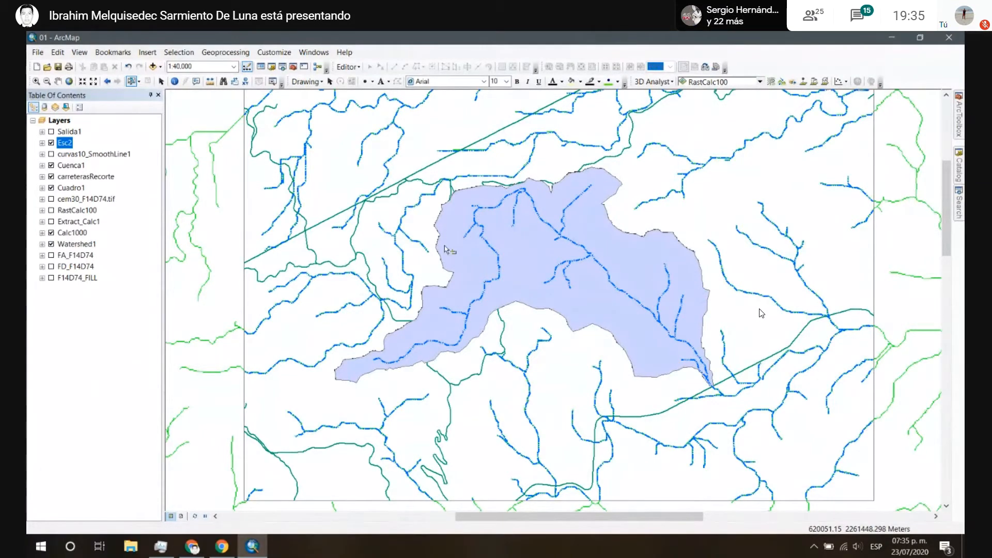
left_click_drag(397, 324, 379, 227)
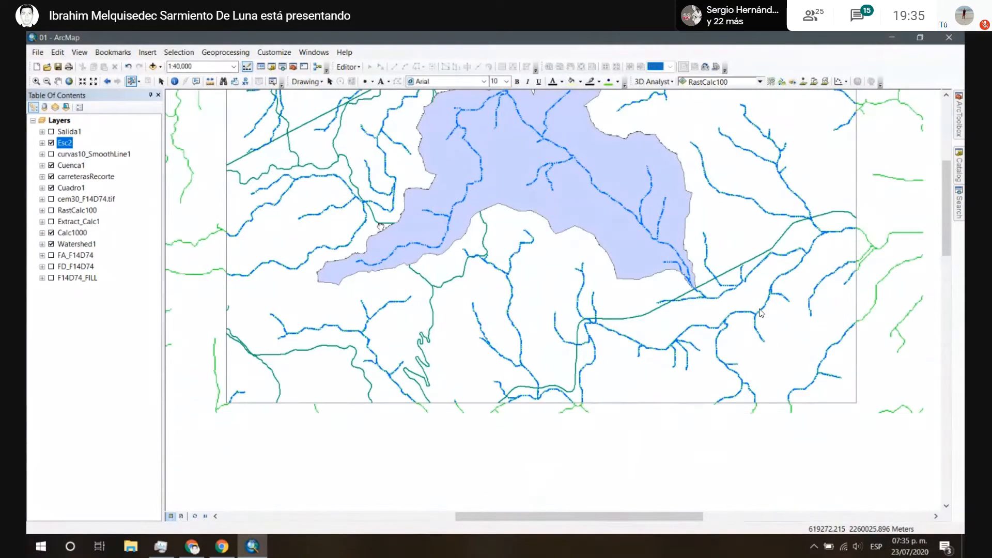
Step: Select individual stream segments within the basin to examine how the network is divided, and clear the selection
left_click(397, 257)
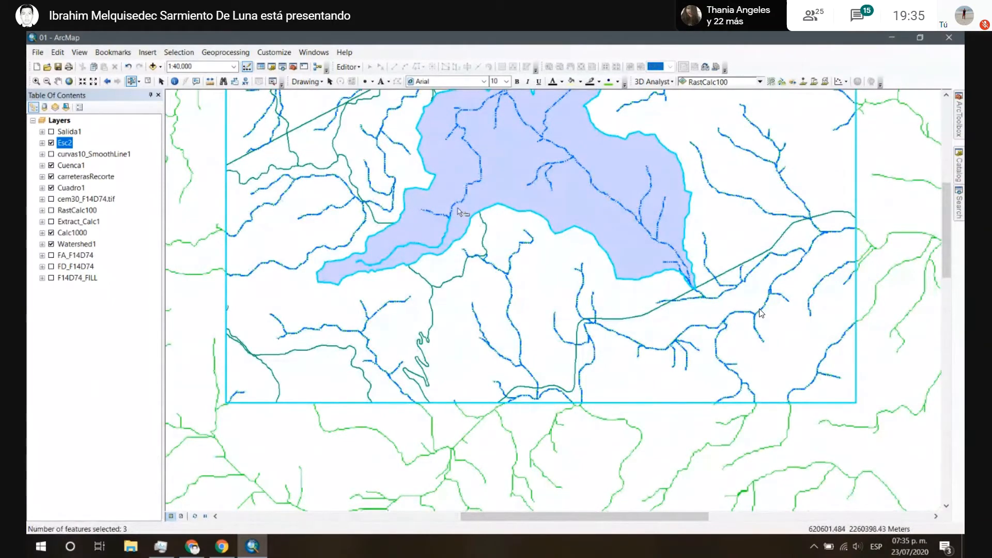
left_click_drag(436, 244, 433, 281)
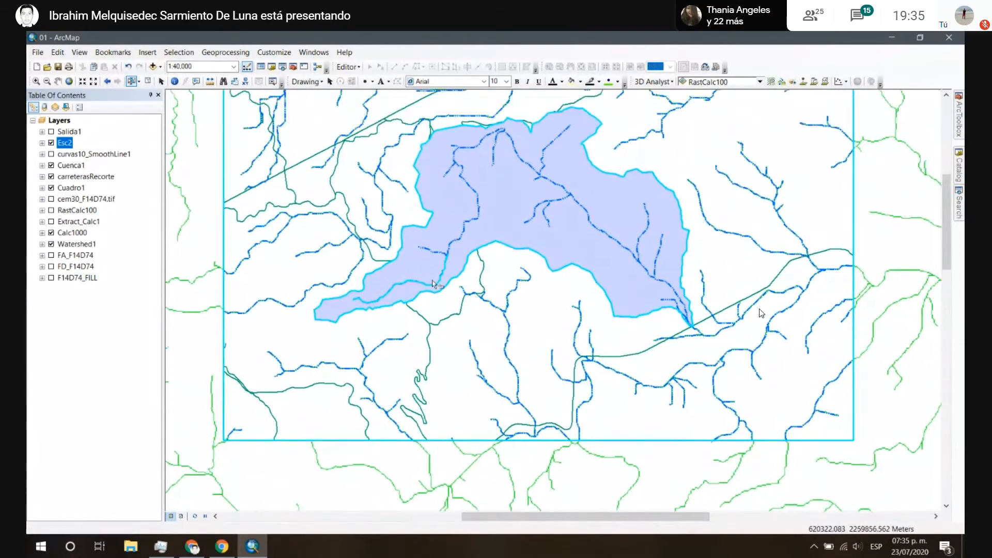
left_click_drag(361, 302, 357, 319)
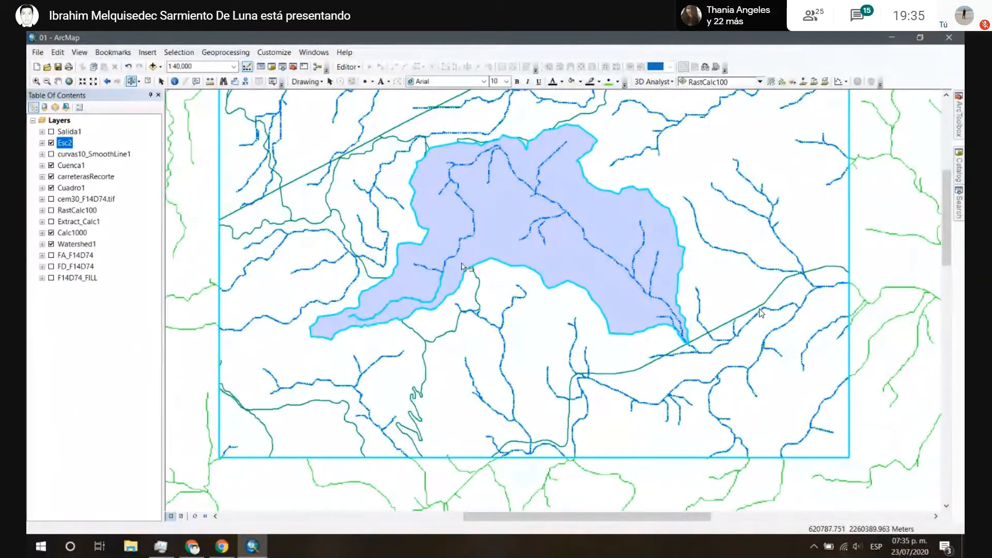
left_click_drag(455, 264, 447, 249)
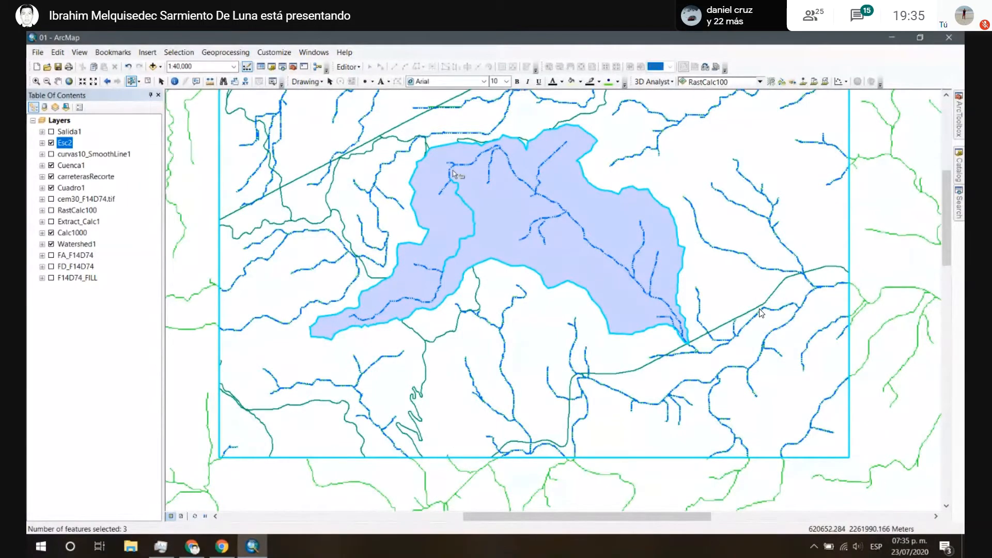
left_click_drag(454, 171, 552, 214)
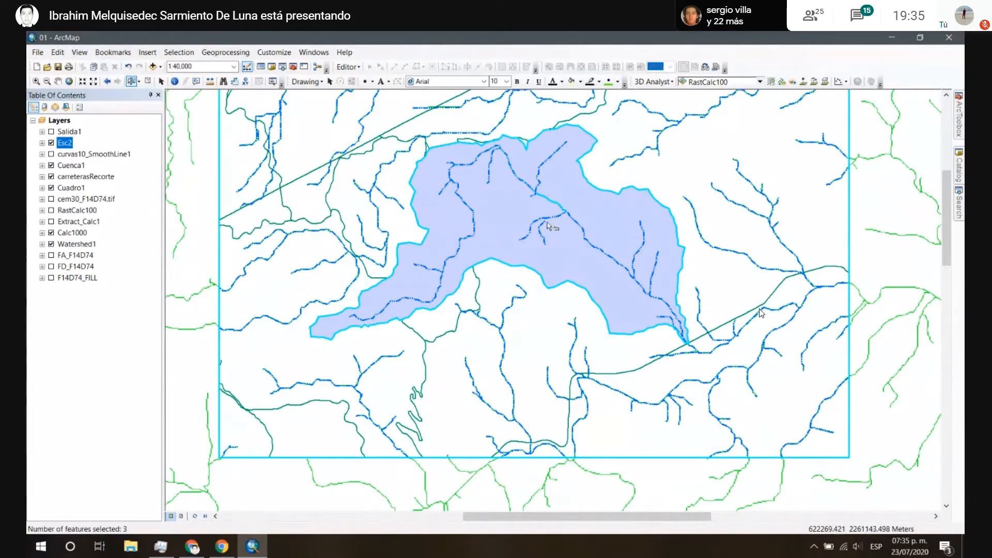
left_click(405, 223)
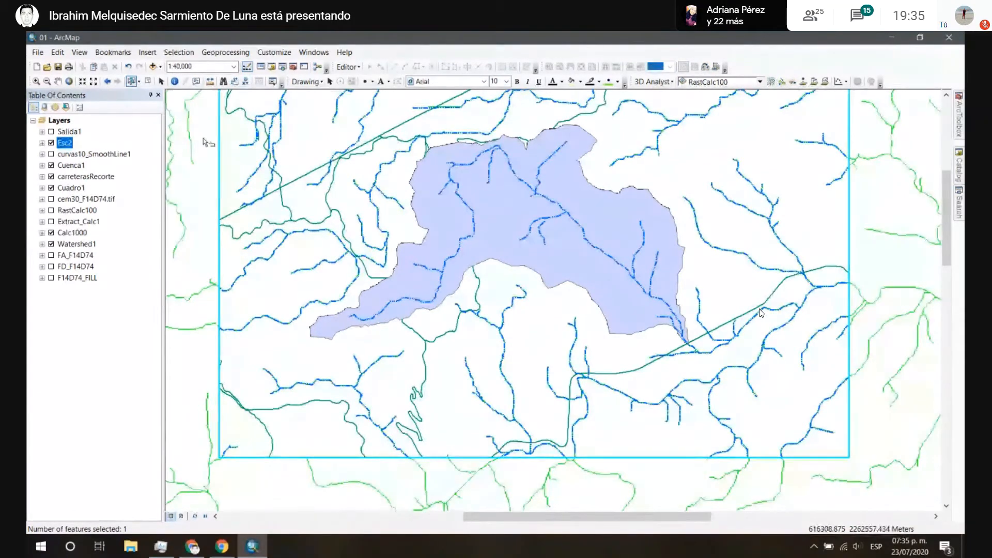
left_click(196, 169)
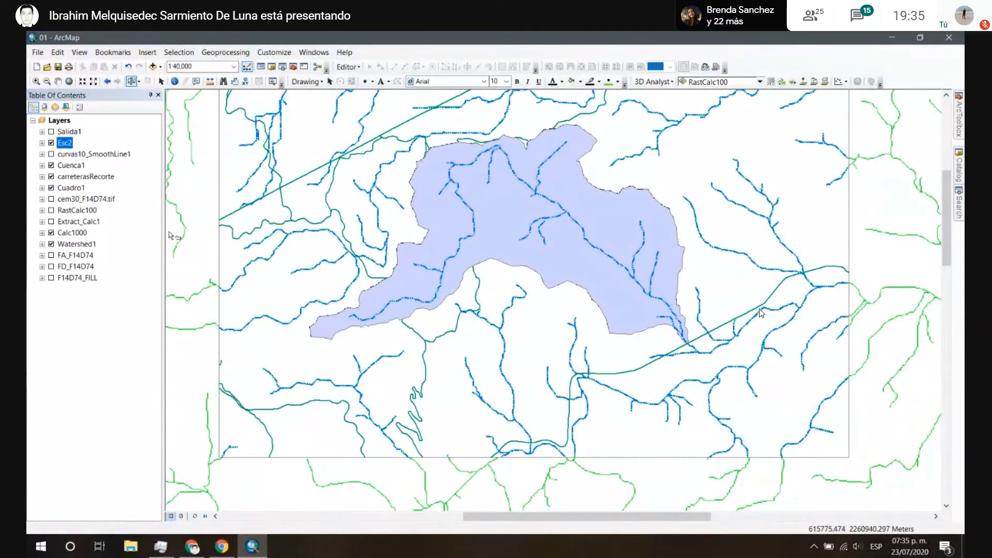
Step: Hide the Cuadro1, carreterasRecorte, Cuenca1 and Watershed1 layers so the stream layers stand alone
left_click(52, 188)
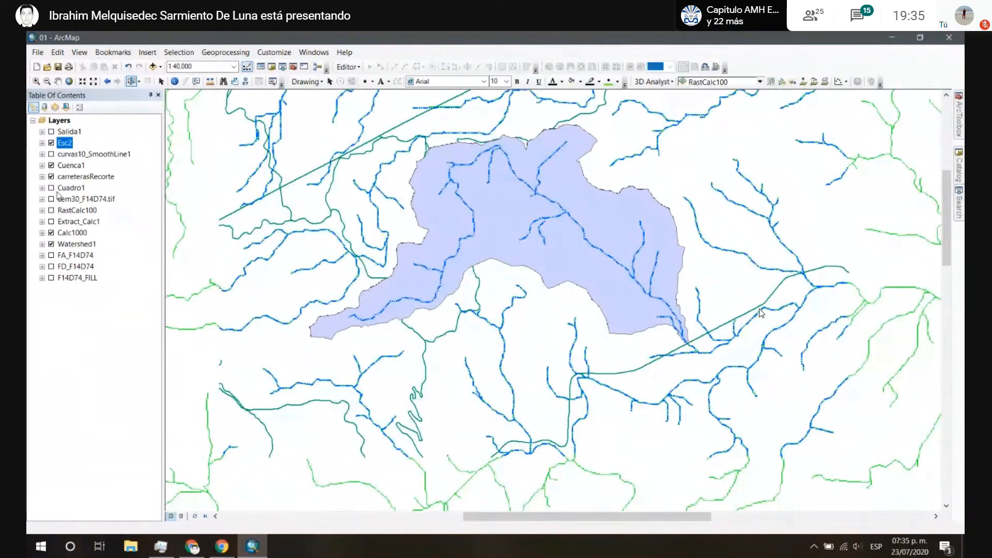
left_click(51, 177)
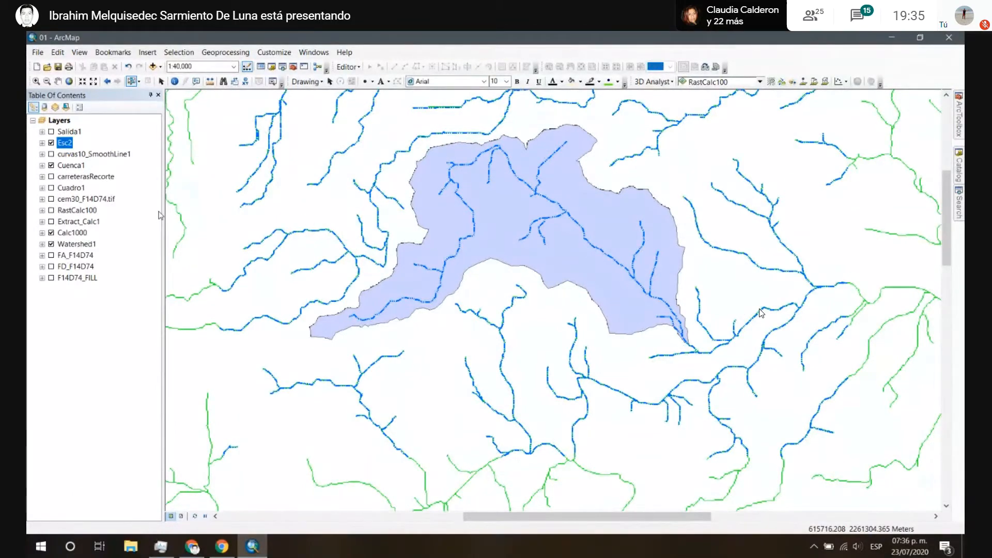
left_click(51, 166)
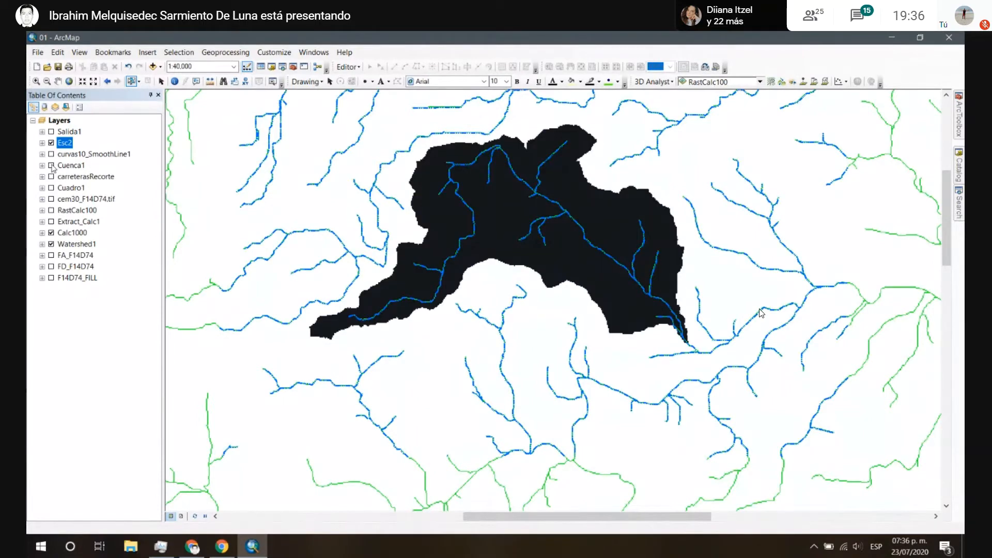
left_click(51, 244)
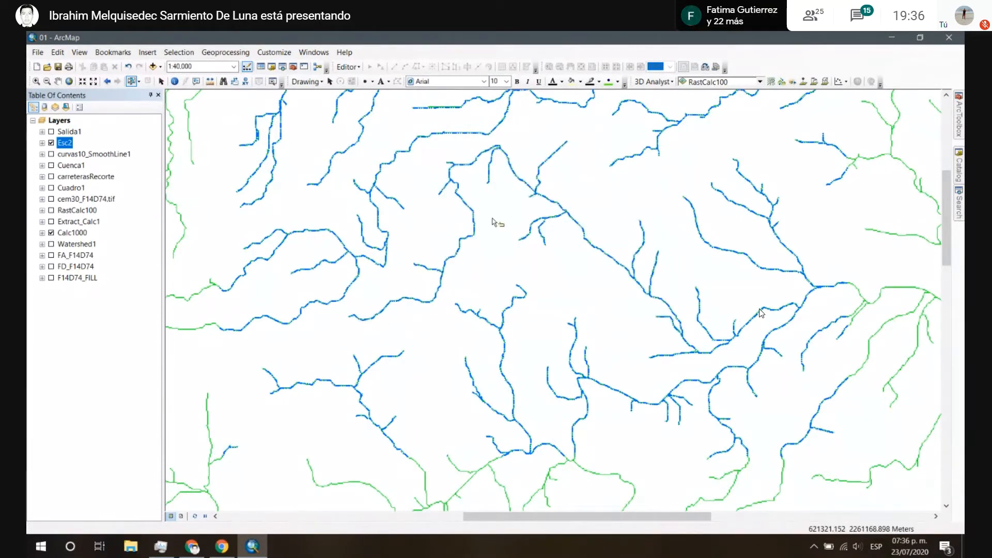
Step: Select the long stream segment in the basin's western part and start an edit session on the Esc2 layer
left_click(475, 221)
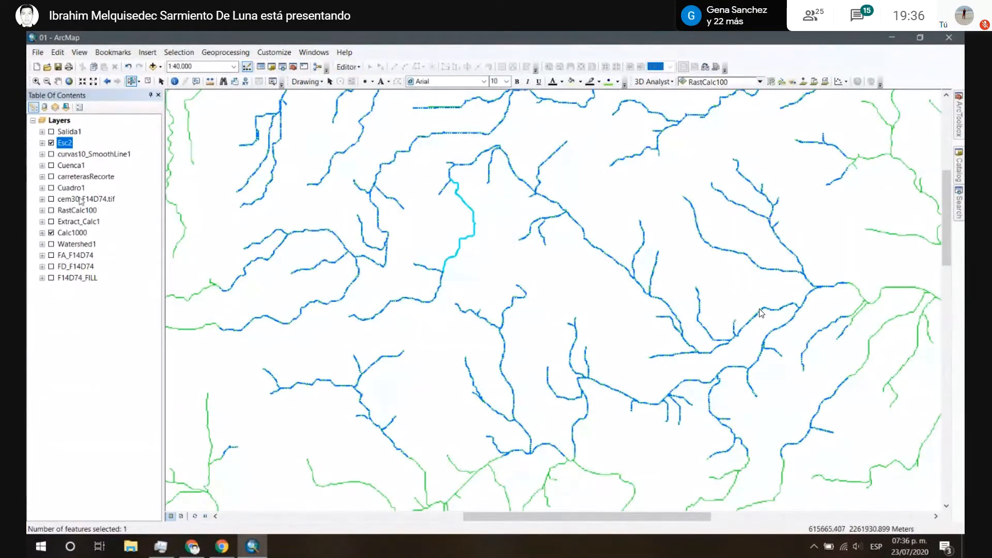
left_click(42, 143)
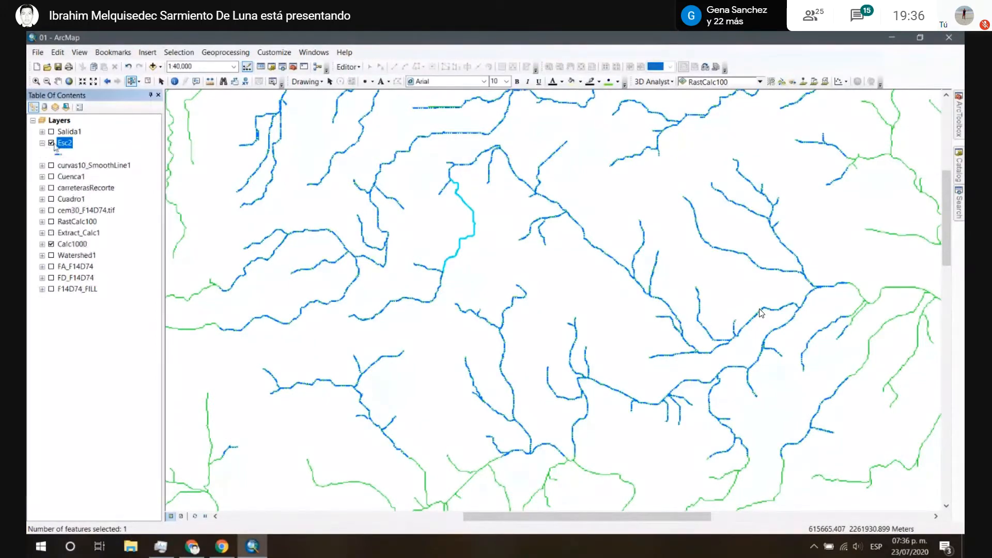
right_click(65, 146)
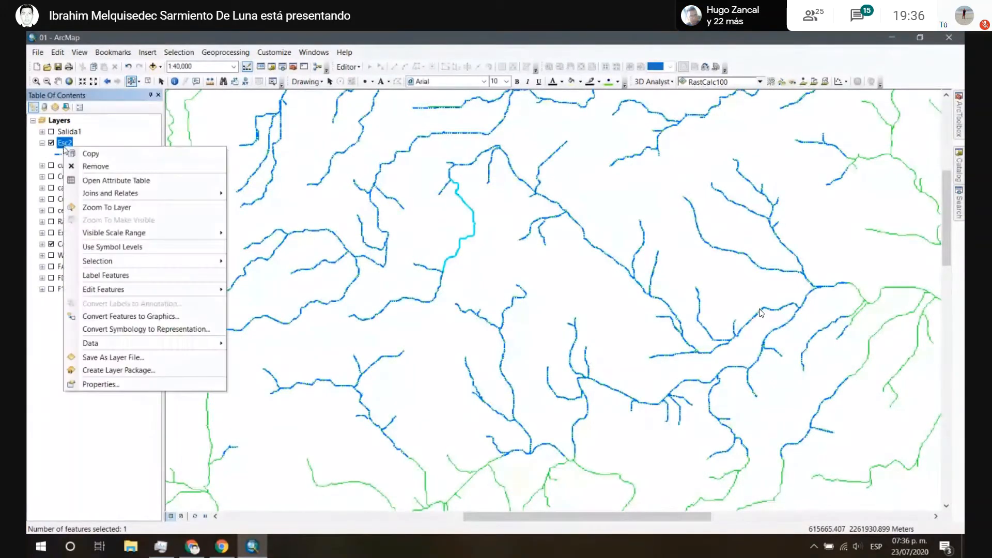
mouse_move(163, 294)
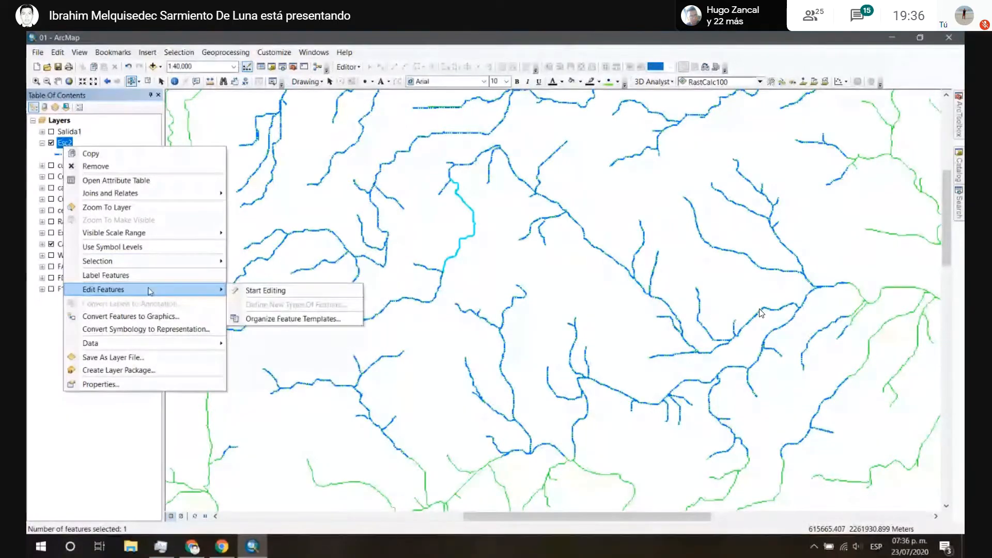
left_click(264, 292)
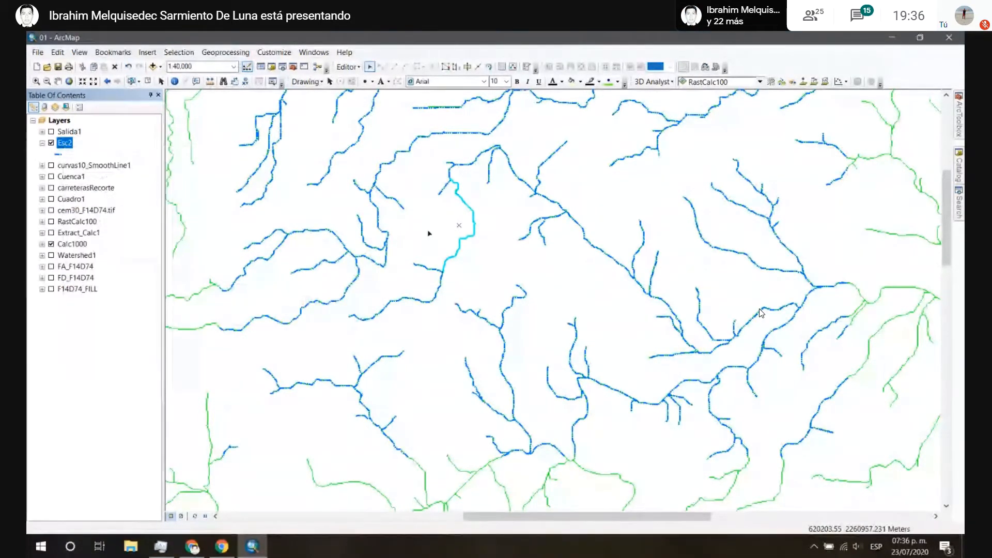
Step: Clear the stream selection and display the vertices of the short branch at the northeastern end of the southwestern stream
left_click(448, 231)
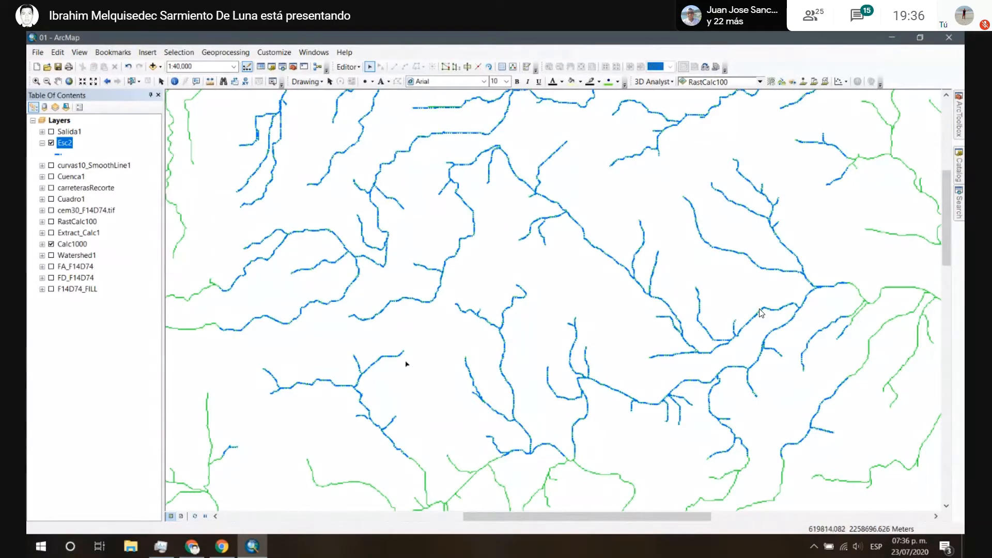
scroll(761, 313, "up", 2)
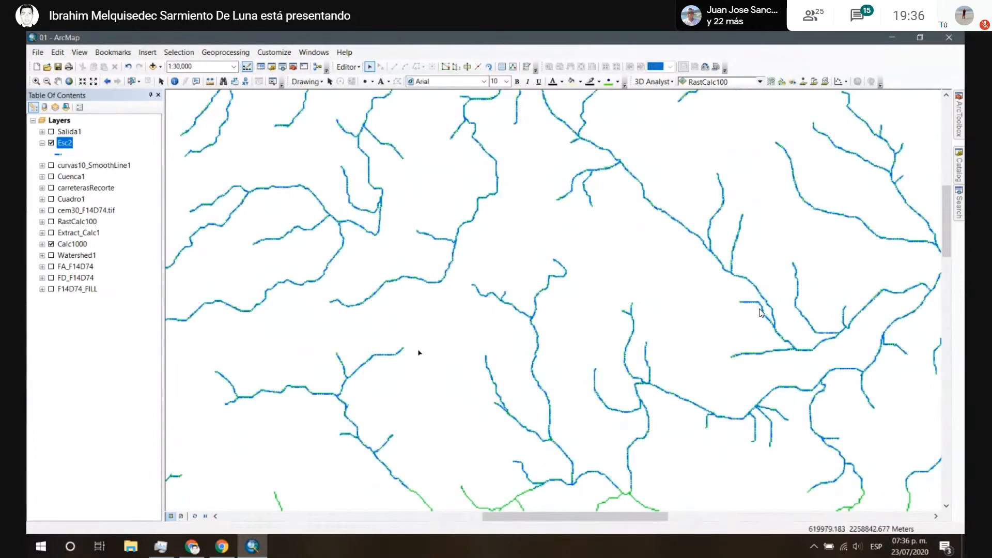
left_click(439, 369)
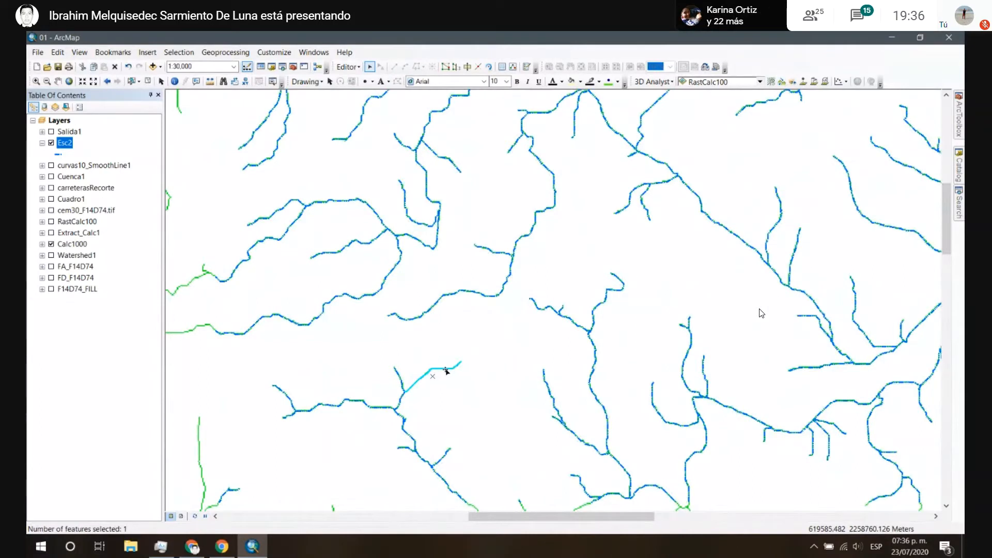
double_click(445, 369)
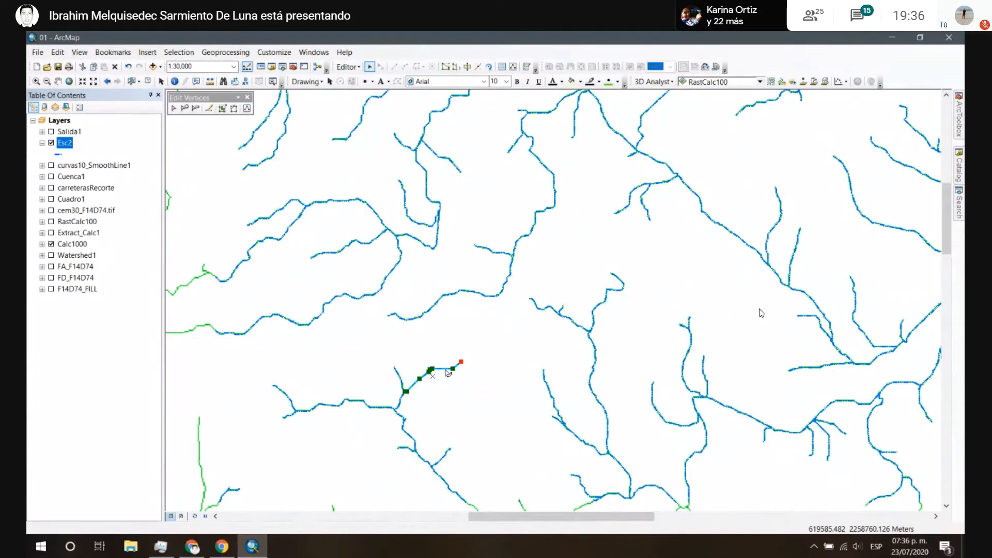
Step: Float the vertex editing tools over the map, list the branch's vertex coordinates, and finish the sketch
double_click(205, 98)
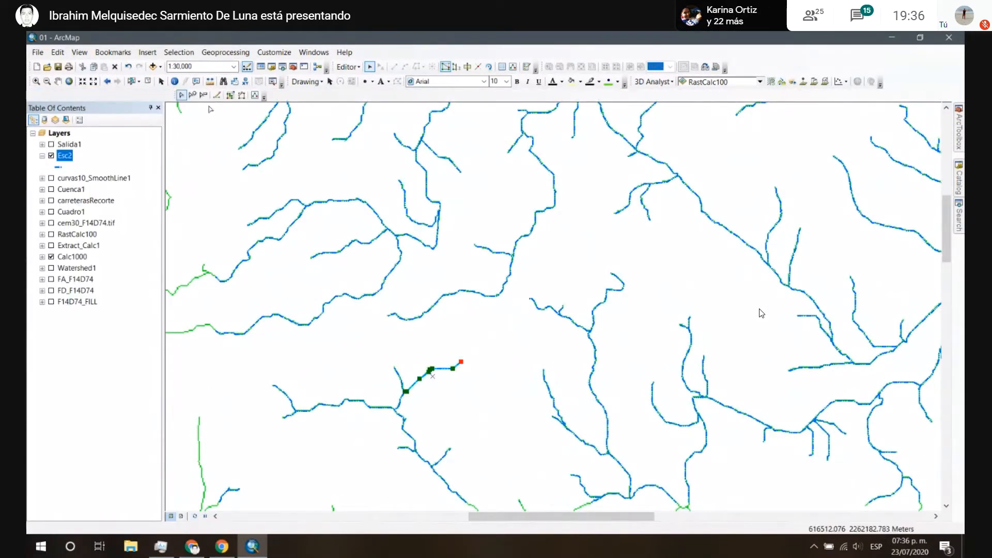
double_click(177, 95)
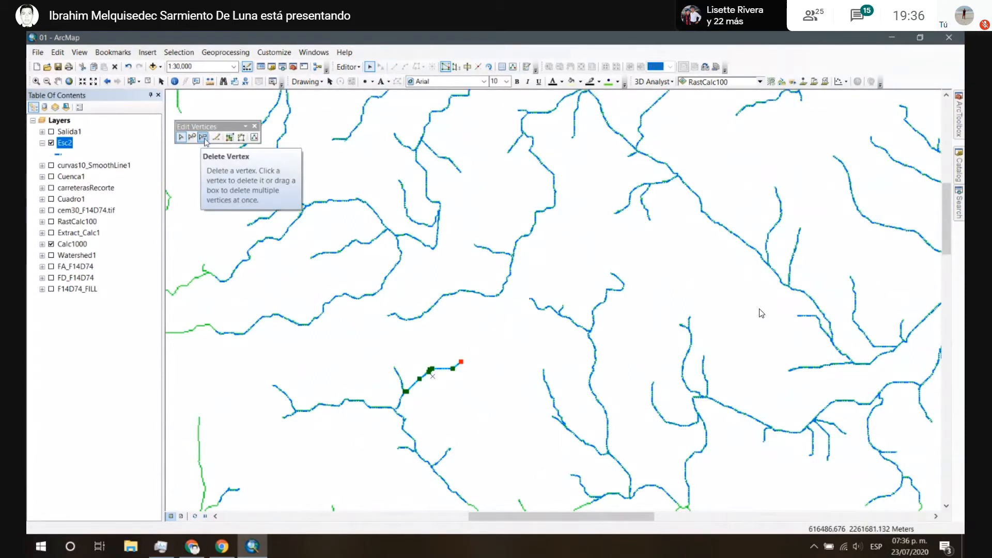
left_click(254, 138)
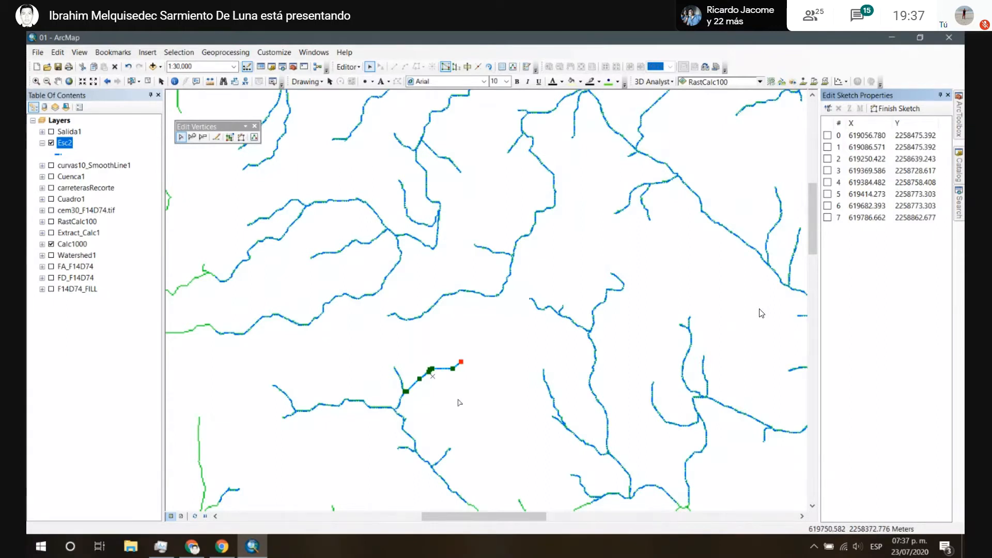
key("F2")
left_click(454, 369)
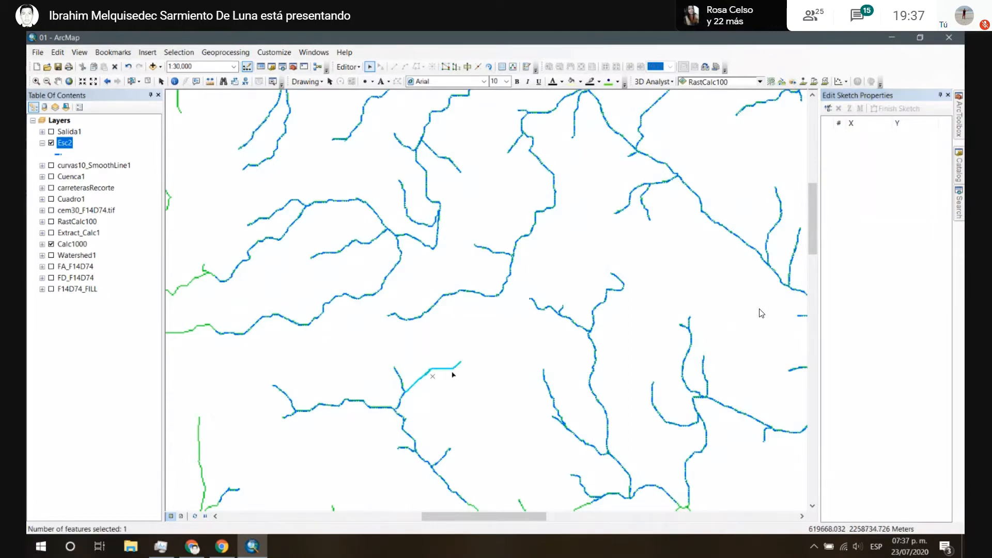
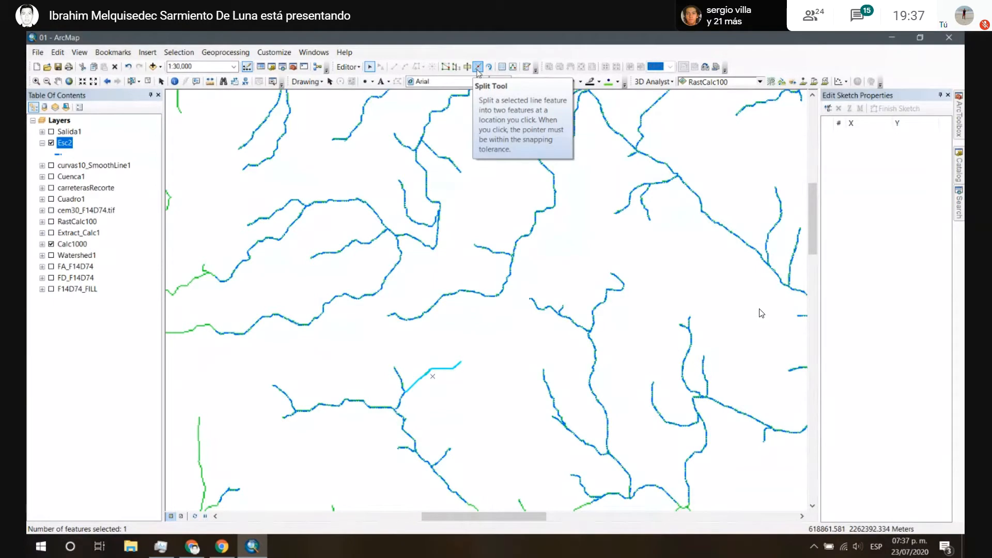
Step: Toggle the Cuenca1 layer on and off to check the basin's extent against the streams
scroll(372, 388, "up", 3)
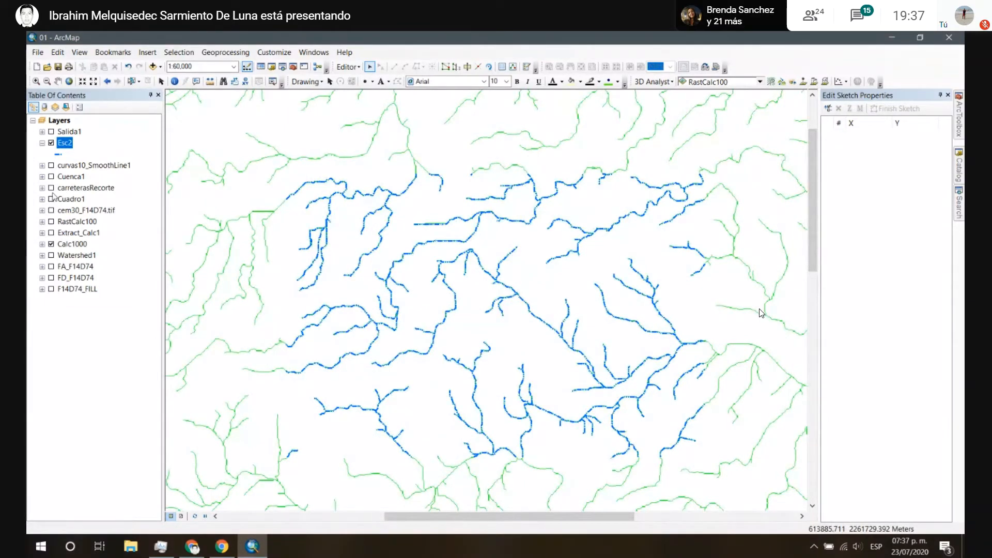
left_click(51, 177)
left_click(51, 177)
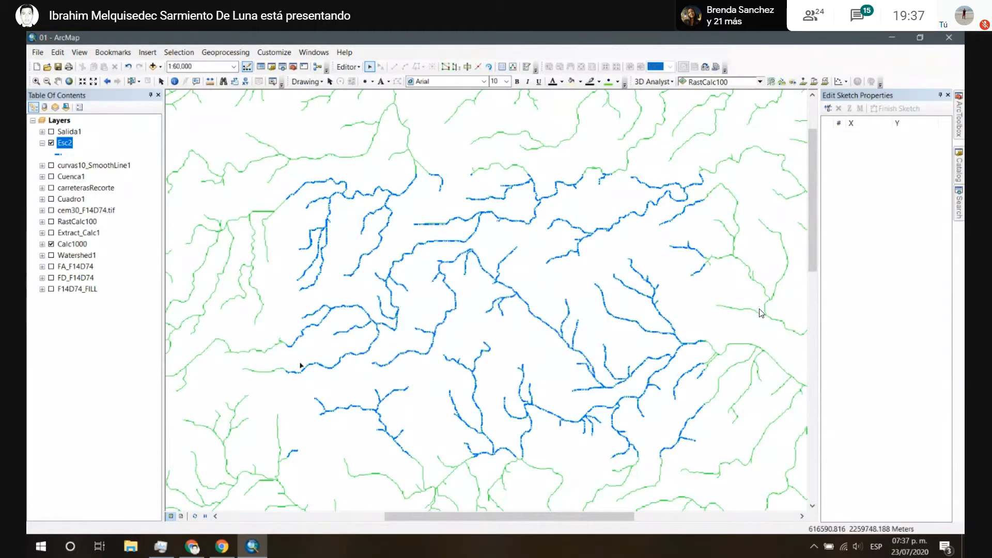
scroll(378, 371, "up", 2)
scroll(379, 373, "up", 3)
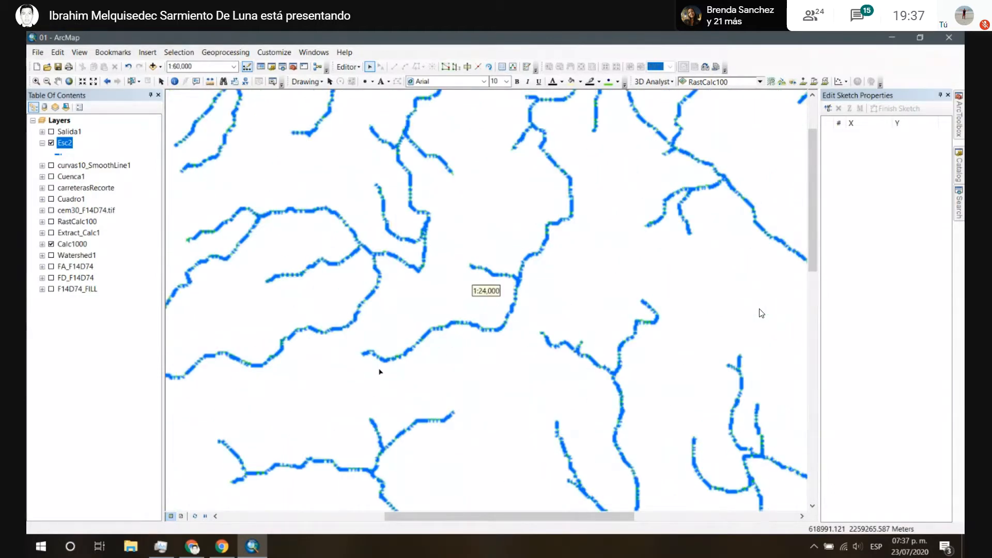
Step: Select the main channel's southwestern headwater segment together with the adjoining segment that runs north
left_click(461, 325)
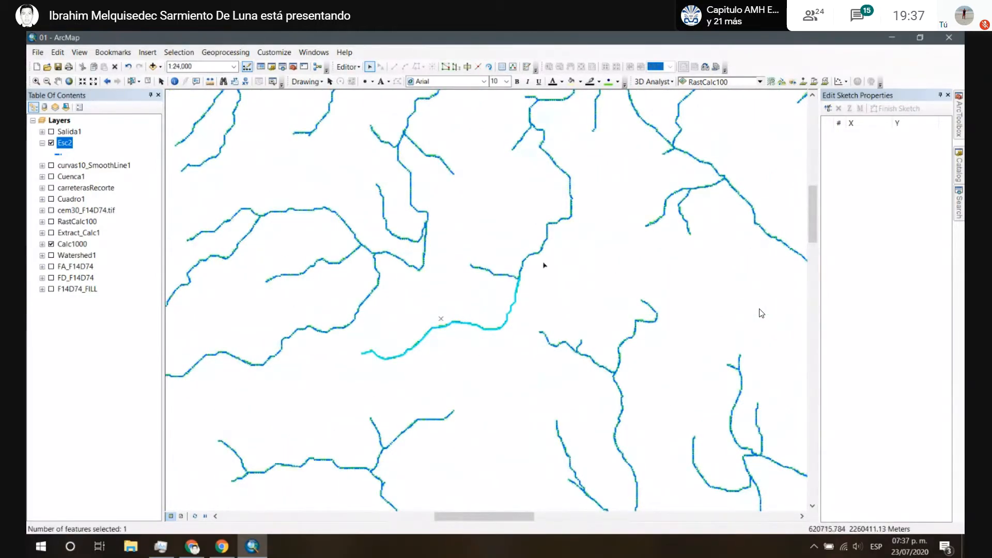
left_click(531, 254)
left_click(498, 312)
left_click(532, 252, "shift")
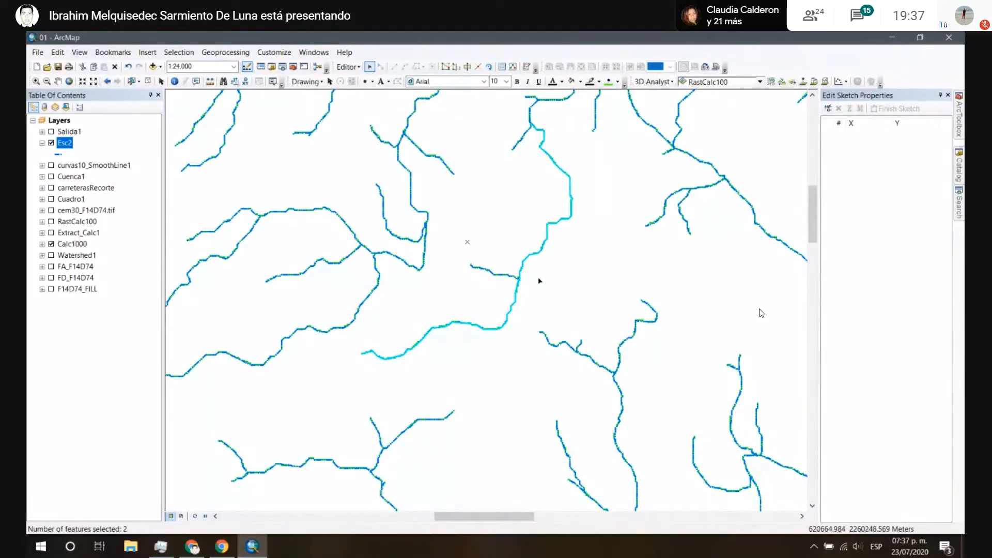
left_click(522, 306)
left_click(497, 326)
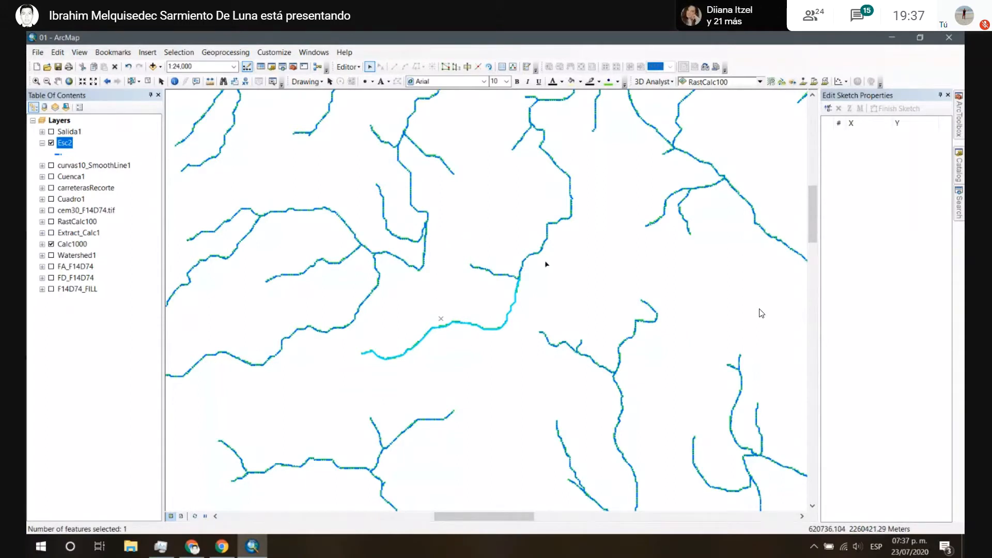
left_click(522, 238, "shift")
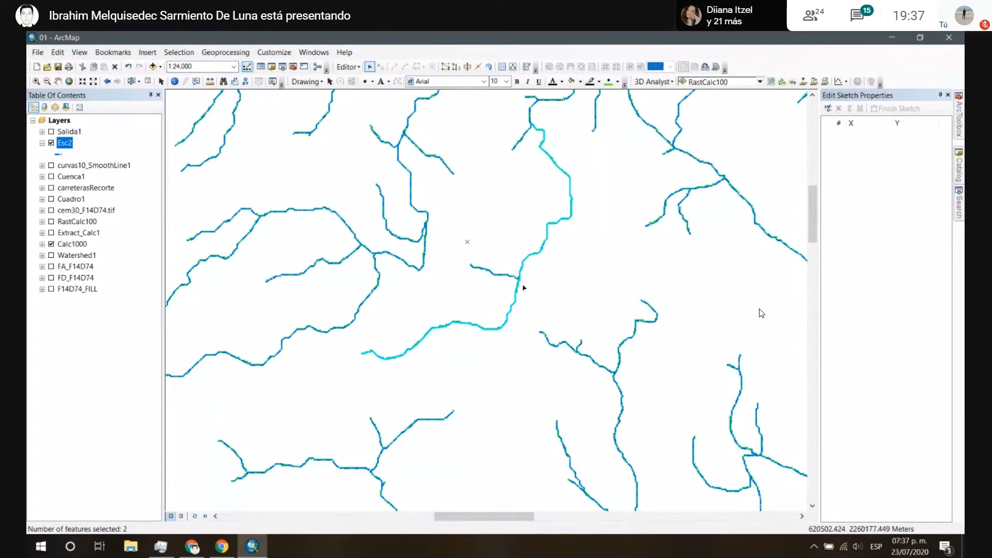
Step: Inspect the tributary junctions up close and extend the main-channel selection to the northern bend
scroll(523, 287, "up", 5)
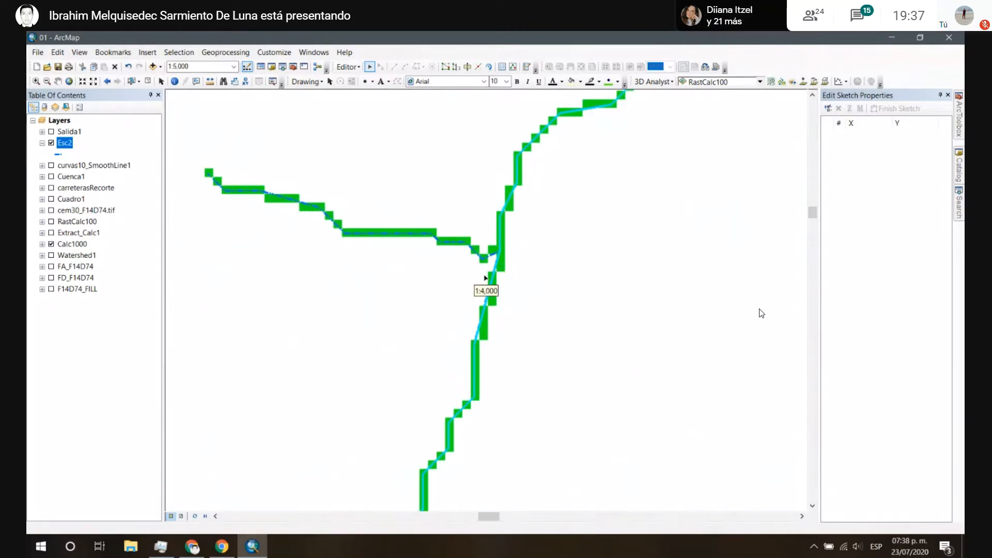
left_click_drag(500, 272, 467, 391)
scroll(458, 364, "down", 4)
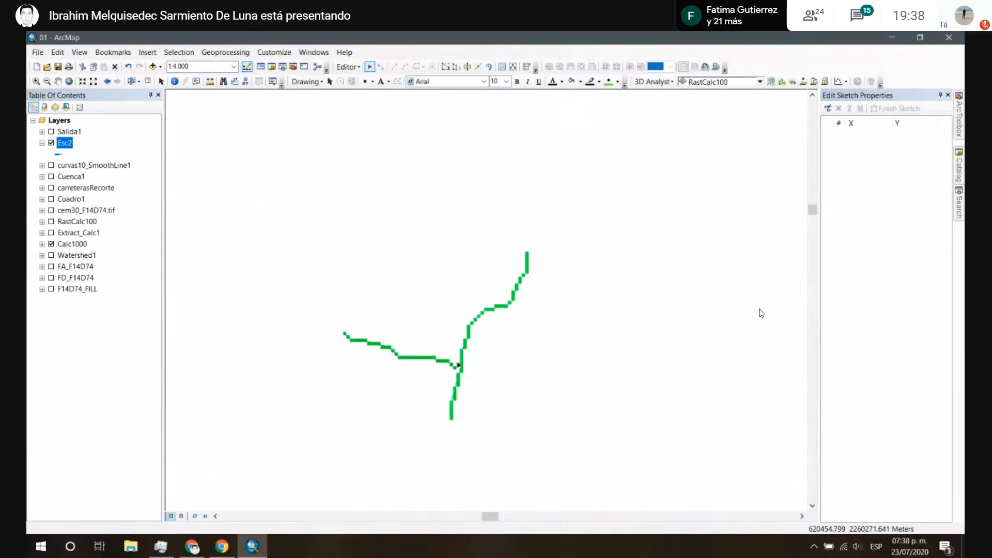
scroll(514, 274, "down", 4)
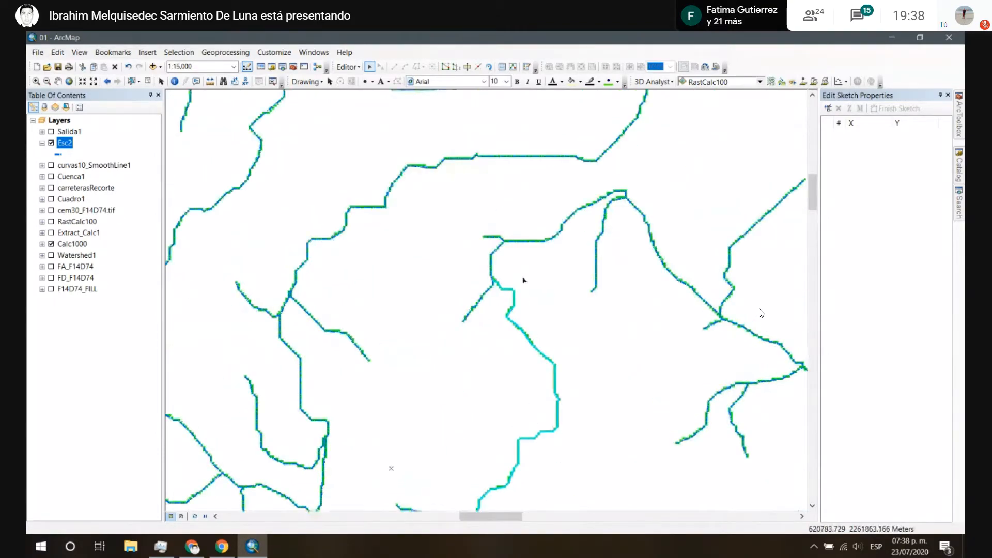
scroll(524, 281, "up", 5)
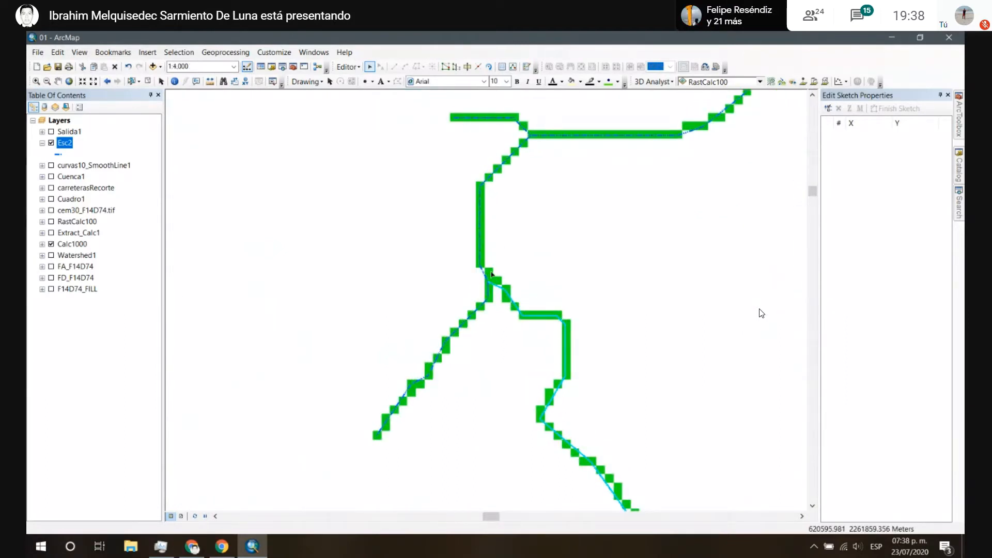
left_click_drag(490, 272, 446, 261)
scroll(450, 325, "down", 4)
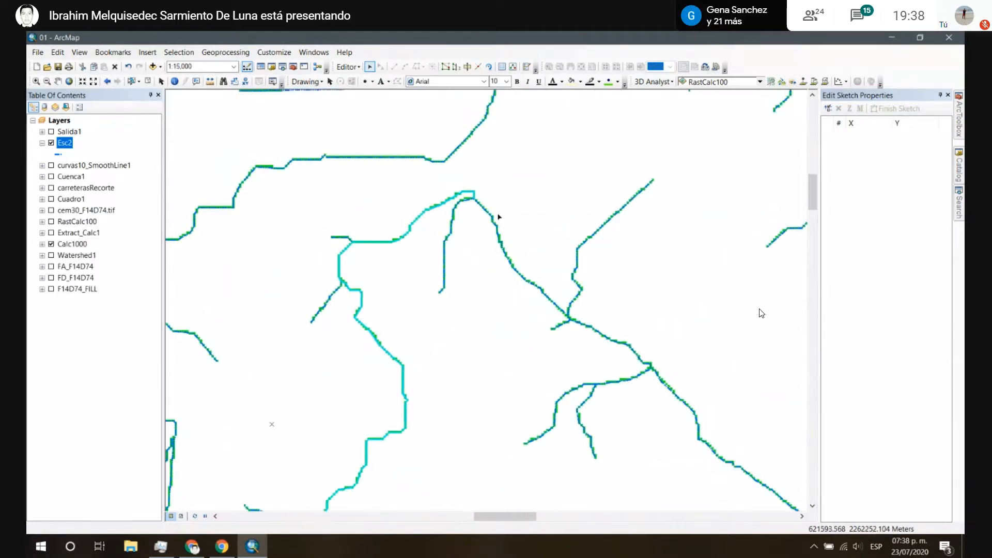
Step: Add the main-channel segments running southeast from the northern bend to the selection
left_click(494, 215, "shift")
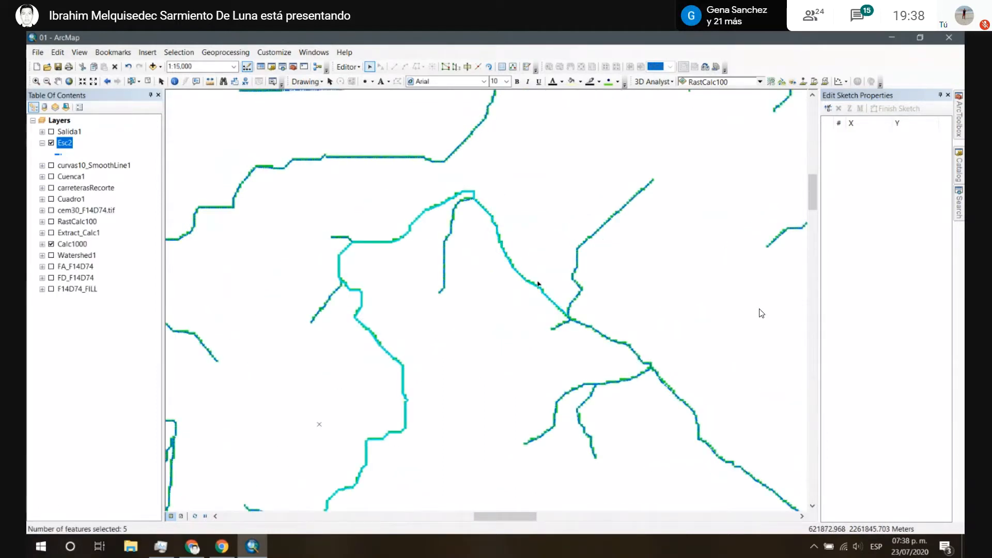
left_click_drag(615, 329, 529, 282)
left_click(525, 290, "shift")
left_click(595, 358, "shift")
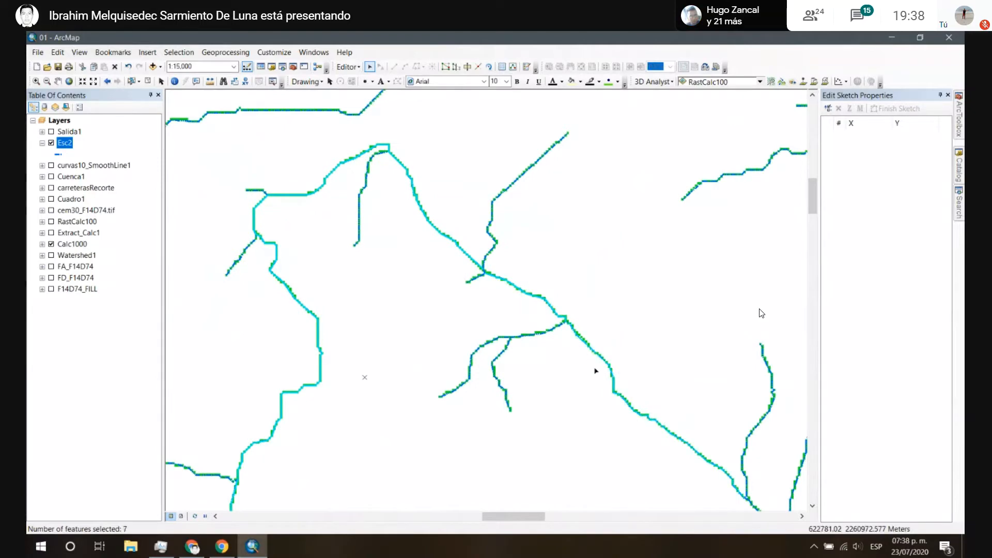
left_click_drag(594, 367, 276, 124)
left_click(445, 297, "shift")
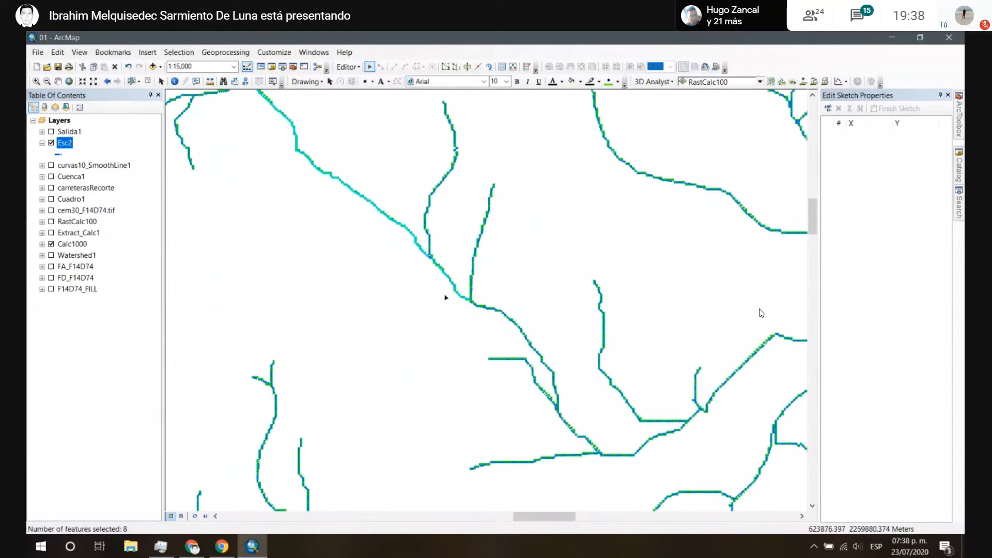
Step: Show the Salida1 outlet and add the remaining main-channel segments leading to it, including the tiny pieces at the last junction
scroll(517, 297, "down", 3)
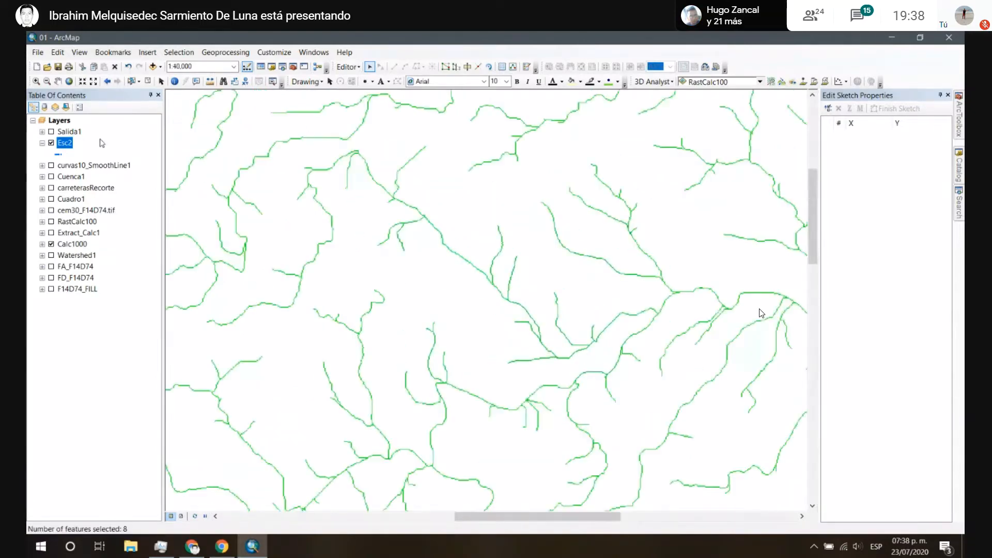
left_click(51, 131)
scroll(492, 341, "up", 4)
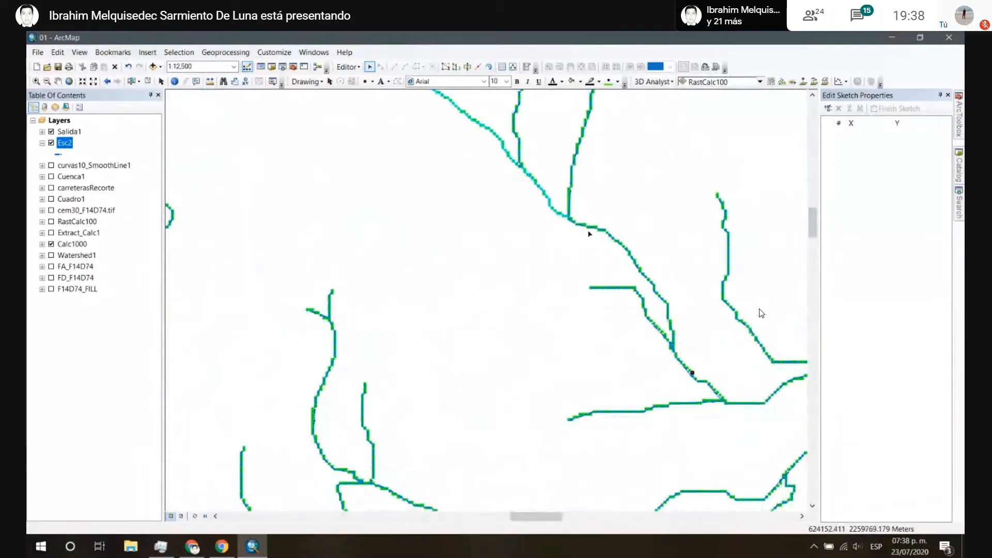
scroll(691, 371, "down", 3)
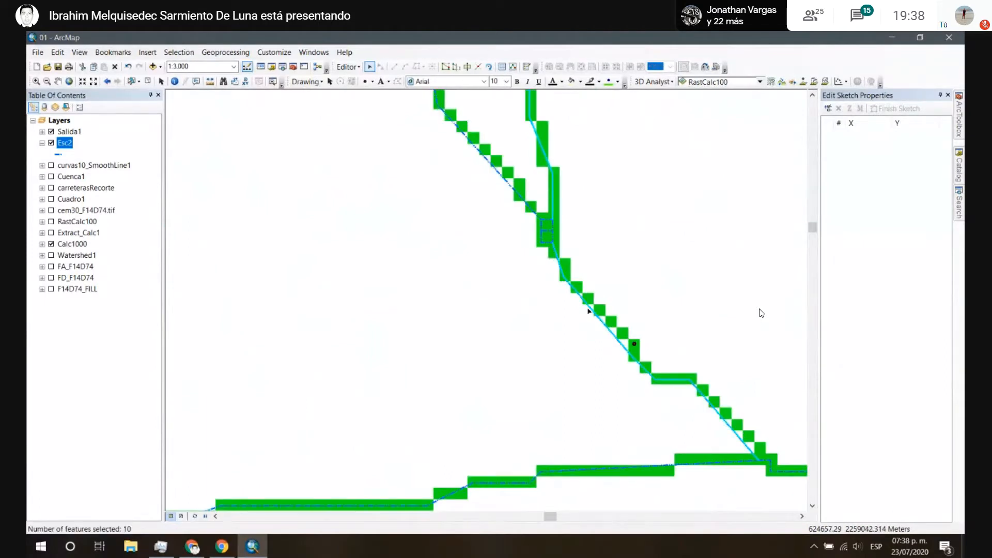
scroll(583, 228, "down", 2)
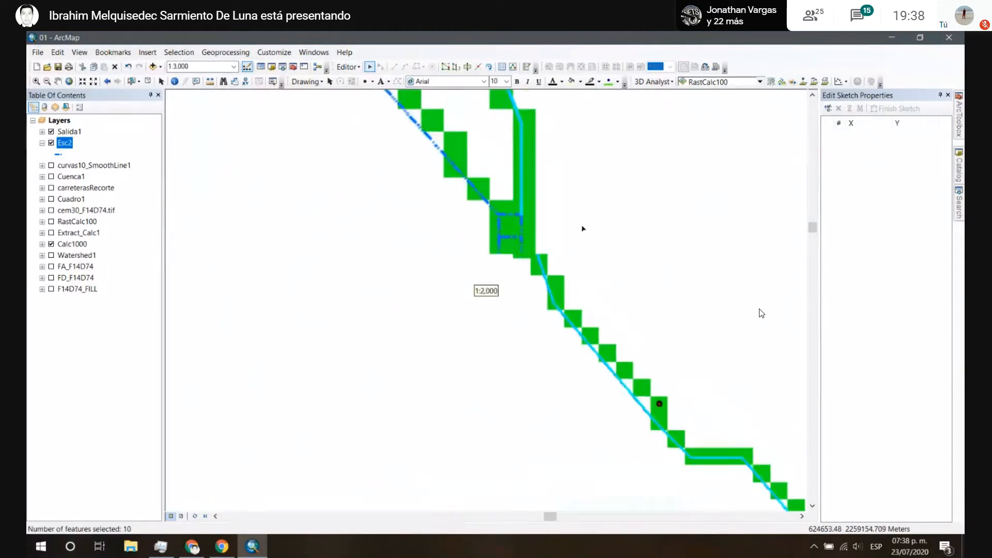
left_click(509, 226, "shift")
left_click(510, 253, "shift")
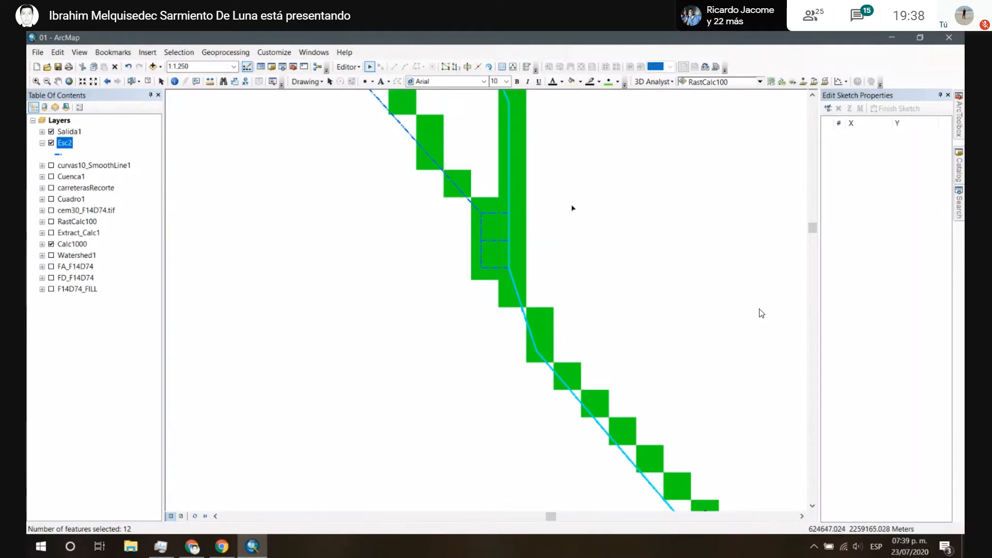
Step: Merge all the selected main-channel segments into the 118 (Esc2) feature
scroll(573, 207, "up", 3)
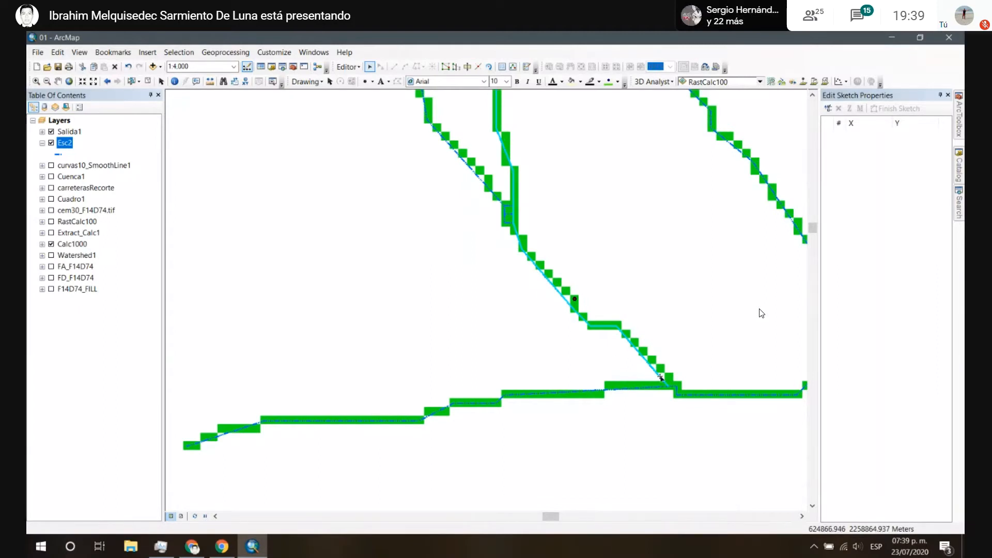
scroll(686, 370, "up", 4)
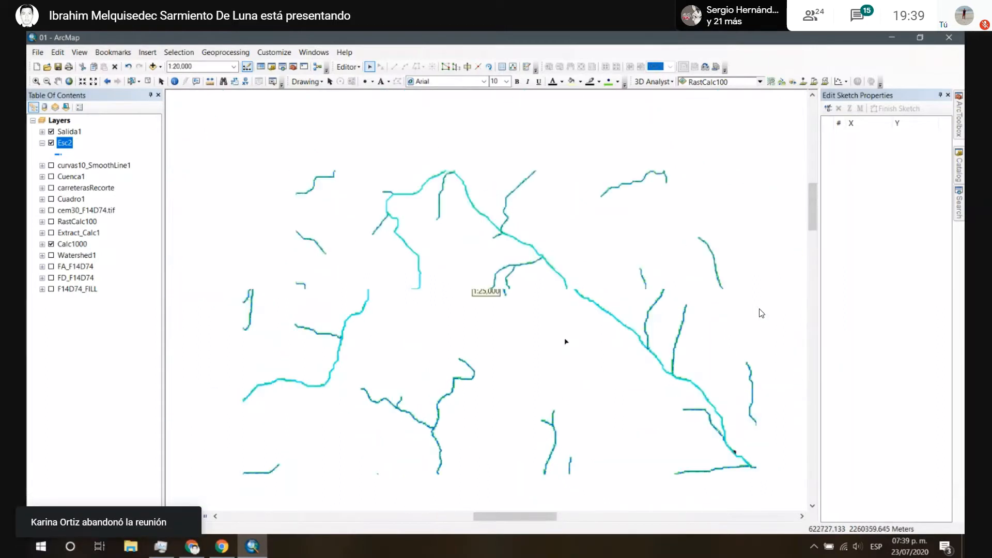
scroll(558, 353, "up", 1)
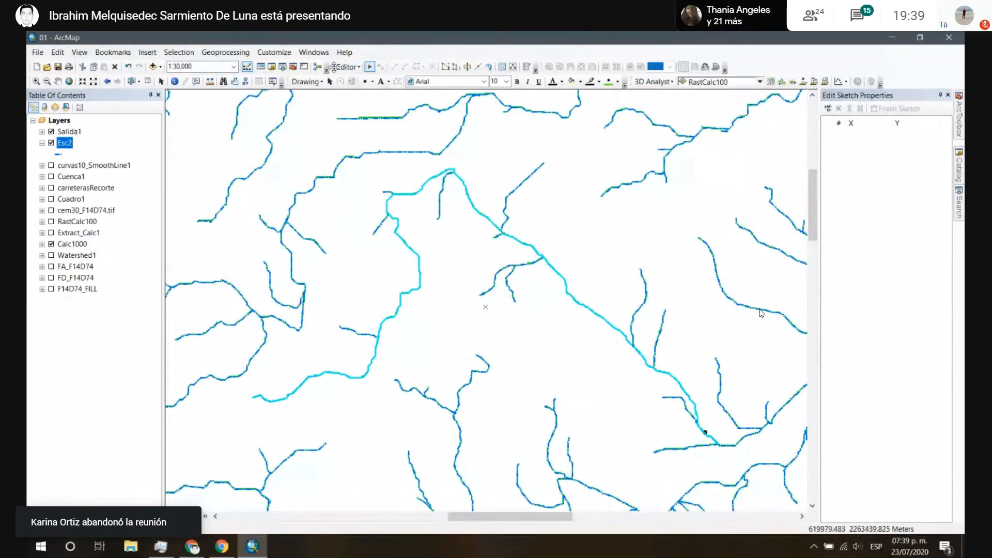
left_click(359, 68)
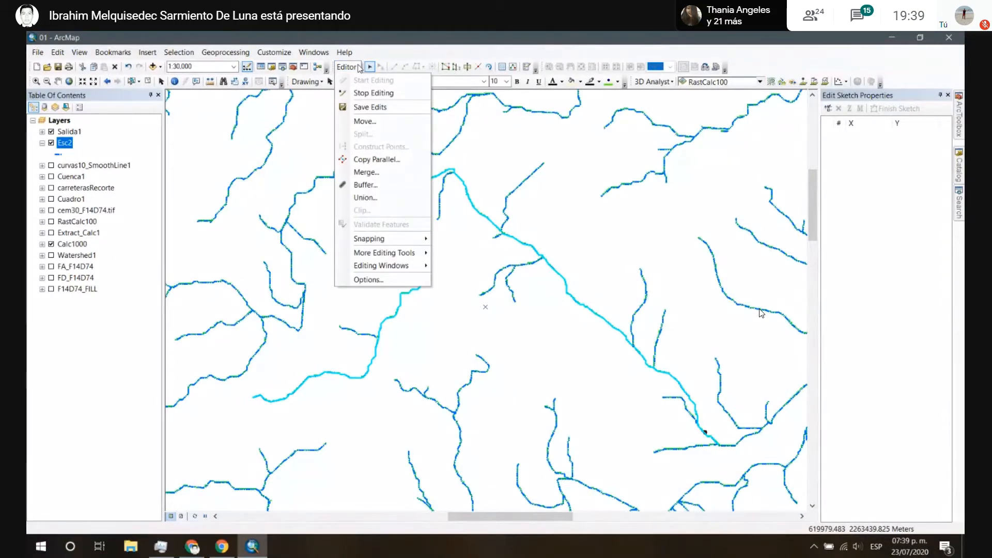
left_click(382, 176)
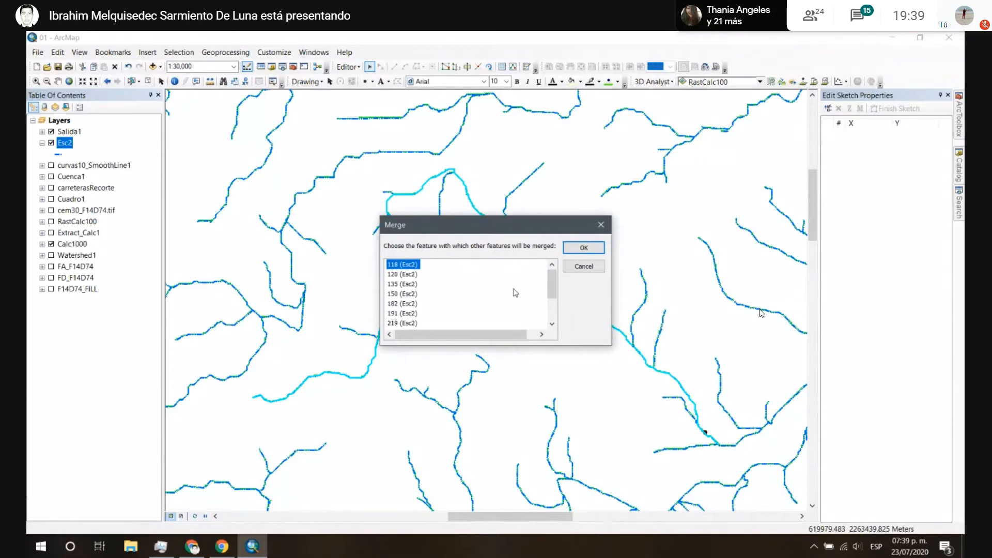
scroll(504, 294, "down", 2)
scroll(509, 293, "up", 2)
scroll(515, 292, "down", 2)
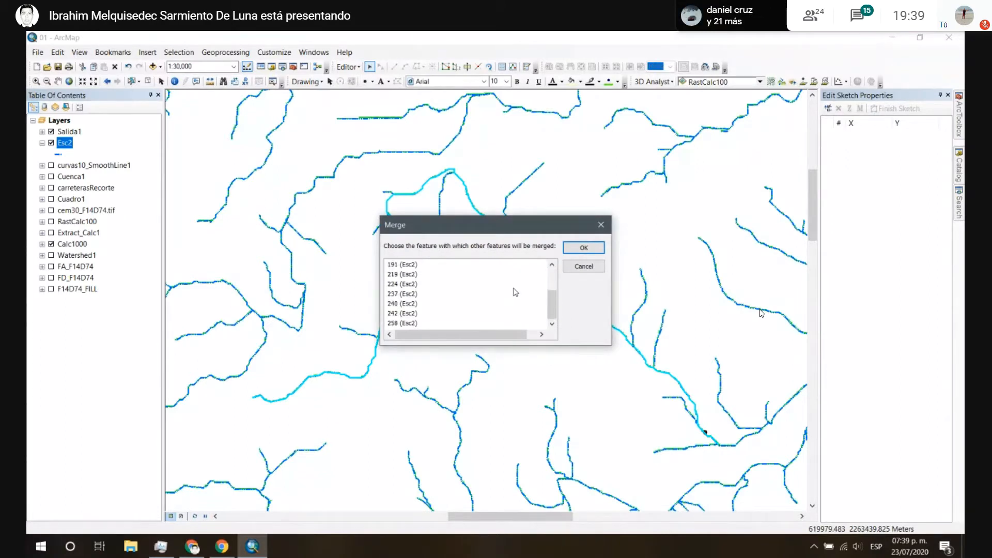
scroll(516, 292, "up", 2)
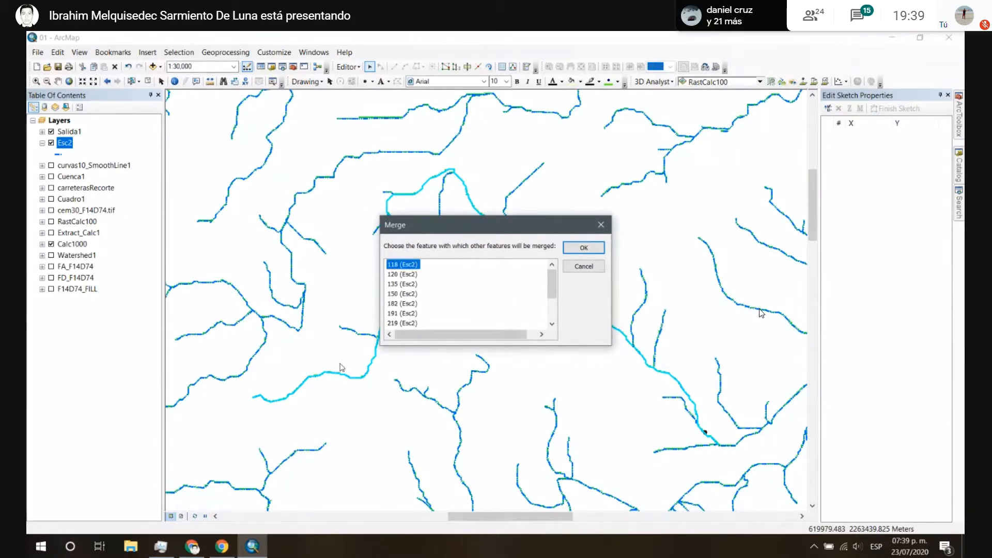
left_click(584, 248)
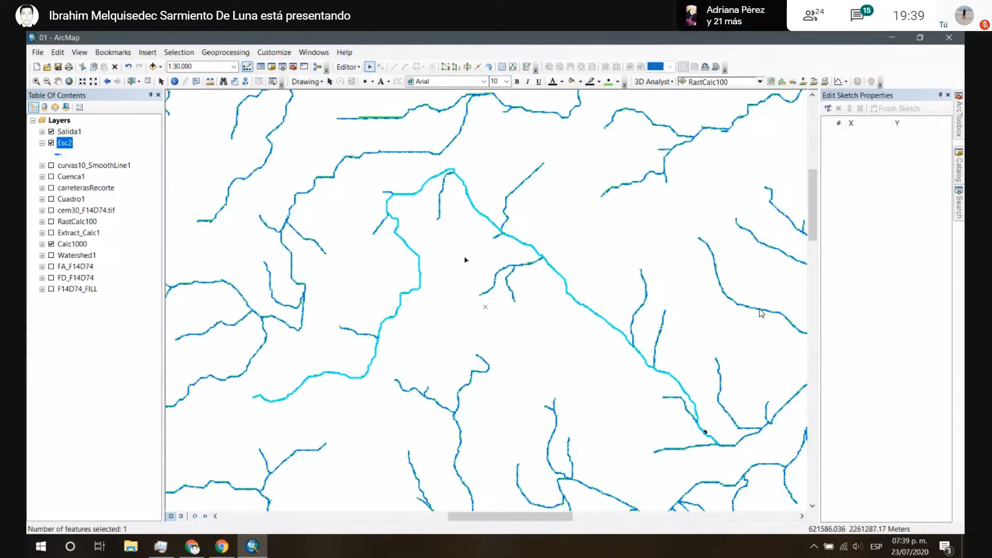
Step: Examine the merged stream's record in the Esc2 attribute table against the channel on the map, and close the table
right_click(73, 139)
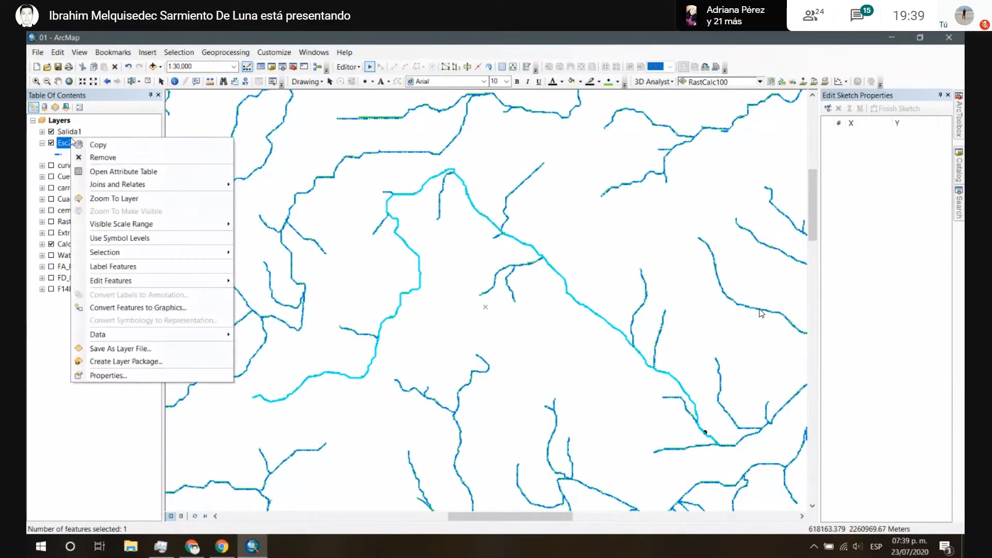
left_click(103, 171)
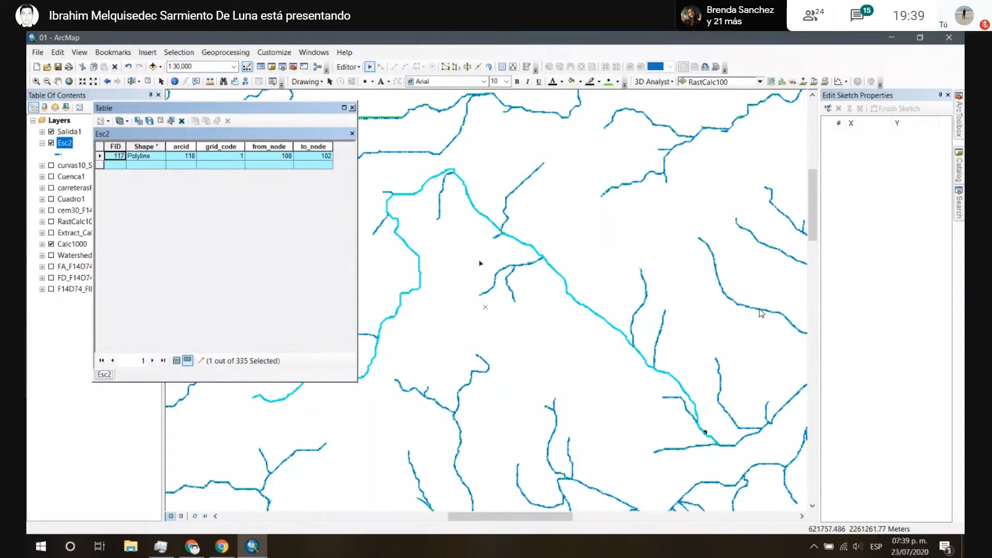
left_click_drag(555, 330, 640, 353)
left_click_drag(577, 330, 477, 252)
left_click_drag(695, 354, 541, 284)
scroll(485, 279, "down", 5)
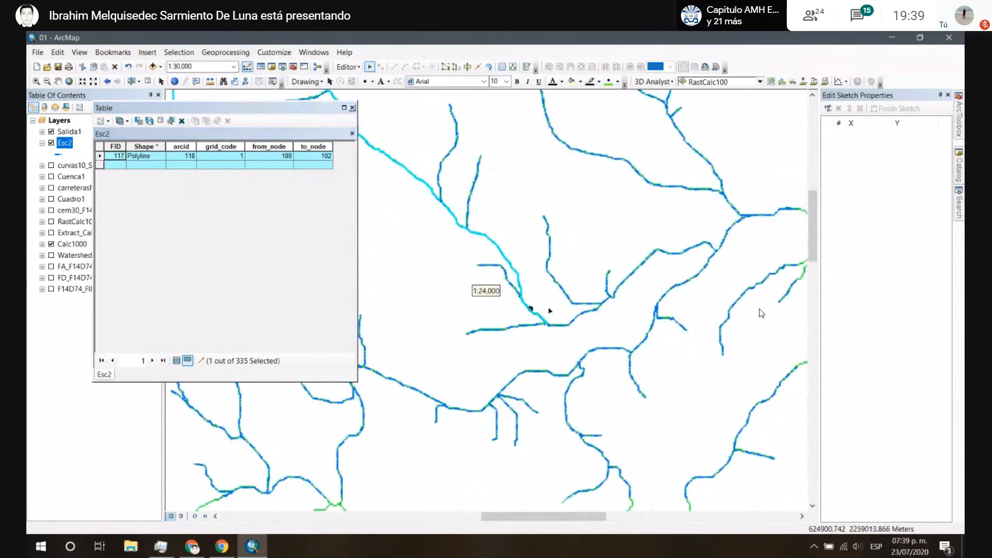
left_click(412, 241)
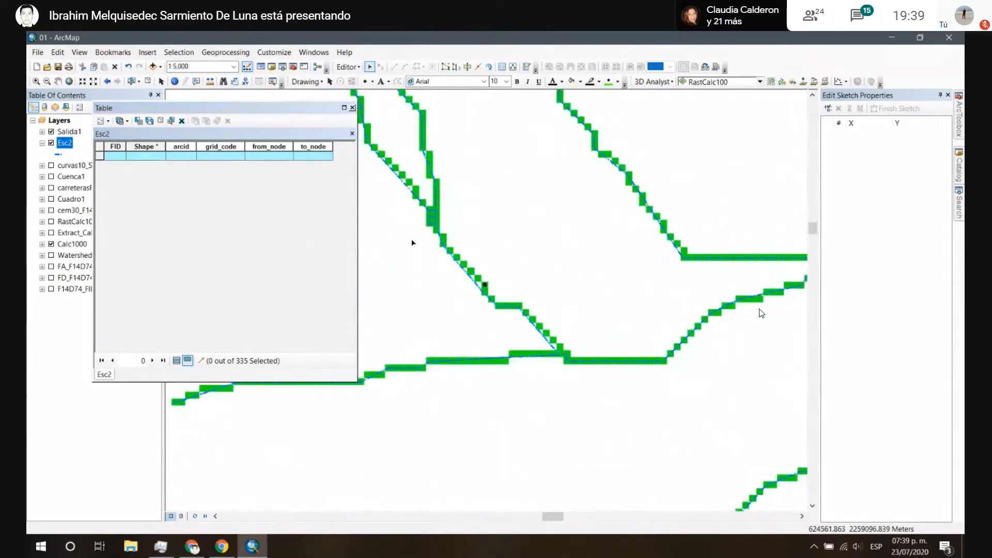
left_click(352, 108)
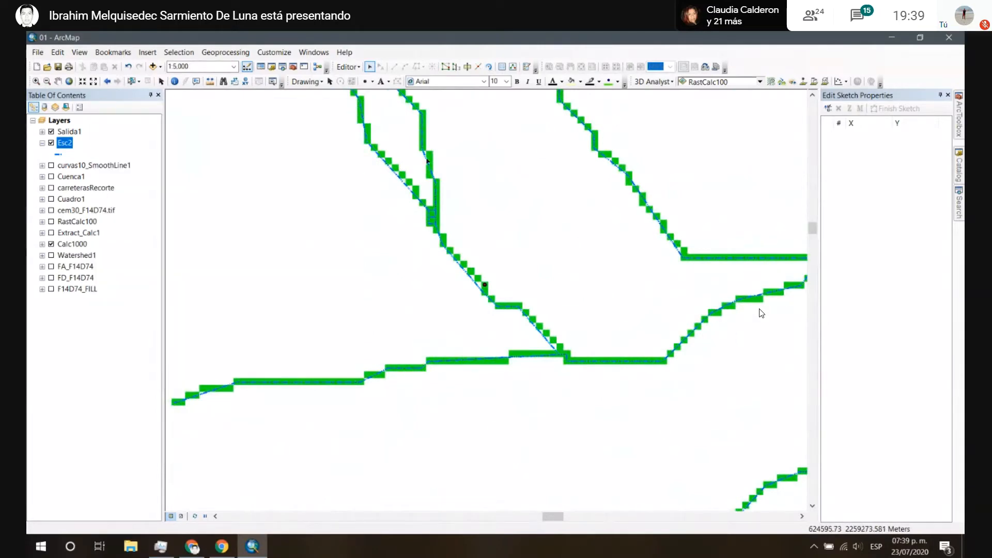
Step: Show the carreterasRecorte layer and split the merged main channel where the road crosses it beside the Salida1 outlet
scroll(651, 408, "up", 4)
scroll(565, 377, "up", 4)
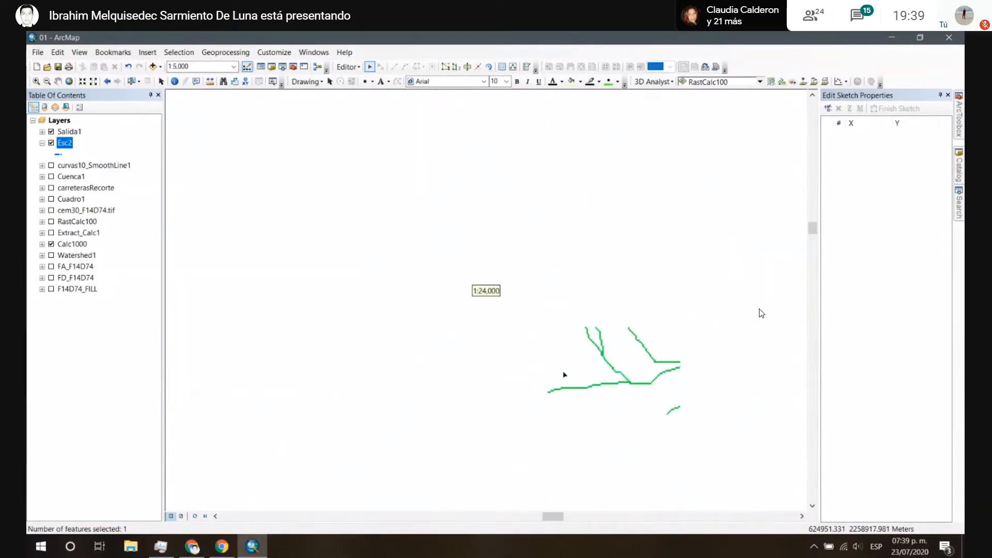
left_click_drag(436, 314, 513, 222)
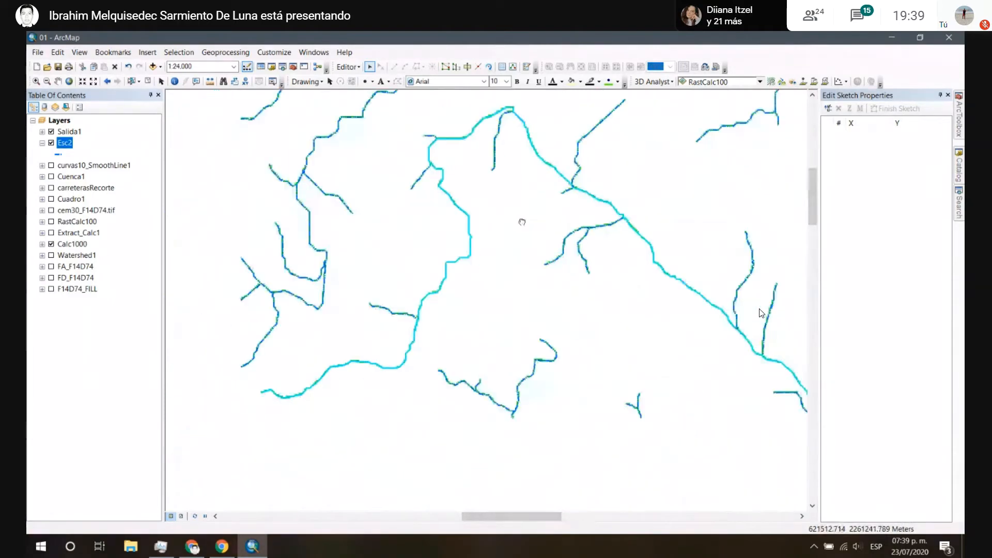
left_click(51, 187)
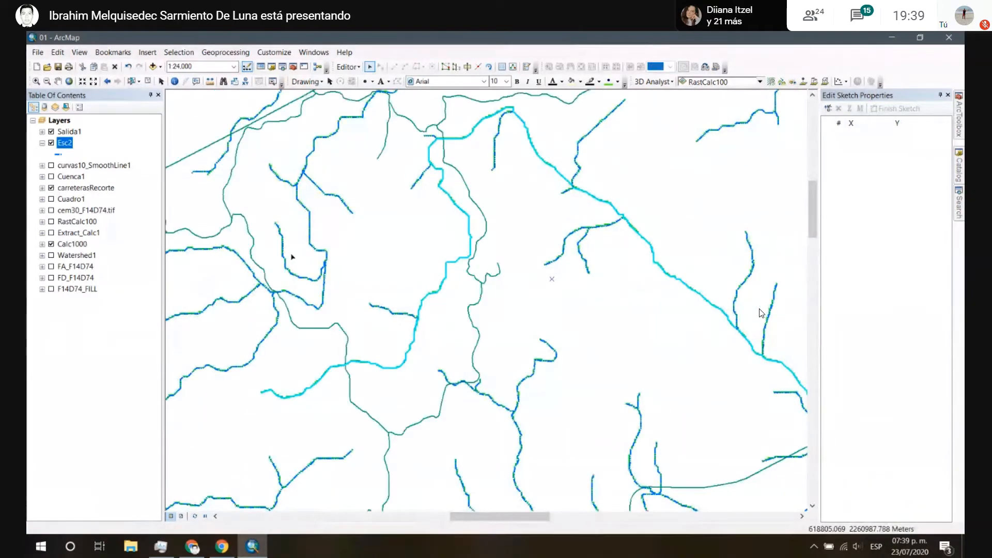
scroll(515, 246, "down", 4)
scroll(514, 246, "down", 5)
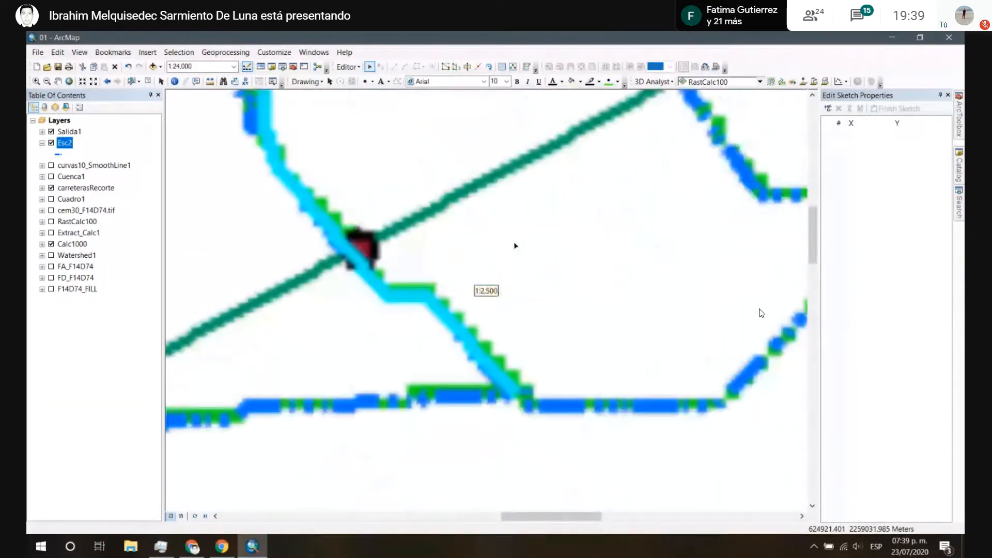
left_click_drag(406, 254, 507, 265)
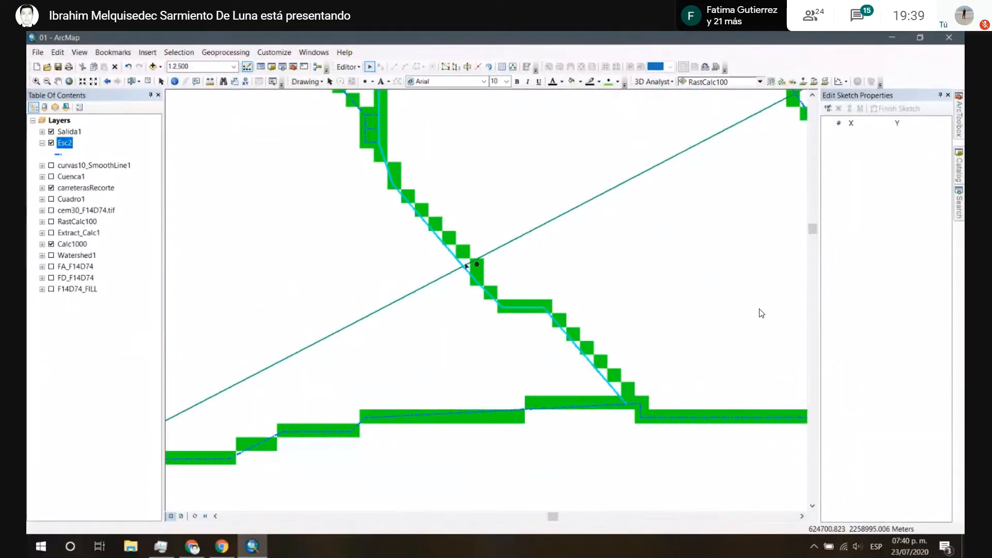
left_click(479, 68)
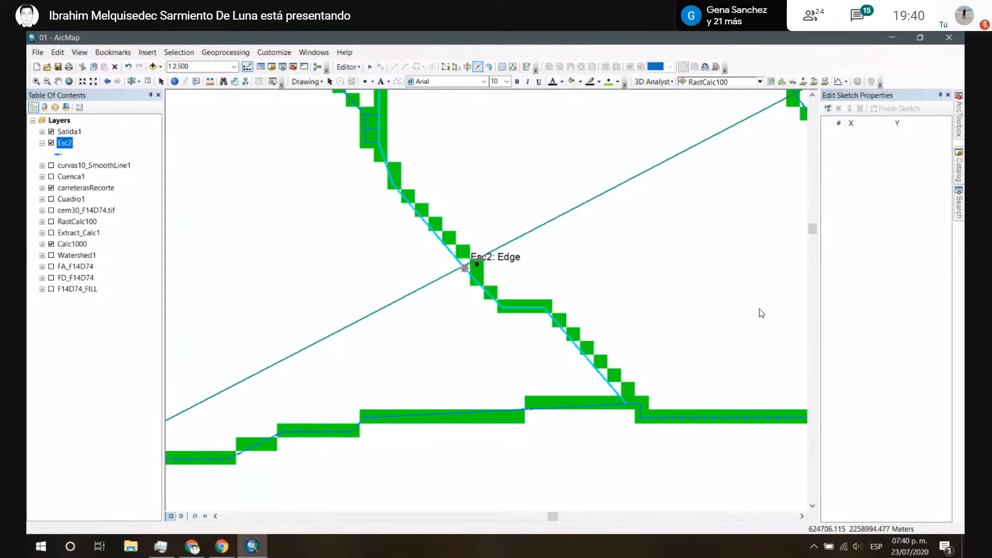
scroll(464, 267, "up", 1)
scroll(465, 267, "up", 2)
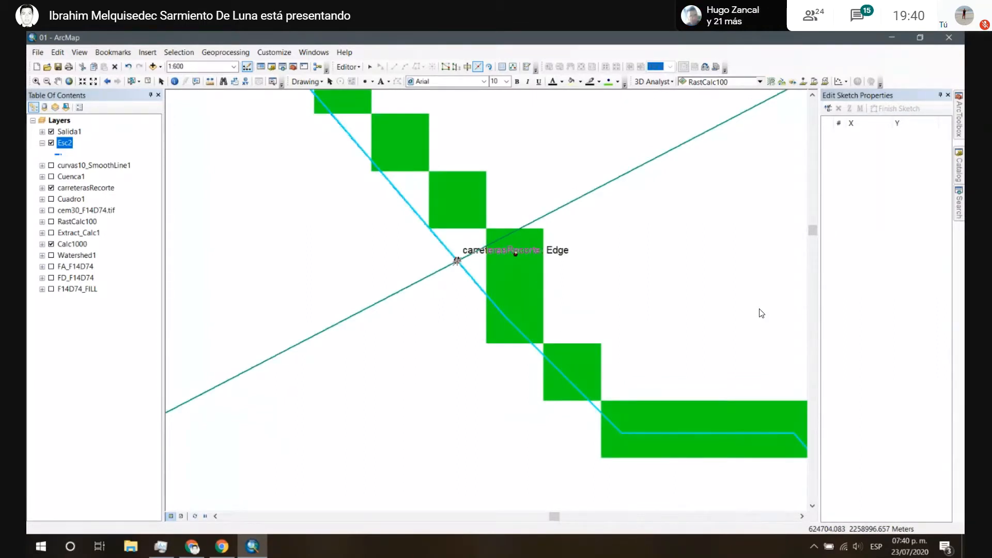
left_click(457, 261)
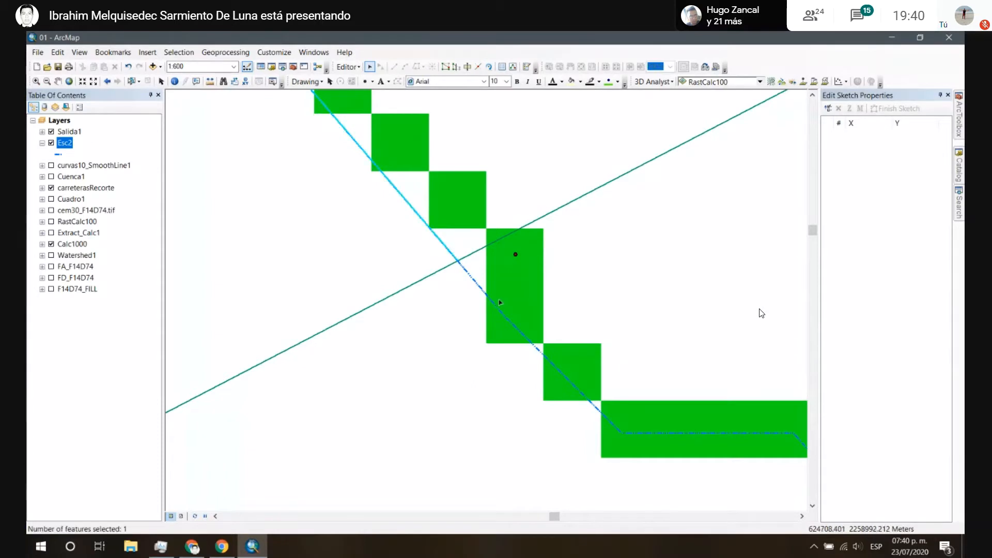
Step: Delete the tiny leftover Esc2 segments beside the main channel at the last tributary junction upstream of the outlet
scroll(549, 340, "down", 5)
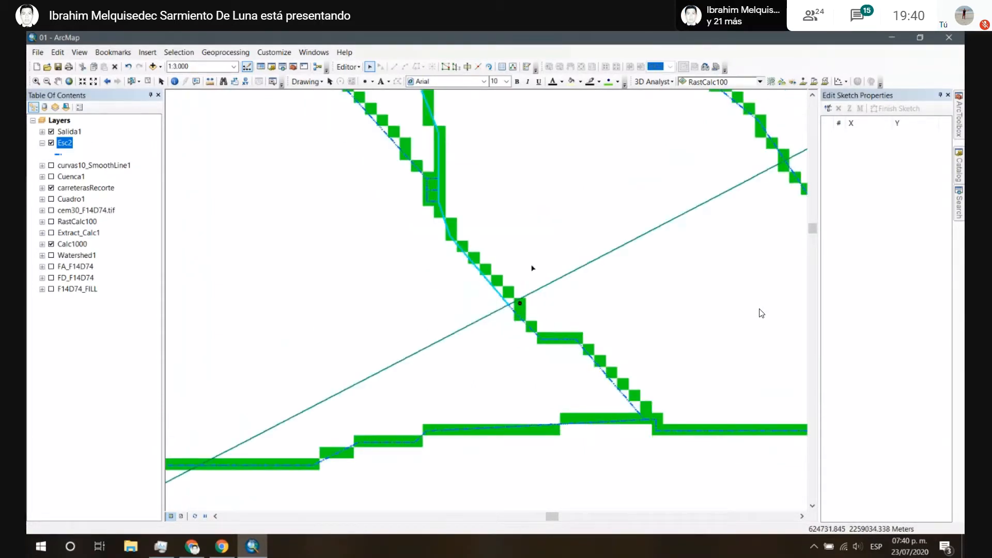
scroll(481, 186, "up", 2)
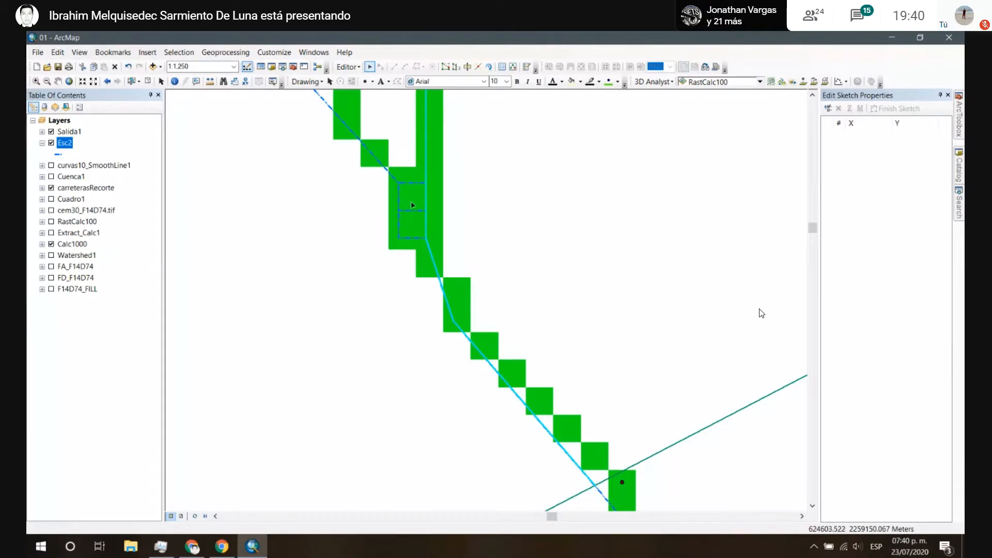
mouse_move(408, 207)
left_mouse_down()
mouse_move(381, 269)
mouse_move(405, 243)
mouse_move(388, 205)
left_mouse_up()
left_click(406, 251)
key("Delete")
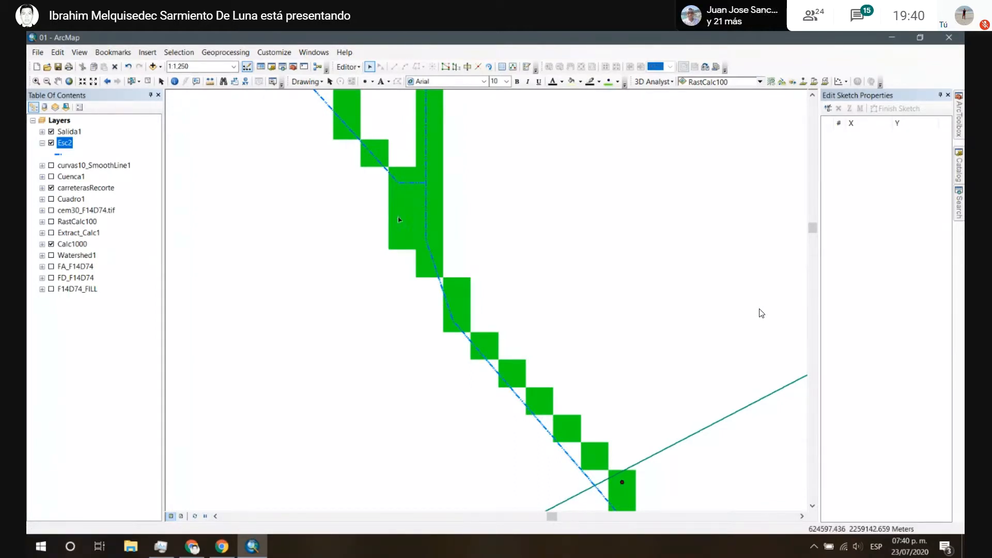
scroll(482, 217, "up", 5)
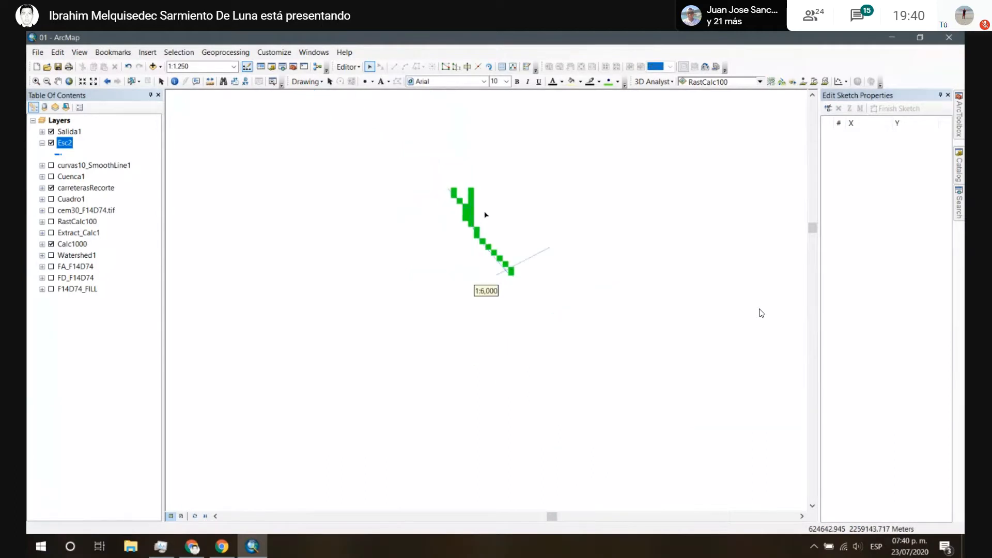
scroll(495, 217, "up", 2)
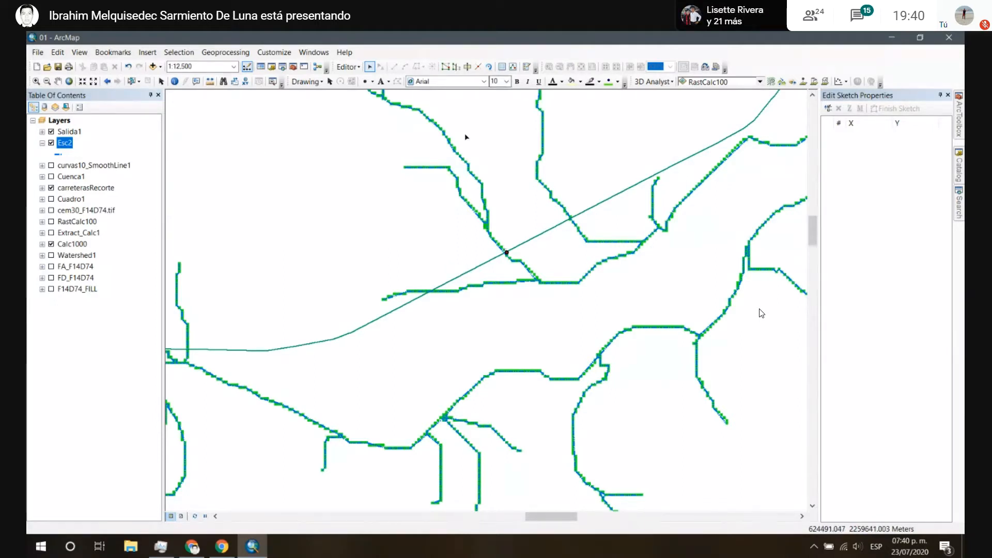
Step: Select the merged main channel upstream of the road crossing and save the edits
left_click(451, 145)
left_click_drag(426, 151, 638, 384)
left_click_drag(395, 270, 618, 477)
scroll(514, 284, "up", 3)
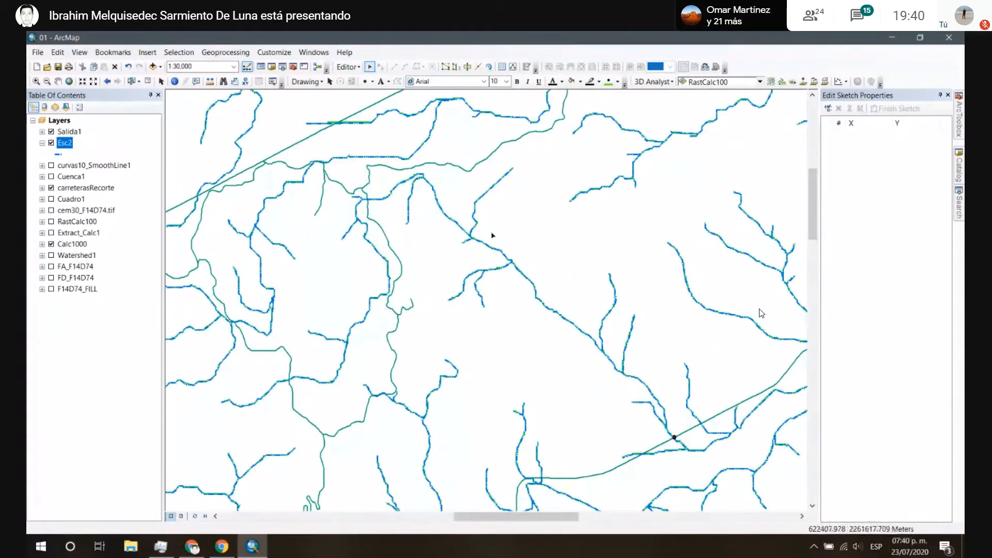
left_click(443, 215)
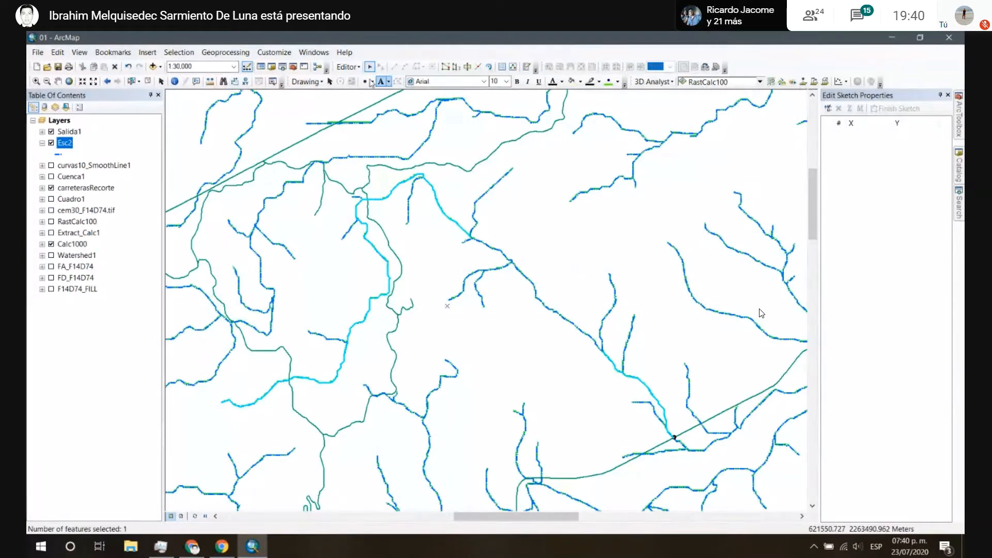
left_click(347, 66)
left_click(371, 93)
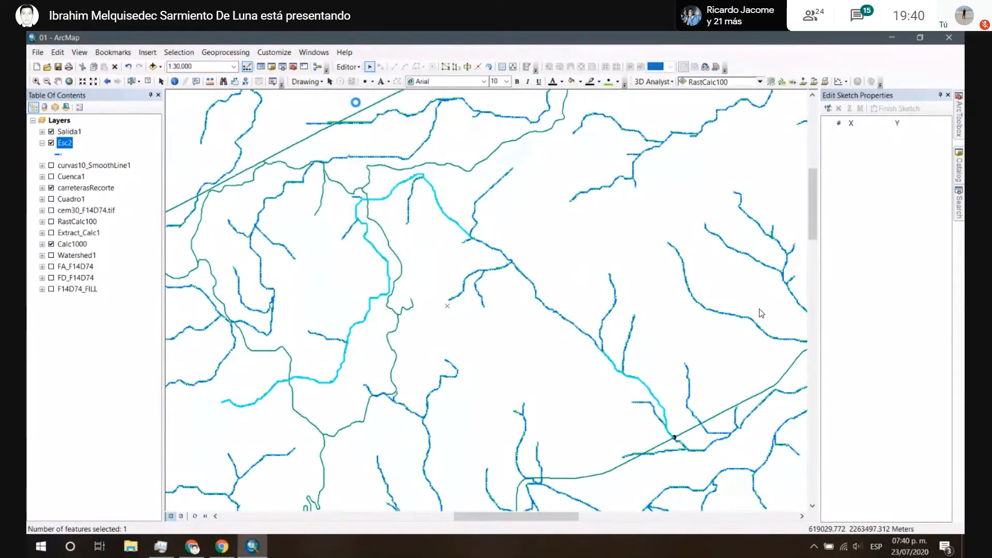
Step: Inspect the main channel's cut end at the road crossing and select the channel's middle segment missing from the merged stream
left_click_drag(547, 258, 494, 222)
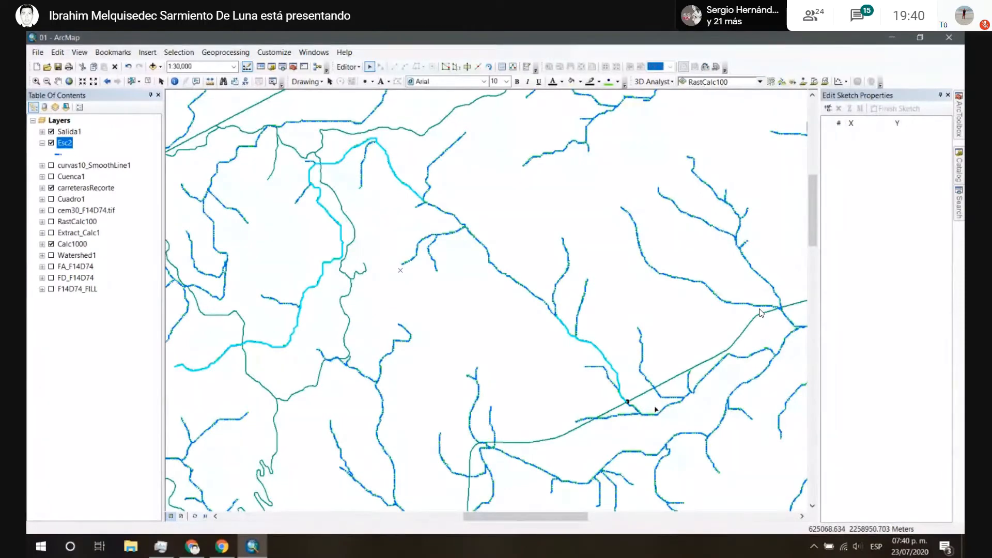
scroll(655, 418, "up", 2)
scroll(644, 421, "up", 4)
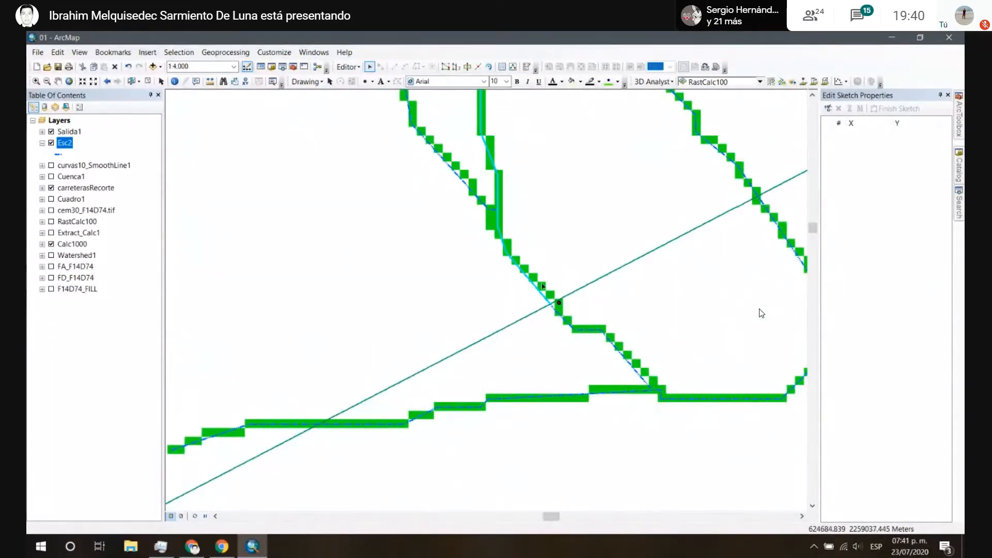
scroll(549, 320, "up", 1)
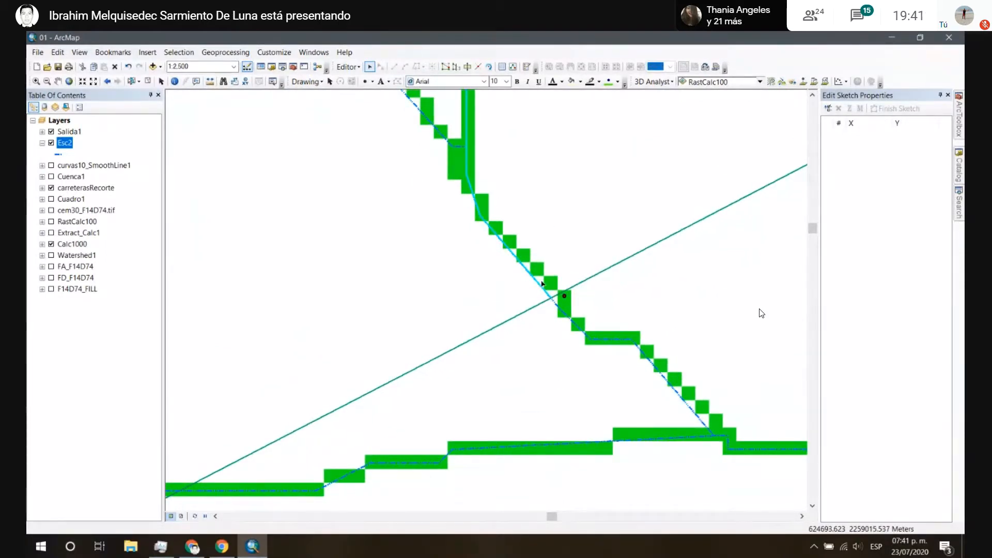
scroll(543, 284, "down", 5)
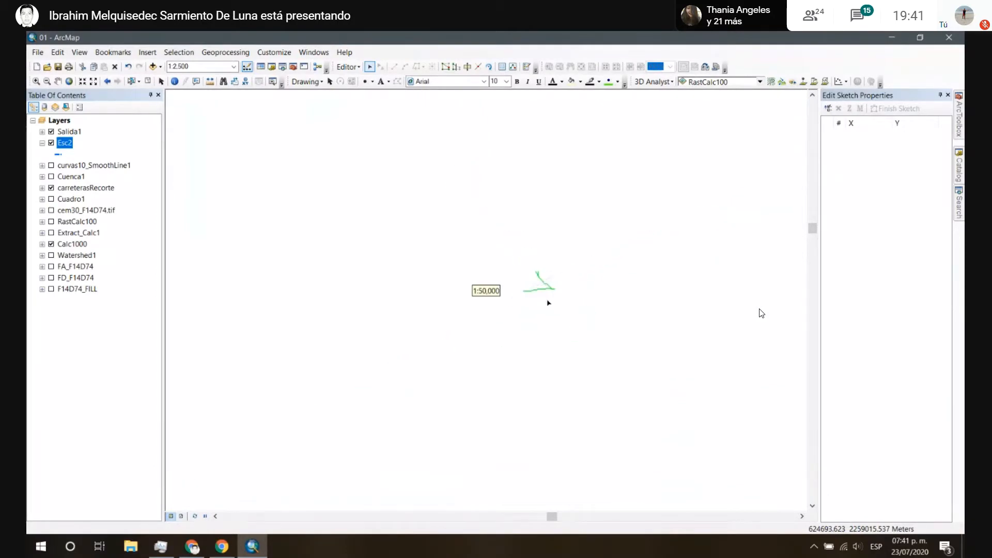
scroll(541, 317, "down", 1)
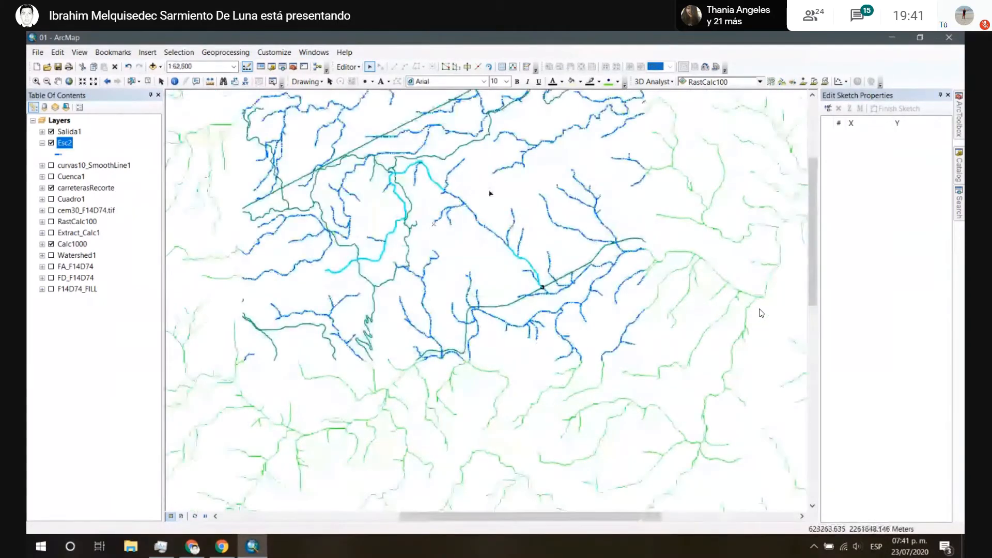
left_click(470, 213)
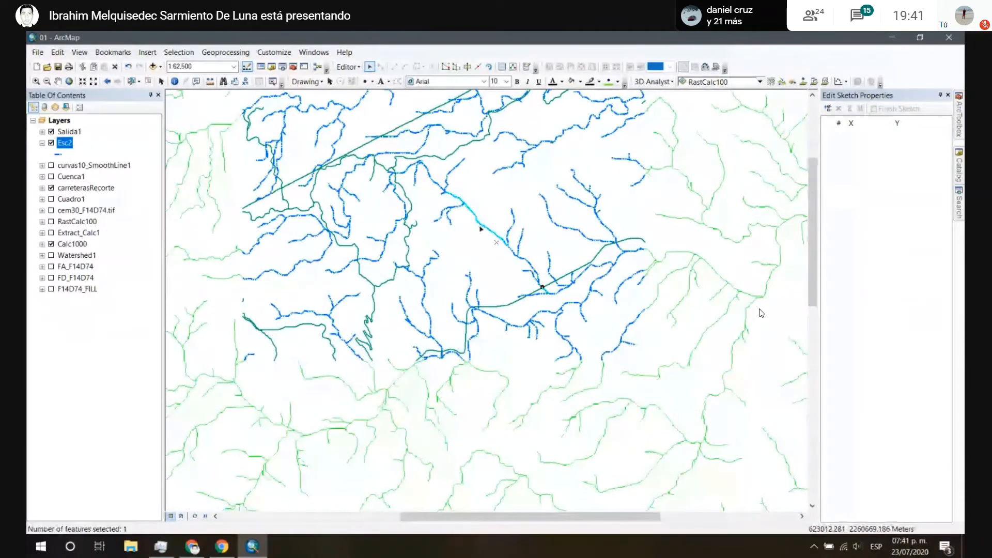
Step: Select the main channel's upstream merged stream together with its missing middle segment and merge them into one Esc2 feature
scroll(477, 229, "up", 2)
scroll(504, 254, "up", 2)
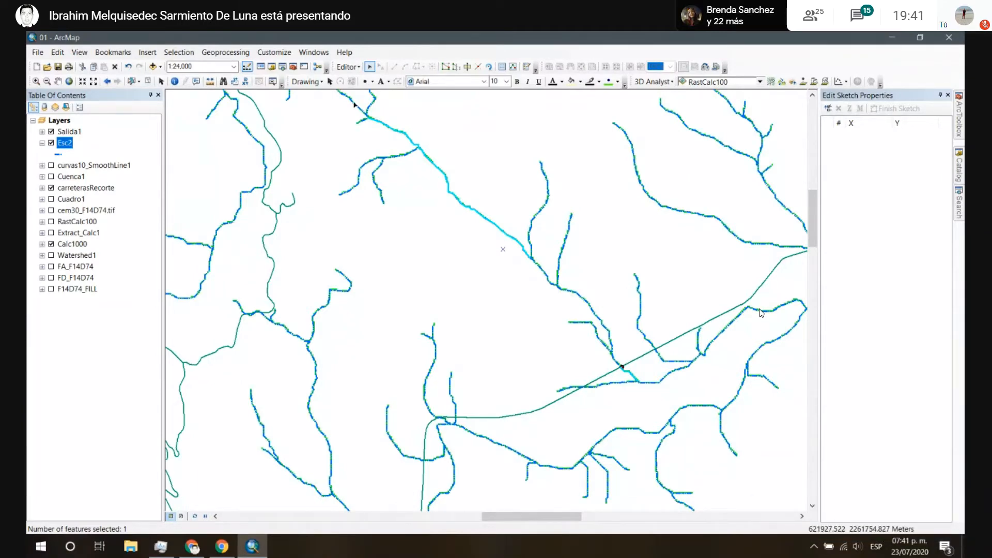
left_click(355, 103)
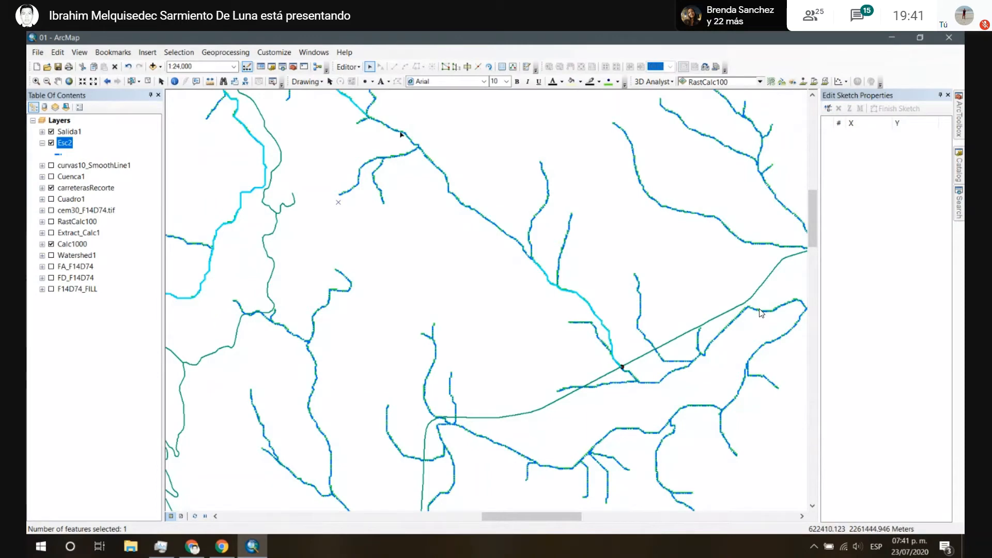
left_click(401, 133, "shift")
left_click(347, 67)
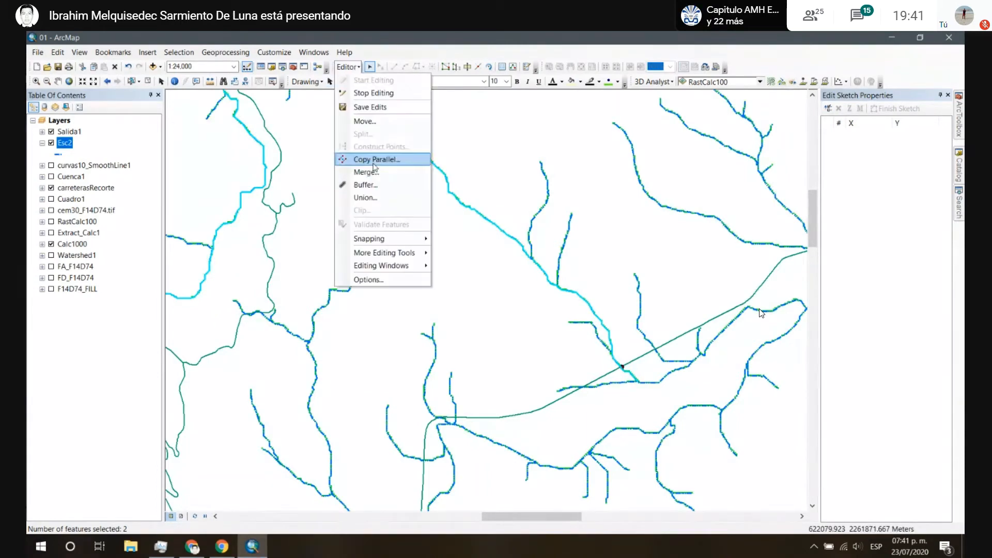
left_click(378, 173)
left_click(583, 248)
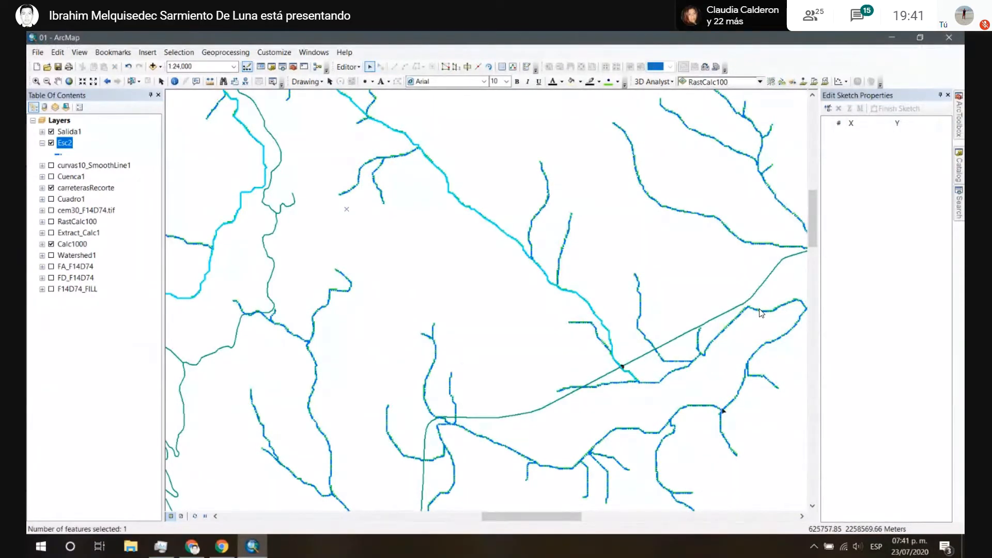
Step: Delete the merged main channel's vertices downstream of the road crossing so the stream ends there, beside the Salida1 outlet
scroll(710, 409, "up", 3)
scroll(468, 350, "up", 2)
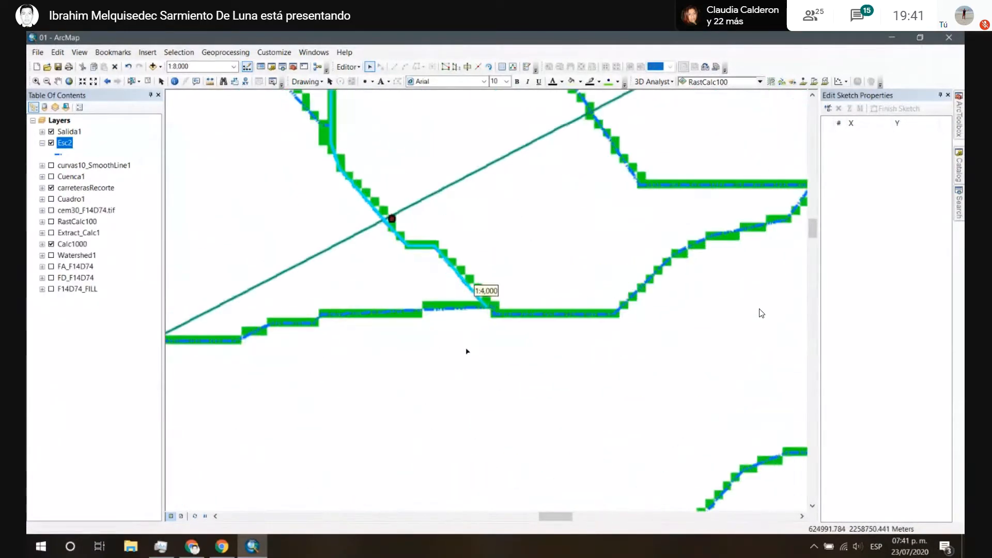
scroll(426, 259, "up", 3)
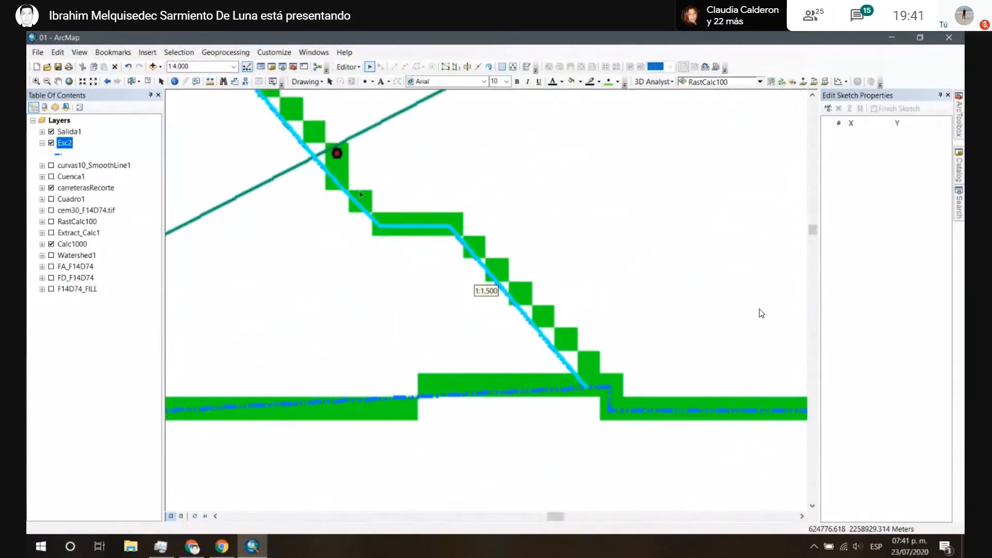
left_click_drag(364, 199, 412, 264)
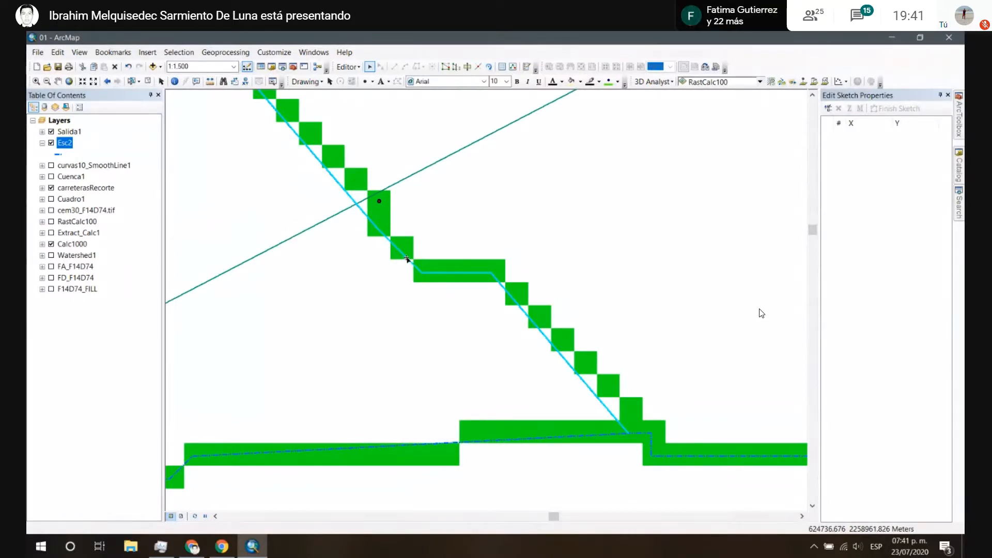
double_click(406, 258)
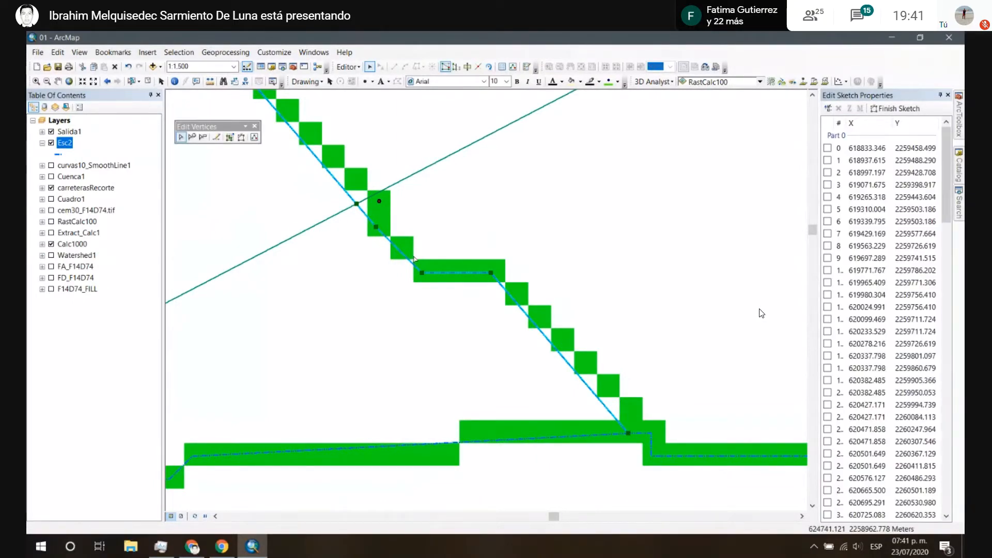
scroll(756, 440, "down", 5)
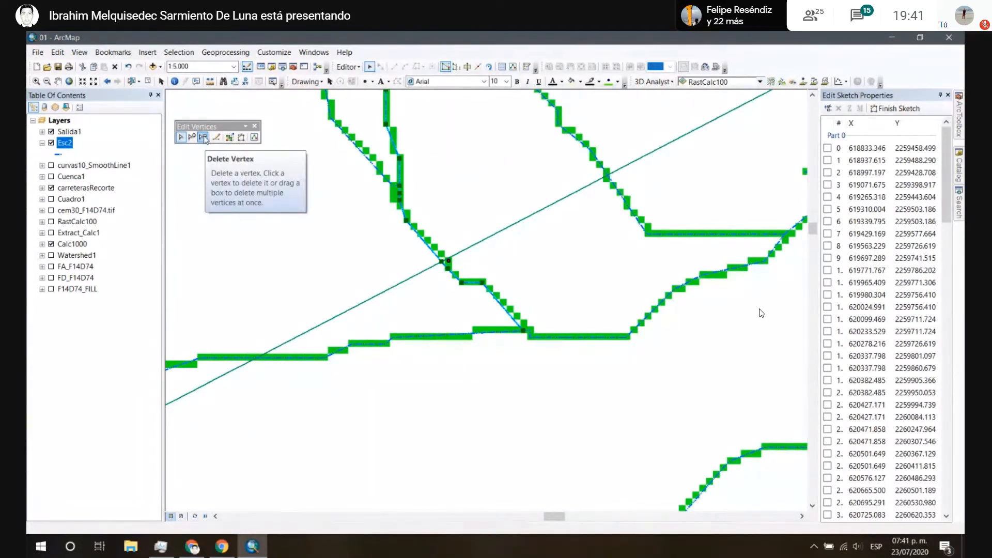
left_click(203, 137)
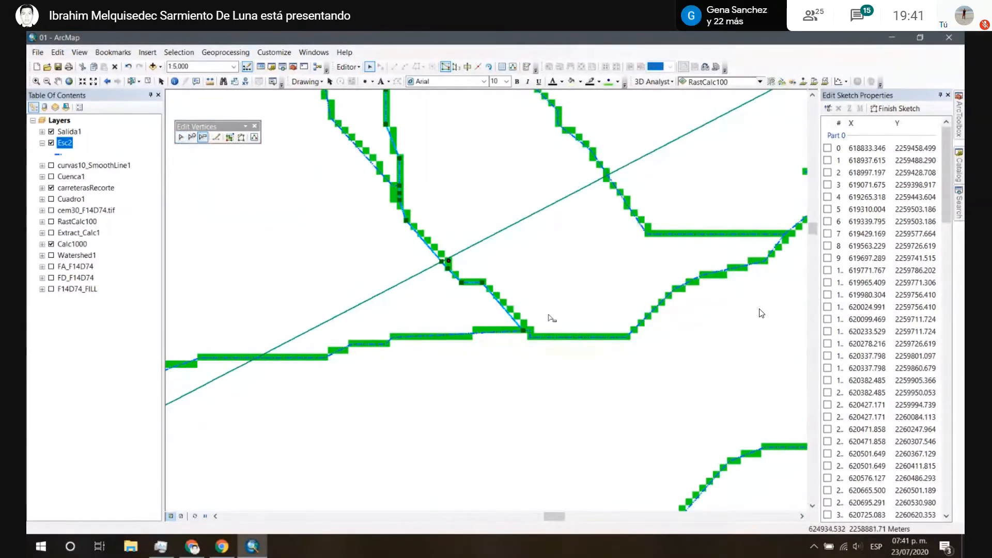
scroll(480, 300, "up", 3)
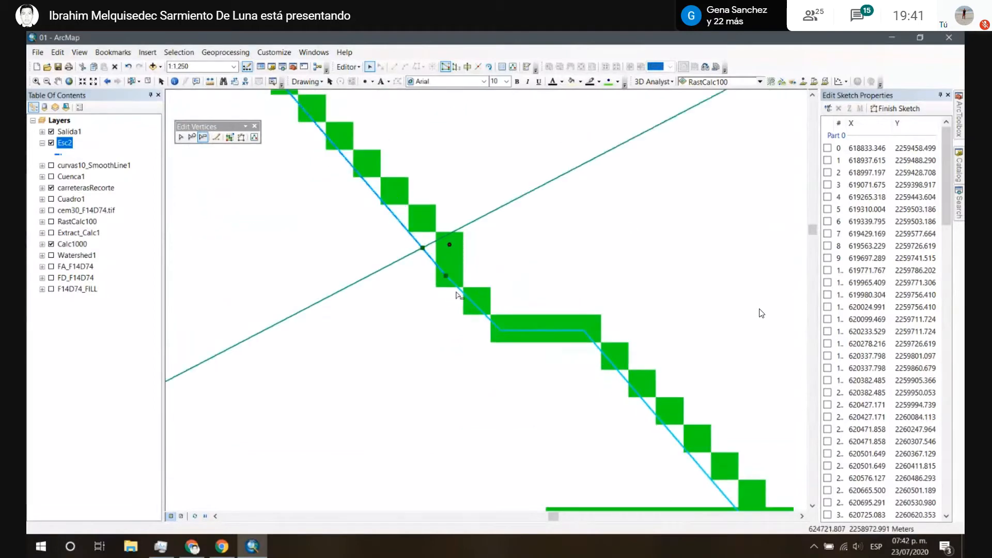
left_click(181, 137)
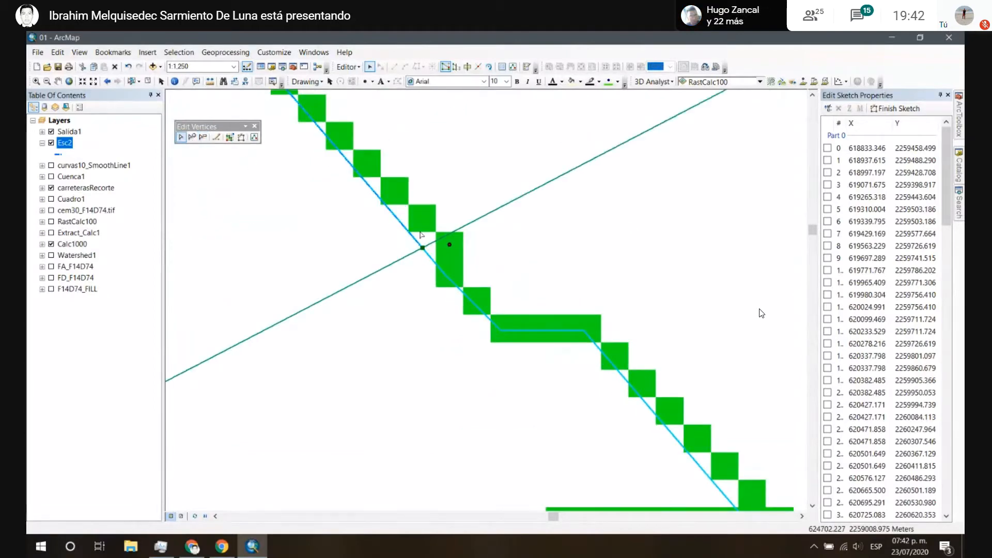
left_click(282, 184)
Step: Save the Esc2 edits and stop the editing session
scroll(446, 276, "down", 5)
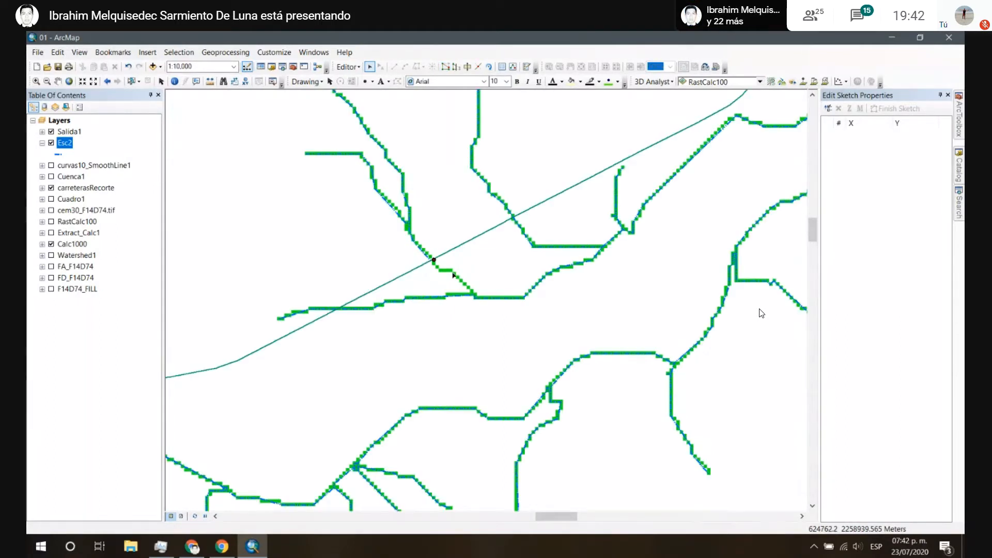
scroll(454, 275, "down", 3)
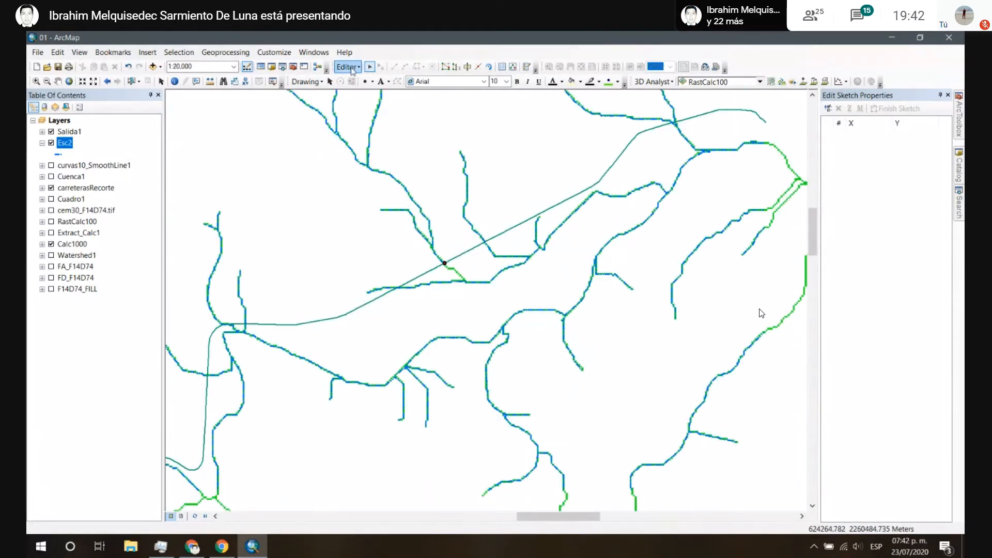
scroll(470, 278, "down", 1)
scroll(471, 277, "down", 1)
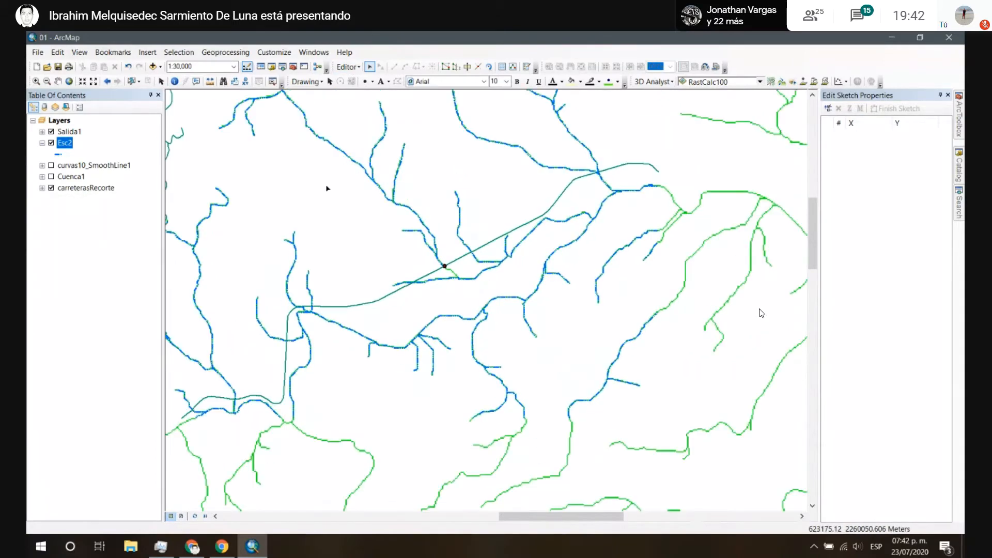
left_click_drag(329, 188, 498, 310)
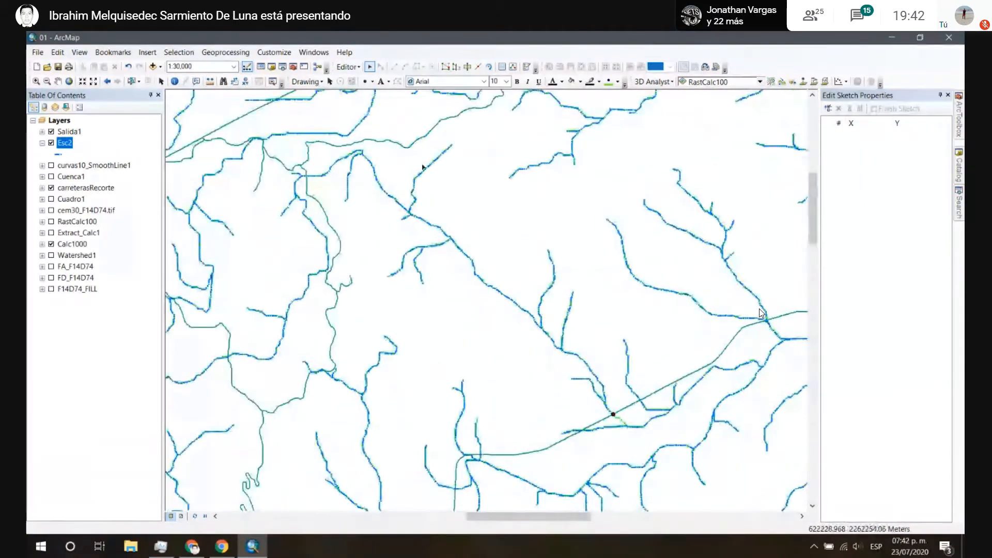
left_click(355, 69)
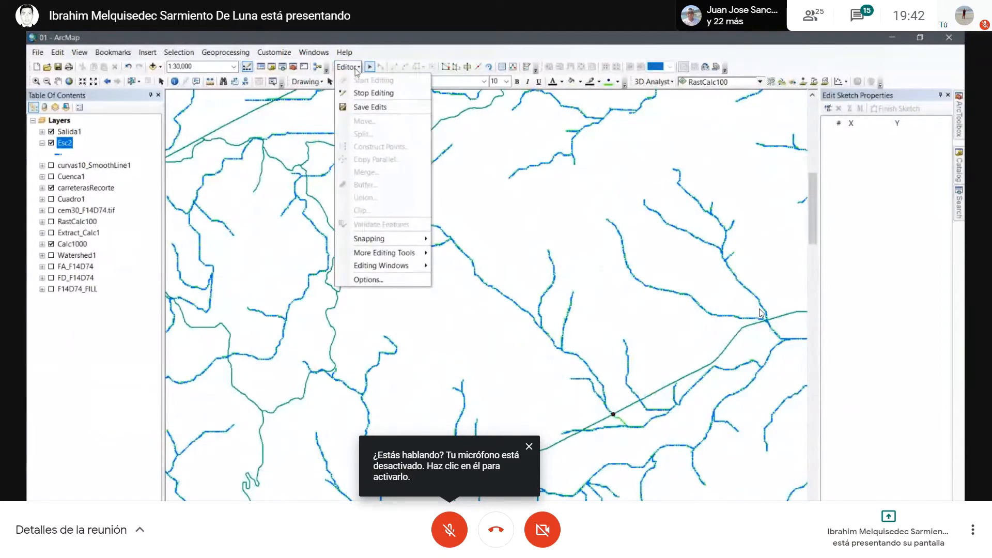
left_click(371, 109)
left_click(348, 67)
left_click(366, 97)
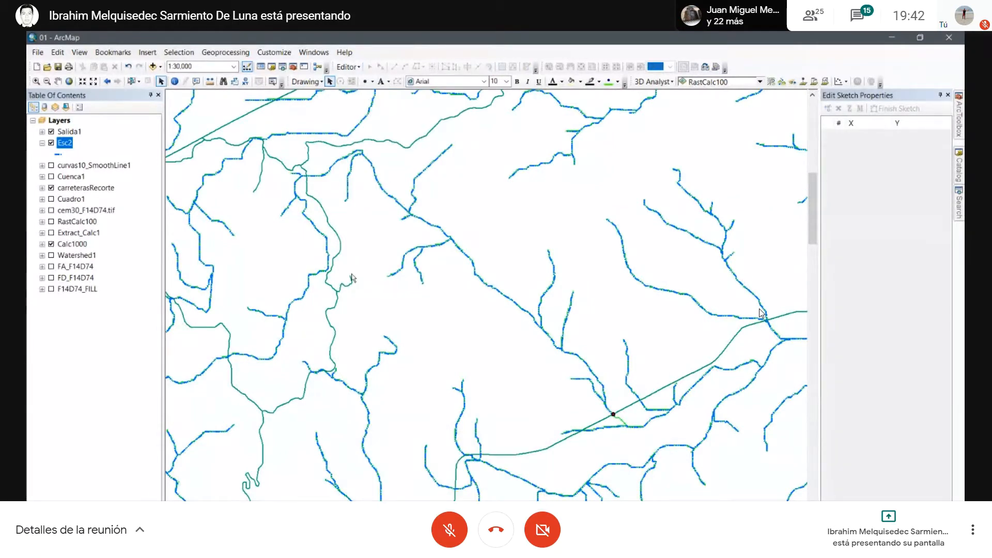
Step: Show the Cuenca1 basin layer and open the attribute table of Esc2
scroll(452, 196, "down", 2)
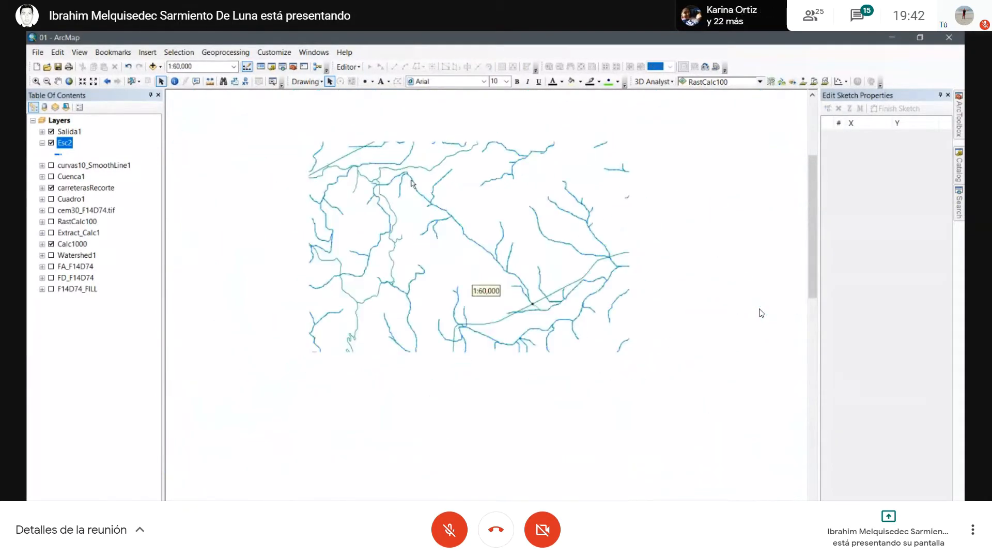
scroll(412, 183, "up", 2)
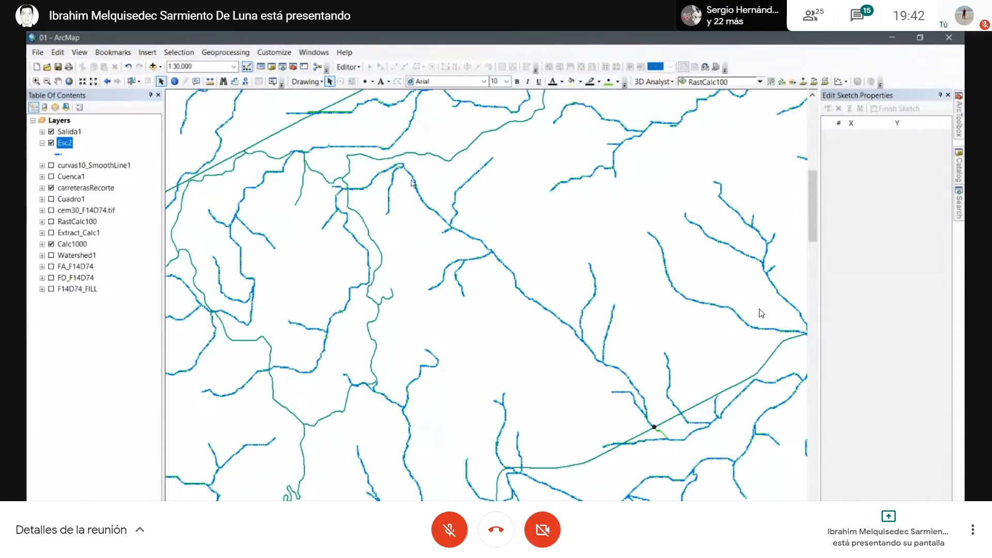
mouse_move(463, 249)
left_mouse_down()
mouse_move(553, 276)
mouse_move(474, 245)
left_mouse_up()
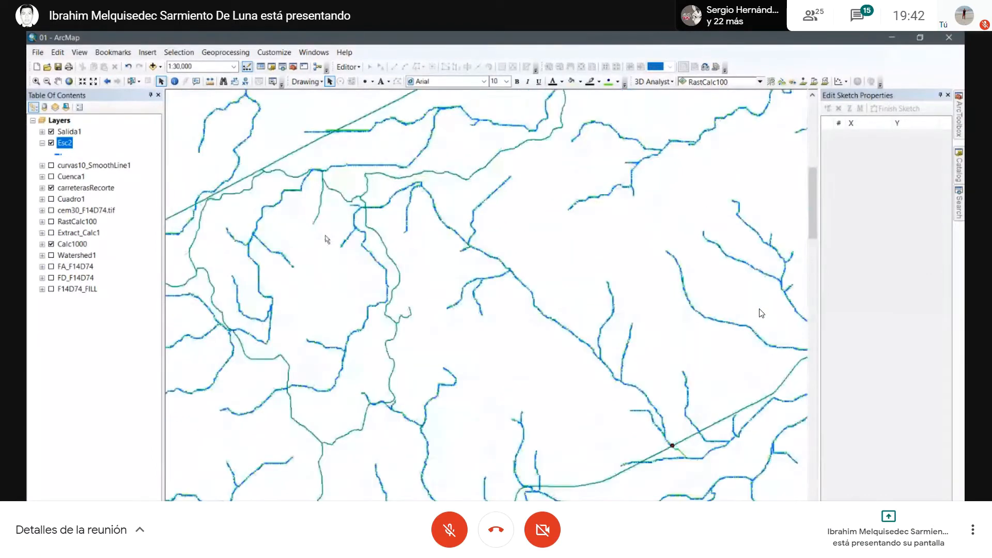
left_click(51, 176)
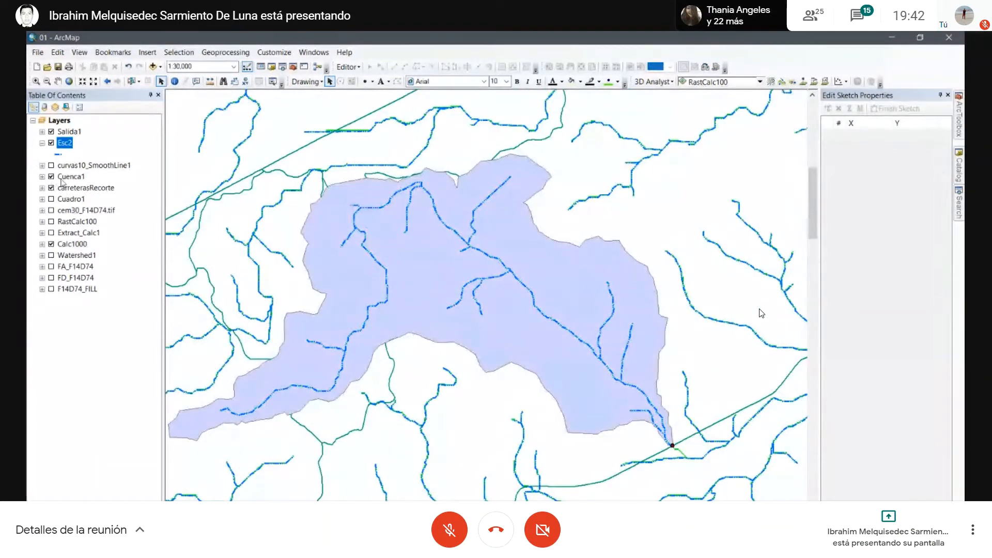
left_click(42, 143)
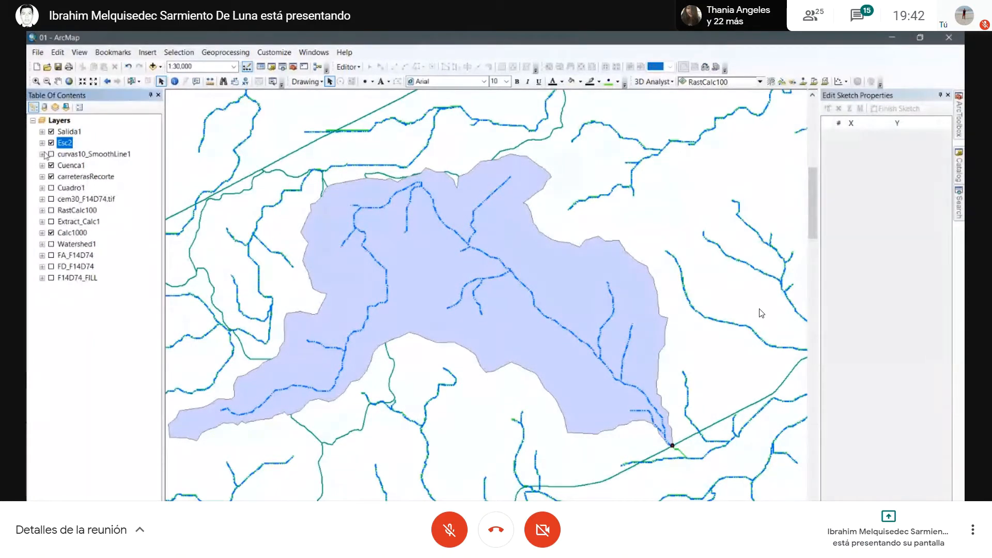
left_click(42, 144)
right_click(65, 143)
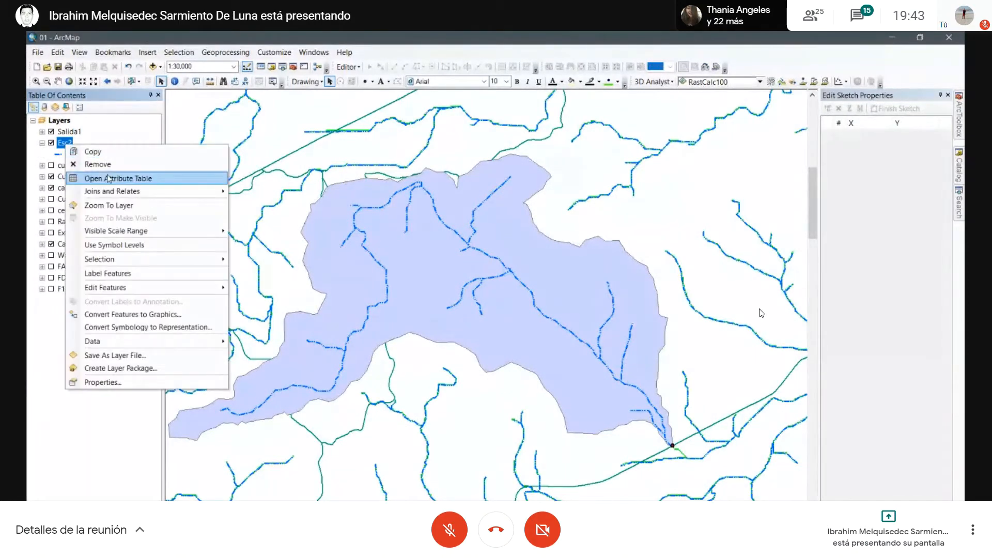
left_click(98, 178)
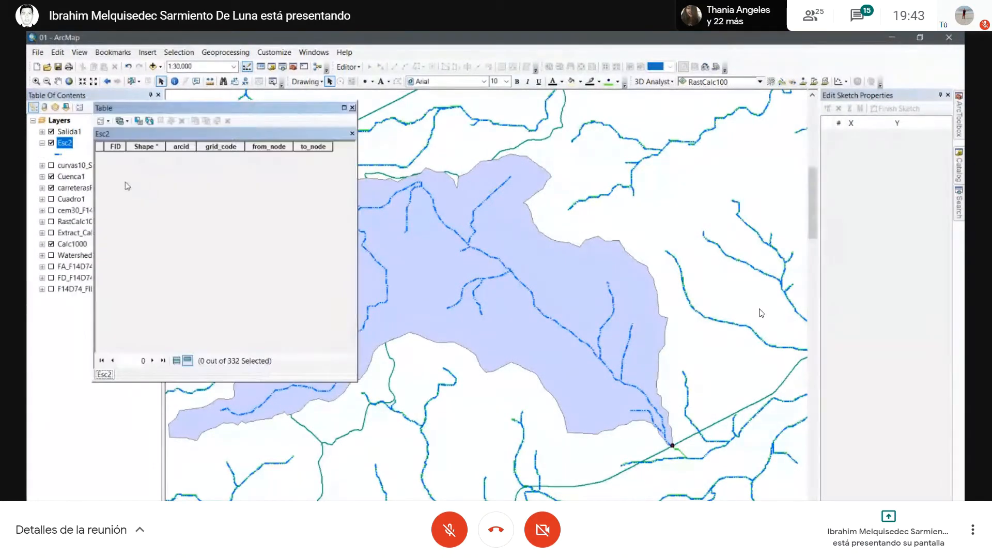
Step: Select the merged main channel to check its record in the Esc2 table, clear the selection and list all records
left_click(131, 81)
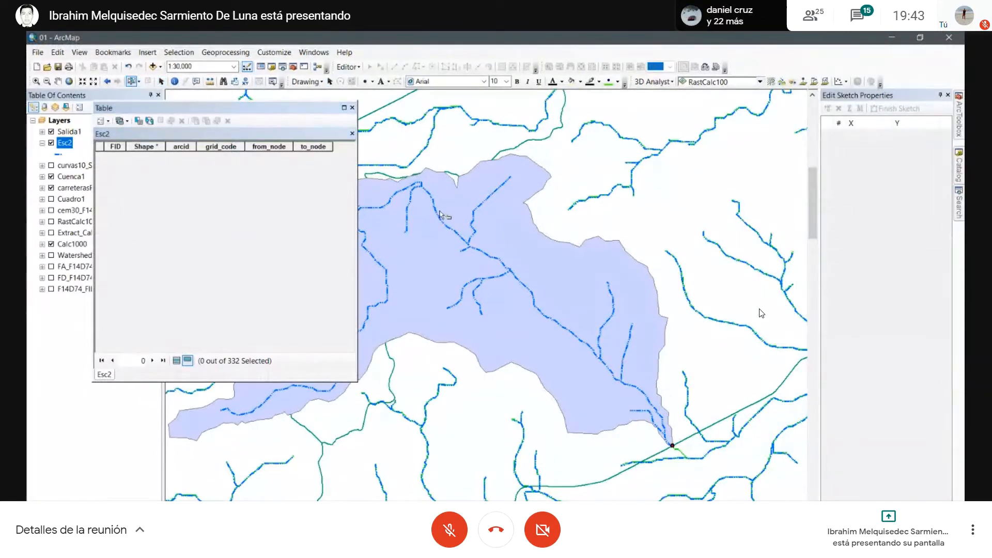
left_click(437, 224)
left_click_drag(437, 225, 644, 218)
scroll(643, 218, "up", 4)
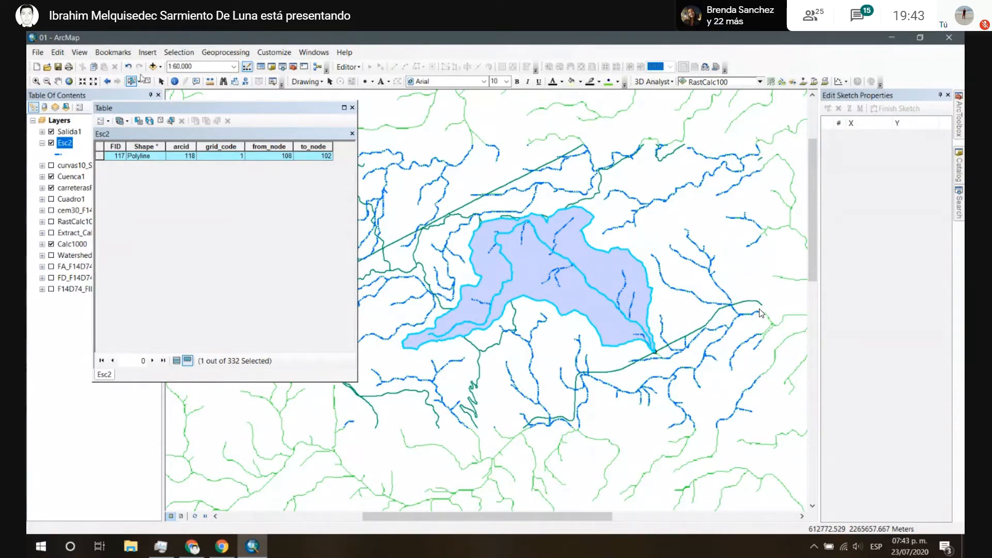
left_click(147, 82)
left_click(176, 360)
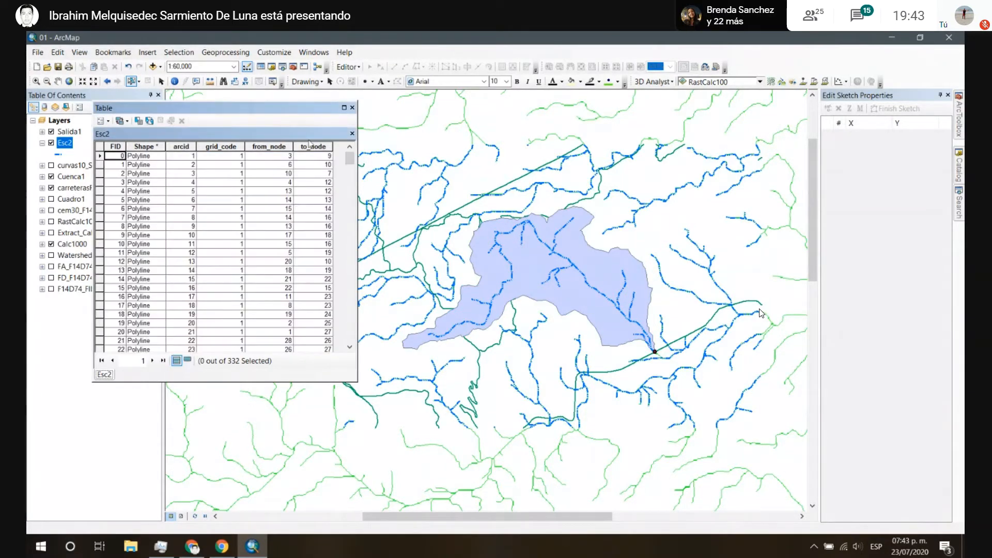
left_click_drag(361, 132, 522, 155)
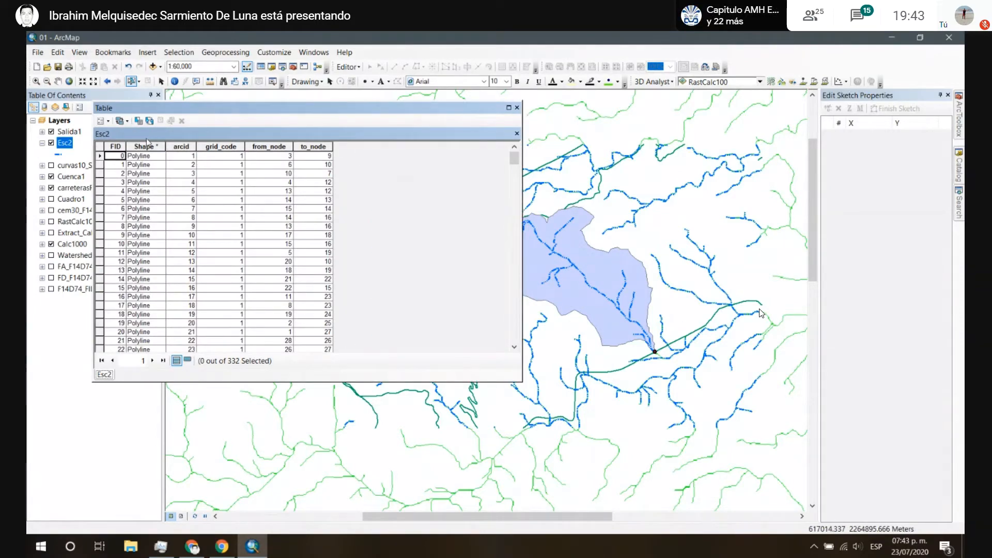
Step: Add a field named Longitu of type Double to the Esc2 attribute table and select its column
left_click(109, 122)
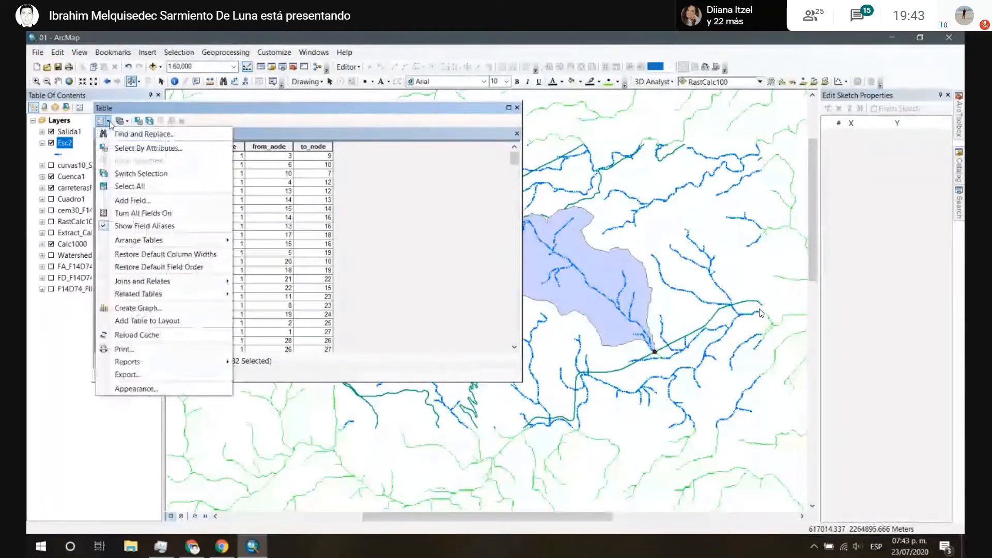
left_click(133, 200)
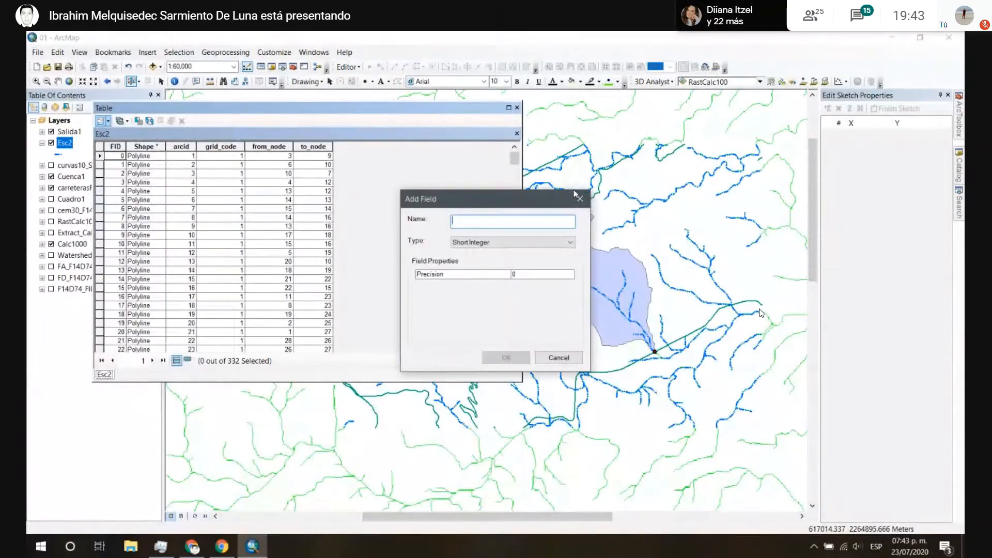
left_click(524, 246)
left_click(487, 275)
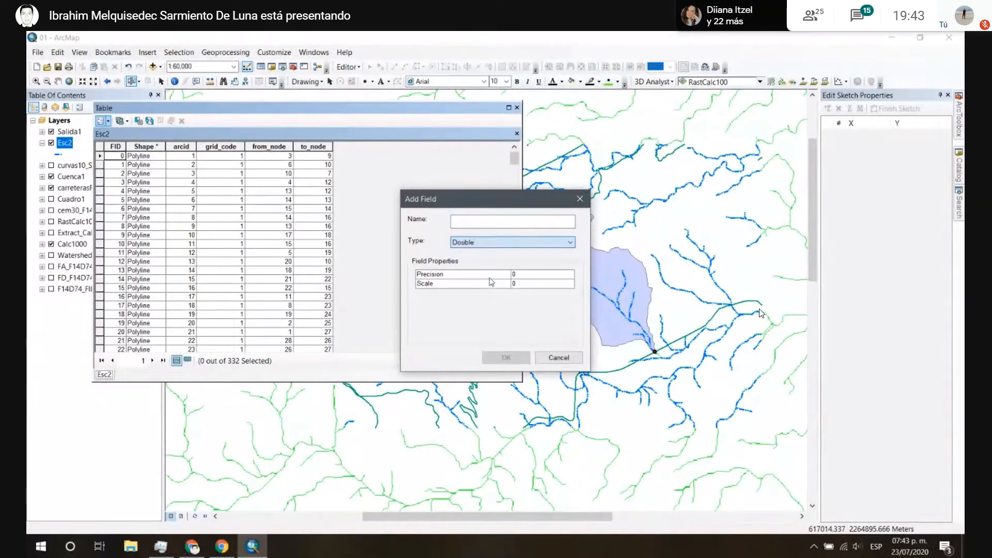
left_click(479, 224)
type("Lo")
type("o")
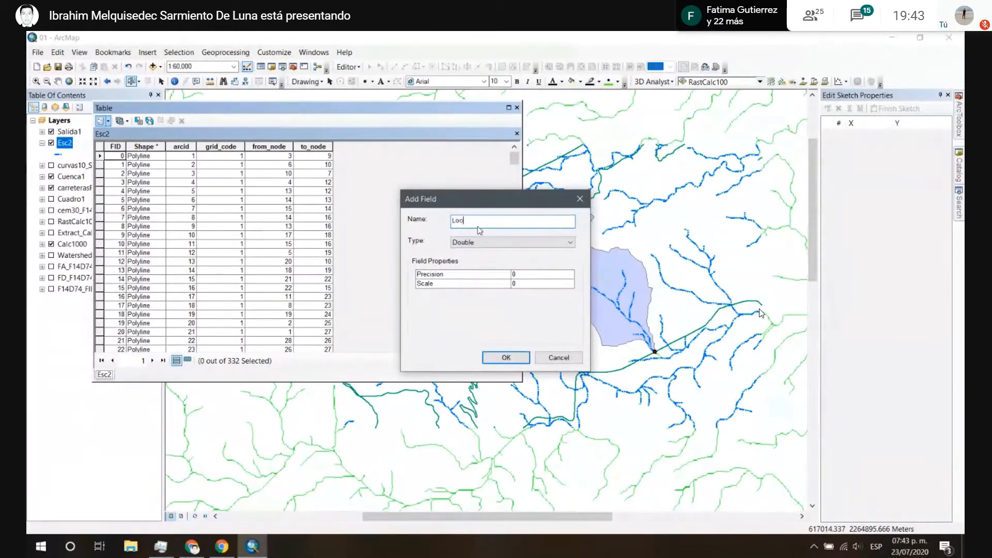
type("gitu")
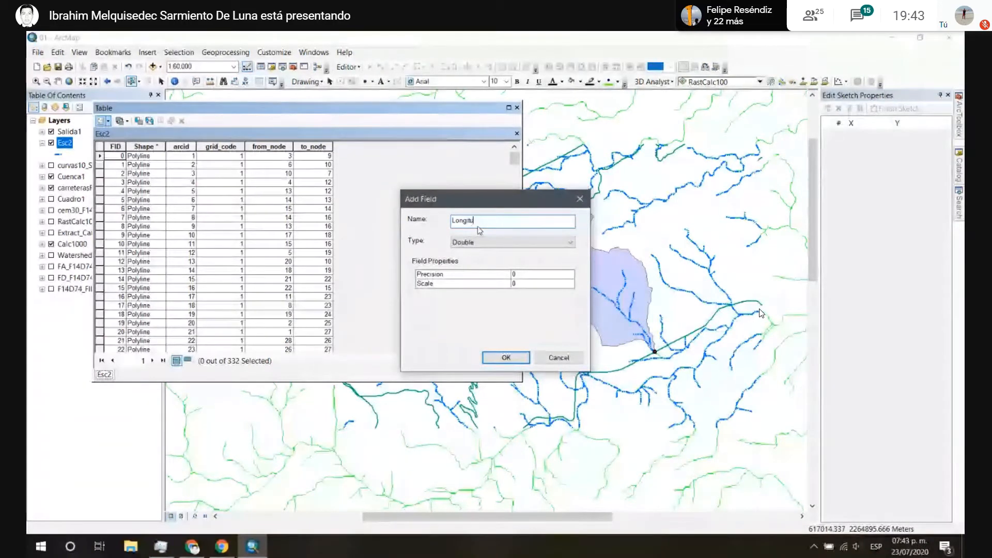
left_click(506, 357)
left_click(385, 147)
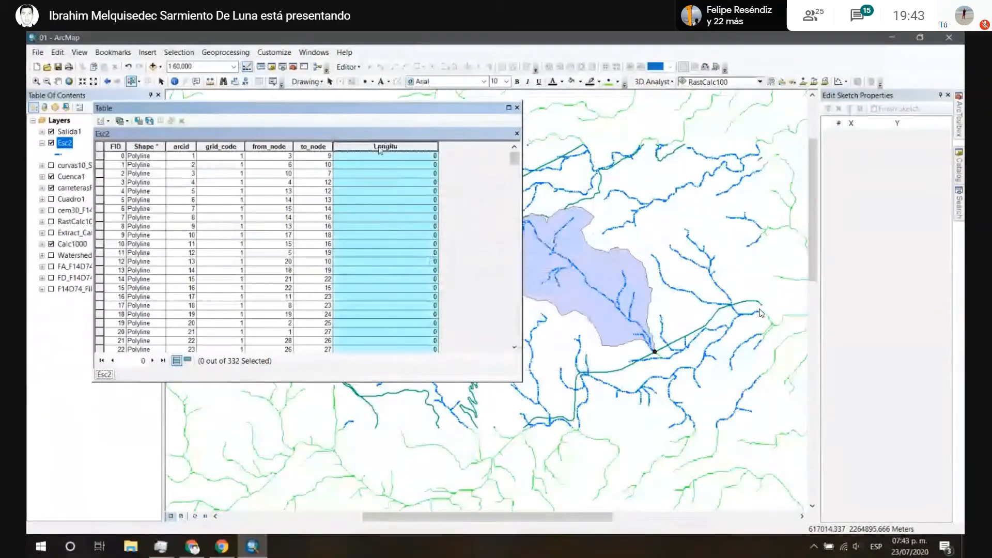
Step: Calculate the Length geometry of all Esc2 records into the Longitu field in kilometers, using the data source's coordinate system and suppressing future warnings
right_click(381, 148)
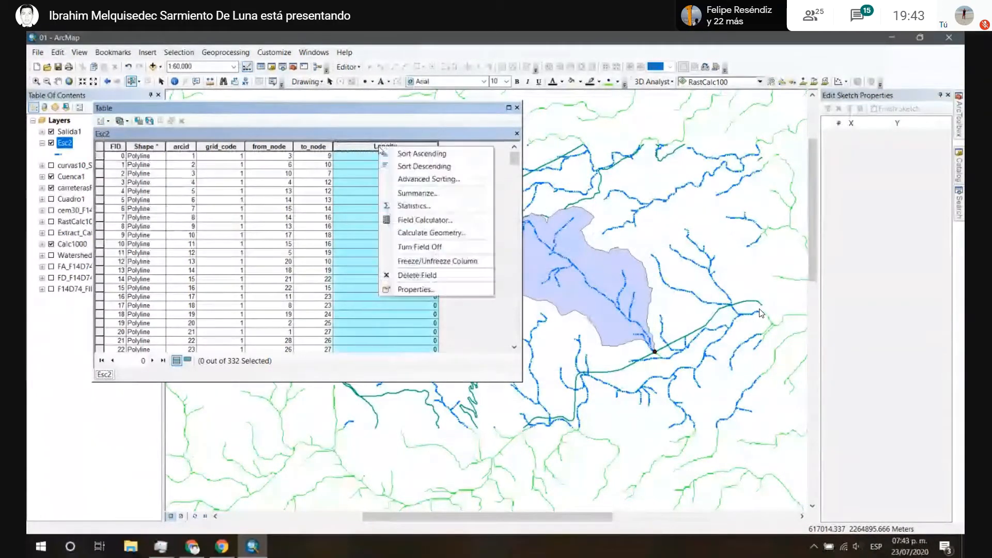
left_click(458, 235)
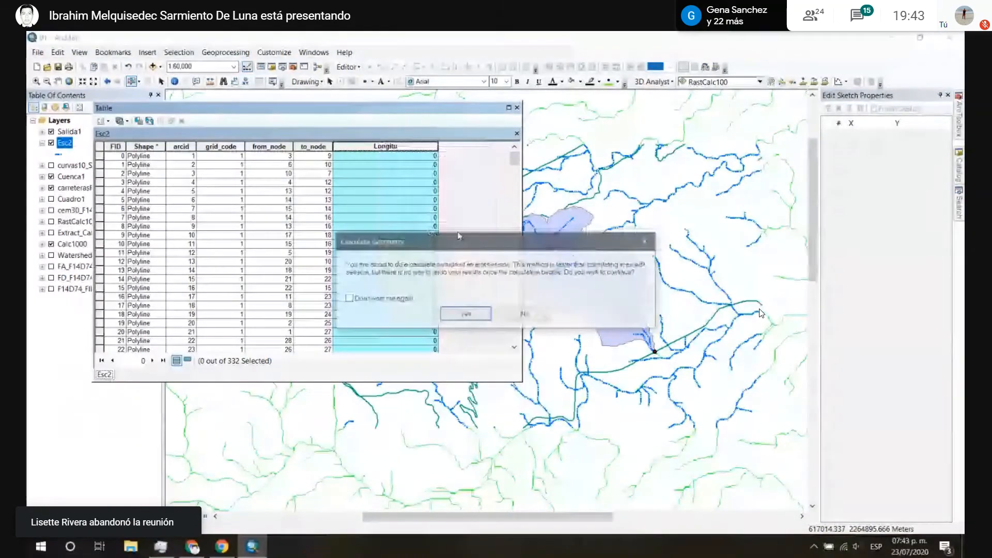
left_click(460, 314)
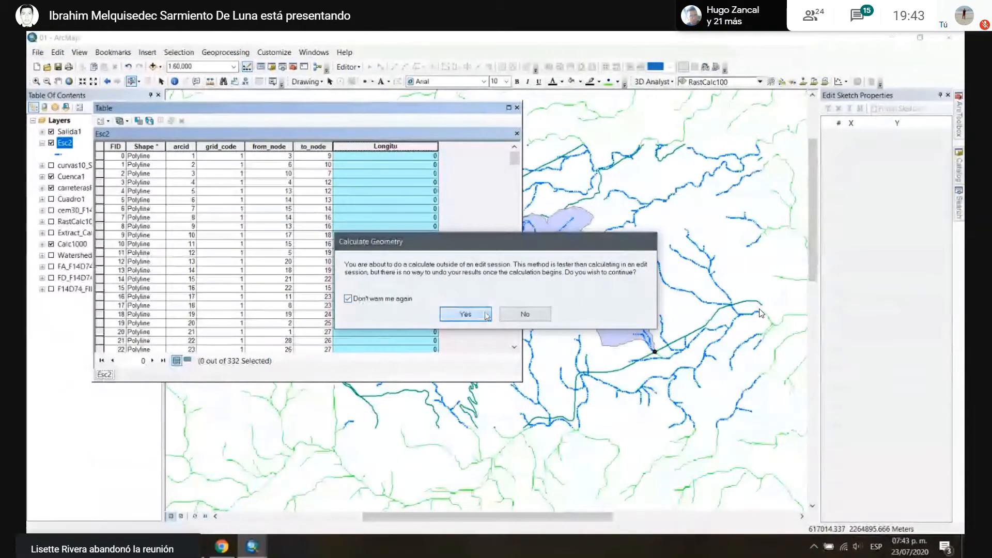
left_click(468, 222)
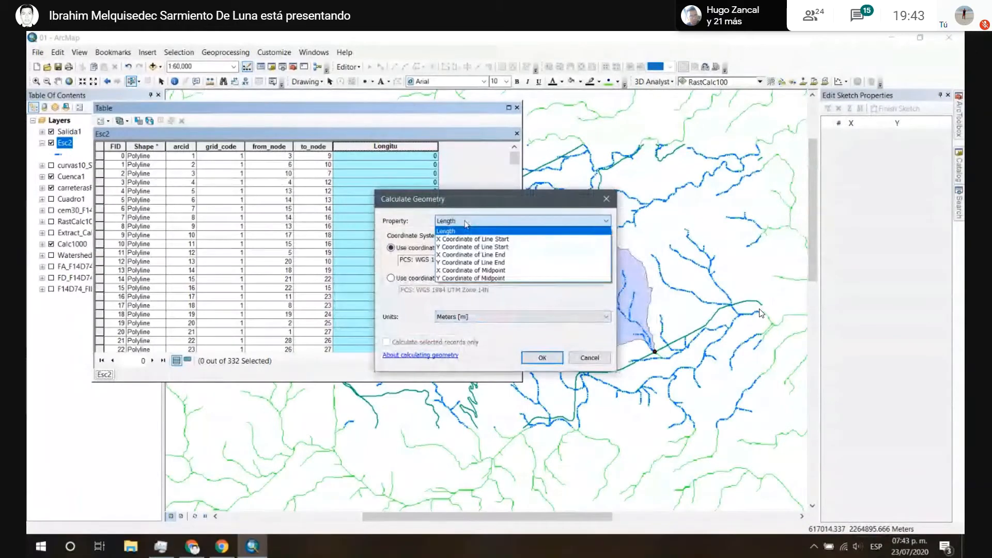
left_click(467, 225)
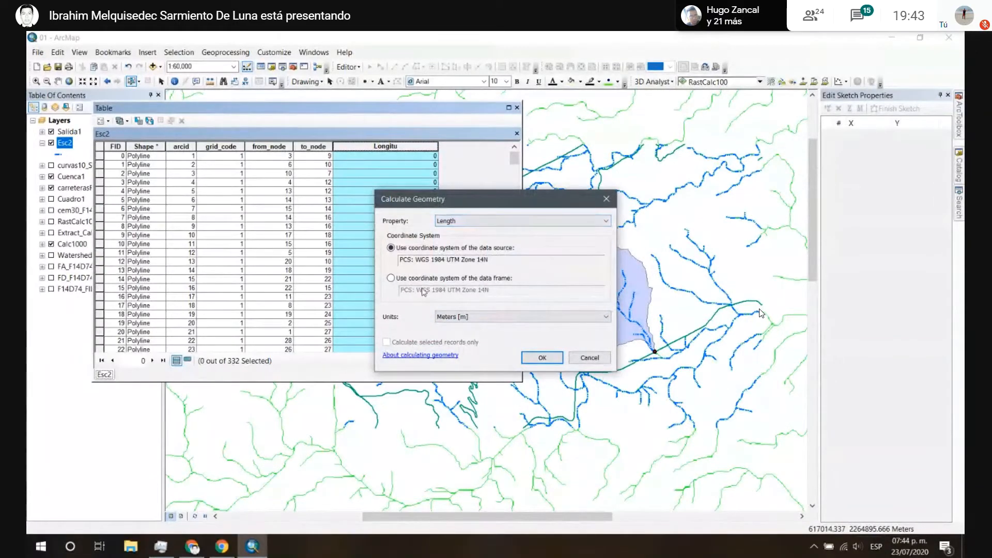
left_click(465, 319)
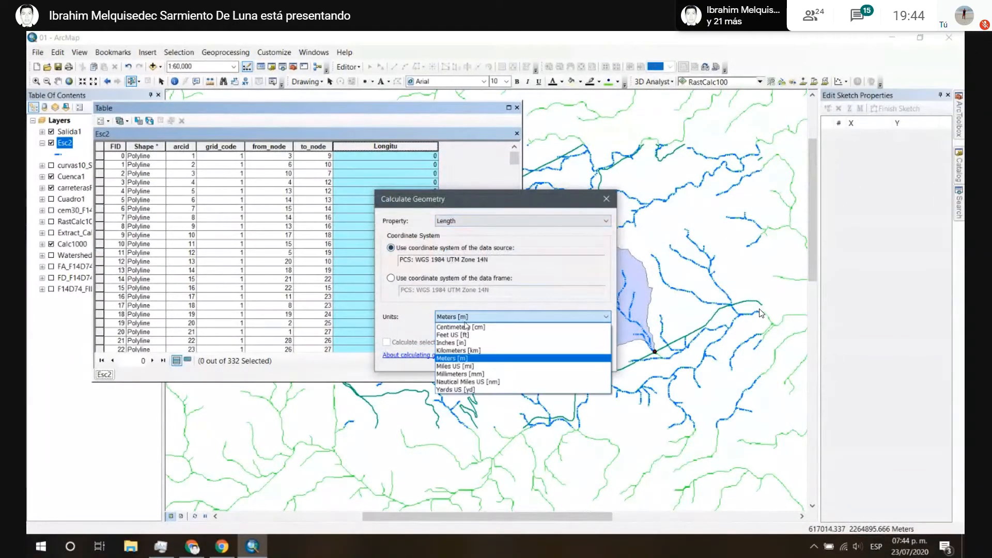
left_click(472, 351)
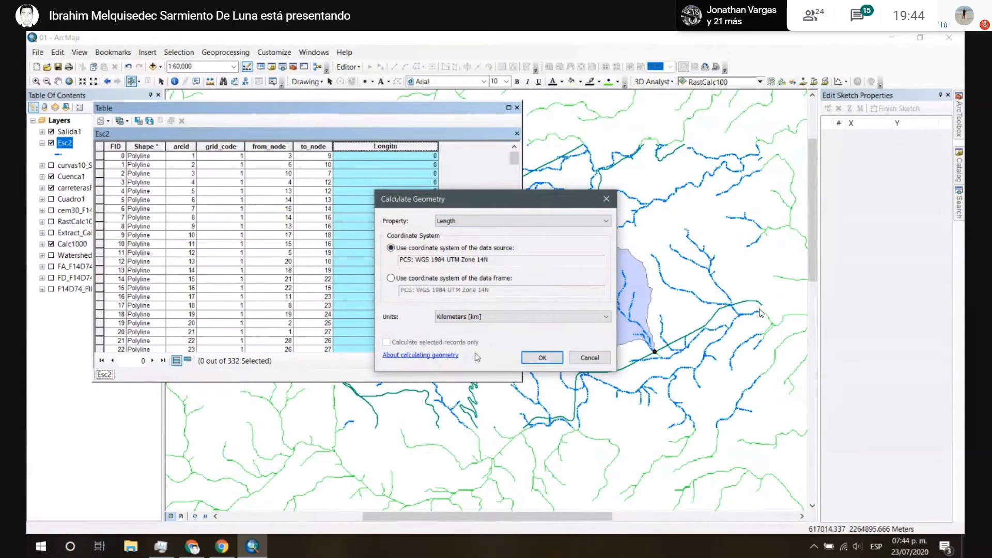
left_click(544, 359)
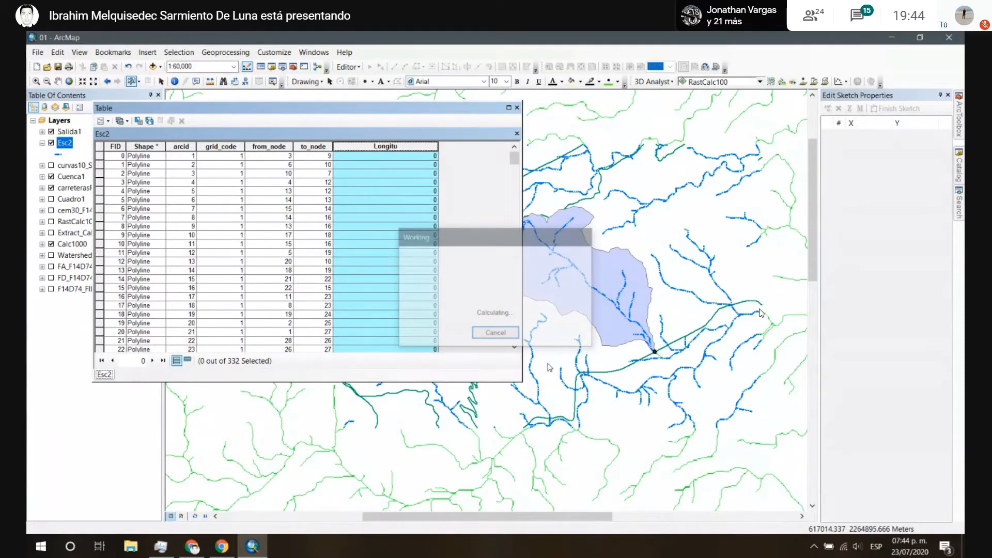
left_click(421, 185)
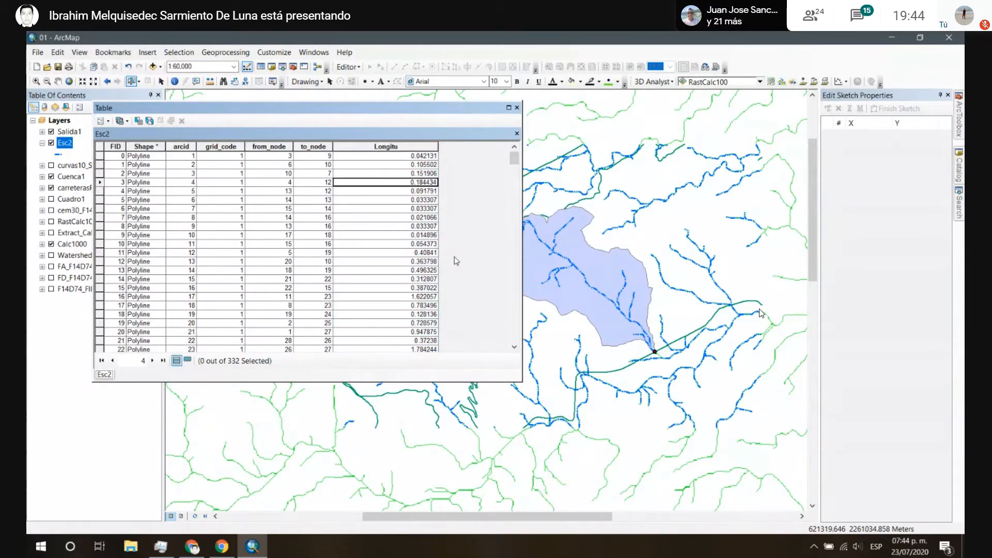
Step: Select the main channel inside the basin on the map, check its length in the selected records, and list all records again
mouse_move(515, 158)
left_mouse_down()
mouse_move(515, 337)
mouse_move(514, 161)
mouse_move(530, 154)
left_mouse_up()
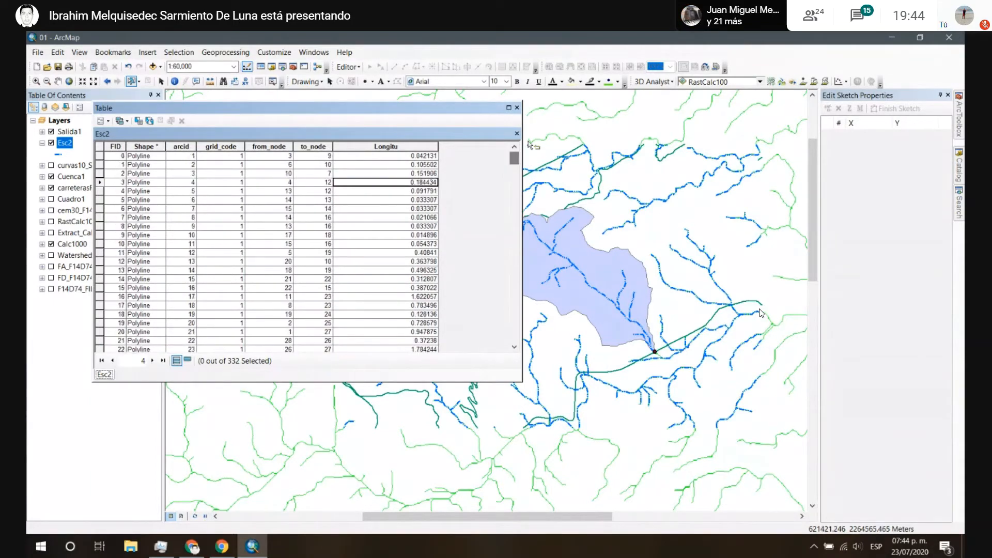
left_click(561, 260)
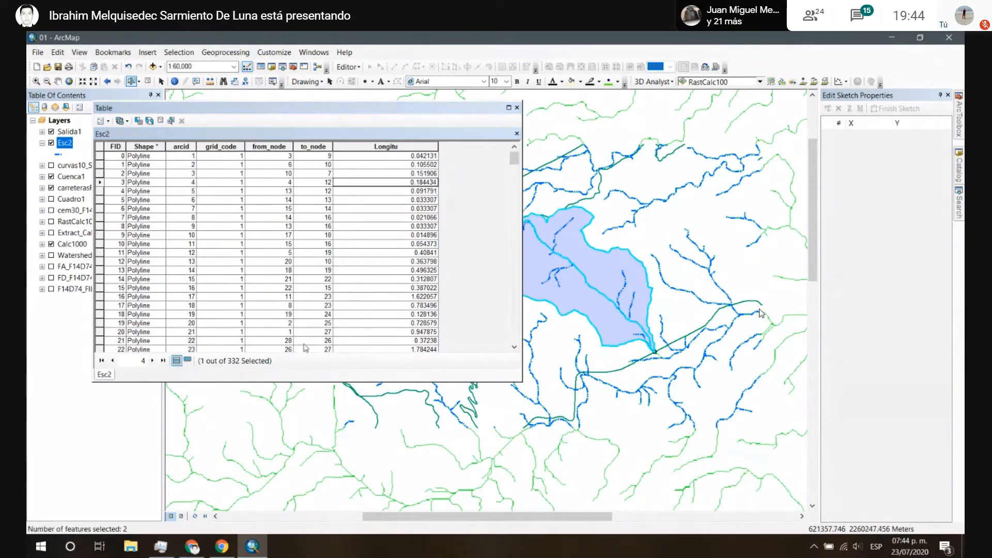
left_click_drag(600, 281, 649, 278)
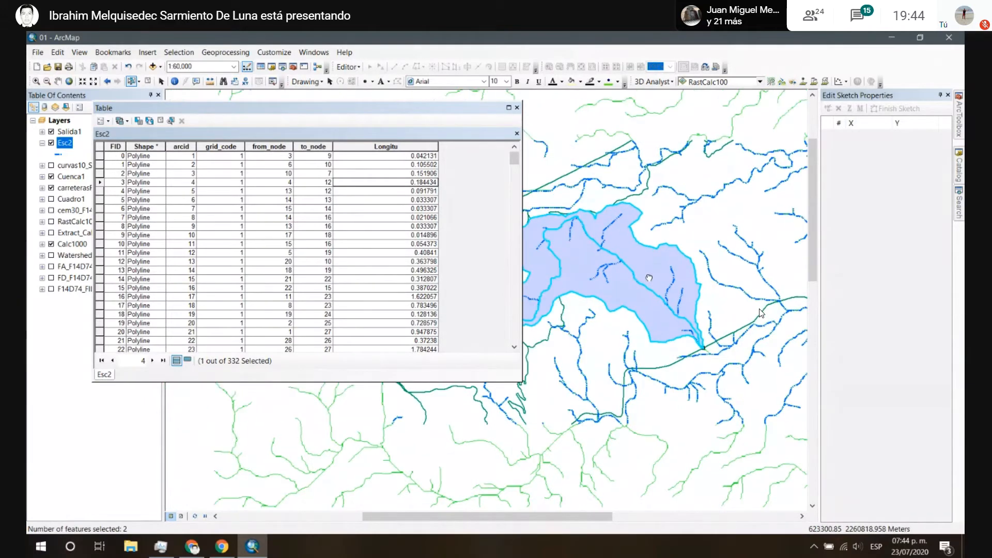
left_click(187, 360)
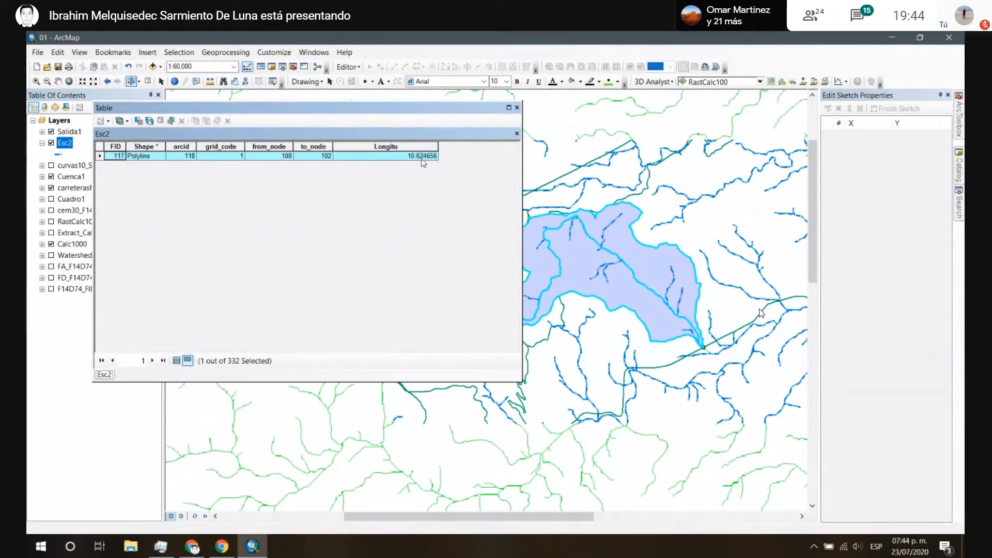
left_click(177, 361)
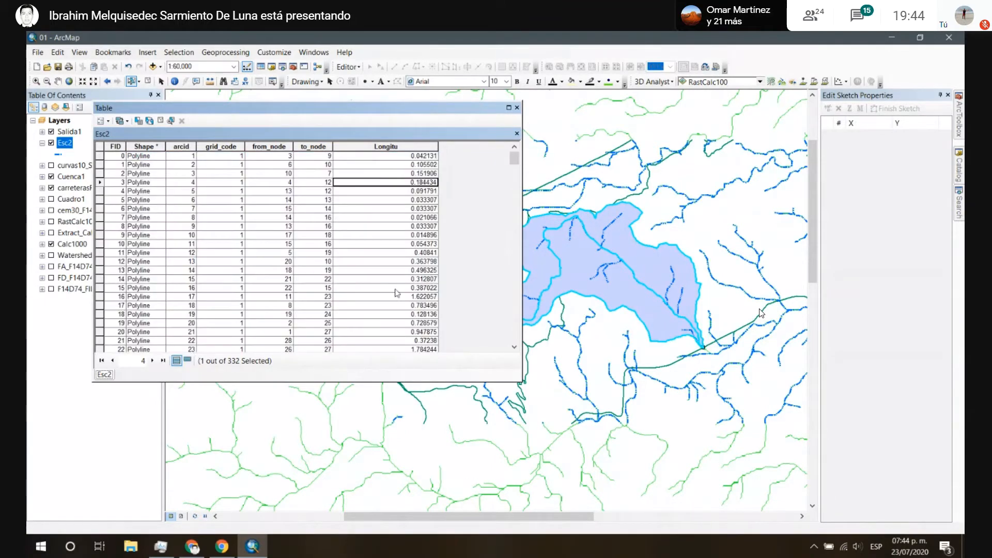
Step: Set the number format of the Longitu field to 4 decimal places
left_click(431, 146)
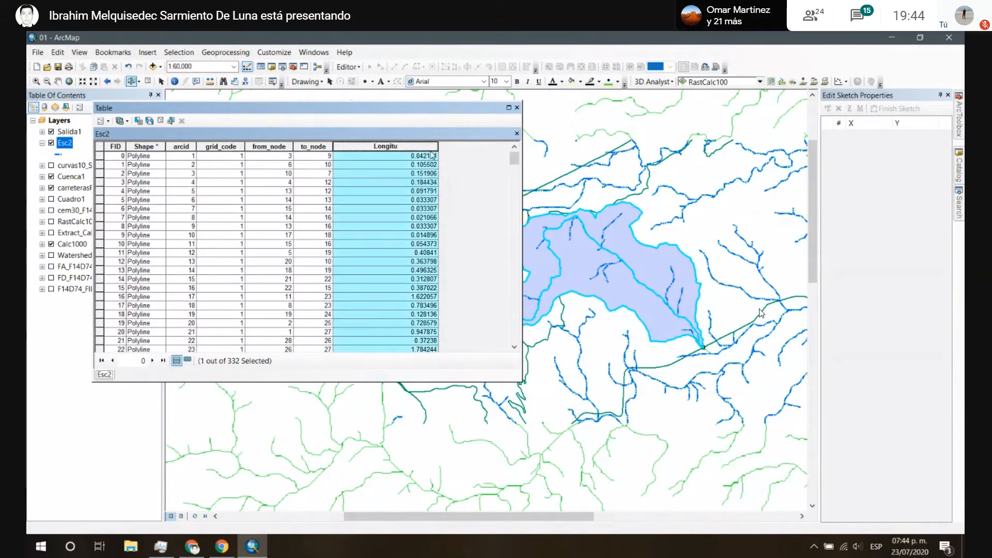
right_click(433, 149)
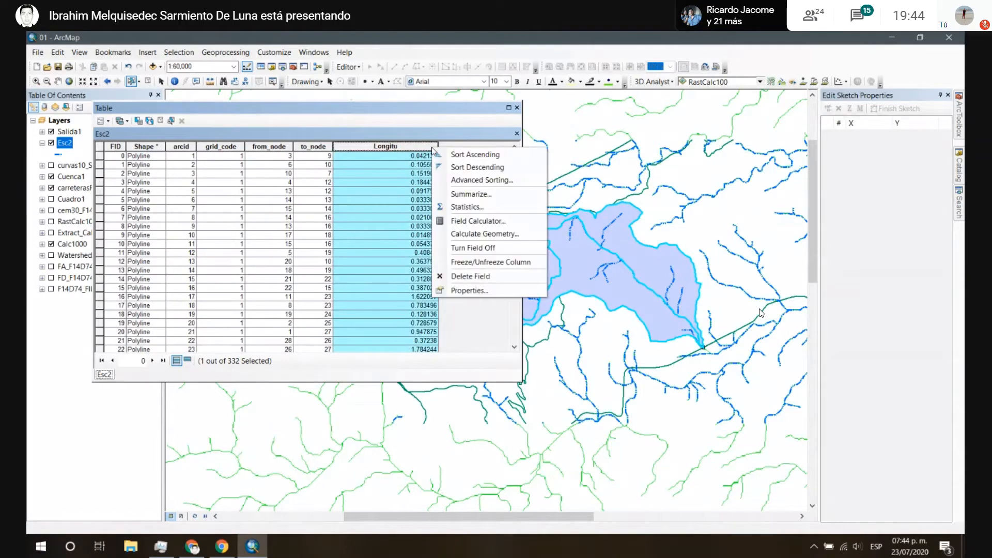
left_click(465, 290)
left_click_drag(471, 164, 345, 184)
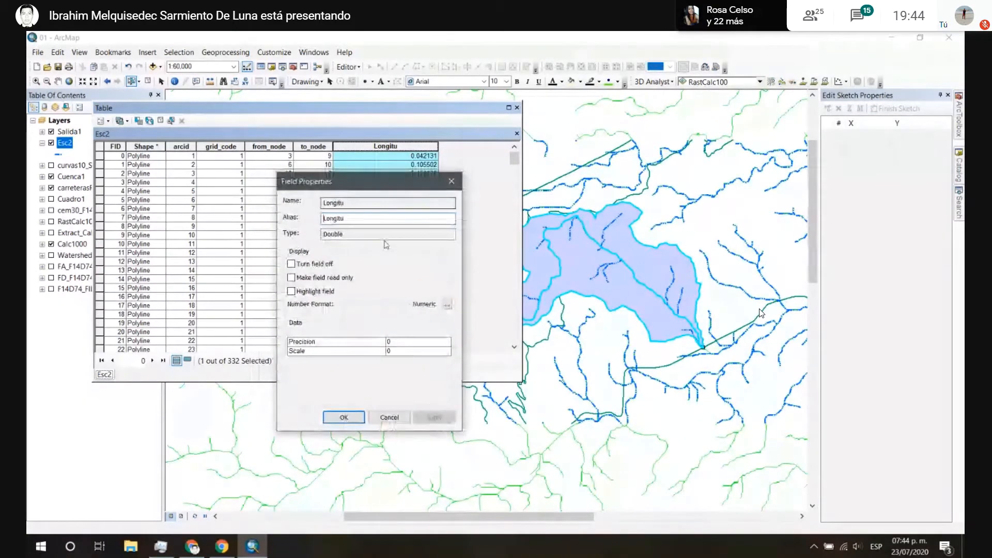
left_click(447, 305)
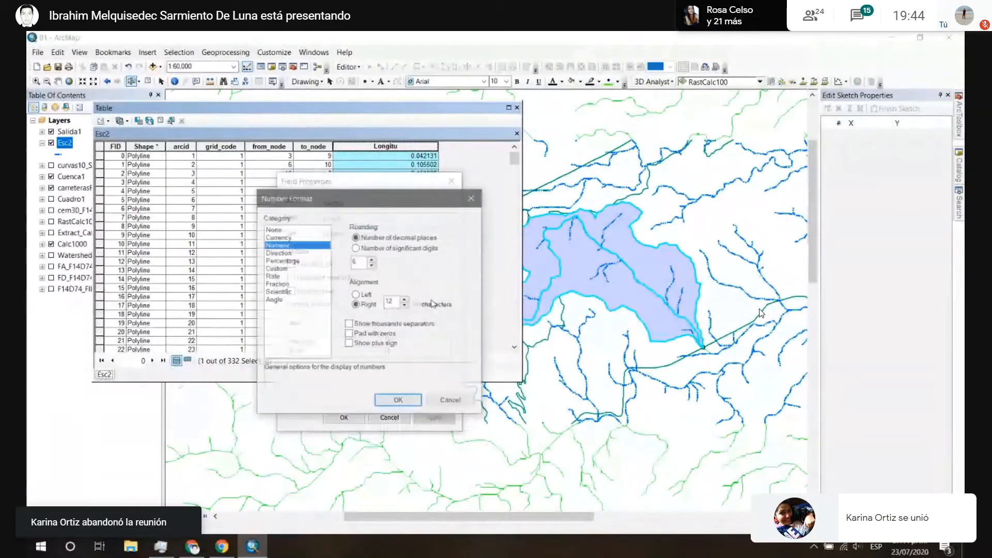
double_click(355, 261)
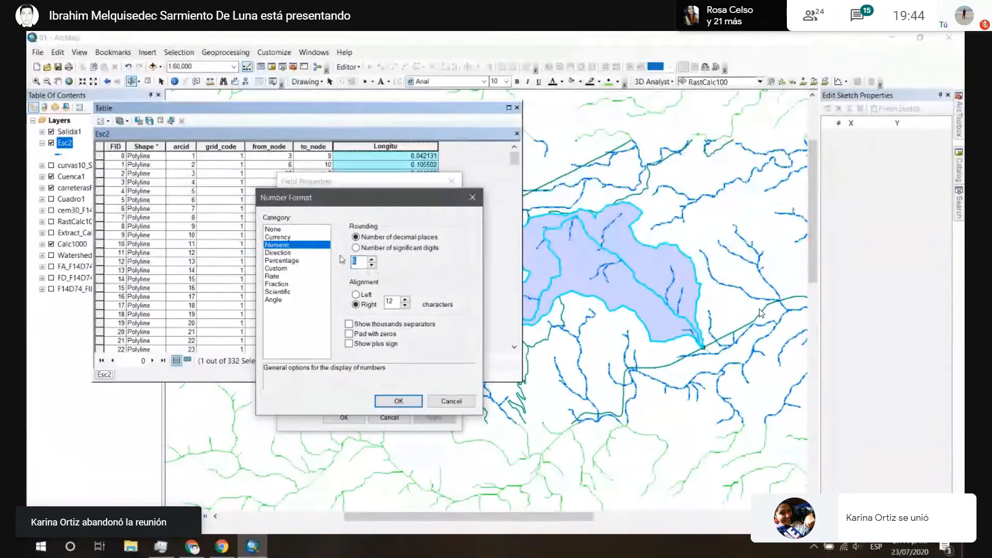
type("4")
left_click(399, 403)
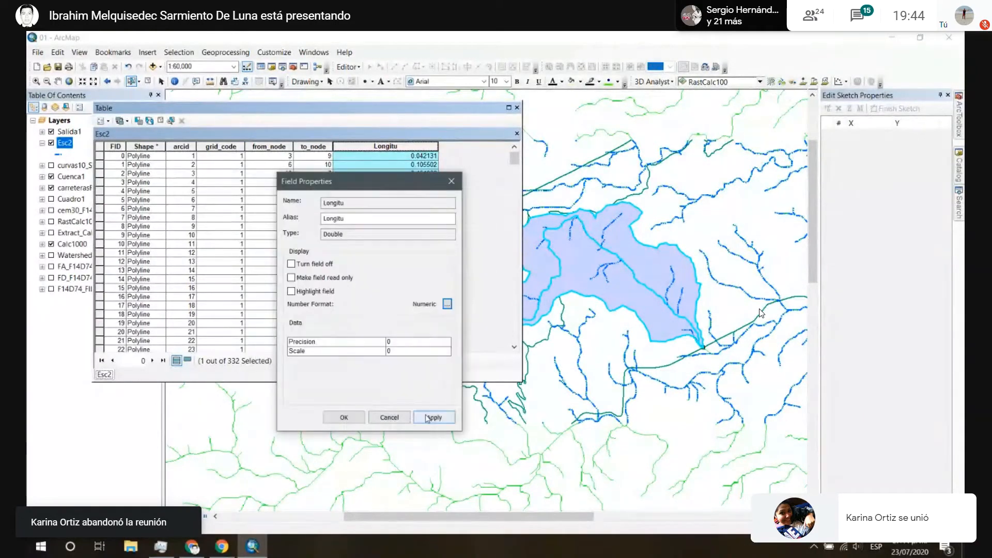
left_click(344, 418)
left_click(463, 199)
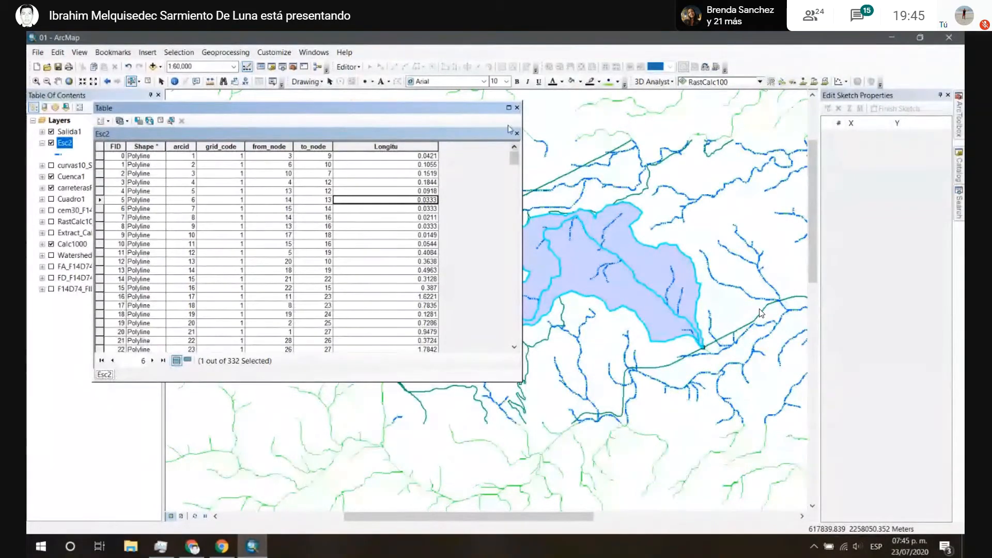
Step: Close the Esc2 attribute table and clear the feature selection on the map
left_click_drag(465, 135, 312, 129)
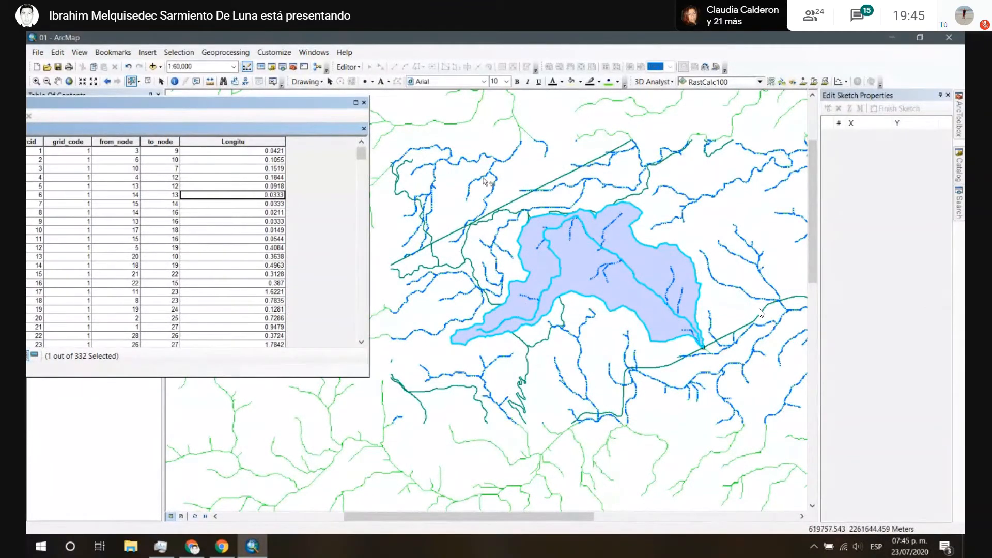
left_click(364, 103)
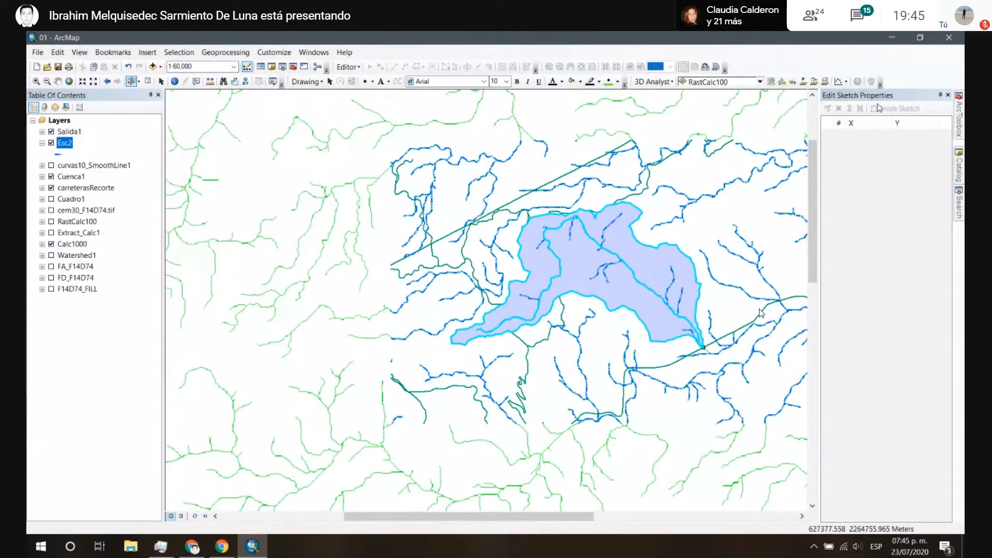
left_click_drag(569, 163, 450, 175)
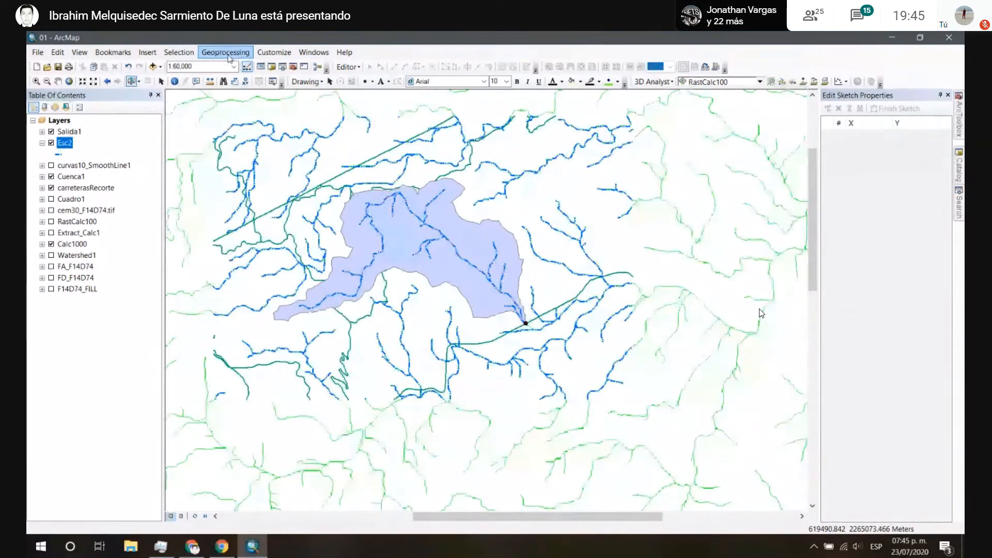
Step: Set up a Clip of Esc2 by Cuenca1 with the output saved as EscCuenca in the ArcGIS folder
left_click(230, 53)
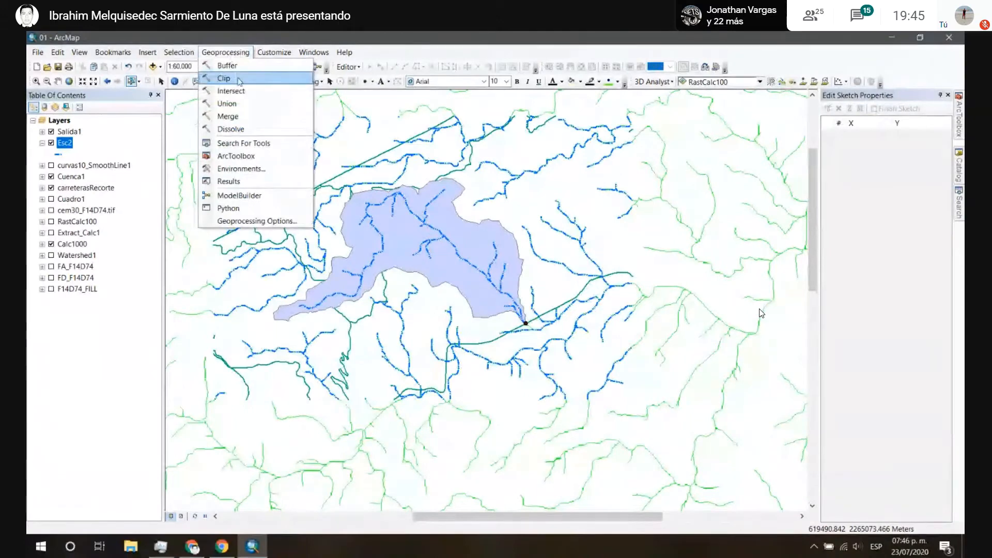
left_click(241, 79)
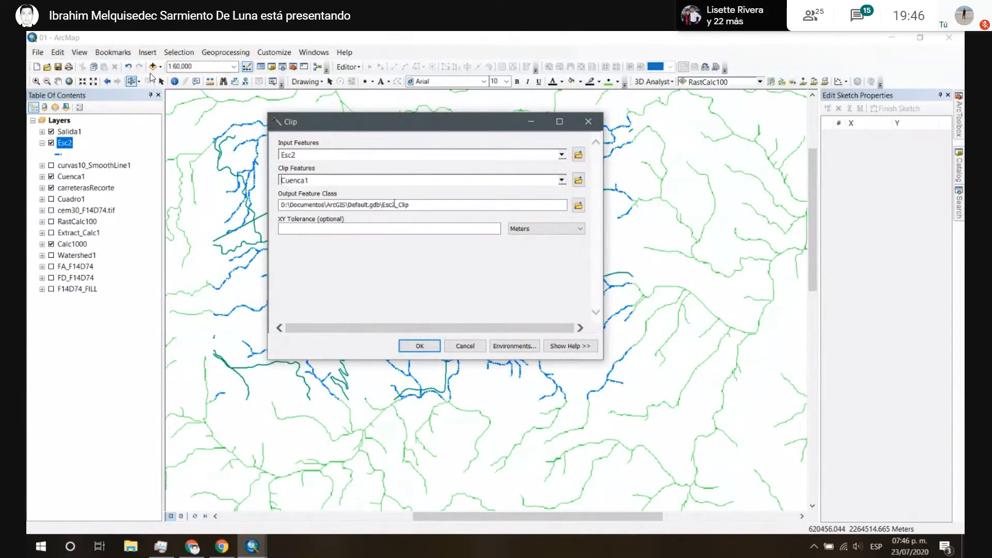
left_click(577, 206)
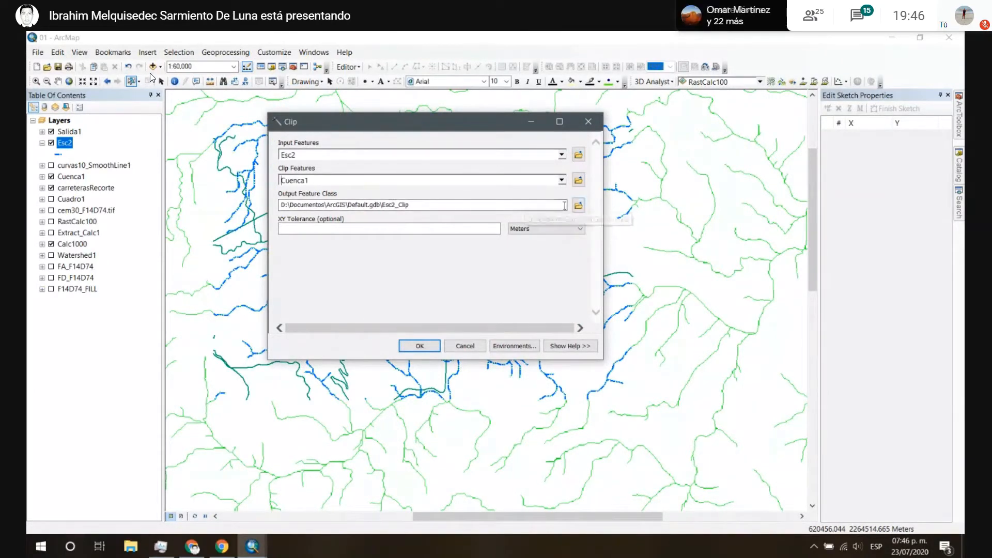
left_click(462, 163)
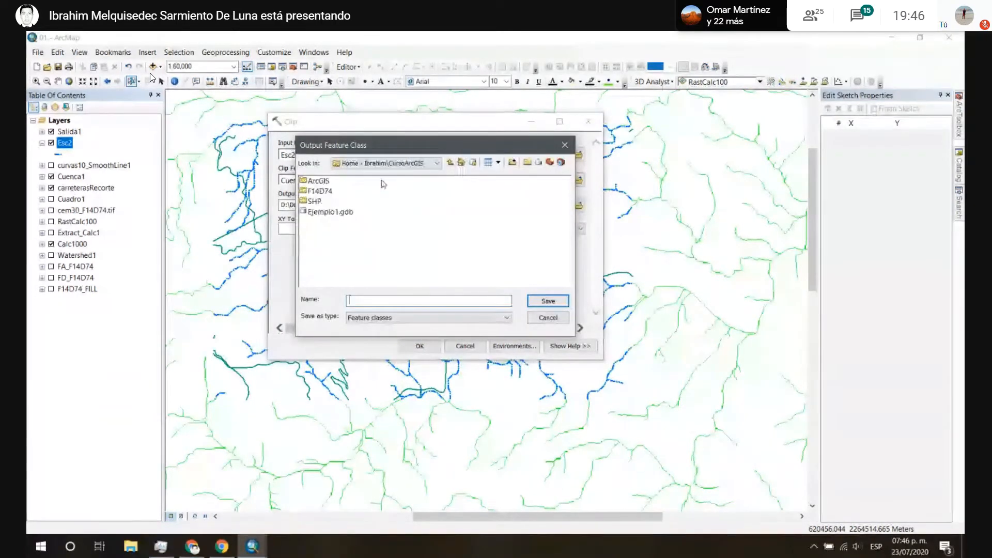
double_click(319, 181)
left_click(376, 302)
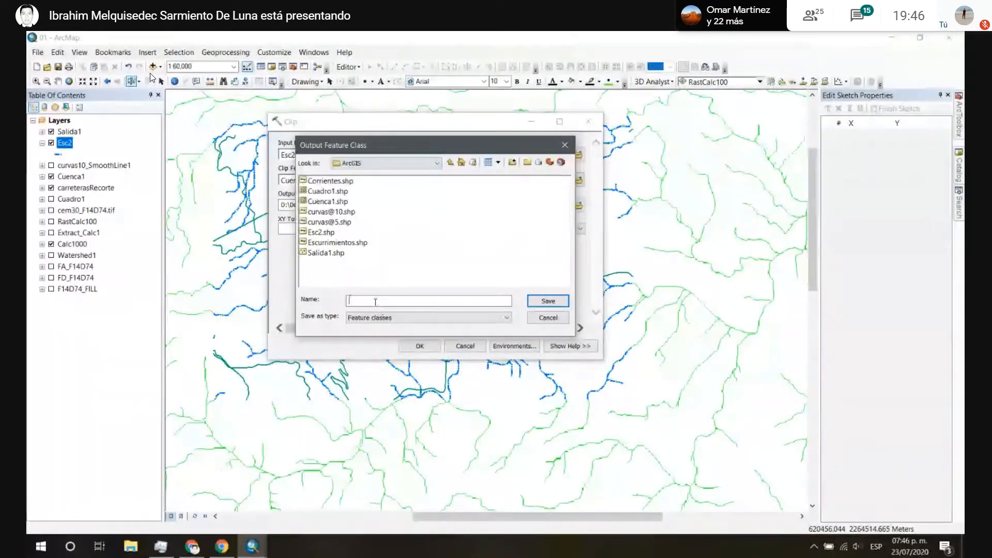
type("EscCuenca")
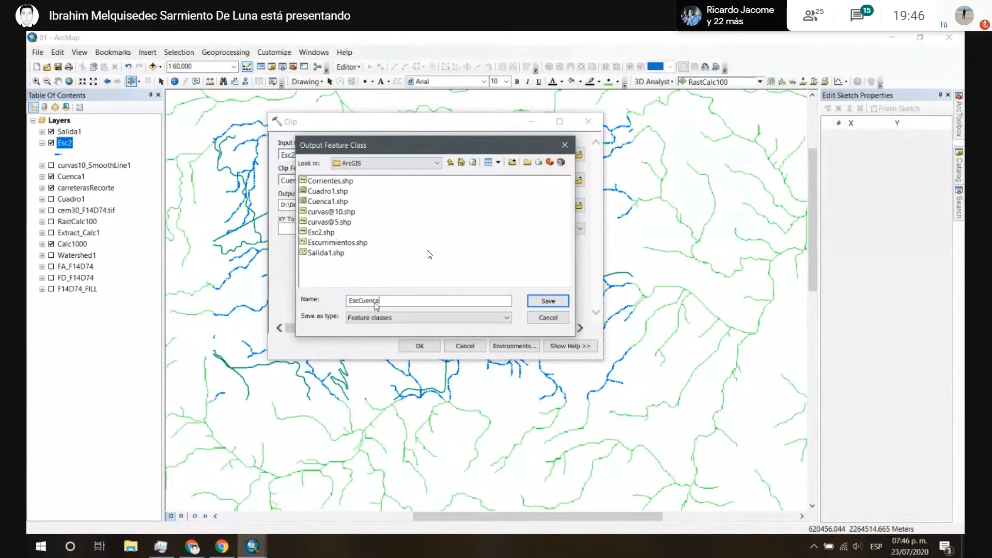
key("Return")
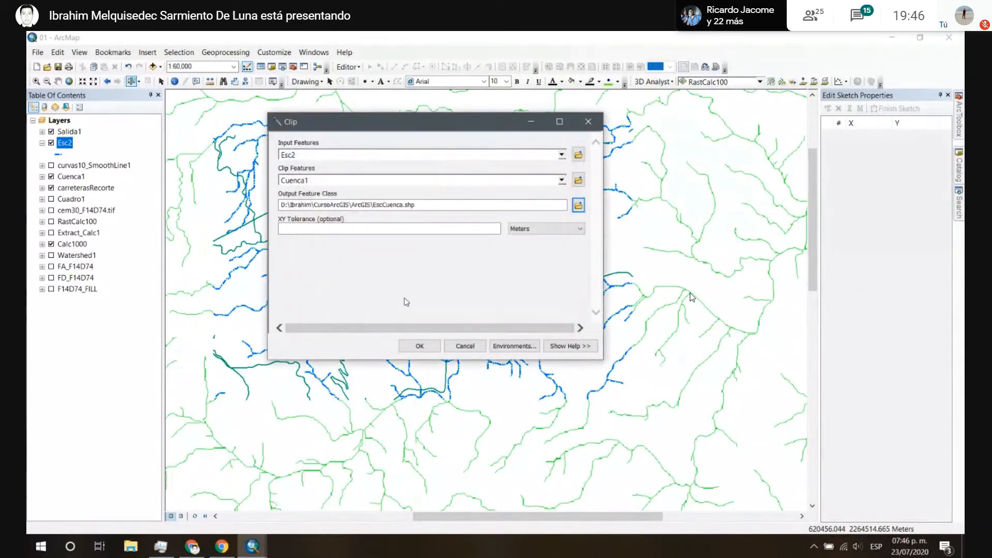
Step: Set the Clip's output coordinate system to WGS 1984 UTM Zone 14N and run the clip
left_click(515, 345)
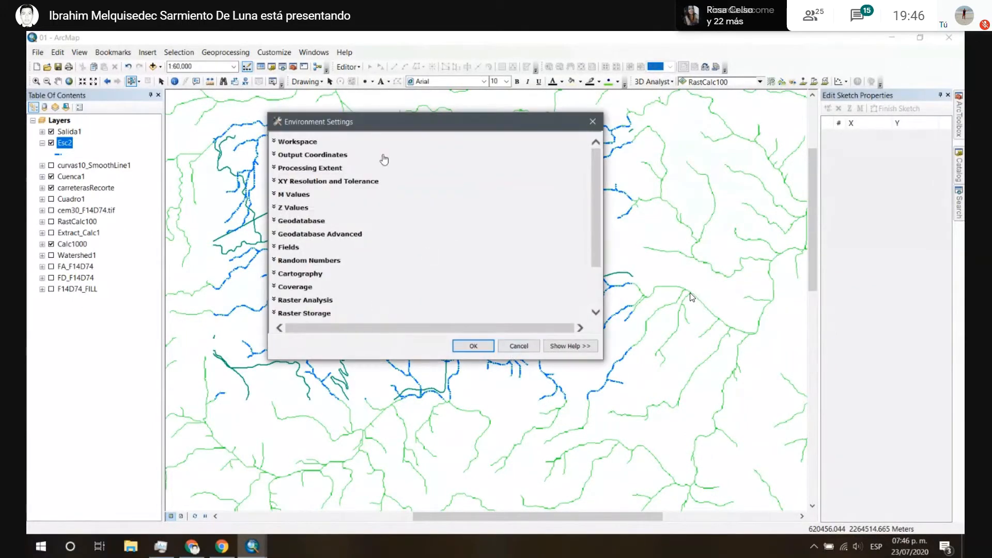
left_click(311, 155)
left_click(336, 178)
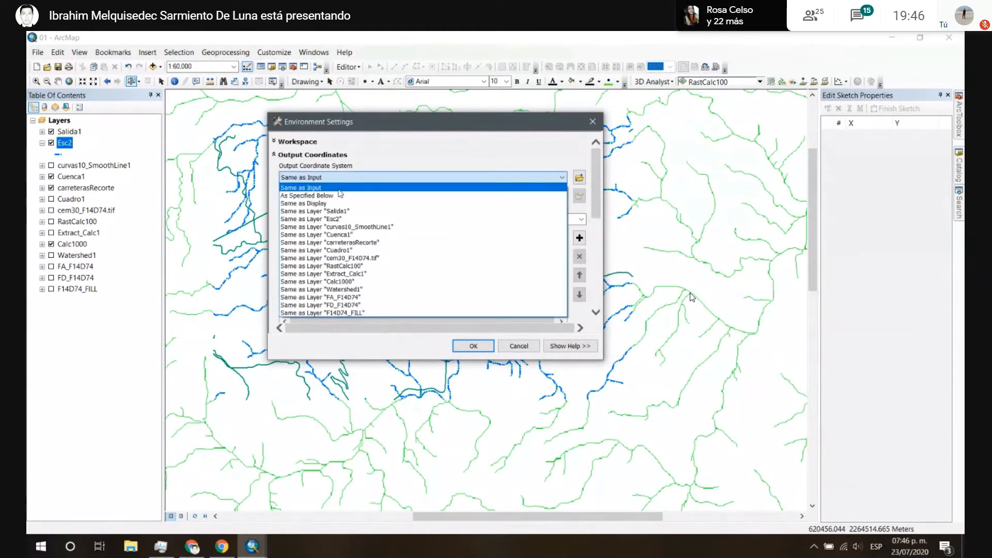
left_click(481, 195)
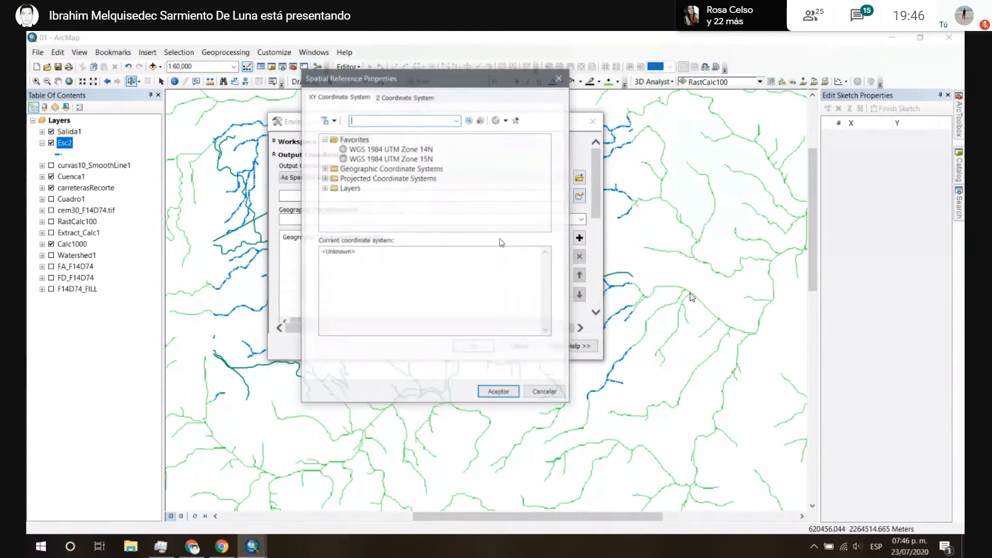
left_click(580, 195)
left_click(421, 149)
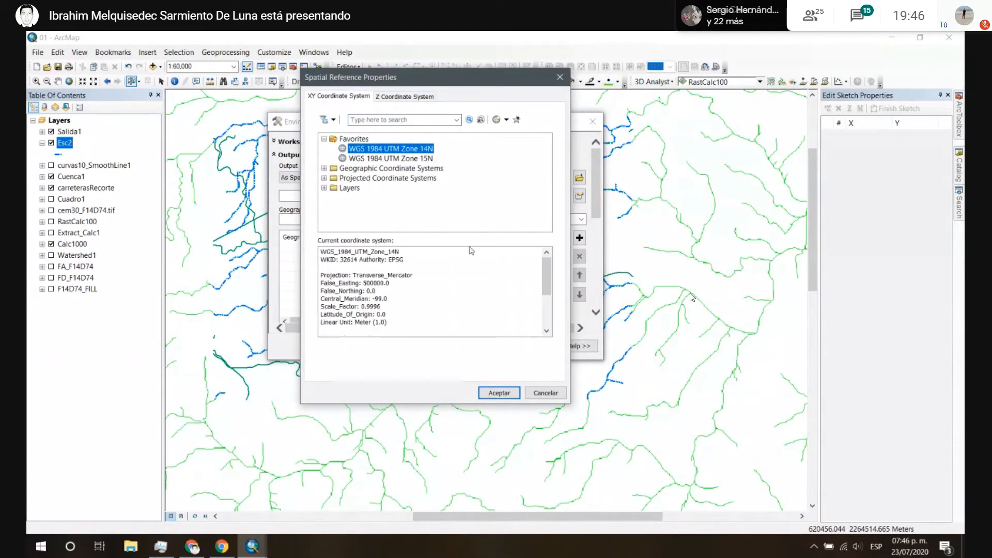
left_click(506, 396)
left_click(474, 345)
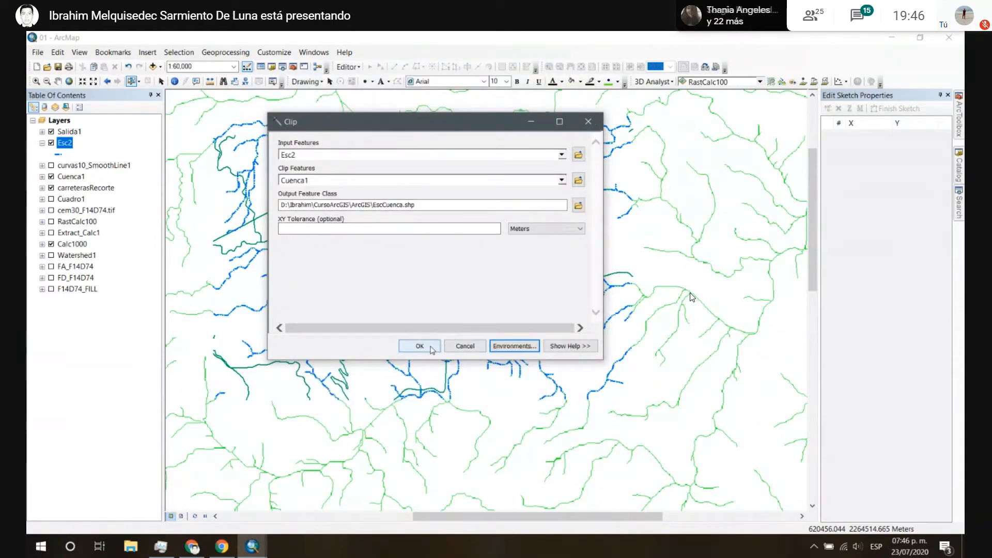
left_click(424, 346)
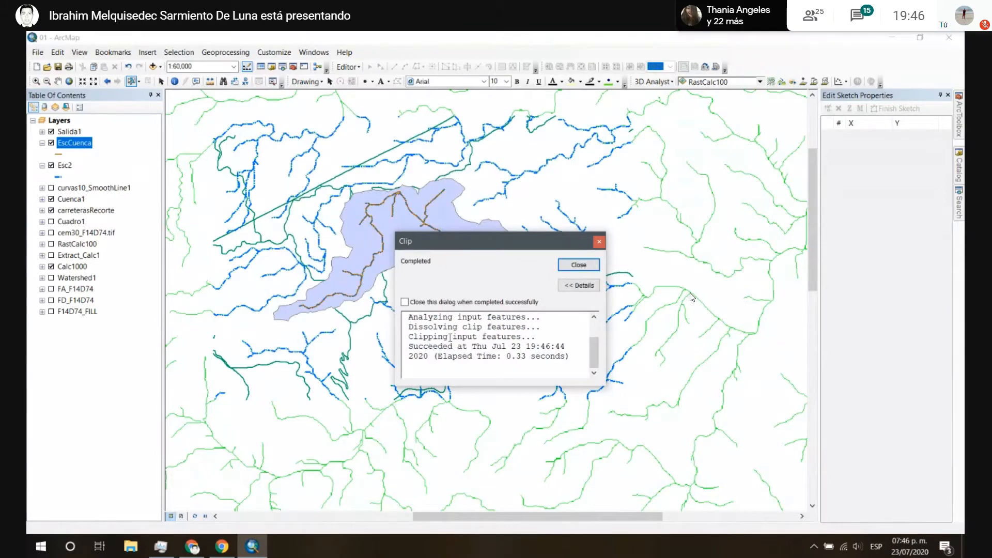
left_click(579, 266)
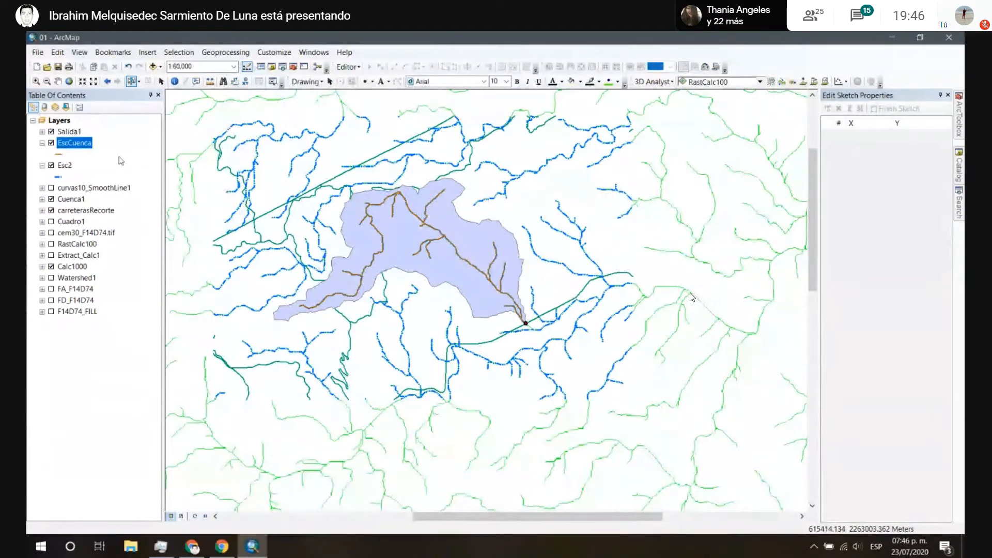
Step: Collapse the legends of the EscCuenca and Esc2 layers and hide Esc2 to inspect the clipped streams inside the basin
left_click(43, 144)
left_click(42, 154)
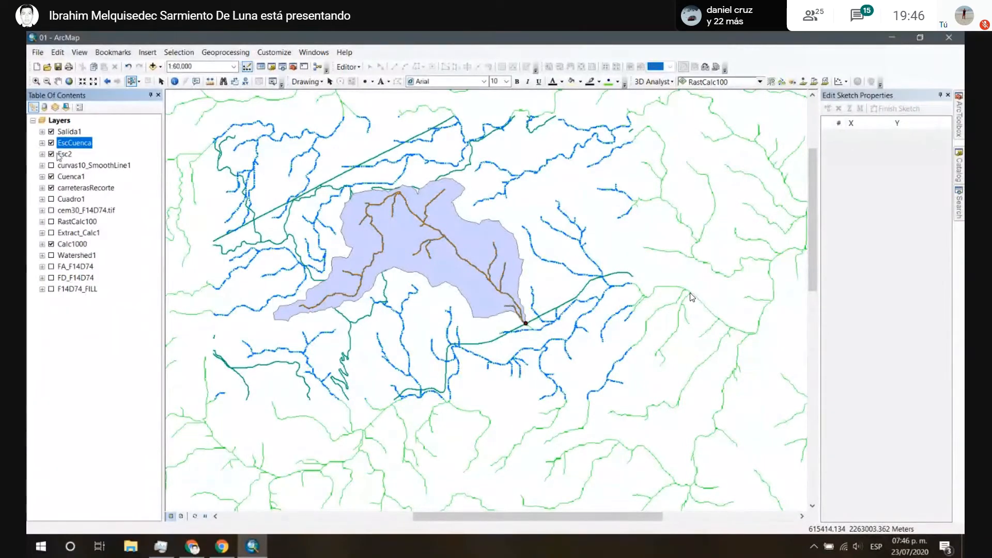
left_click(51, 154)
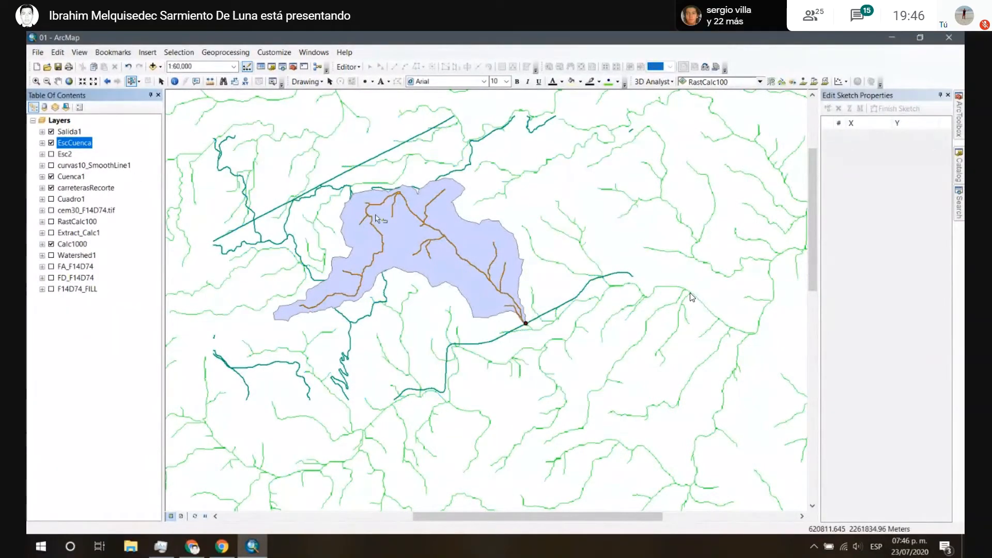
scroll(385, 248, "down", 2)
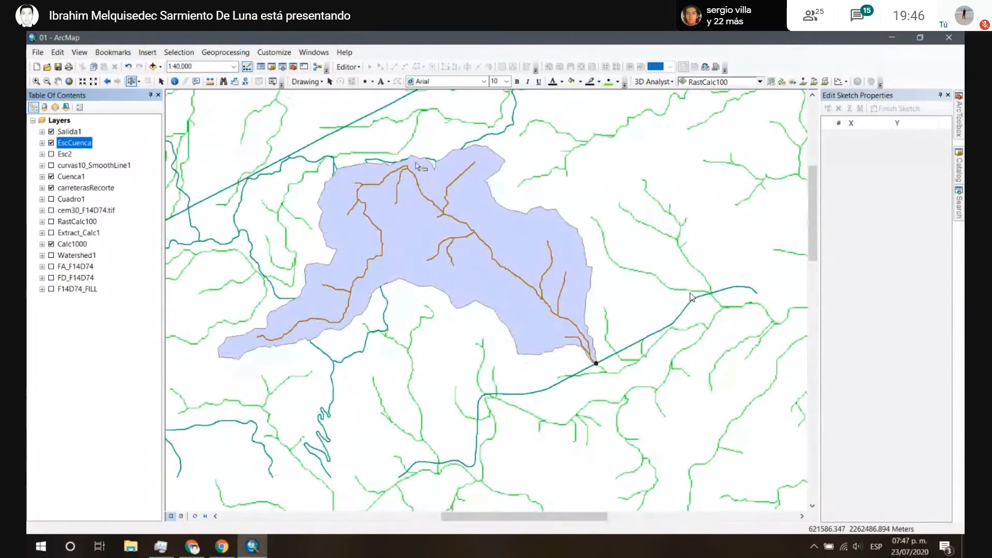
scroll(411, 179, "down", 1)
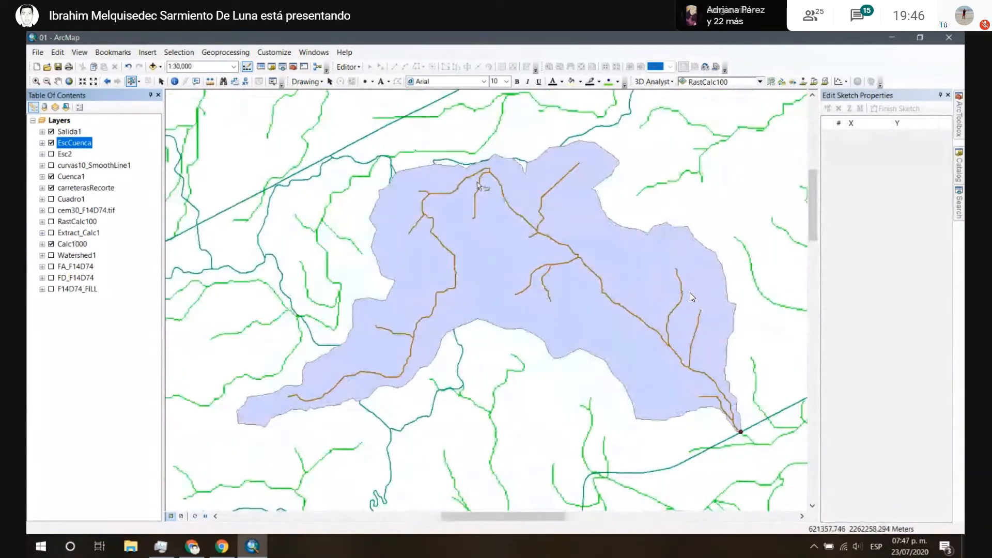
Step: Open the EscCuenca attribute table and narrow its window so the basin stays in view
right_click(87, 146)
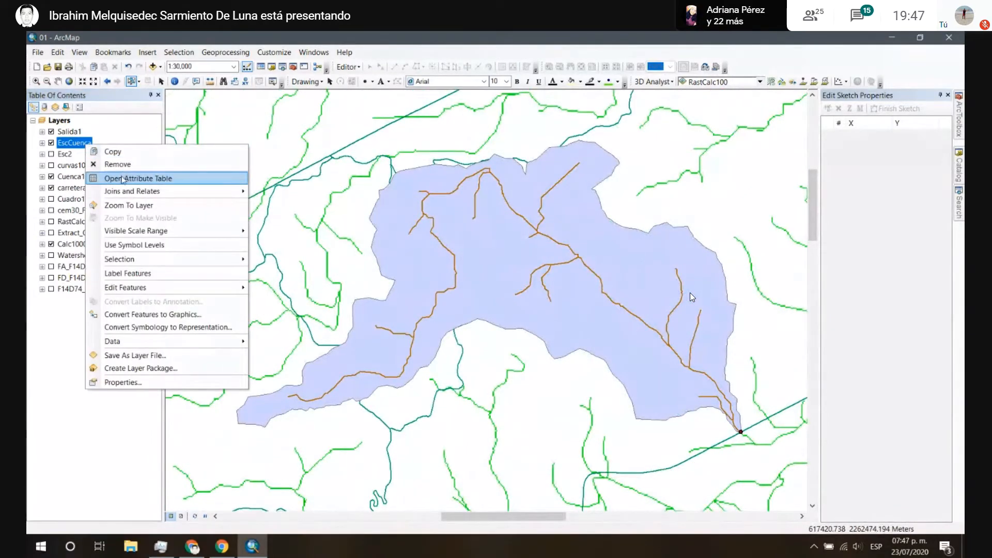
left_click(123, 178)
left_click_drag(197, 125, 311, 131)
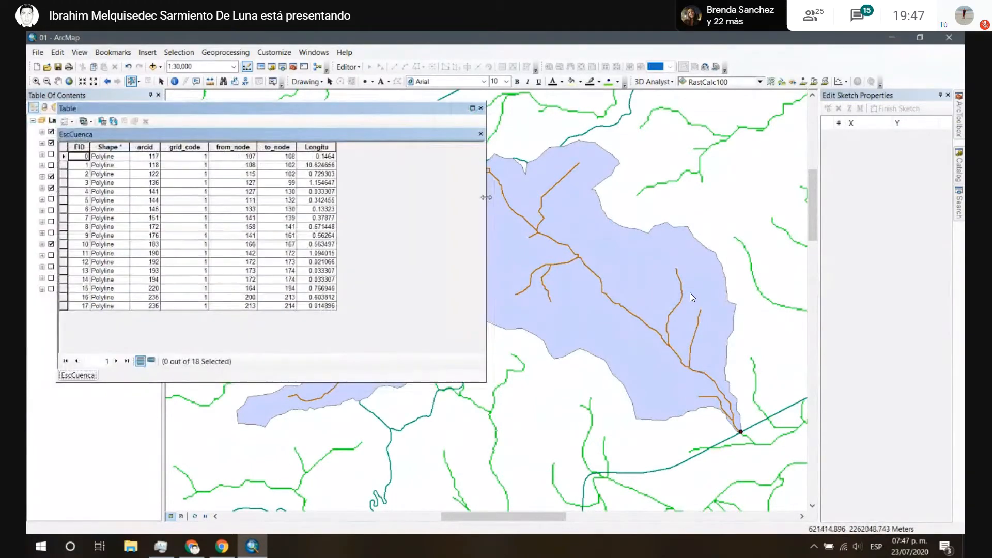
left_click_drag(486, 199, 366, 199)
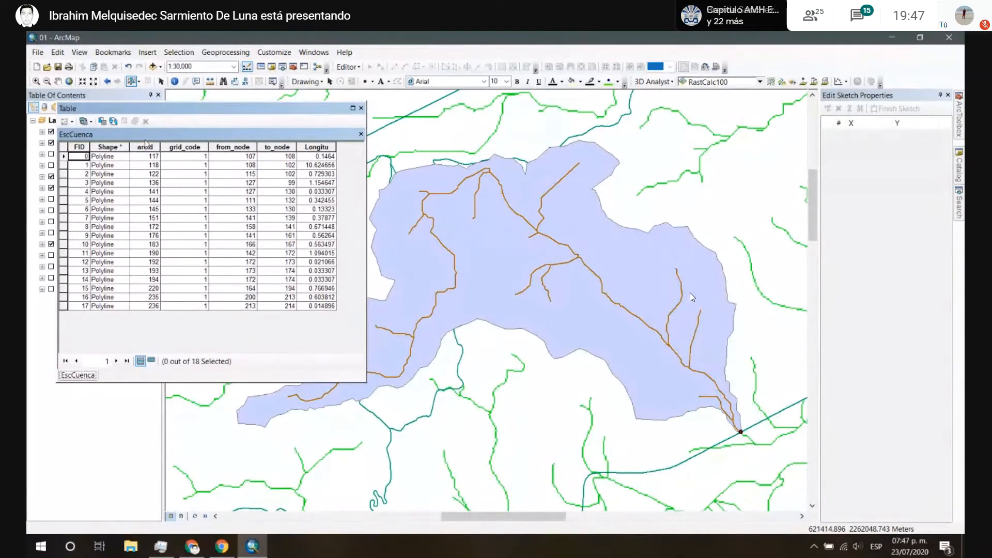
Step: Delete the arcid and grid_code fields from the EscCuenca attribute table
left_click(144, 148)
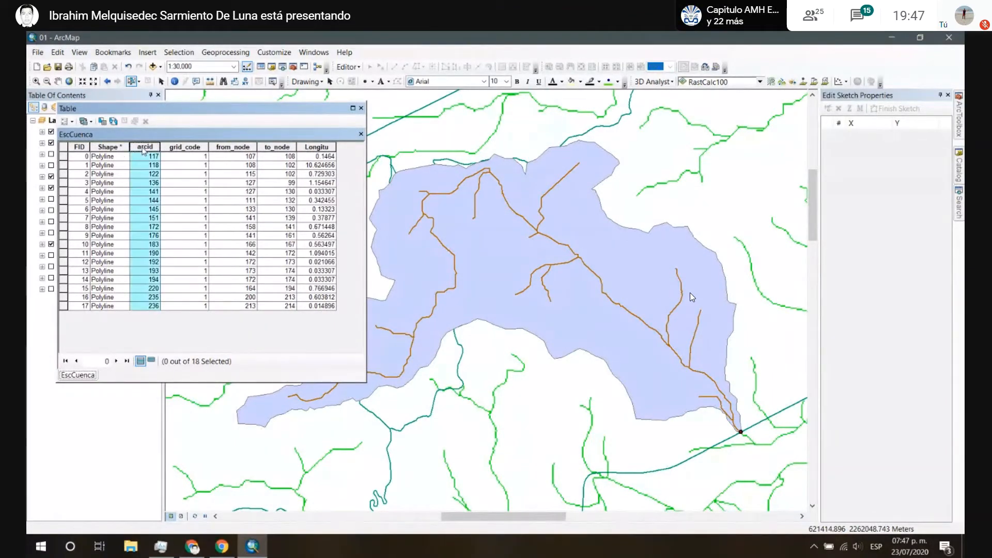
right_click(145, 150)
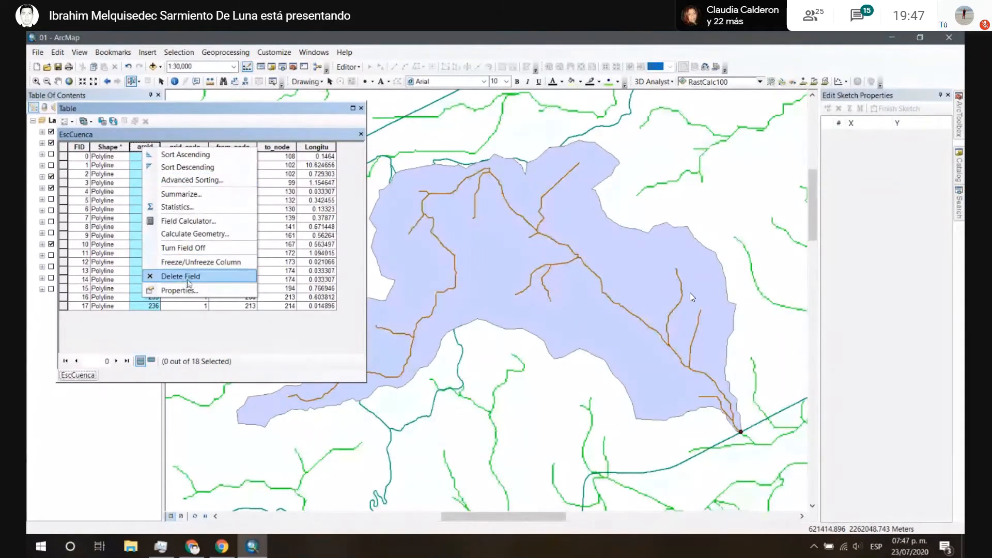
left_click(179, 276)
left_click(540, 338)
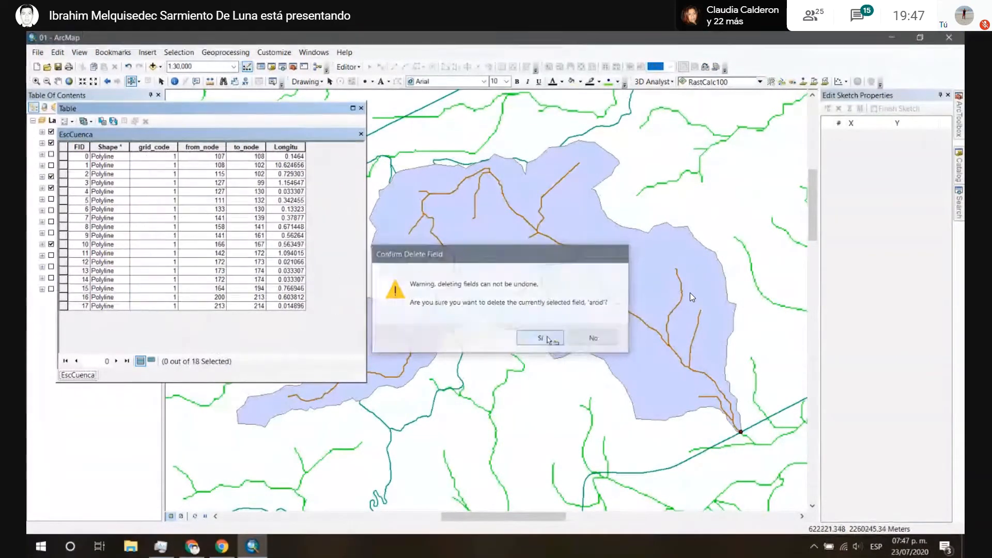
right_click(158, 145)
left_click(181, 273)
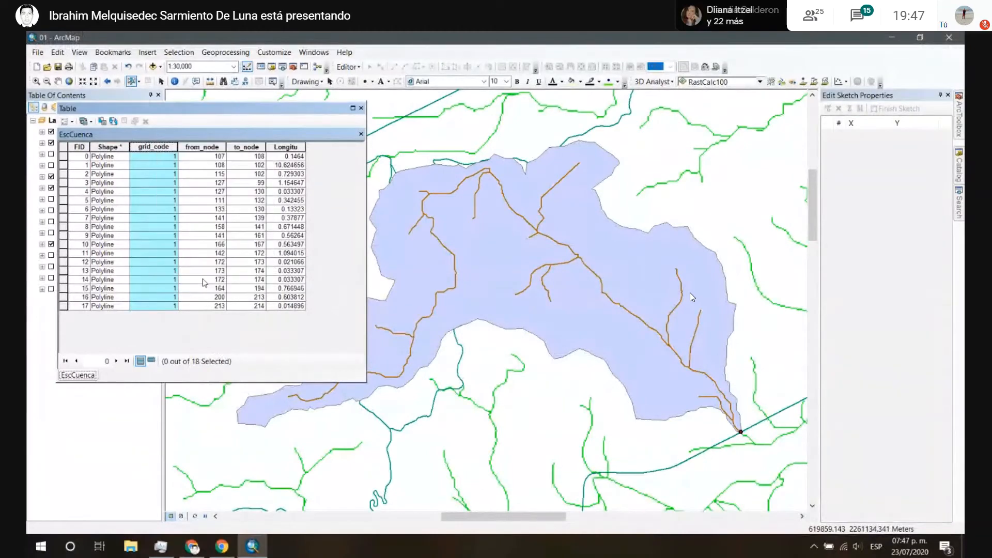
Step: Delete the grid_code, from_node and to_node fields from the EscCuenca attribute table
left_click(538, 341)
right_click(153, 146)
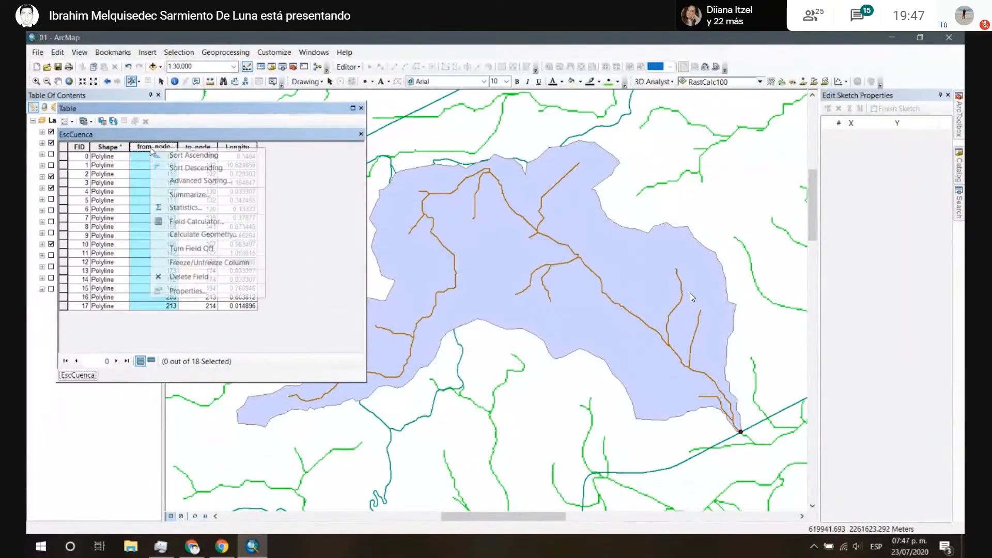
left_click(181, 274)
left_click(541, 342)
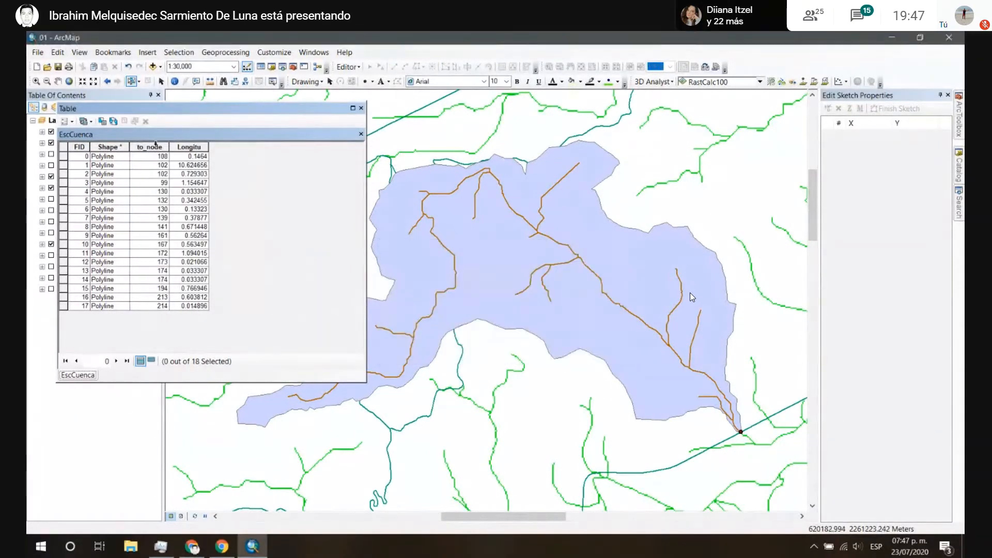
right_click(157, 146)
left_click(201, 273)
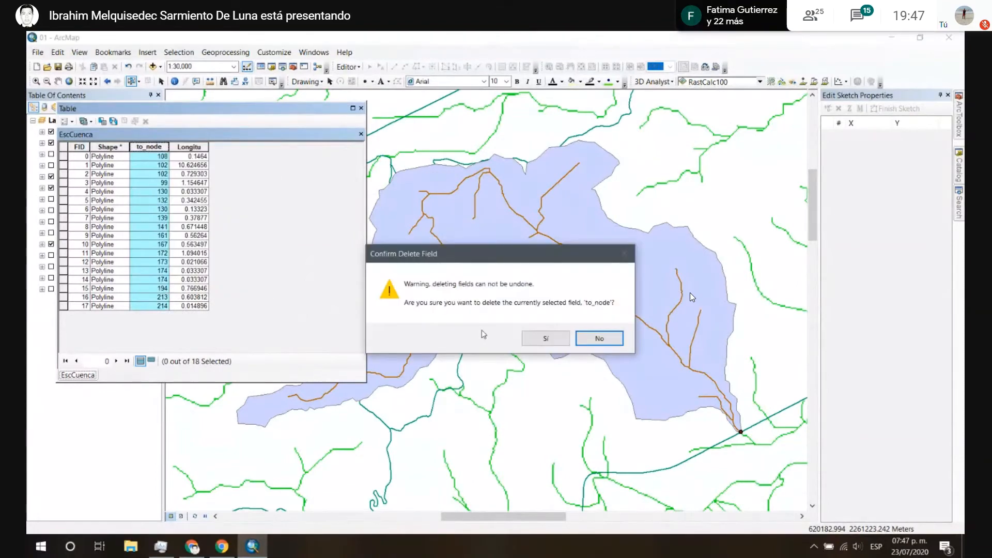
left_click(538, 341)
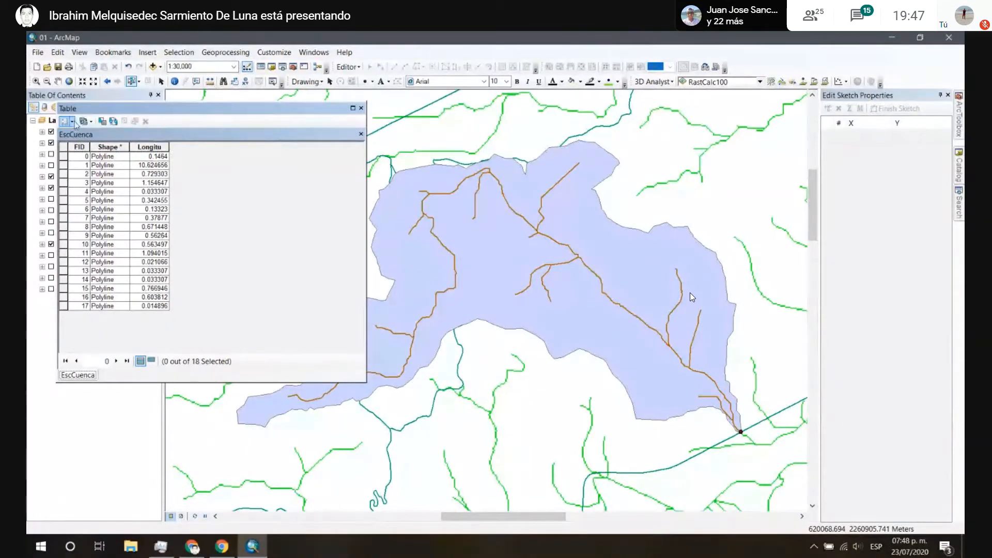
Step: Add a text field named Corriente with length 20 to the EscCuenca attribute table
left_click(66, 121)
left_click(96, 201)
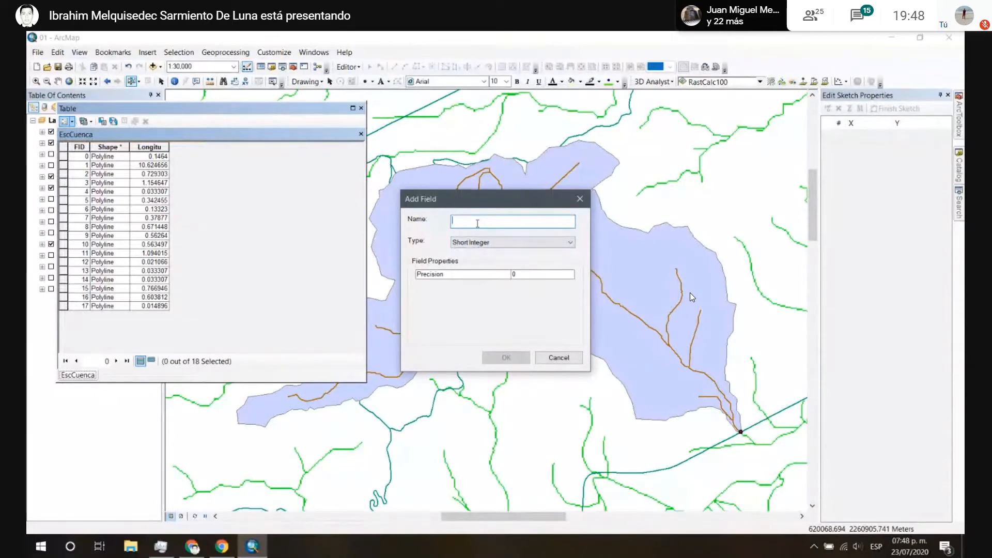
type("Cor")
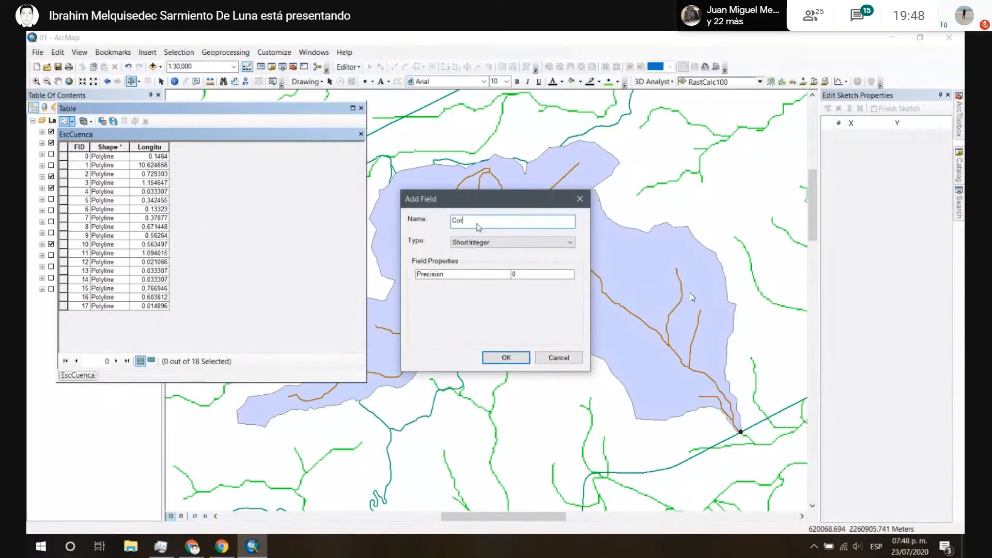
type("riente")
left_click(490, 243)
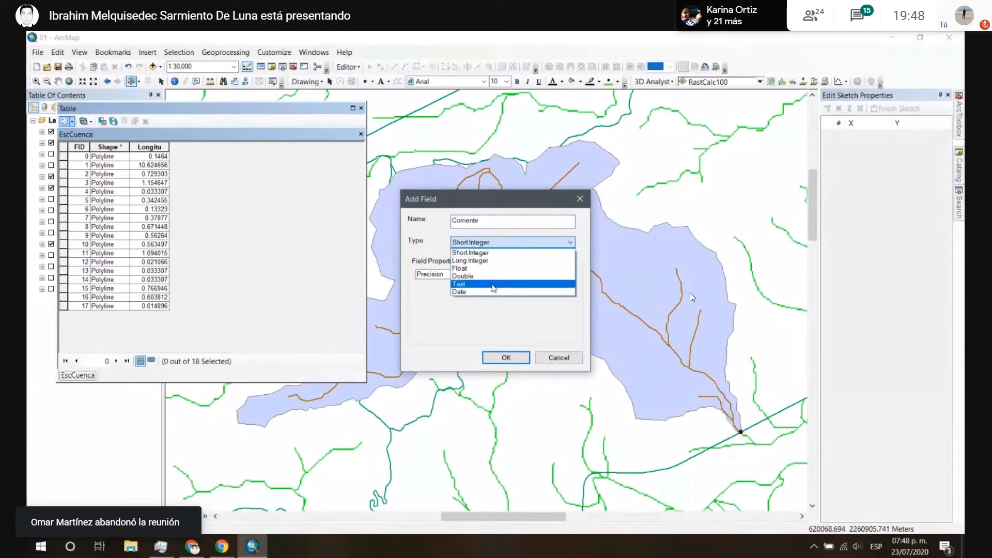
left_click(497, 283)
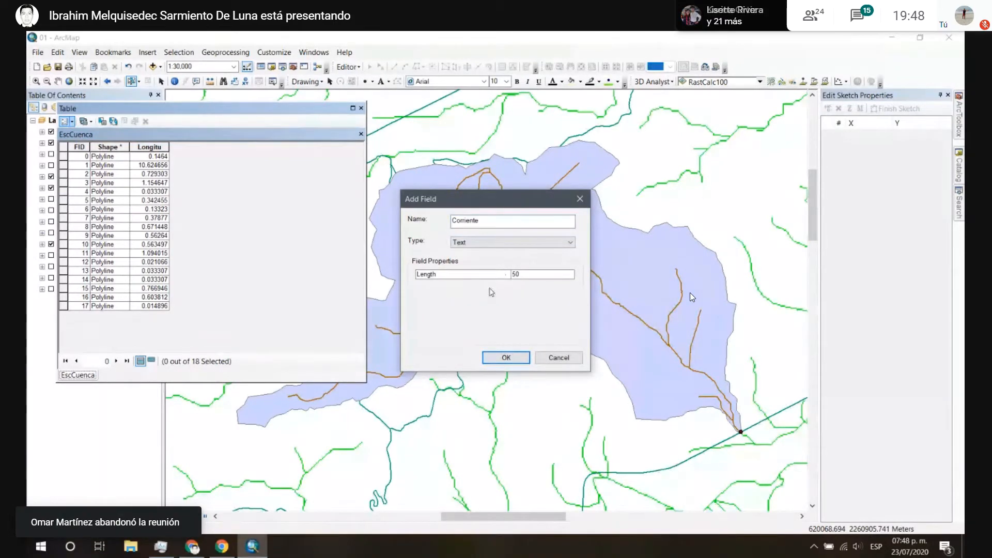
left_click(534, 277)
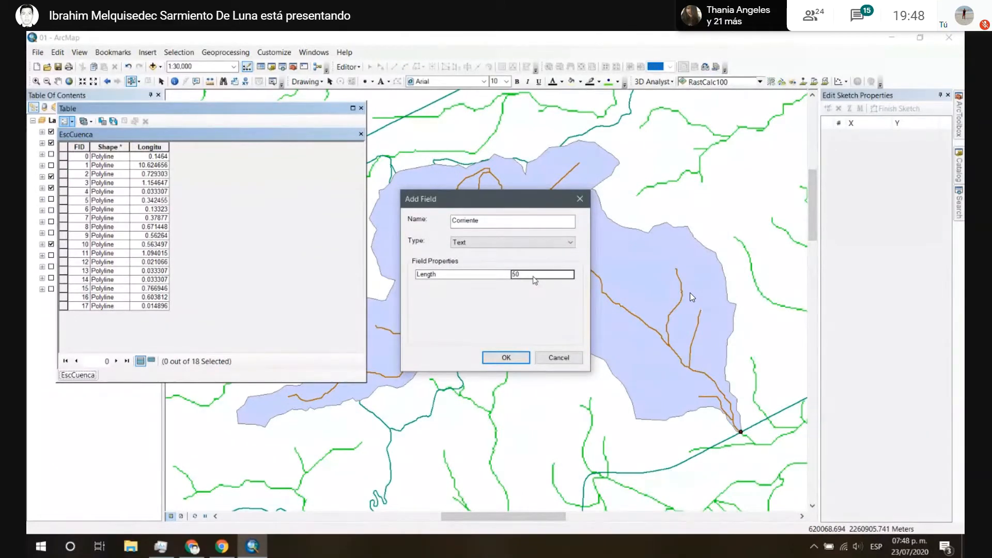
left_click(528, 272)
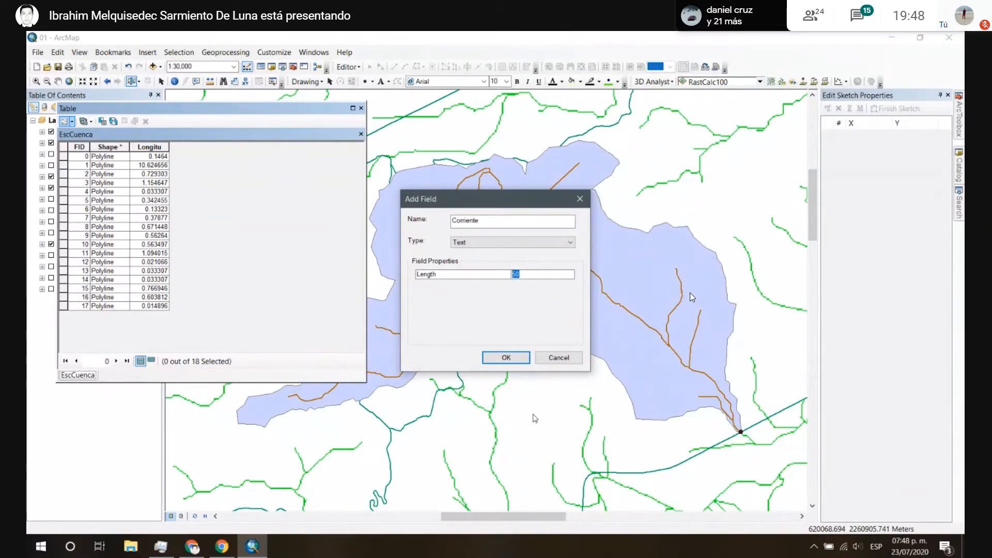
type("20")
left_click(506, 358)
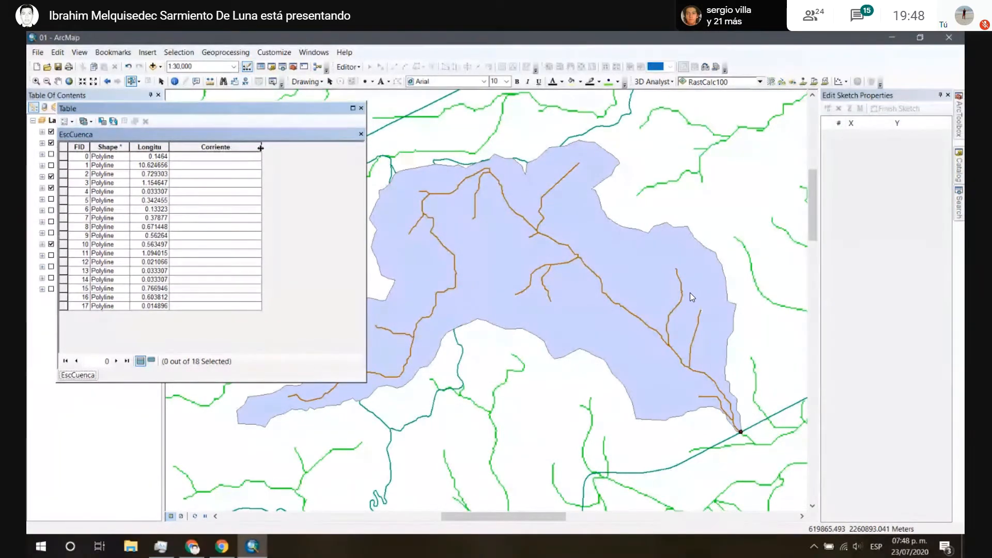
Step: Narrow the Corriente column and reposition the table window and map so the layer list and stream network can be seen
left_click_drag(262, 147, 244, 147)
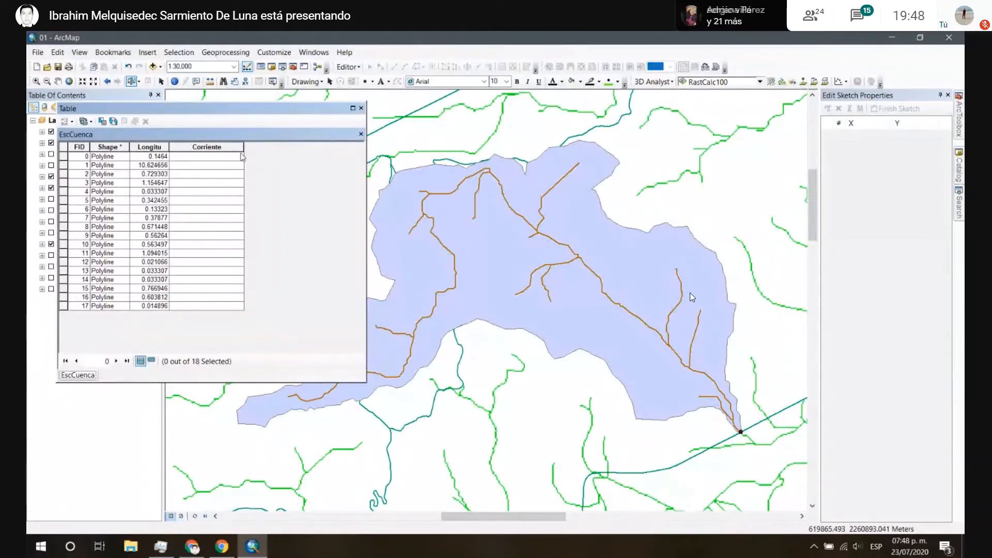
left_click_drag(251, 108, 386, 129)
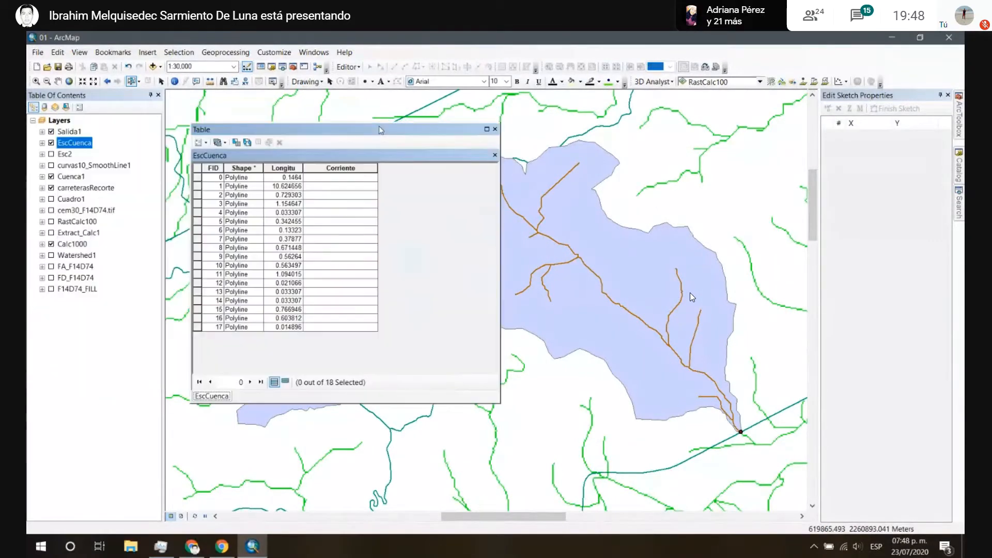
left_click(348, 168)
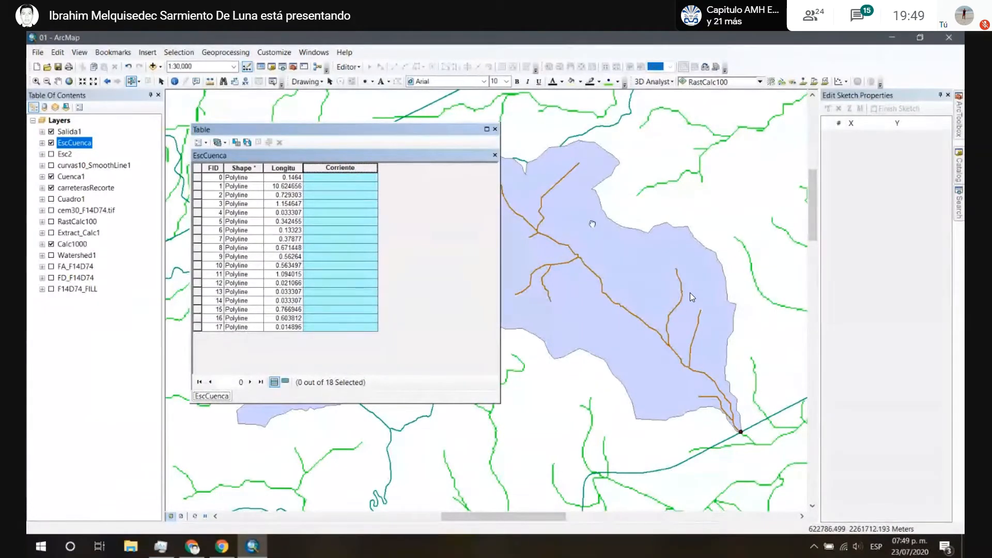
left_click_drag(540, 233, 673, 236)
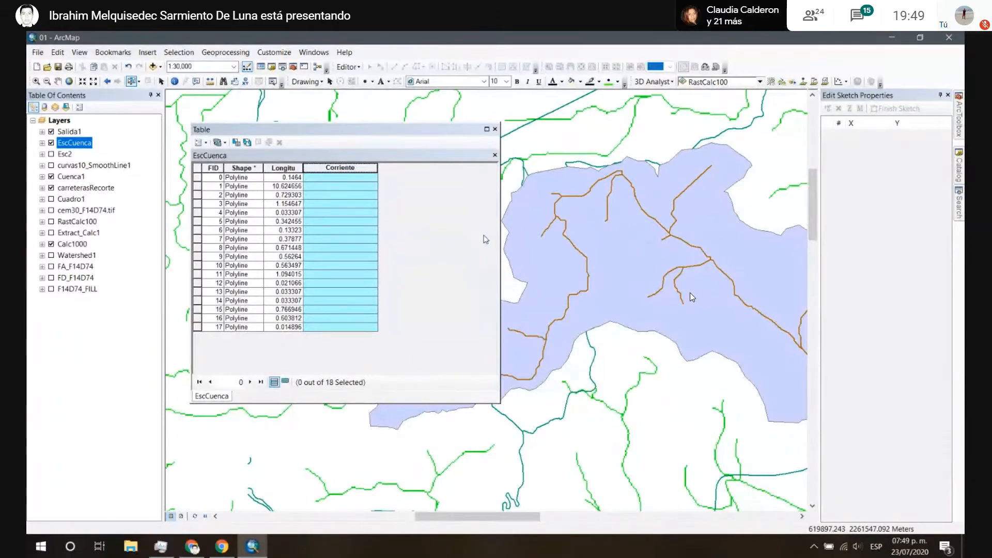
Step: Open the Field Calculator for the Corriente field and set the function type to String
right_click(357, 171)
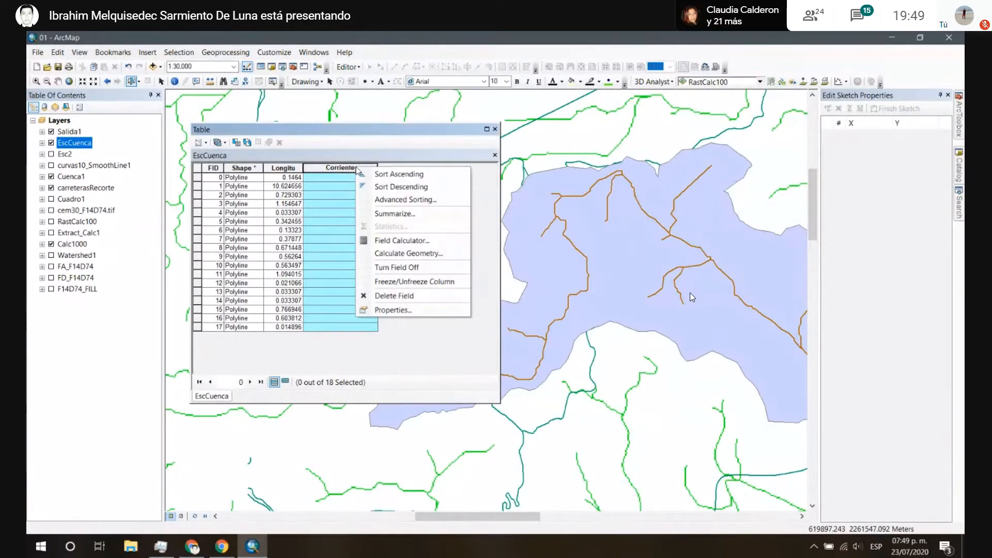
left_click(410, 242)
left_click_drag(466, 130, 505, 137)
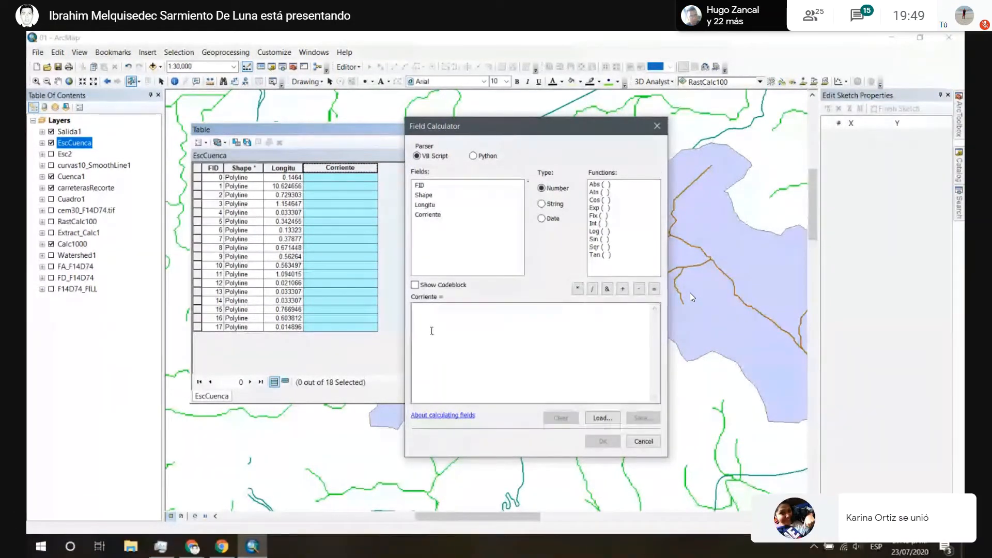
left_click(446, 315)
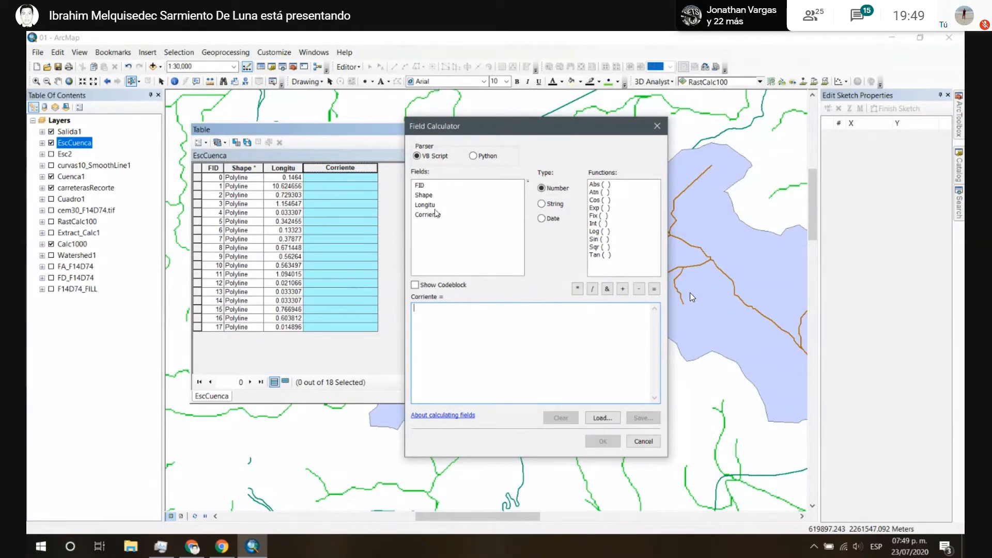
left_click(551, 209)
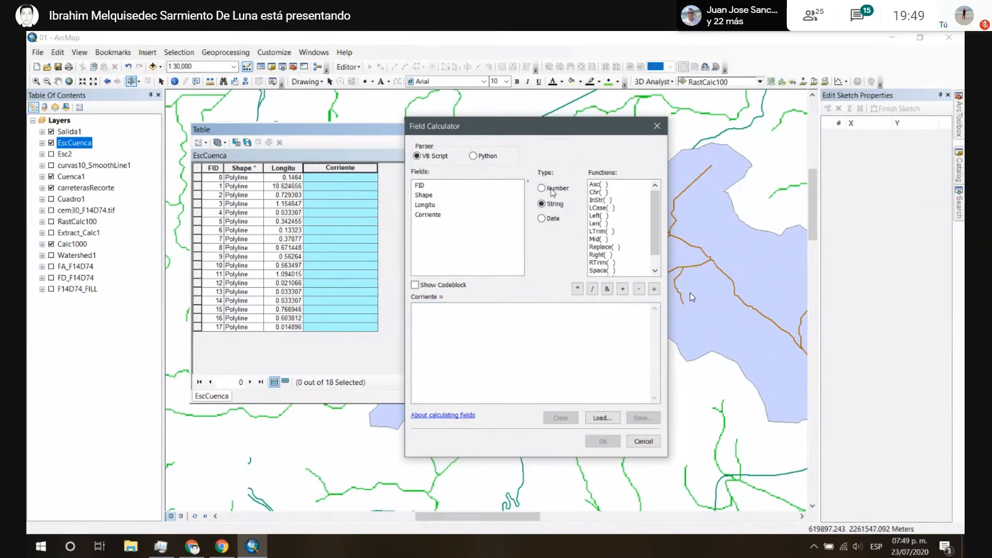
left_click(551, 189)
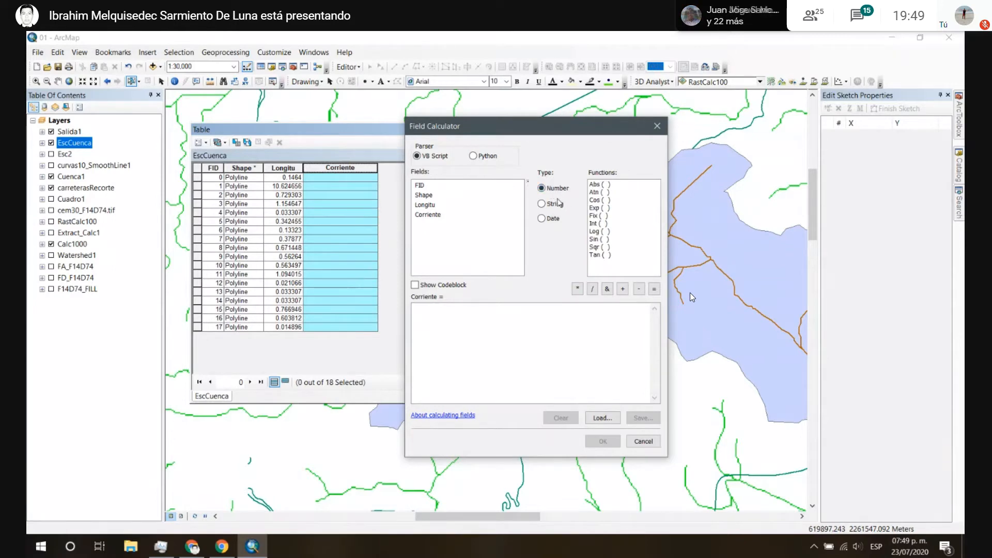
left_click(554, 204)
left_click(555, 219)
left_click(556, 209)
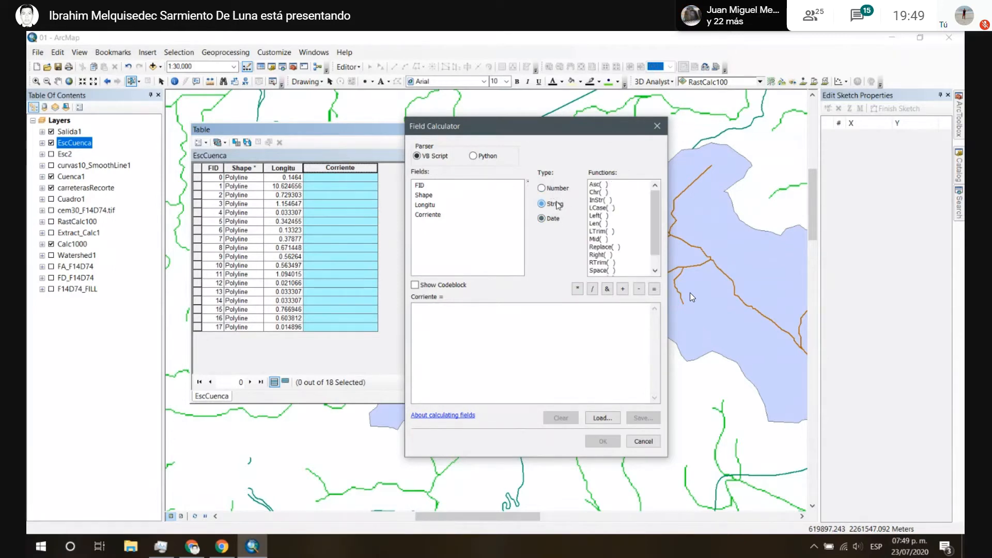
Step: Calculate the Corriente field as "Principal" for all records and check individual rows
left_click(465, 318)
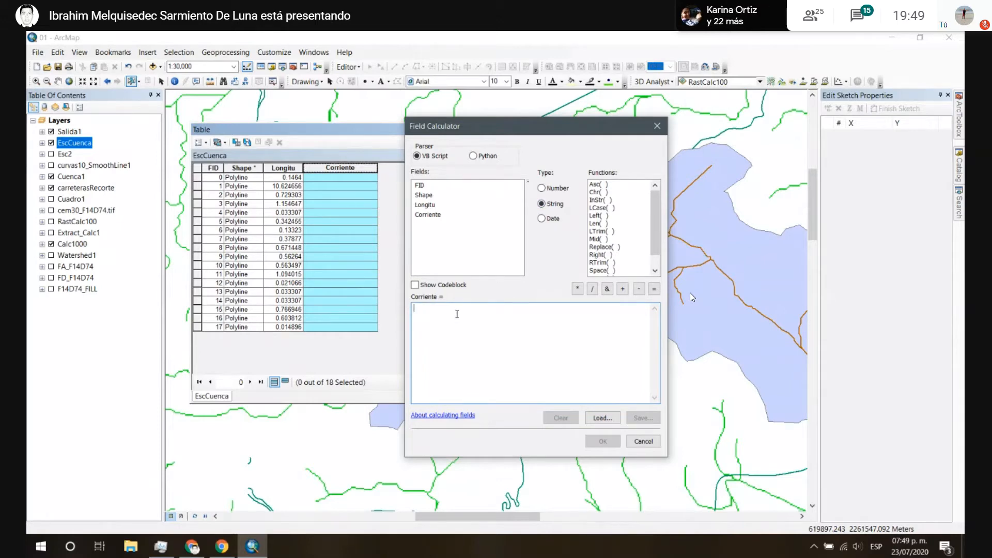
type("\"")
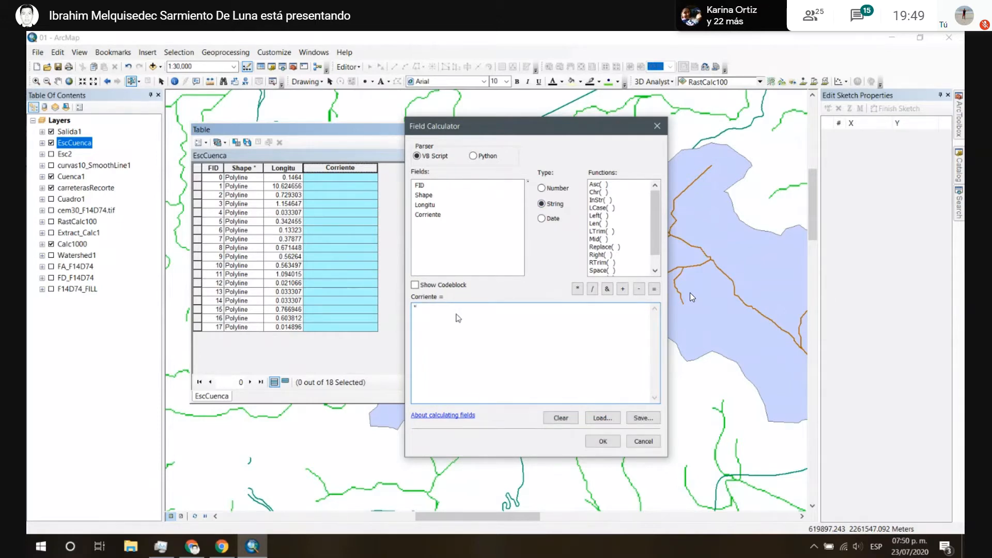
key("BackSpace")
key("BackSpace")
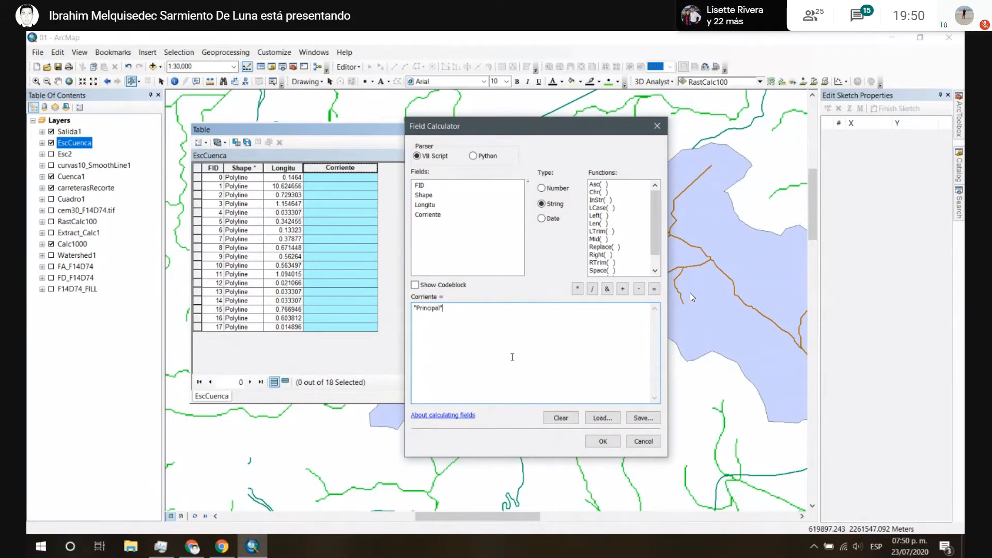
key("ctrl+a")
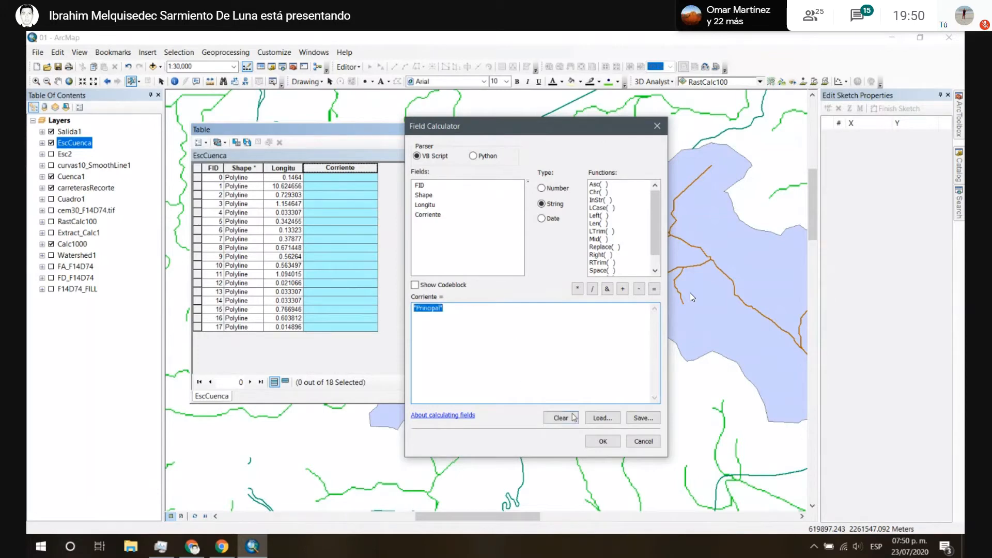
left_click(543, 348)
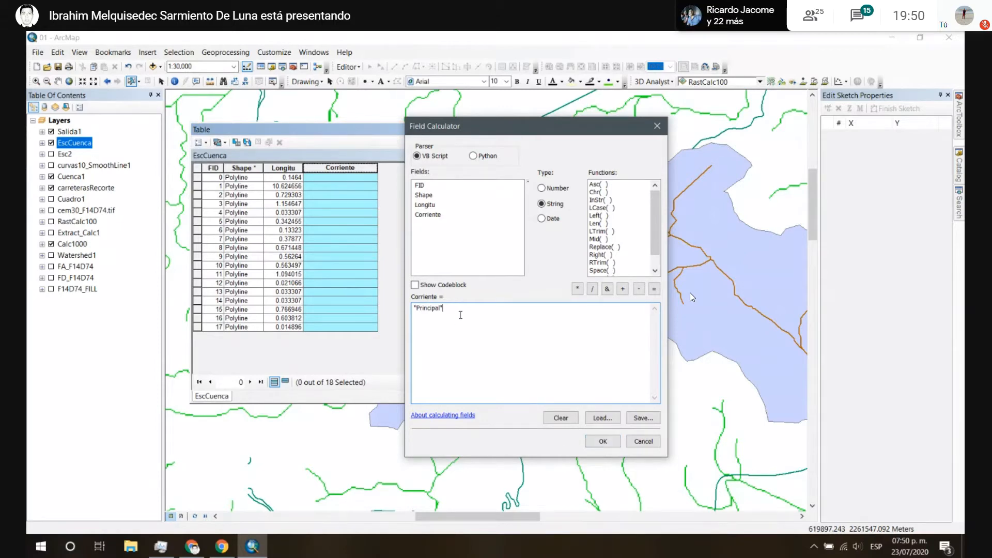
key("ctrl+a")
left_click(603, 443)
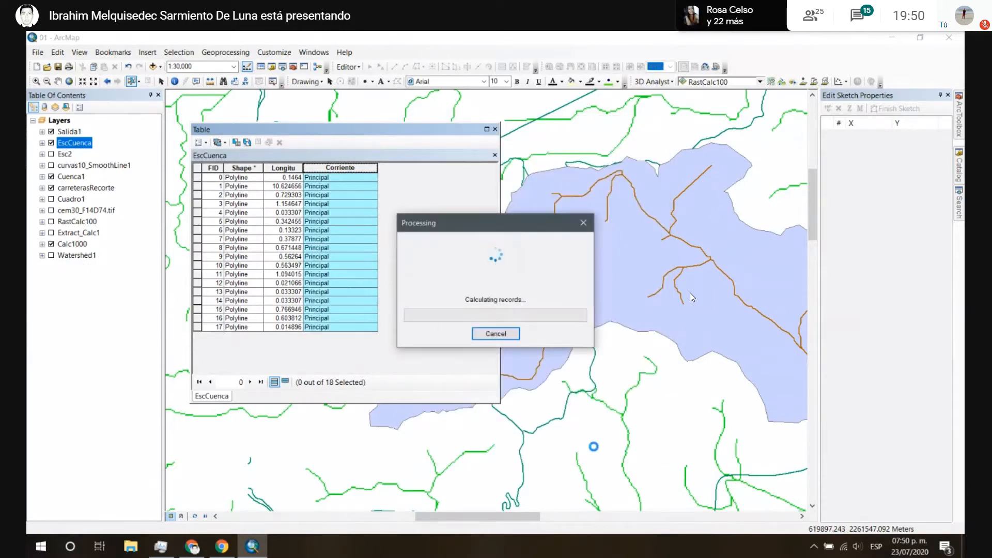
left_click(354, 179)
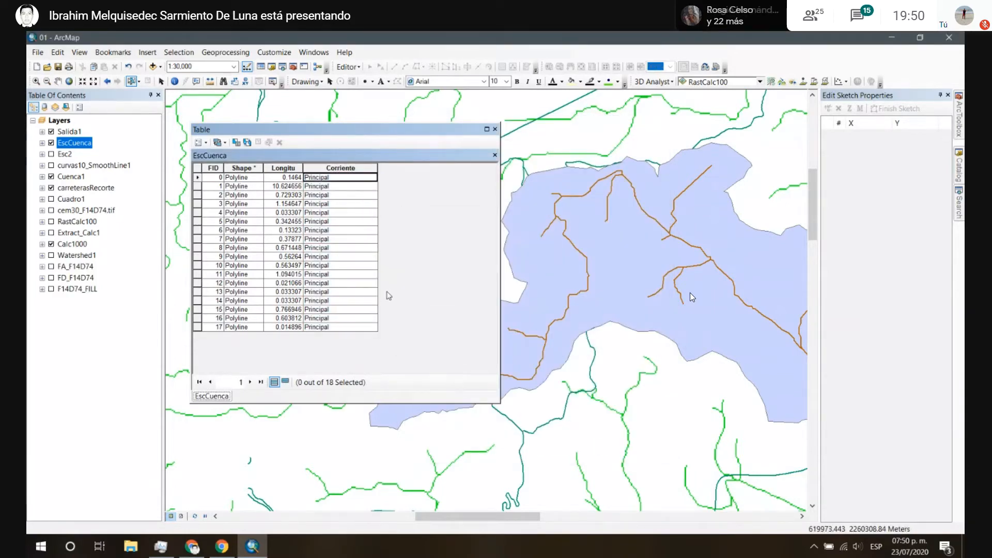
left_click(354, 300)
left_click(365, 318)
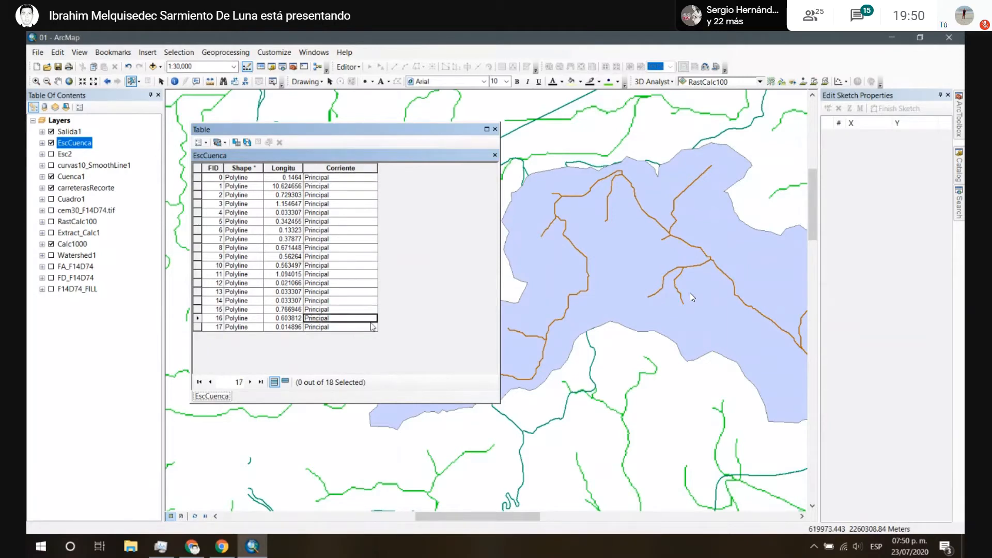
Step: Recalculate the Corriente field as "Secundario" for all records with the Field Calculator
left_click(347, 167)
right_click(347, 167)
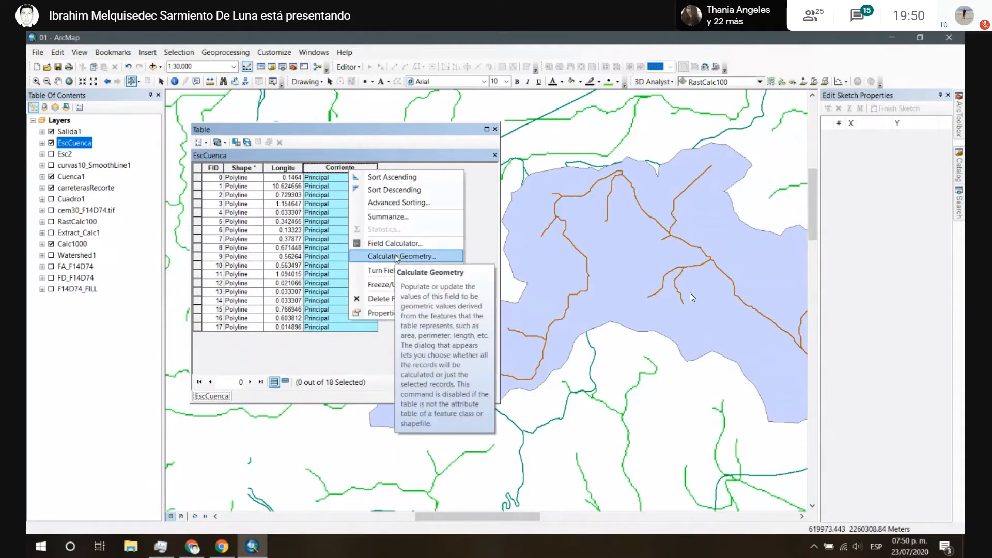
left_click(395, 244)
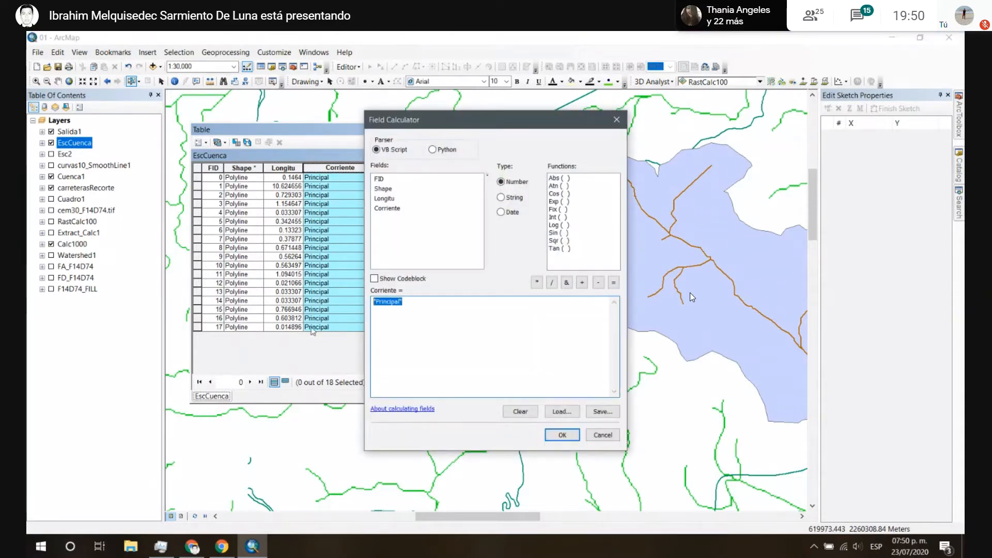
type("\"Secundario")
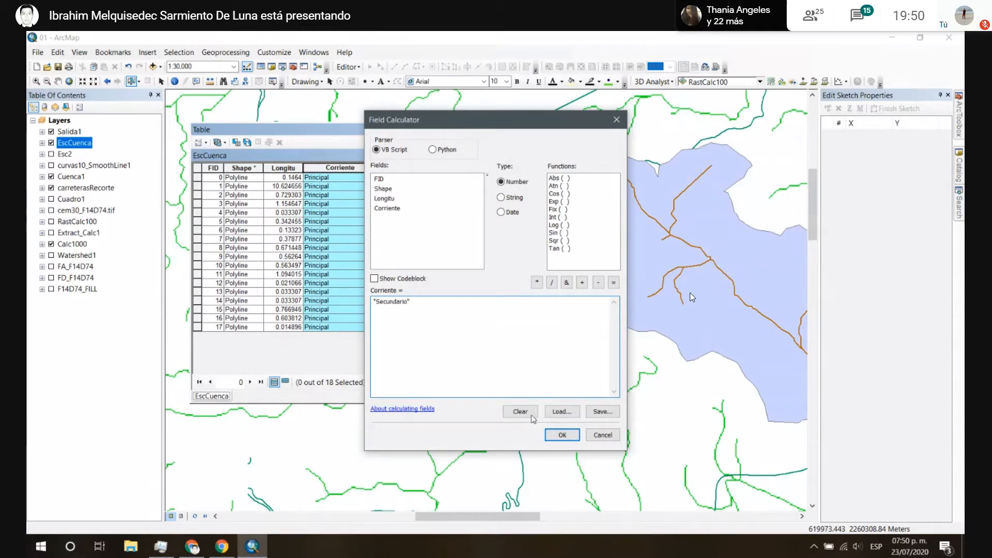
left_click(562, 435)
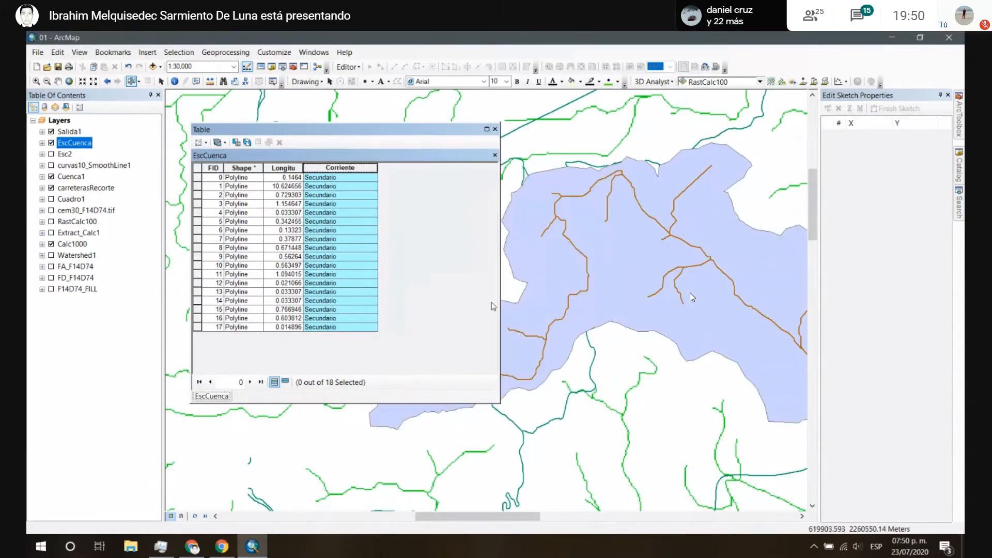
left_click(361, 178)
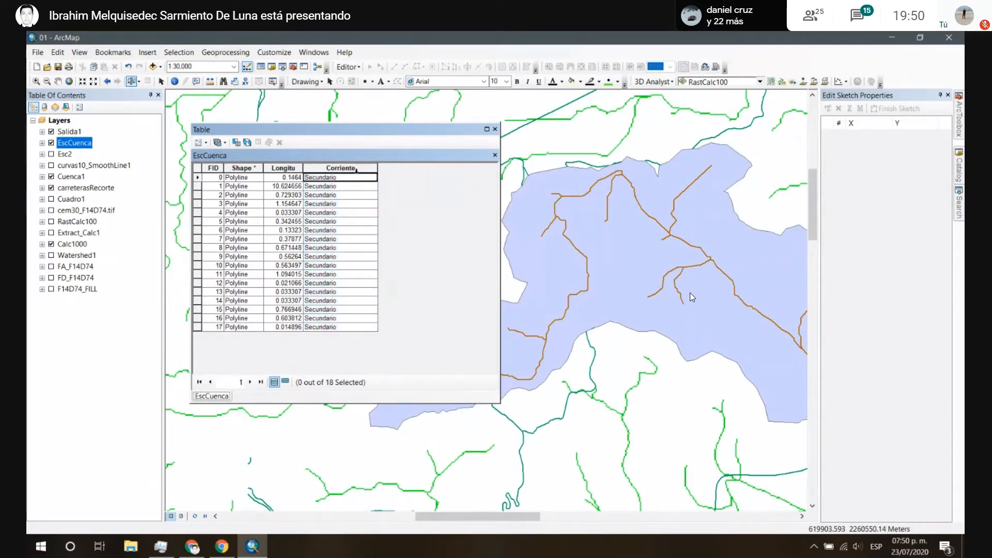
left_click(360, 168)
right_click(360, 168)
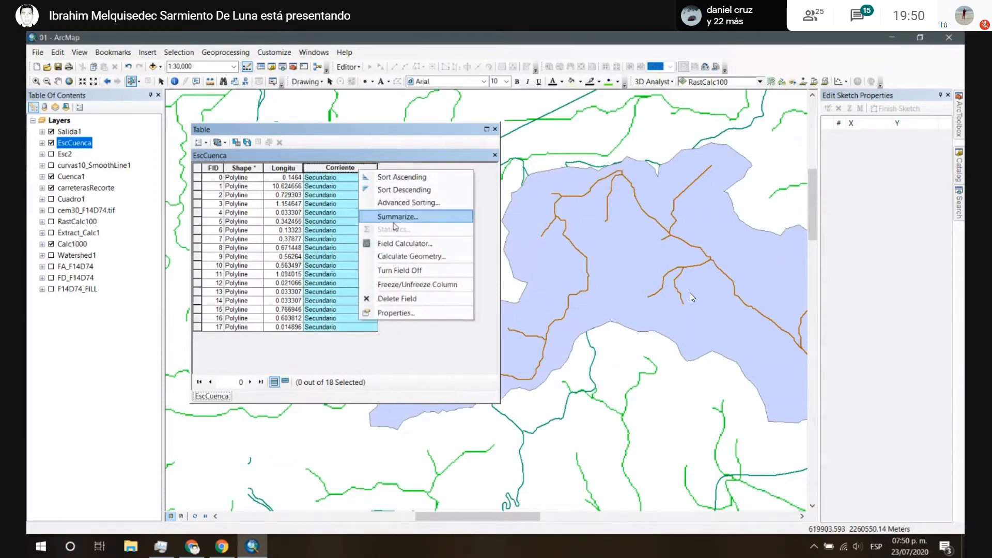
left_click(414, 256)
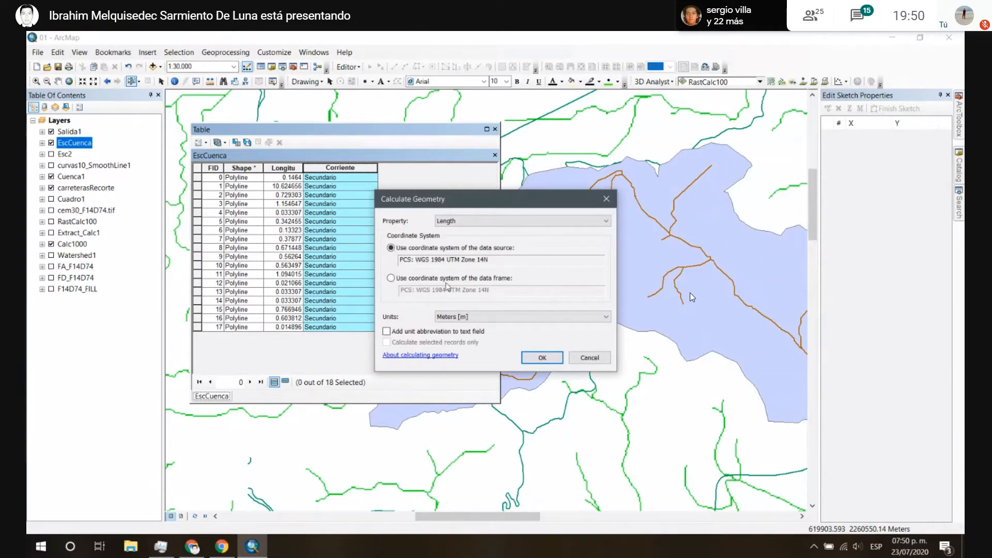
left_click(588, 357)
Step: Calculate the Corriente field geometry as Length in meters, using the coordinate system of the data source
right_click(334, 170)
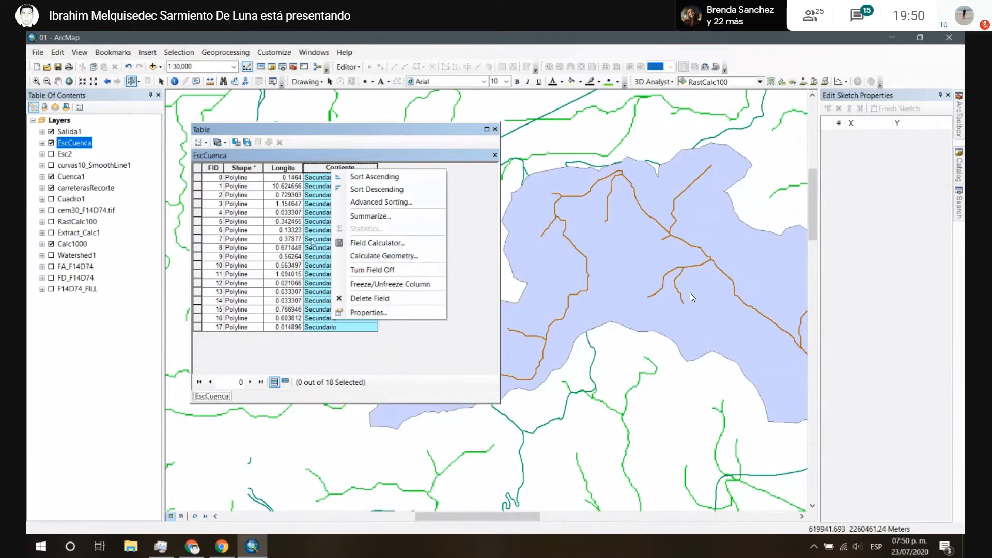
left_click(382, 258)
left_click(463, 223)
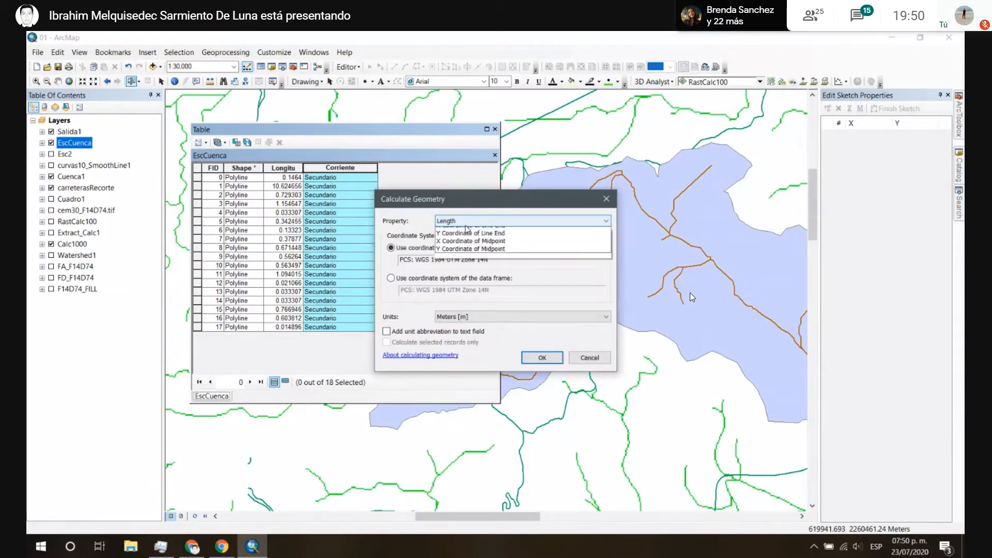
left_click(476, 230)
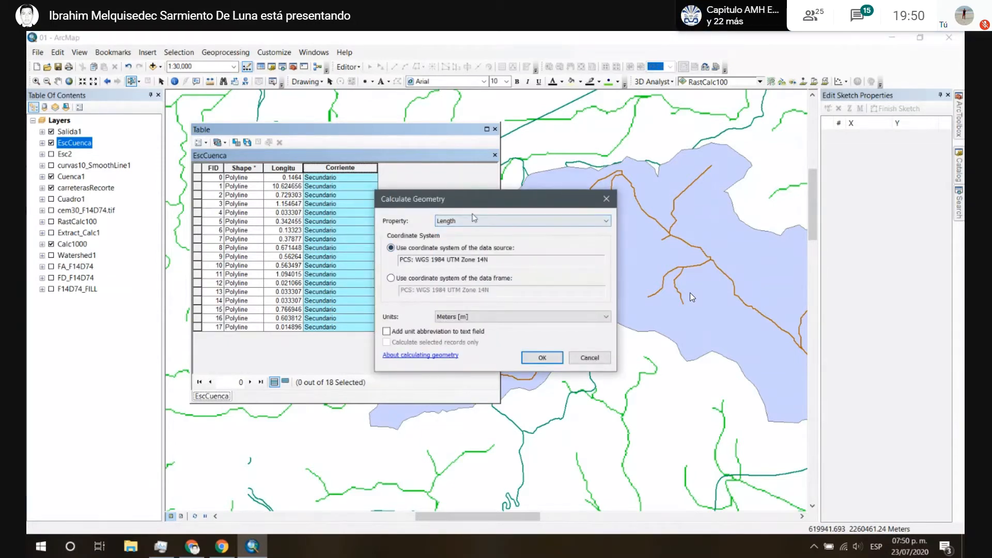
left_click(469, 319)
left_click(472, 320)
left_click(543, 358)
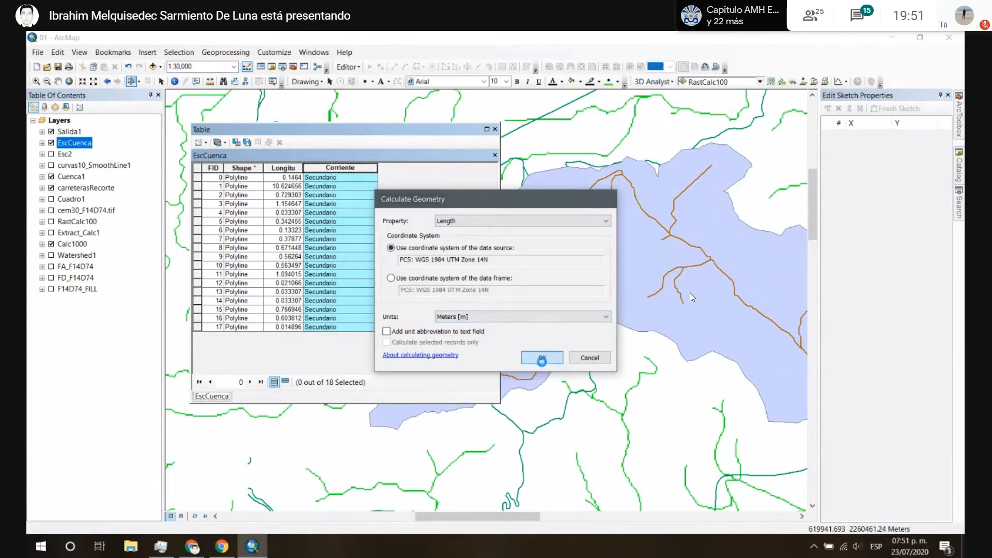
Step: Check the calculated Corriente values in several rows and inspect the field's properties
left_click(339, 223)
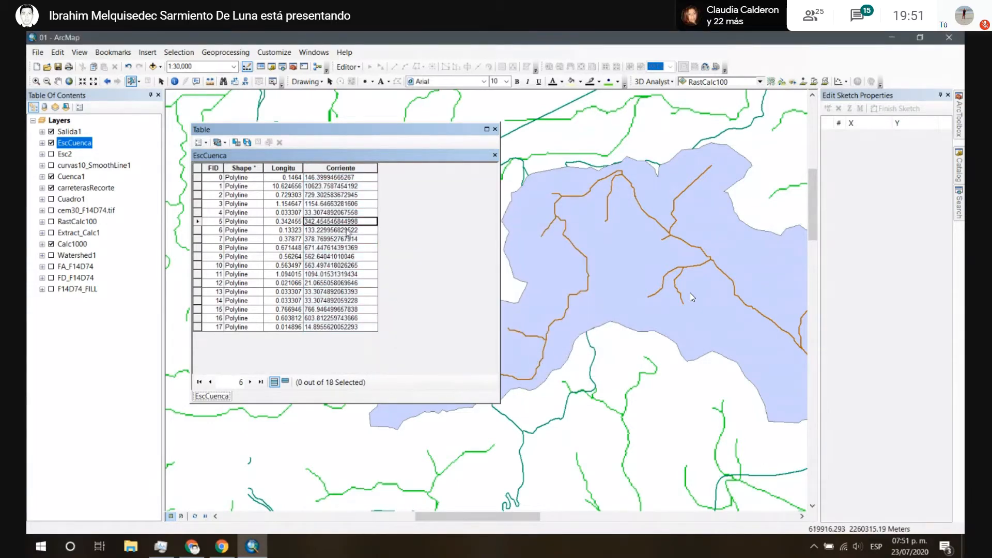
left_click(351, 180)
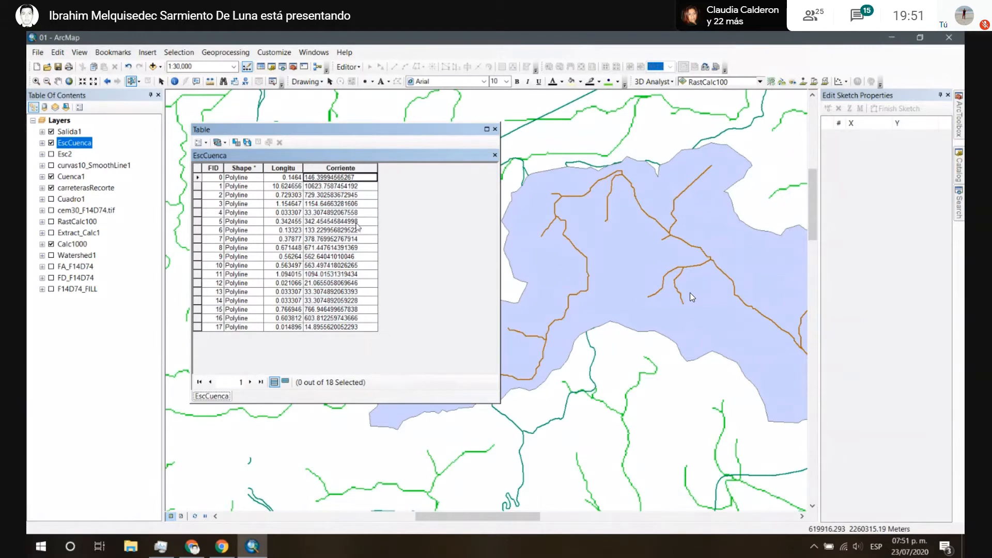
left_click(359, 239)
left_click(356, 180)
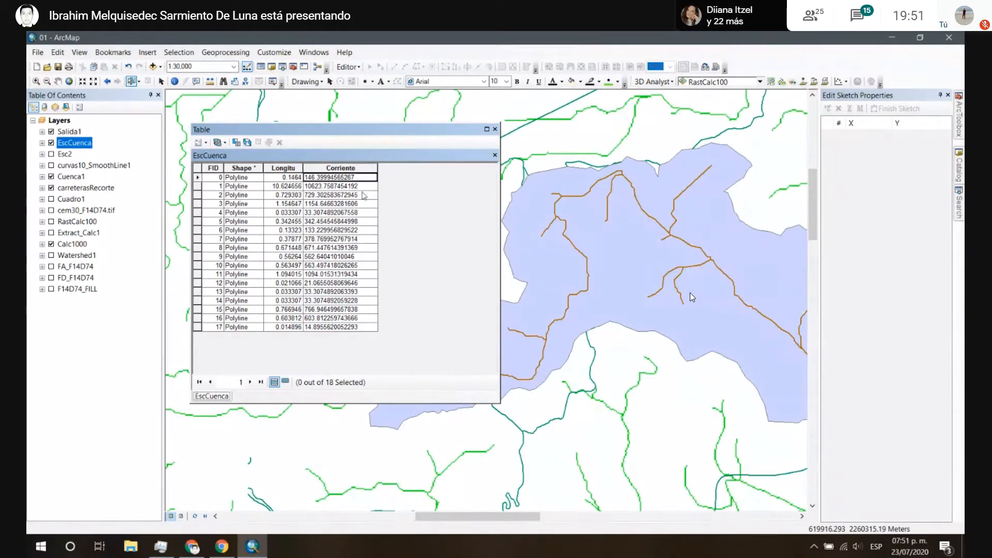
left_click(360, 203)
left_click(357, 249)
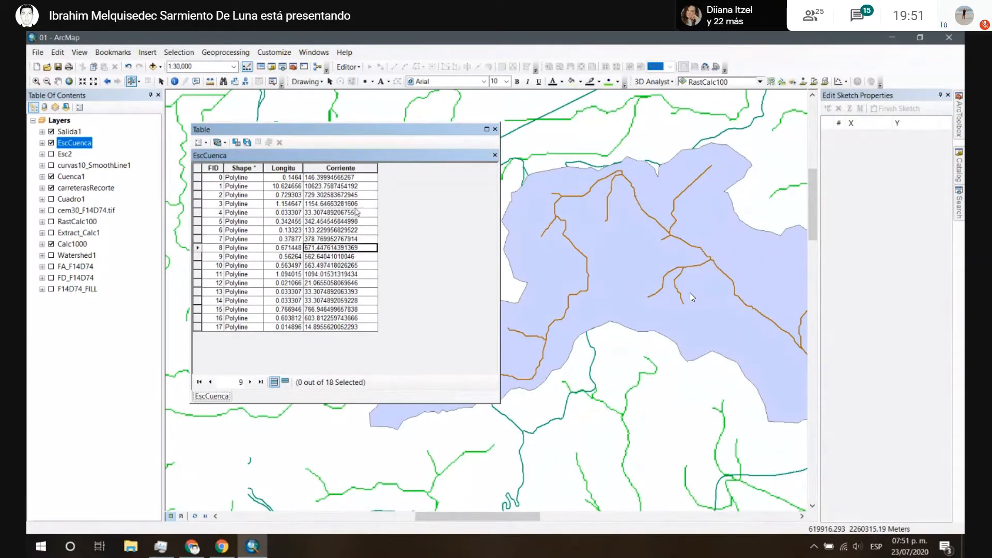
right_click(345, 169)
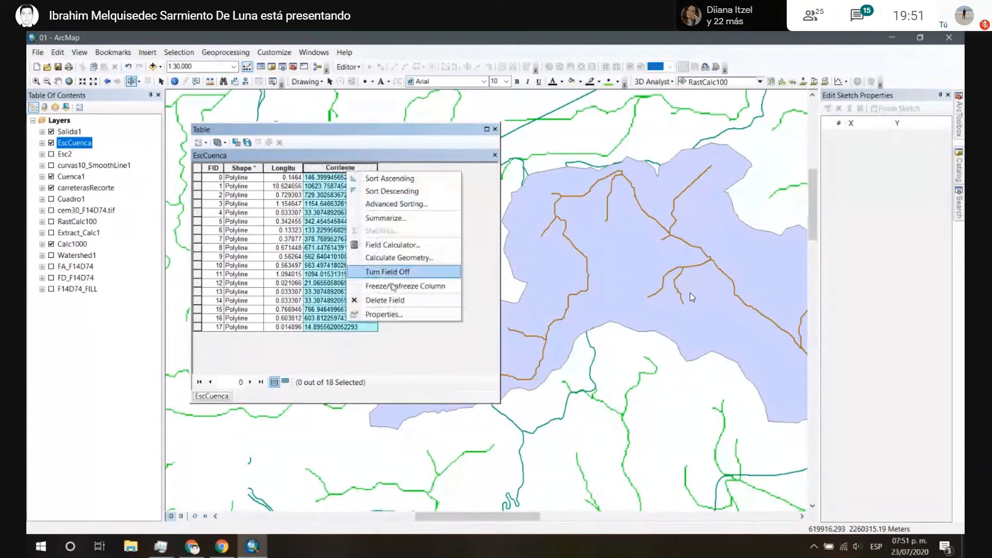
left_click(398, 374)
left_click(578, 160)
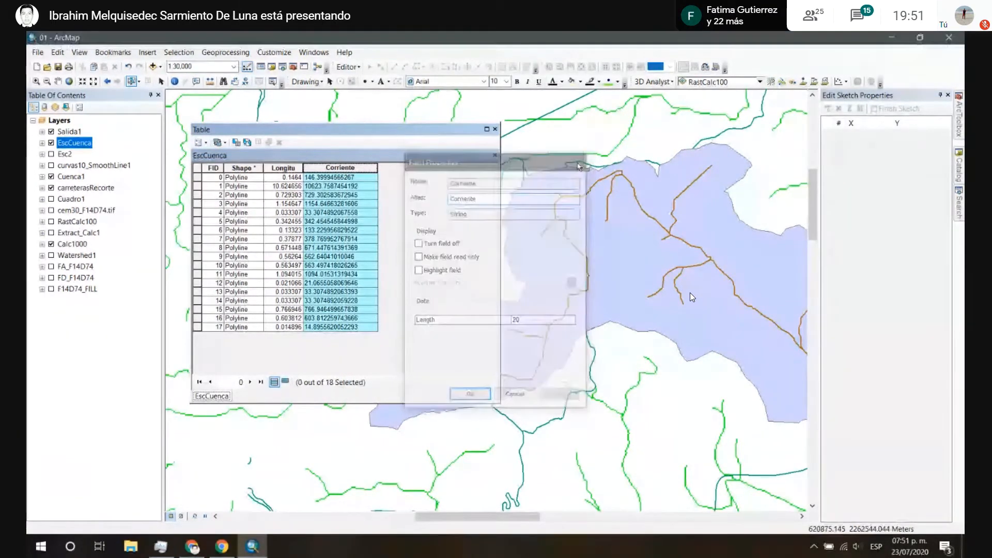
Step: Restore the text in the Corriente field by calculating it as "Secundario" for all records
left_click(344, 206)
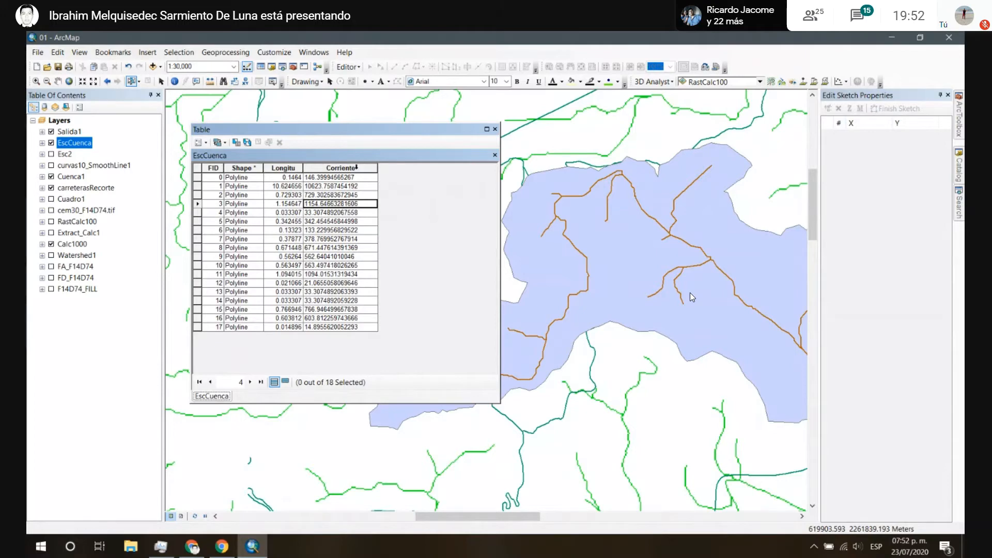
left_click(356, 167)
right_click(357, 168)
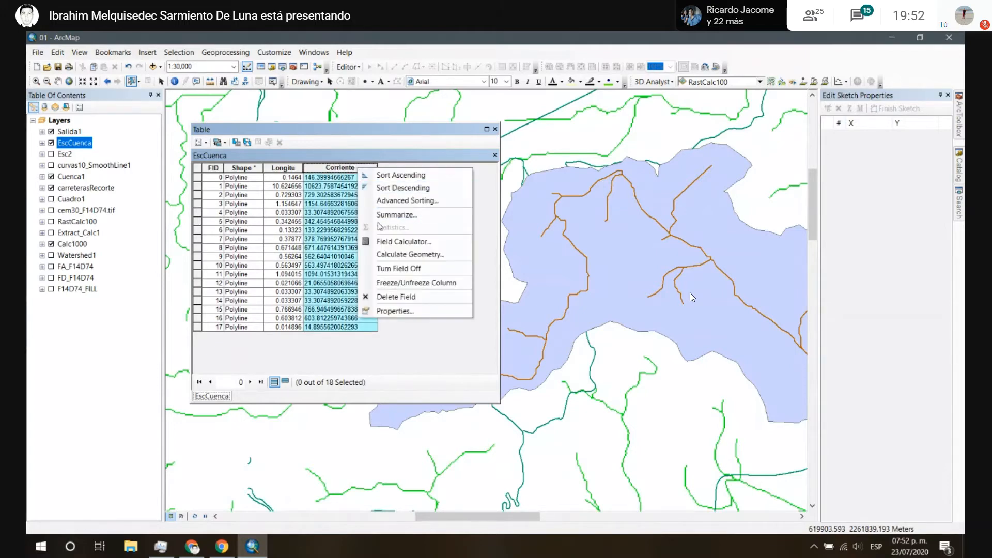
left_click(404, 242)
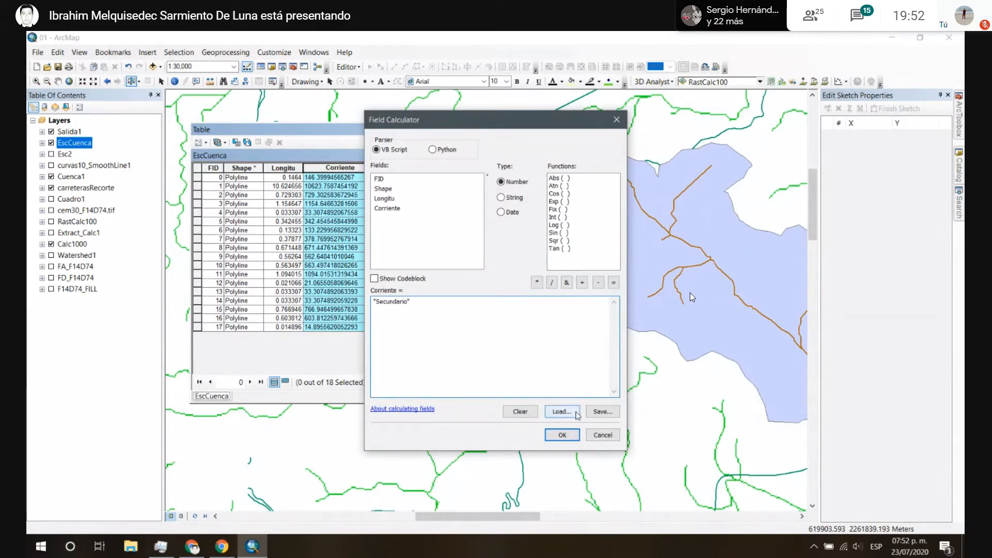
left_click(567, 435)
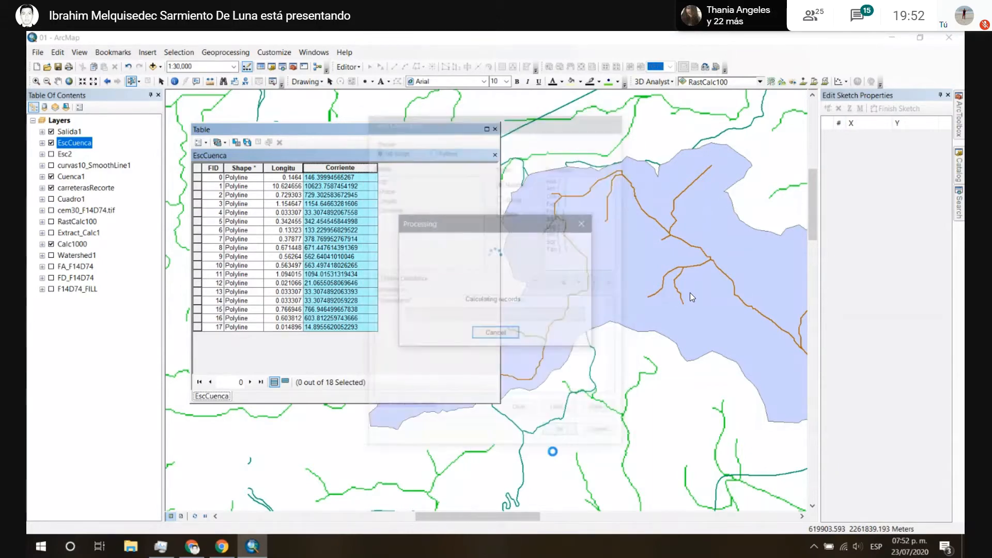
left_click(354, 221)
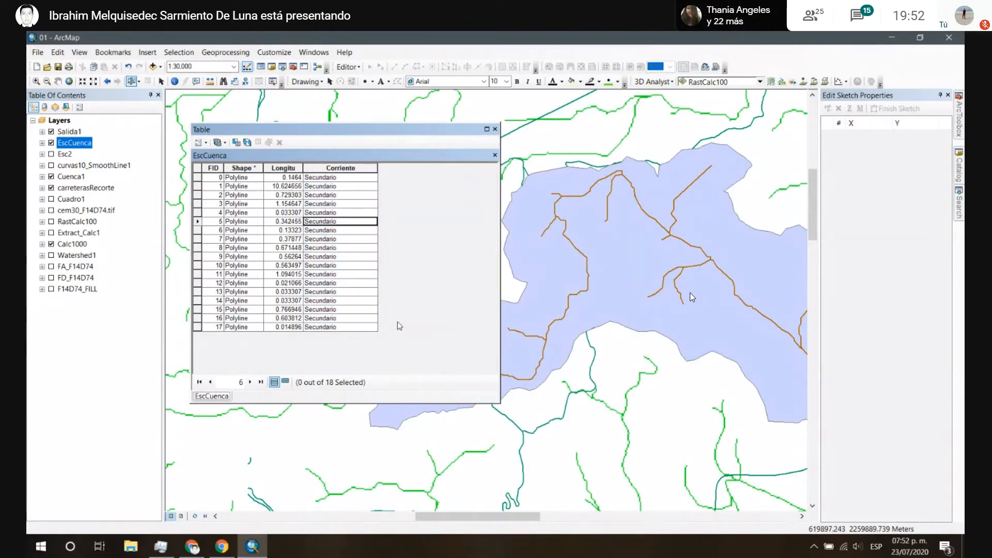
Step: Correct the Field Calculator expression to "Secundaria" and apply it to the Corriente field for all records
left_click(355, 170)
right_click(355, 169)
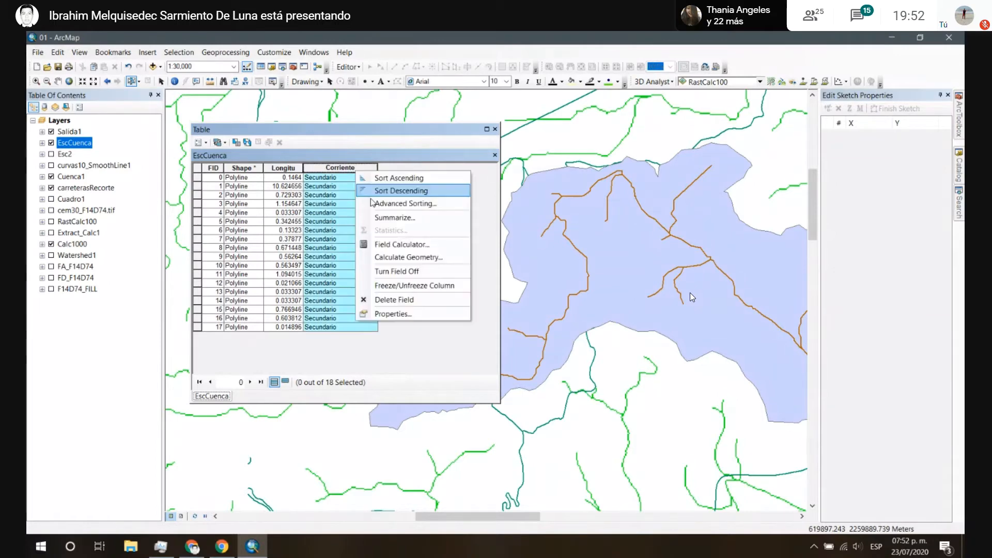
left_click(395, 245)
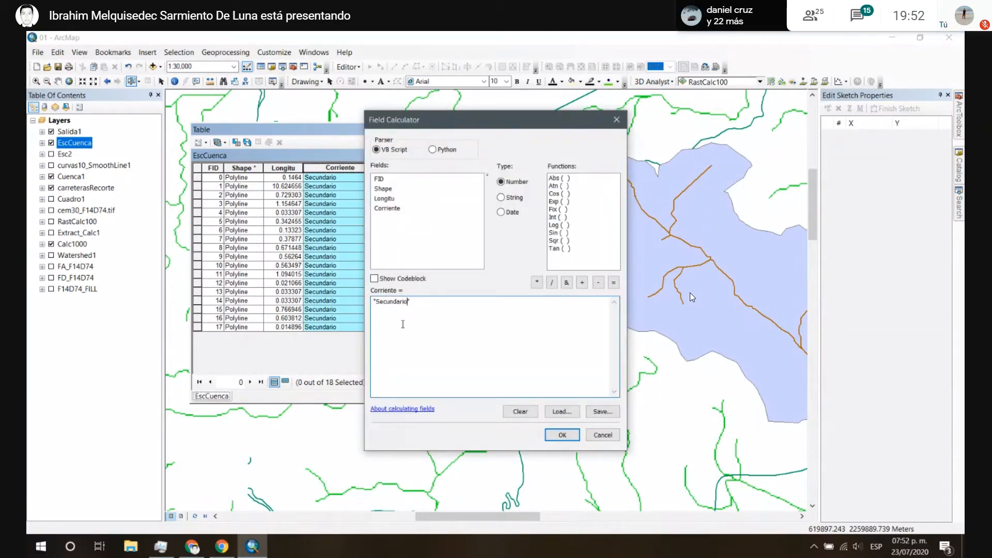
key("BackSpace")
type("a")
left_click(549, 435)
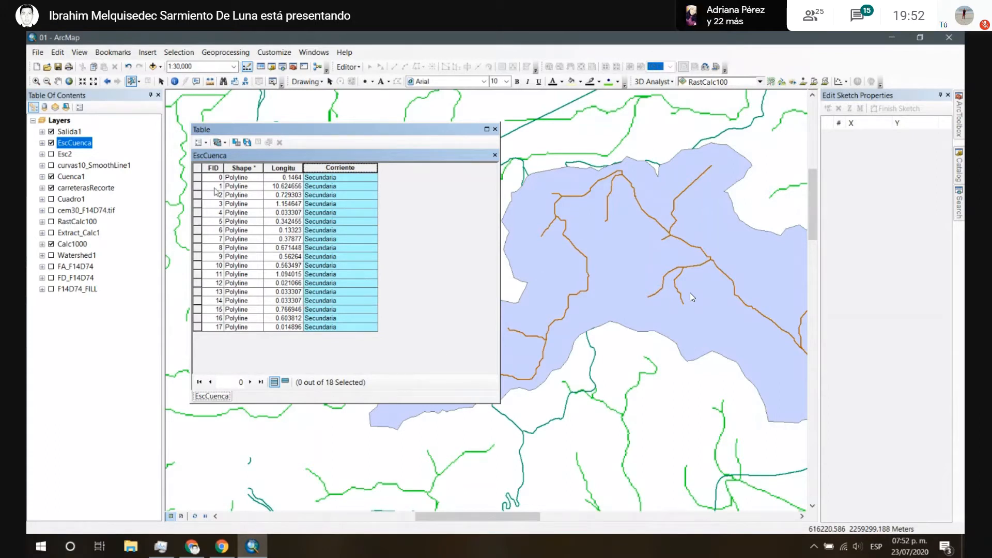
Step: Select the EscCuenca records by attributes with the expression "Longitu"<10
left_click(198, 187)
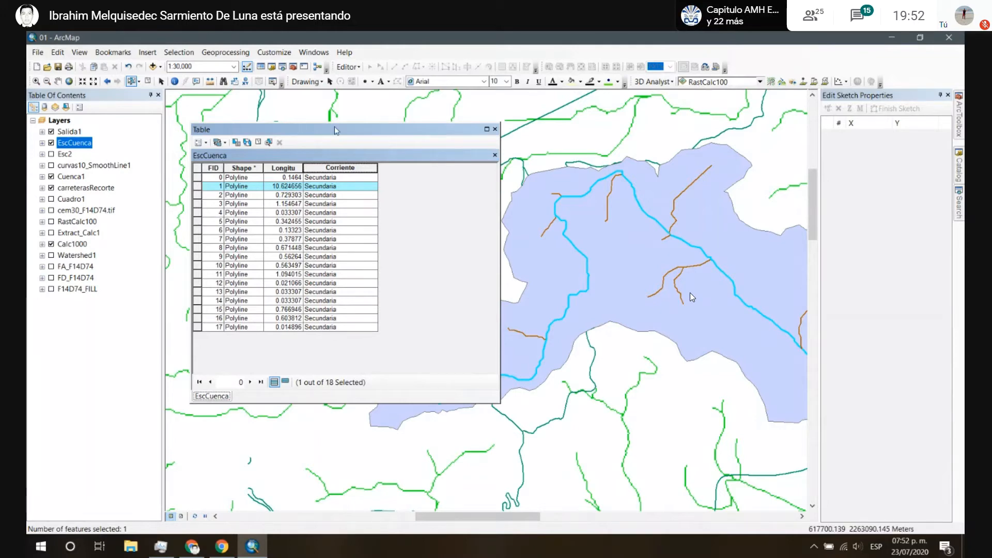
left_click(206, 143)
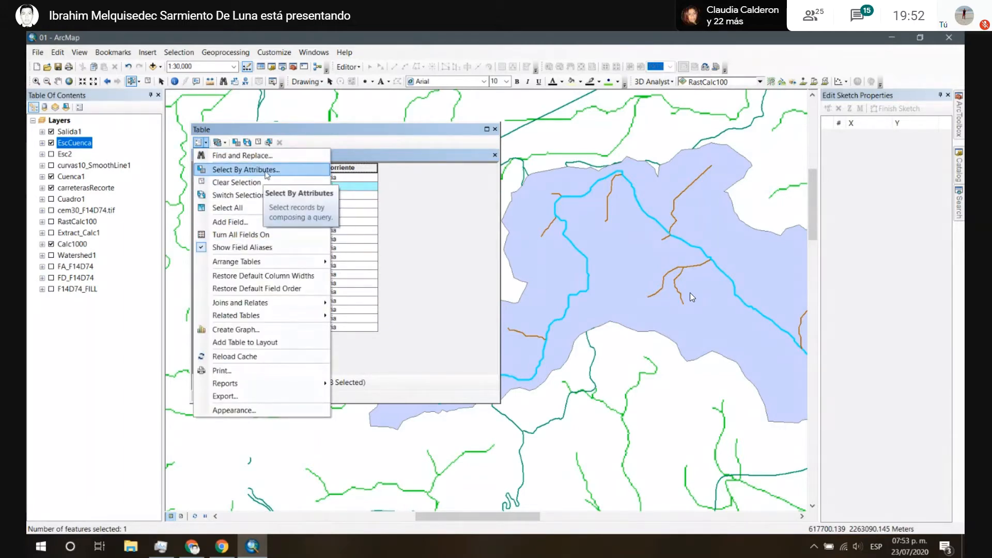
left_click(267, 175)
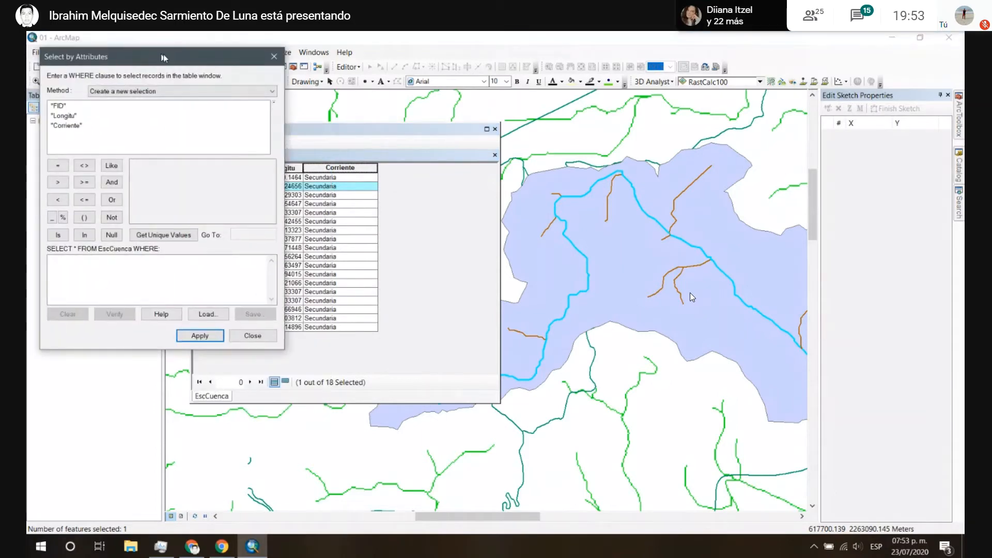
left_click_drag(153, 60, 377, 77)
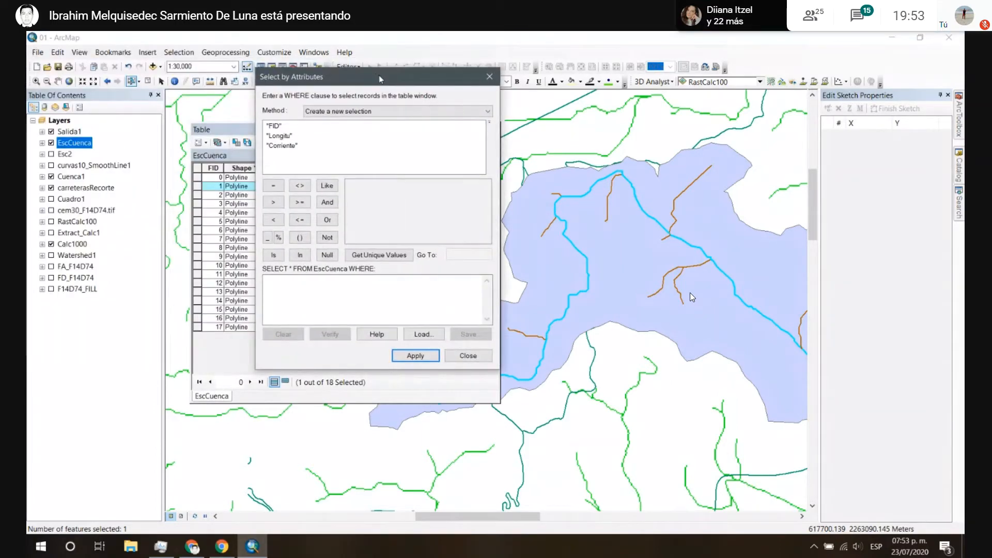
double_click(279, 135)
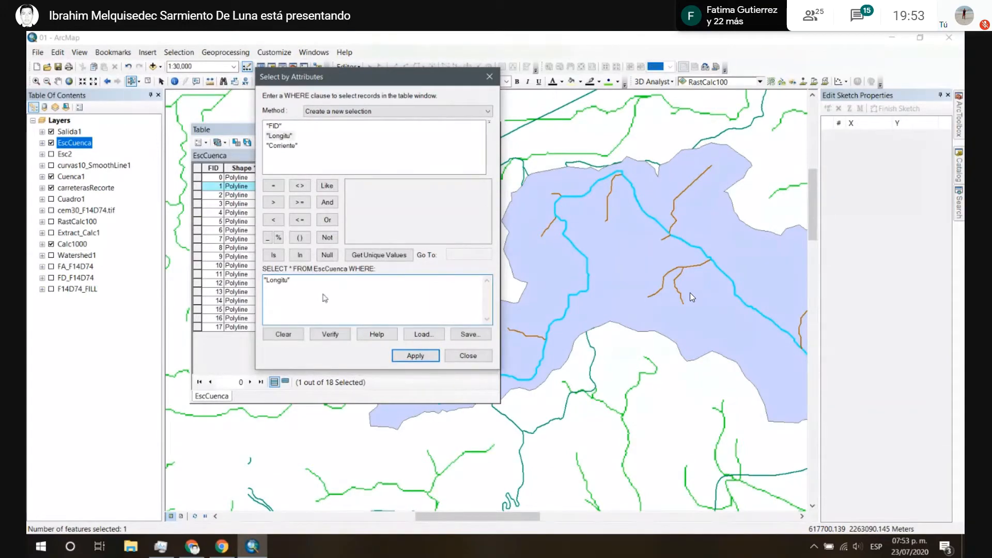
type("<10")
left_click(419, 362)
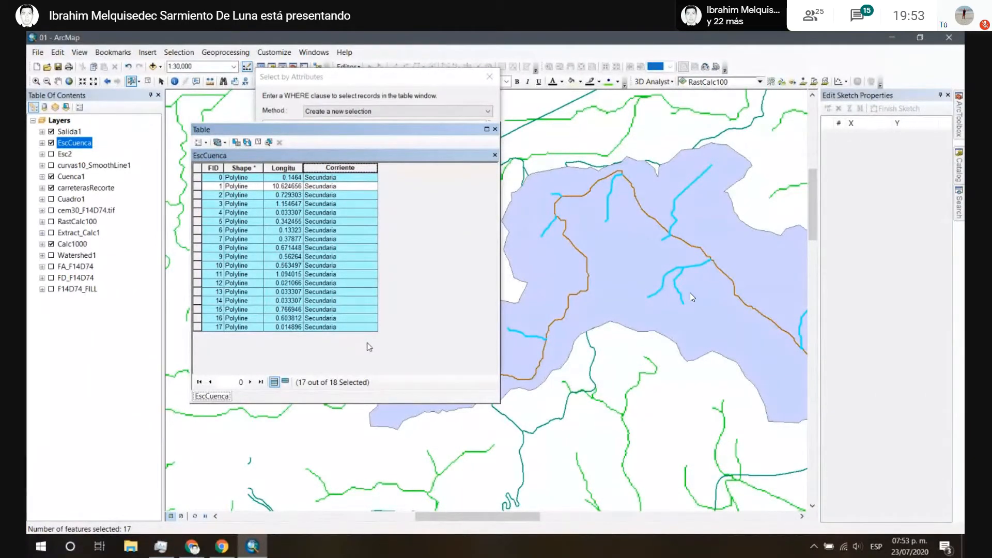
Step: Select only the FID 1 record, move the table window aside and close the attribute selection dialog
left_click(196, 187)
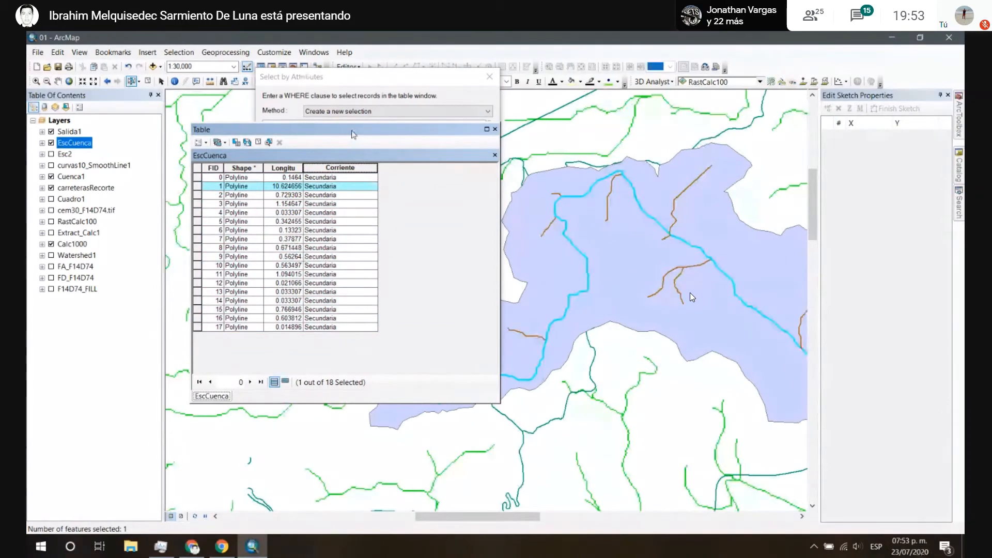
left_click_drag(355, 131, 521, 231)
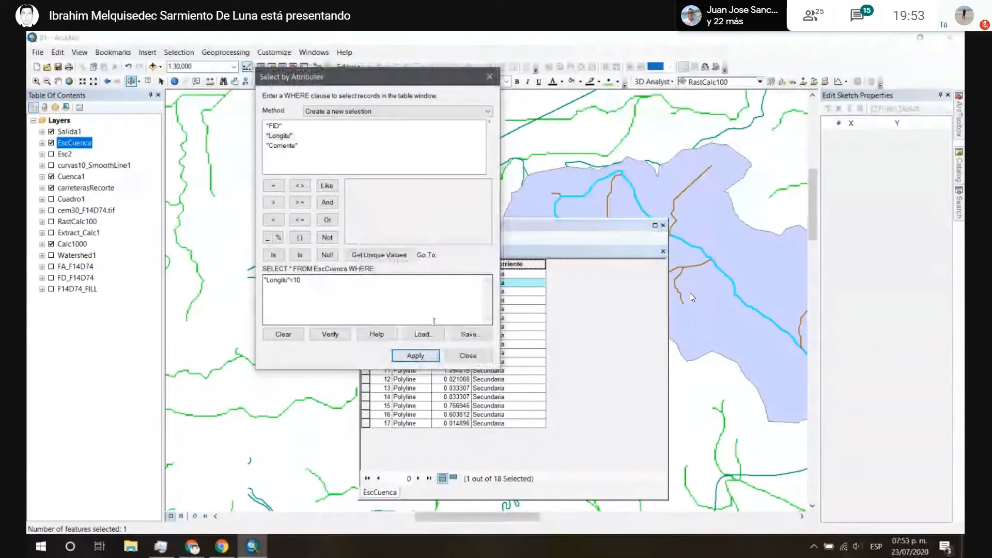
left_click(466, 355)
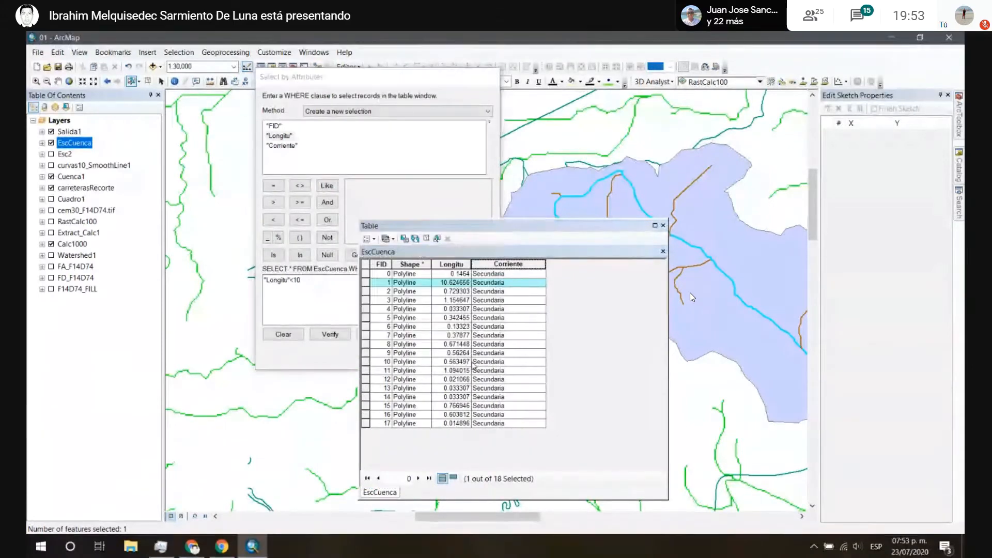
Step: Start an edit session on the EscCuenca layer so its table values can be modified
left_click(506, 285)
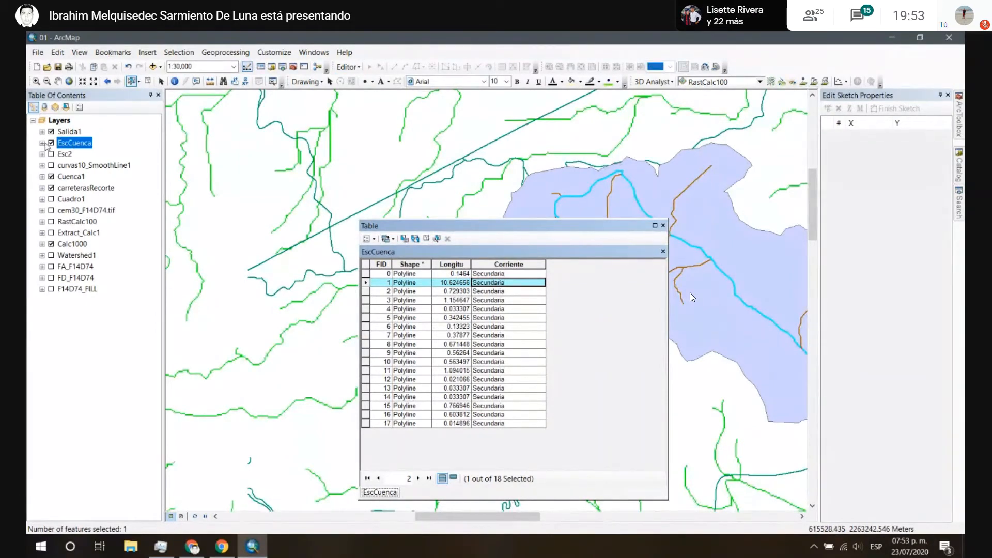
right_click(73, 144)
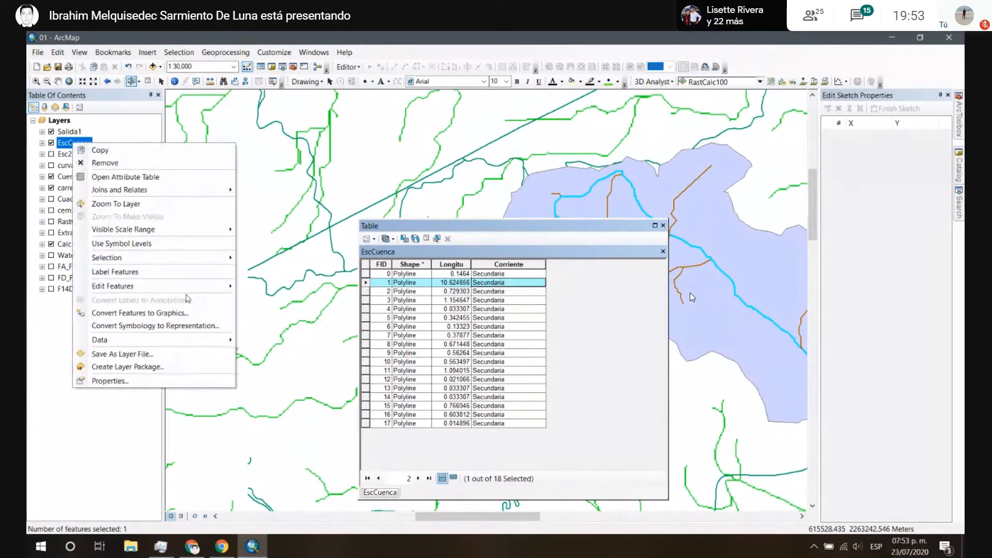
mouse_move(155, 286)
left_click(267, 287)
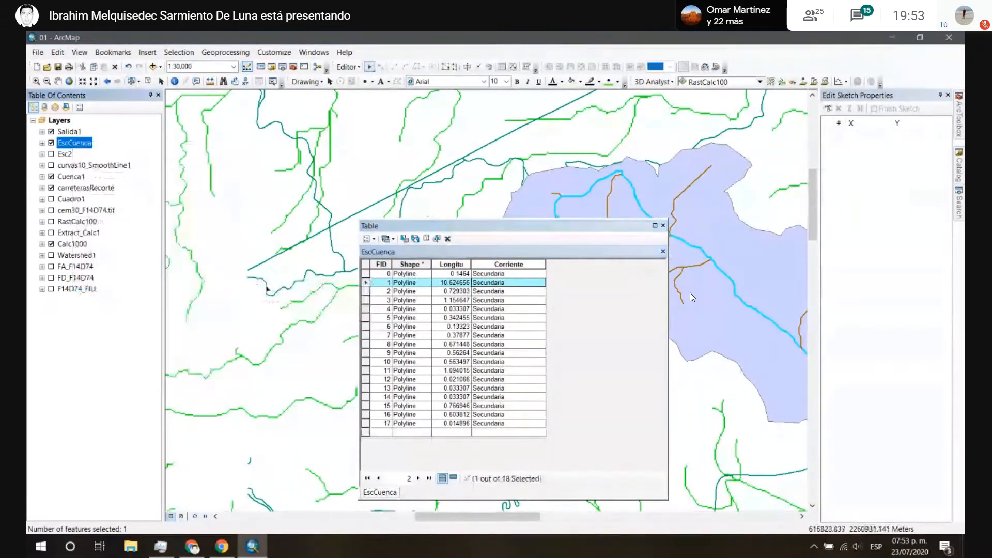
Step: Change the Corriente value of the FID 1 record to "Principal" in the EscCuenca table
left_click(490, 308)
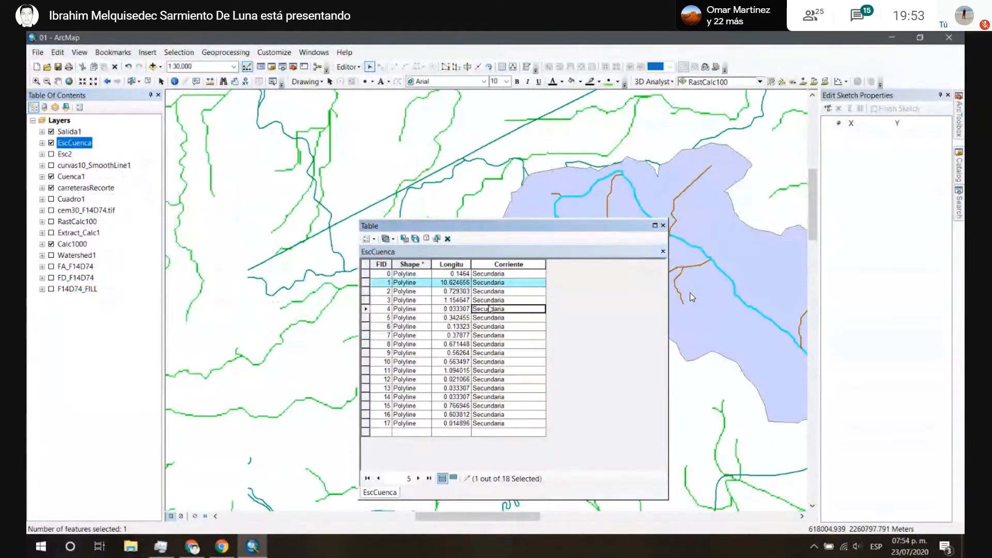
left_click(511, 283)
double_click(510, 282)
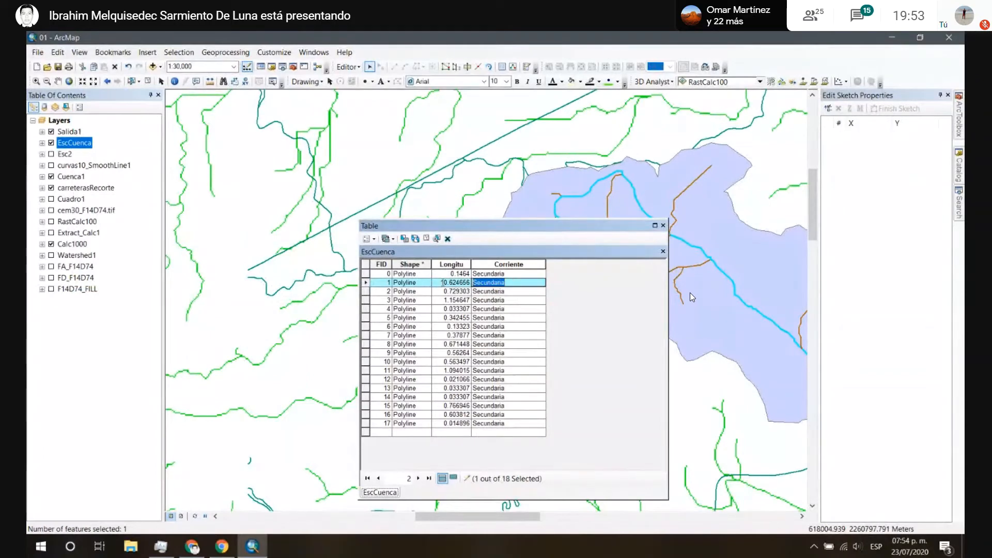
type("Pm")
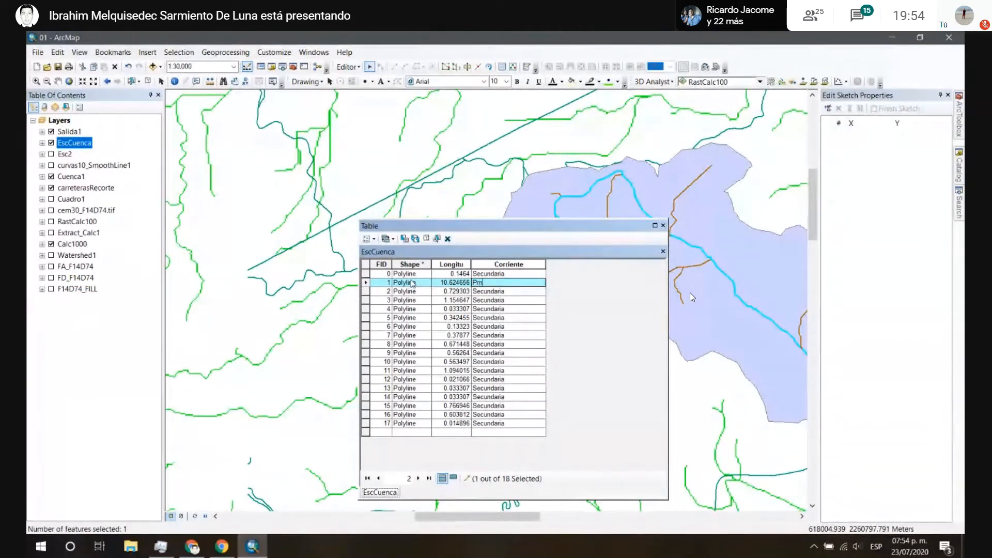
key("BackSpace")
type("rincipal")
key("Return")
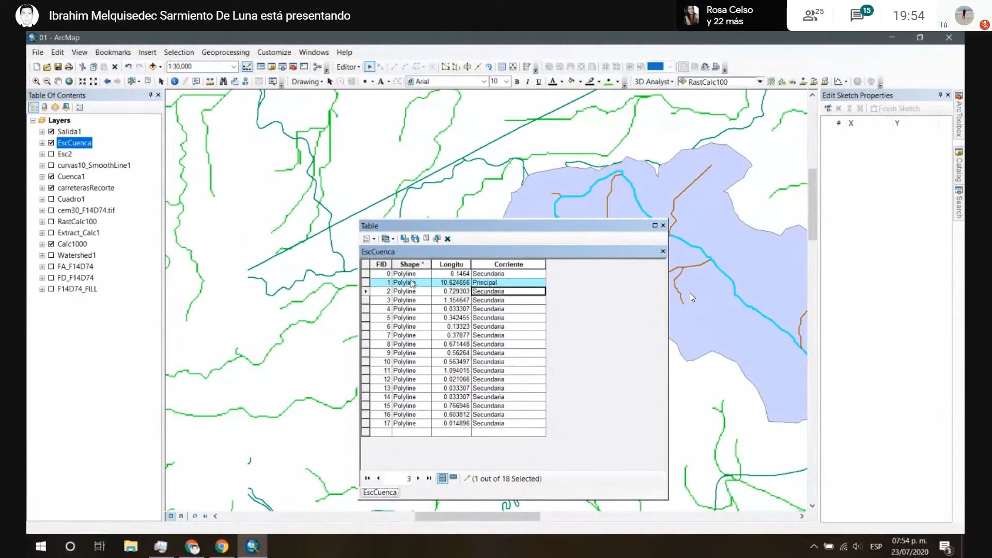
Step: Save the edits to EscCuenca and stop the edit session
left_click(347, 67)
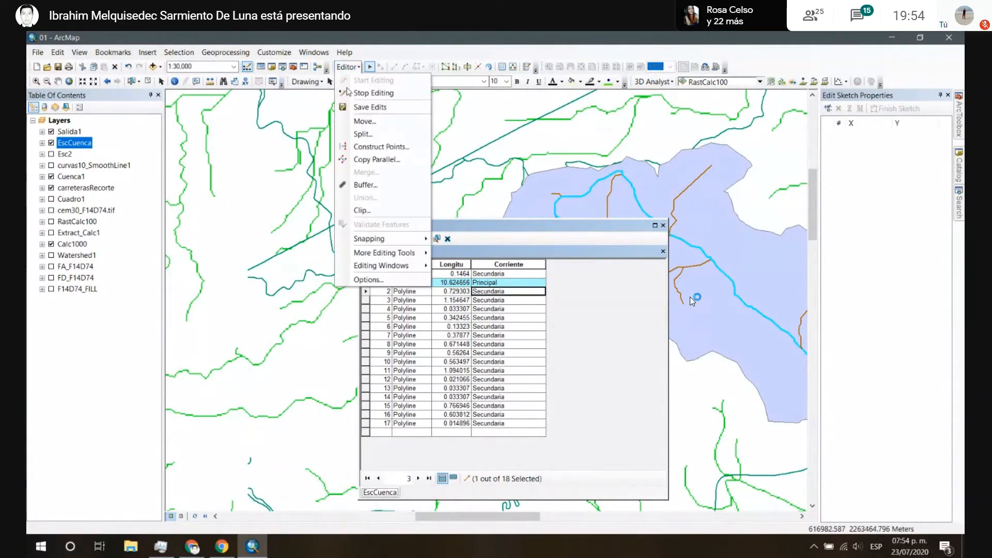
left_click(361, 109)
left_click(348, 67)
left_click(368, 91)
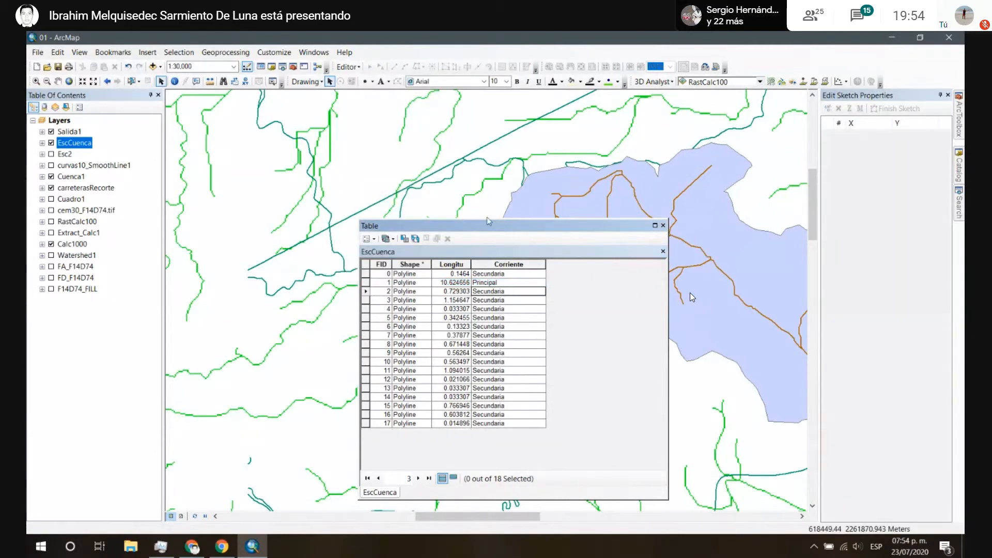
Step: Review the Corriente classification in the EscCuenca attribute table and the basin's streams on the map, leaving the table closed
left_click_drag(489, 225, 314, 134)
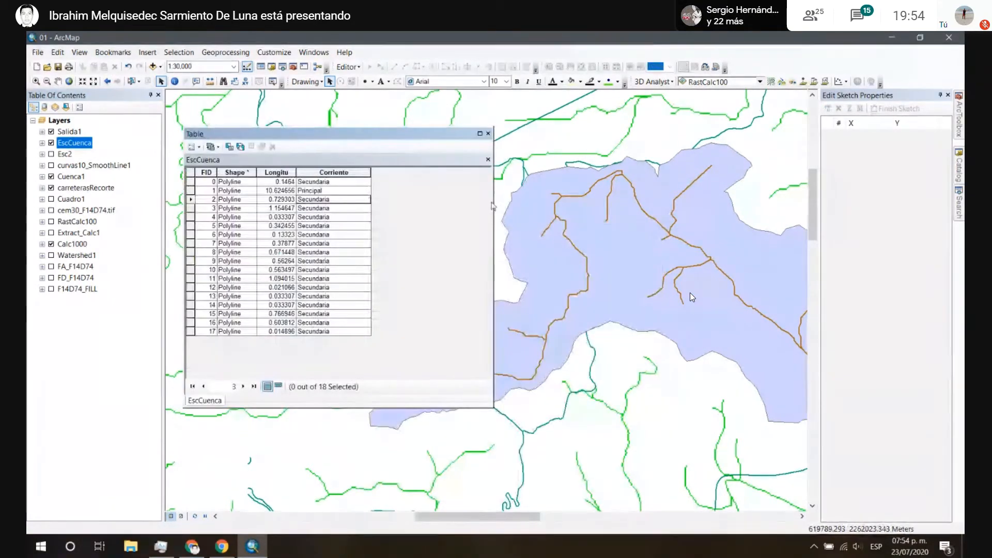
left_click_drag(495, 209, 401, 209)
key("Up")
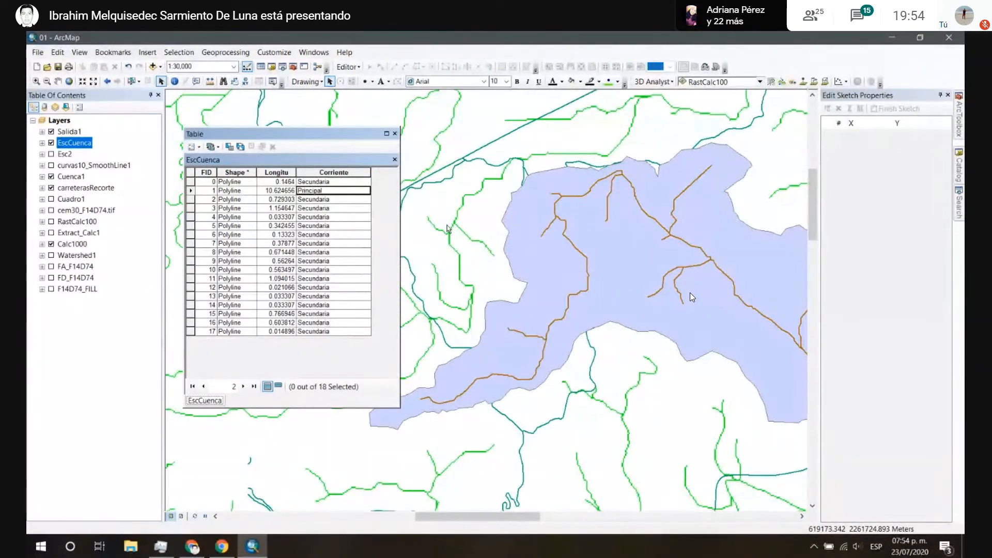
left_click(395, 135)
left_click_drag(641, 259, 408, 236)
scroll(408, 236, "down", 1)
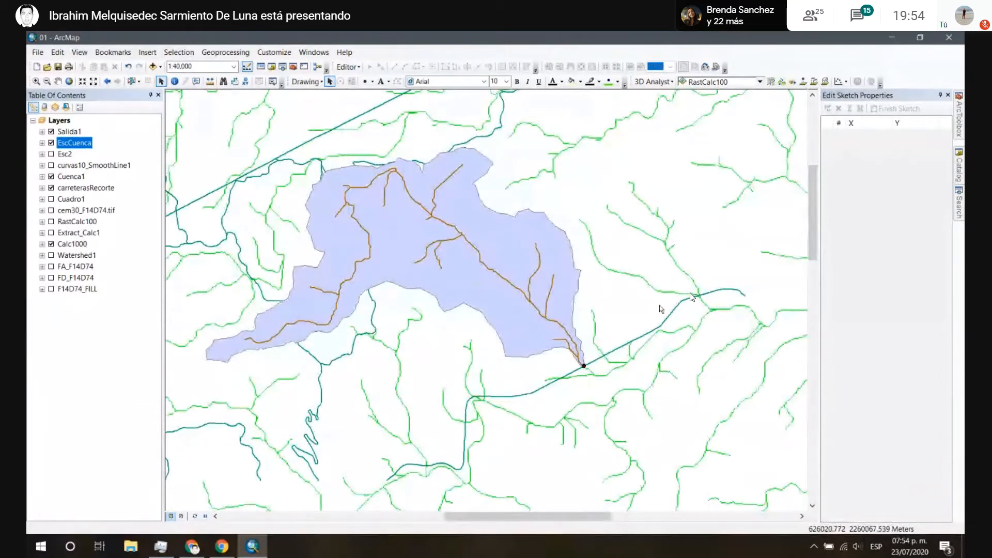
scroll(329, 235, "up", 2)
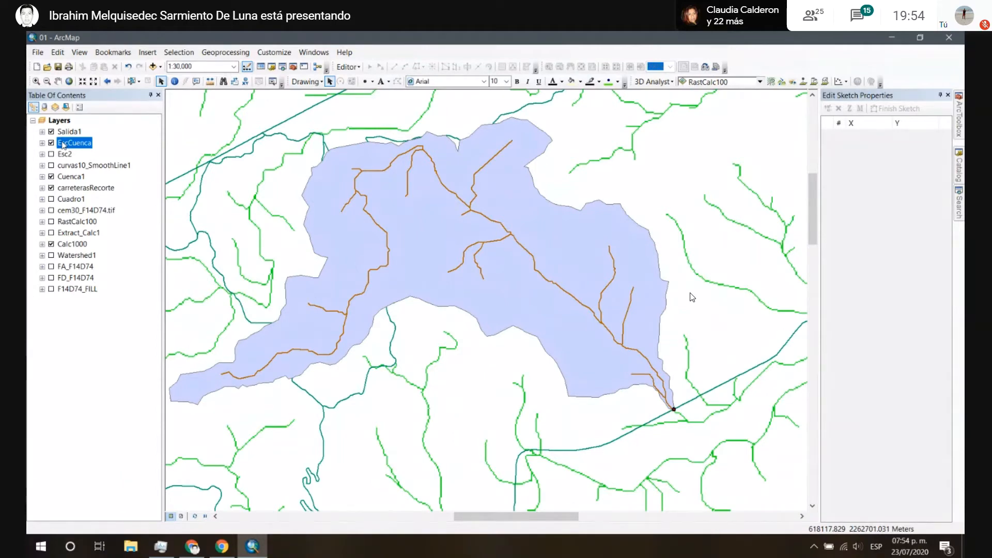
right_click(63, 145)
left_click(77, 175)
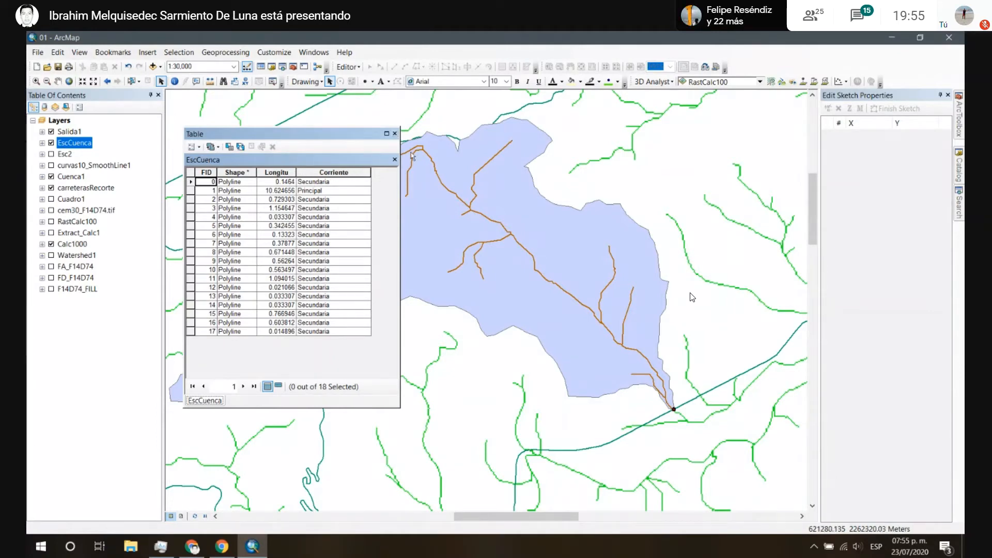
left_click(394, 134)
Step: Switch the EscCuenca layer's symbology from a single symbol to categories by unique values of one field
right_click(69, 141)
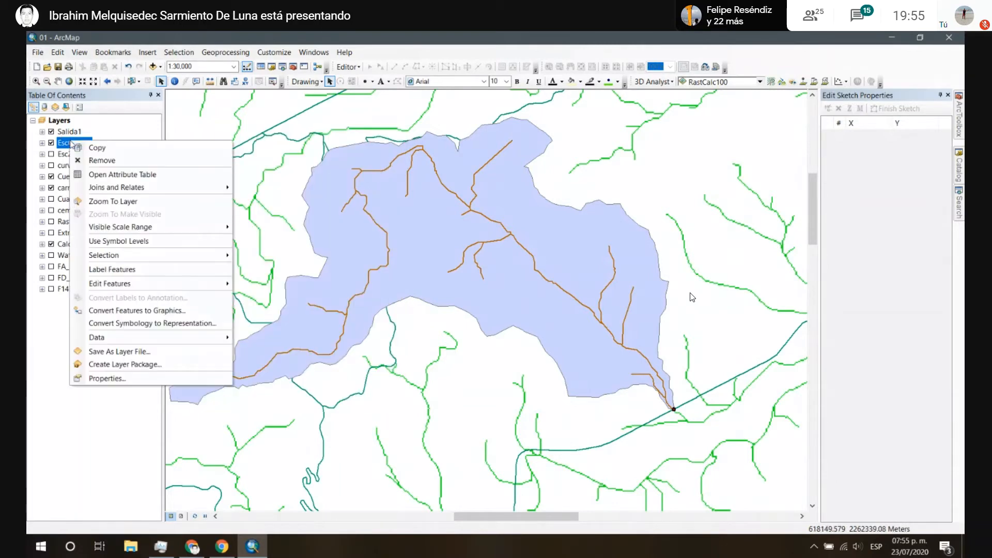
left_click(126, 383)
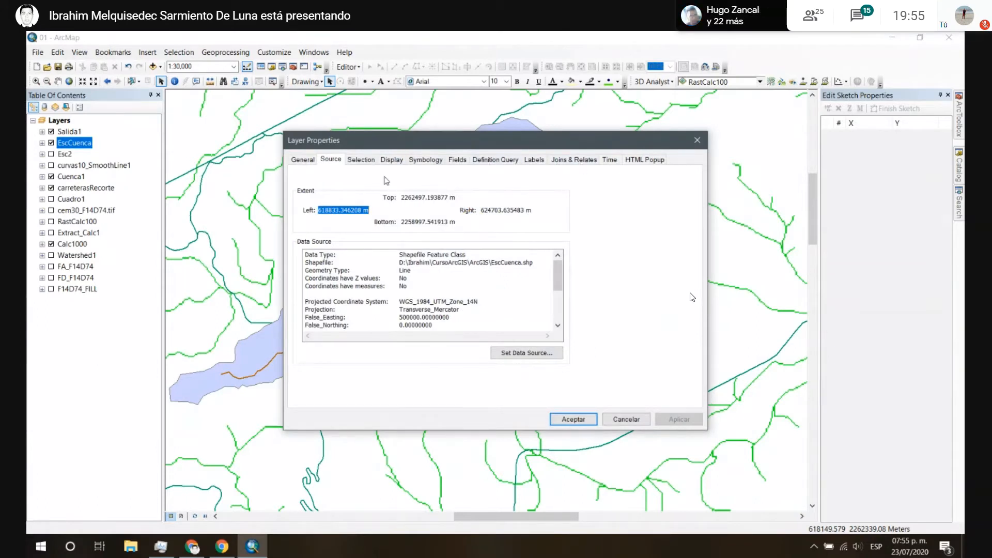
left_click(412, 162)
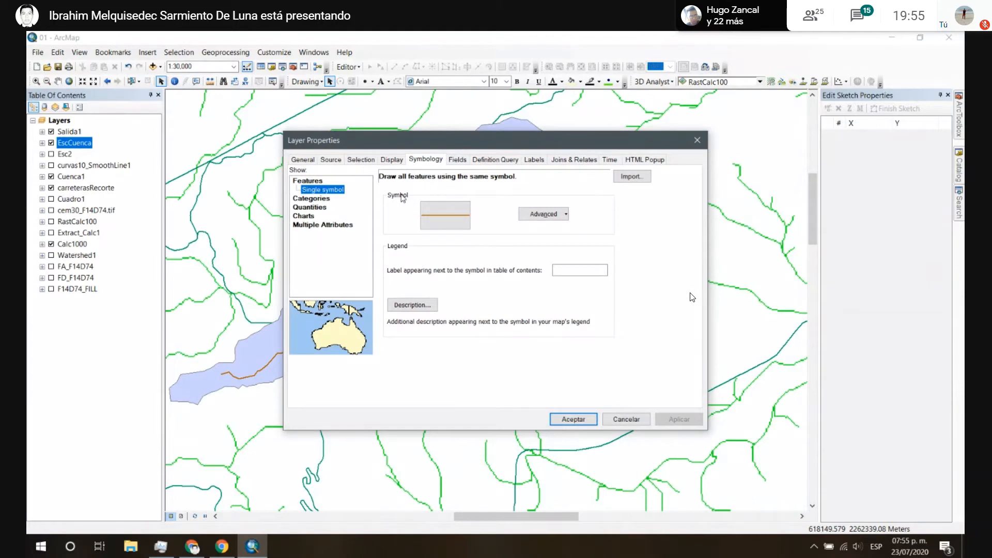
left_click(320, 198)
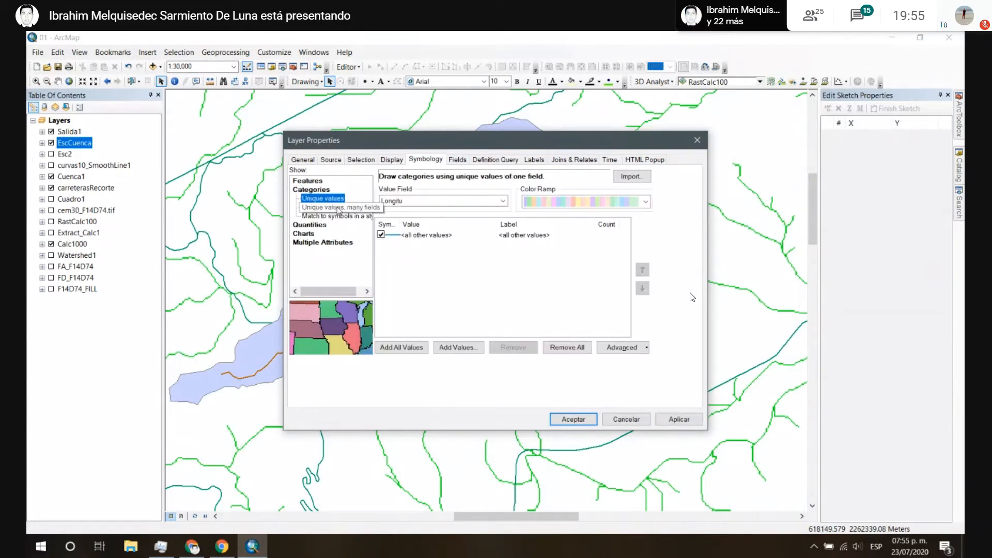
left_click(338, 208)
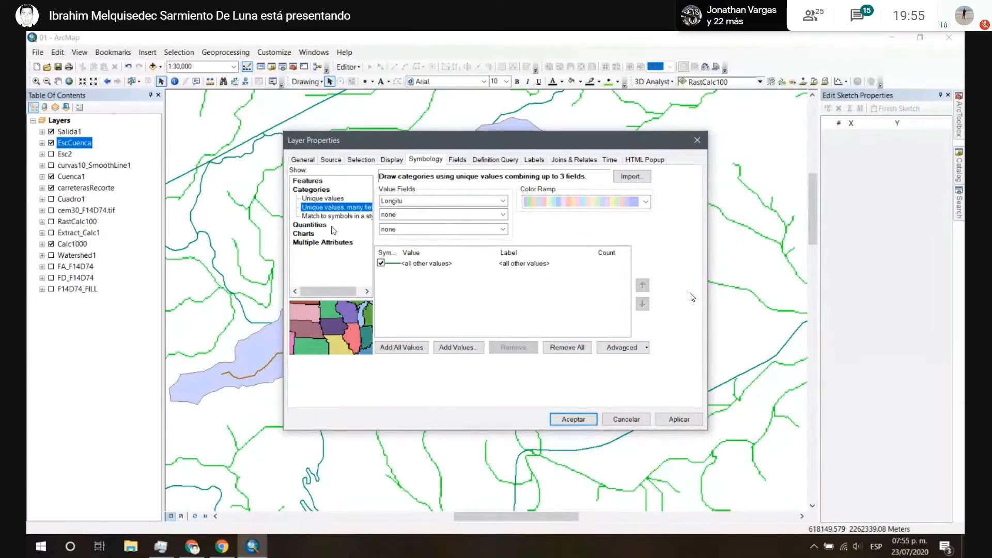
left_click(343, 198)
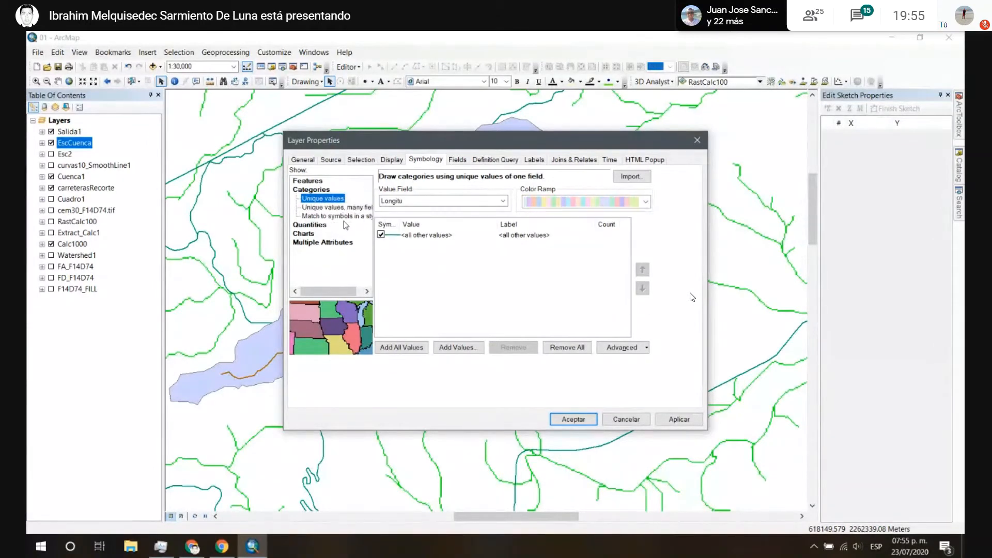
left_click(339, 208)
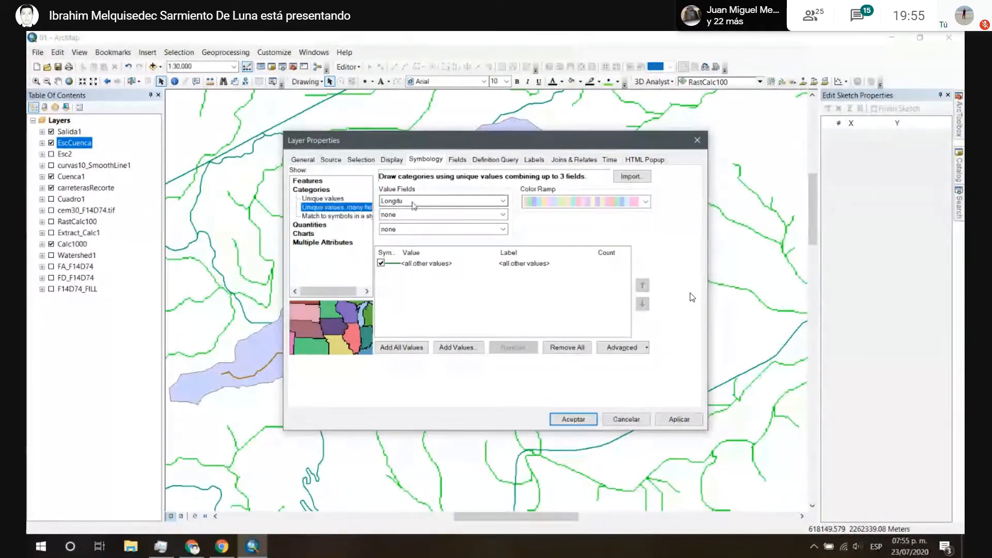
left_click(333, 200)
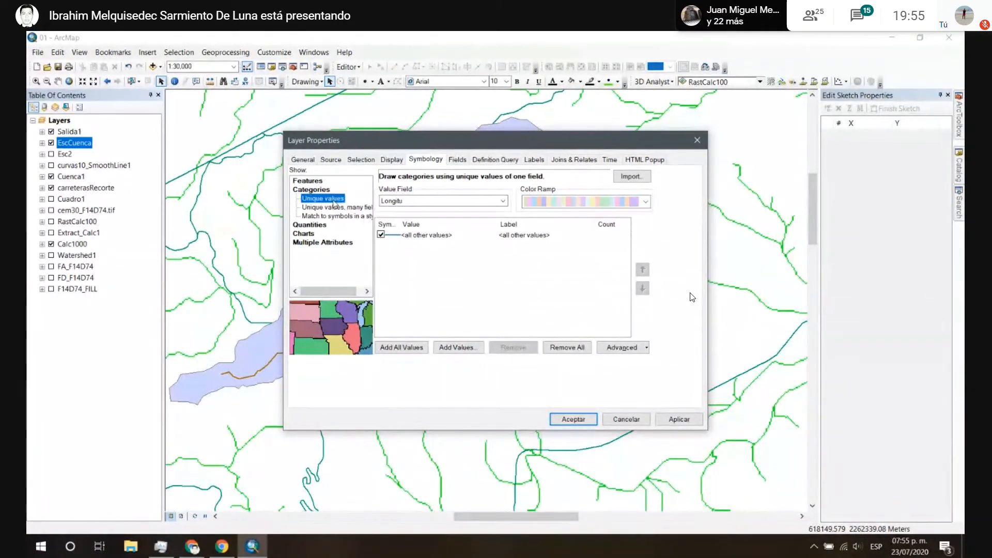
Step: Categorize the streams by the Corriente field, disabling the all other values class and adding all of the field's values
left_click(409, 206)
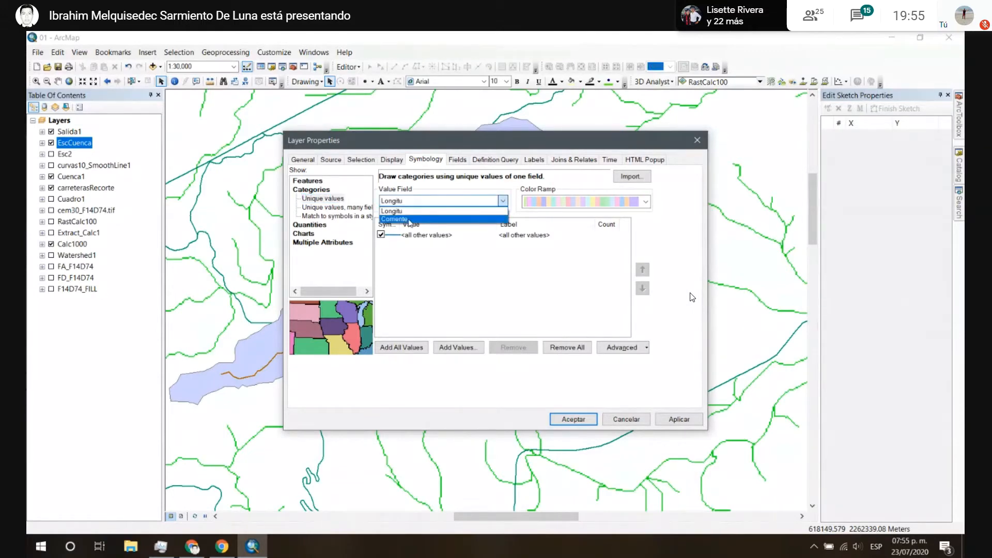
left_click(409, 219)
left_click(381, 234)
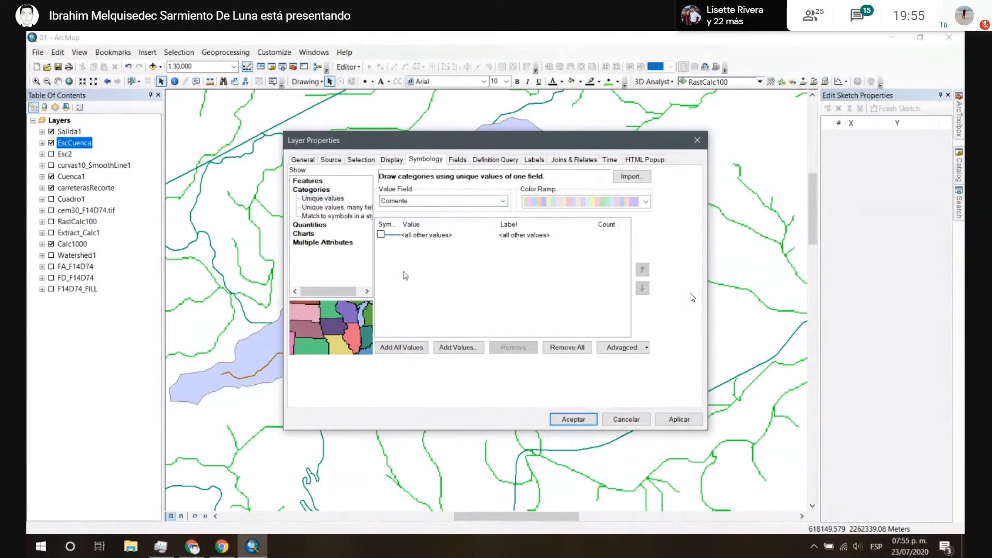
left_click(401, 347)
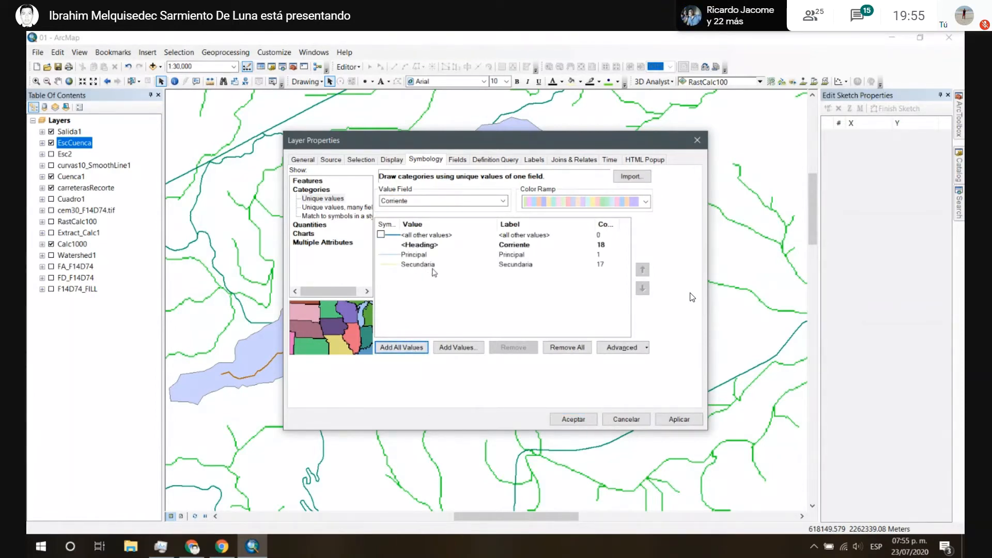
Step: Assign the Stream, Intermittent line symbol to the Principal category
left_click(392, 257)
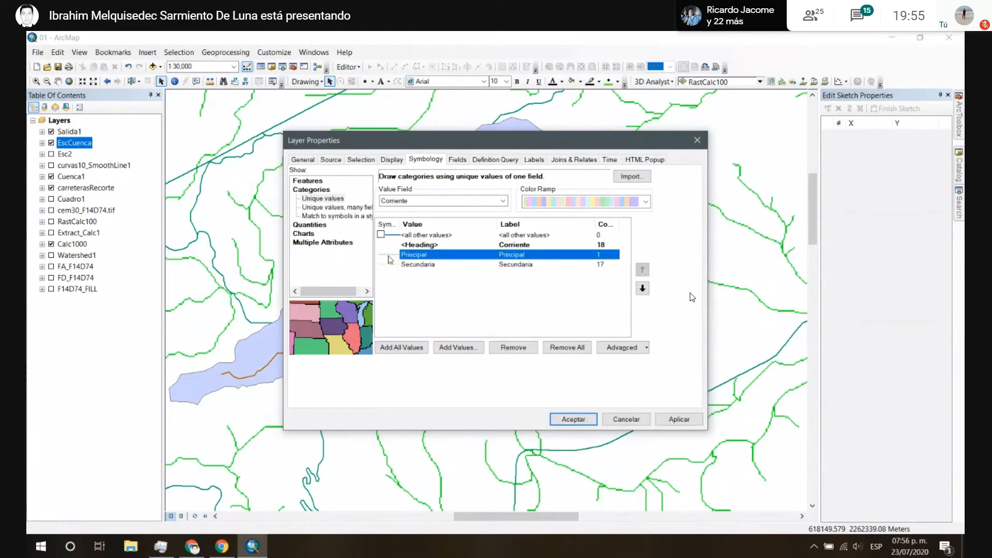
double_click(390, 260)
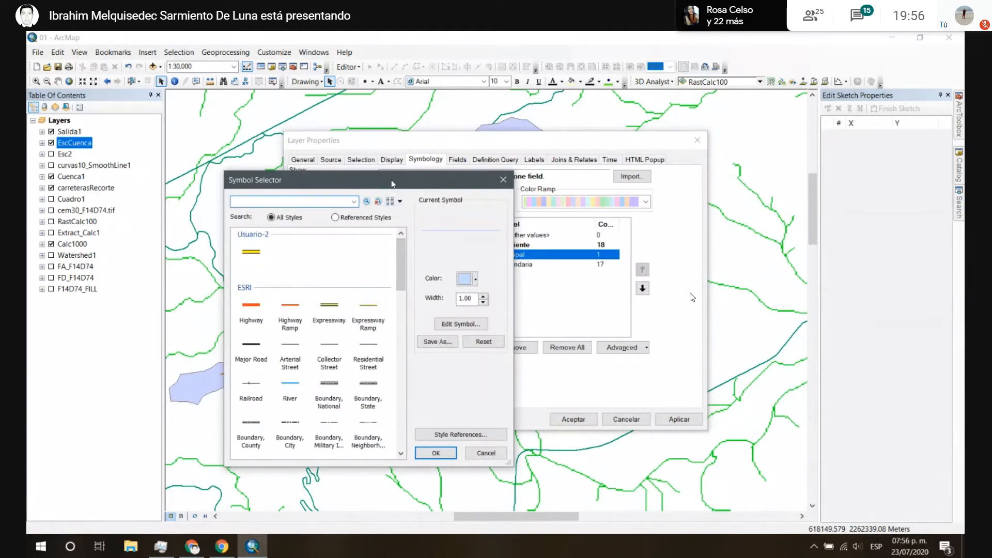
left_click_drag(392, 183, 340, 163)
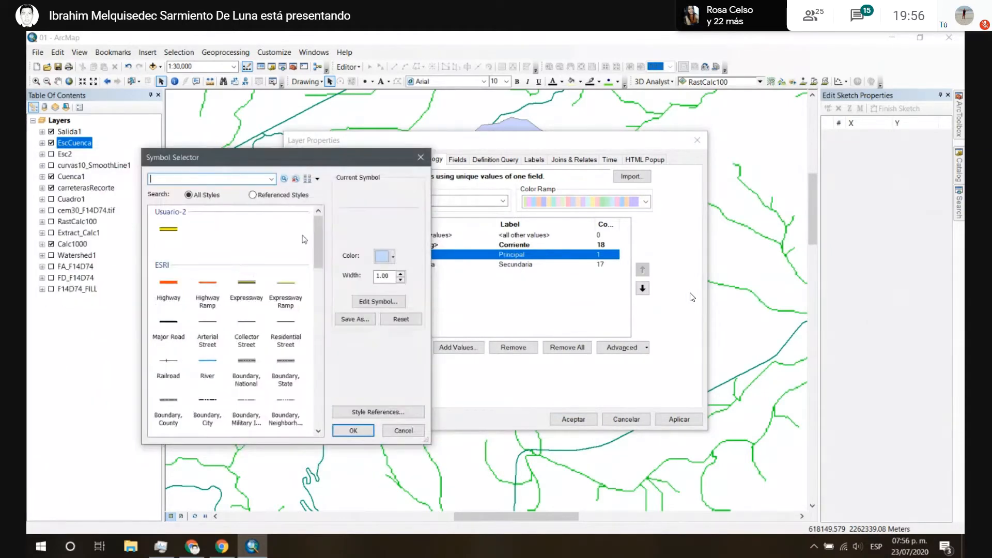
left_click_drag(322, 239, 340, 417)
scroll(292, 354, "up", 2)
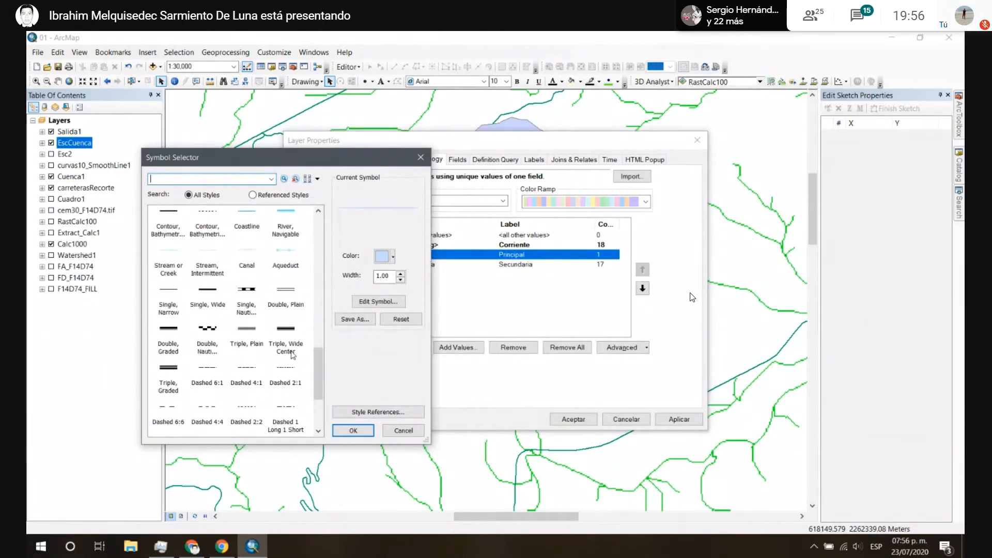
scroll(290, 357, "up", 1)
scroll(253, 283, "up", 2)
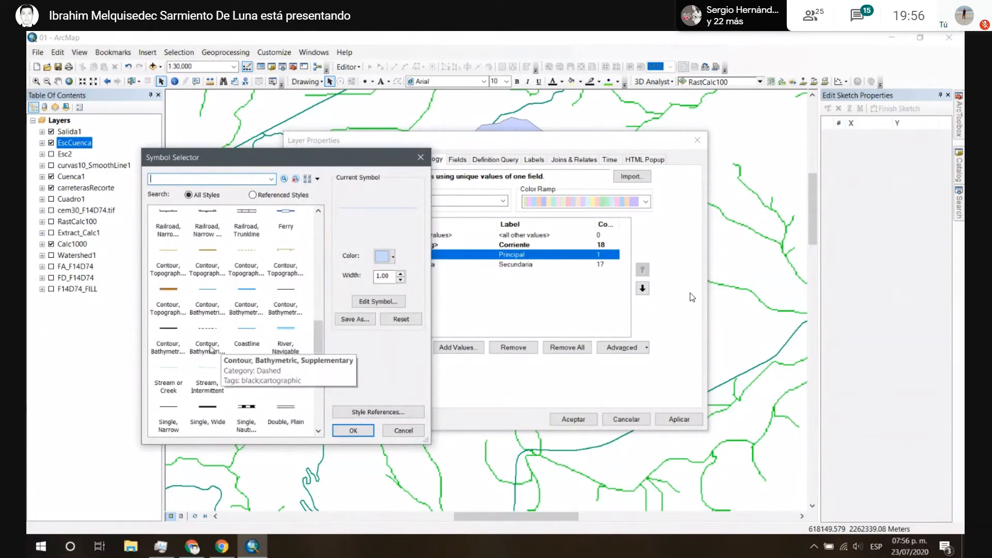
left_click(210, 388)
Step: Color the Principal line symbol blue, adjust its width to make the line thicker, and accept the symbol
left_click(392, 256)
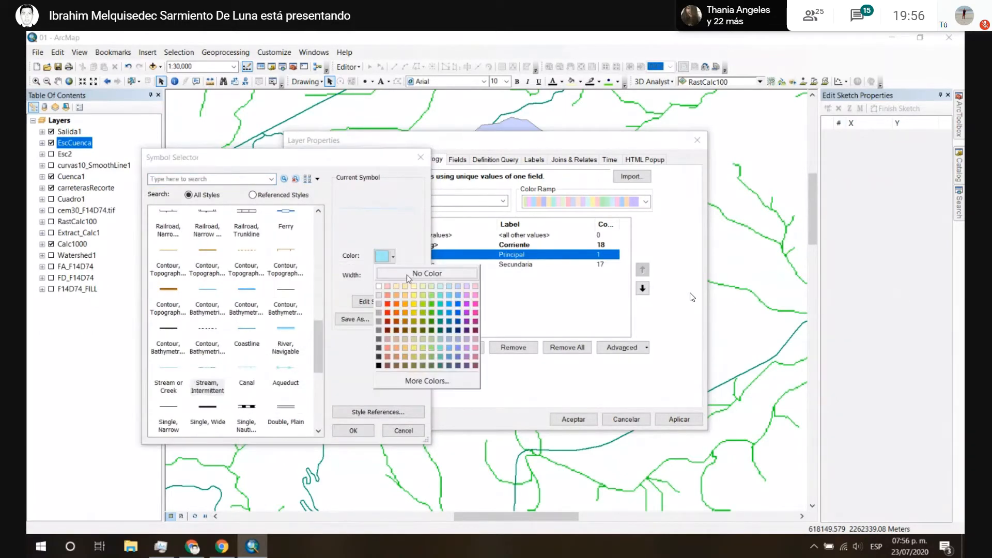
left_click(450, 310)
left_click(401, 275)
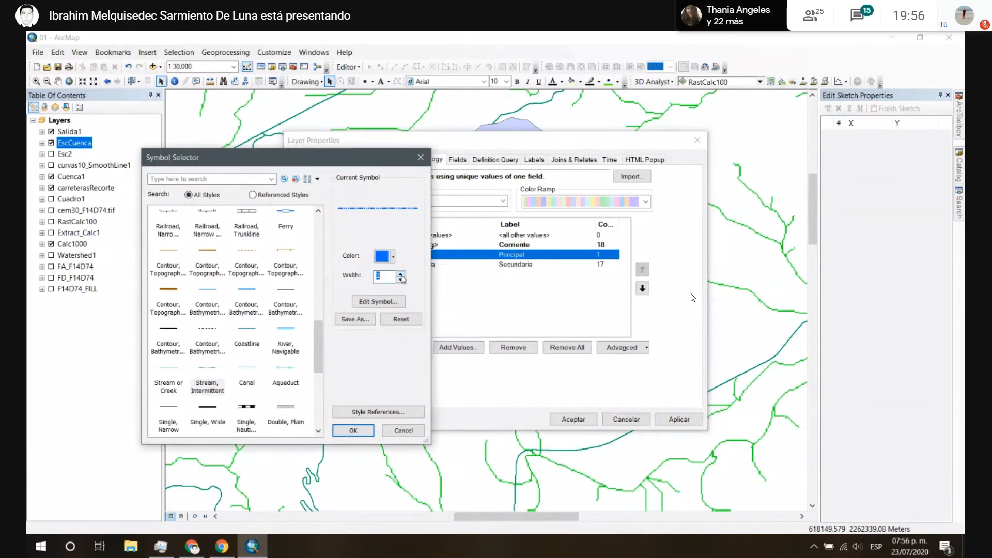
left_click(352, 430)
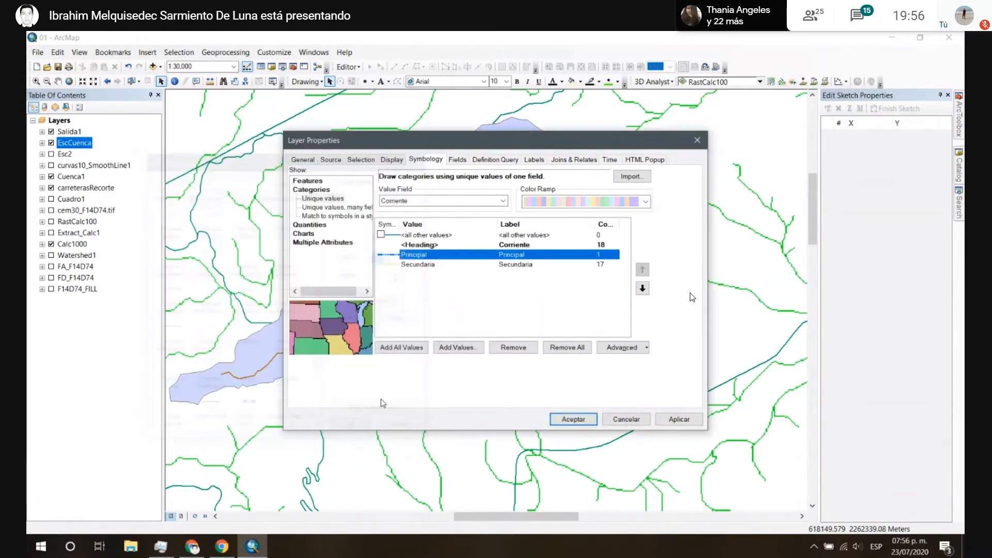
Step: Assign the Stream or Creek line symbol to the Secundaria category and color it blue
double_click(394, 265)
scroll(258, 336, "down", 5)
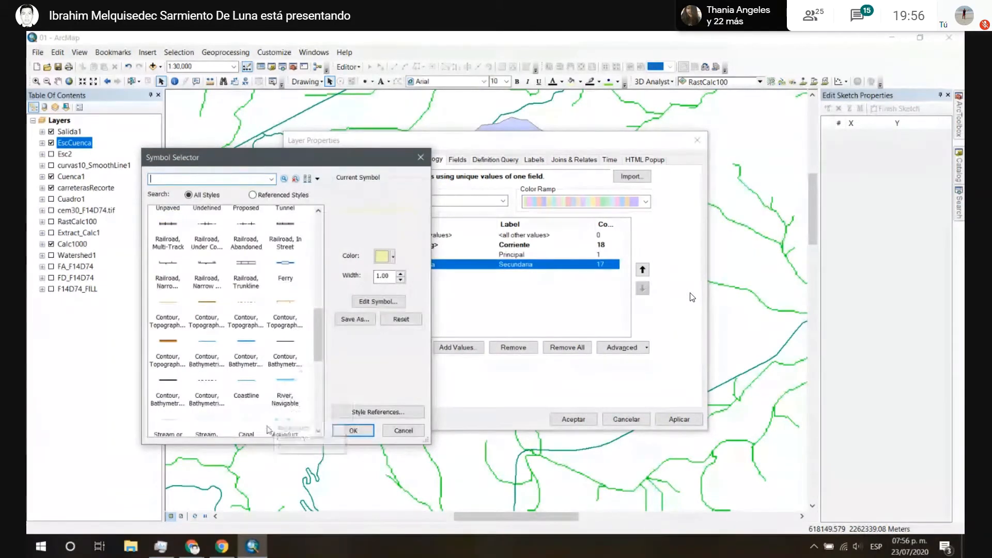
scroll(261, 416, "down", 1)
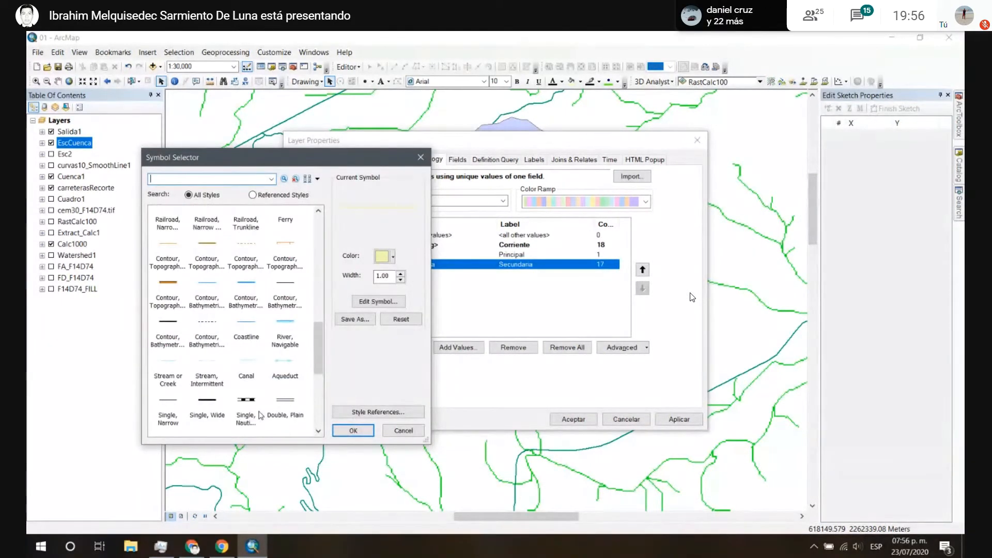
left_click(173, 368)
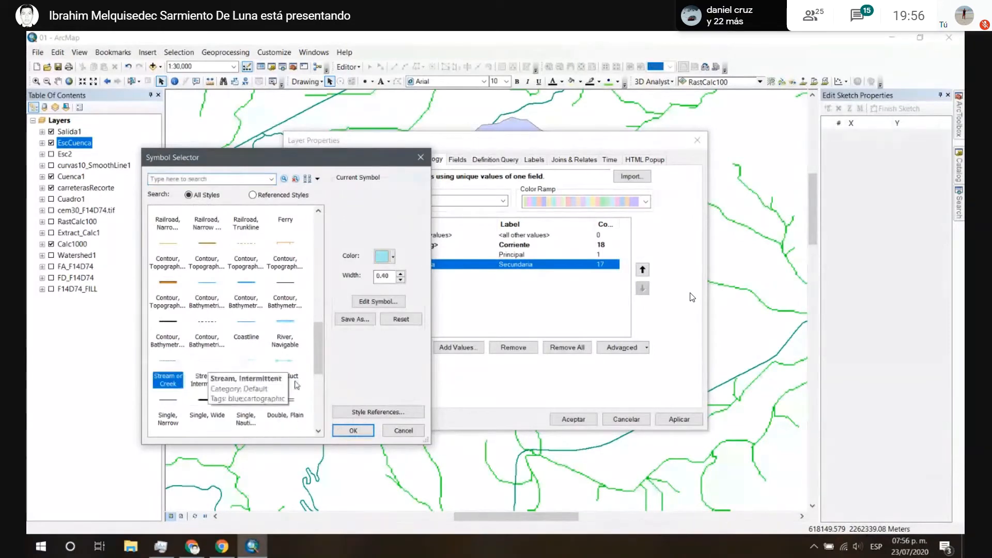
left_click(391, 256)
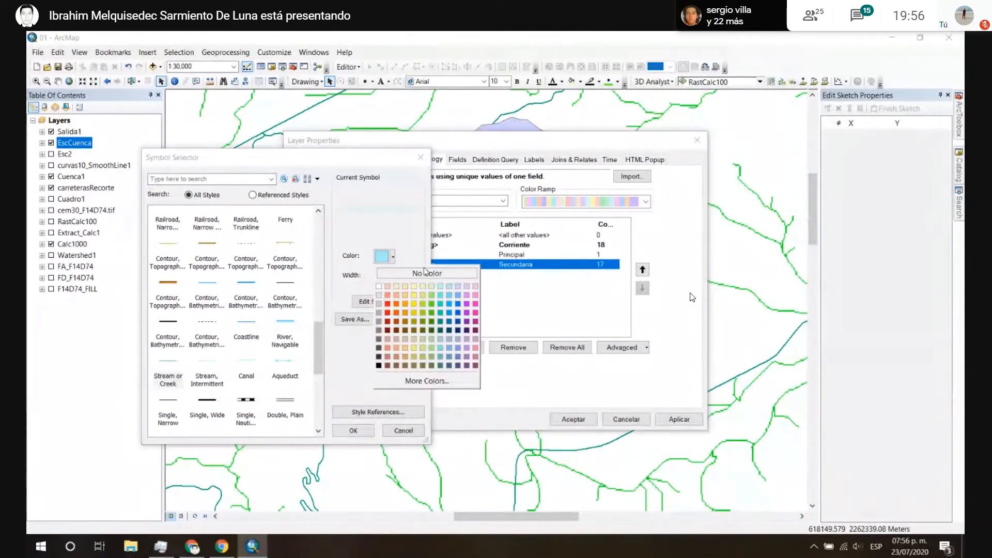
left_click(458, 304)
left_click(355, 432)
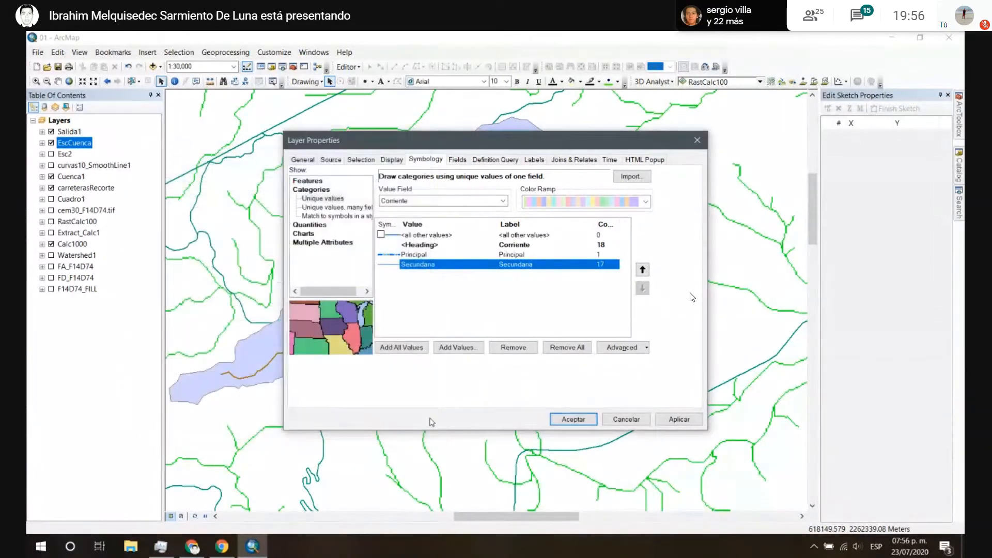
Step: Apply the Principal and Secundaria symbology to the EscCuenca layer and move the dialog aside to check the streams on the map
left_click(680, 419)
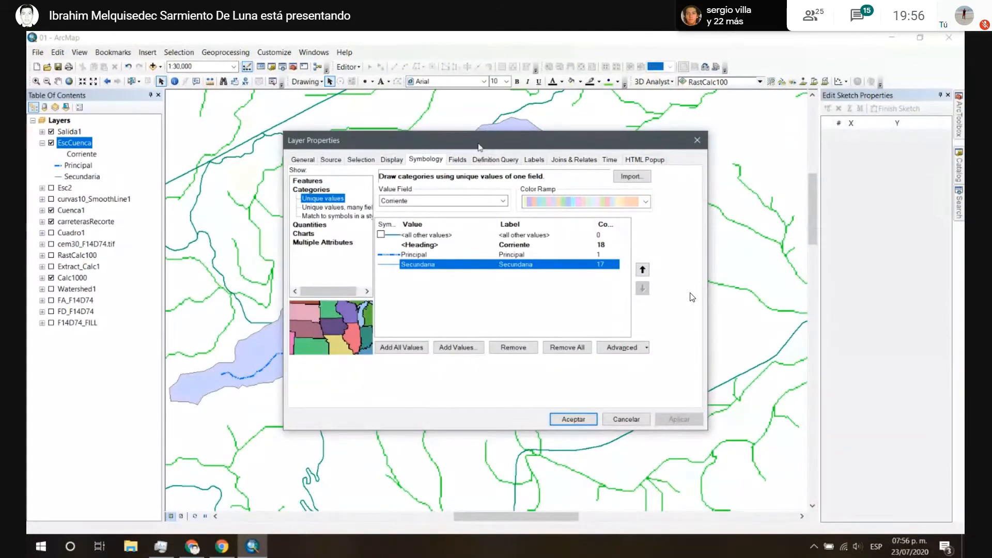
left_click_drag(483, 140, 967, 105)
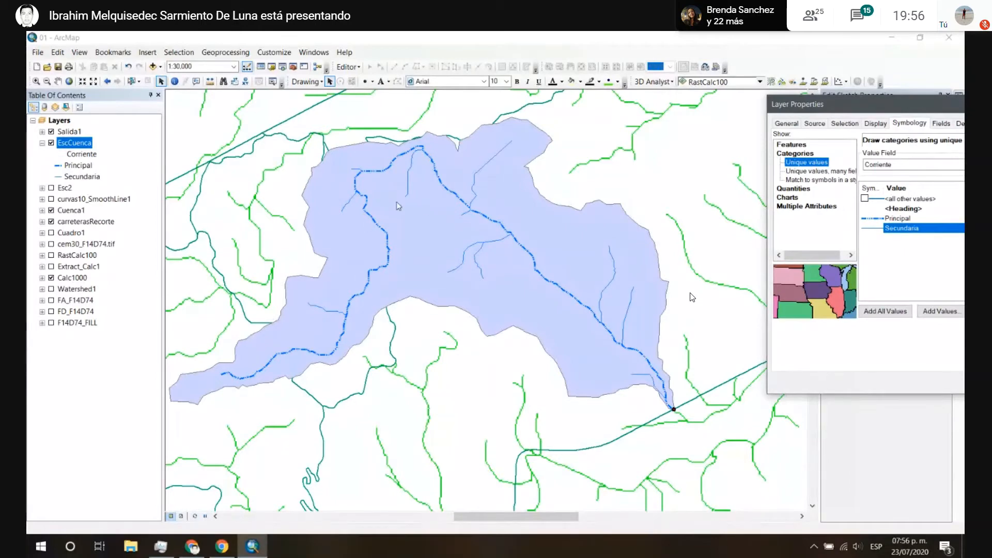
left_click_drag(815, 111, 576, 124)
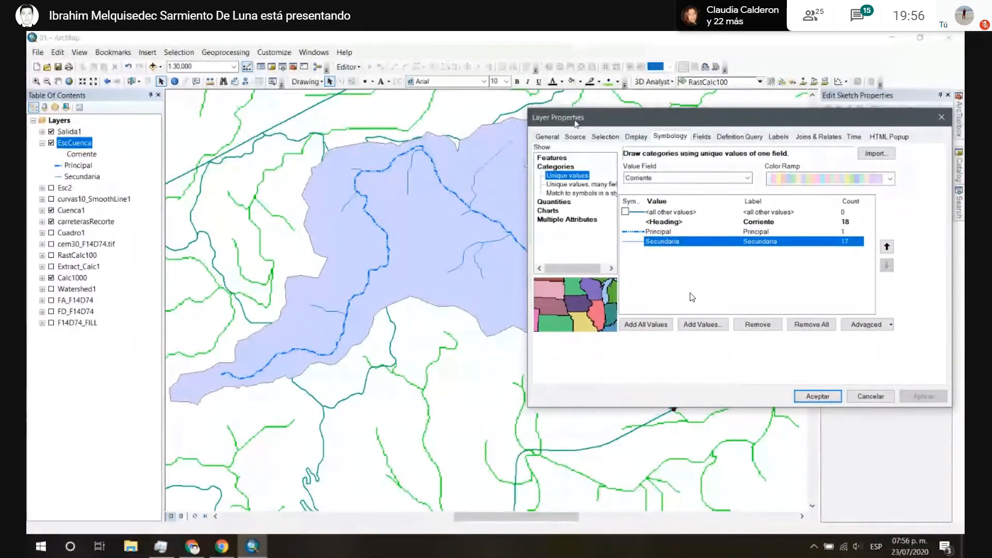
Step: Try categorizing the streams by unique combinations of the Corriente and Longitu fields, adding all values
left_click(584, 192)
left_click(582, 184)
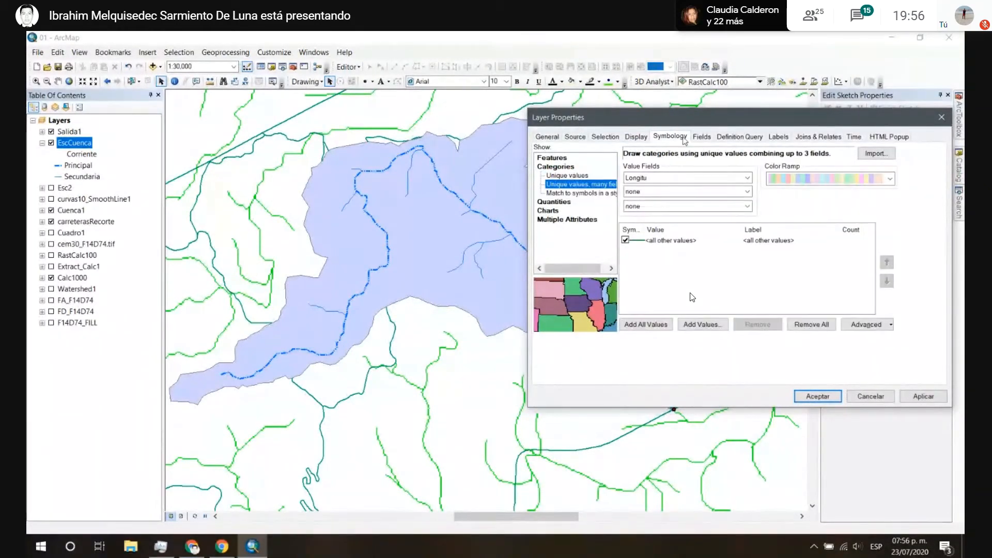
left_click_drag(682, 118, 624, 105)
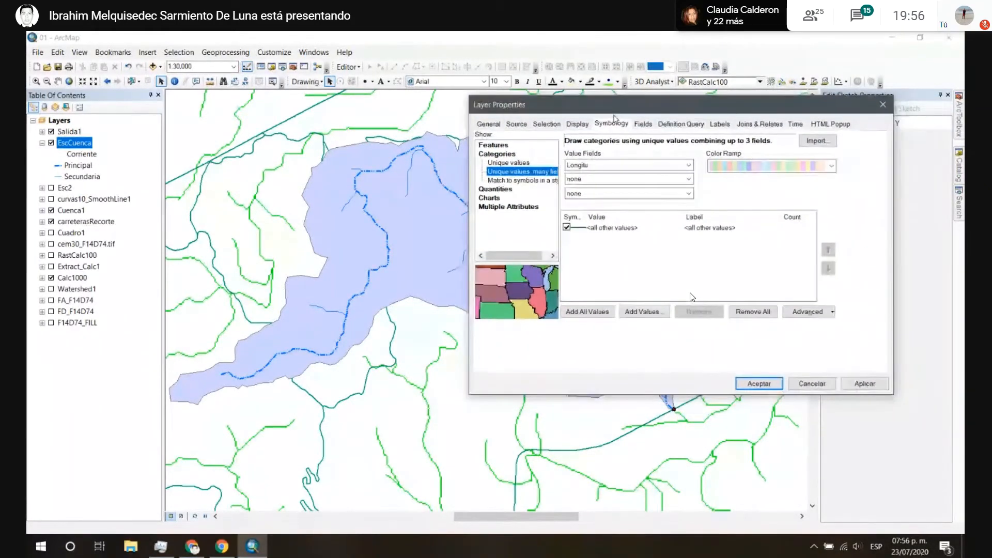
left_click(602, 167)
left_click(604, 181)
left_click(603, 183)
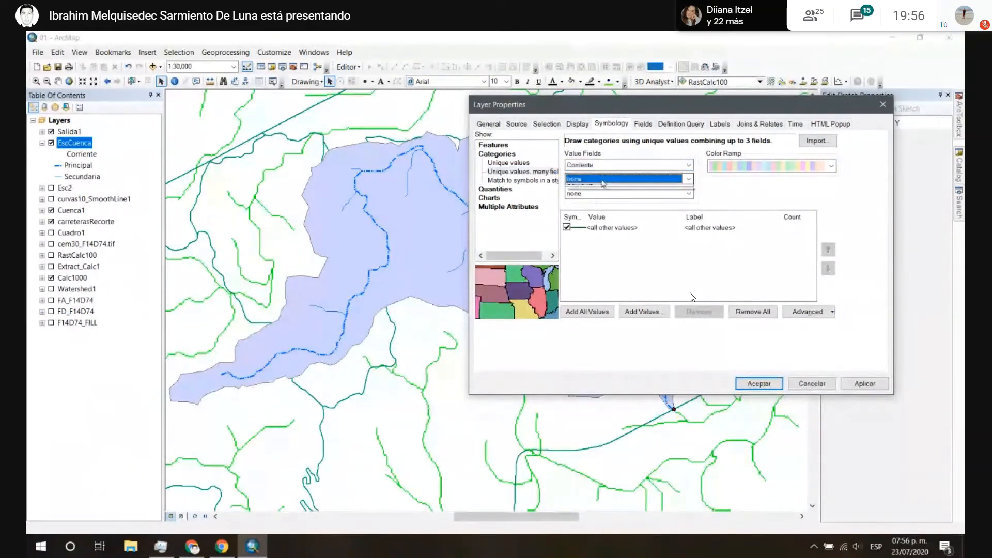
left_click(603, 196)
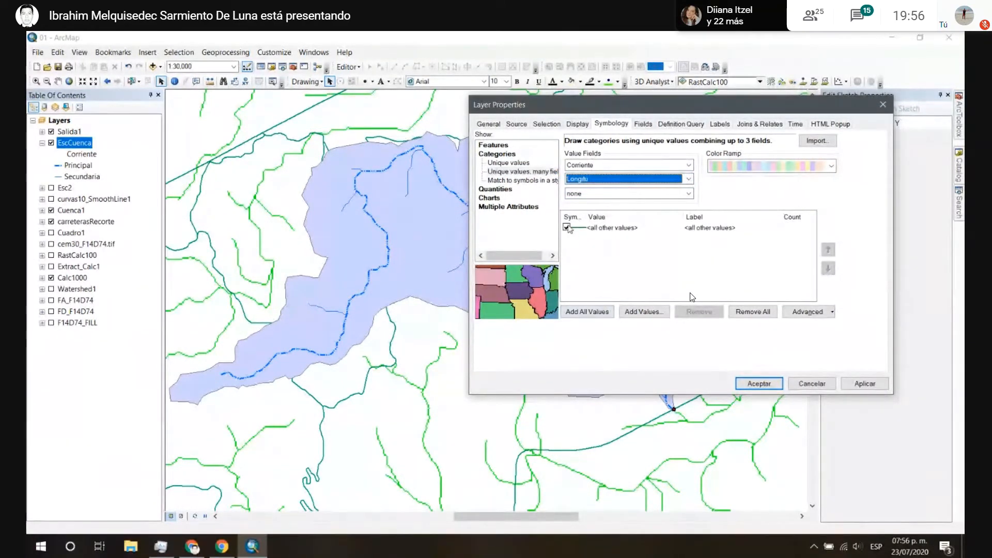
left_click(590, 312)
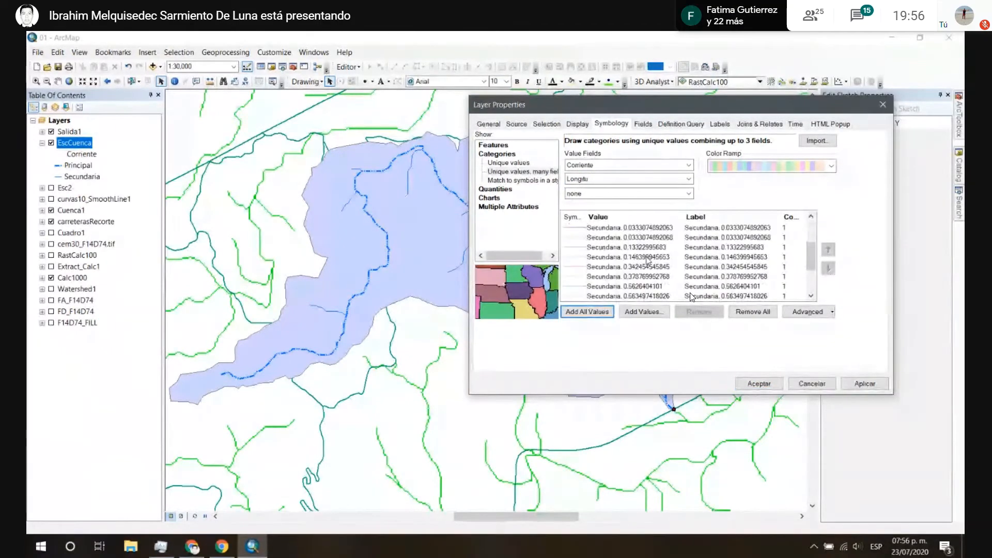
Step: Examine the combined Corriente and Longitu categories, return to single-field unique values, and discard the unapplied changes
scroll(648, 260, "down", 2)
scroll(648, 260, "up", 4)
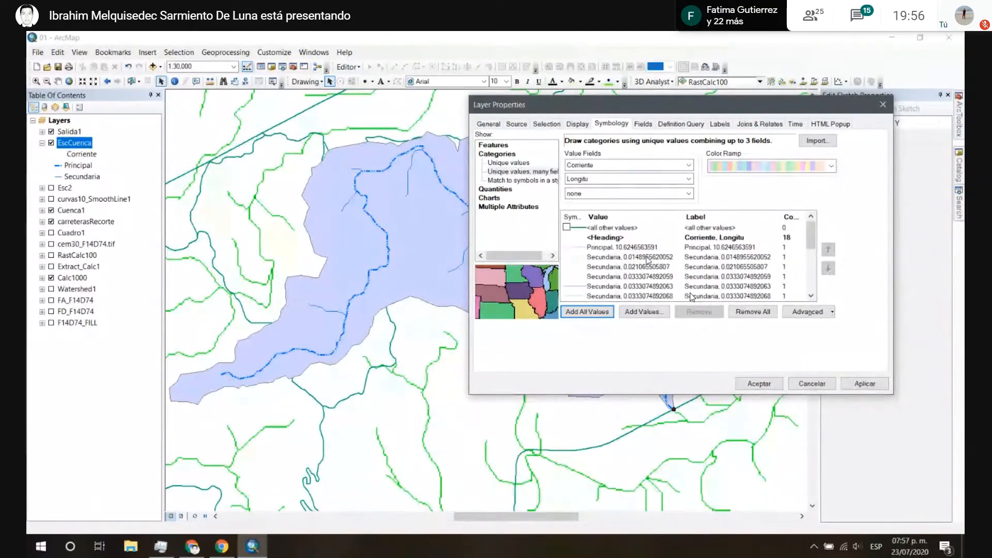
left_click(606, 248)
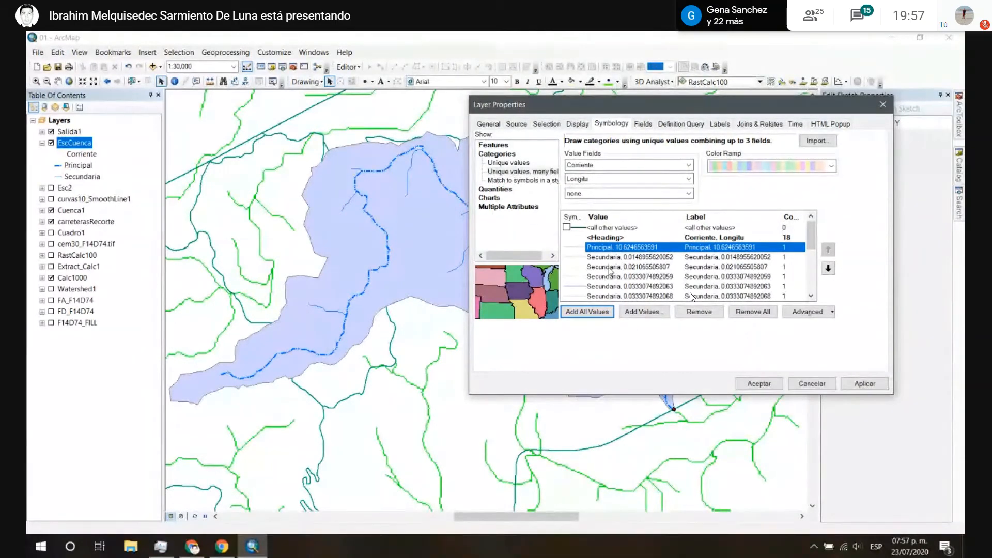
scroll(611, 273, "down", 4)
scroll(611, 273, "up", 3)
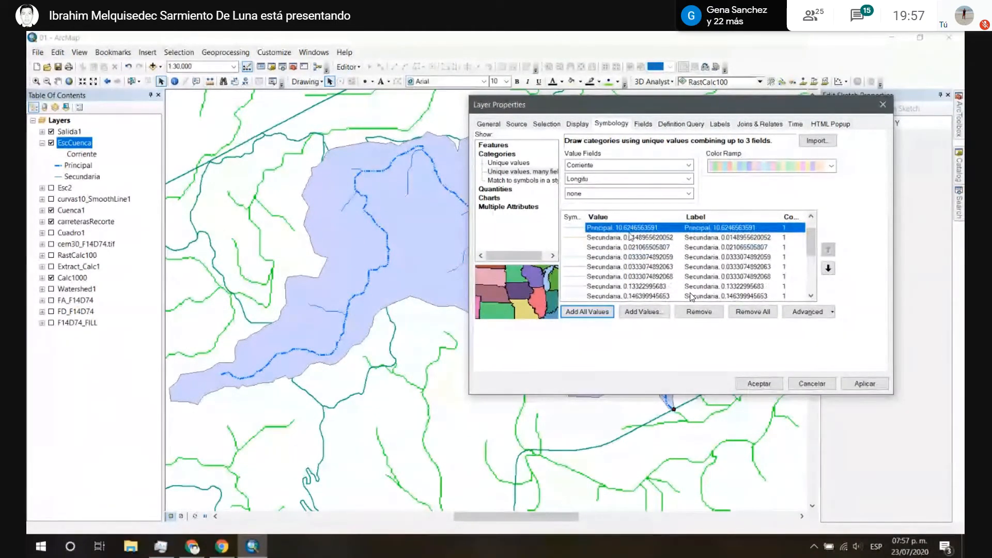
scroll(631, 238, "up", 1)
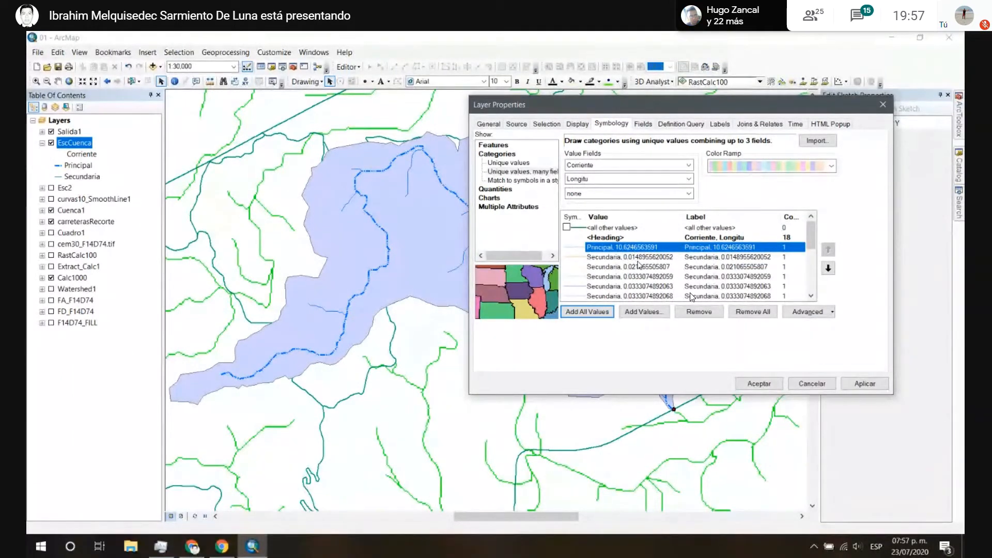
scroll(637, 263, "down", 2)
scroll(638, 264, "down", 1)
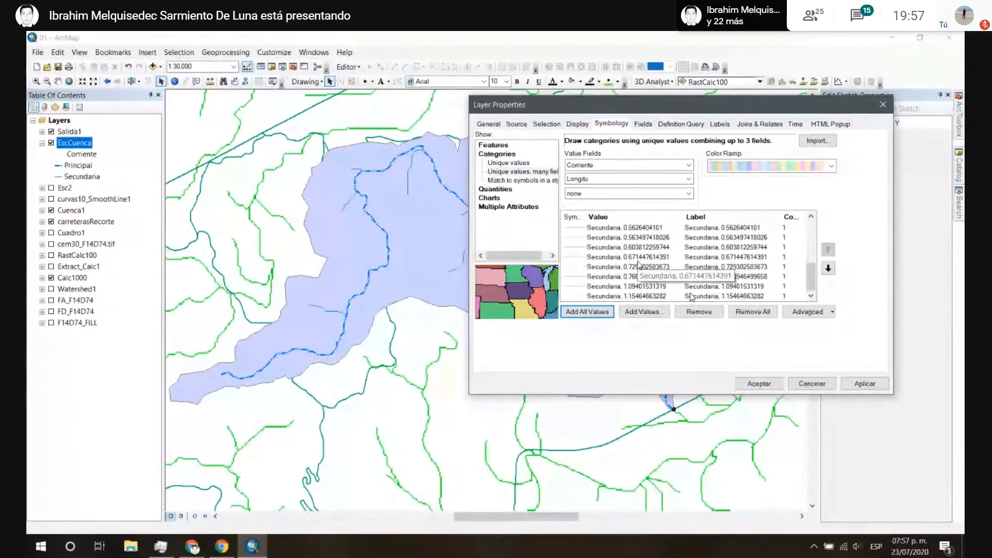
scroll(638, 263, "up", 3)
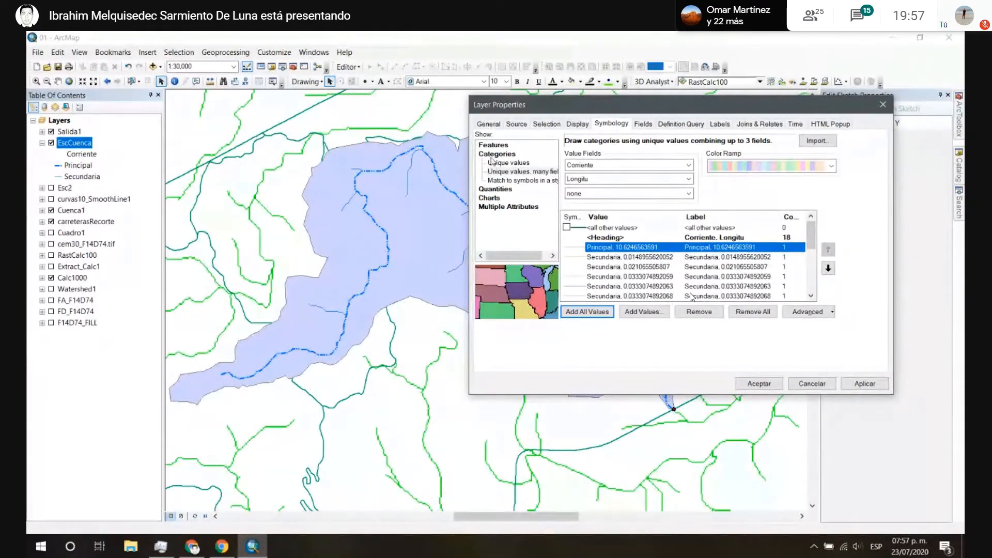
left_click(509, 163)
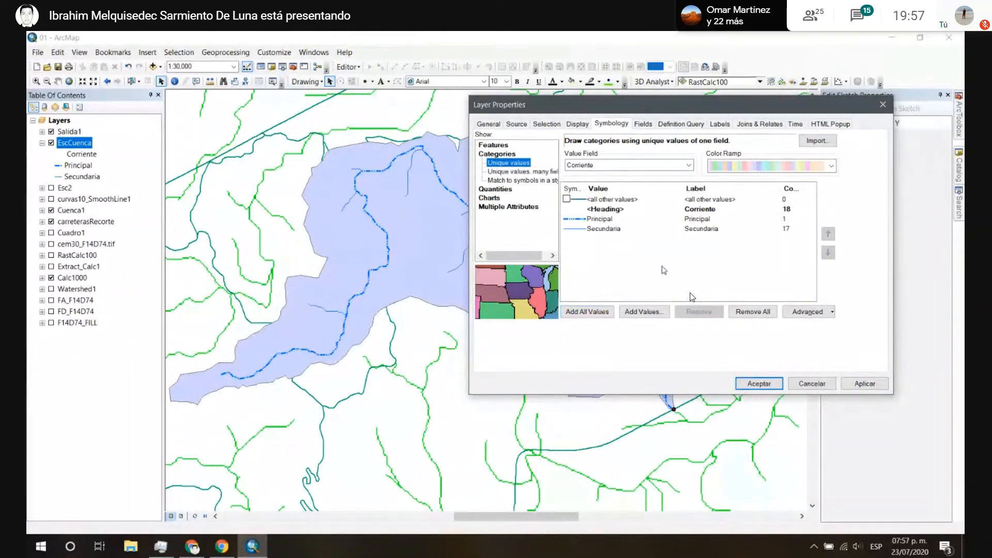
left_click(813, 383)
scroll(450, 237, "up", 1)
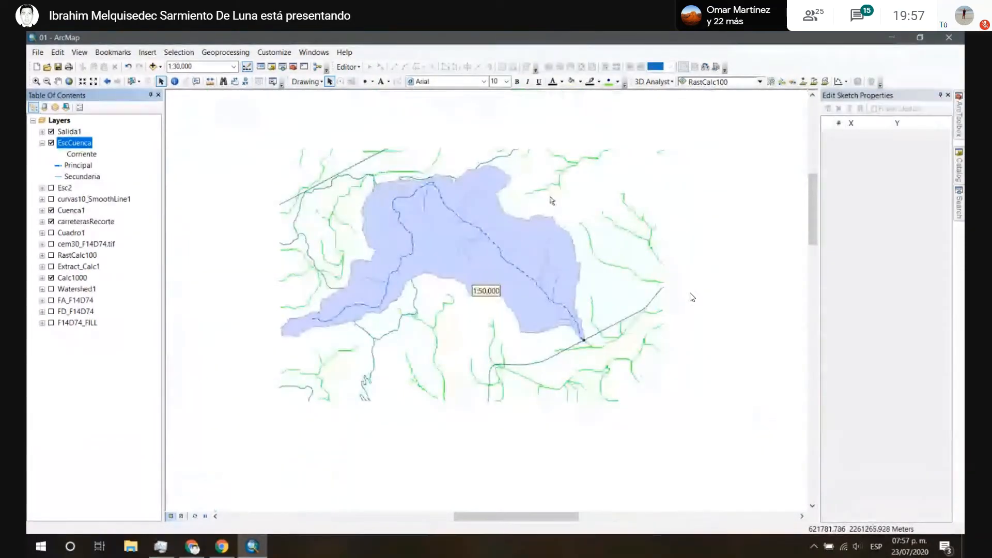
scroll(552, 200, "down", 2)
left_click_drag(377, 195, 432, 192)
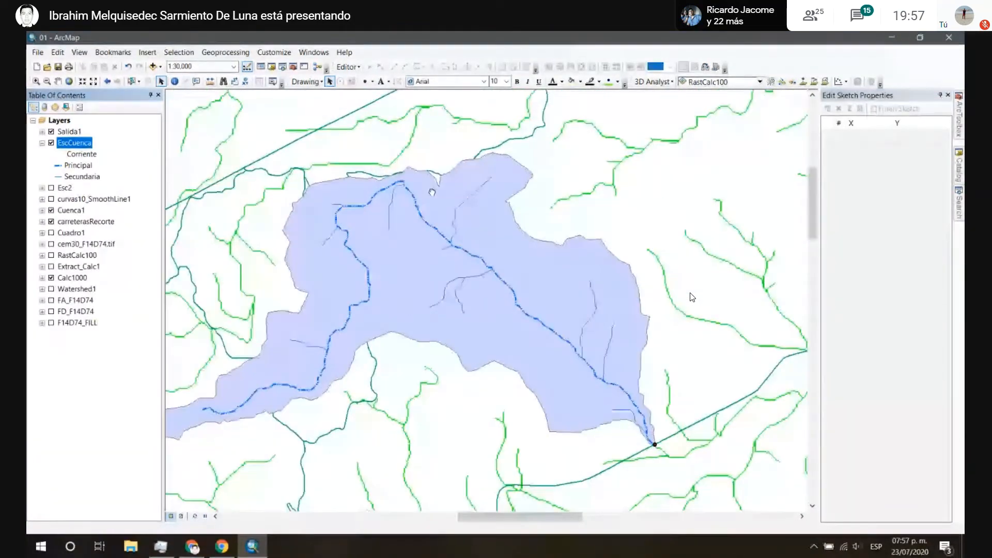
left_click_drag(555, 178, 615, 148)
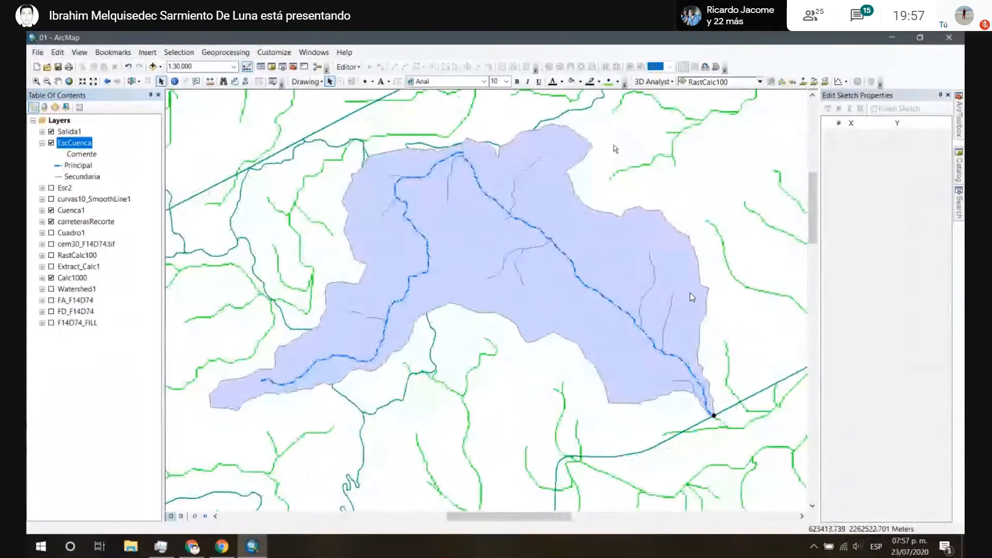
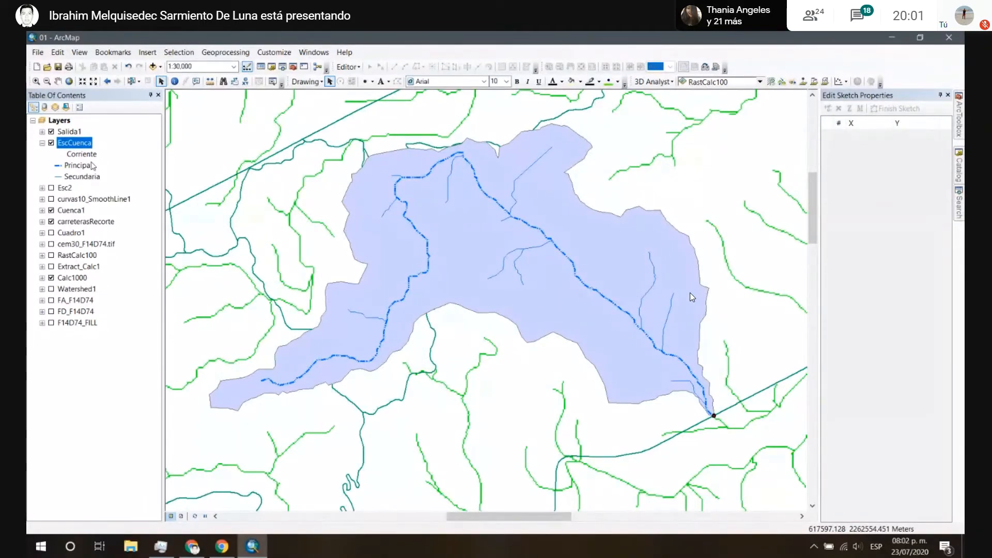
Step: Undock the Edit Sketch Properties window and close it to free up map space
double_click(948, 93)
left_click_drag(922, 100, 765, 118)
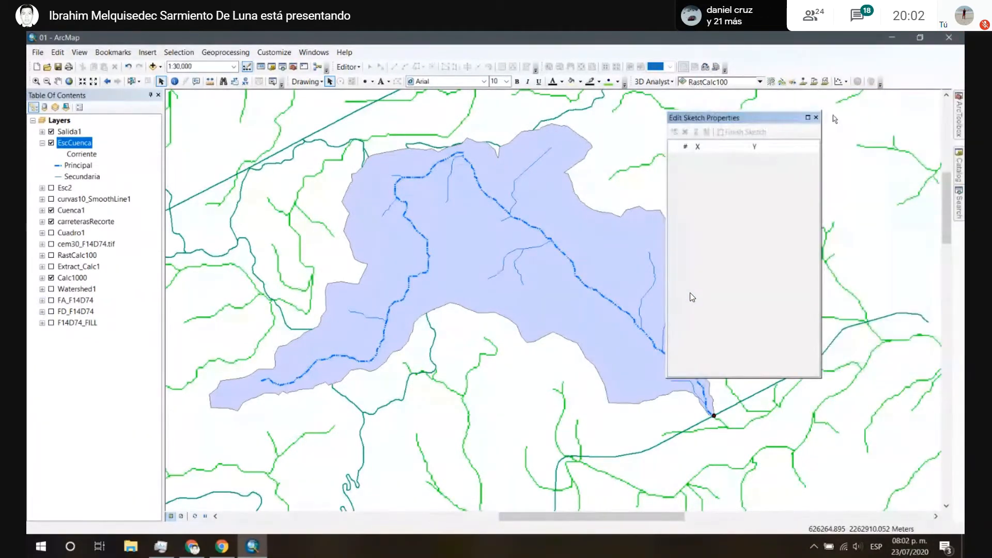
left_click(816, 119)
Step: Open the Interpolate Shape tool from the Functional Surface toolset of the 3D Analyst Tools
mouse_move(960, 115)
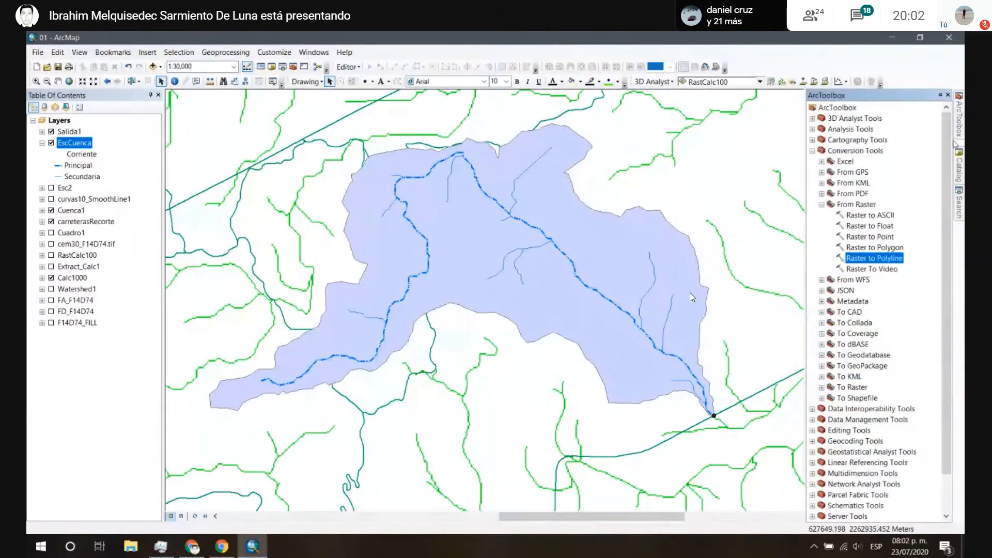
left_click(822, 205)
left_click(812, 151)
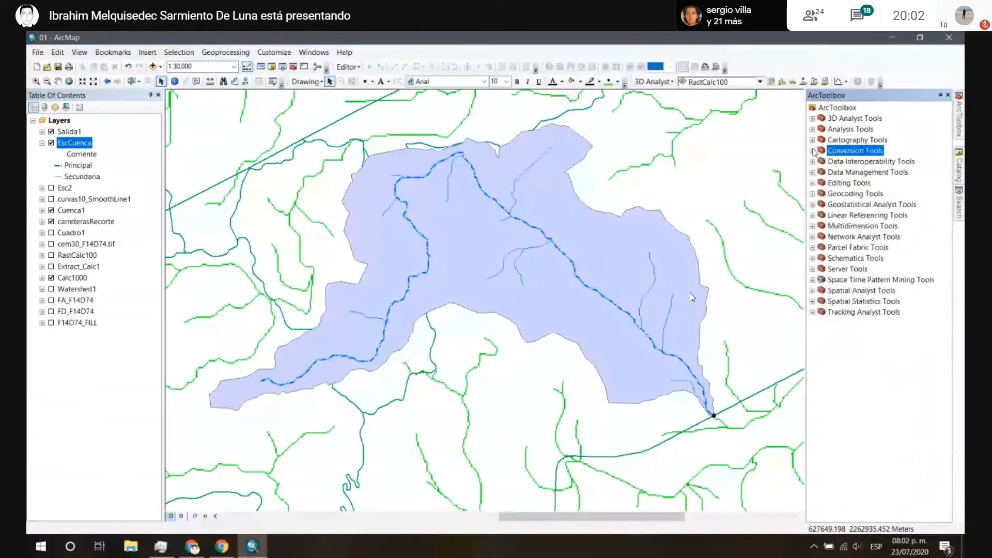
left_click(814, 118)
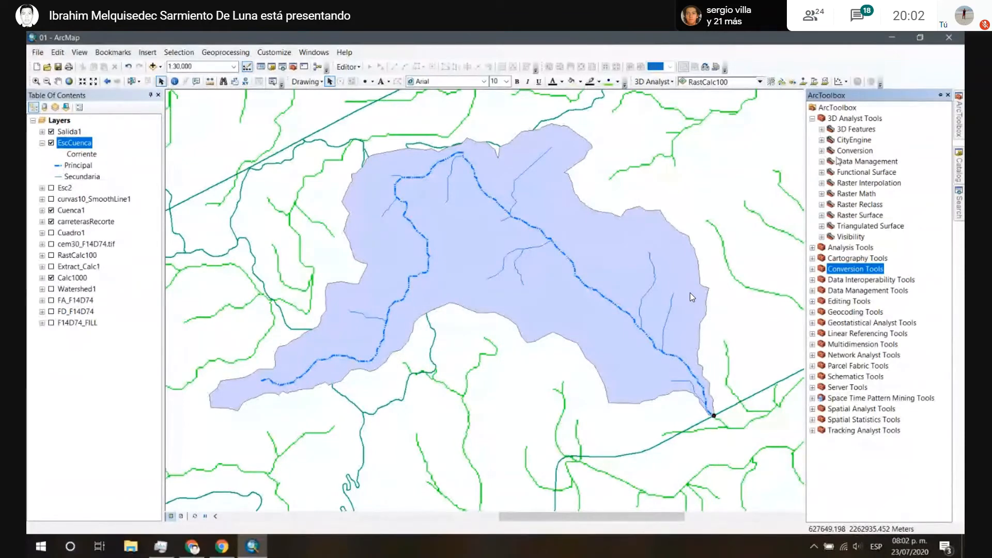
left_click(822, 162)
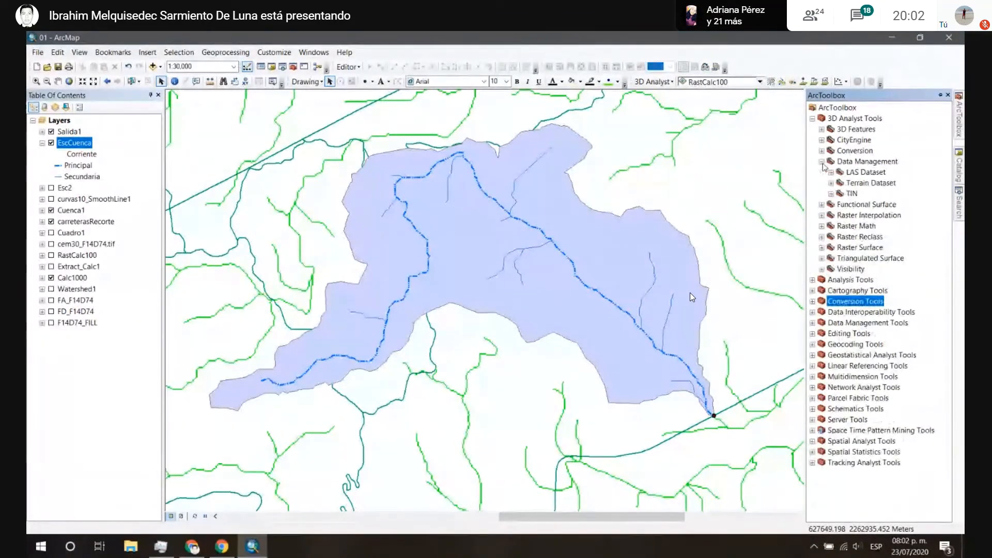
left_click(821, 162)
left_click(822, 173)
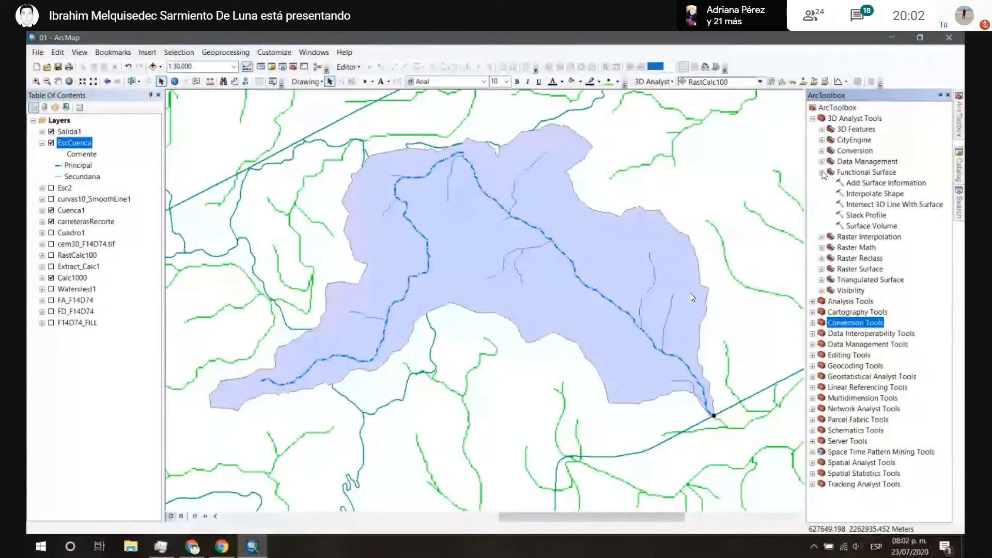
left_click(878, 176)
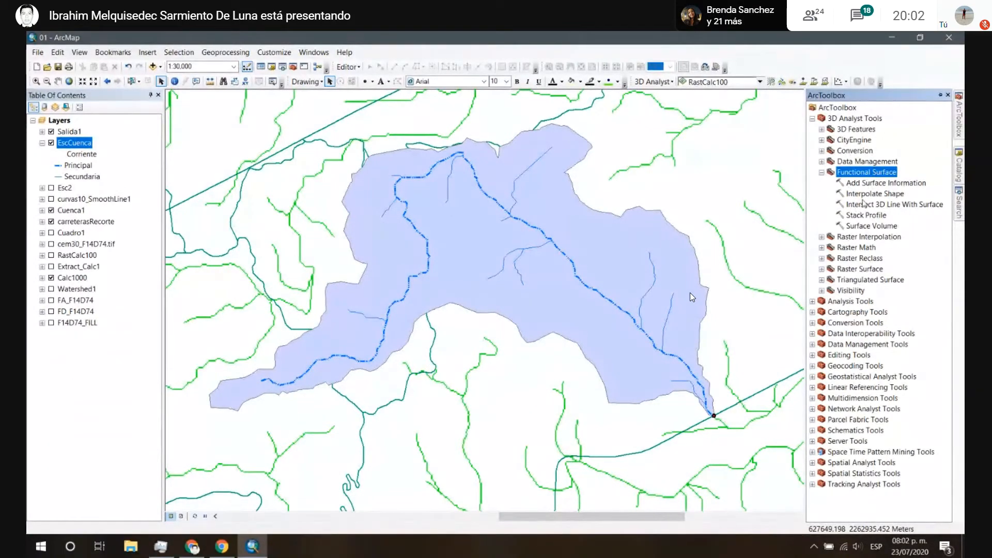
left_click(866, 194)
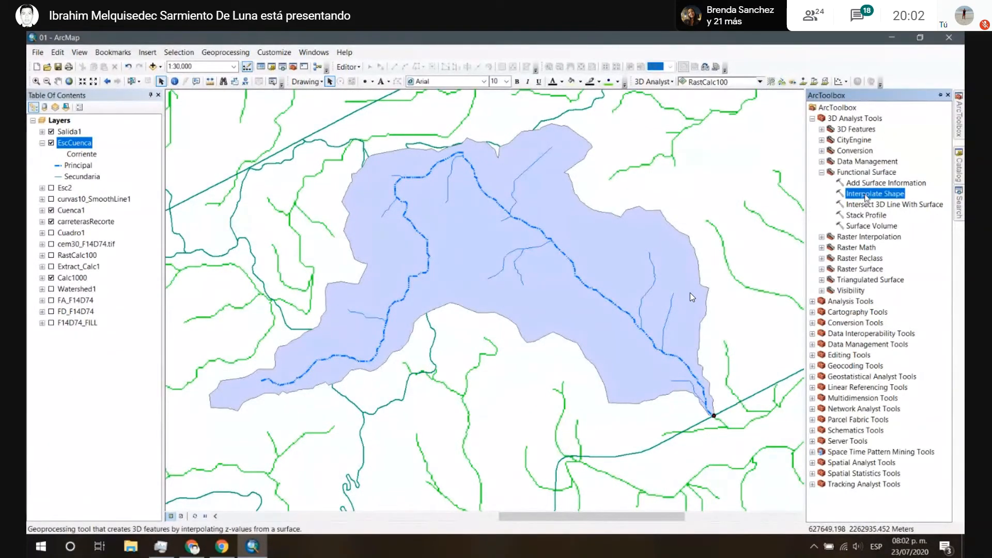
double_click(866, 194)
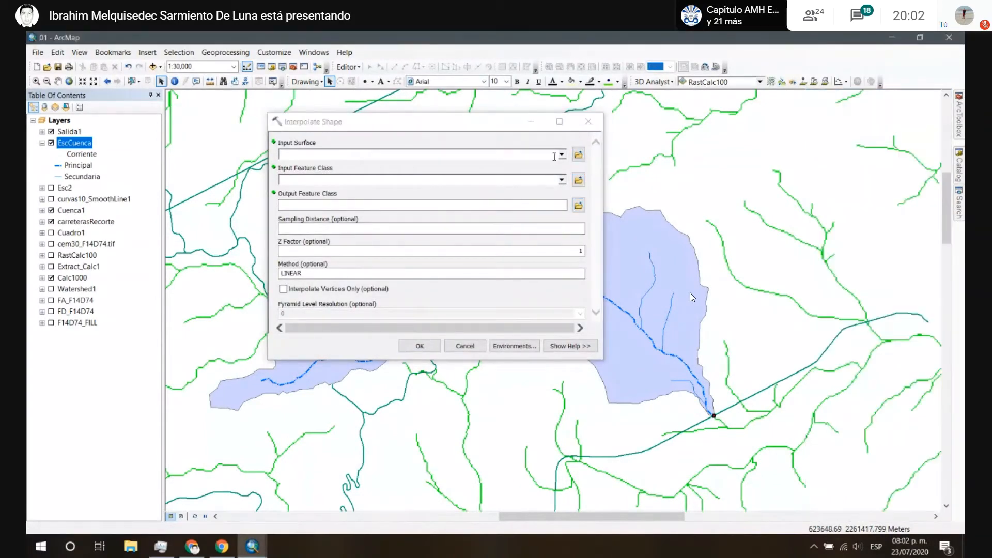
Step: Set F14D74_FILL as the input surface and EscCuenca as the input feature class for Interpolate Shape
left_click(562, 155)
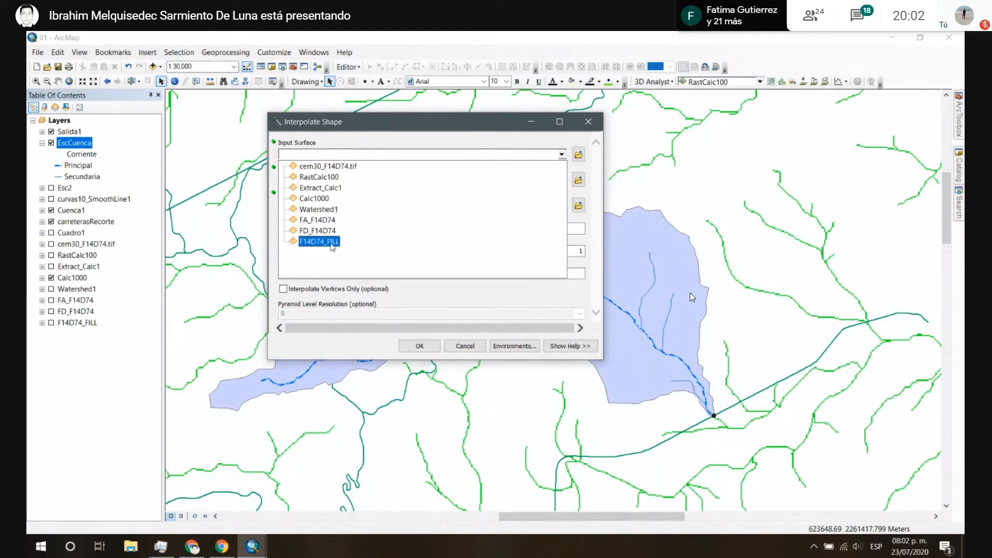
left_click(319, 241)
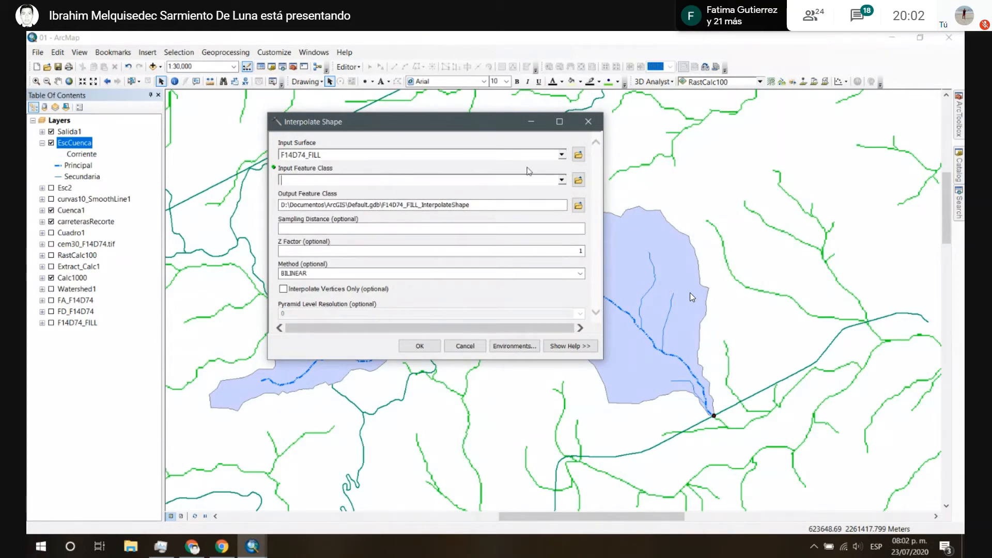
left_click(563, 181)
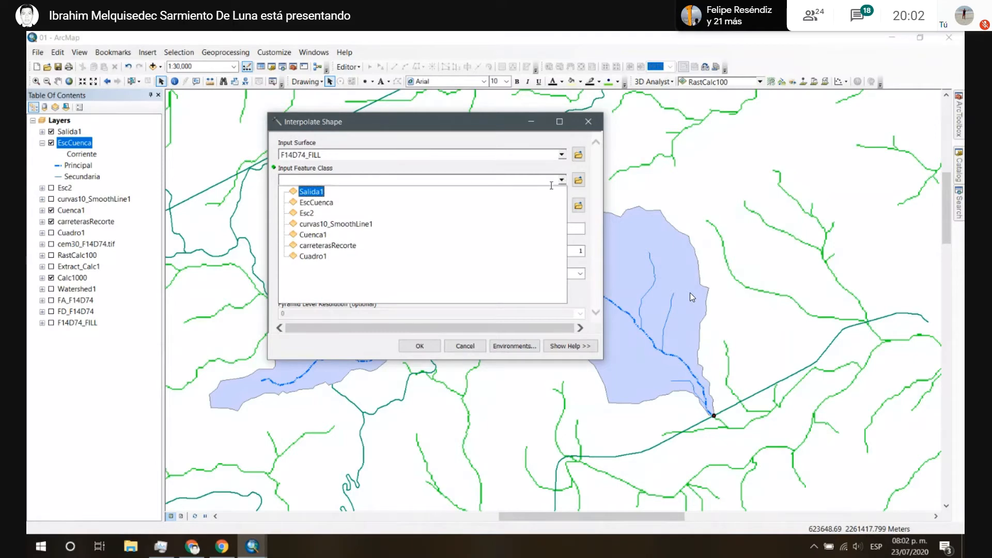
left_click(327, 203)
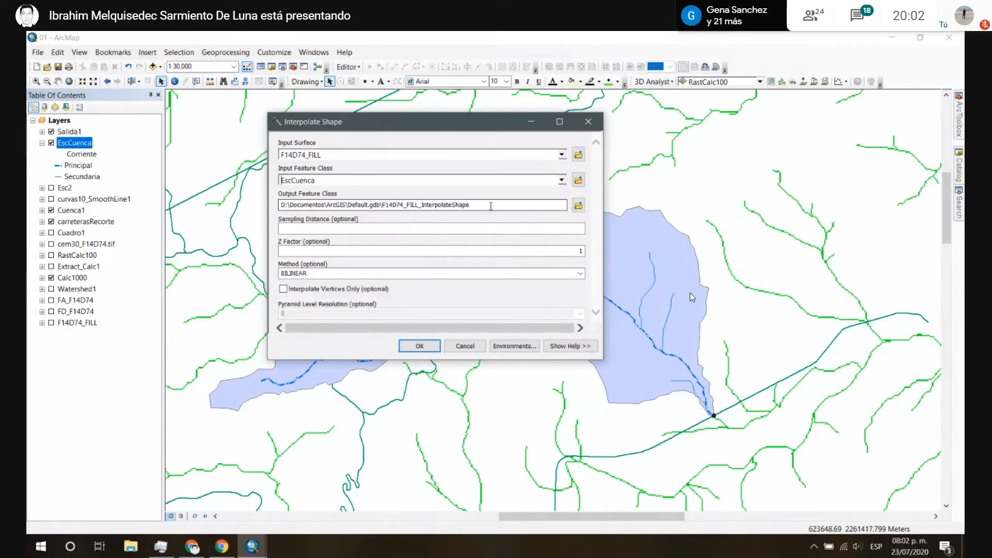
Step: Set the Interpolate Shape output feature class to EscCuenca3D.shp in the ArcGIS folder, leaving the sampling distance blank
left_click(579, 206)
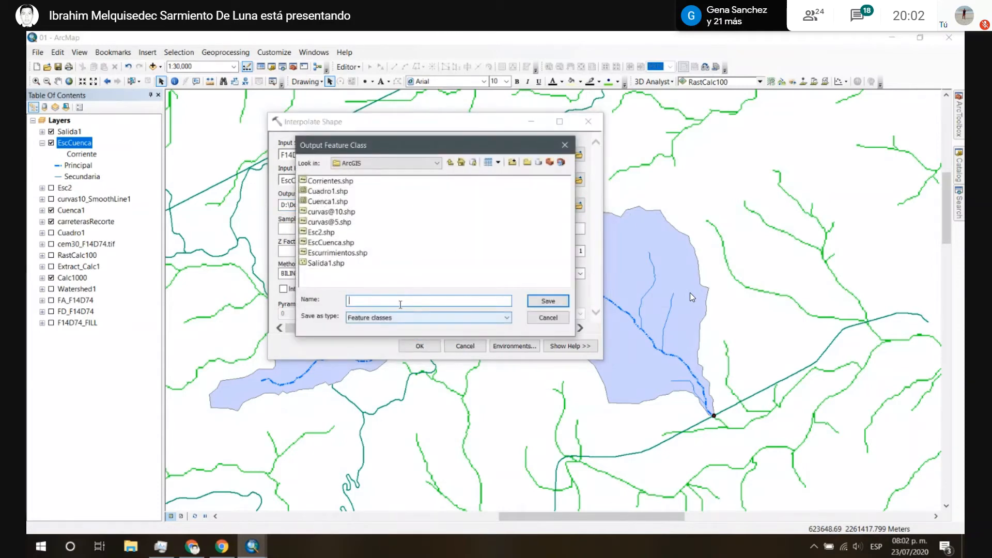
left_click(324, 243)
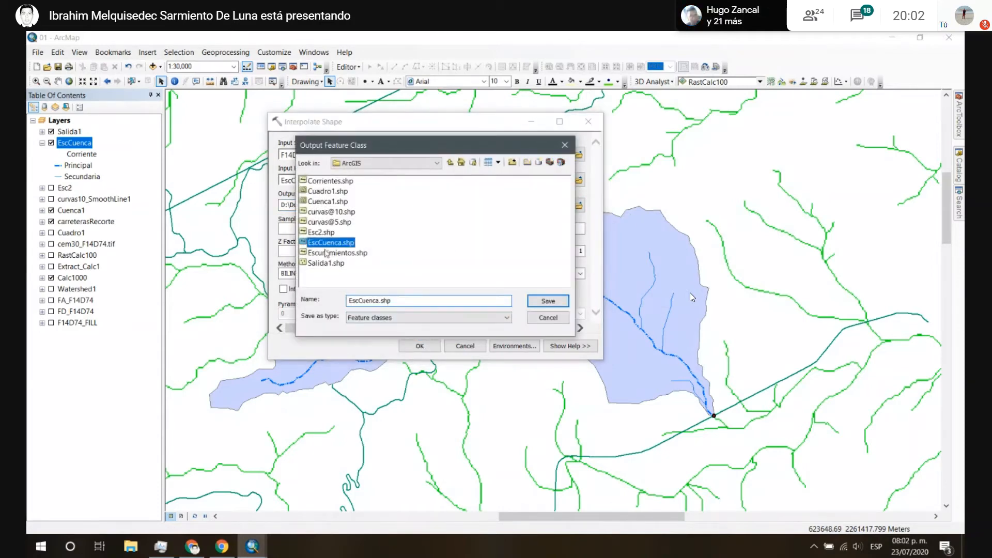
left_click(380, 302)
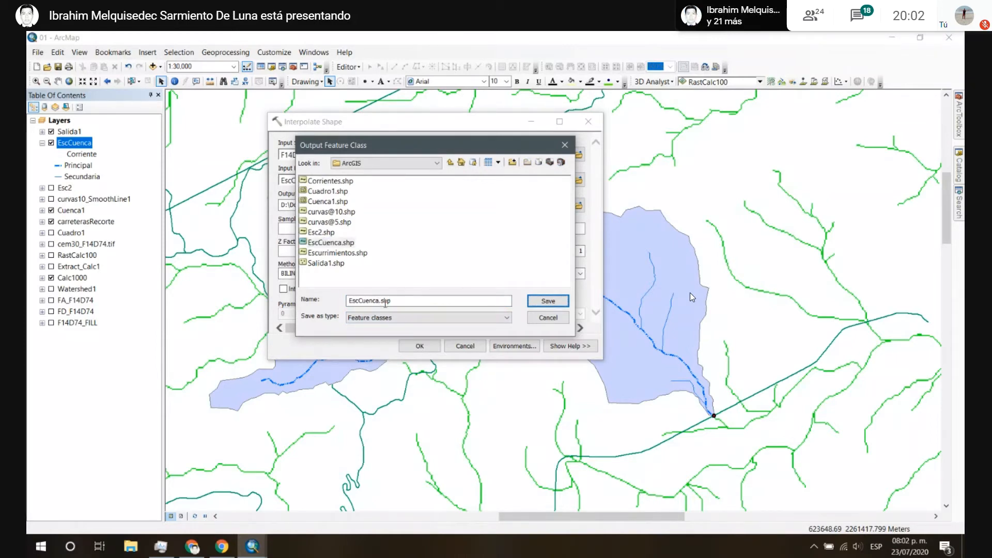
type("3D")
left_click(547, 301)
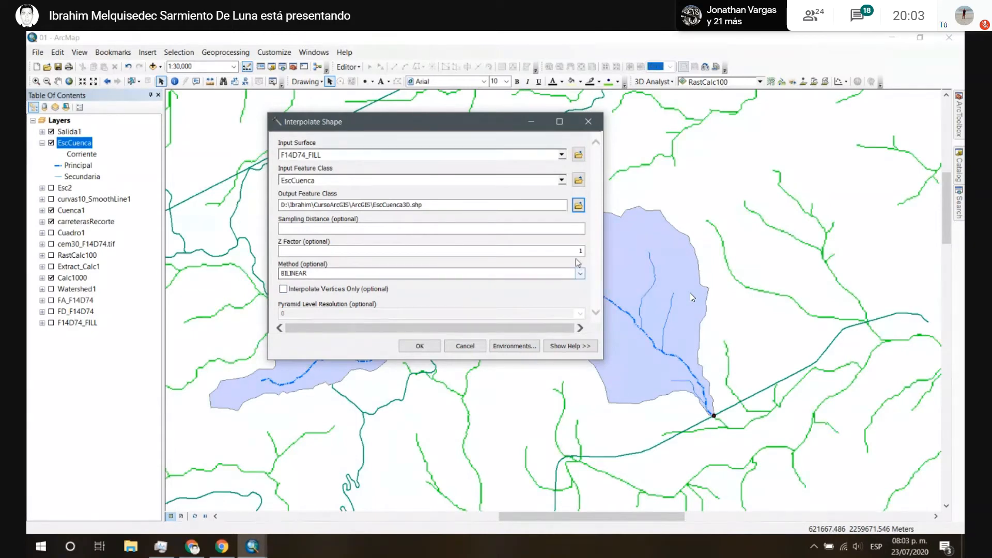
left_click(310, 228)
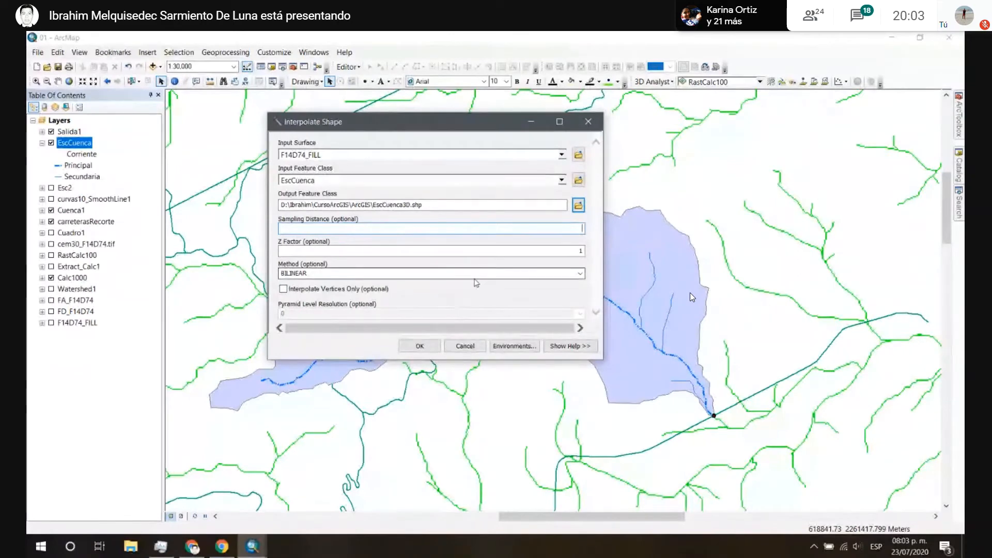
Step: Specify WGS 1984 UTM Zone 14N as the output coordinate system, run Interpolate Shape, and dismiss the completion report
left_click_drag(465, 122, 459, 101)
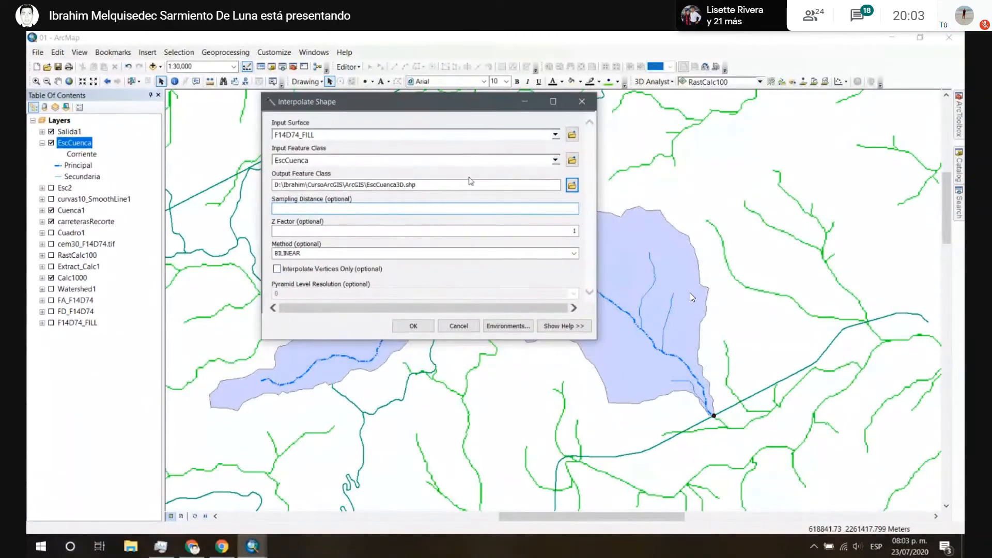
left_click(527, 329)
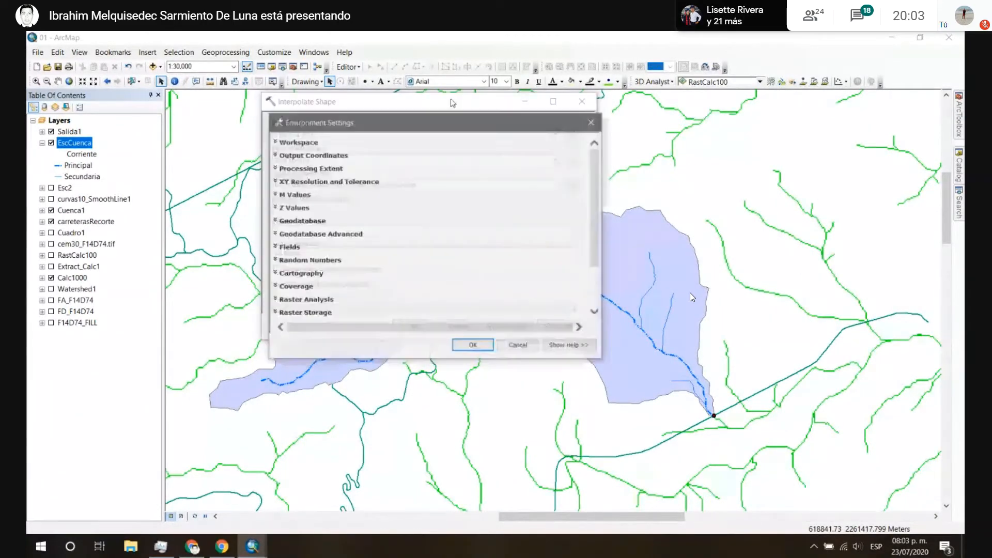
left_click(314, 155)
left_click(350, 177)
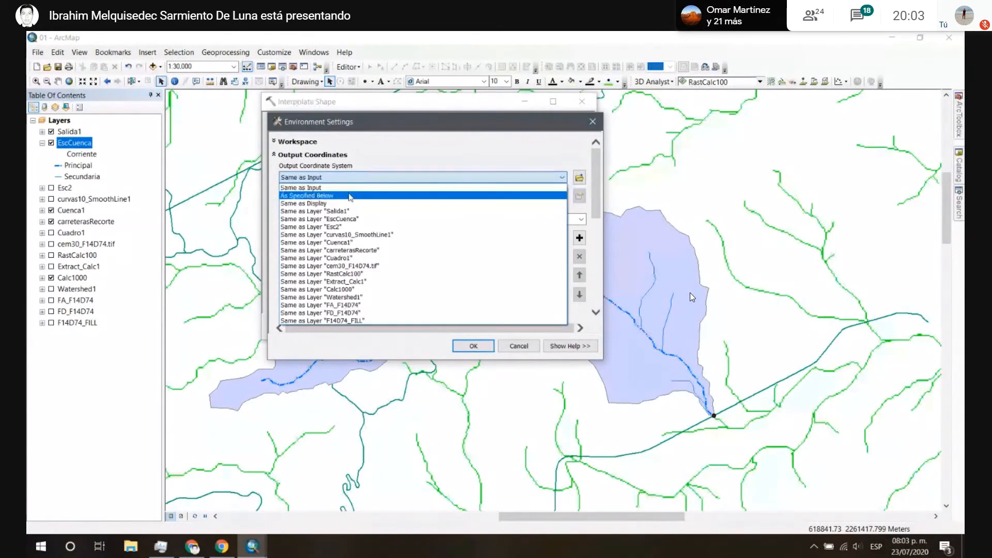
left_click(349, 197)
left_click(580, 196)
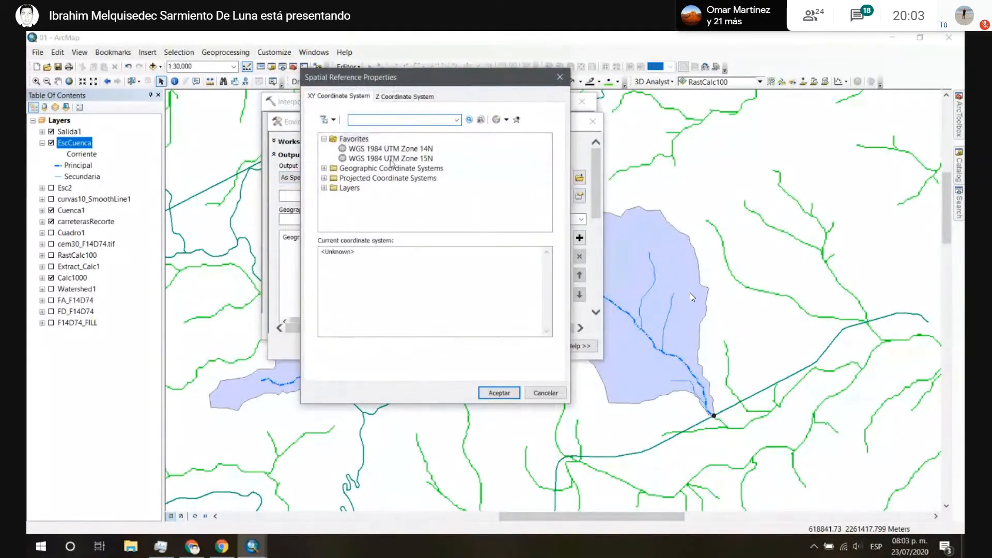
left_click(390, 148)
left_click(499, 393)
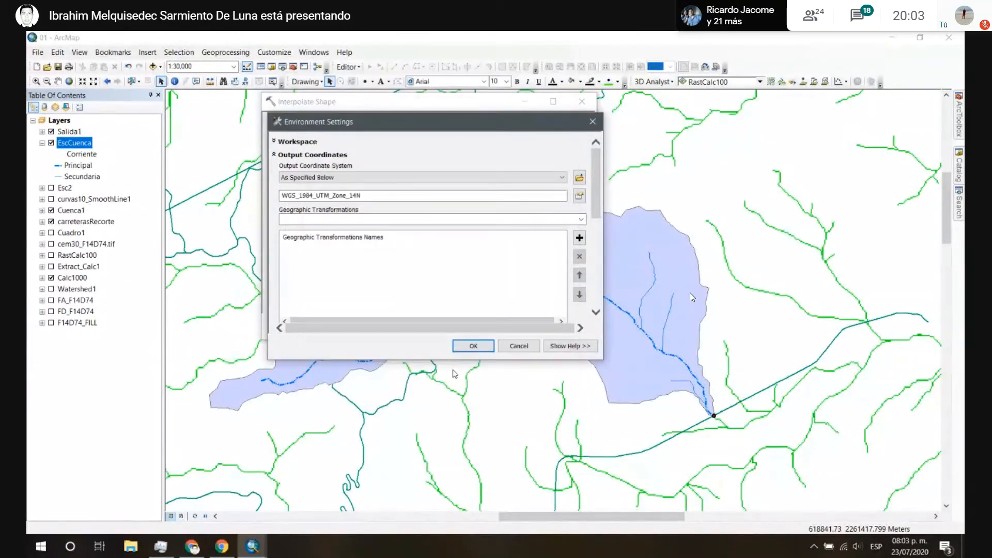
left_click(472, 346)
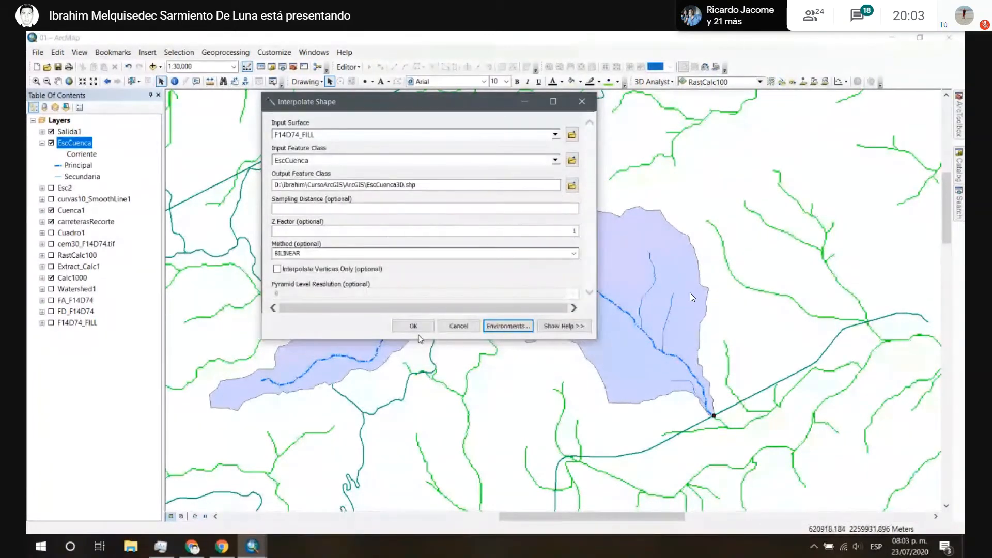
left_click(419, 328)
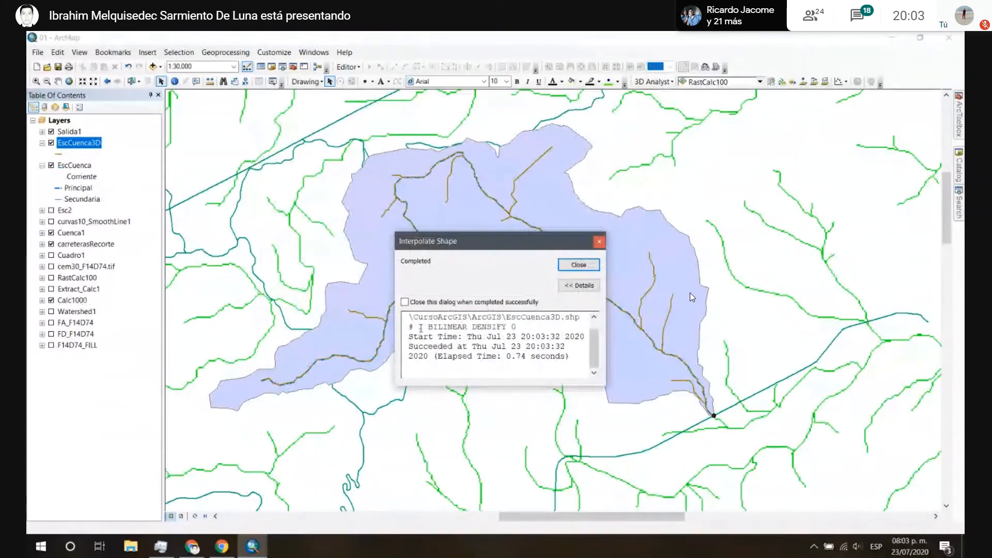
left_click(600, 241)
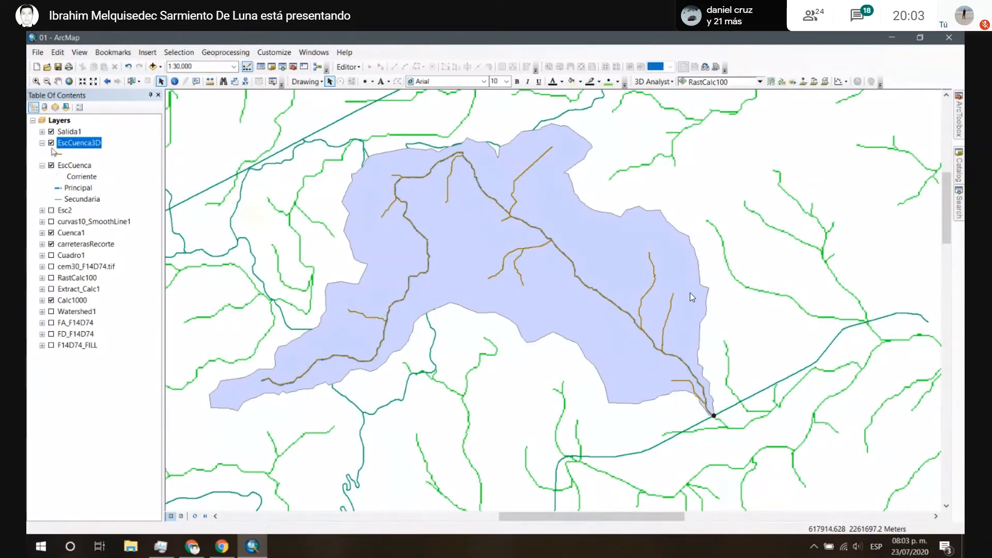
Step: Hide the Cuenca1, EscCuenca, Calc1000 and carreterasRecorte layers, and collapse the EscCuenca legend
left_click(51, 233)
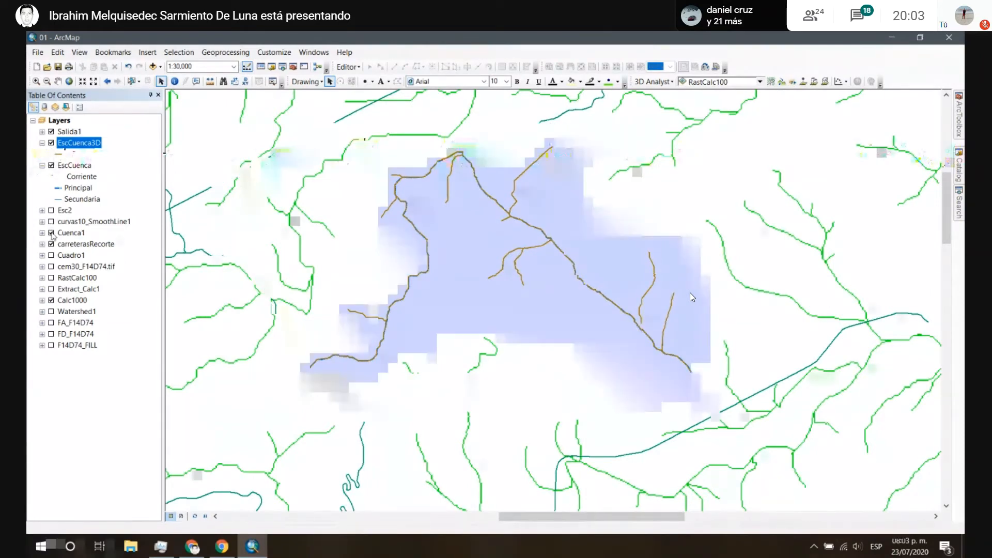
left_click(51, 166)
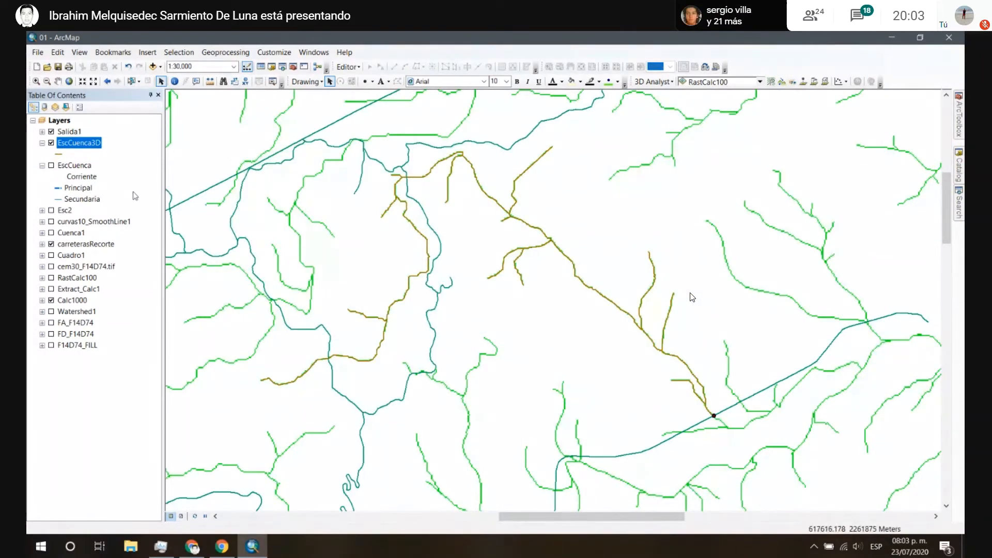
left_click(52, 301)
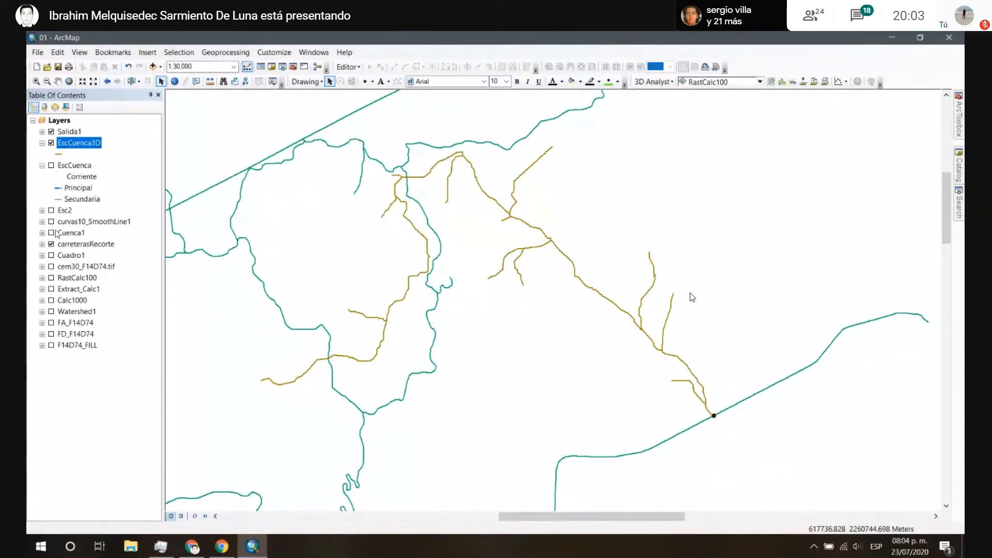
left_click(42, 166)
left_click(51, 210)
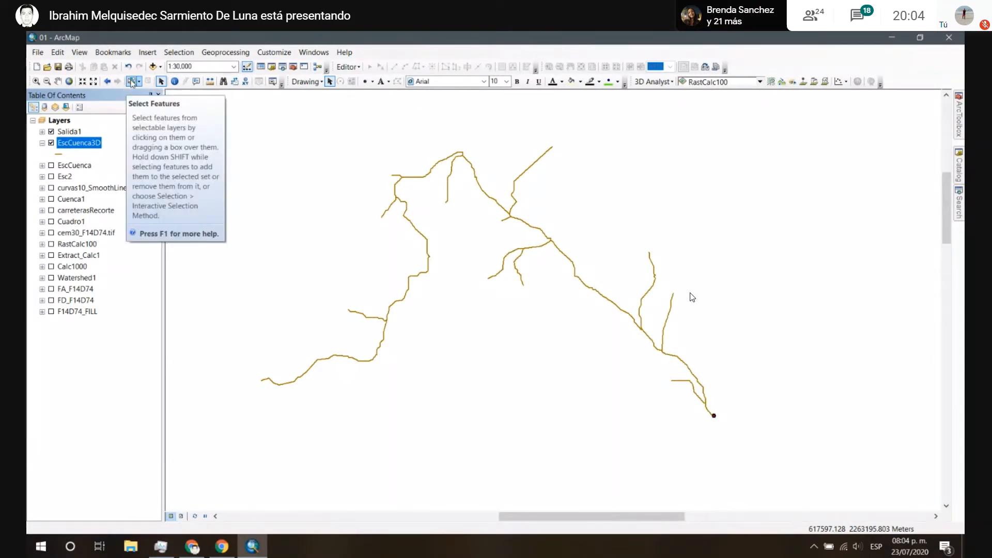
Step: Select the main stream in EscCuenca3D and create a profile graph of it
left_click(133, 83)
left_click(487, 189)
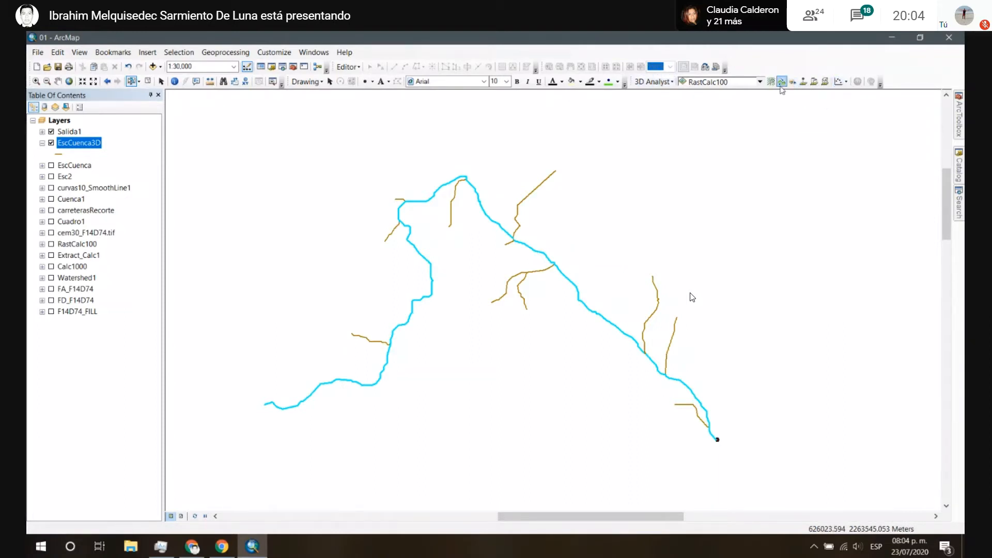
left_click(848, 82)
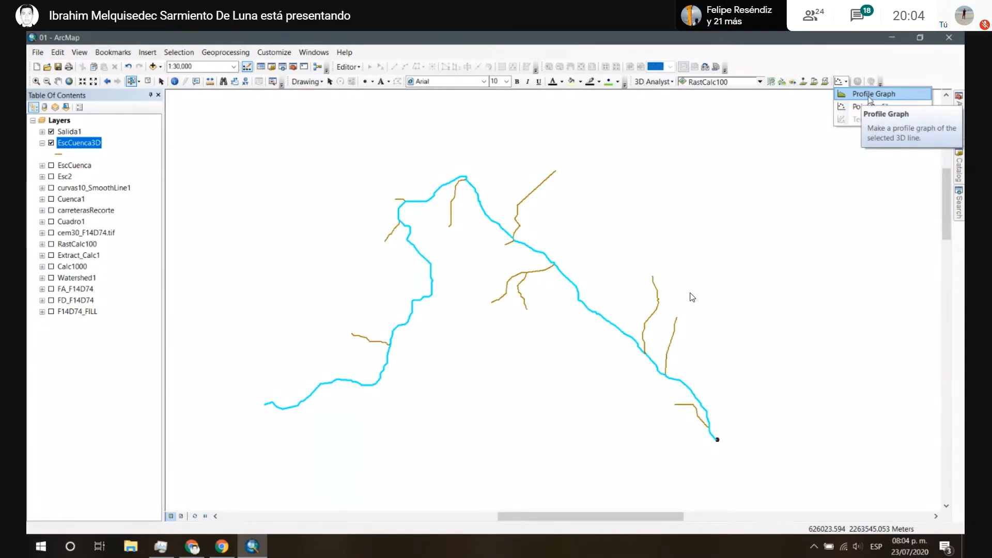
left_click(870, 97)
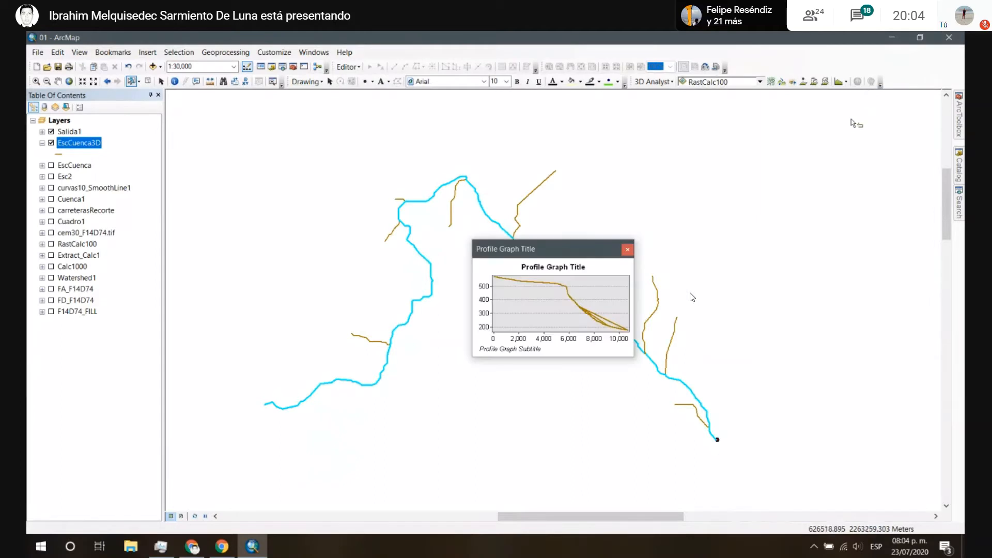
Step: Enlarge the profile graph window and move it clear of the downstream part of the main stream
left_click_drag(538, 251, 417, 193)
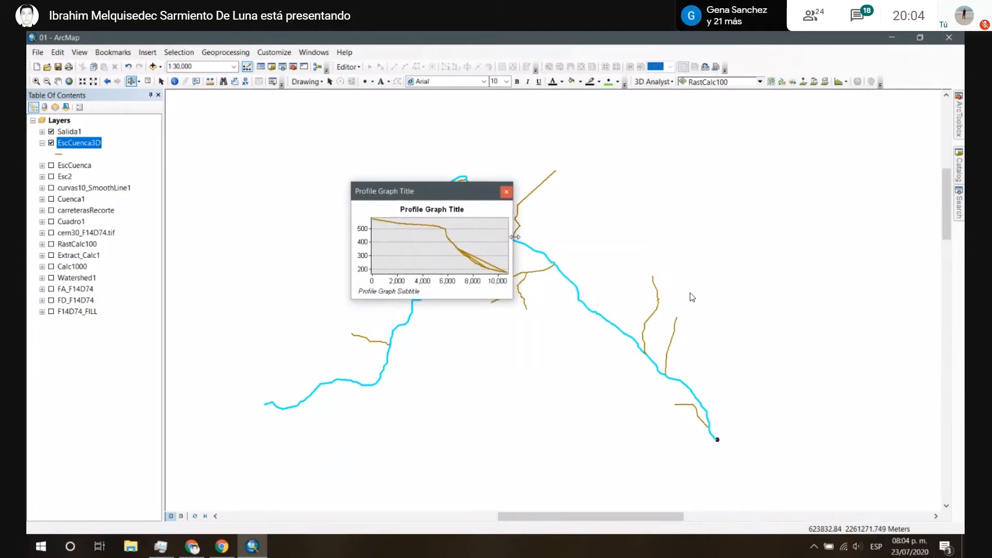
left_click_drag(515, 235, 779, 196)
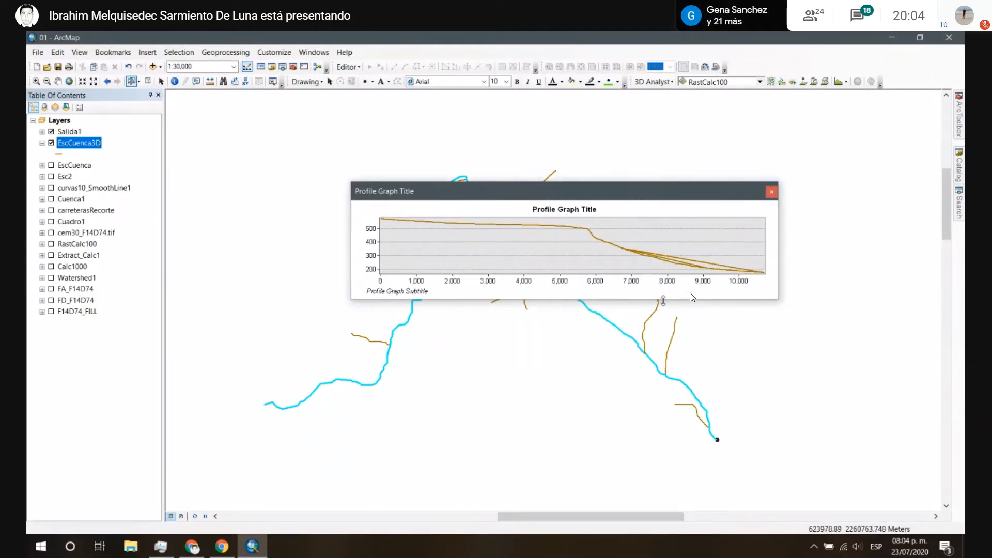
left_click_drag(667, 303, 666, 444)
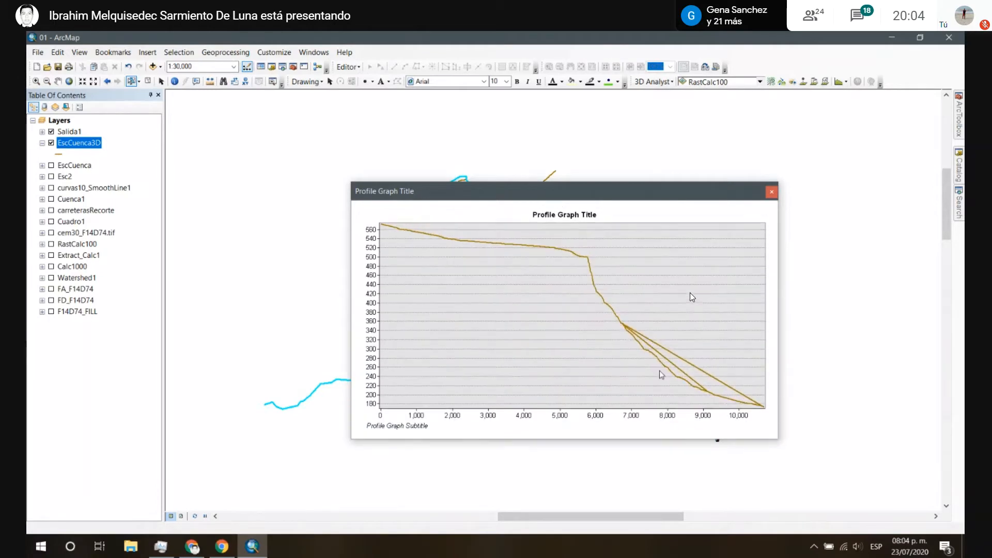
left_click_drag(597, 197, 284, 129)
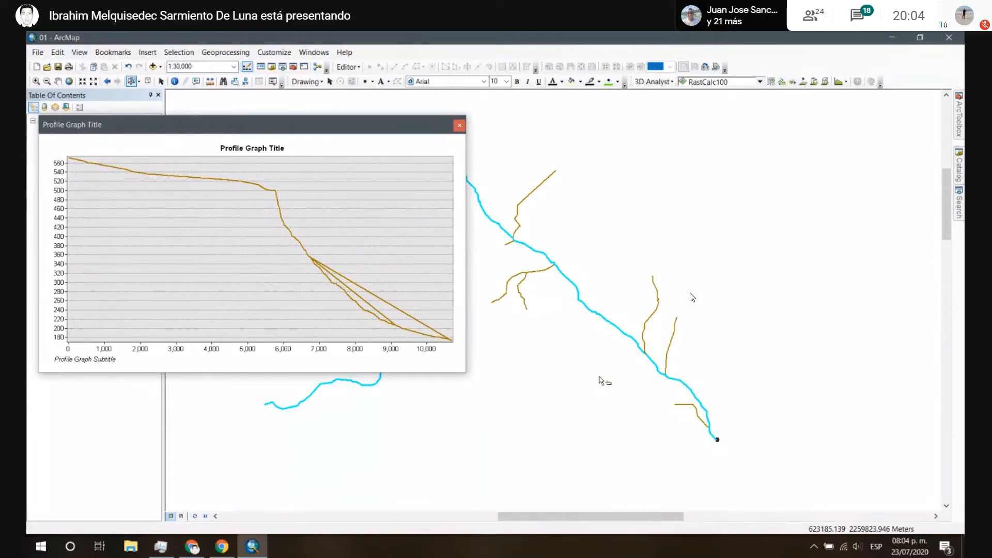
Step: Select the main stream again and examine its junction with the northern tributary above the outlet for geometry errors
scroll(692, 423, "up", 3)
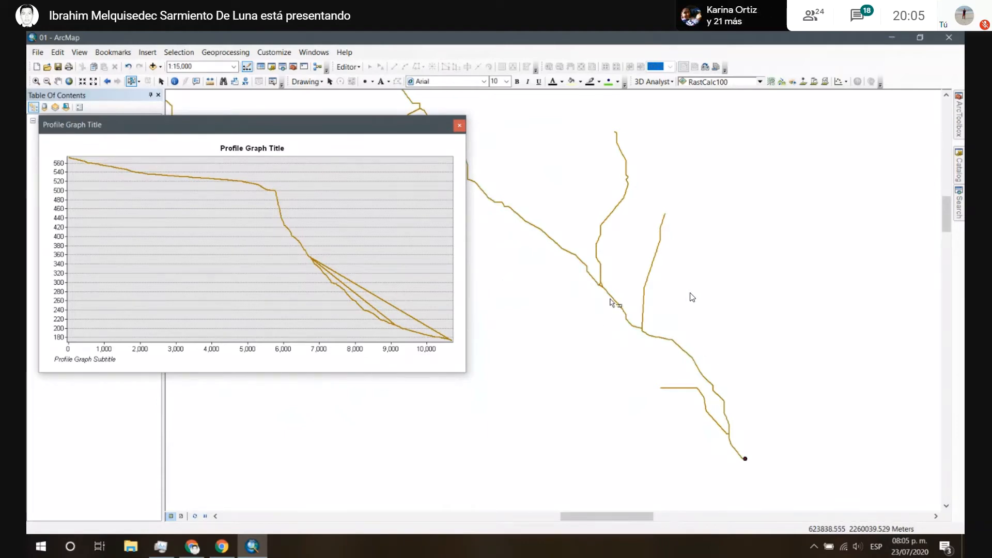
left_click(591, 277)
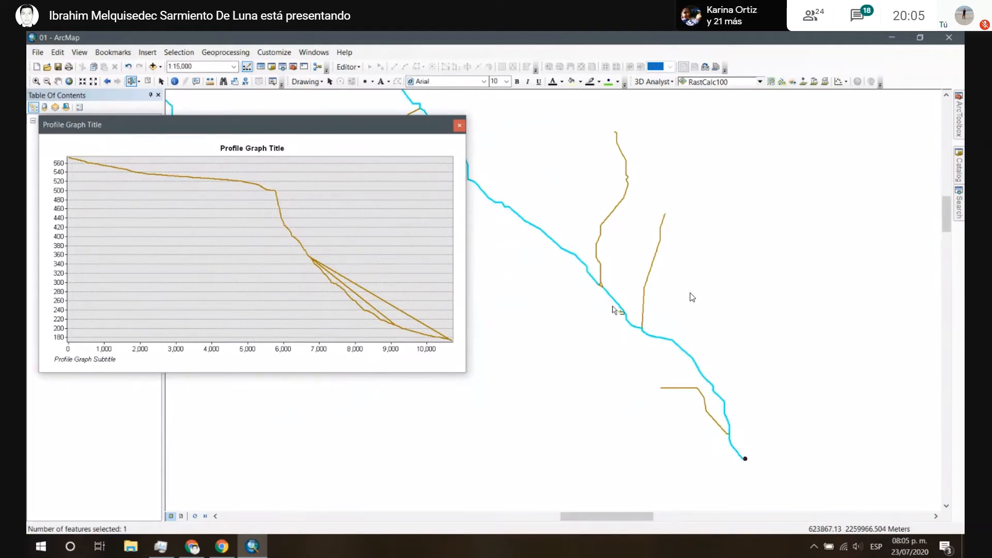
scroll(610, 295, "up", 2)
scroll(609, 294, "up", 3)
scroll(579, 274, "up", 3)
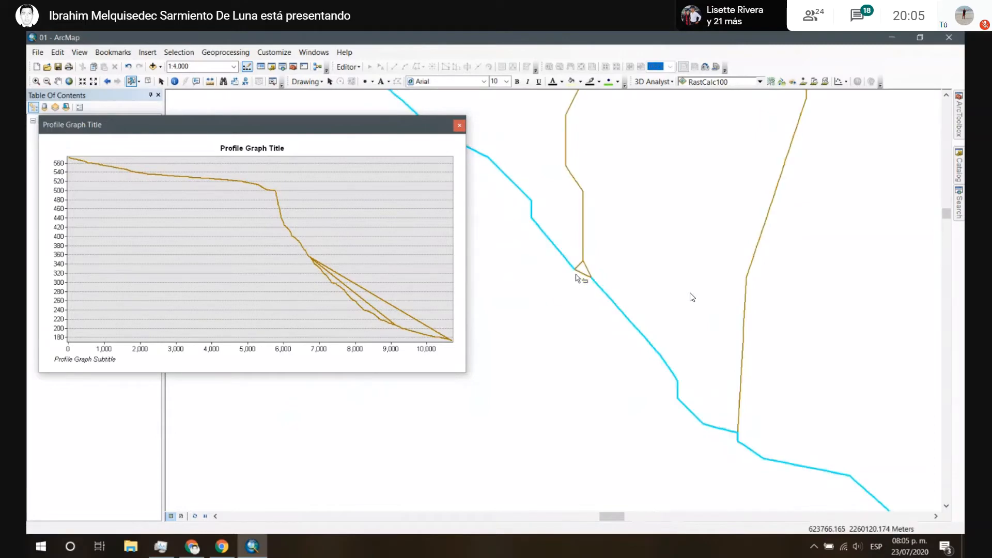
scroll(579, 278, "up", 1)
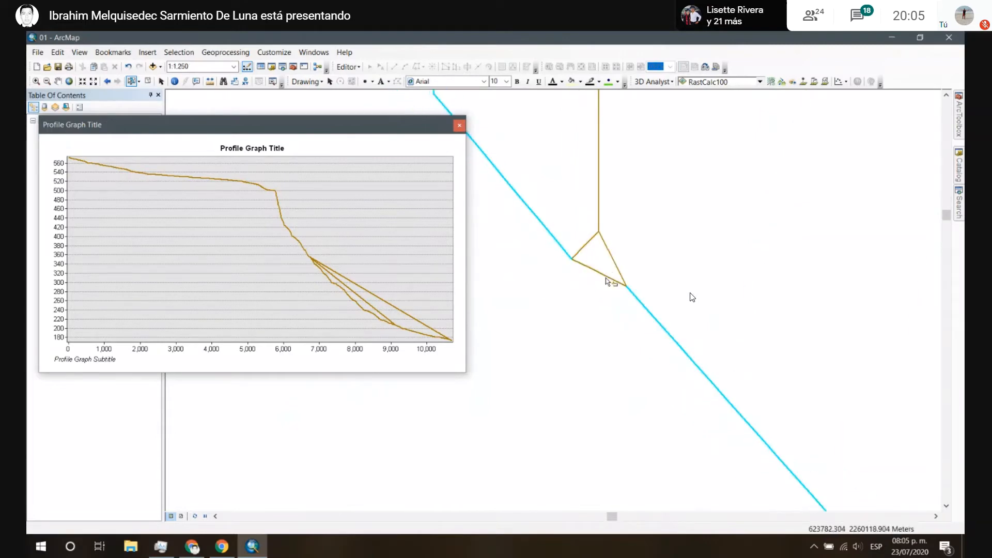
scroll(606, 279, "down", 4)
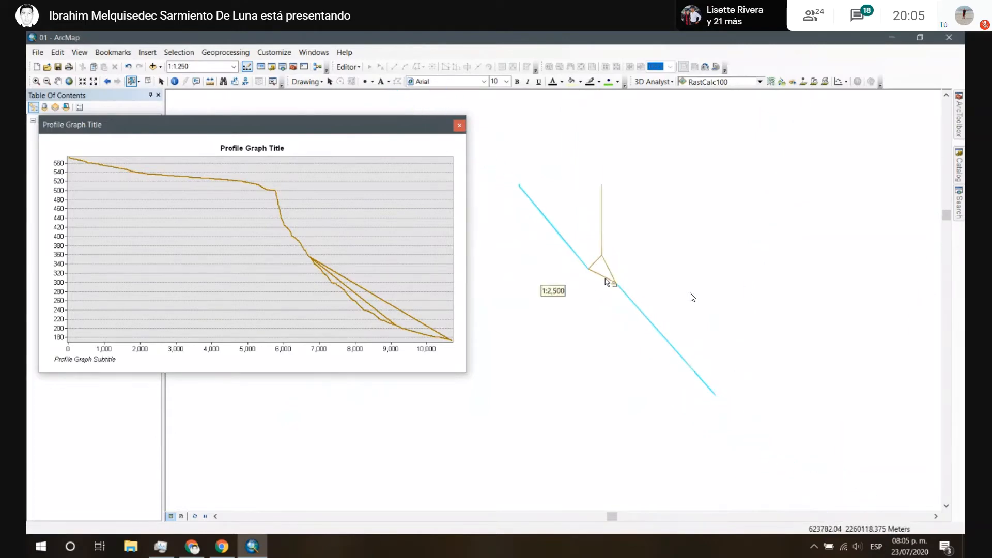
Step: Inspect the main stream's other tributary junctions down to the outlet and compare them with the profile graph
left_click_drag(611, 314, 769, 390)
left_click_drag(535, 219, 804, 362)
scroll(692, 297, "down", 3)
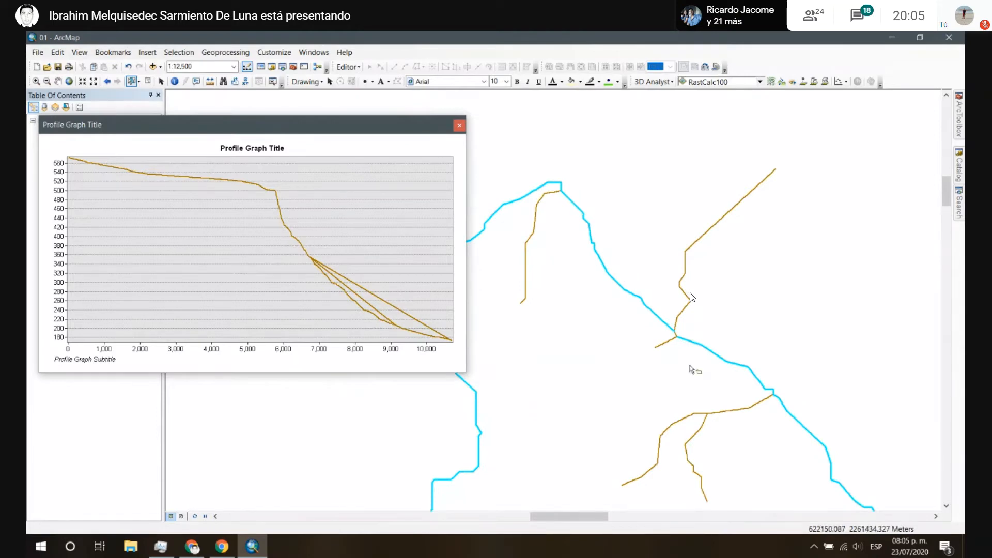
scroll(680, 342, "down", 4)
scroll(646, 313, "up", 4)
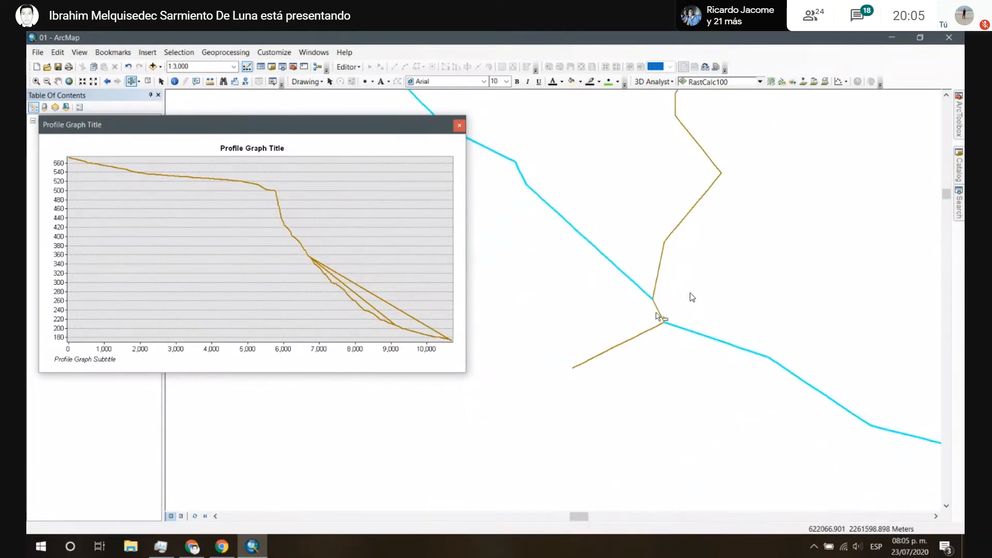
left_click_drag(718, 326, 619, 252)
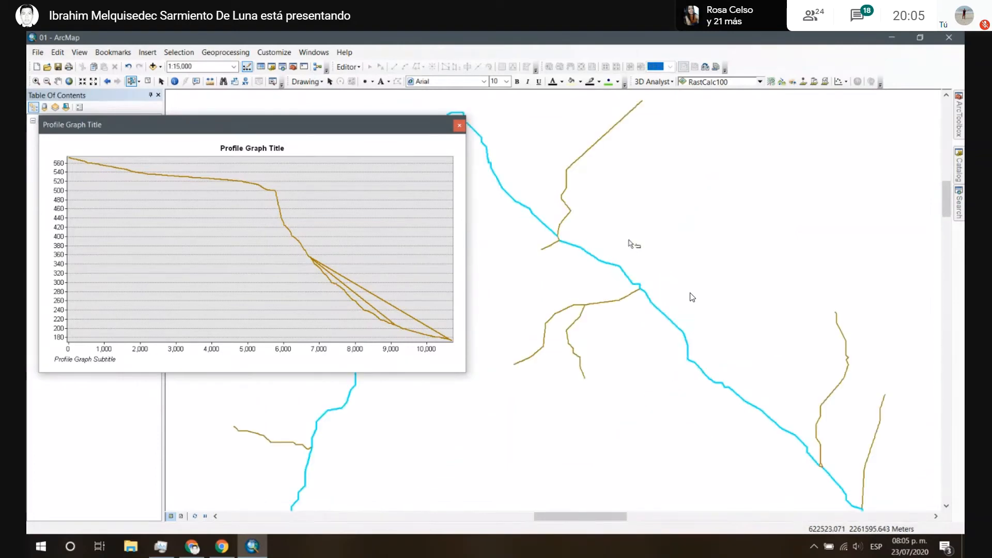
left_click_drag(703, 305, 517, 154)
left_click_drag(693, 331, 517, 148)
scroll(573, 270, "down", 1)
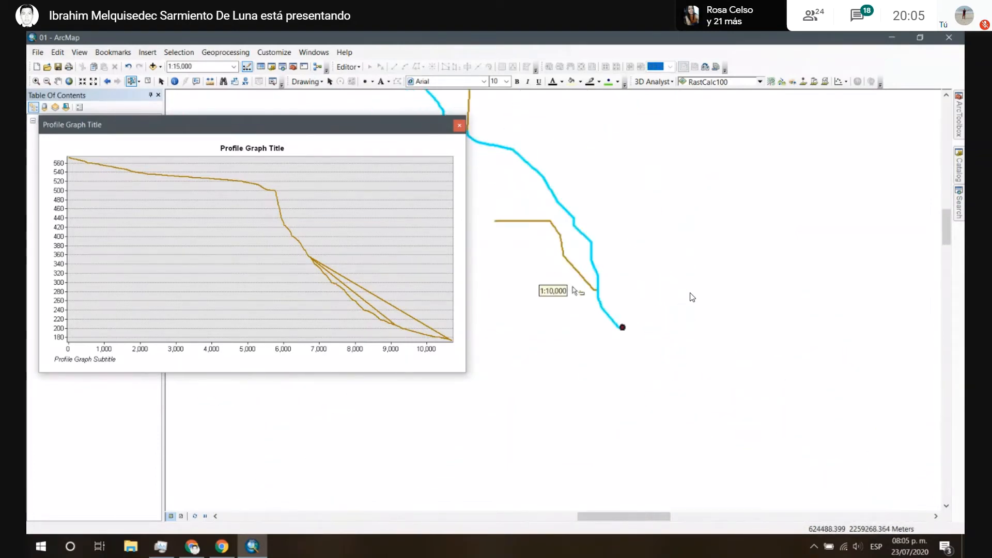
scroll(858, 455, "up", 1)
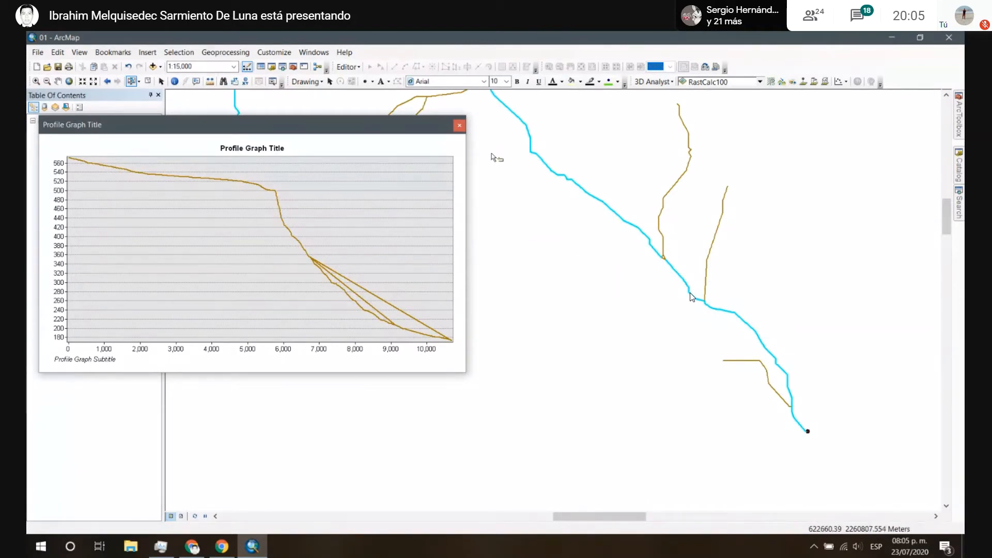
left_click_drag(383, 126, 541, 132)
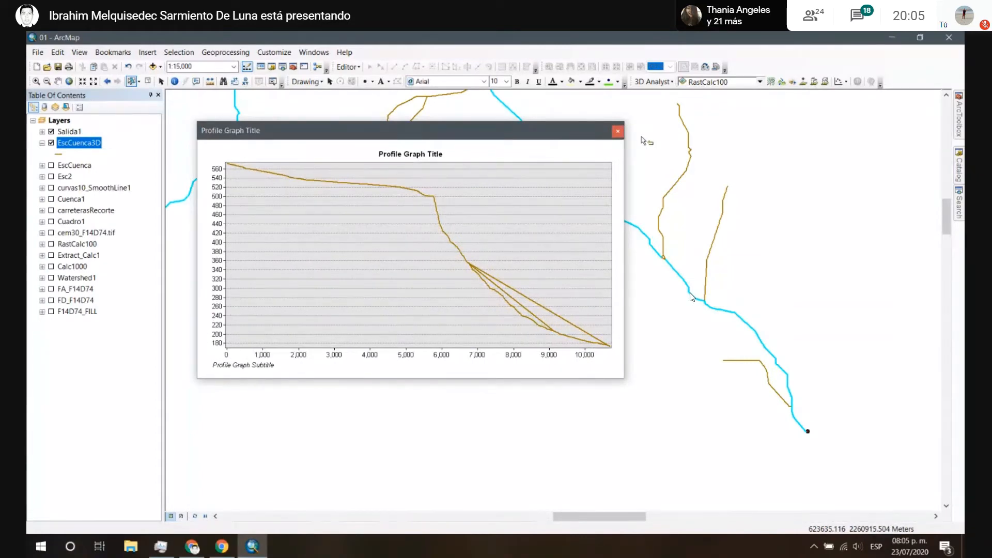
Step: Widen the profile graph window across the map and open the graph's export options
left_click_drag(509, 139, 482, 104)
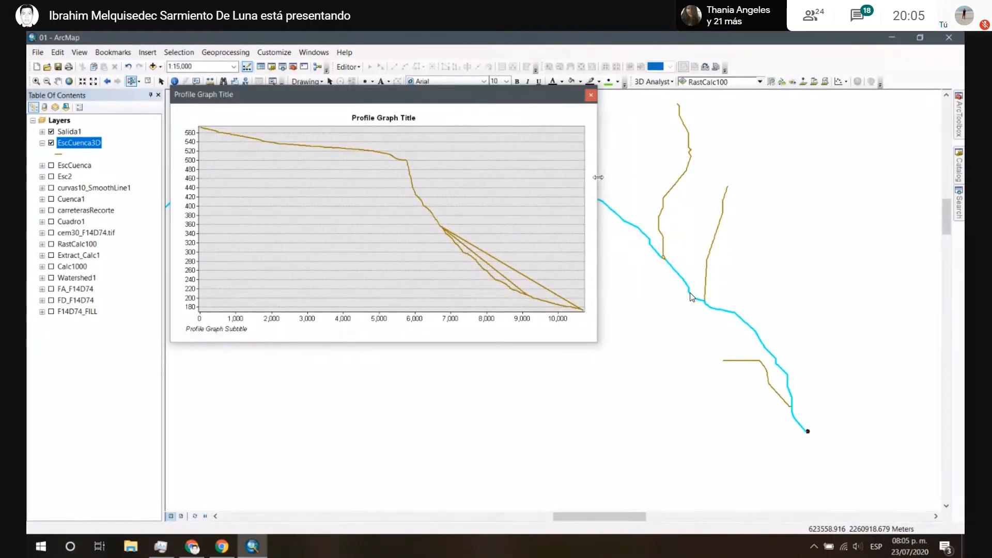
left_click_drag(597, 176, 827, 254)
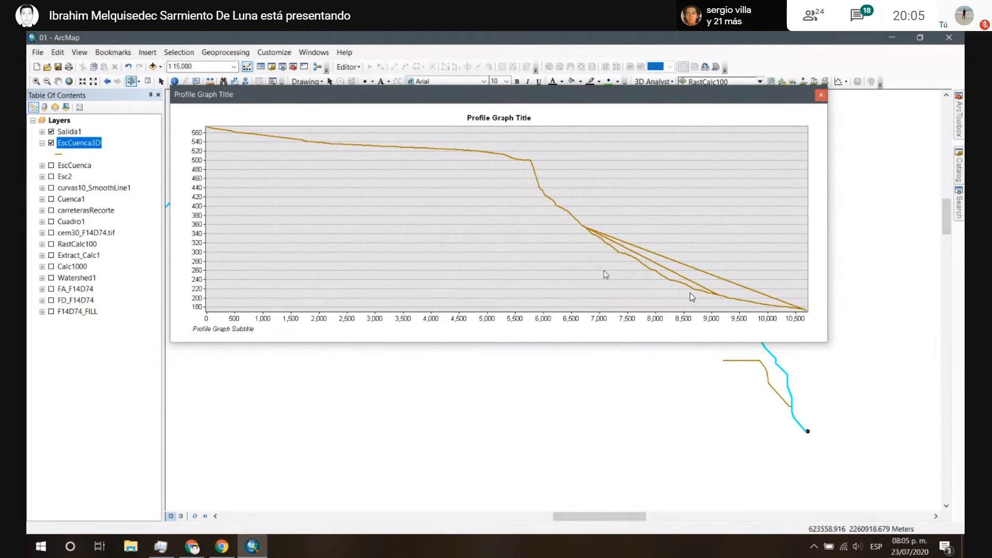
right_click(486, 219)
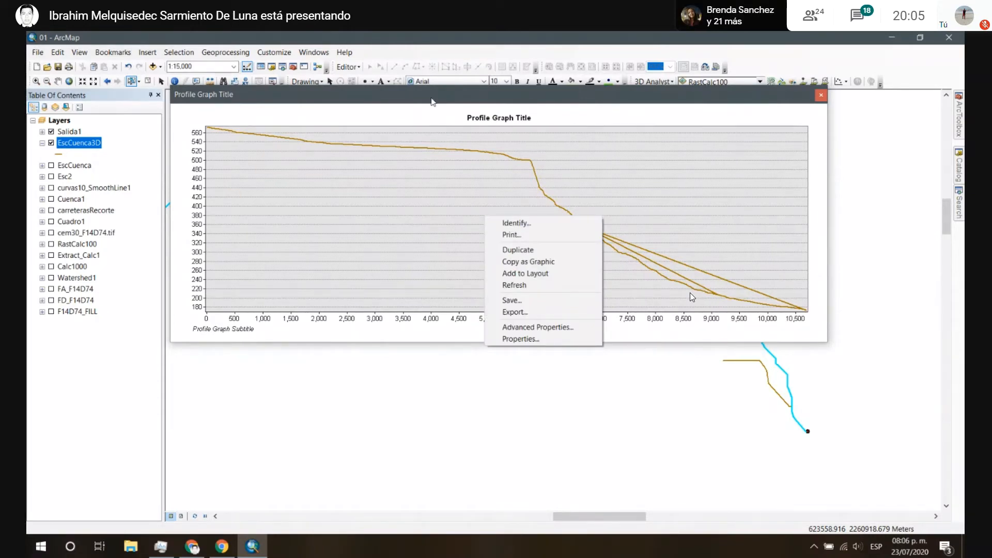
right_click(405, 178)
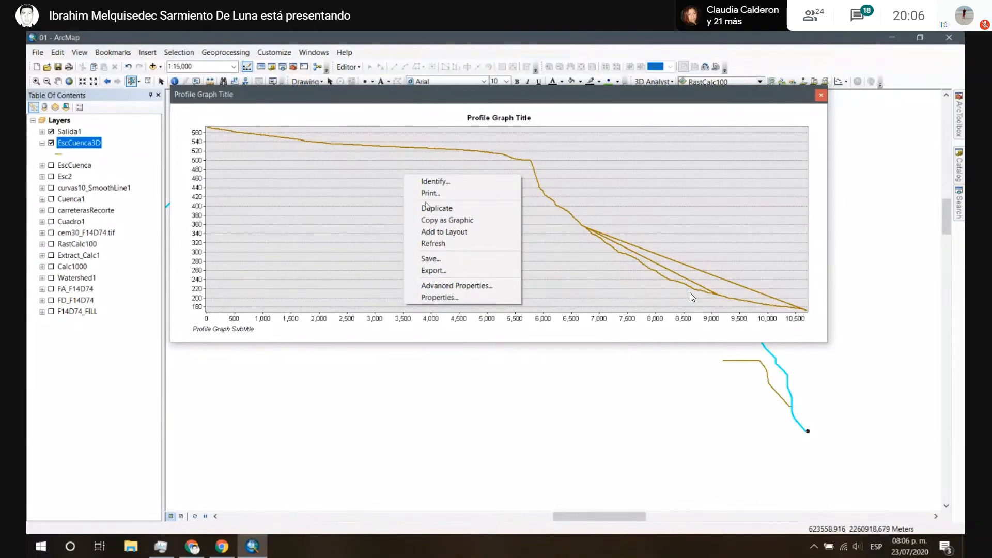
left_click(455, 271)
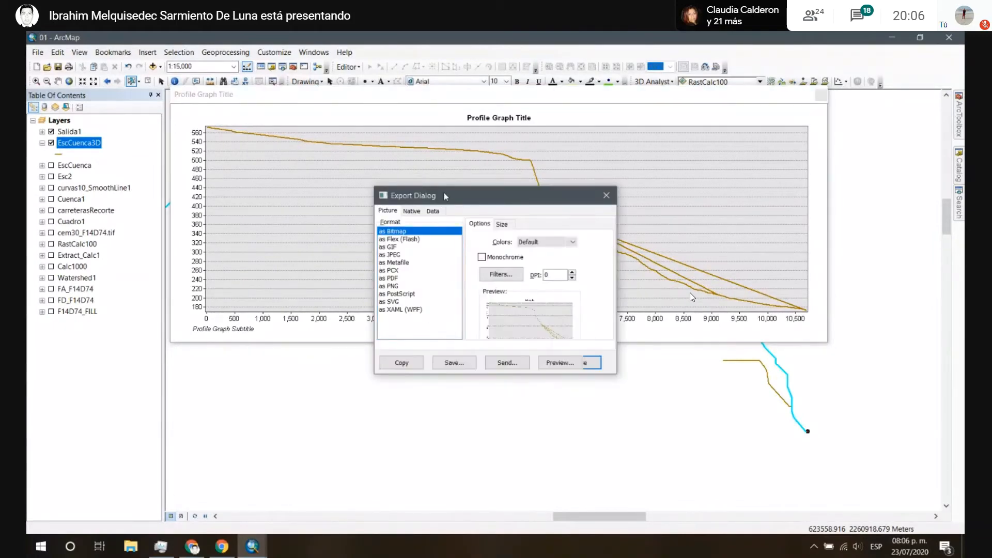
Step: Copy the profile graph's data for all series in text format, including point labels and header
left_click_drag(445, 193, 366, 110)
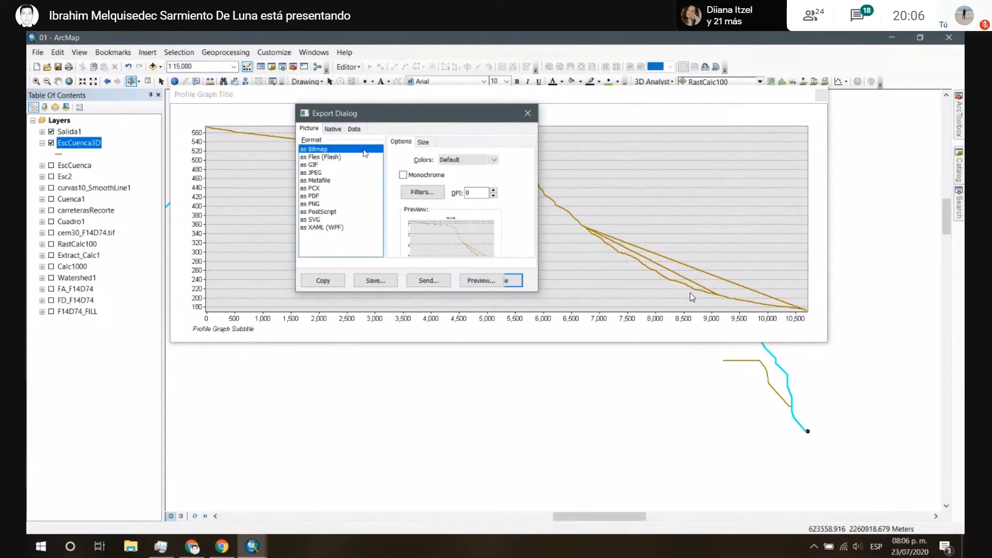
left_click(334, 129)
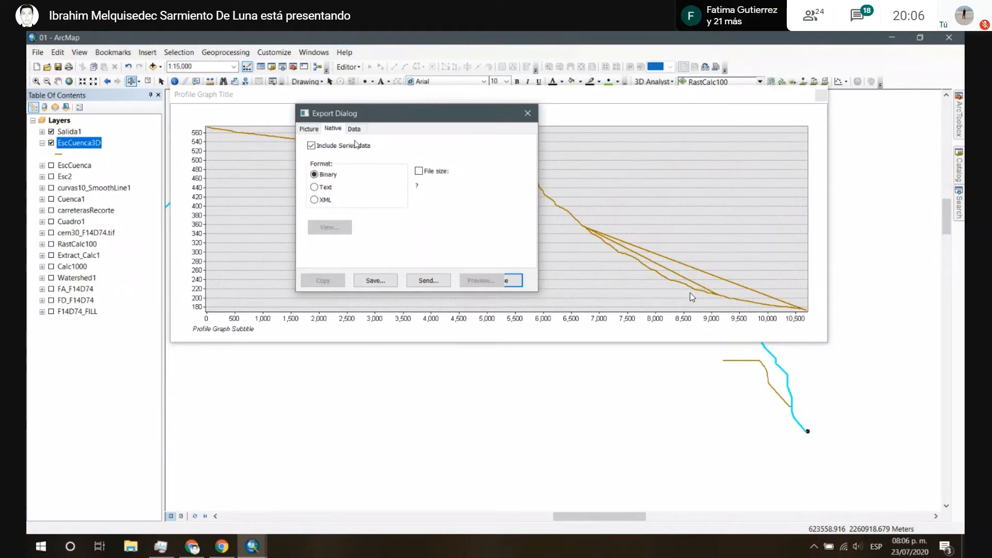
left_click(355, 130)
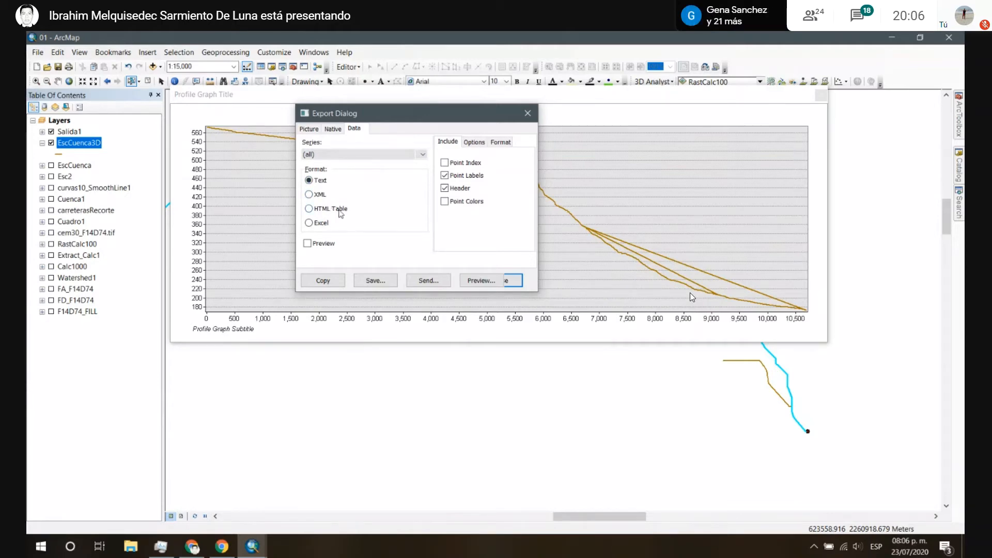
left_click(324, 224)
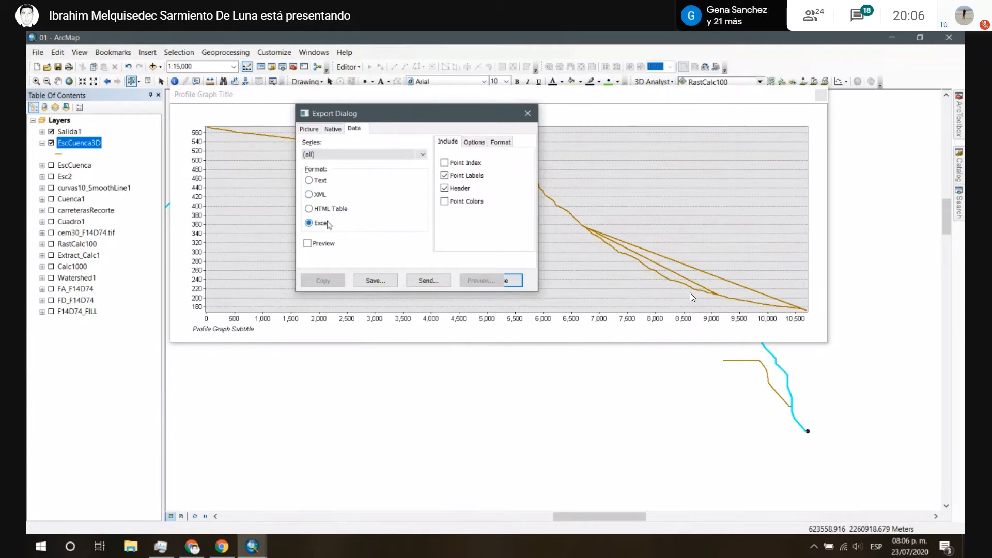
left_click(319, 185)
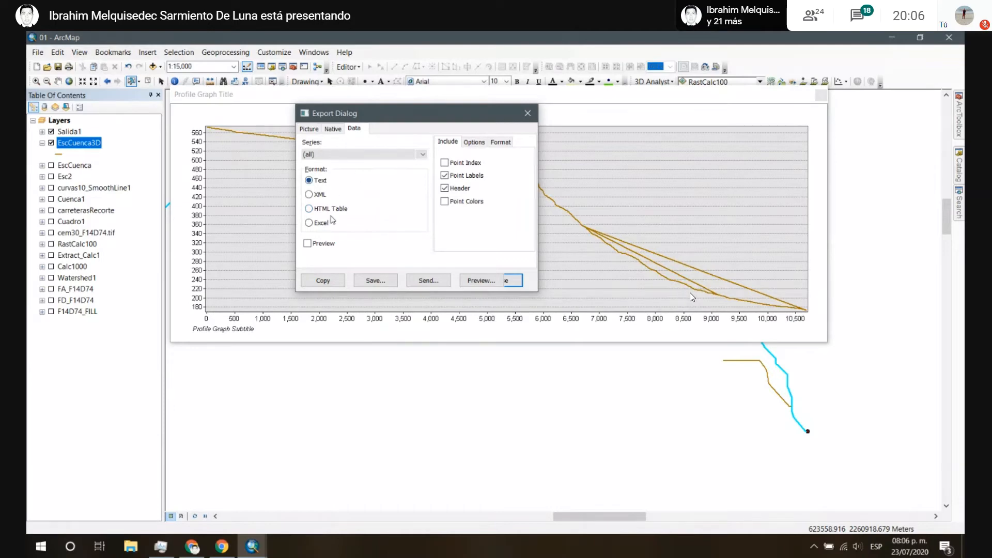
left_click(310, 223)
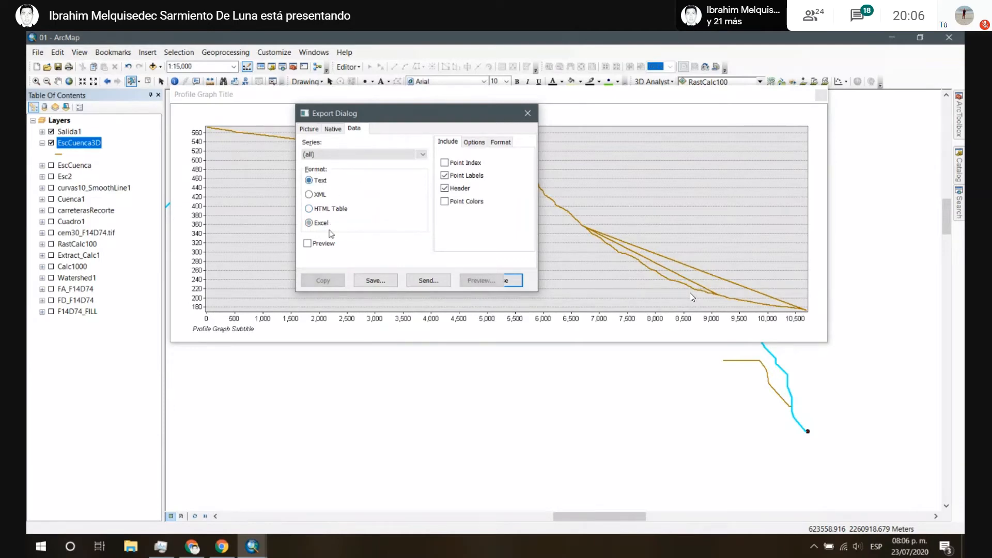
left_click(334, 281)
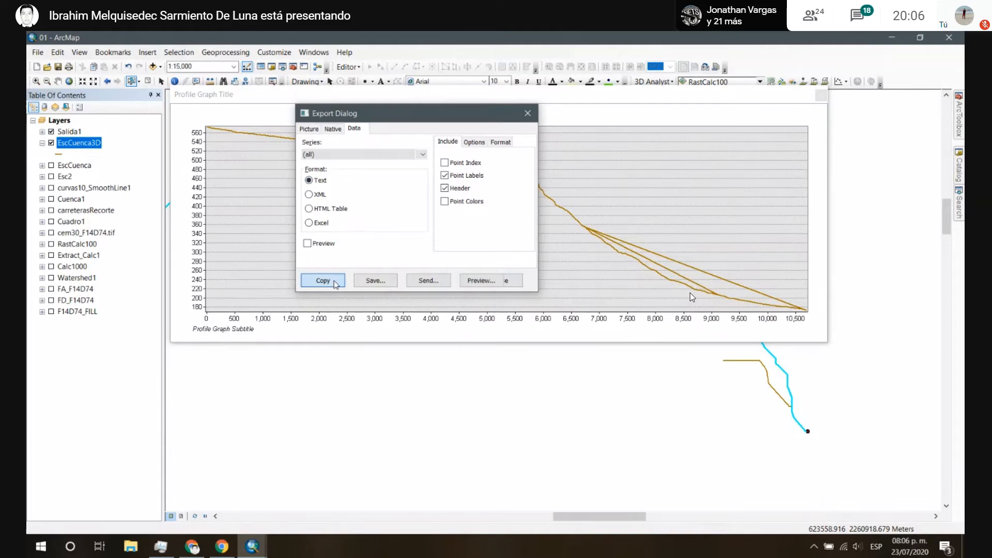
Step: Switch to File Explorer, create a text document named Perfil in the CursoArcGIS folder and open it
left_click(131, 548)
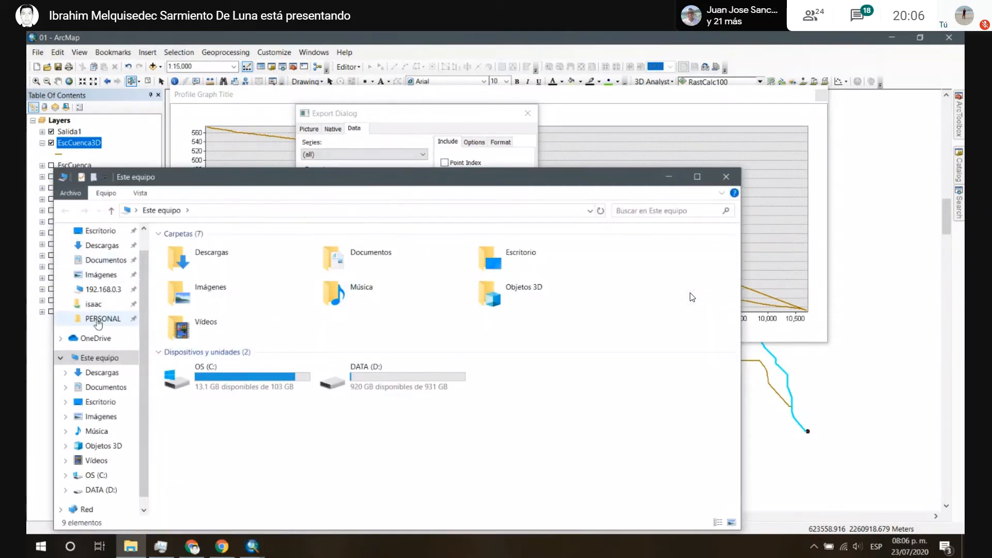
left_click(99, 319)
left_click(252, 210)
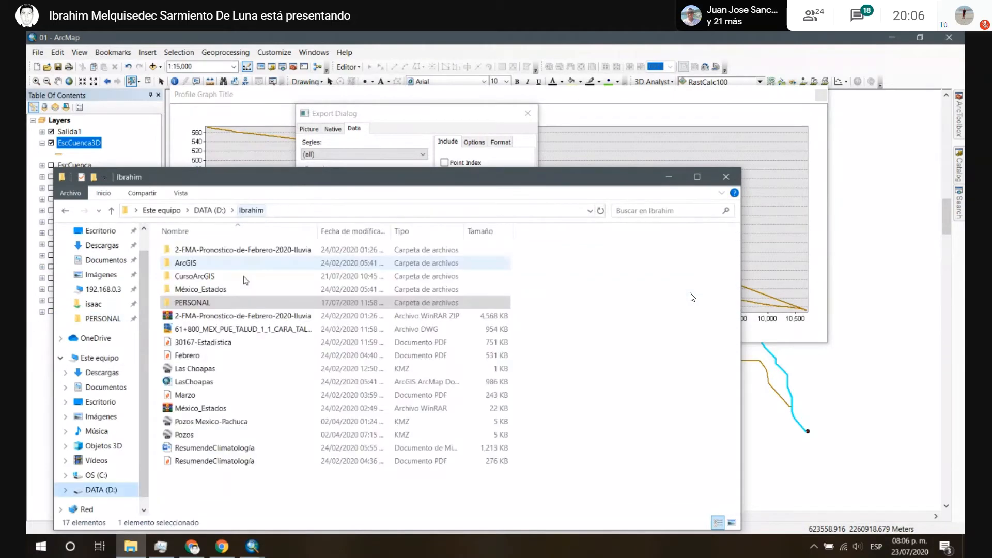
double_click(246, 277)
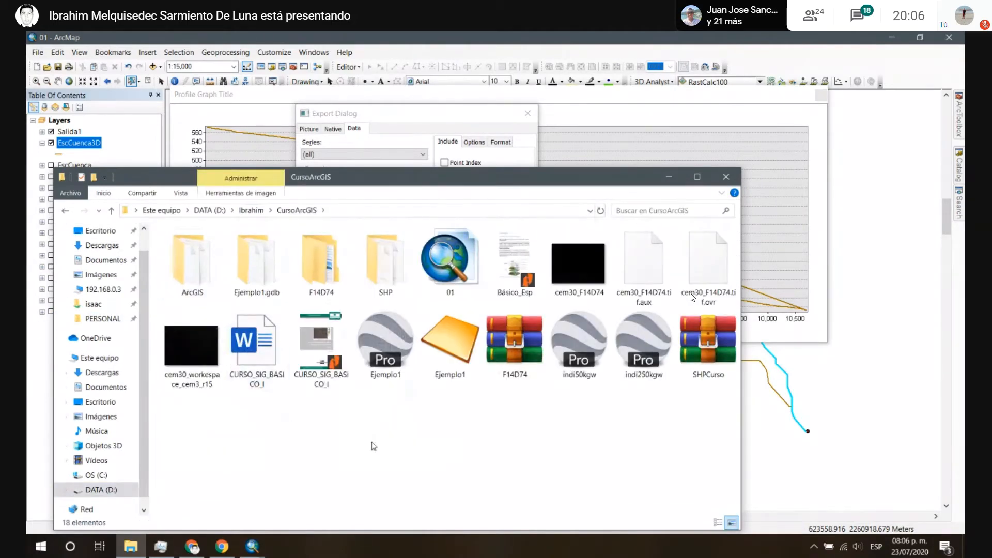
right_click(373, 446)
mouse_move(495, 413)
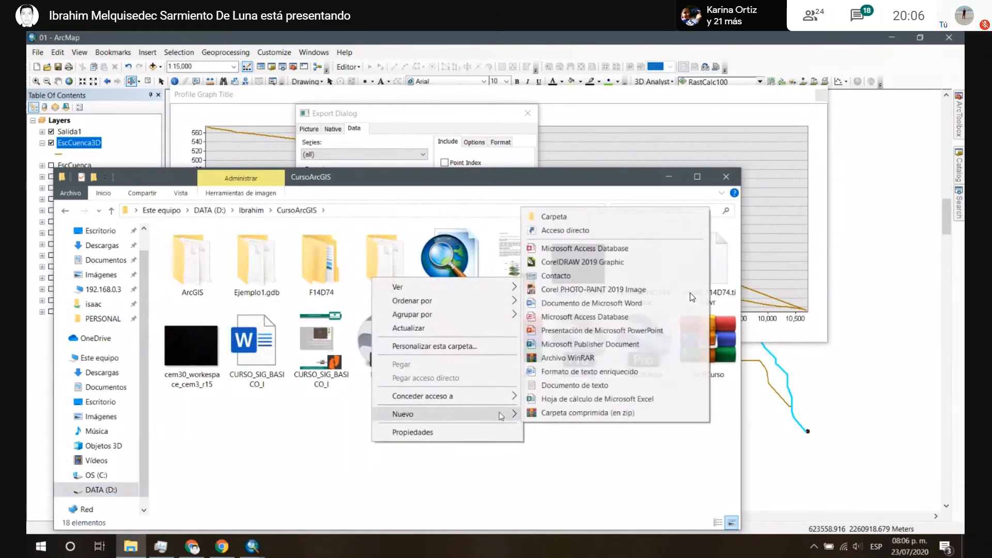
left_click(596, 389)
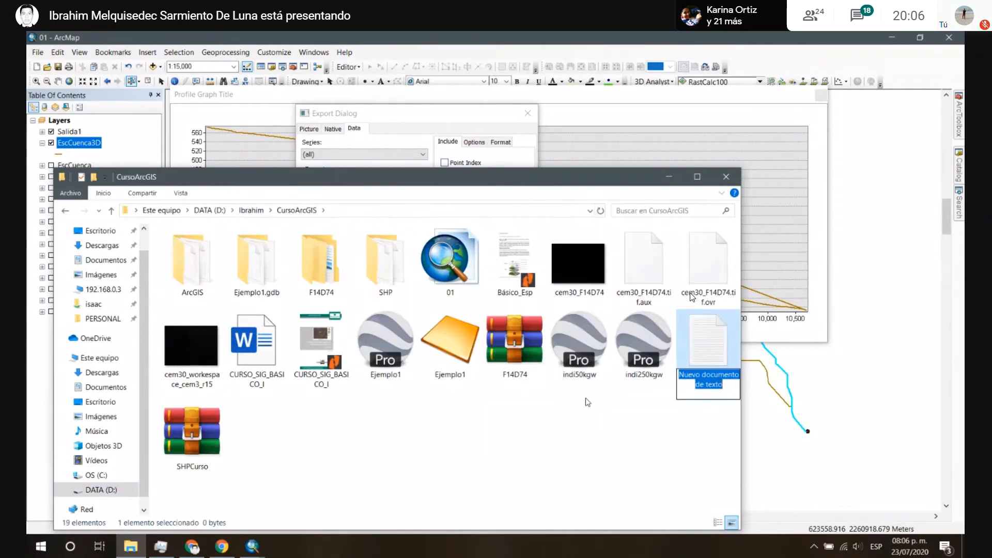
type("Perfil")
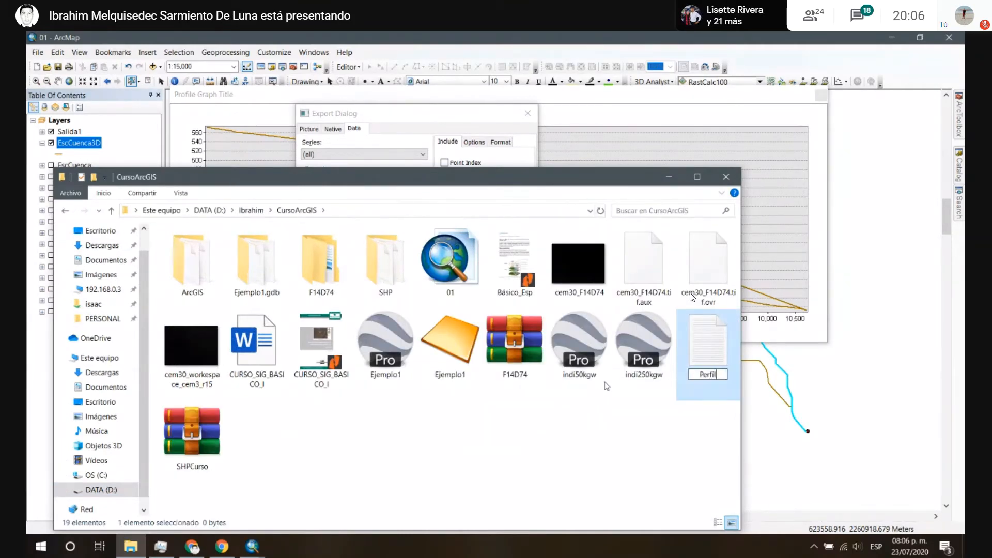
key("Return")
key("Return")
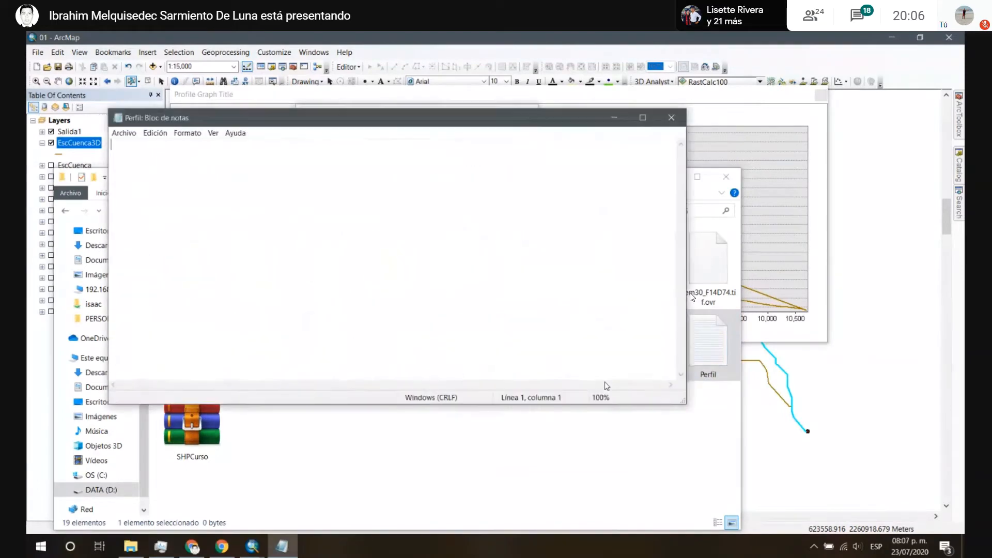
Step: Paste the copied profile data into the Perfil text file and review its distance and elevation columns
key("ctrl+v")
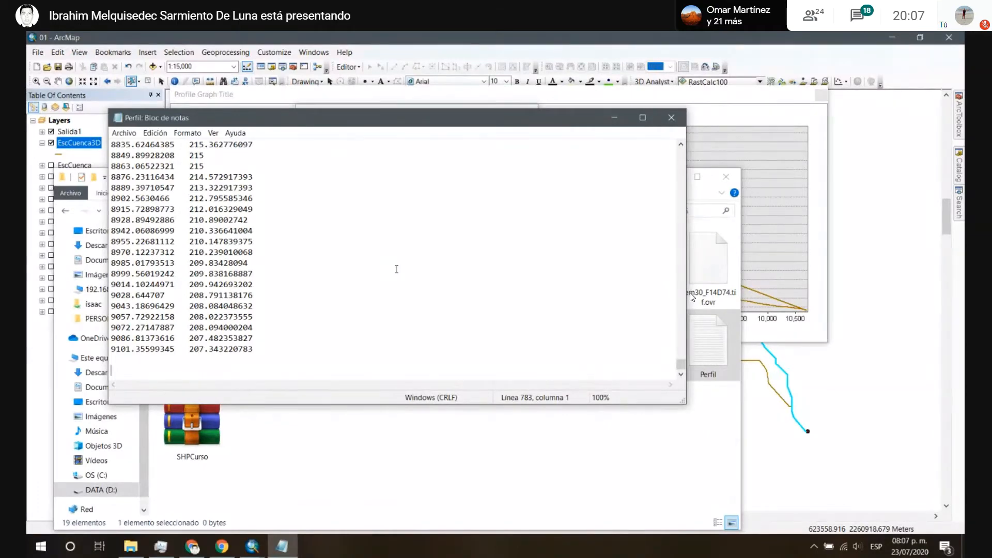
scroll(275, 271, "up", 20)
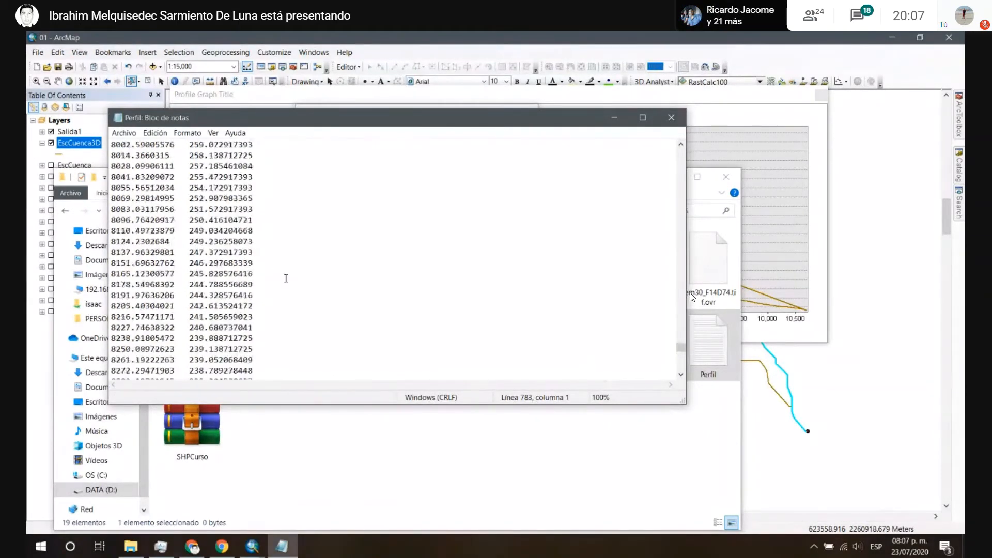
scroll(286, 279, "up", 8)
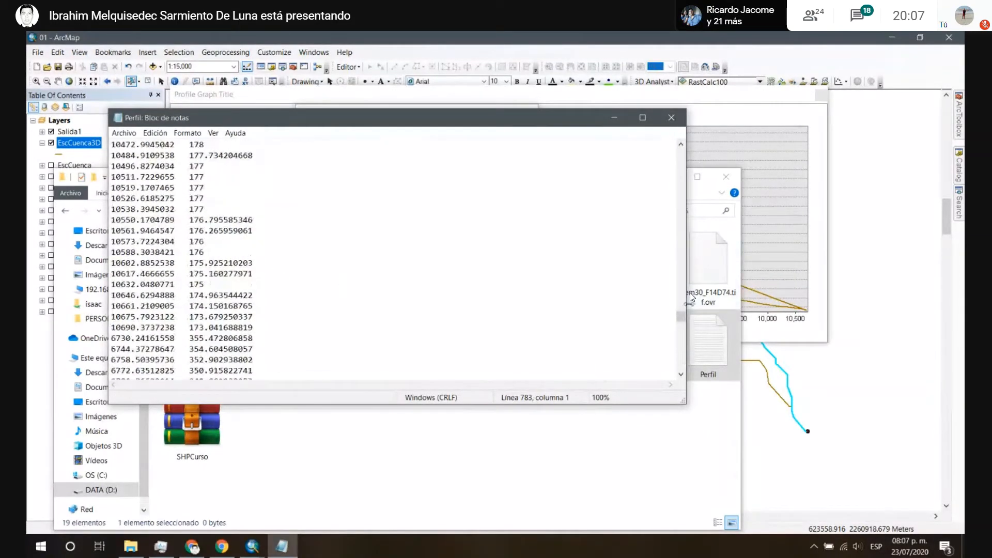
left_click_drag(681, 319, 663, 138)
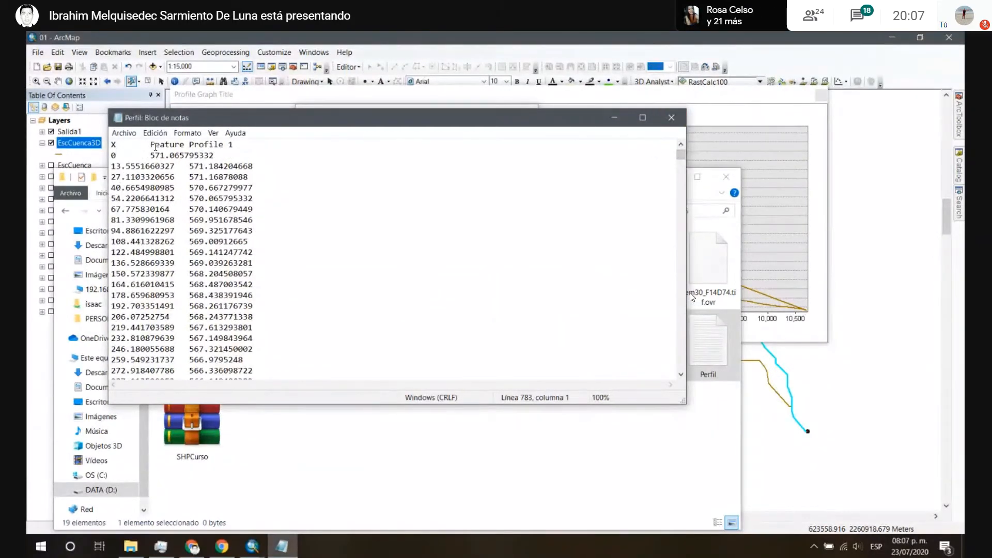
left_click_drag(151, 145, 304, 436)
scroll(396, 269, "down", 17)
scroll(397, 268, "down", 20)
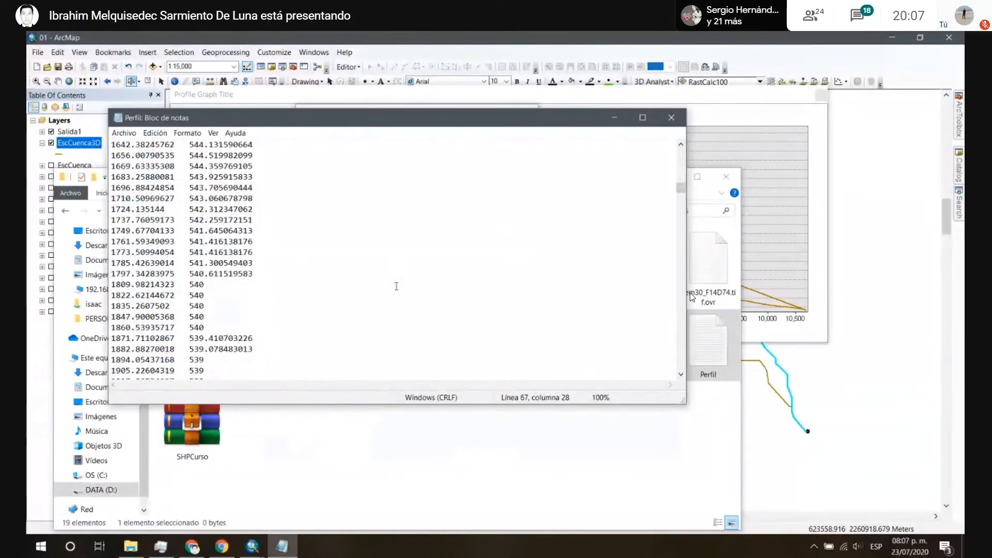
Step: Minimize the text file and folder windows, returning to ArcMap, and close the graph's export dialog
left_click(653, 125)
left_click(669, 177)
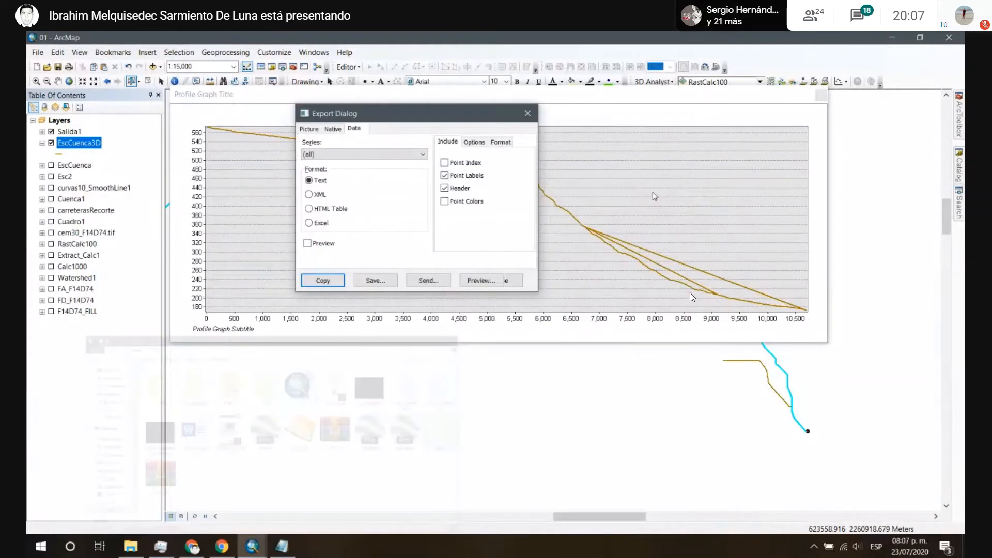
left_click(527, 114)
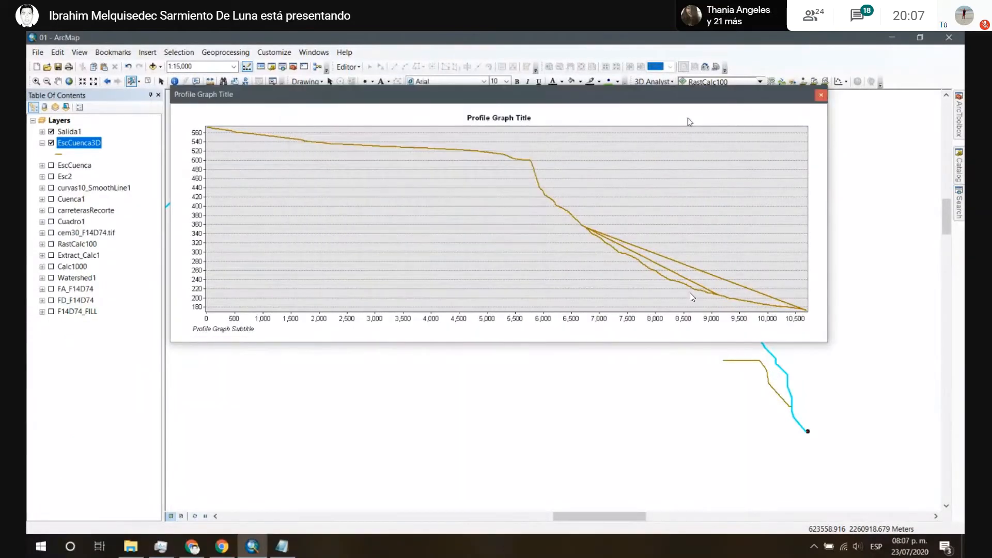
Step: Clear the stream selection and highlight the two straight stray lines on the profile graph for comparison with the stream network
left_click_drag(665, 102, 567, 160)
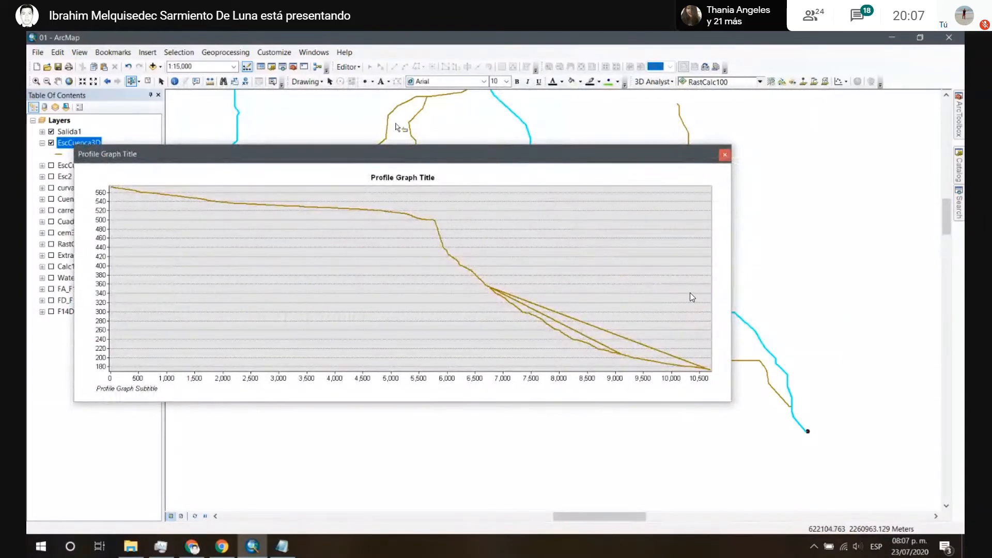
left_click(631, 118)
left_click(593, 330)
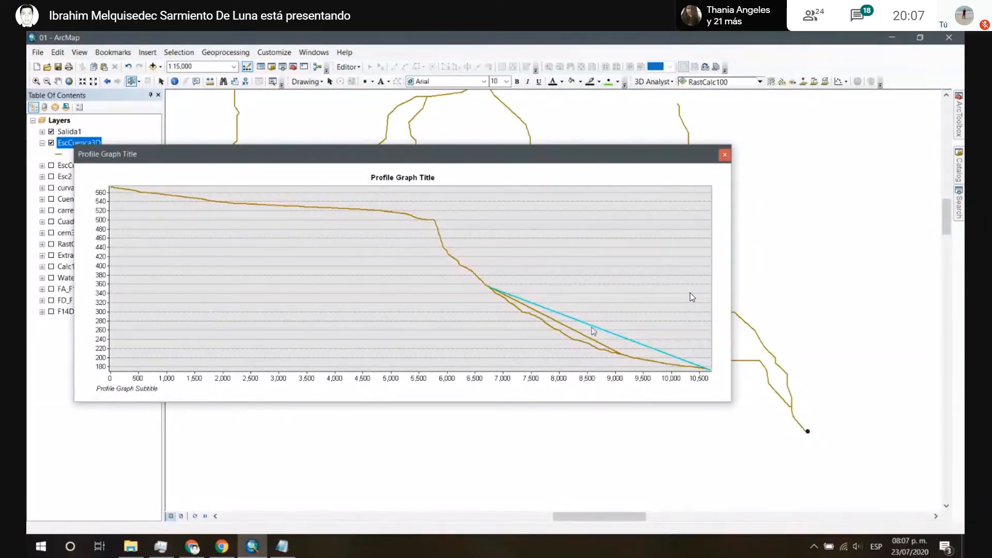
scroll(793, 290, "down", 3)
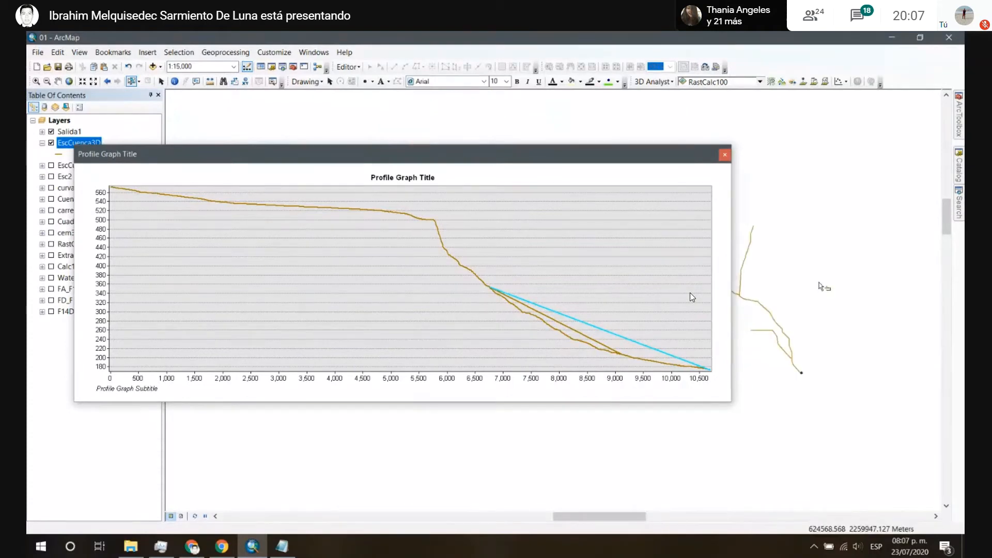
left_click_drag(588, 154, 721, 365)
scroll(693, 298, "up", 2)
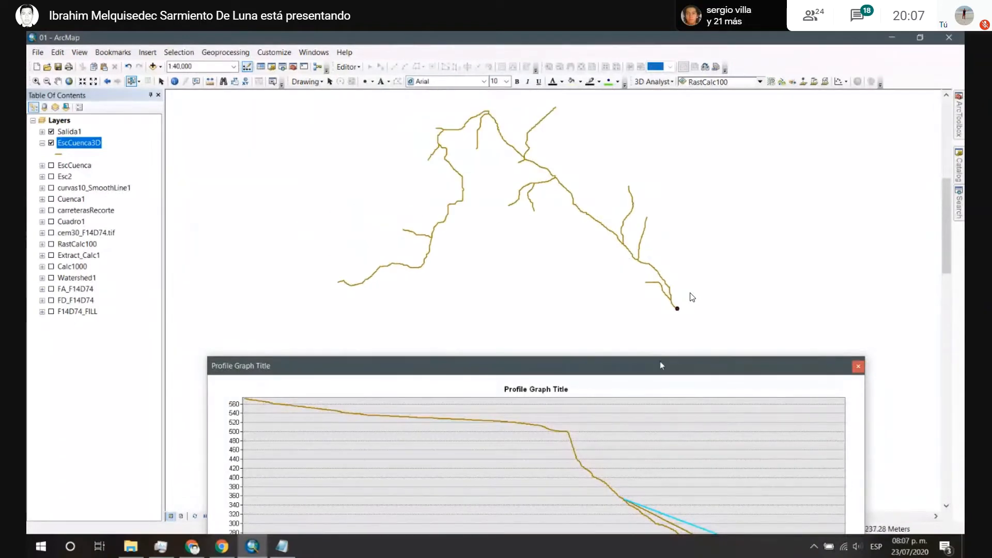
left_click_drag(660, 360, 626, 295)
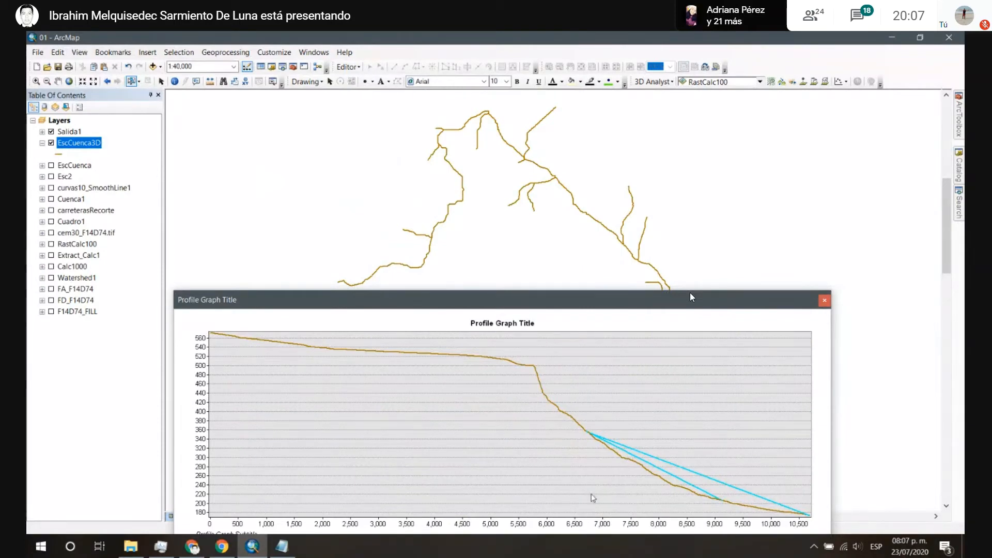
Step: Move the profile graph clear of the downstream reach and examine the tributary junctions near the outlet against the highlighted lines
left_click_drag(591, 306, 348, 178)
left_click_drag(724, 301, 865, 365)
scroll(810, 336, "up", 2)
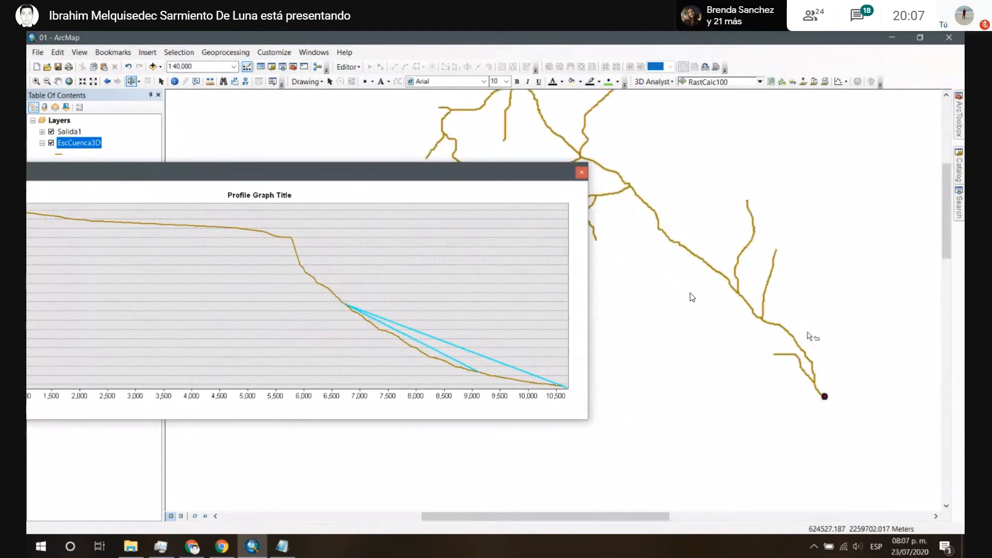
scroll(692, 297, "up", 1)
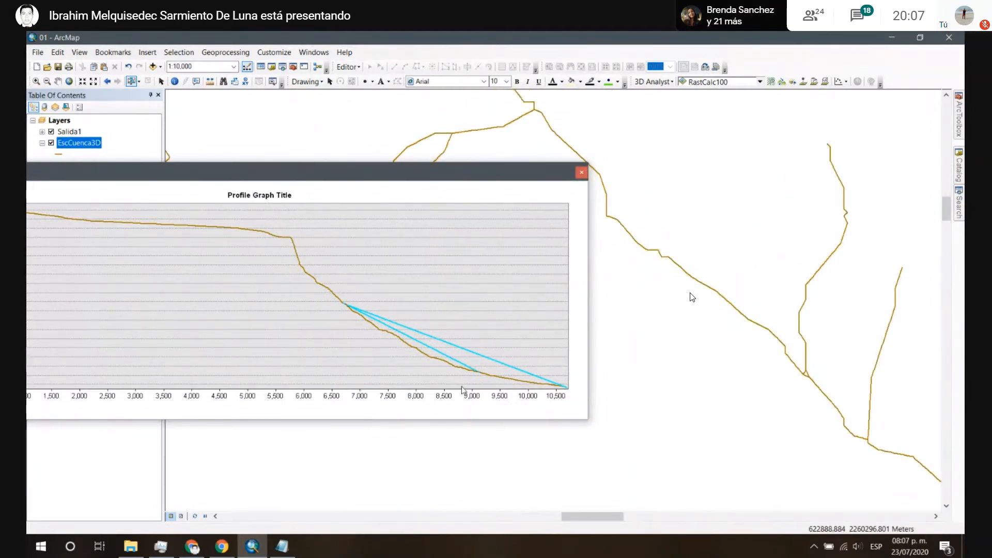
Step: Close the profile graph and select the main stream of EscCuenca3D again
scroll(692, 297, "down", 3)
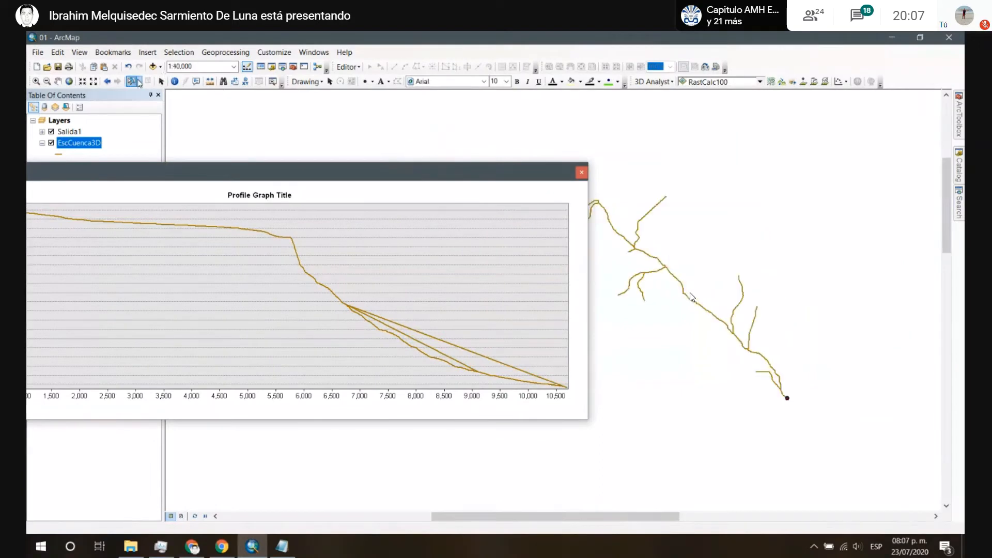
left_click(581, 174)
left_click(616, 245)
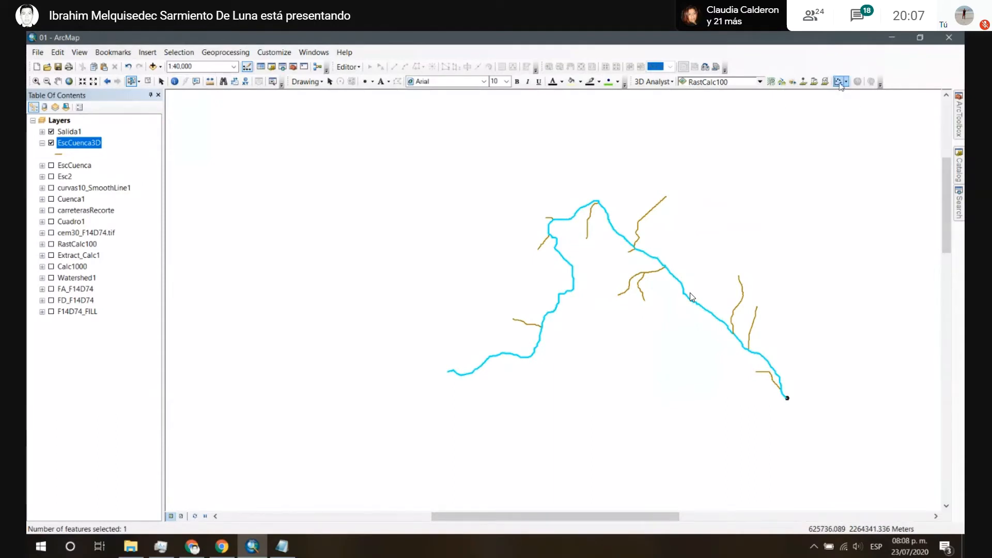
Step: Graph the profile of the selected main stream again, check the stray lines, and close the graph
left_click(846, 81)
left_click(851, 116)
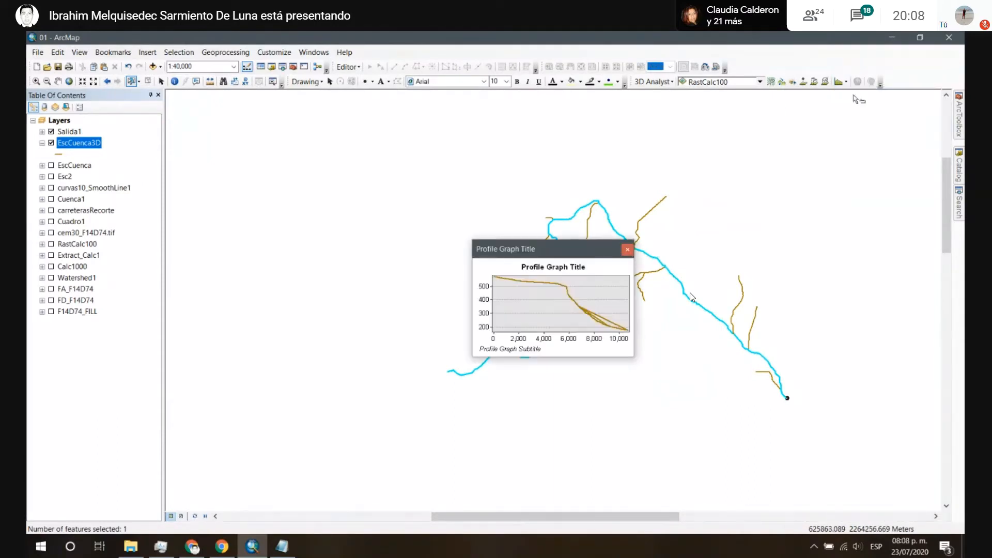
left_click(628, 250)
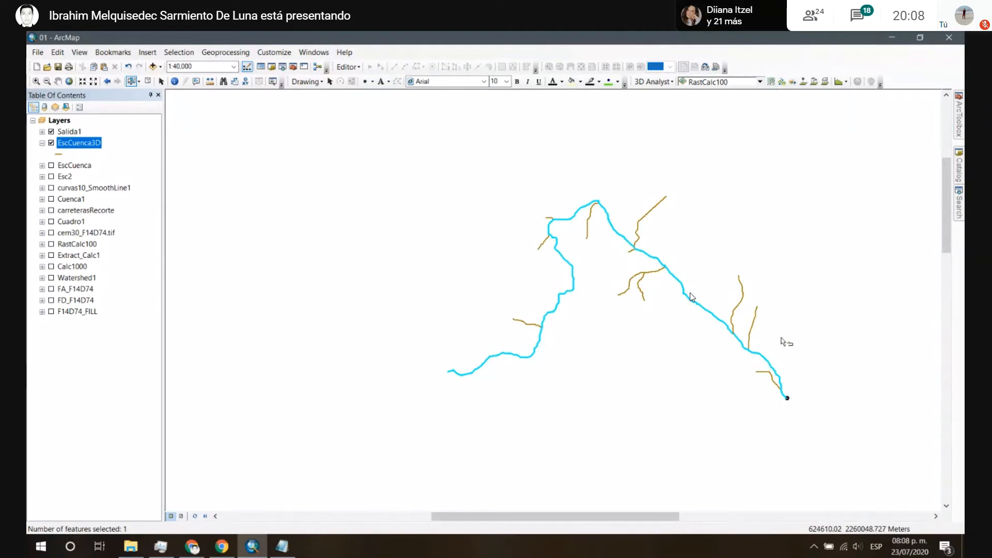
Step: Examine the selected EscCuenca3D main stream and its tributary junctions from the outlet up to the headwaters
scroll(786, 342, "up", 3)
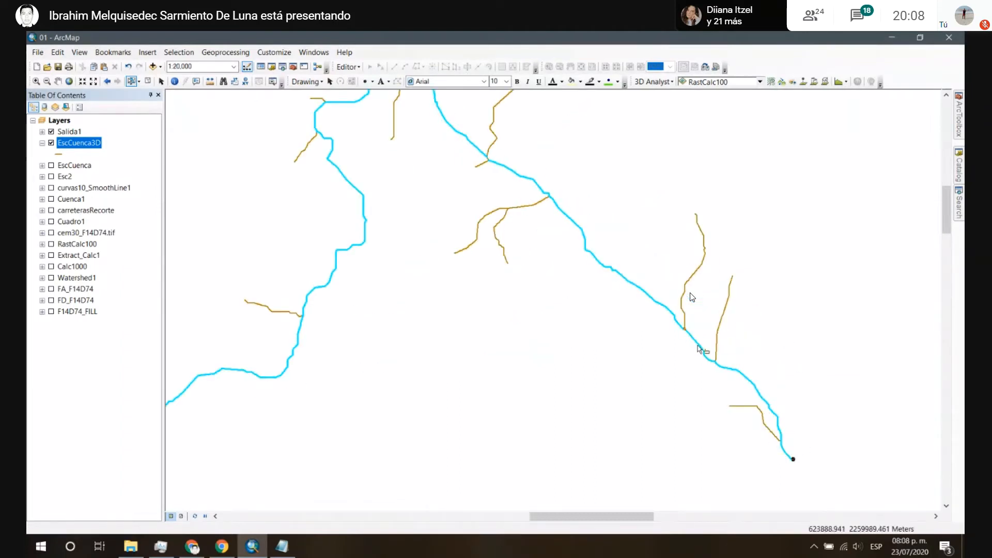
scroll(699, 346, "up", 3)
left_click_drag(717, 342, 341, 91)
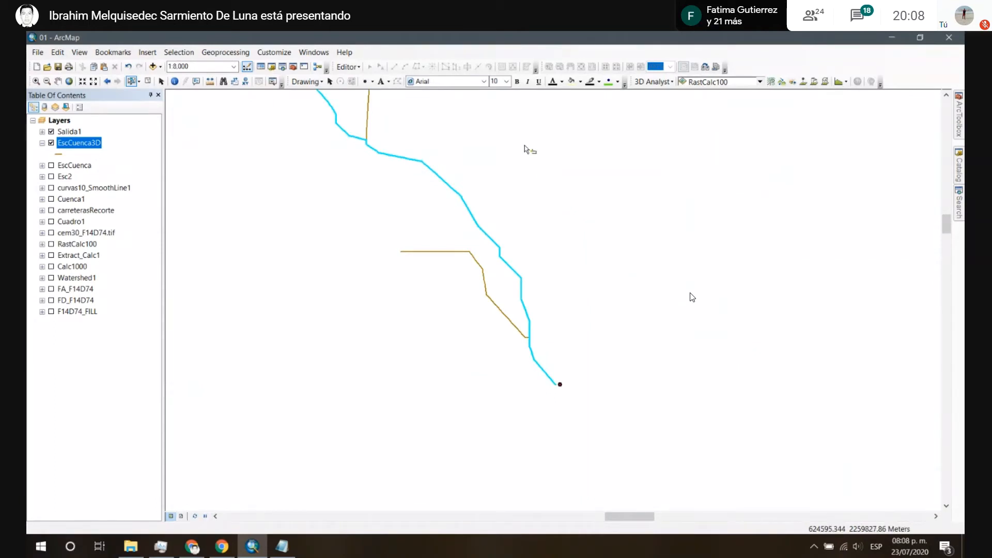
scroll(565, 212, "down", 3)
left_click_drag(493, 190, 587, 331)
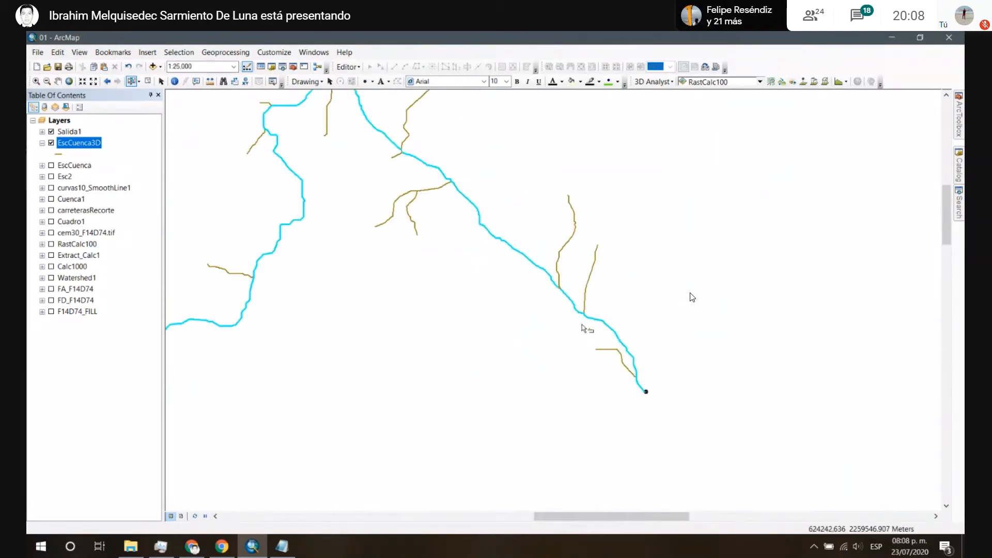
left_click_drag(361, 225, 494, 365)
scroll(566, 289, "down", 1)
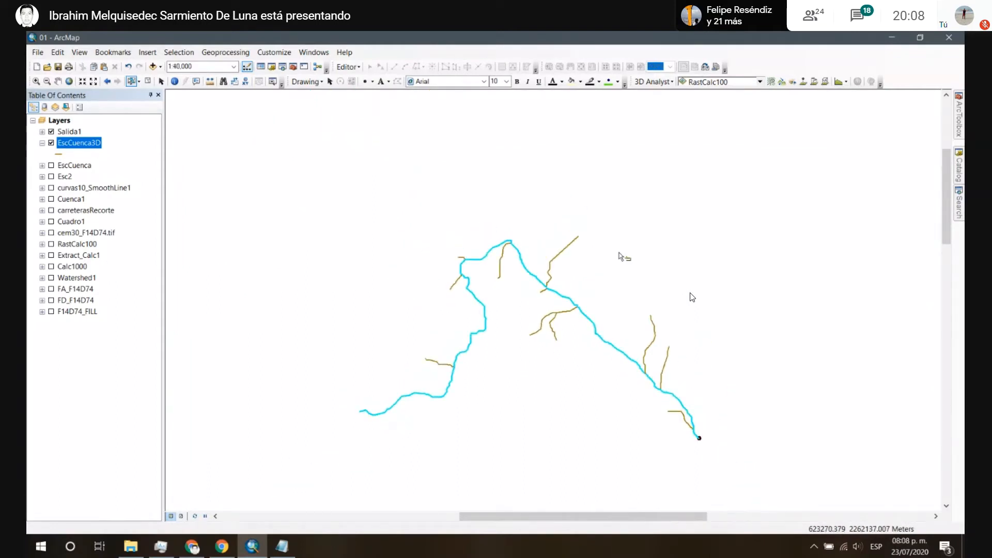
left_click_drag(629, 249, 604, 181)
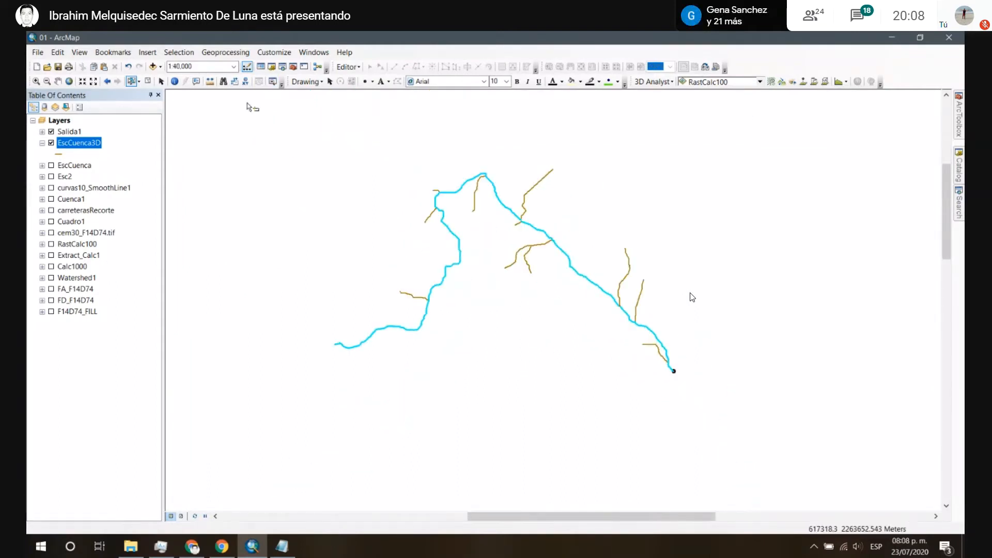
Step: Clear the stream selection, hide EscCuenca3D and show the original EscCuenca layer with its legend expanded
left_click(163, 81)
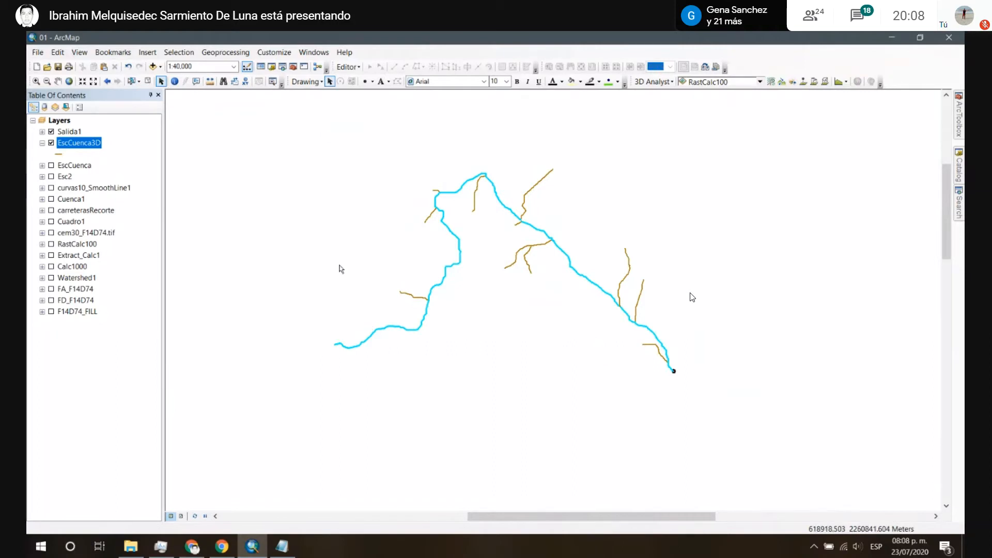
left_click(148, 81)
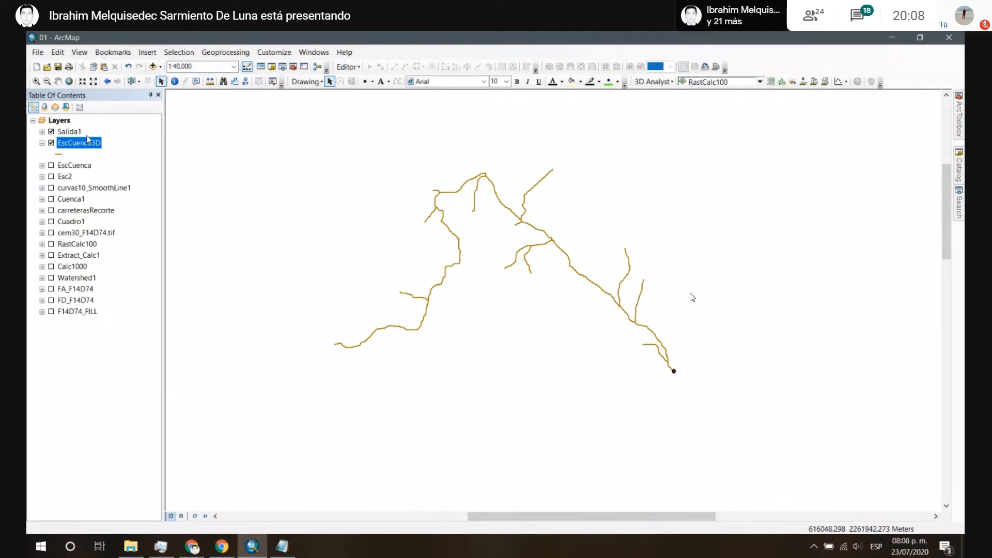
left_click(42, 143)
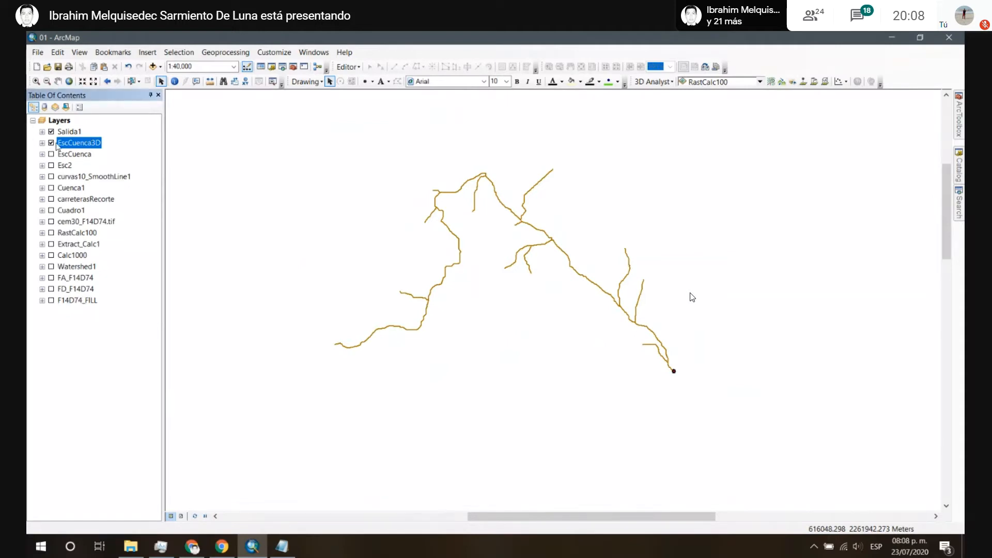
left_click(51, 142)
left_click(51, 154)
left_click(42, 154)
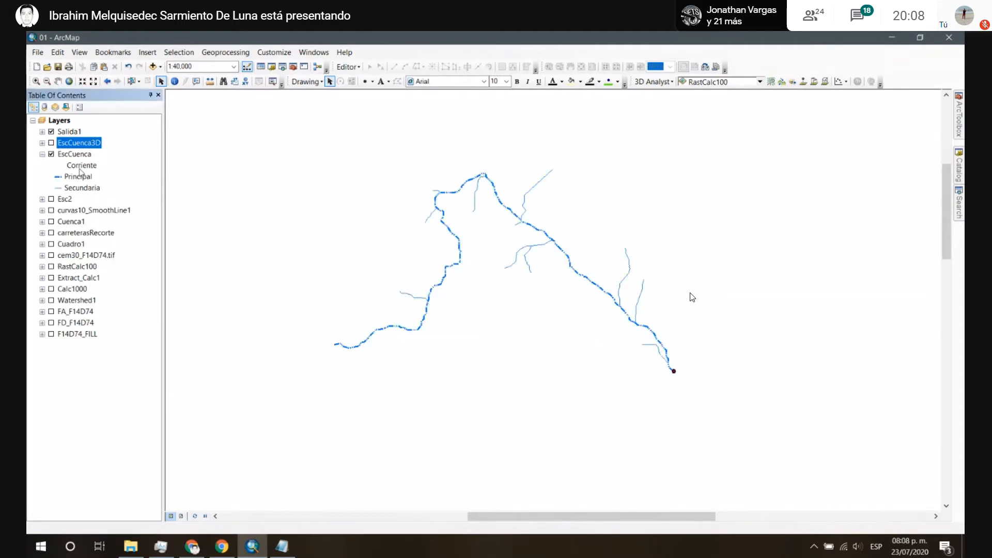
Step: Select the Principal stream of EscCuenca and inspect its continuity at the tributary junctions
left_click(131, 82)
left_click(359, 320)
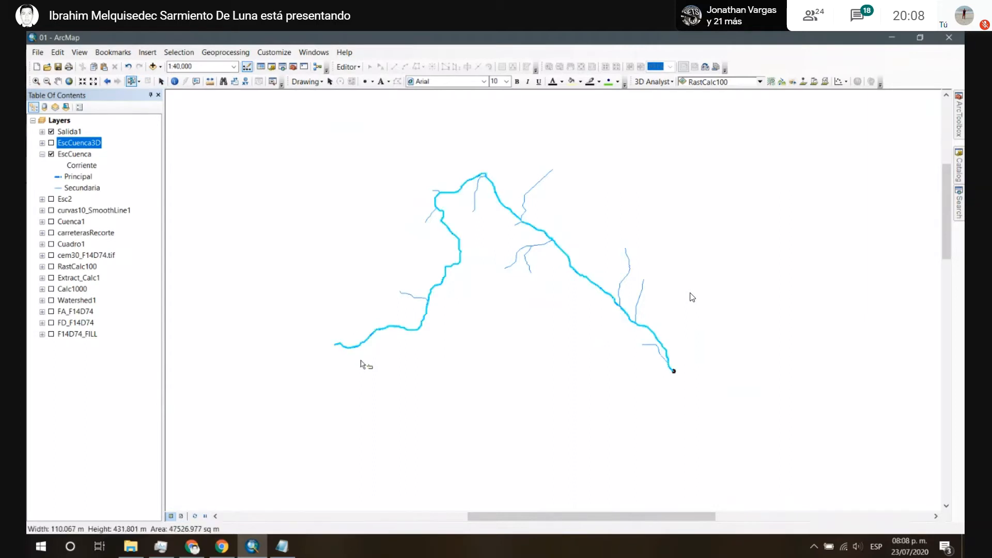
scroll(499, 185, "up", 2)
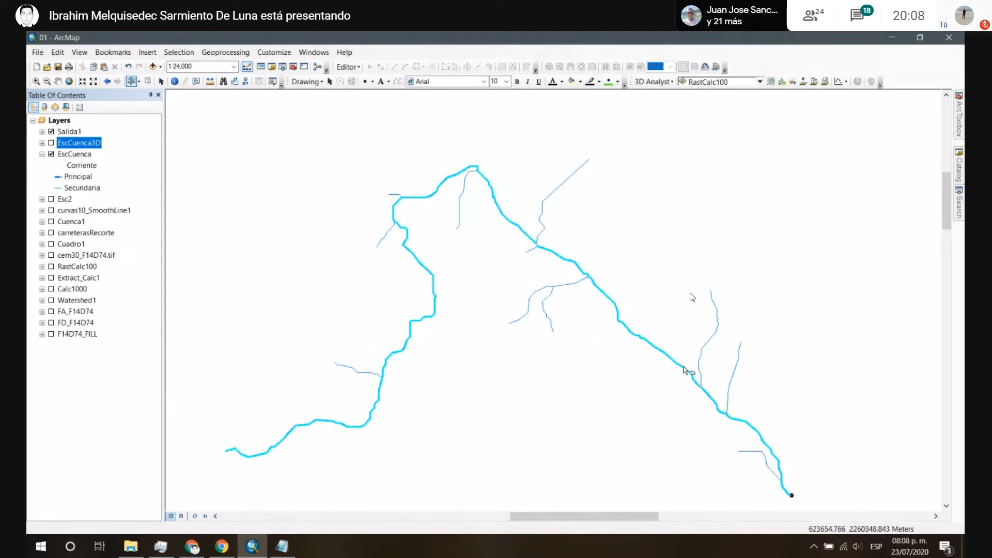
scroll(683, 370, "up", 2)
scroll(514, 311, "down", 2)
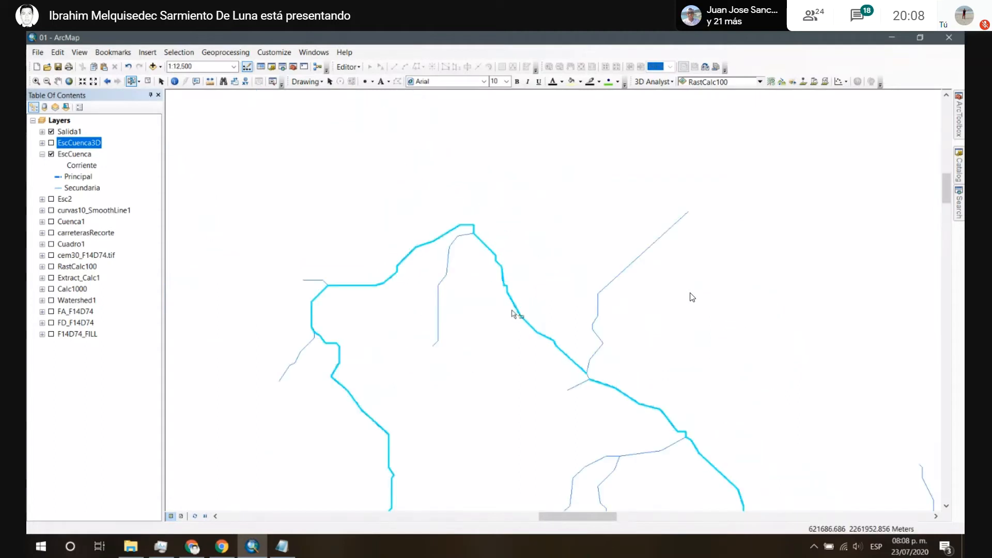
scroll(582, 374, "up", 2)
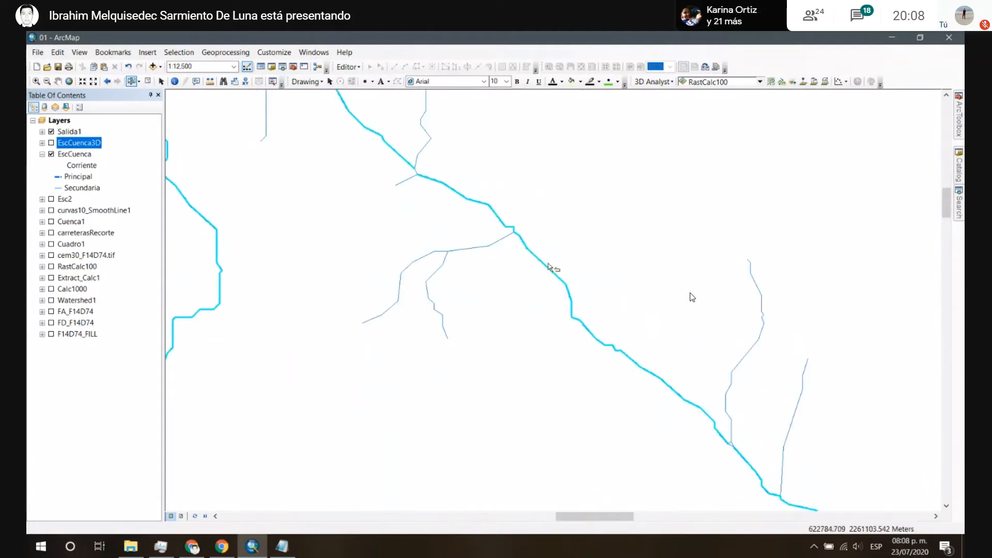
left_click_drag(91, 157, 213, 191)
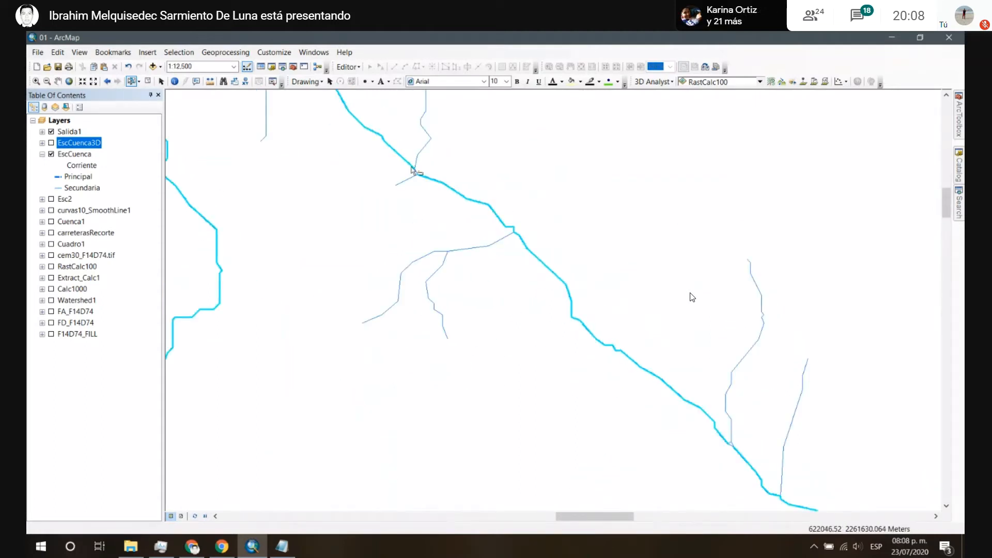
left_click_drag(414, 137, 82, 159)
Step: Start editing EscCuenca and select the main stream plus the short connecting segment at the northern tributary junction
right_click(82, 155)
mouse_move(227, 299)
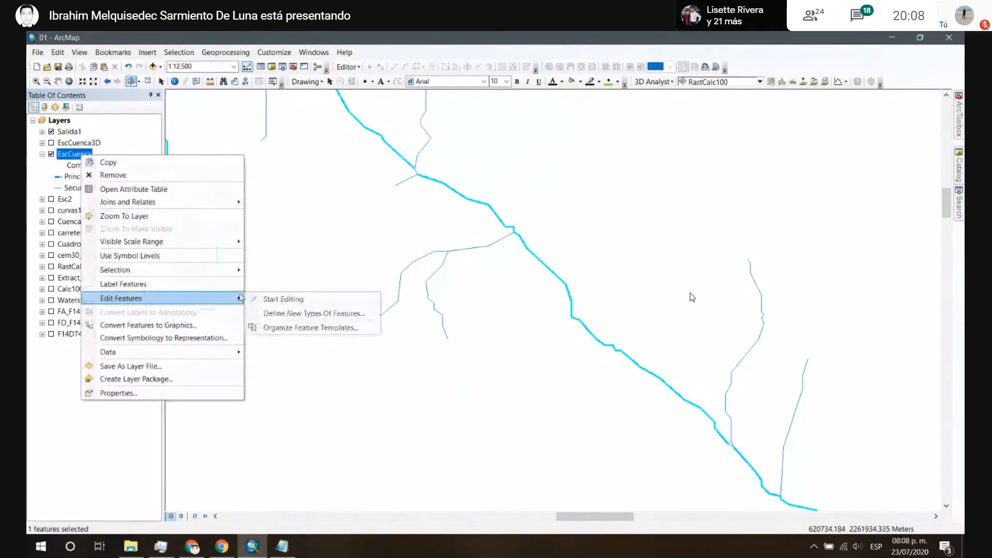
left_click(277, 299)
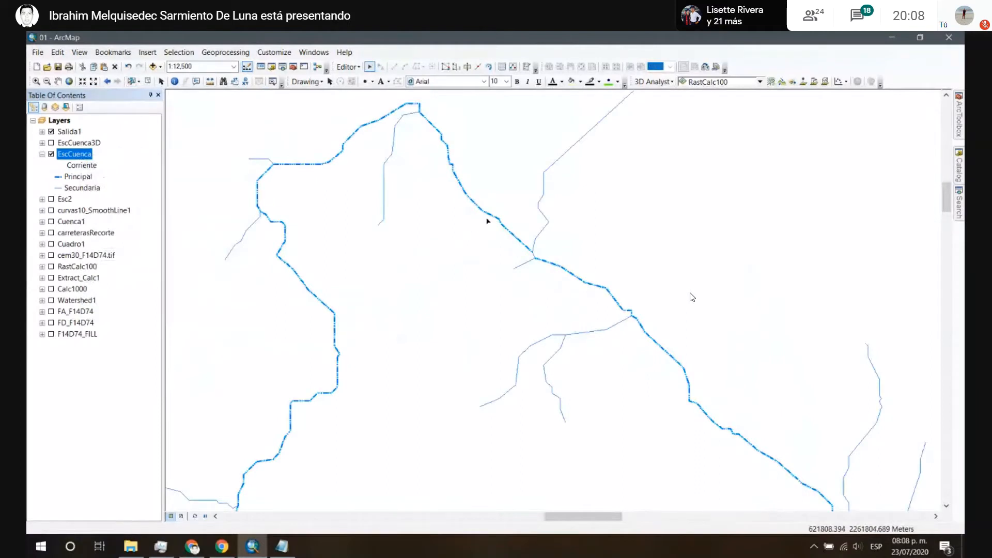
left_click(543, 261)
scroll(543, 263, "down", 3)
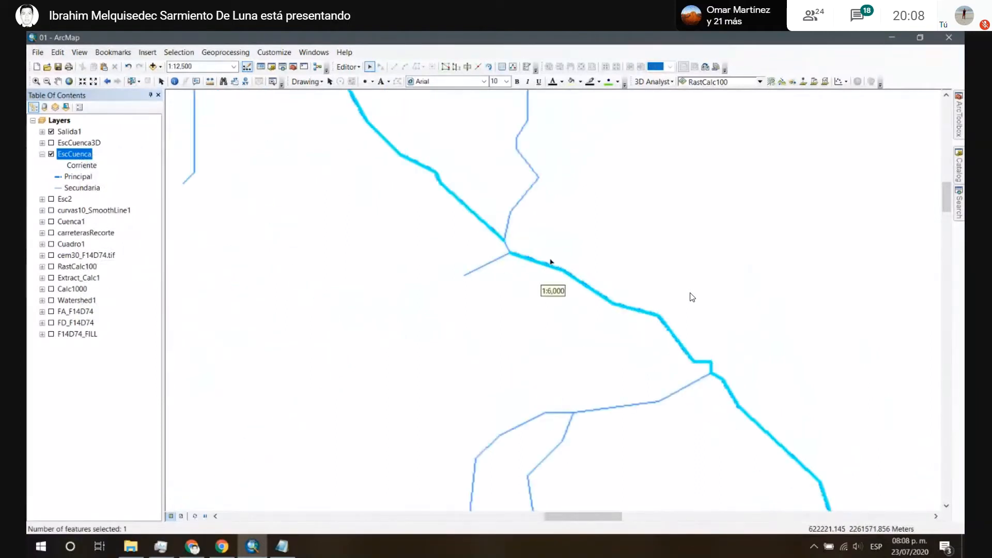
left_click(495, 246, "shift")
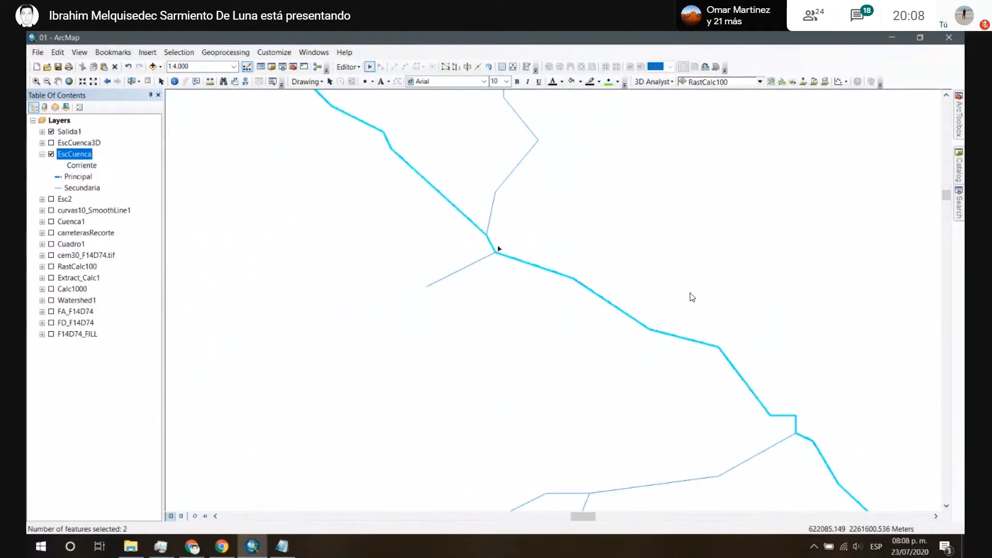
Step: Check the selected main stream down to the outlet and merge its two selected pieces into one feature
scroll(693, 297, "up", 3)
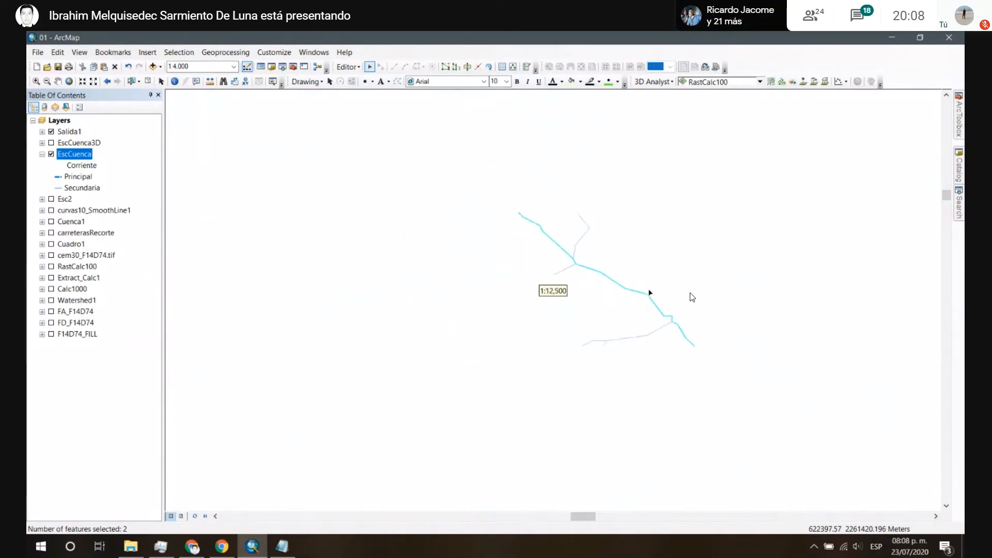
left_click_drag(897, 487, 541, 281)
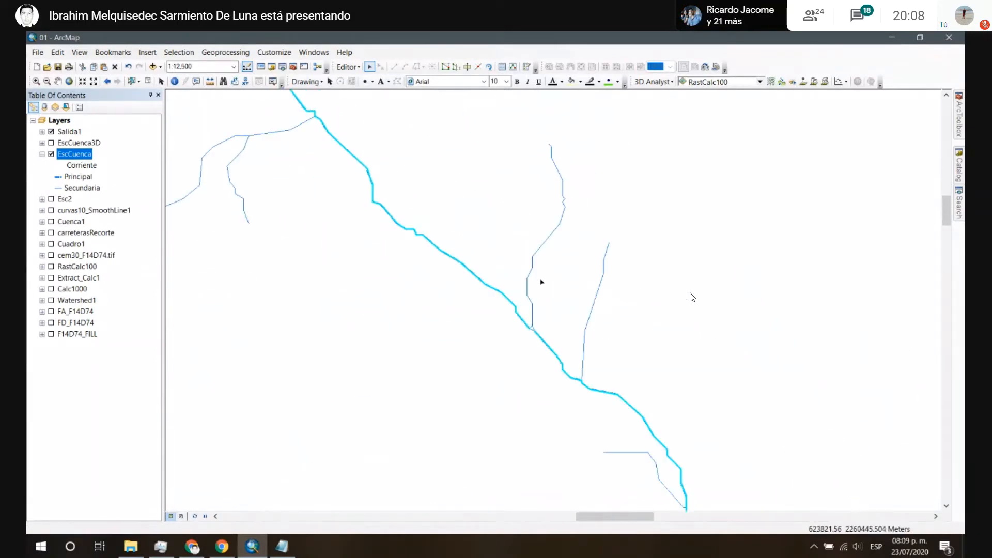
scroll(538, 342, "down", 3)
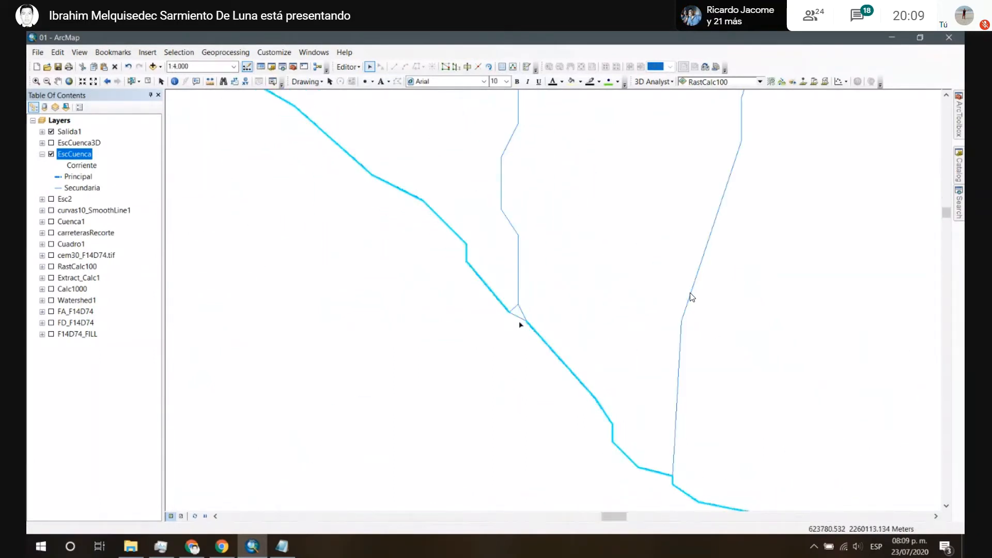
scroll(483, 204, "up", 3)
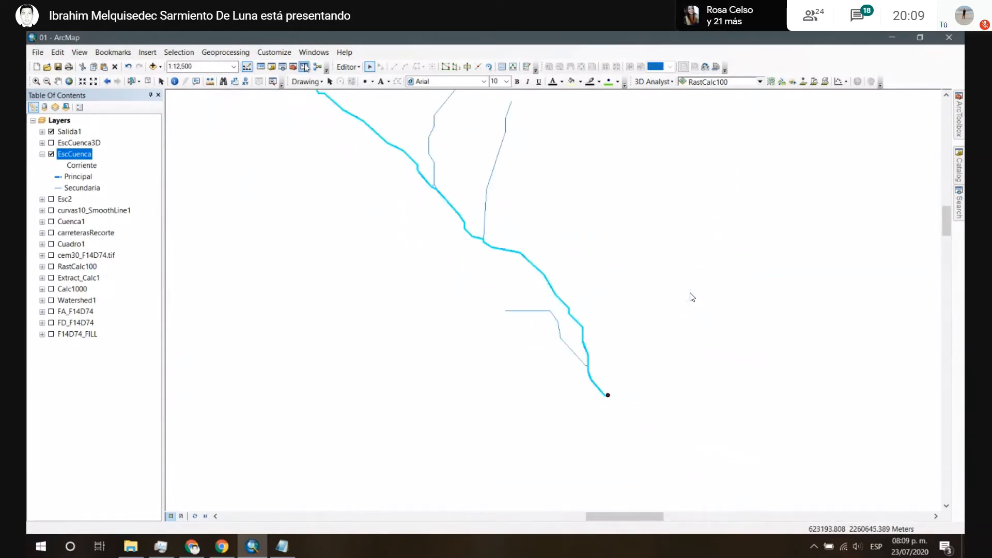
left_click(348, 67)
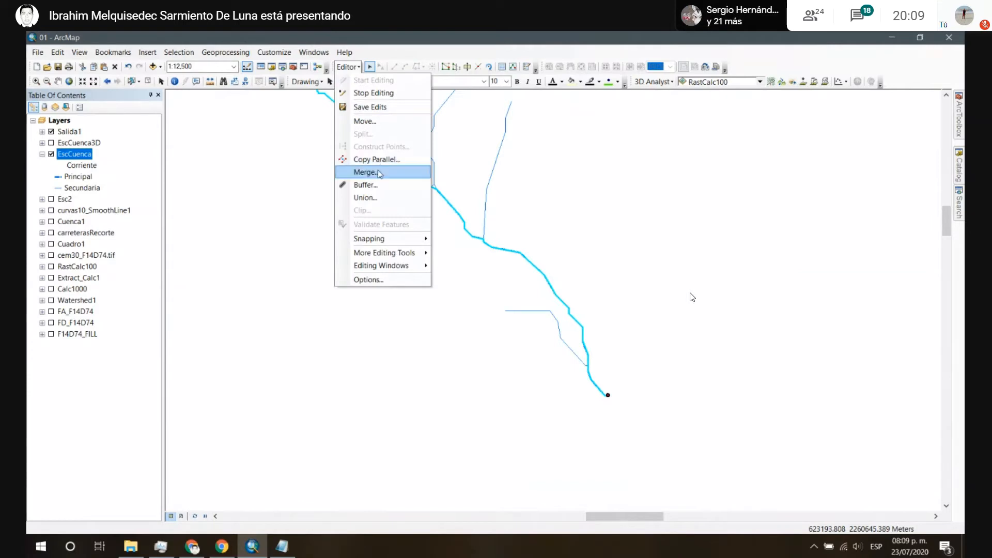
left_click(379, 173)
left_click(583, 259)
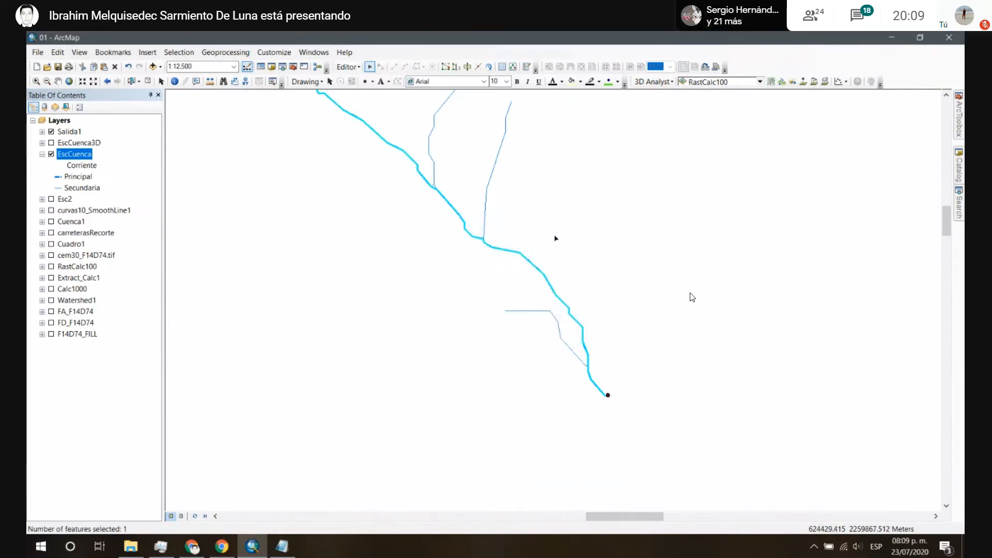
Step: Display the merged main stream's vertices and examine them from the outlet to the headwaters
double_click(466, 225)
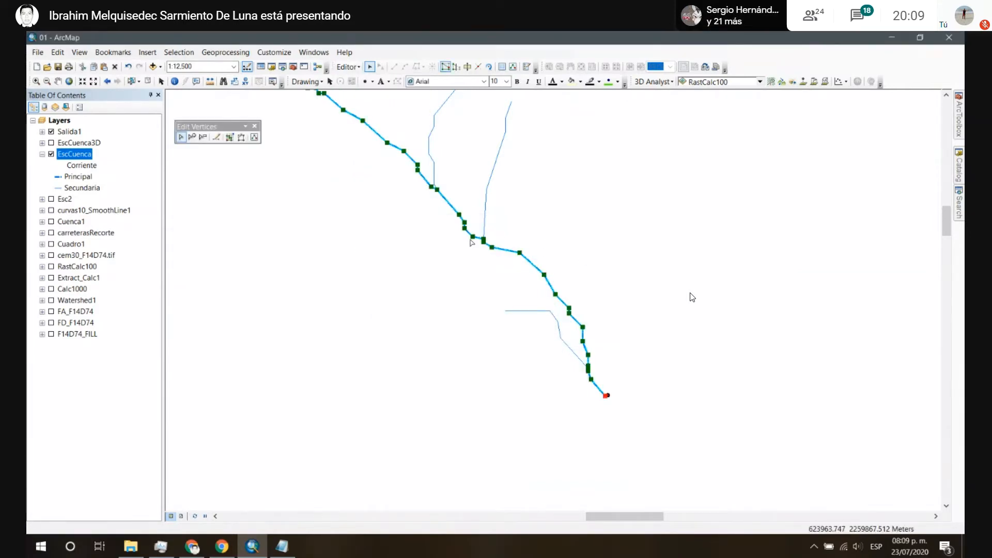
scroll(472, 243, "down", 3)
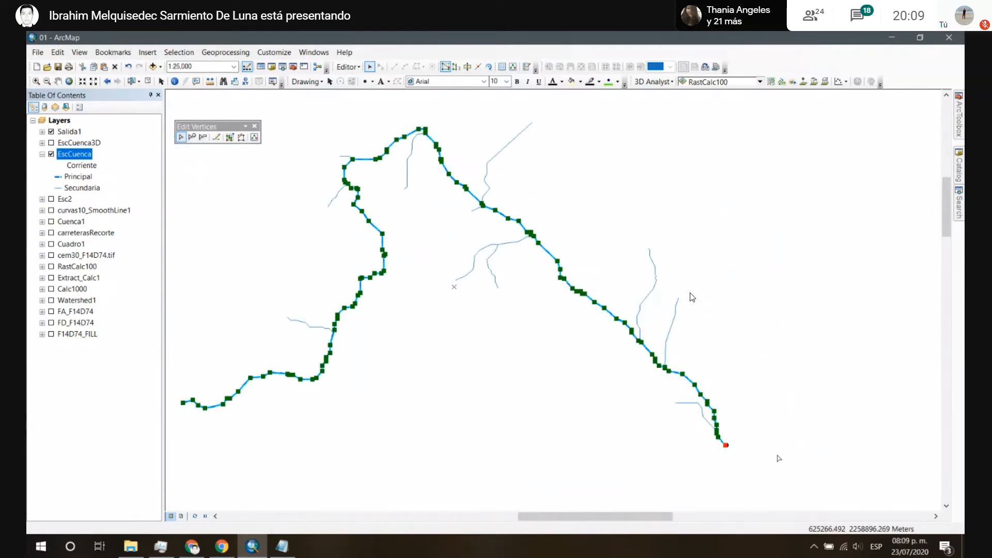
scroll(779, 459, "up", 4)
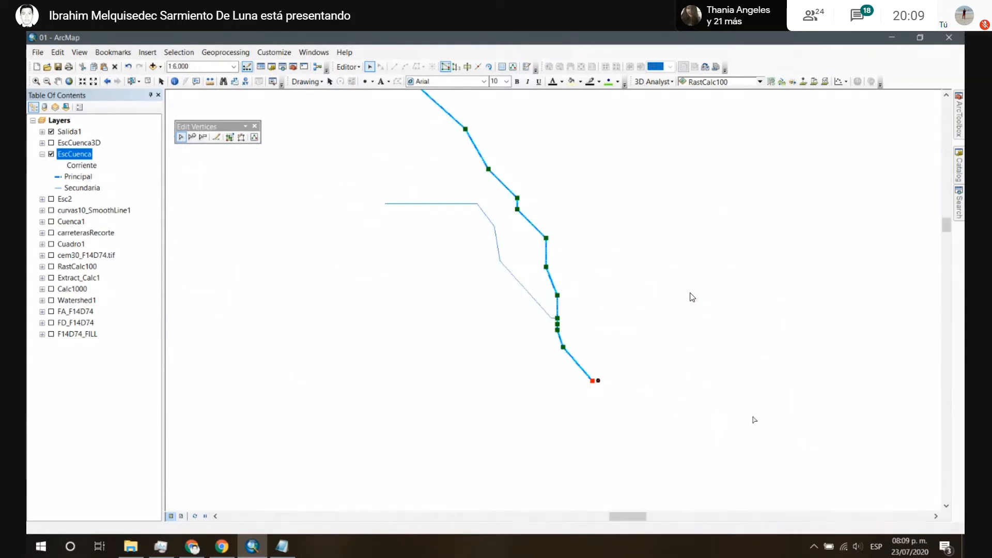
scroll(713, 425, "down", 3)
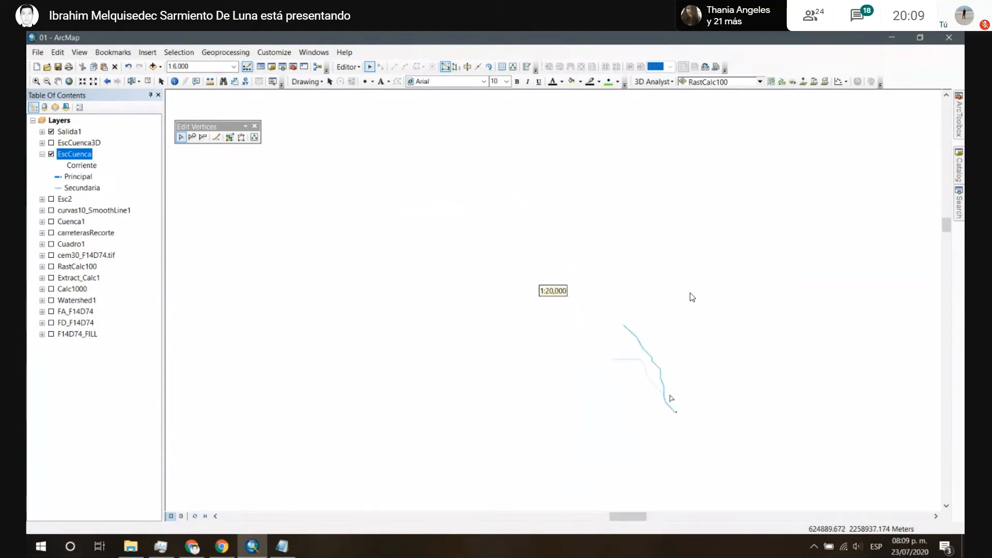
left_click_drag(559, 355, 671, 426)
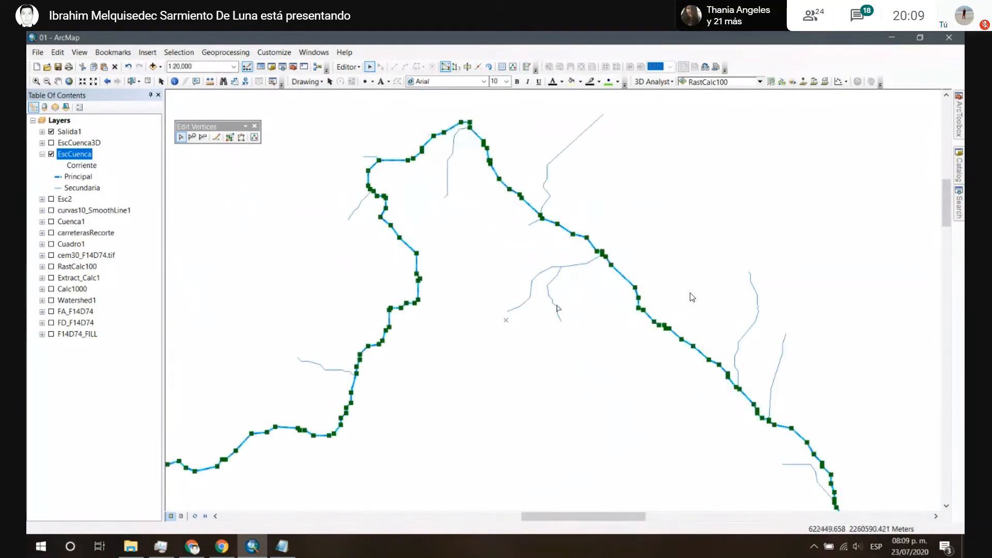
Step: Save the edits to EscCuenca and stop the edit session
left_click(348, 67)
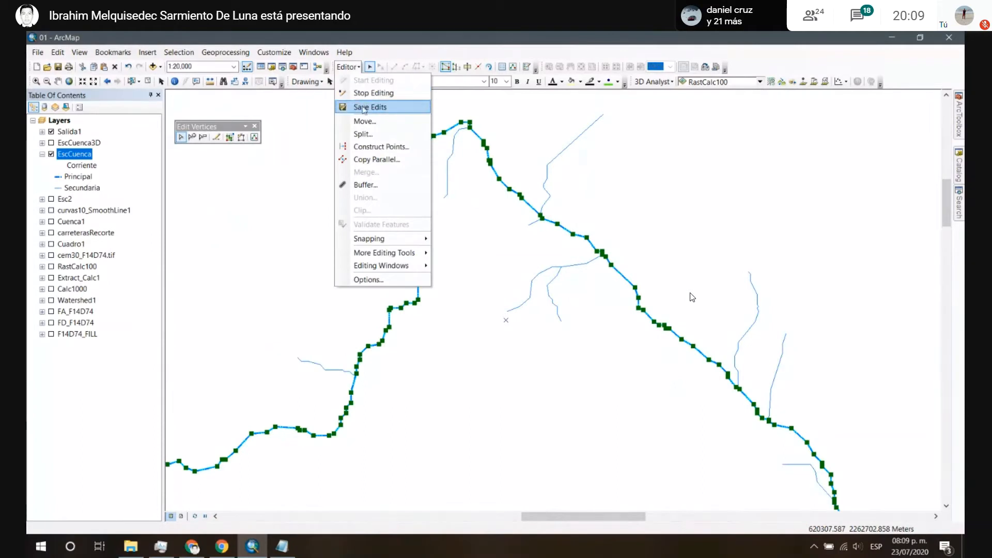
left_click(364, 108)
left_click(347, 67)
left_click(363, 96)
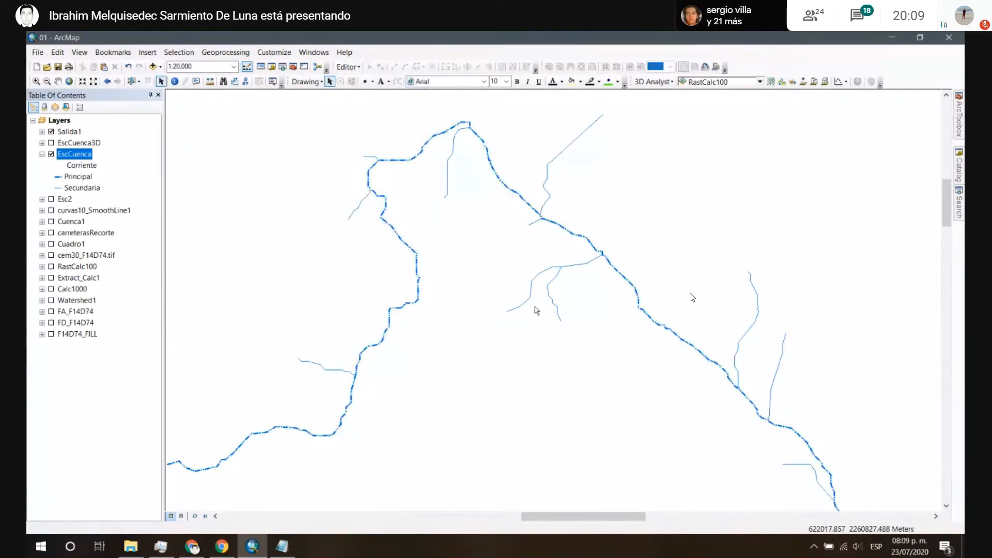
Step: Set up Interpolate Shape with F14D74_FILL as the input surface and EscCuenca as the input feature class
scroll(553, 199, "up", 3)
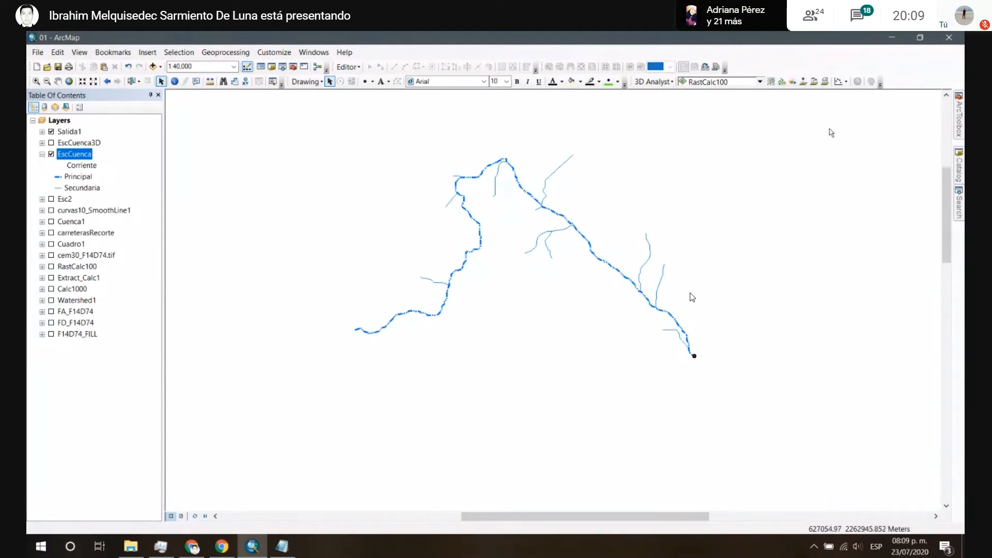
left_click(959, 118)
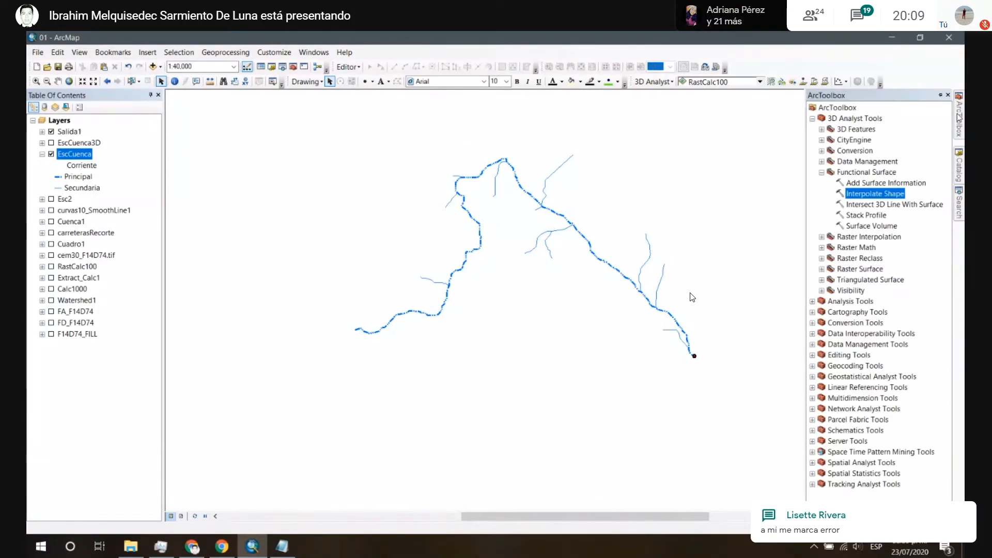
double_click(896, 194)
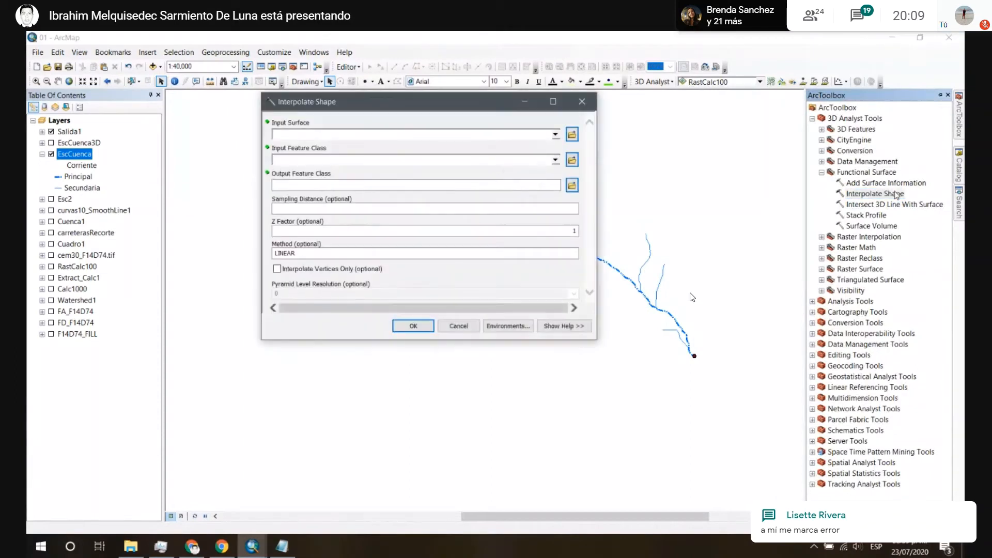
left_click(555, 135)
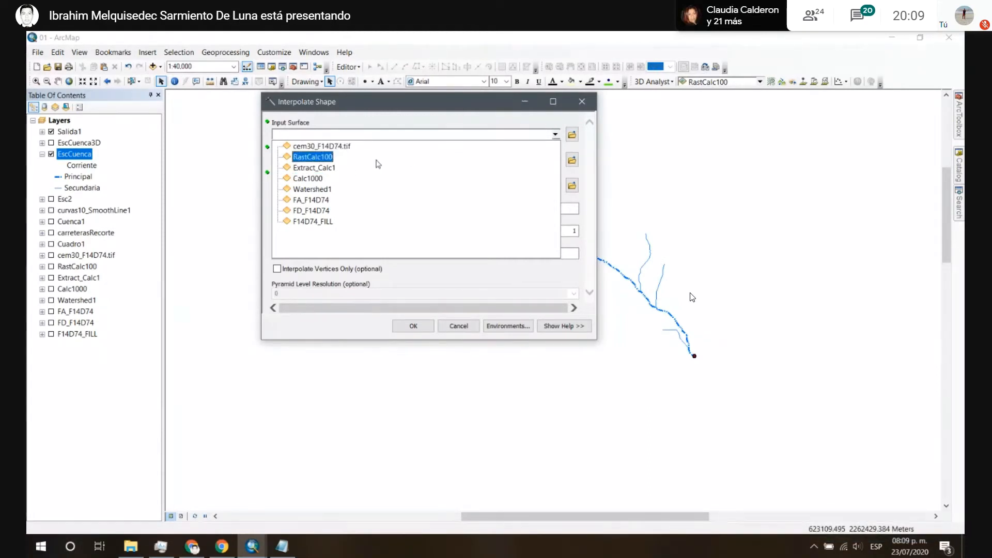
left_click(321, 222)
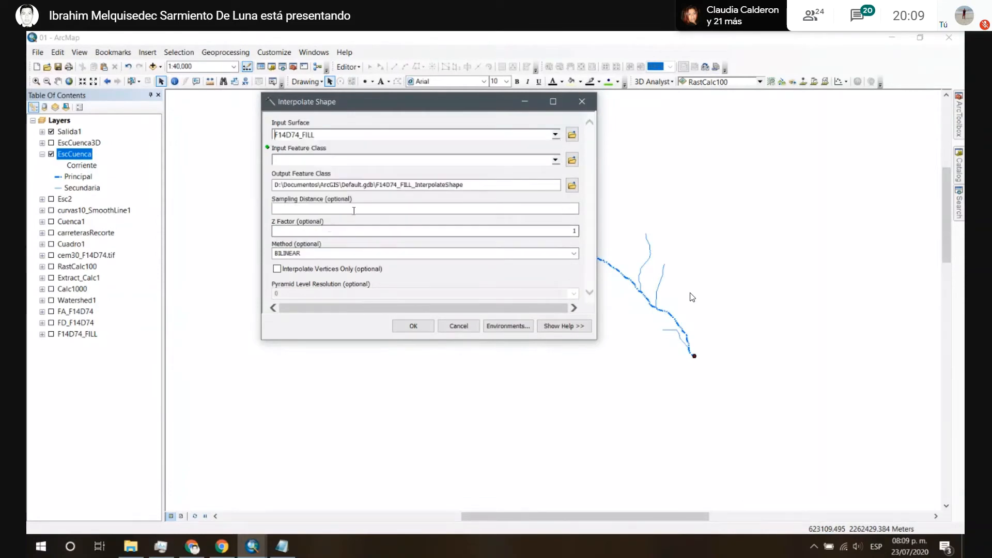
left_click(555, 160)
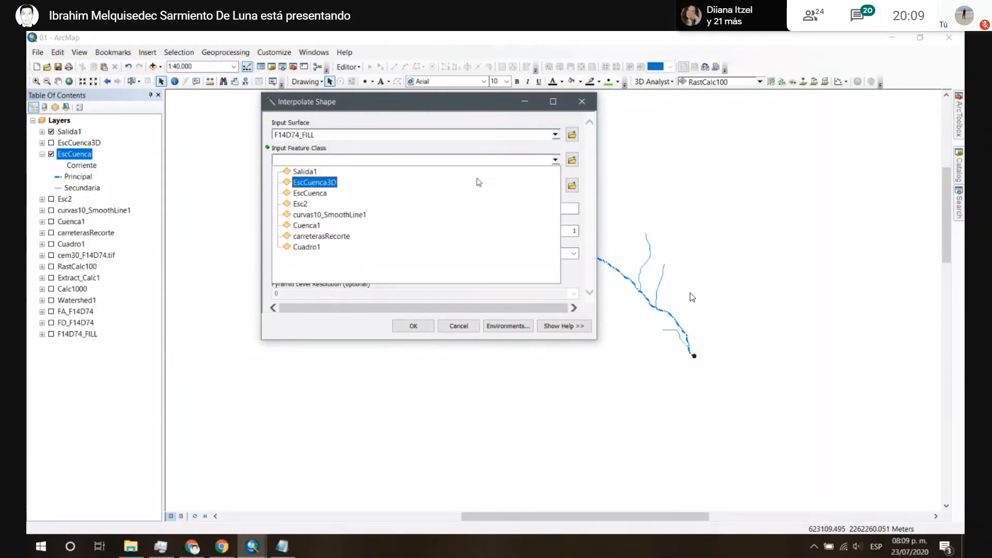
left_click(308, 197)
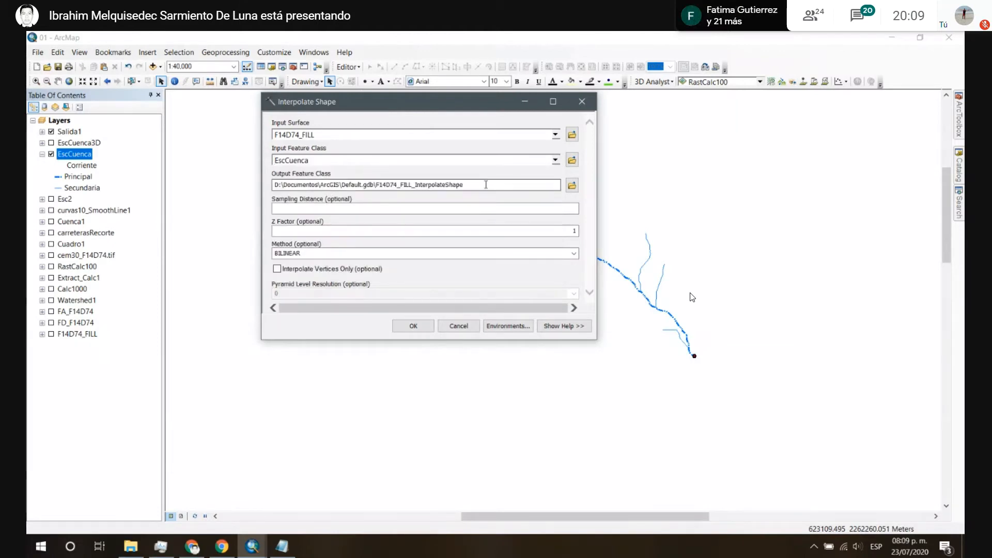
Step: Save the output feature class as EscCuenca3D2.shp in the ArcGIS folder and run the interpolation
left_click(572, 185)
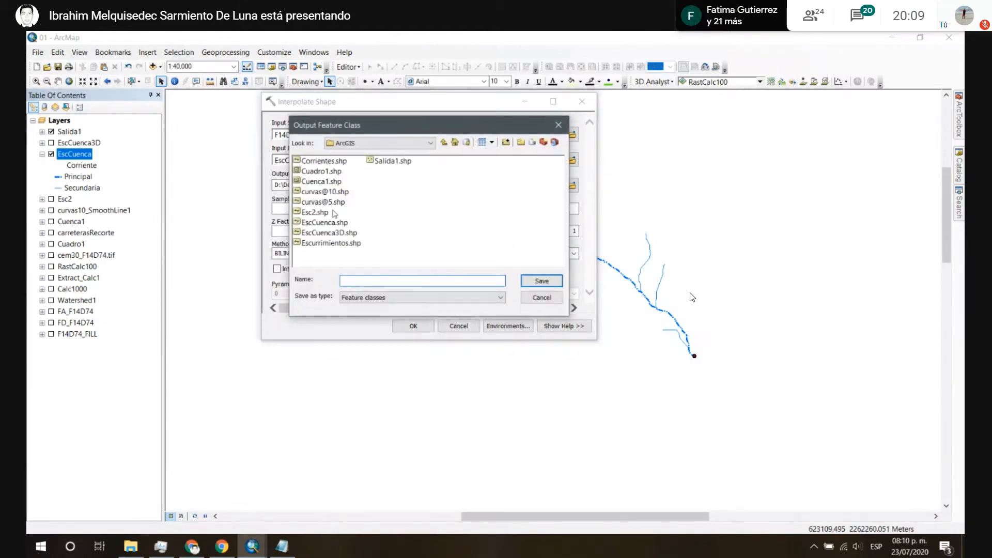
left_click(330, 233)
left_click(379, 281)
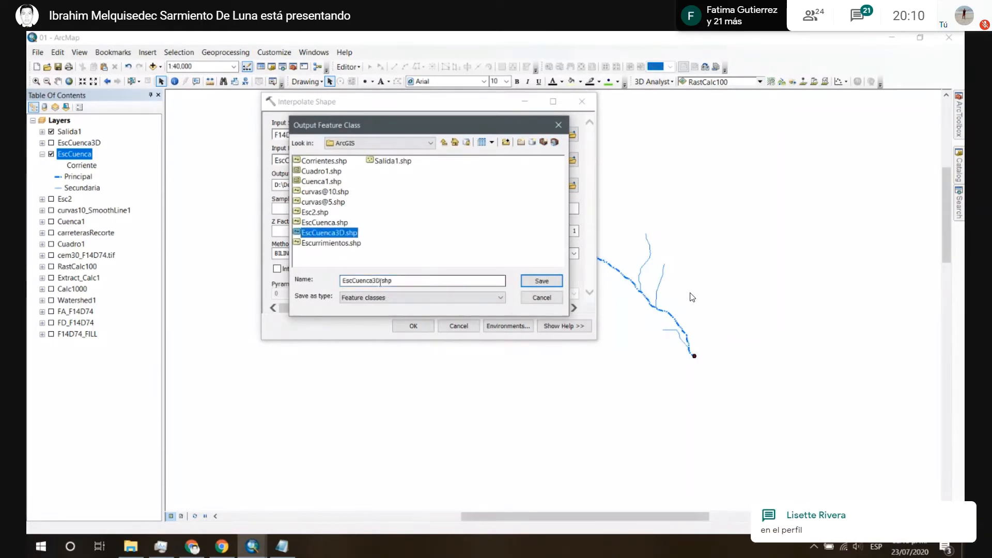
type("2")
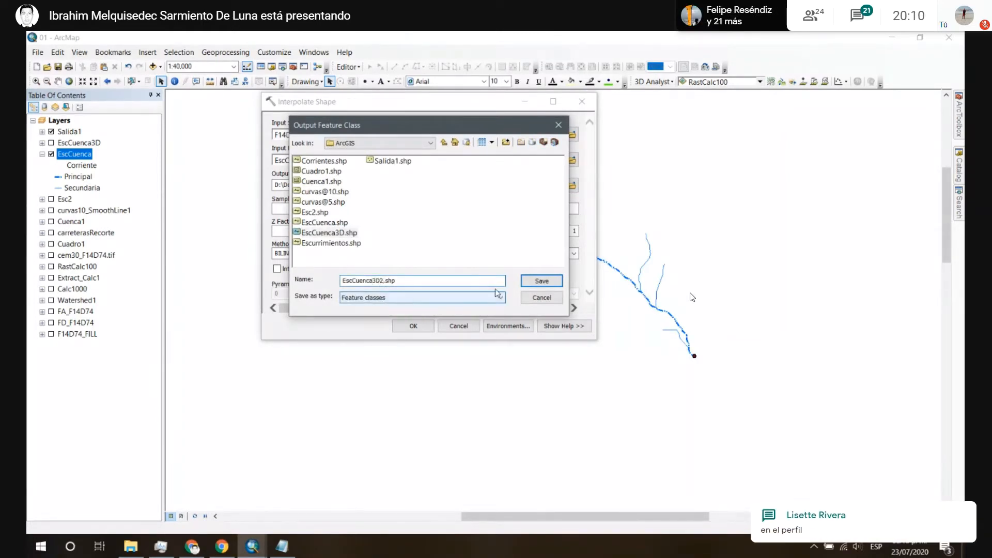
left_click(542, 281)
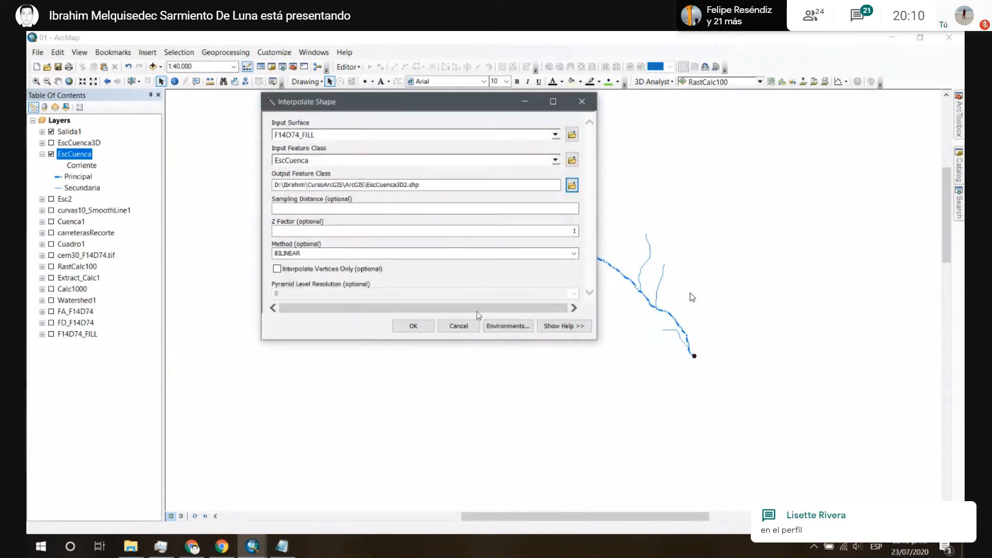
left_click(417, 326)
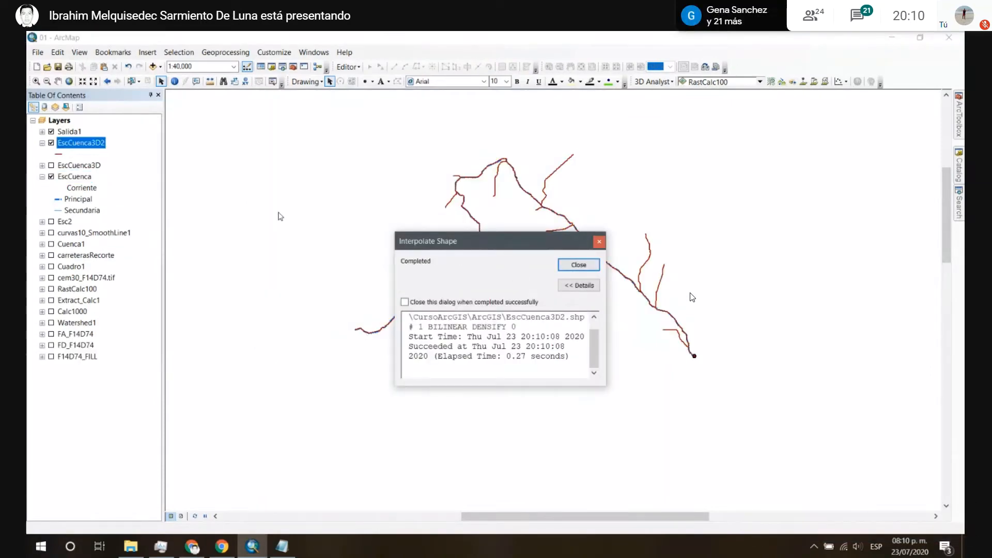
left_click(579, 265)
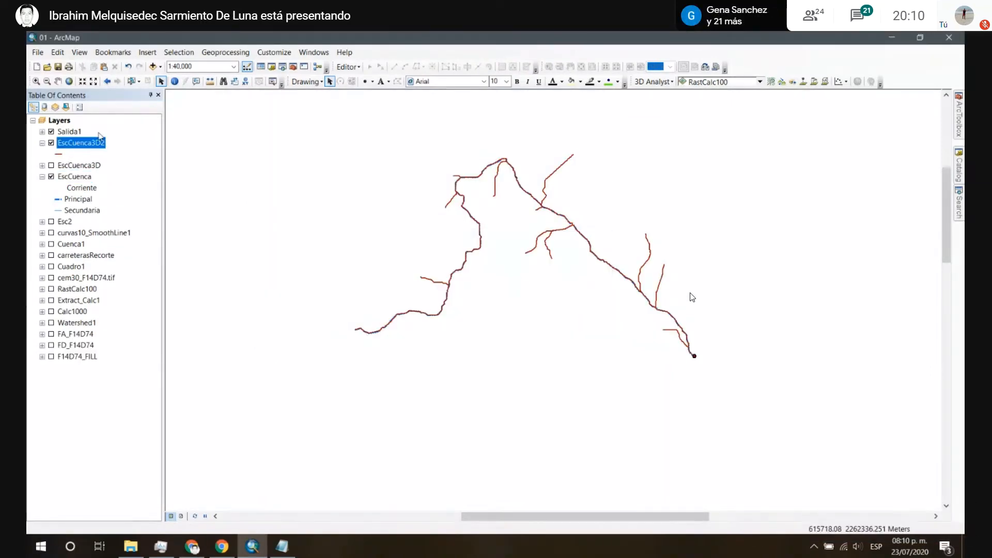
Step: Hide EscCuenca, select the main stream of EscCuenca3D2 and create its profile graph
left_click(42, 176)
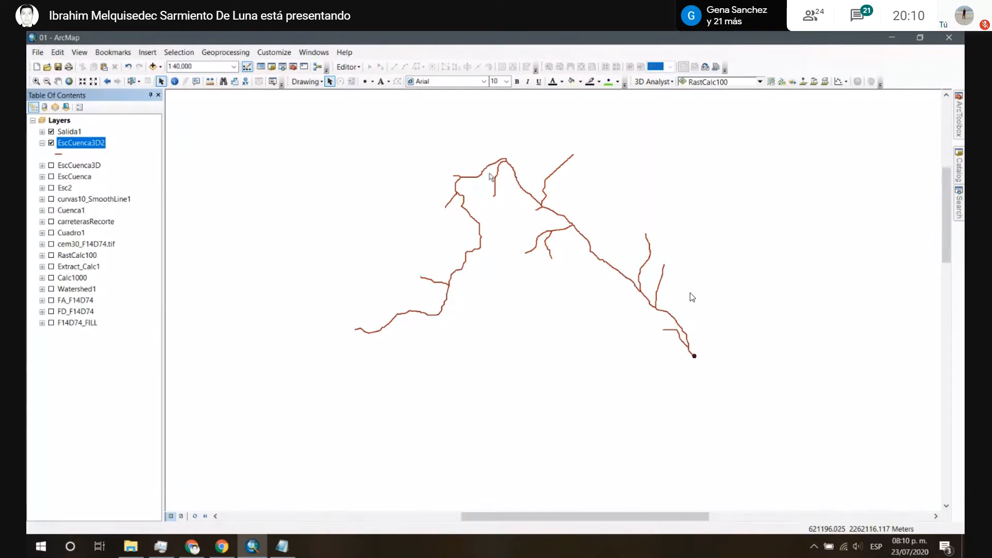
left_click(133, 83)
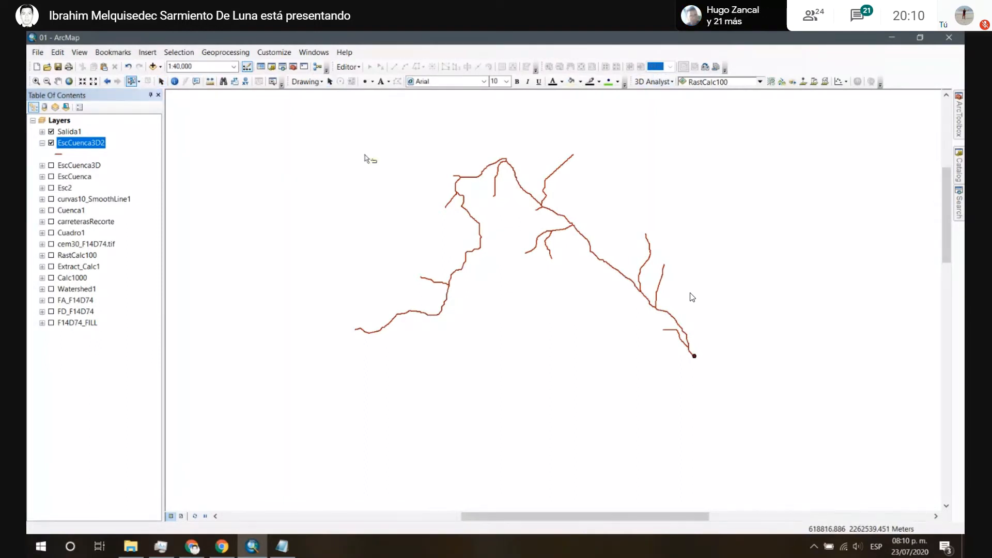
left_click_drag(481, 181, 475, 171)
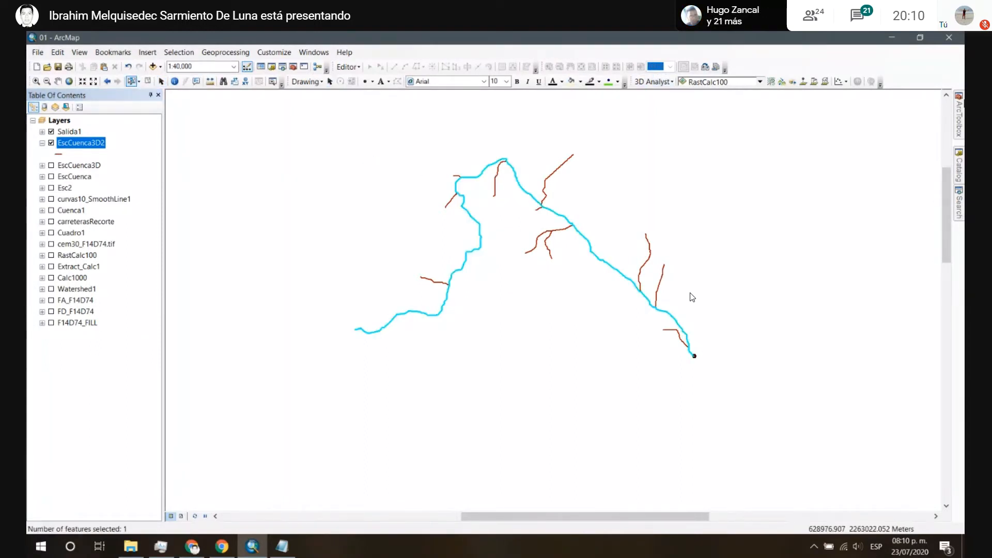
left_click(846, 82)
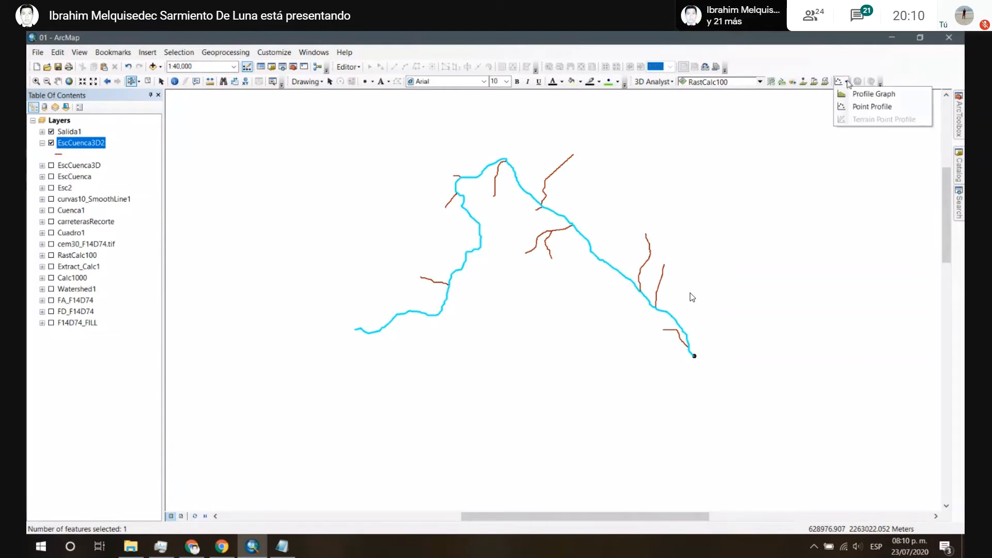
left_click(874, 94)
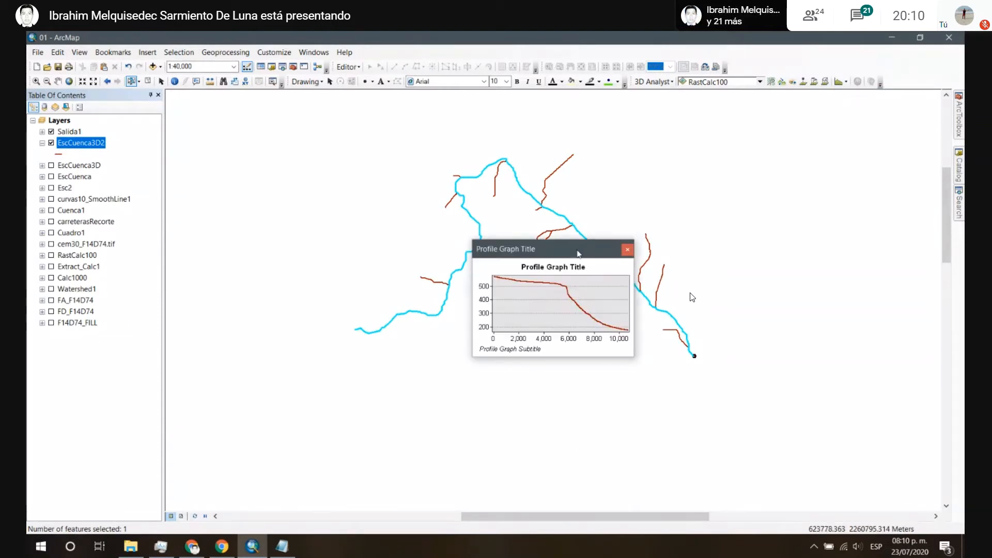
Step: Enlarge the profile graph to examine the main stream's elevation curve, and close it
left_click_drag(366, 152, 641, 152)
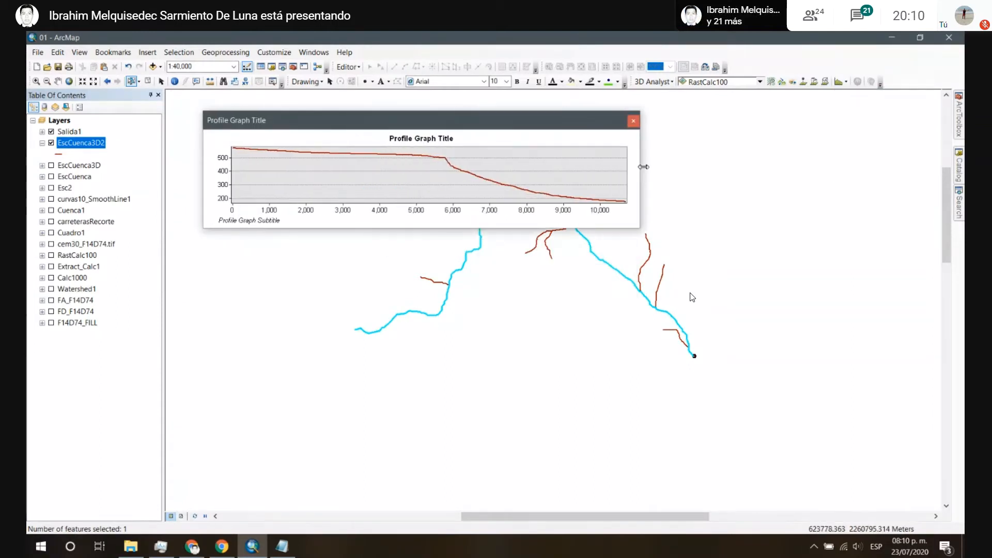
left_click_drag(560, 230, 545, 391)
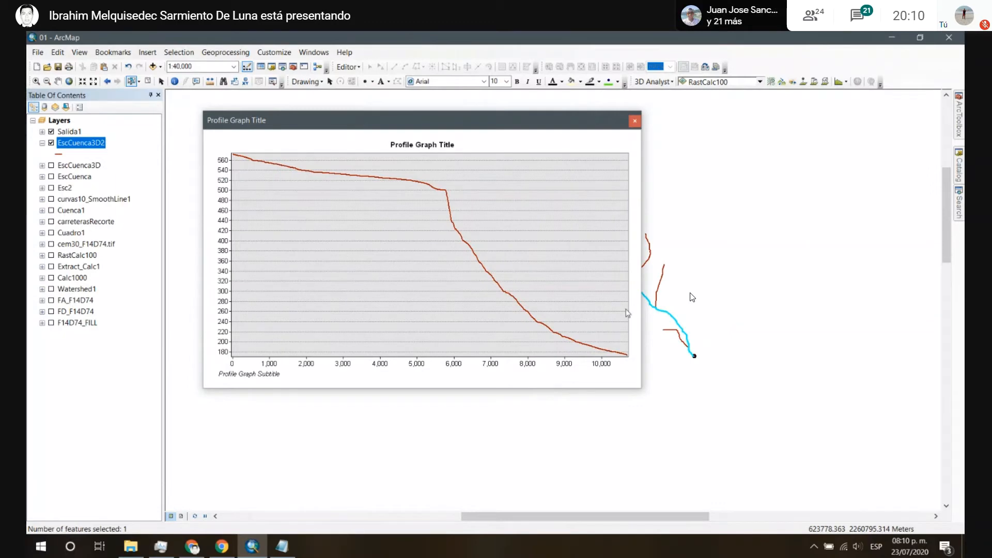
left_click(637, 122)
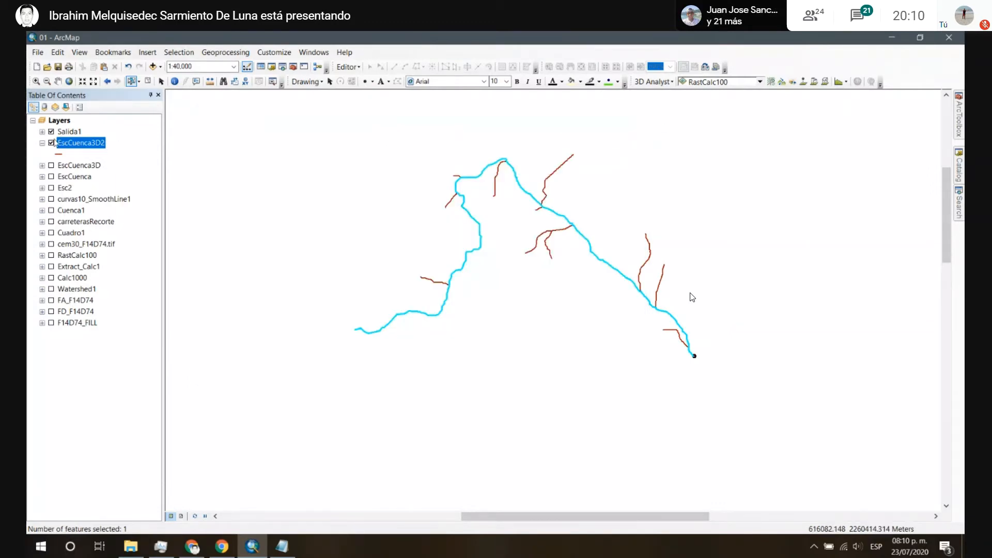
Step: Display EscCuenca3D in place of EscCuenca3D2 and select its main stream for comparison
left_click(42, 143)
left_click(51, 143)
left_click(52, 154)
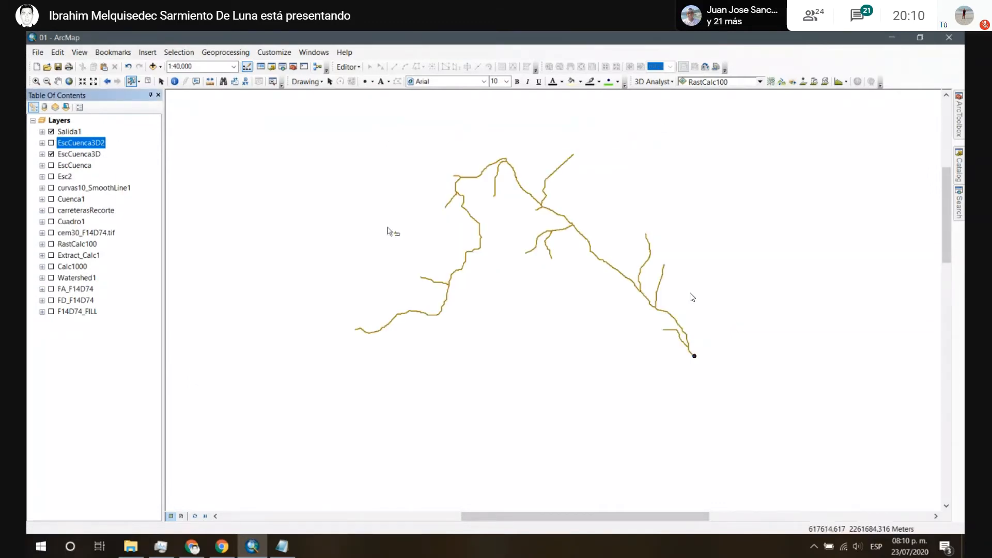
left_click(479, 258)
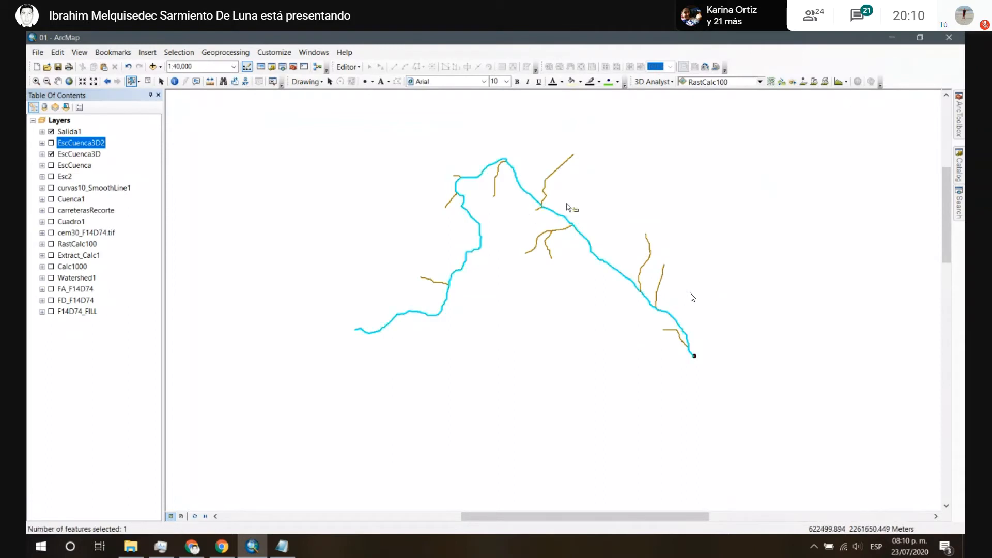
Step: Examine the selected EscCuenca3D main stream for gaps at the tributary junctions down to the outlet
scroll(474, 217, "down", 2)
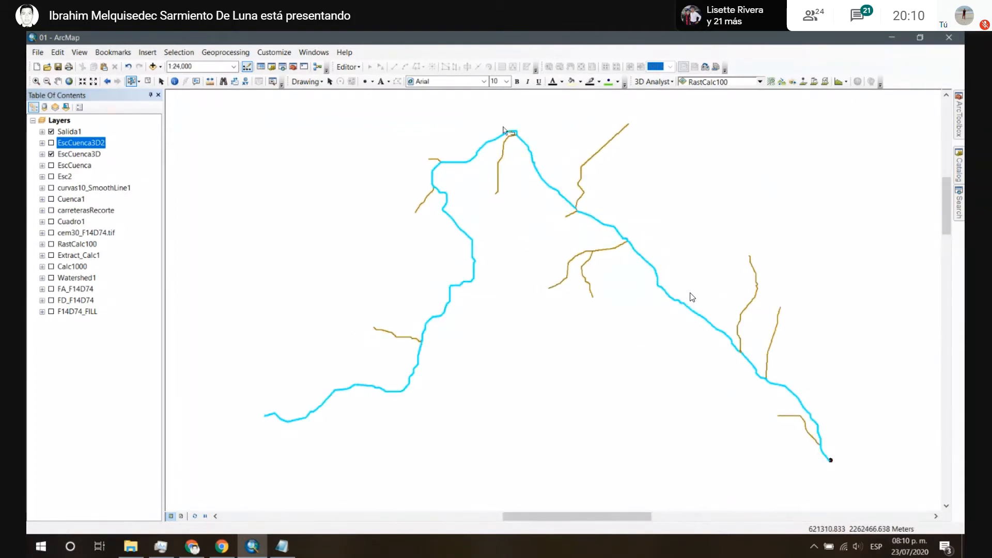
scroll(710, 259, "down", 3)
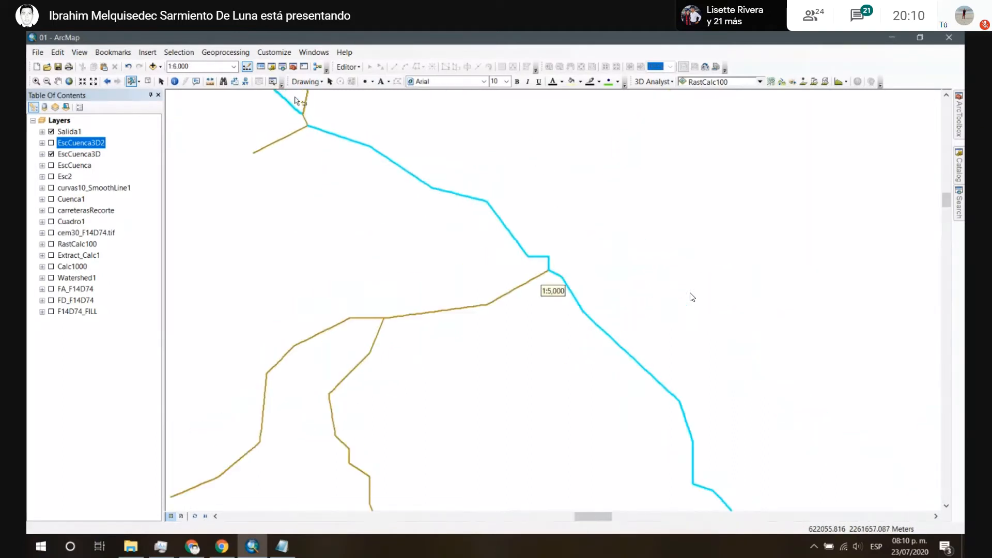
scroll(693, 297, "down", 4)
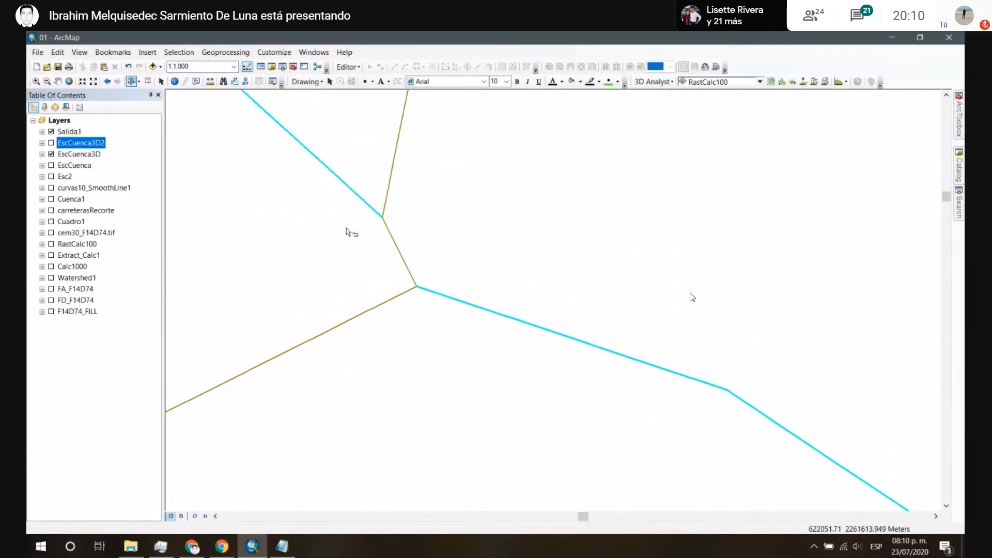
scroll(410, 251, "up", 2)
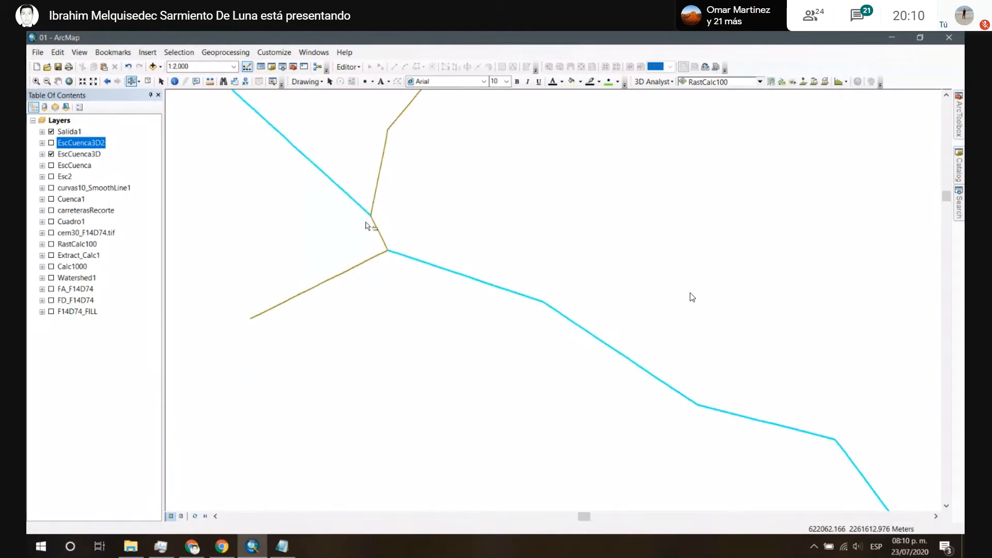
scroll(367, 226, "up", 3)
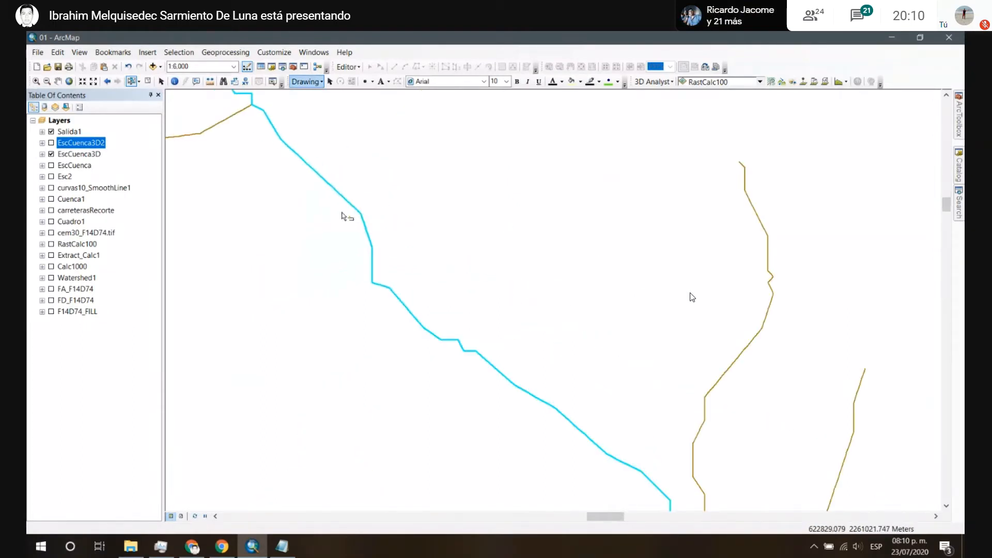
scroll(343, 217, "down", 2)
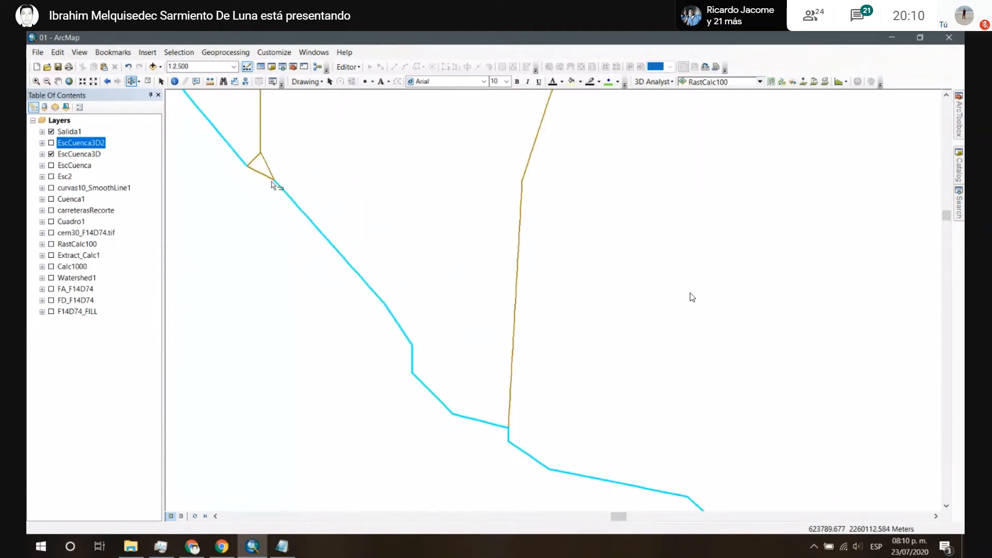
scroll(272, 183, "up", 3)
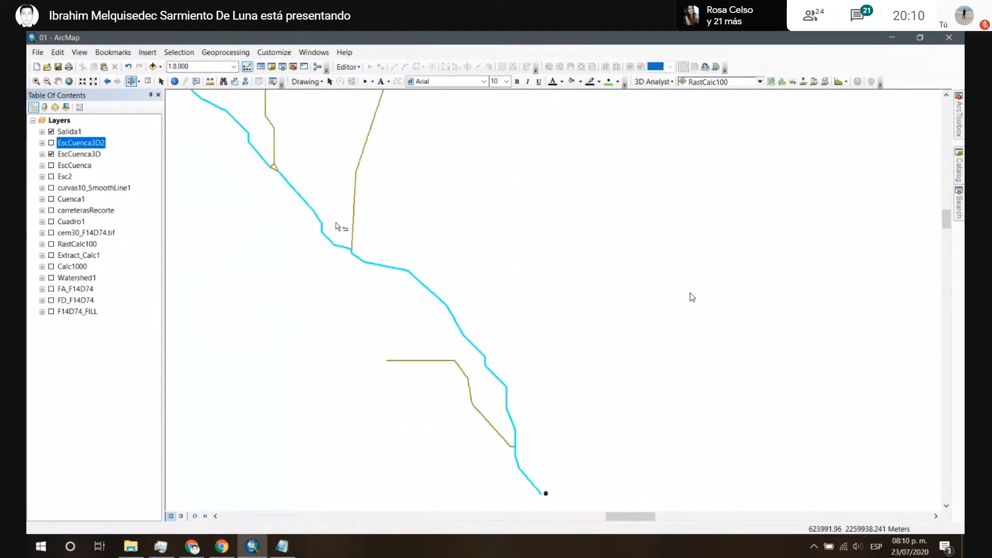
left_click_drag(336, 223, 511, 375)
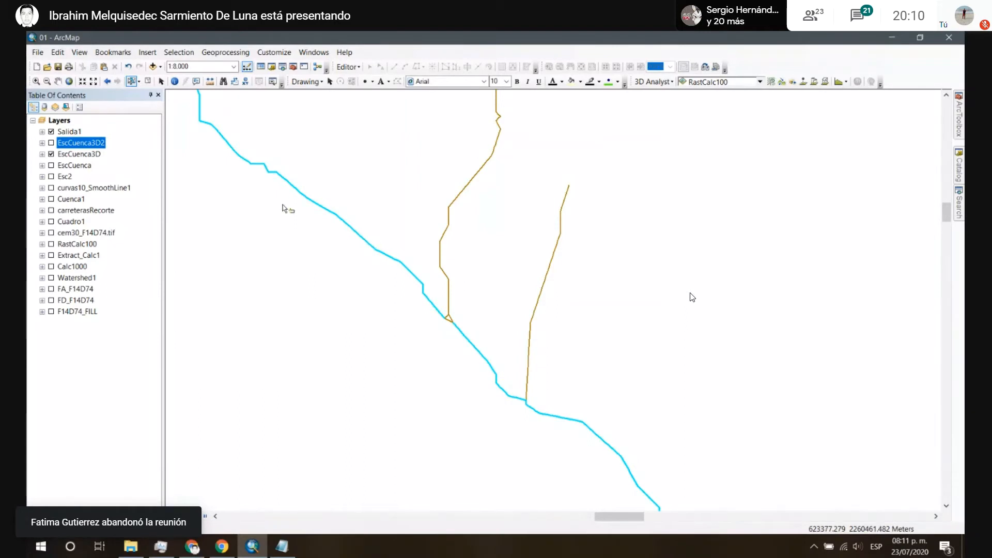
Step: Display EscCuenca in place of EscCuenca3D, start editing it and show the main stream's vertices
left_click(67, 166)
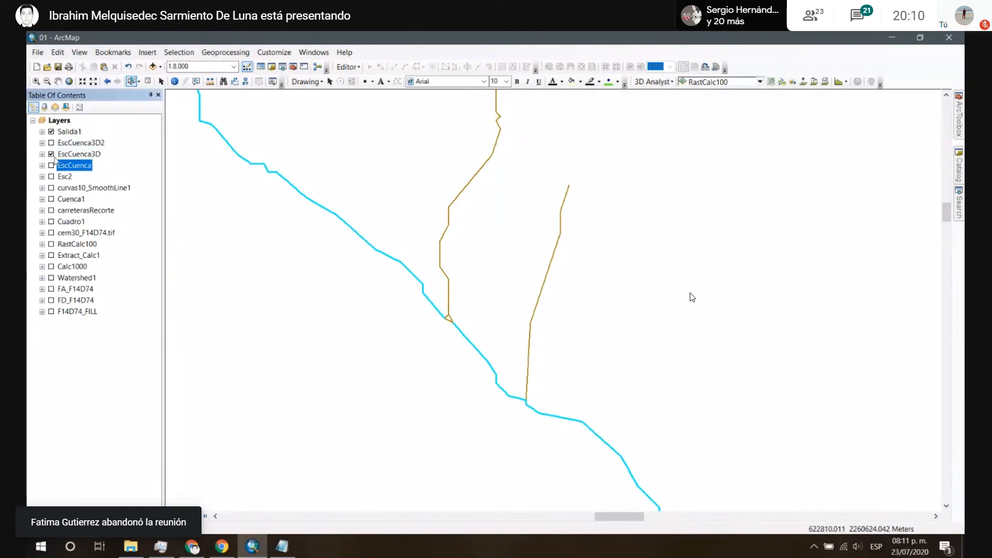
left_click(51, 154)
left_click(51, 165)
right_click(66, 167)
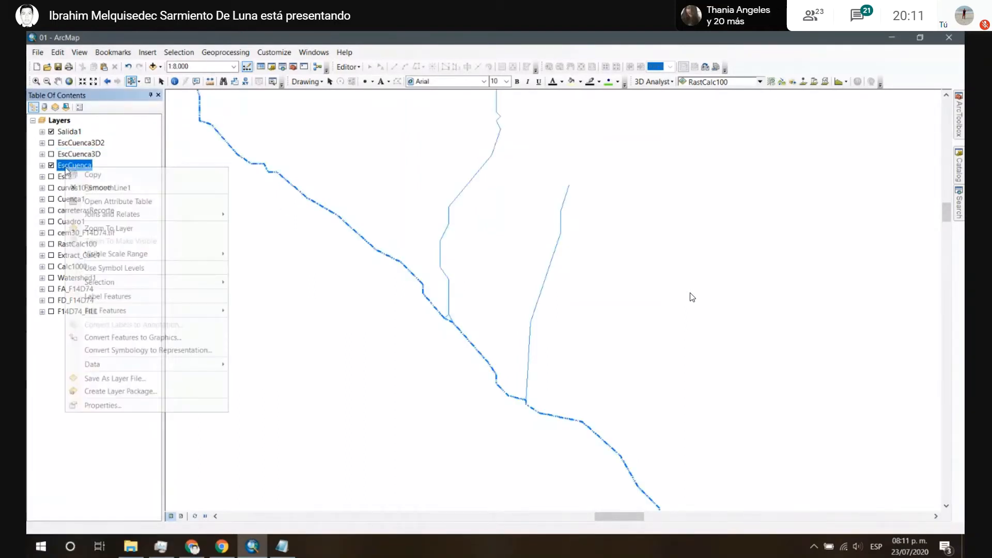
mouse_move(217, 311)
left_click(257, 313)
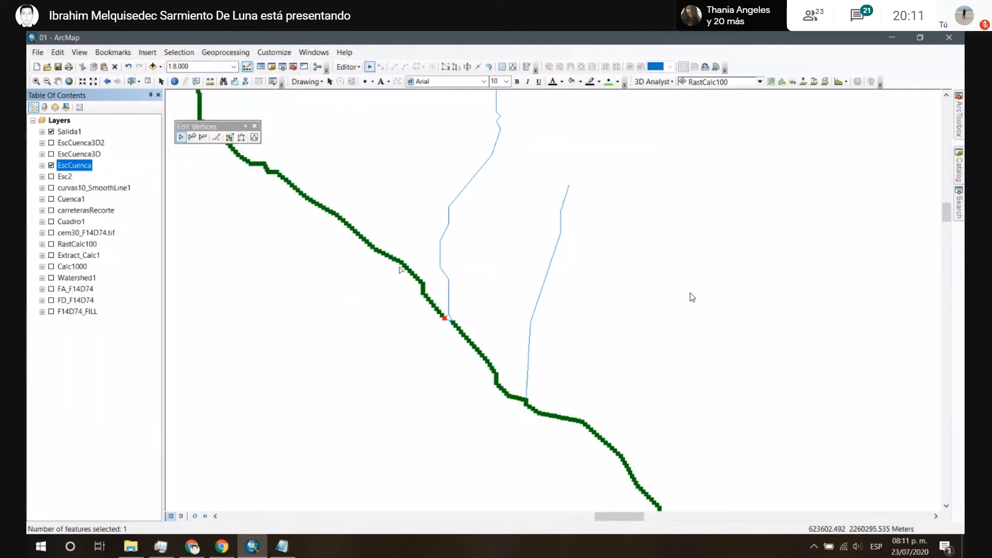
double_click(420, 299)
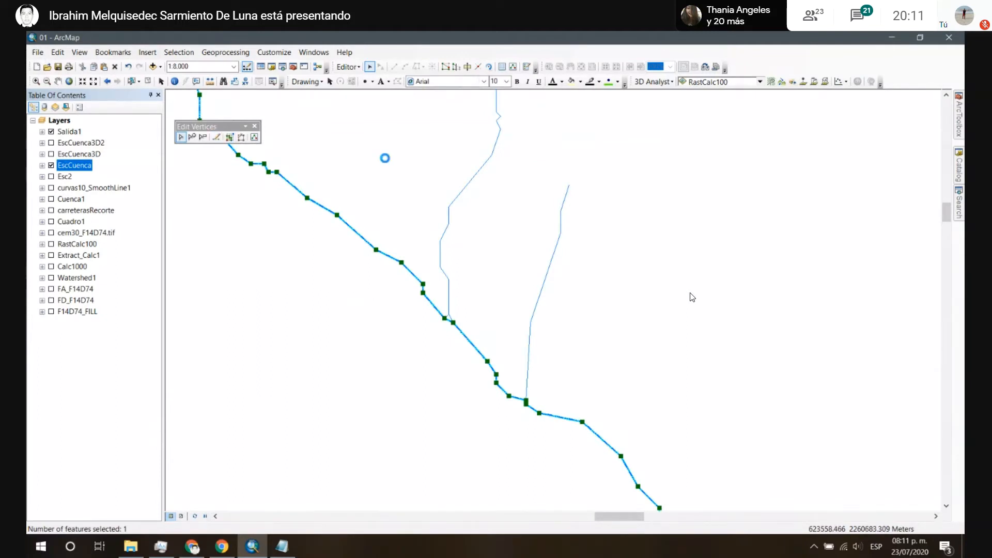
Step: Hide and redisplay the vertices of EscCuenca's main stream to examine them along its course between the tributaries
left_click(385, 158)
left_click(255, 126)
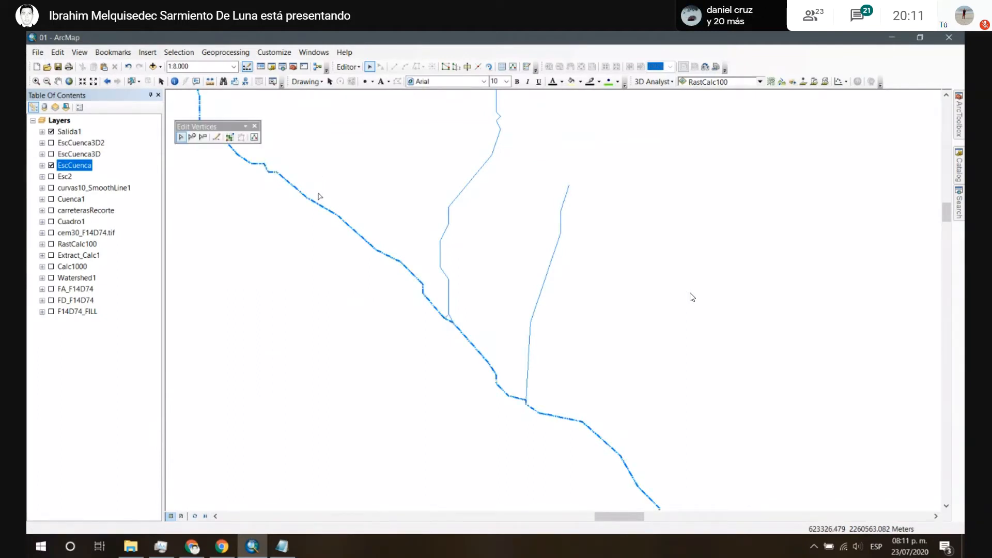
double_click(276, 173)
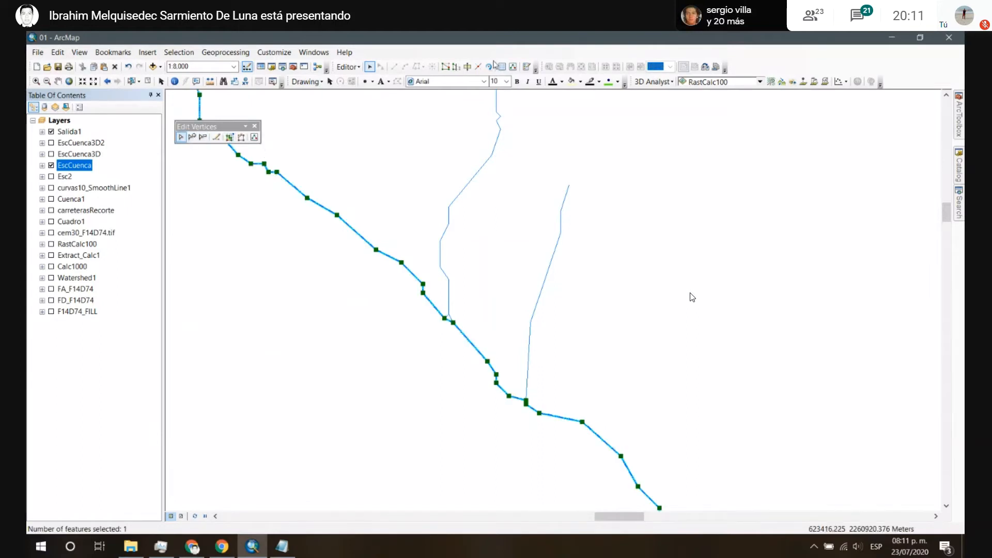
scroll(527, 257, "up", 2)
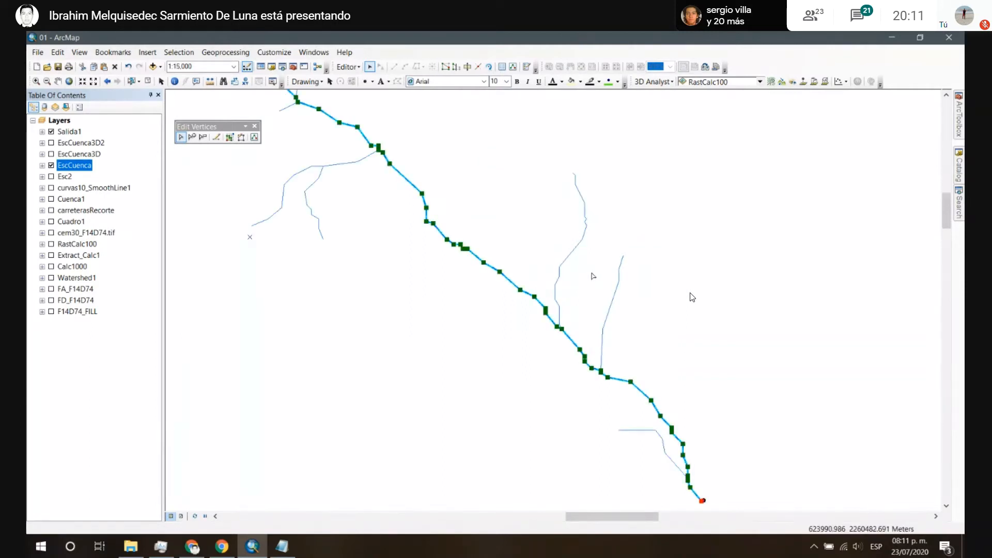
double_click(482, 257)
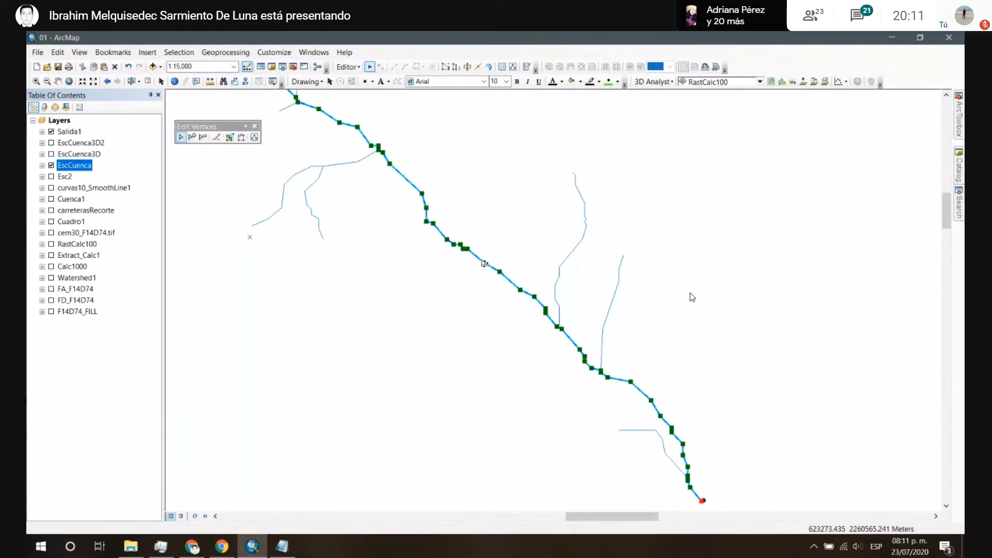
scroll(582, 286, "down", 1)
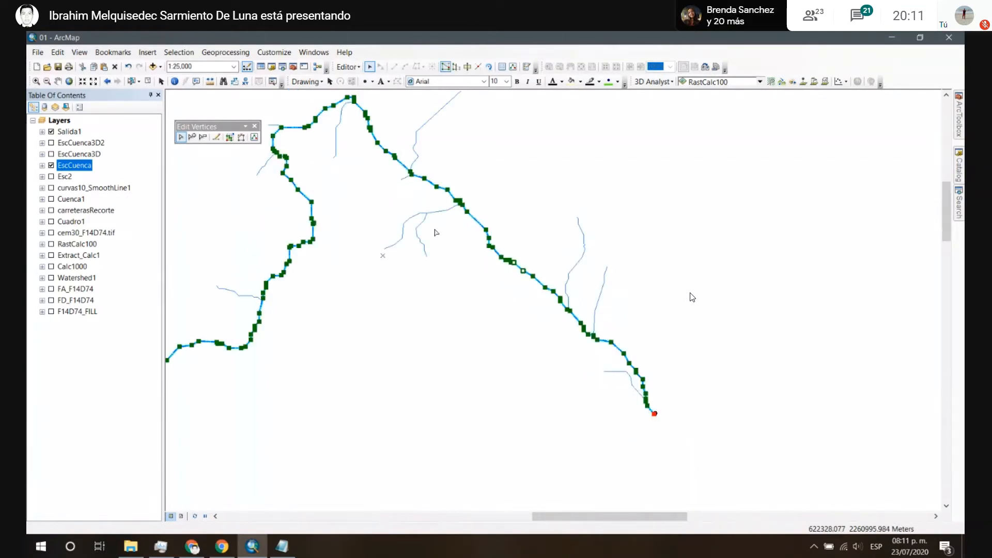
Step: Leave the vertex display, reselect EscCuenca's main stream and inspect its junctions with the tributaries for breaks
left_click(413, 251)
left_click_drag(413, 252, 722, 352)
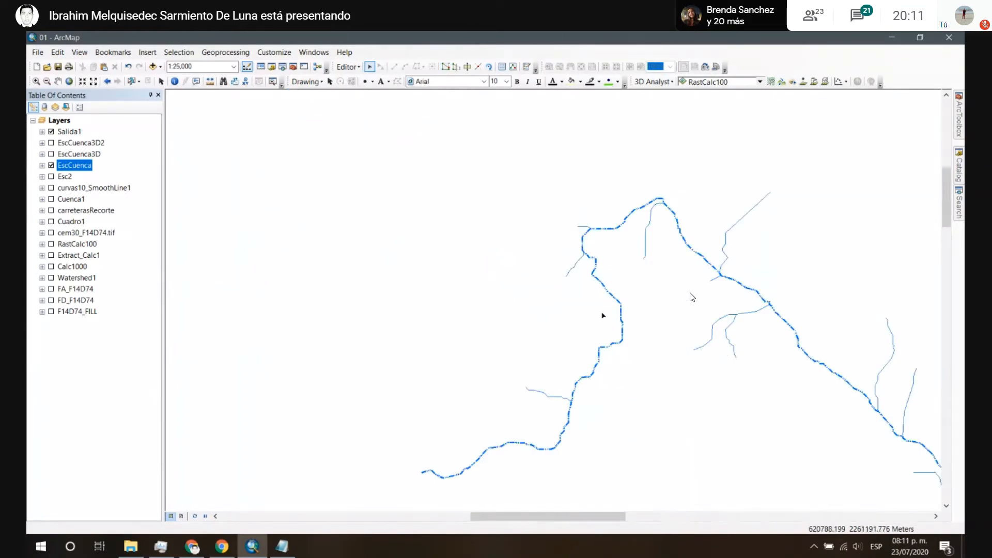
left_click(620, 345)
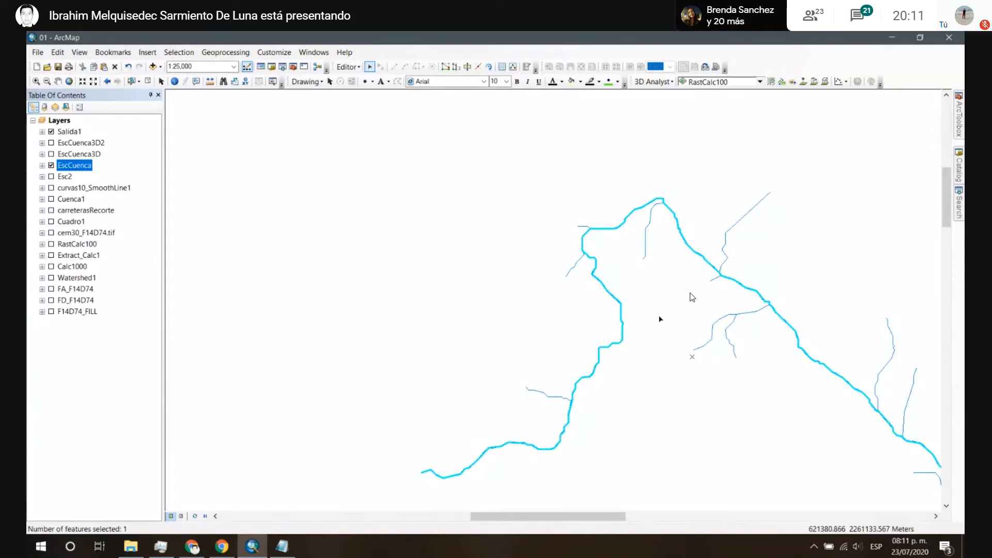
left_click_drag(662, 314, 497, 197)
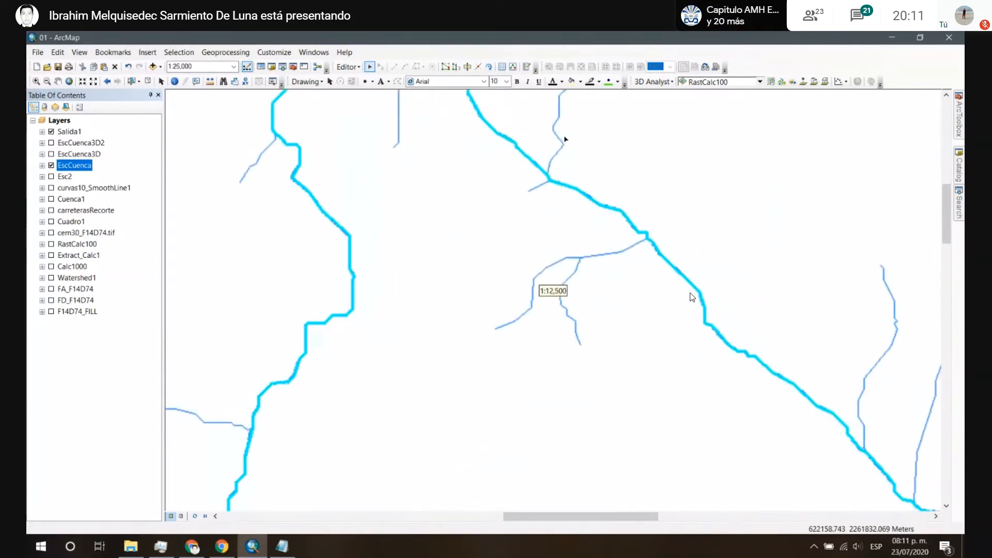
scroll(692, 297, "up", 4)
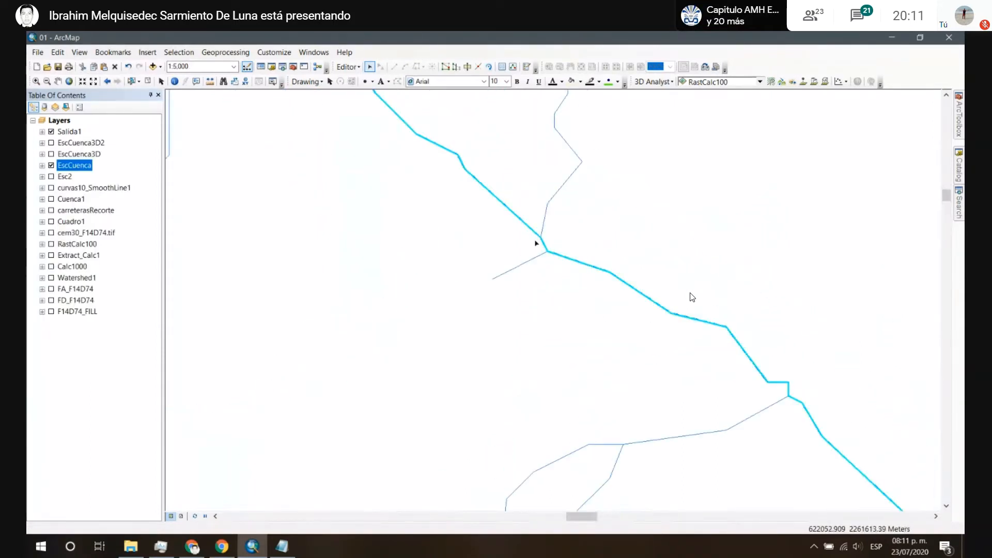
Step: Stop editing EscCuenca and bring the whole stream network down to the outlet into view
left_click(348, 67)
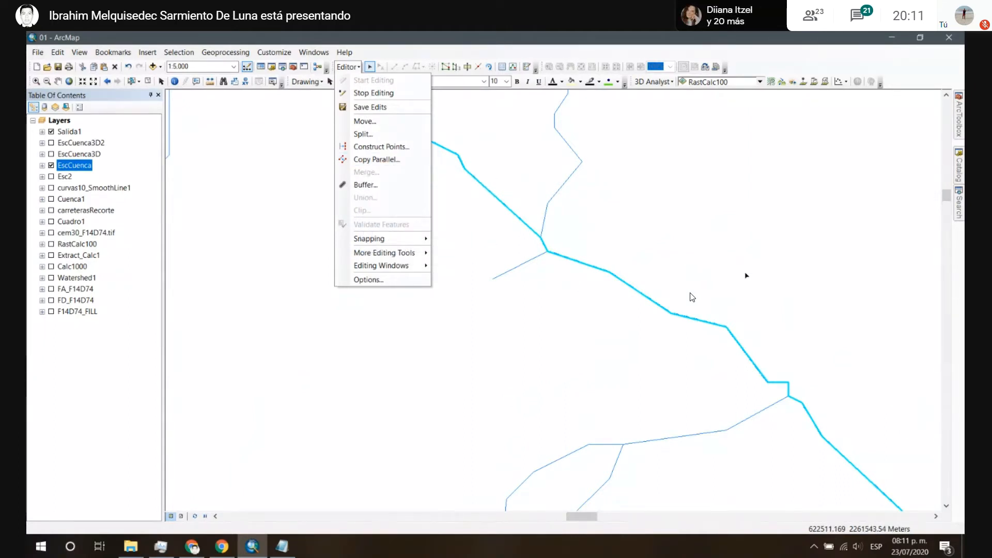
left_click(743, 299)
scroll(757, 327, "down", 5)
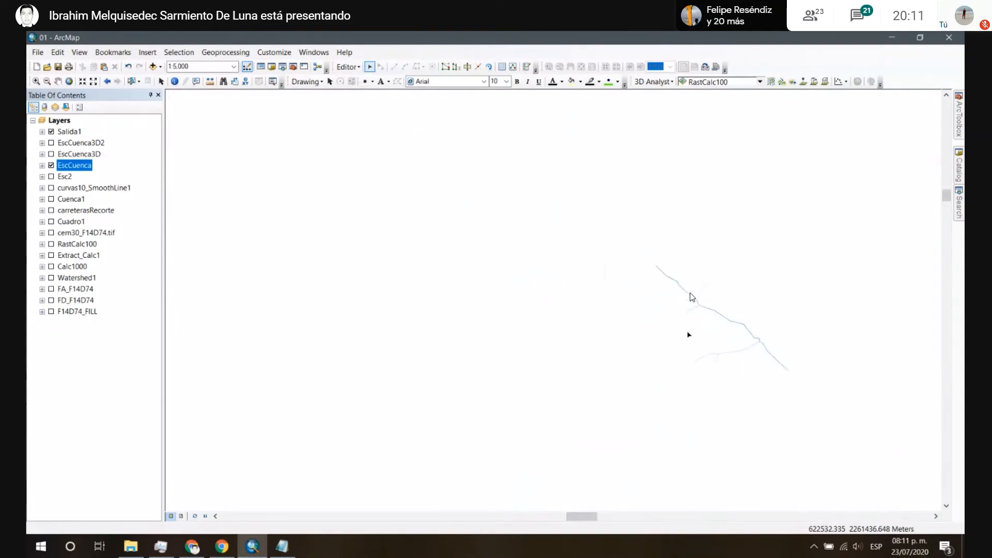
left_click(669, 275)
left_click_drag(657, 282, 275, 195)
left_click_drag(414, 383, 793, 387)
mouse_move(633, 315)
left_mouse_down()
mouse_move(545, 252)
mouse_move(523, 251)
mouse_move(470, 314)
left_mouse_up()
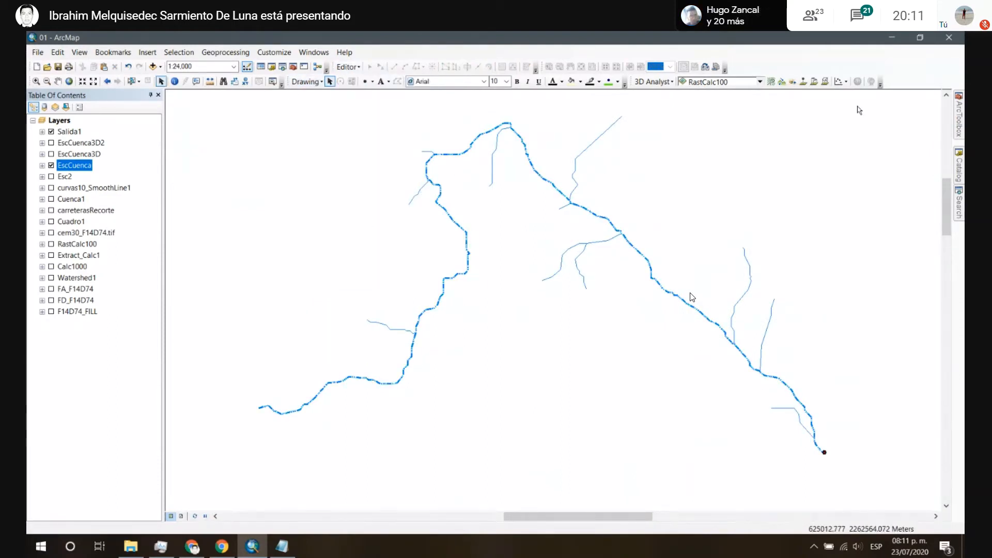
Step: Display EscCuenca3D2 in place of EscCuenca and select its main stream
left_click(960, 116)
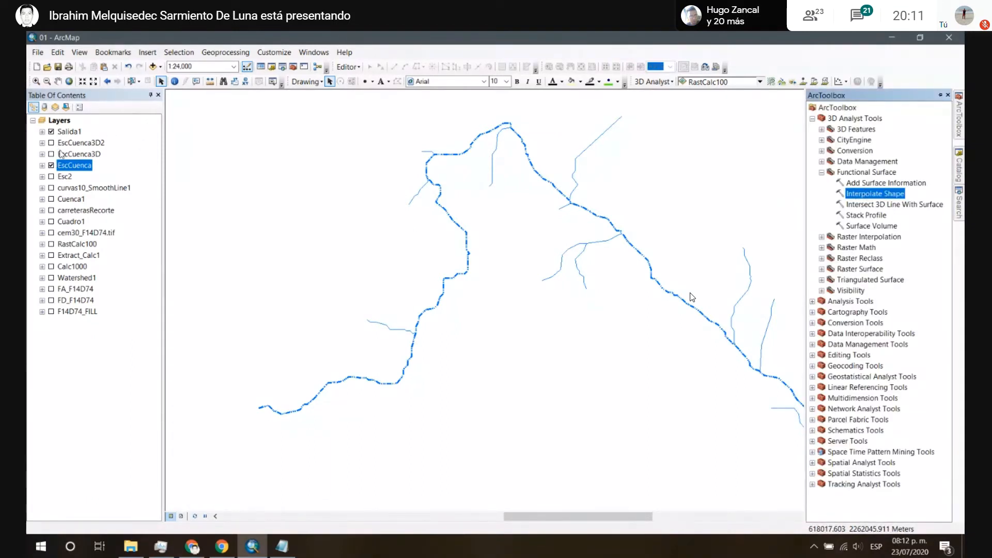
left_click(51, 143)
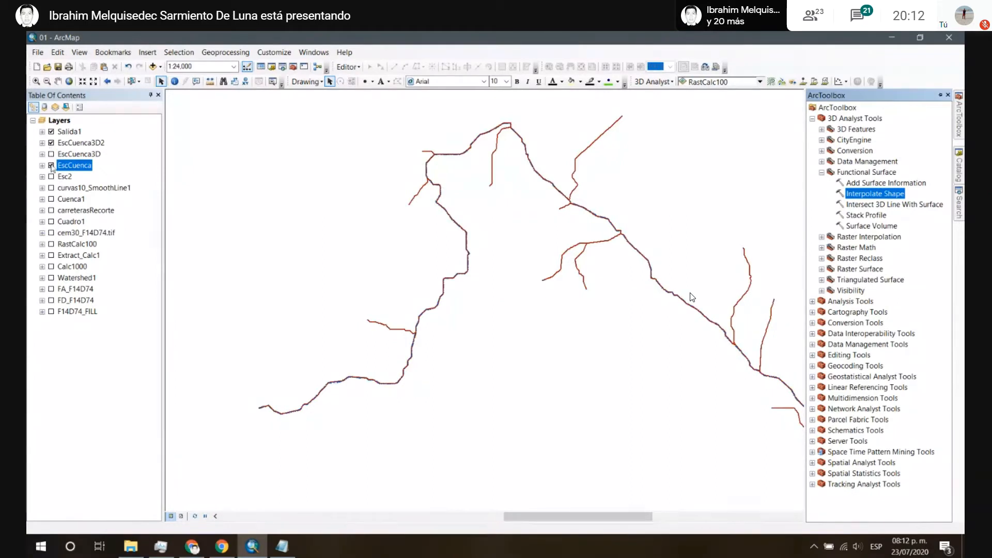
left_click(52, 165)
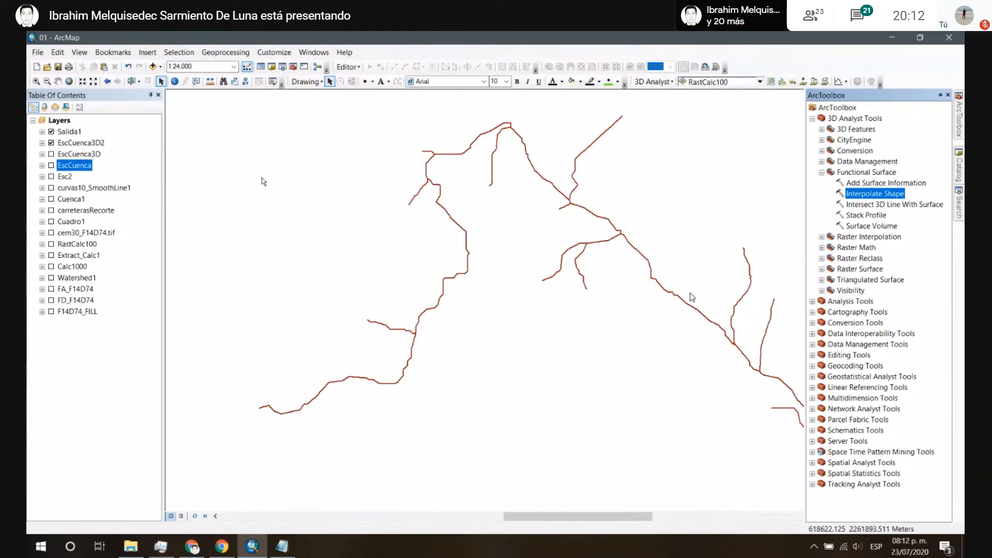
left_click(132, 81)
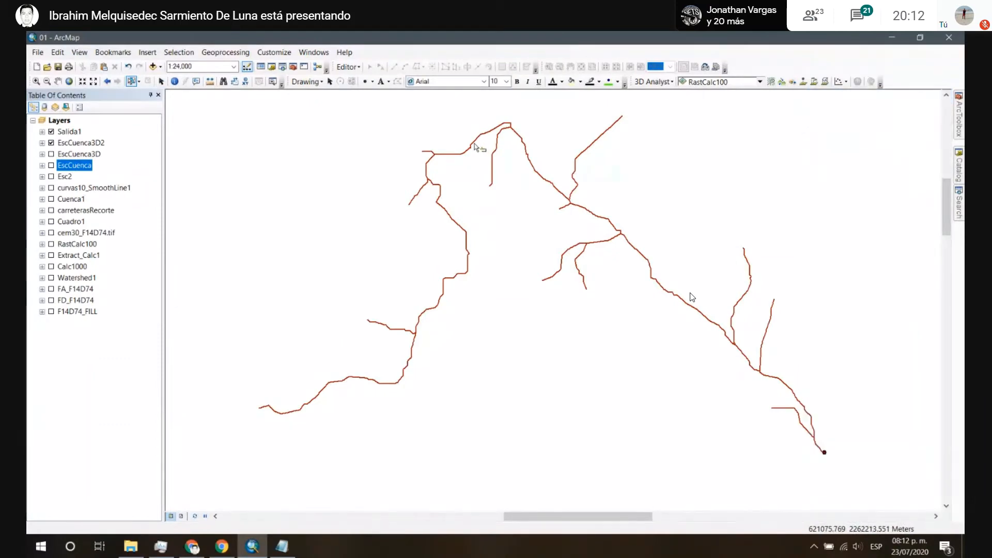
left_click_drag(465, 149, 460, 158)
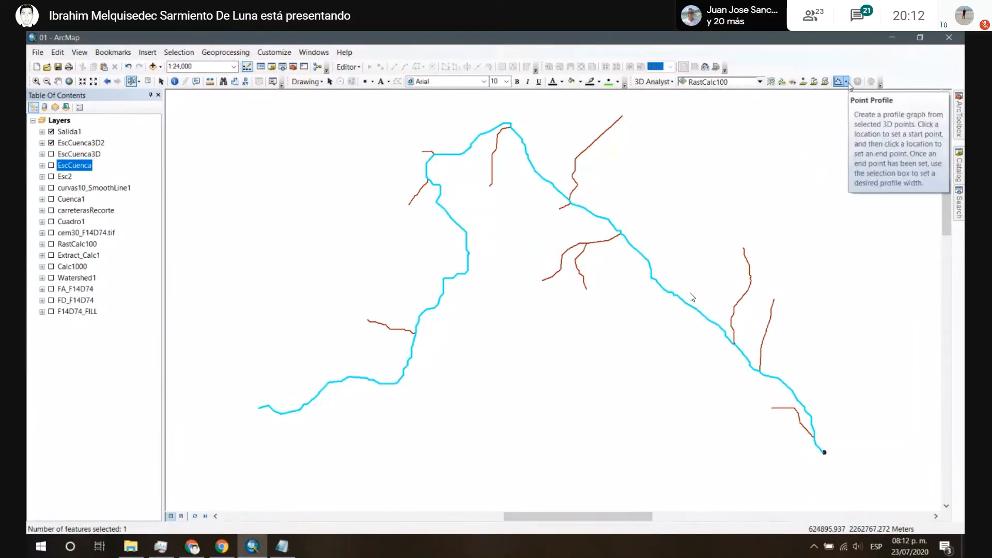
Step: Create a profile graph of the selected EscCuenca3D2 main stream and enlarge it to examine the elevation curve
left_click(847, 82)
left_click(873, 93)
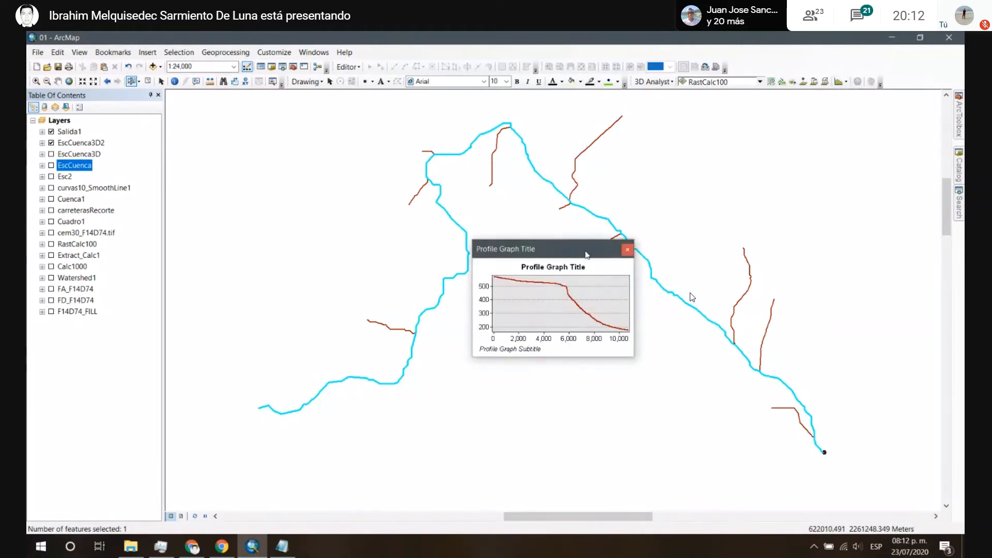
left_click_drag(576, 254, 270, 117)
left_click_drag(376, 145, 840, 144)
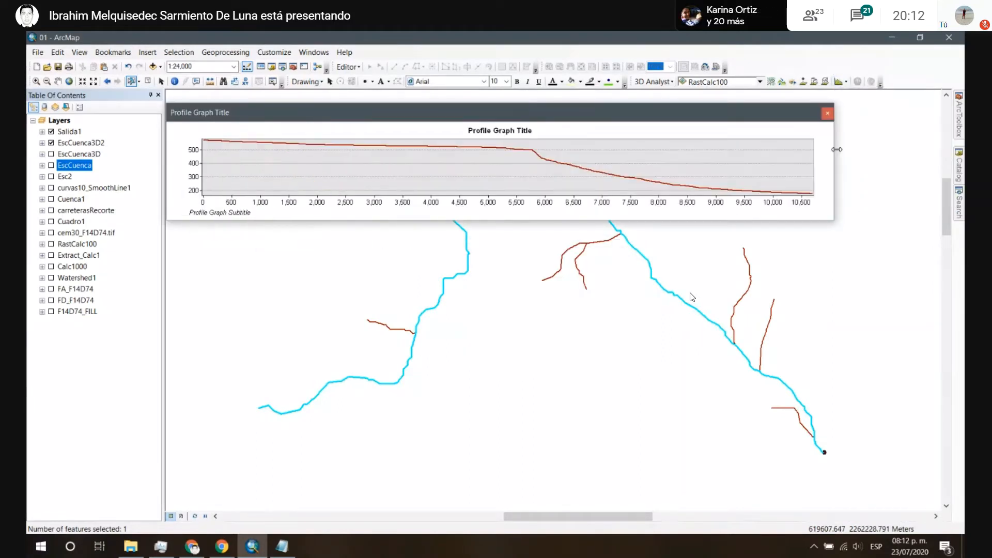
left_click_drag(714, 223, 704, 452)
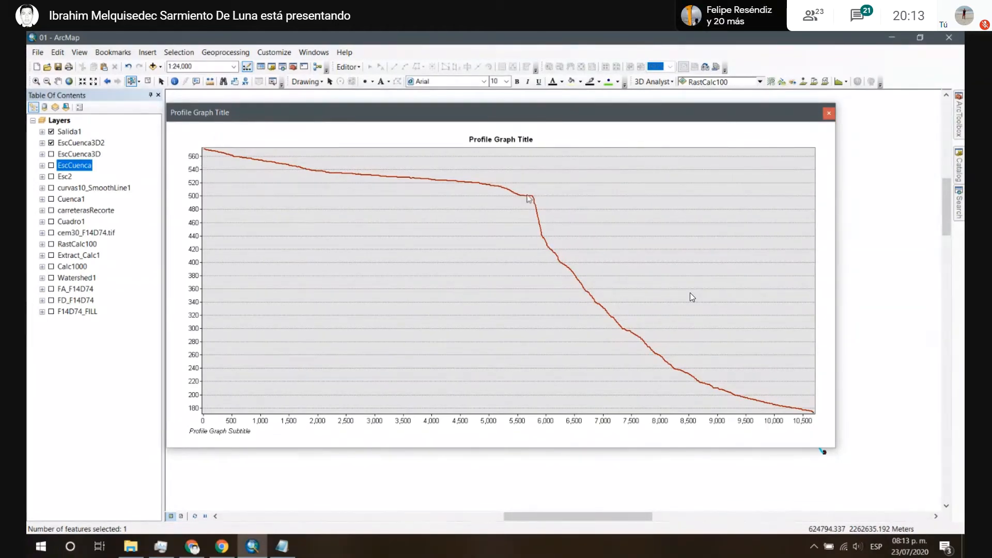
Step: Close the profile graph and clear the main stream selection
left_click(829, 114)
scroll(660, 215, "up", 1)
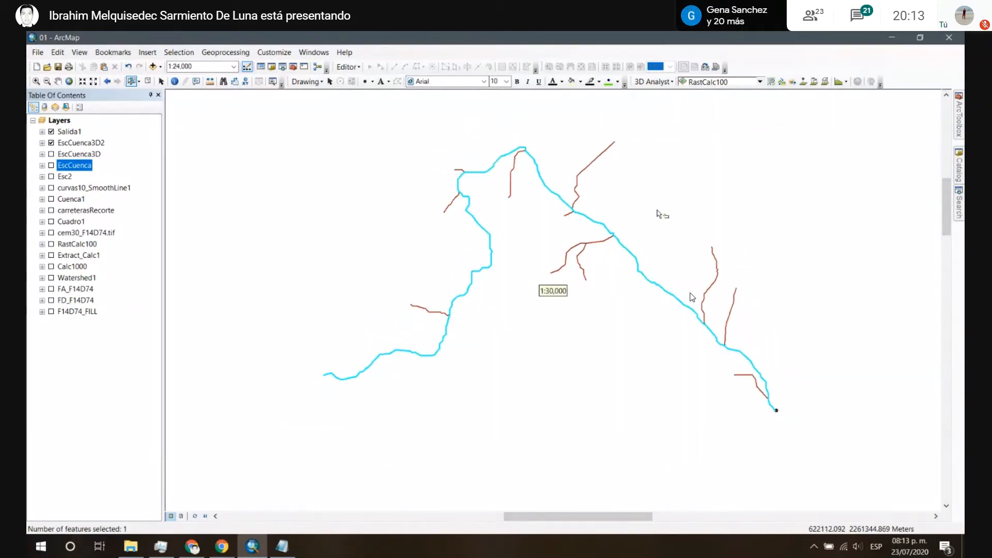
left_click(666, 211)
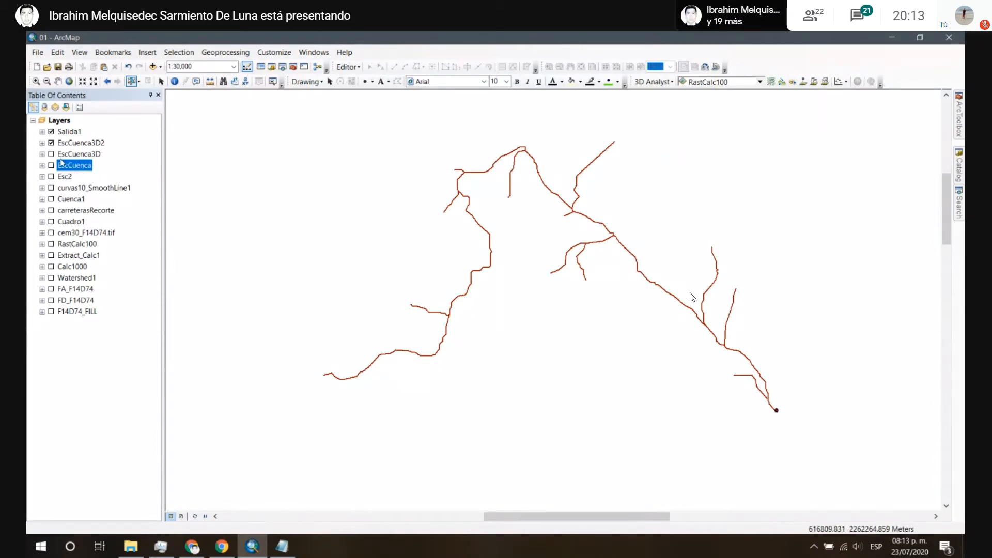
Step: Display the Cuenca1 basin and the Esc2 streams, and hide EscCuenca3D2
left_click(51, 199)
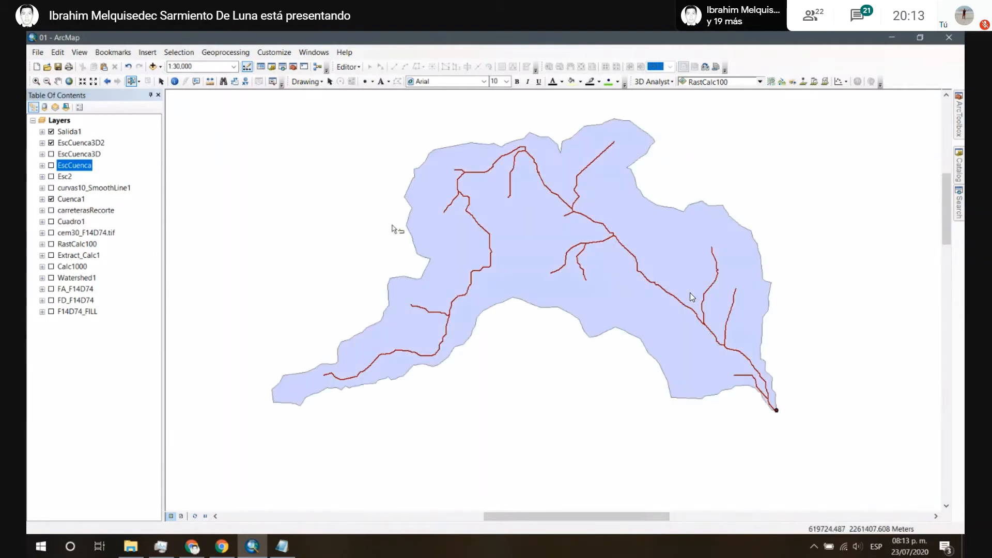
left_click(52, 144)
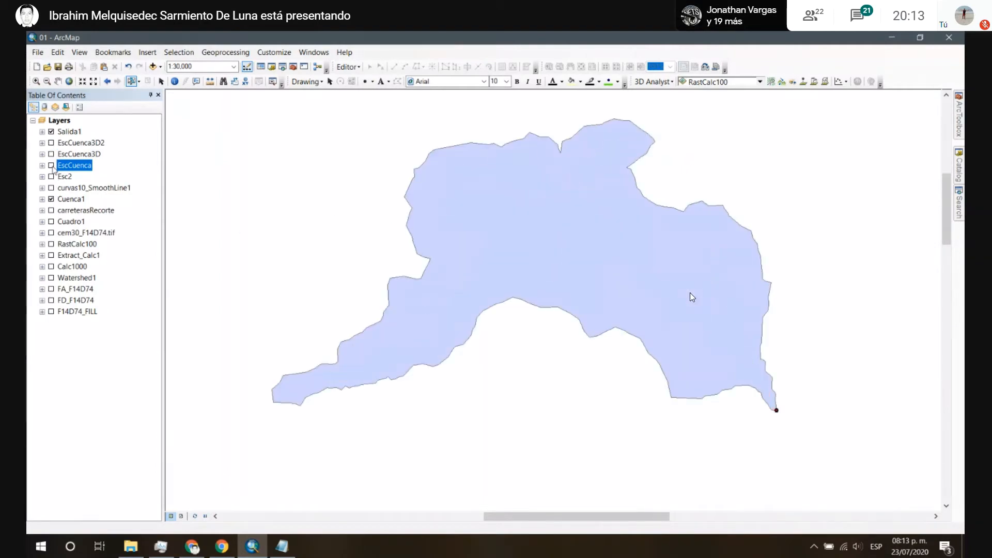
left_click(51, 176)
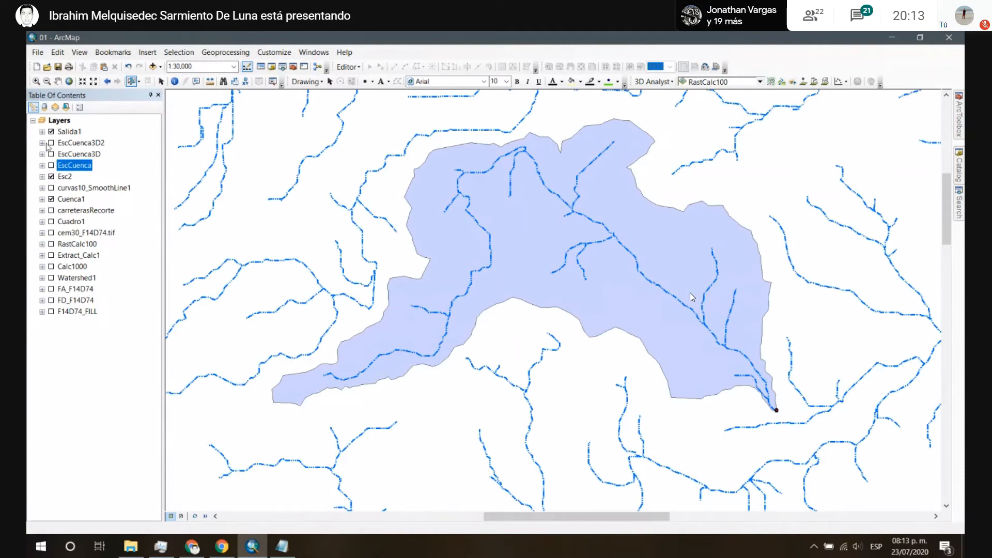
Step: Open the attribute table of EscCuenca3D2 to check it, and close it
left_click(42, 142)
right_click(68, 144)
left_click(150, 181)
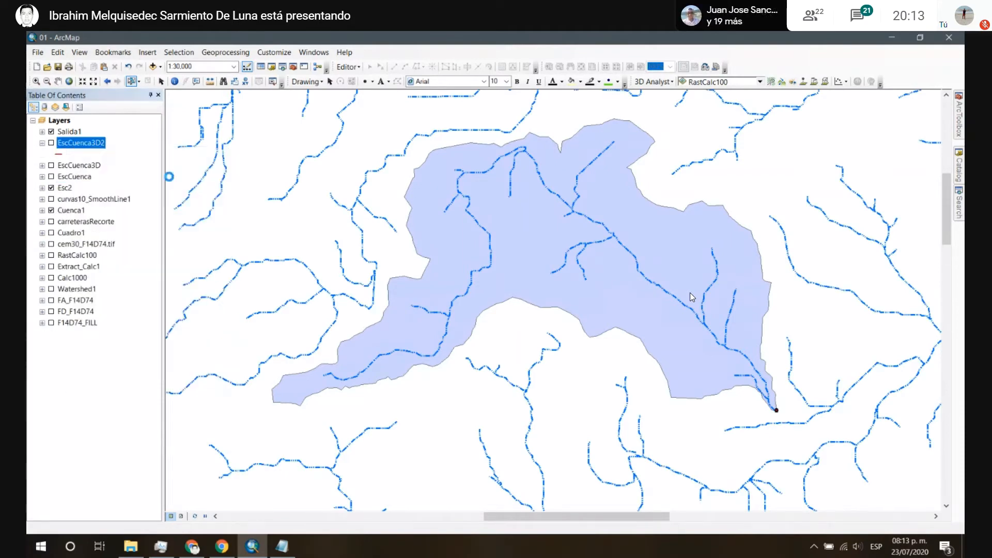
left_click(395, 134)
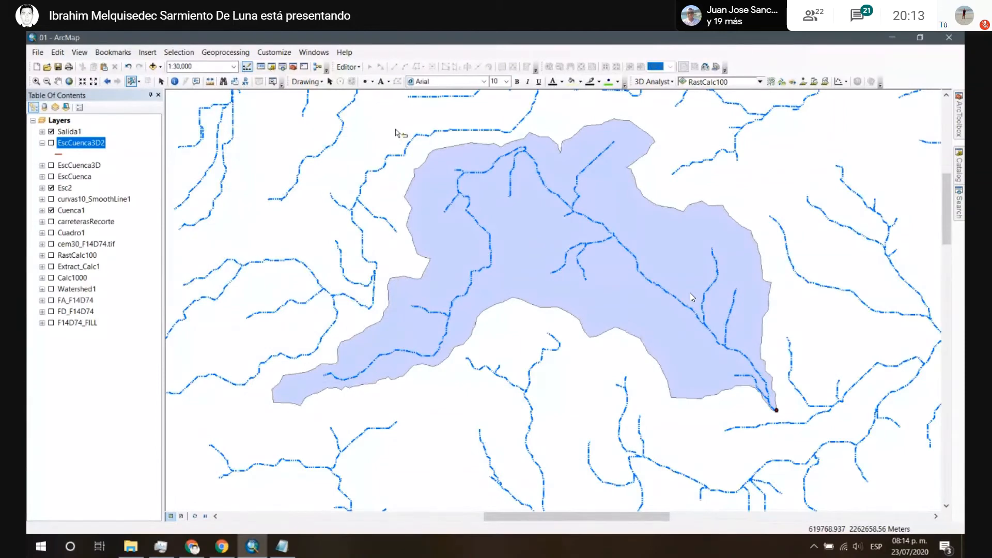
Step: Display EscCuenca in place of Esc2 over the Cuenca1 basin
left_click(51, 188)
left_click(51, 177)
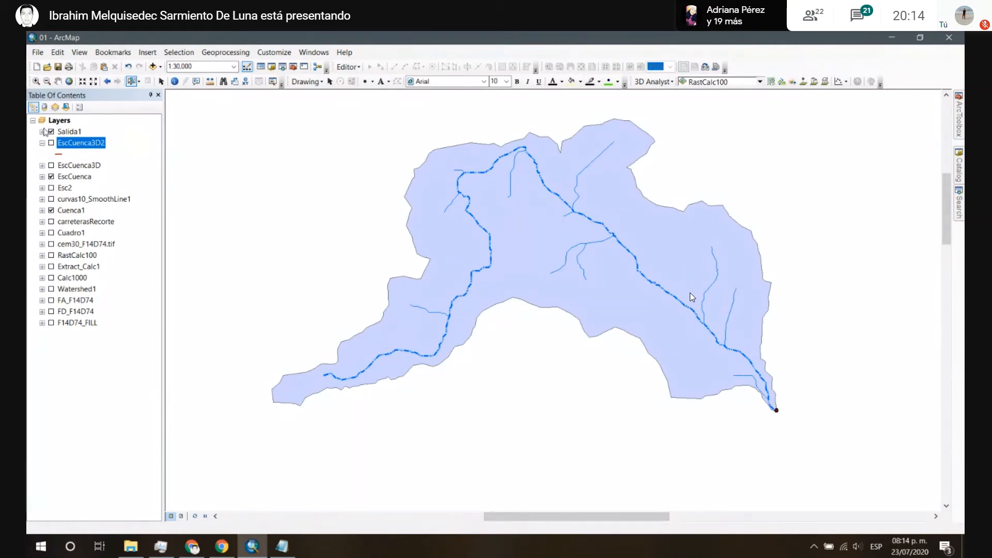
left_click_drag(403, 205, 367, 251)
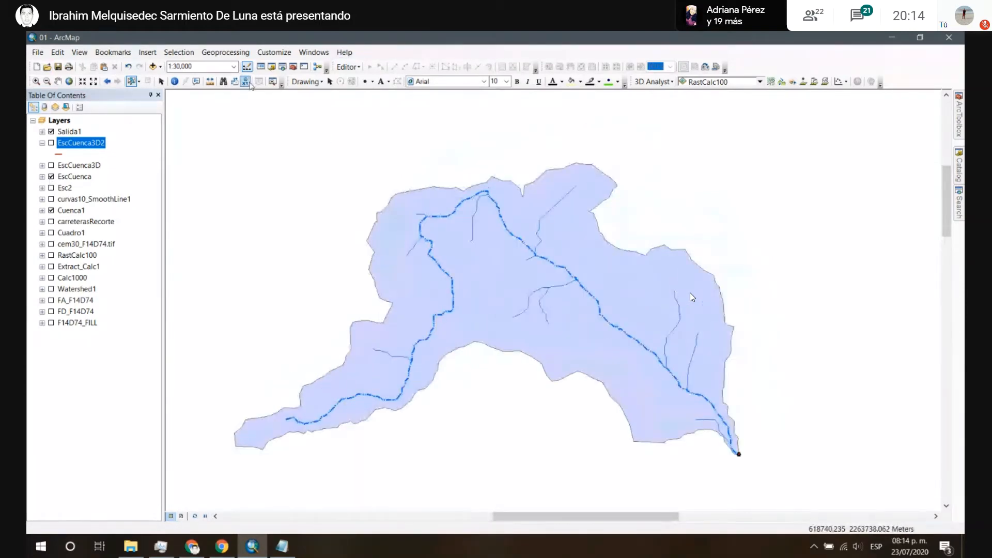
left_click(161, 81)
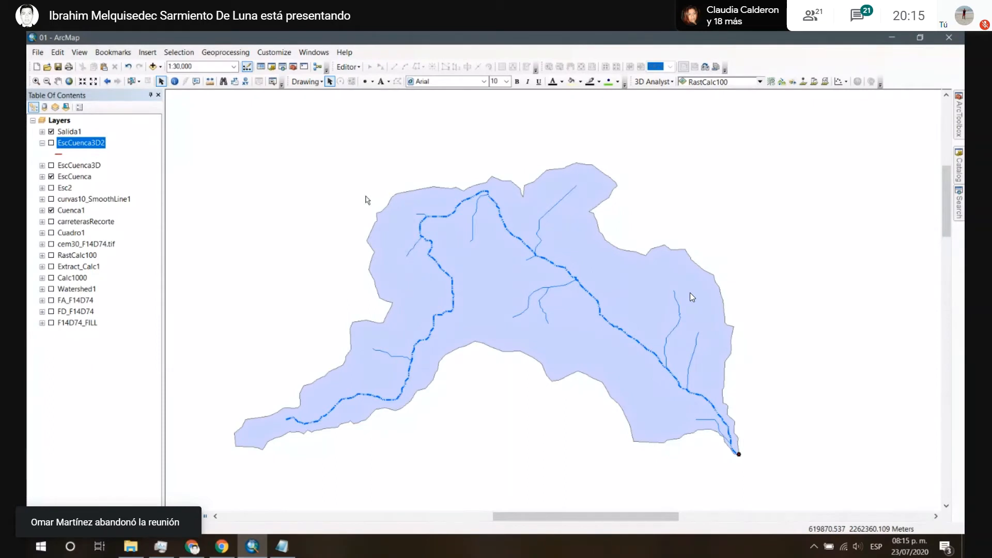
Step: Open the attribute table of EscCuenca3D2 and widen the table window
left_click(75, 177)
left_click(42, 144)
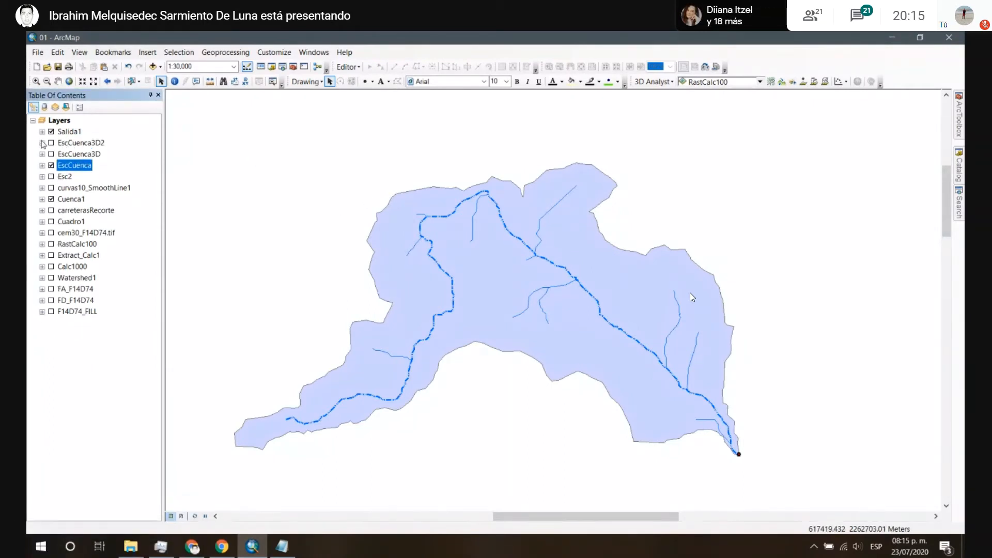
right_click(87, 148)
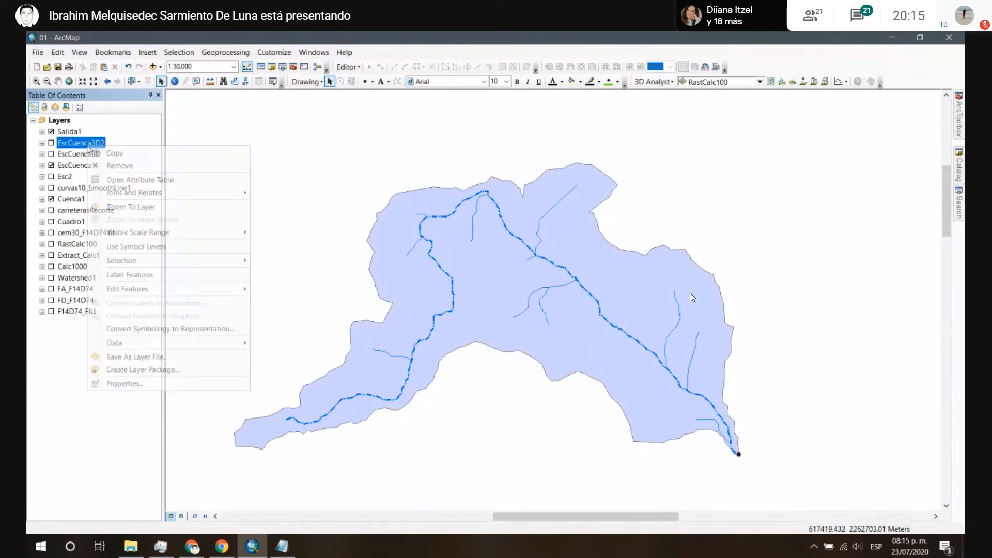
left_click(118, 180)
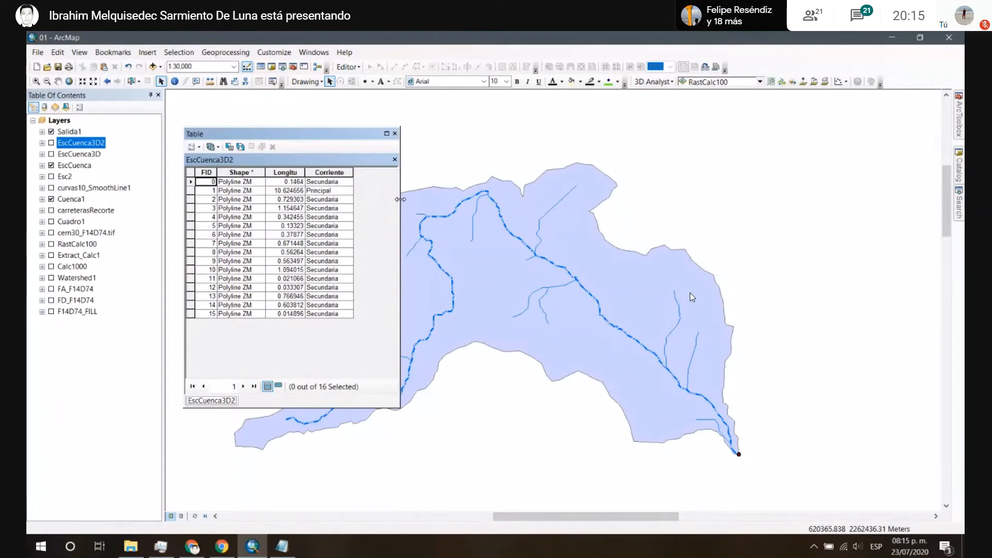
left_click_drag(401, 197, 527, 197)
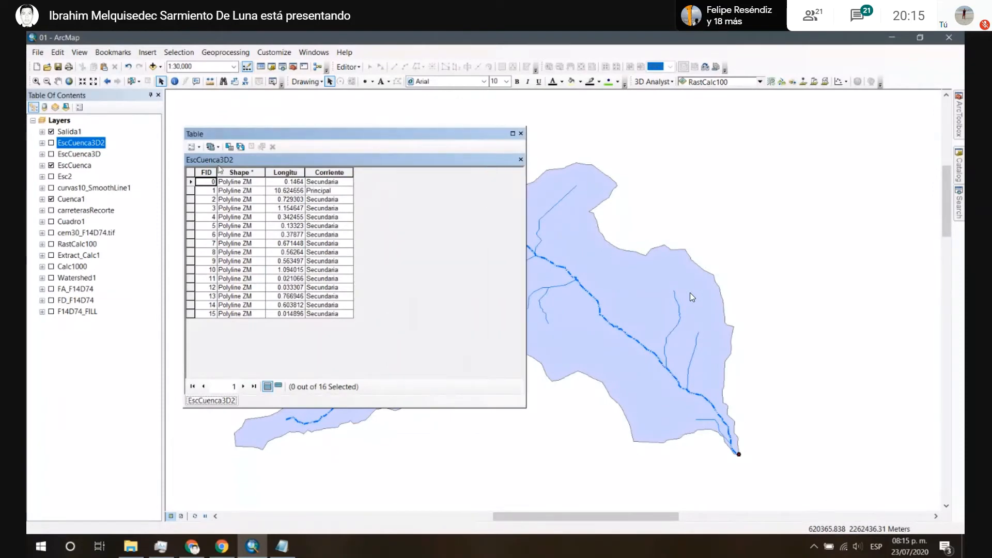
Step: Add a Double field named Zinicio to the EscCuenca3D2 table and narrow its column to fit the heading
left_click(193, 147)
left_click(246, 227)
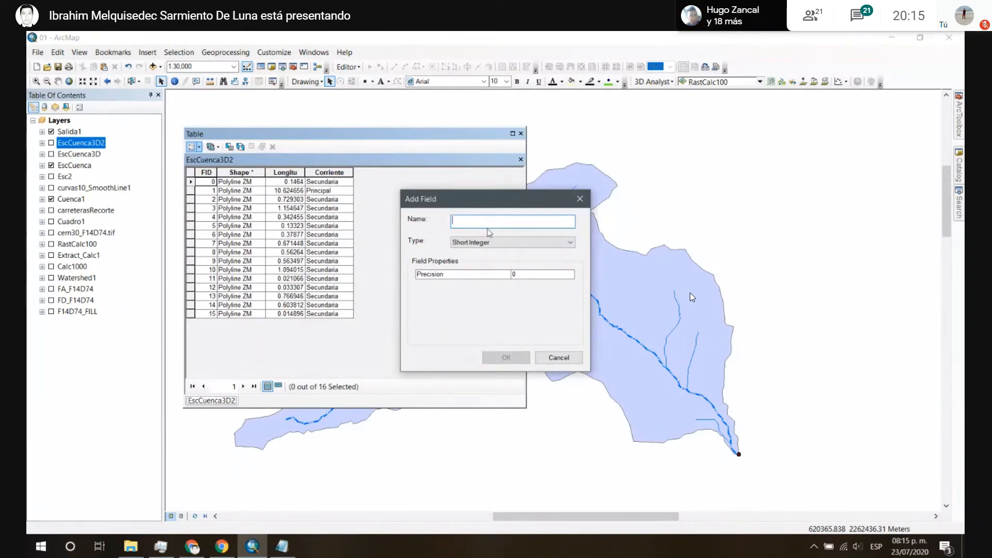
left_click(491, 242)
left_click(502, 269)
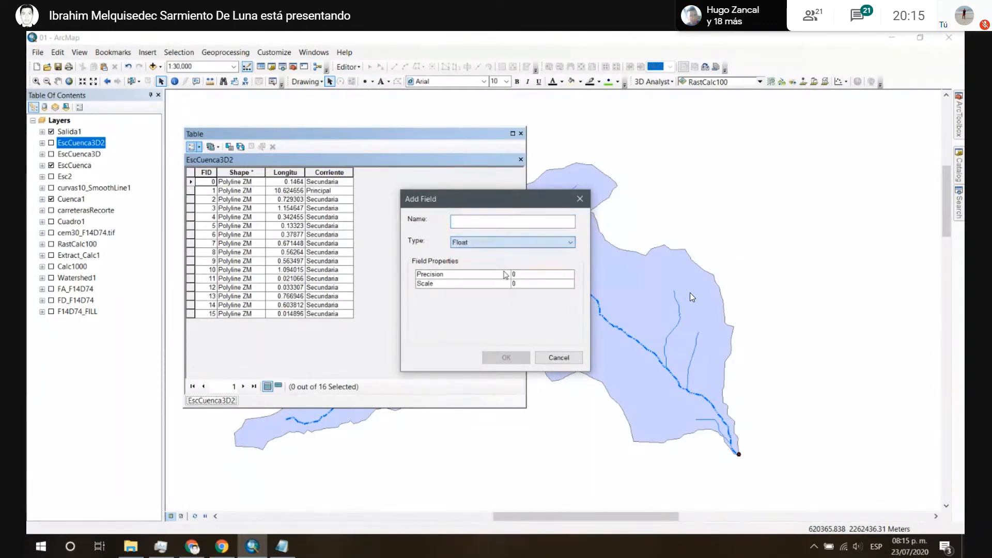
left_click(493, 243)
left_click(487, 275)
left_click(484, 222)
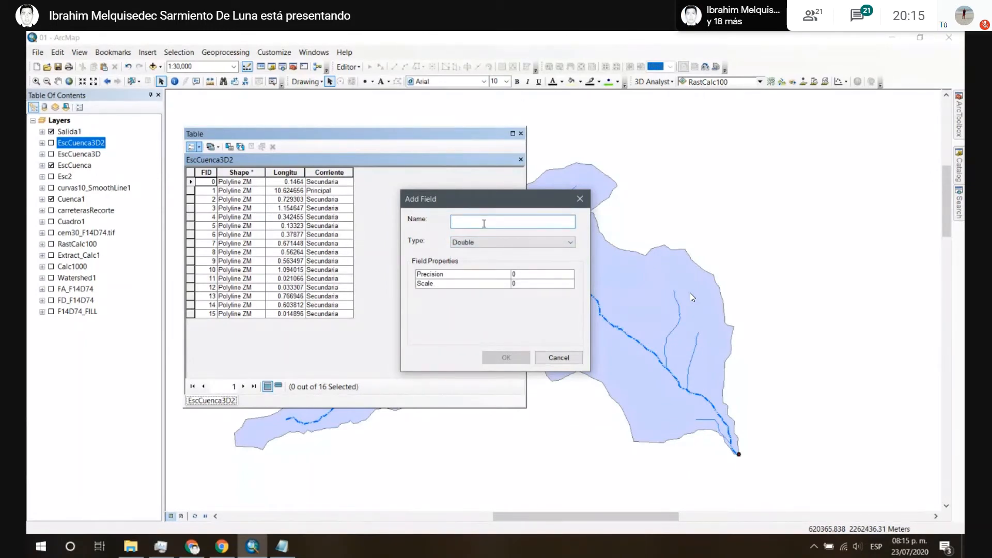
type("Z")
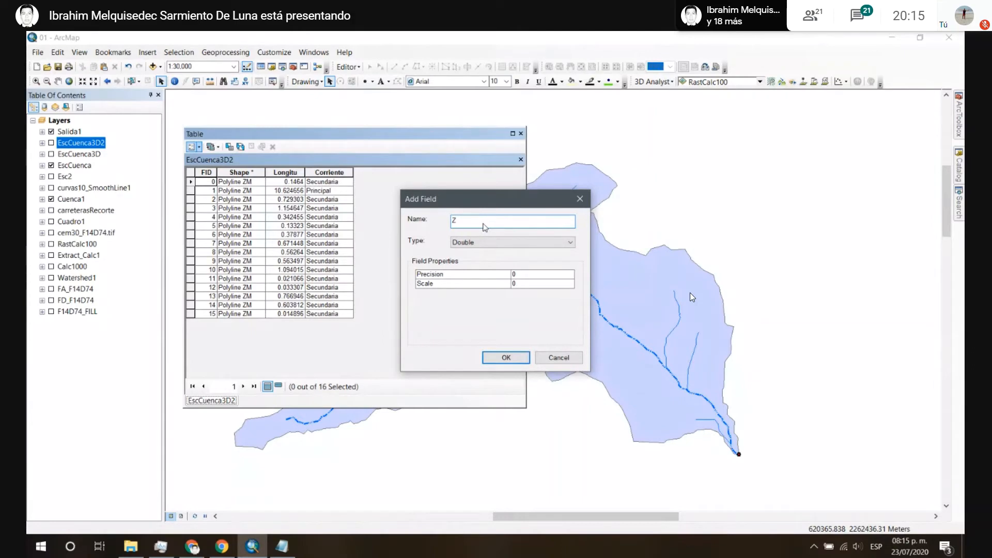
type("inicio")
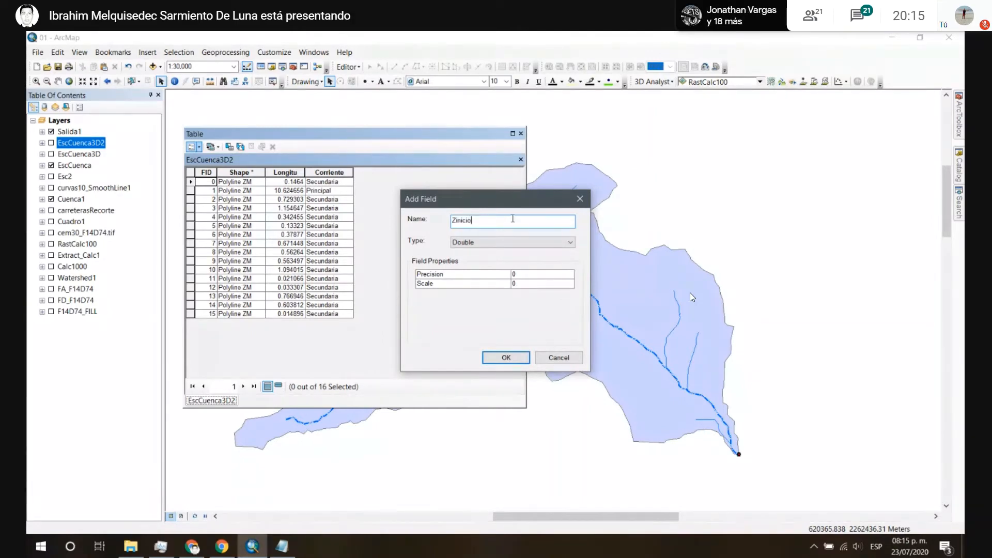
left_click(521, 359)
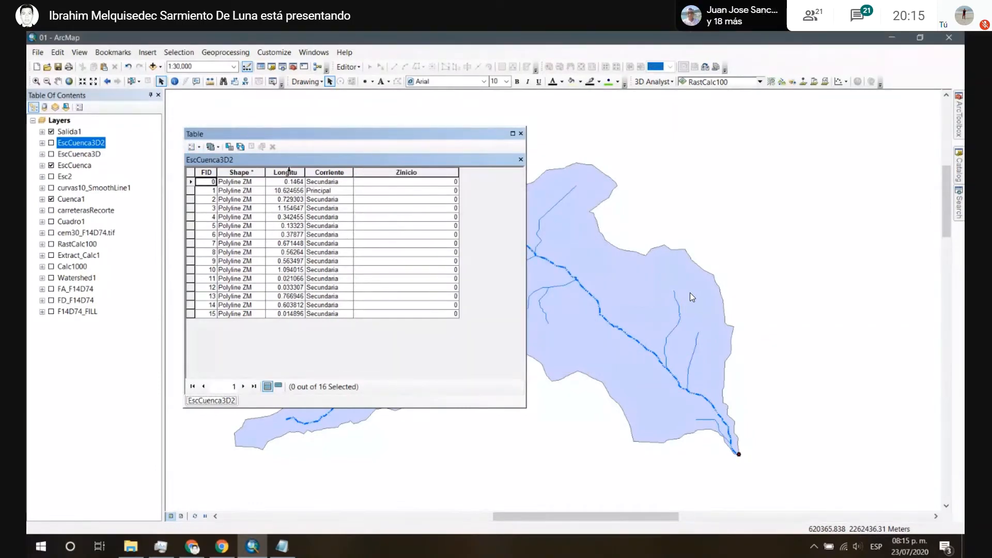
left_click_drag(458, 172, 368, 183)
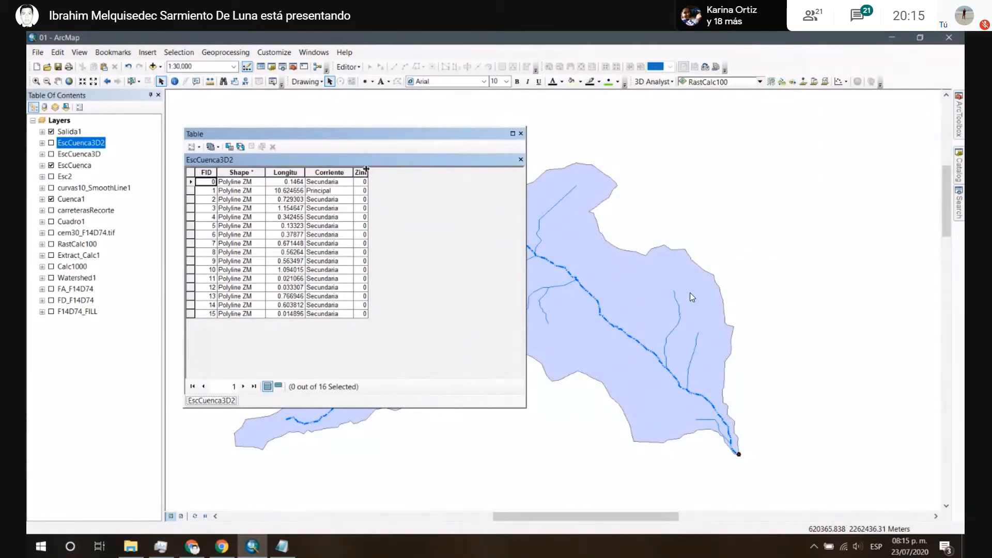
double_click(366, 169)
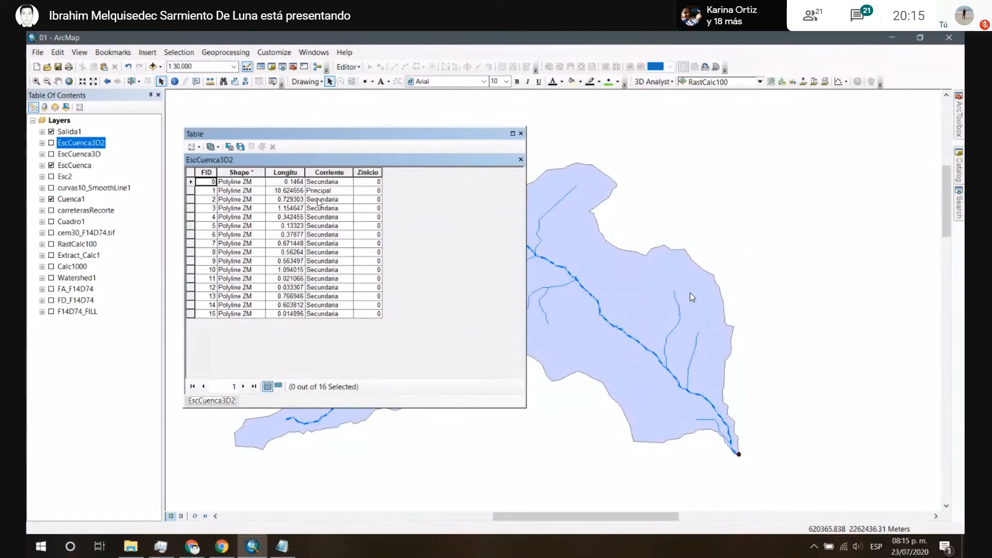
Step: Add a Double field named Zfin to the EscCuenca3D2 table and narrow its column
left_click(199, 147)
left_click(232, 226)
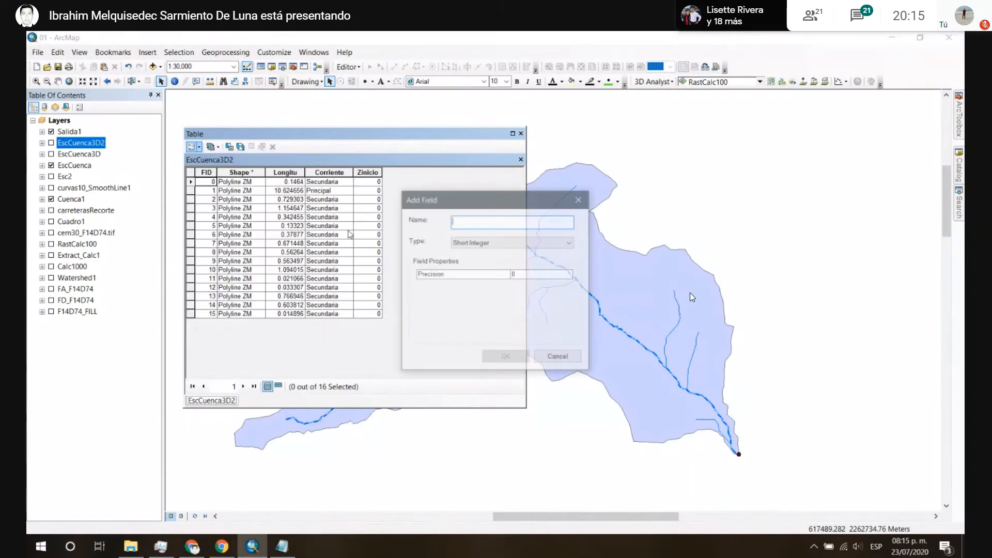
type("Zfin")
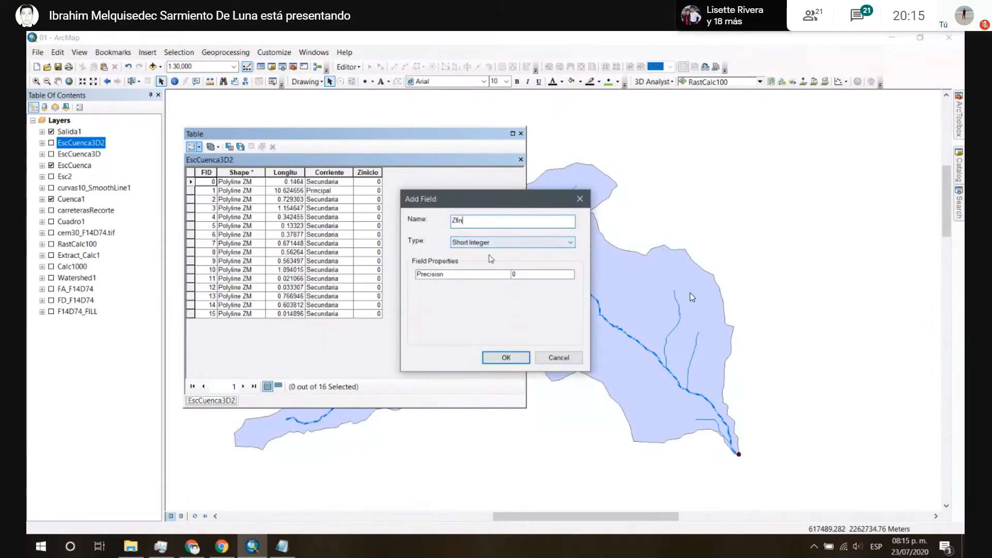
left_click(491, 242)
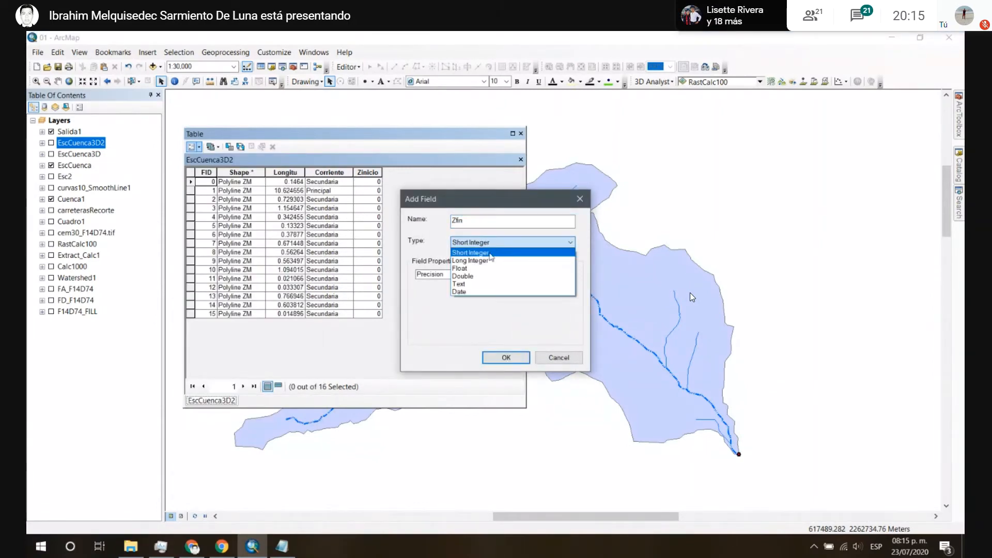
left_click(489, 278)
left_click(522, 358)
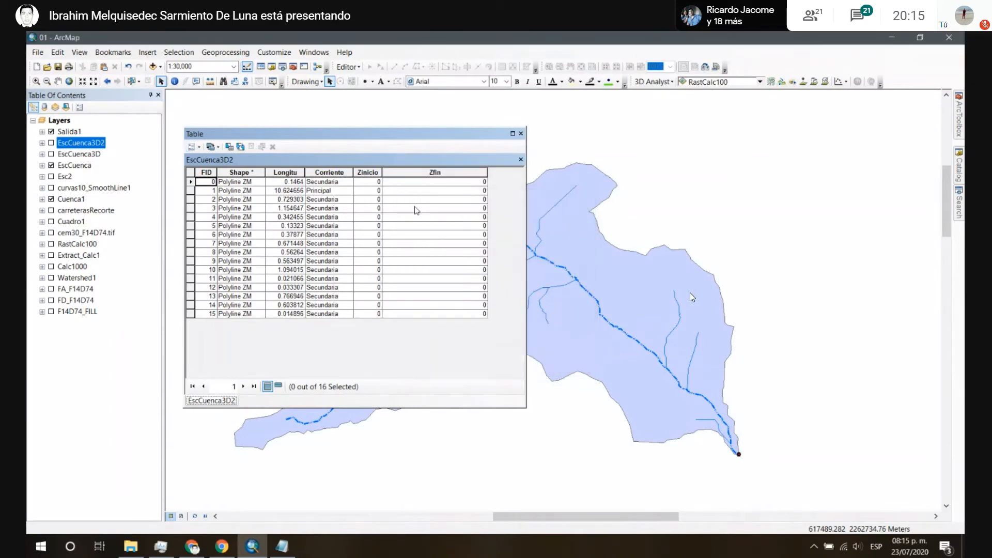
left_click_drag(487, 172, 427, 172)
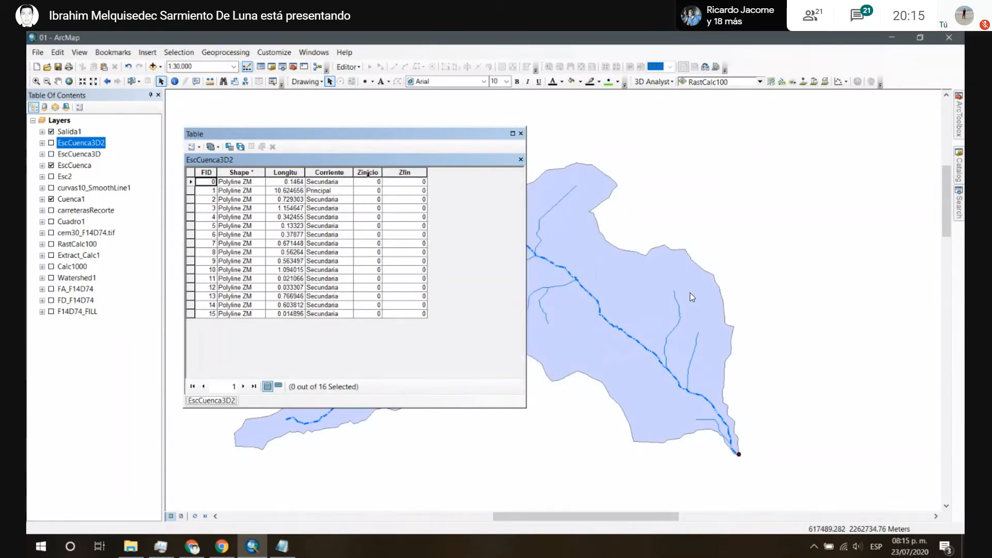
Step: Calculate the Zinicio field's geometry as Z Coordinate of Line Start, using the coordinate system of the data source
left_click(369, 175)
right_click(370, 178)
left_click(424, 263)
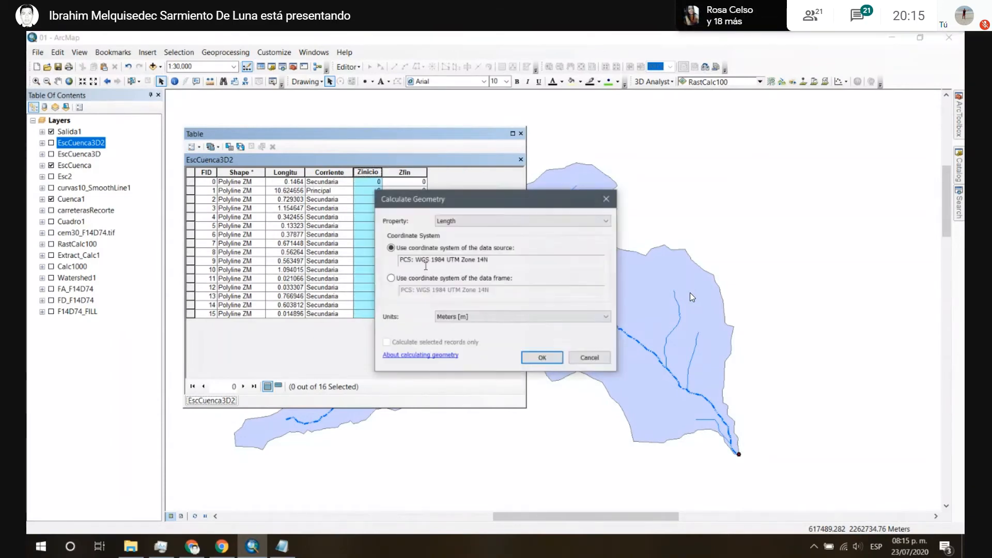
left_click(461, 222)
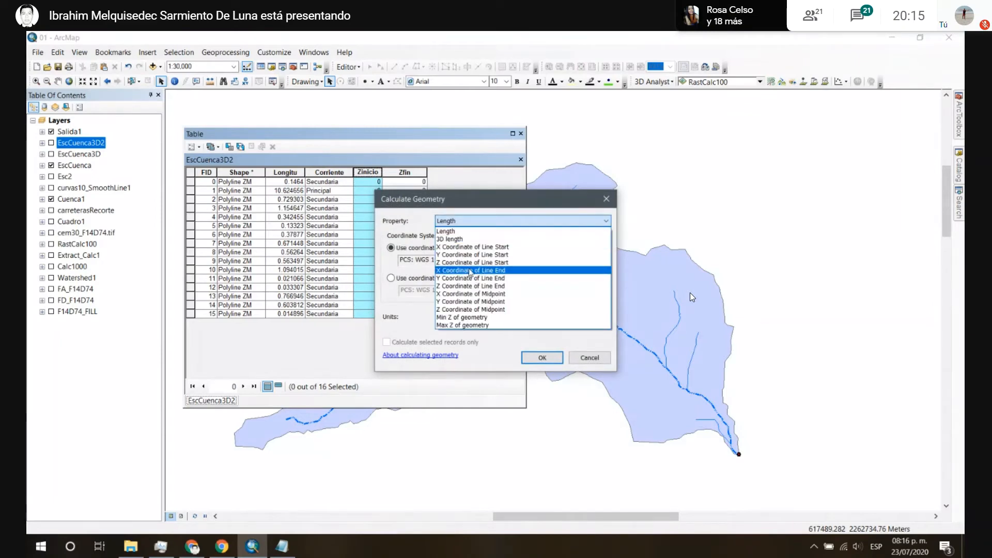
left_click(514, 264)
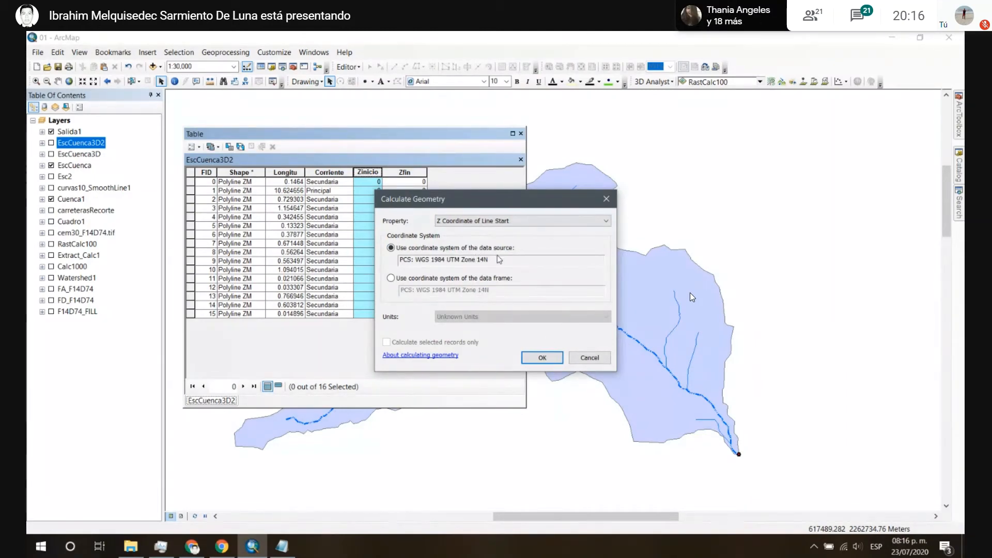
left_click_drag(491, 261, 397, 261)
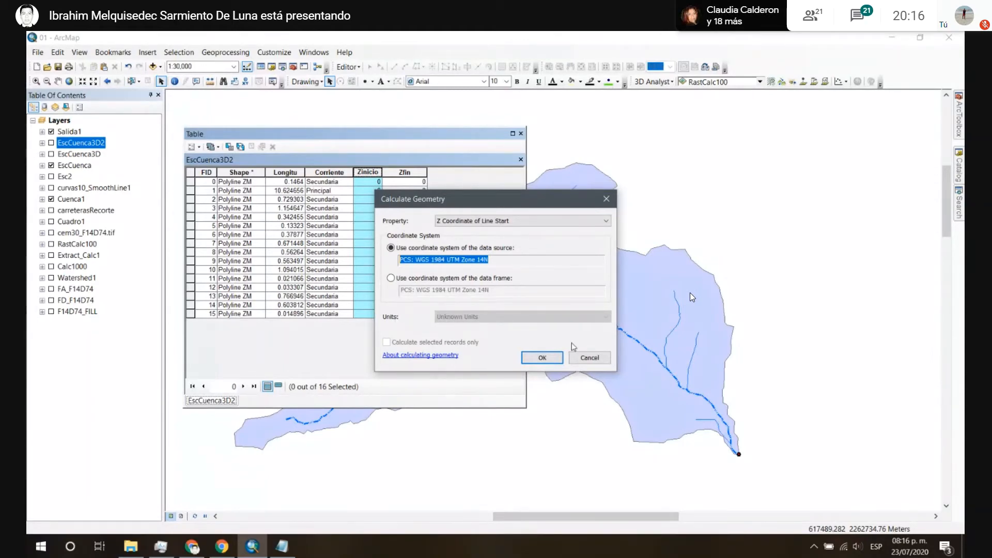
left_click(551, 362)
left_click(374, 219)
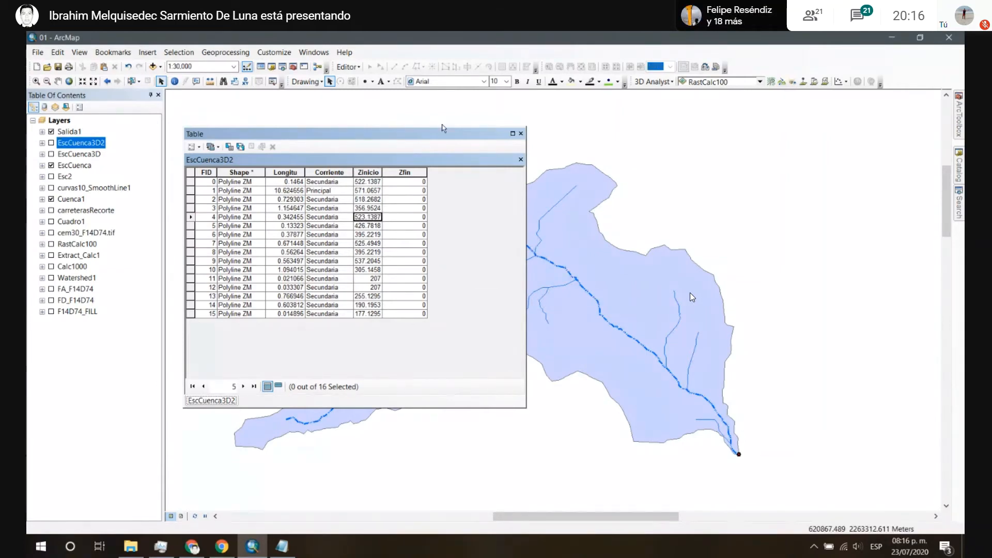
Step: Calculate the Zfin field's geometry as Z Coordinate of Line End, using the coordinate system of the data source
right_click(405, 172)
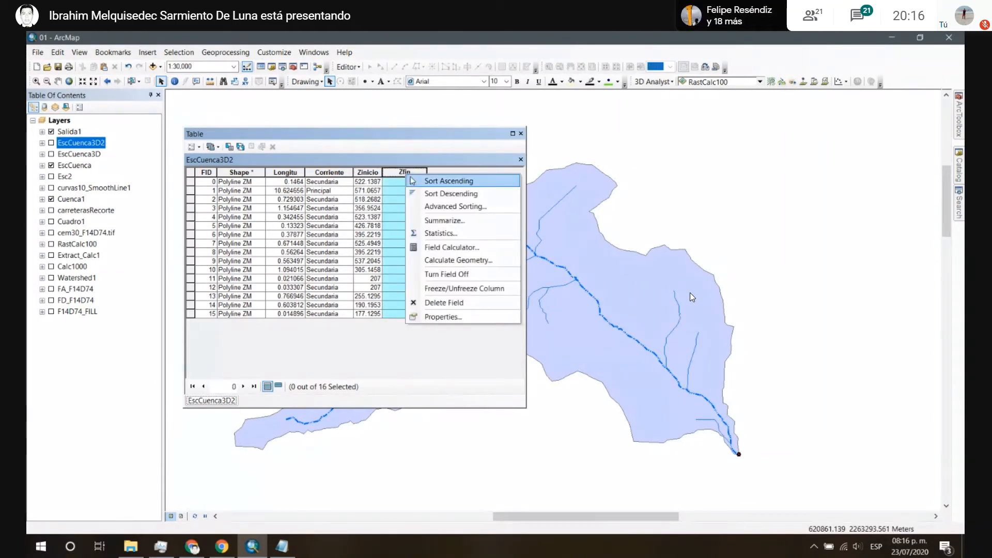
left_click(464, 260)
left_click(486, 221)
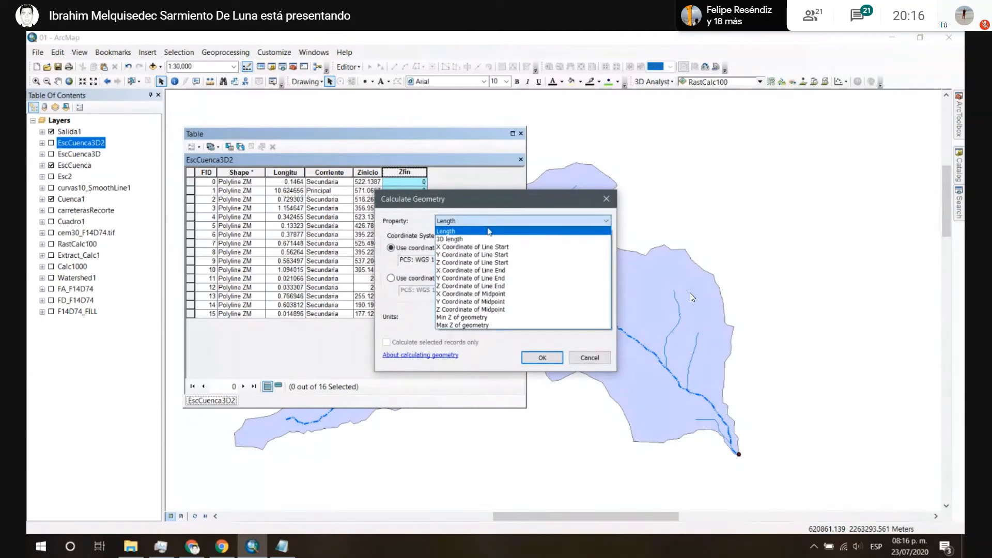
left_click(489, 311)
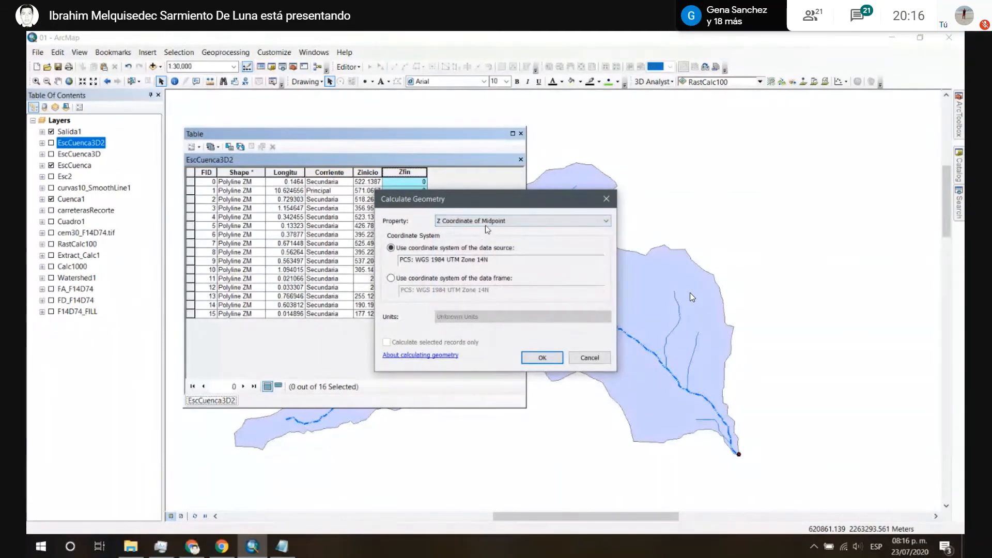
left_click(522, 221)
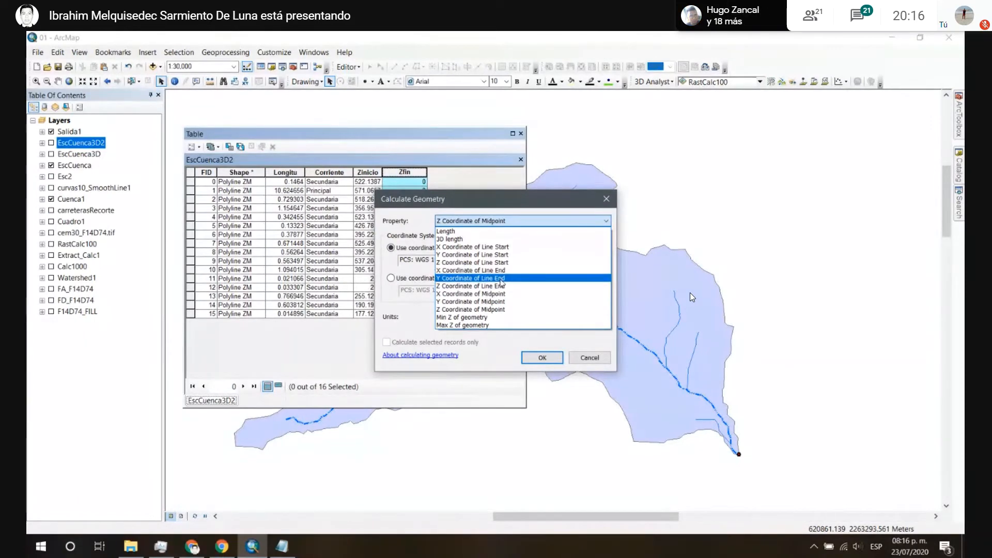
left_click(500, 286)
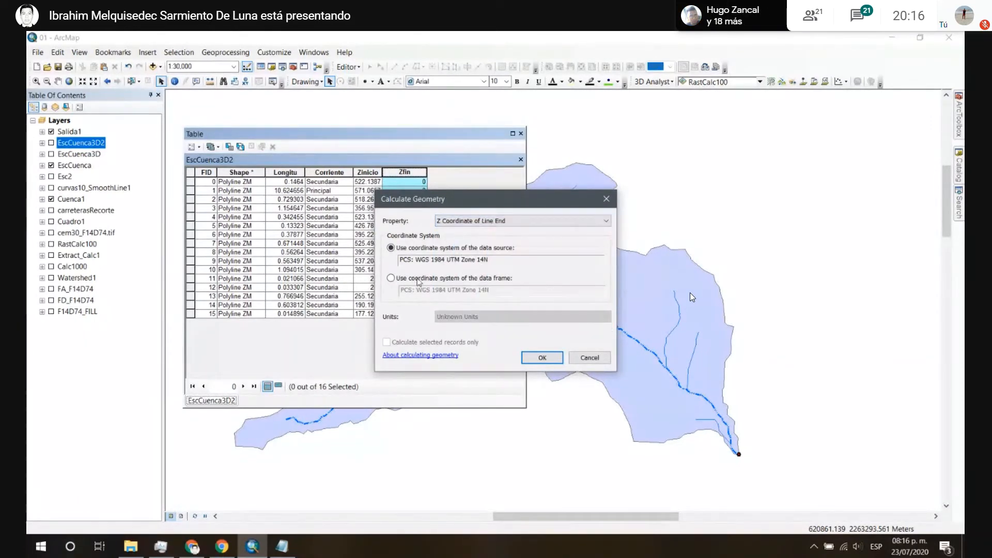
left_click(541, 358)
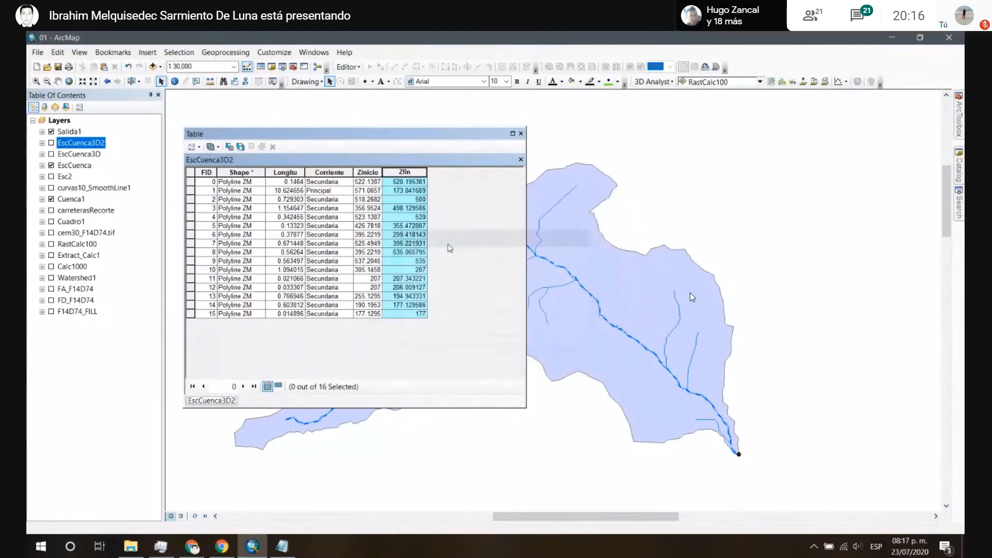
Step: Narrow the Zfin column so its values show four decimals like those in Zinicio
left_click(414, 208)
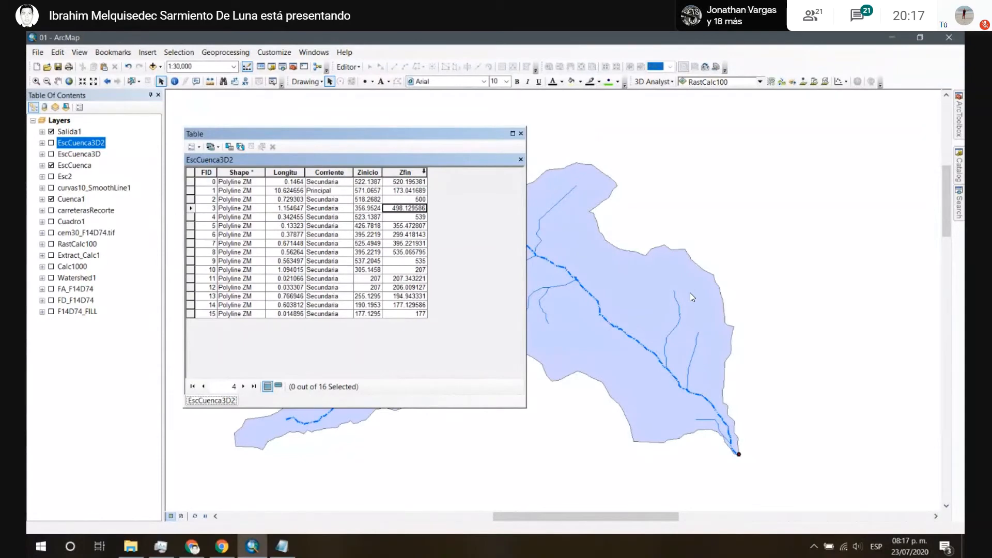
left_click(420, 172)
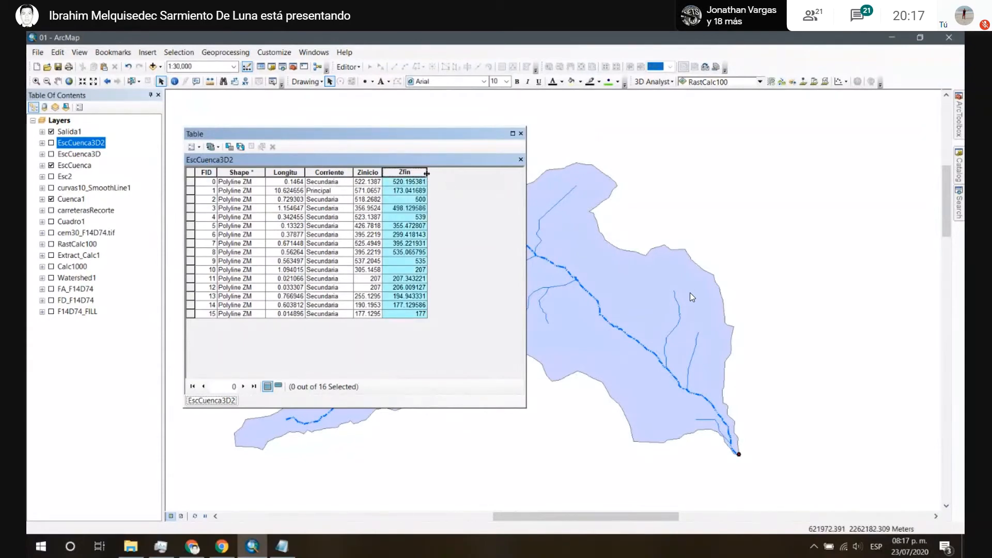
left_click_drag(427, 173, 414, 172)
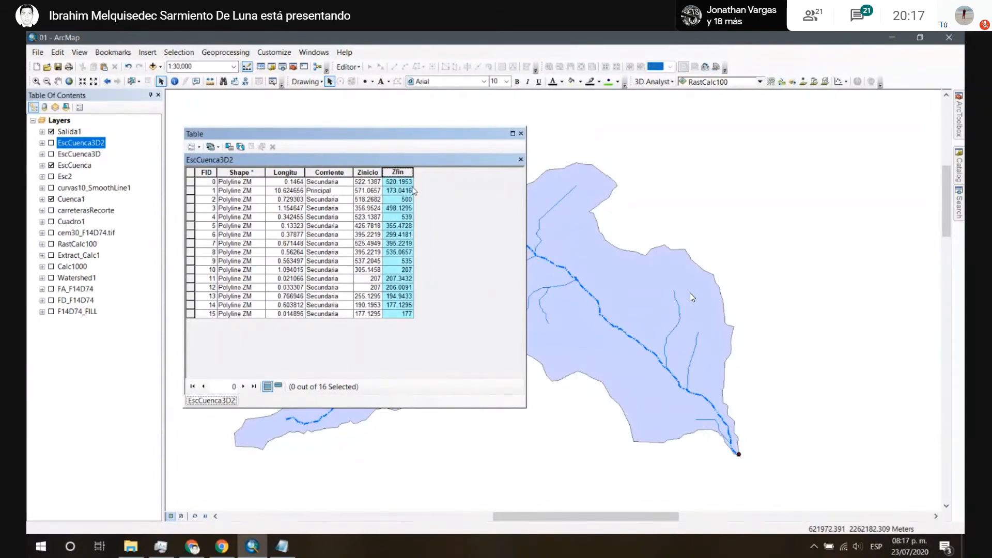
left_click(397, 218)
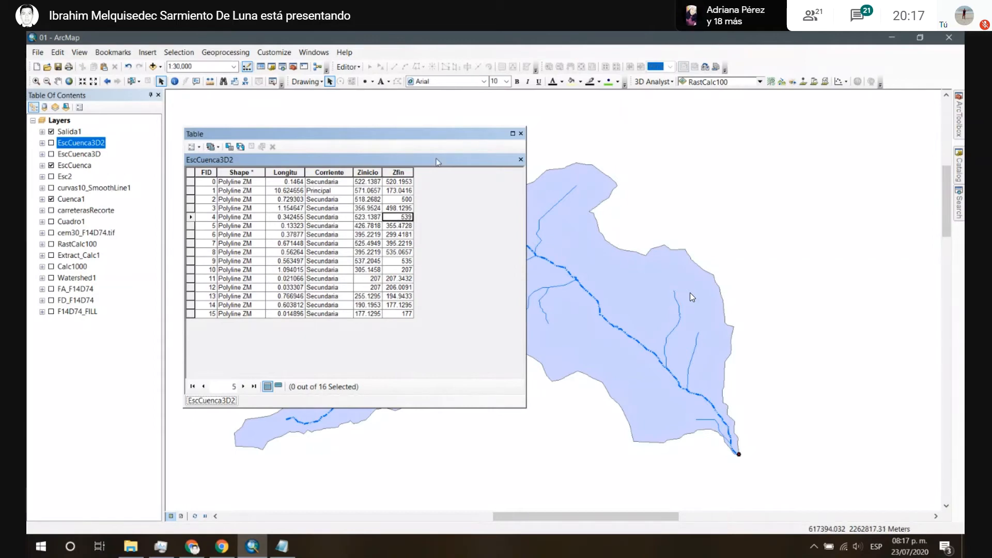
left_click(389, 175)
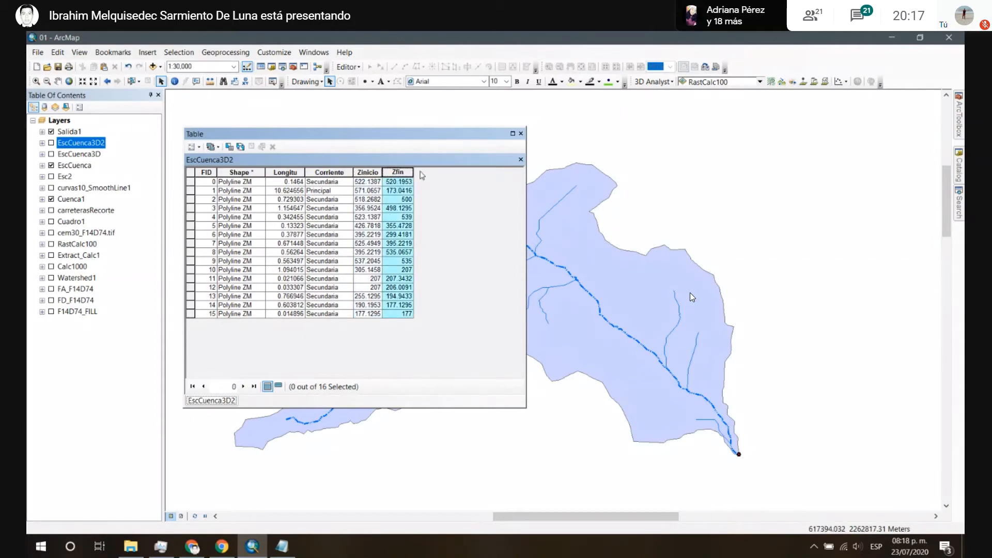
Step: Add a Double field named Desnivel to the EscCuenca3D2 attribute table
left_click(192, 147)
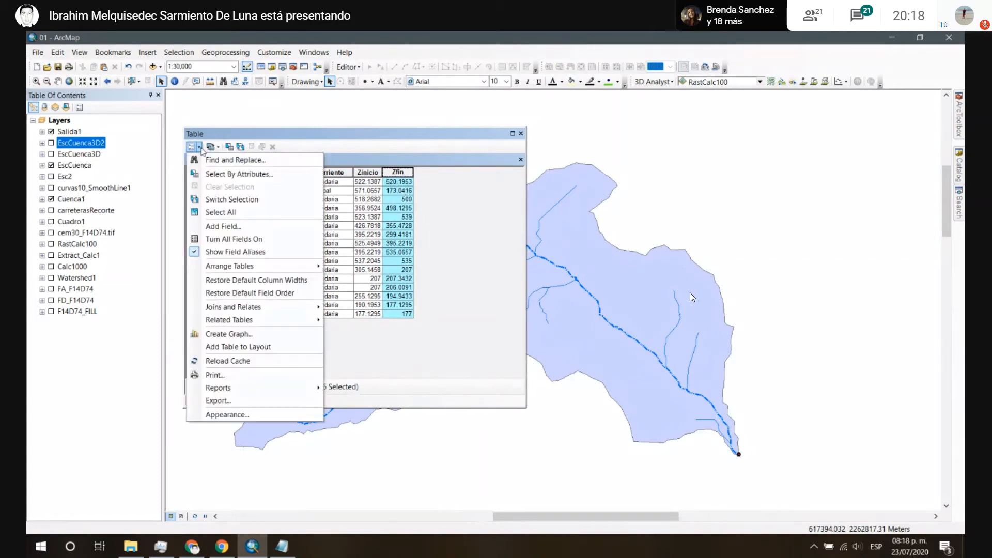
left_click(226, 228)
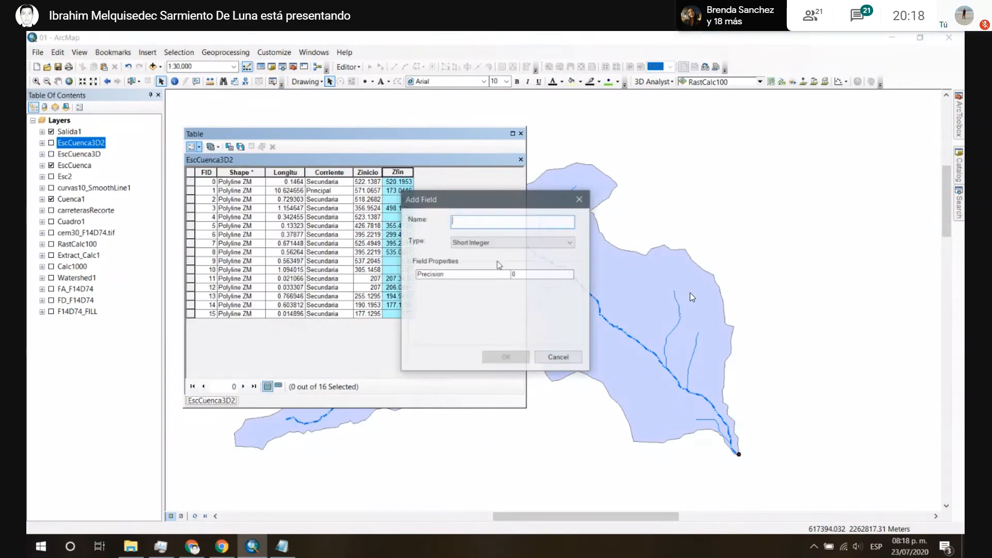
type("Des")
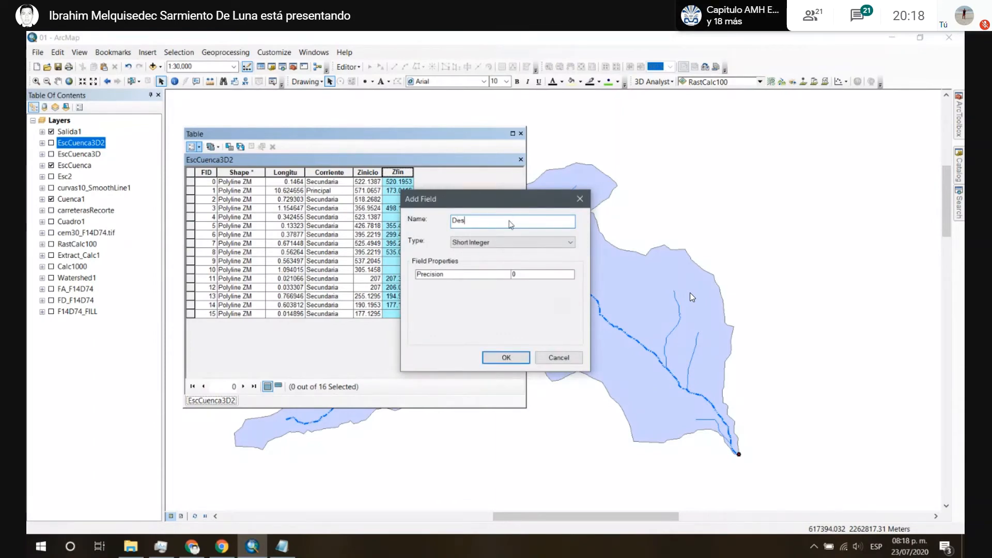
type("nivel")
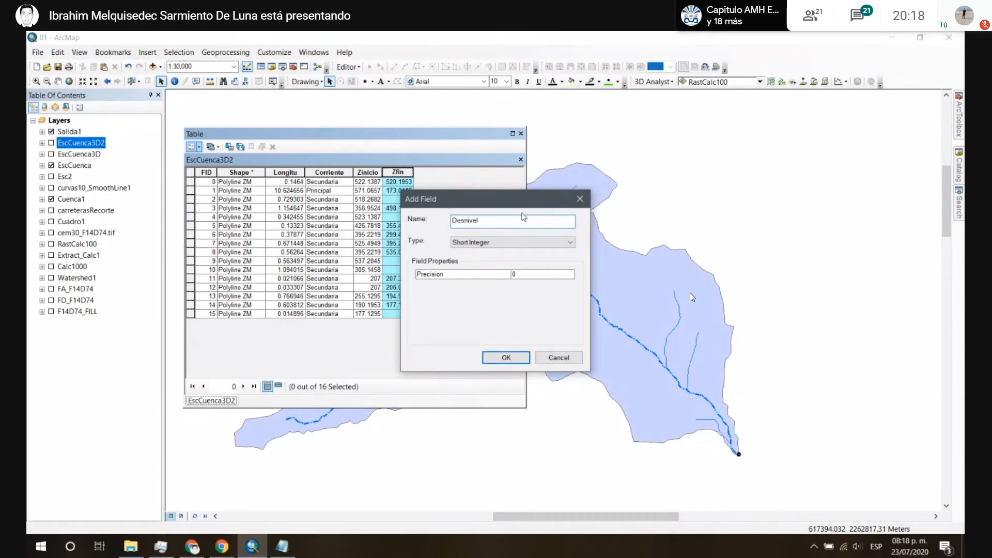
left_click(519, 242)
left_click(491, 282)
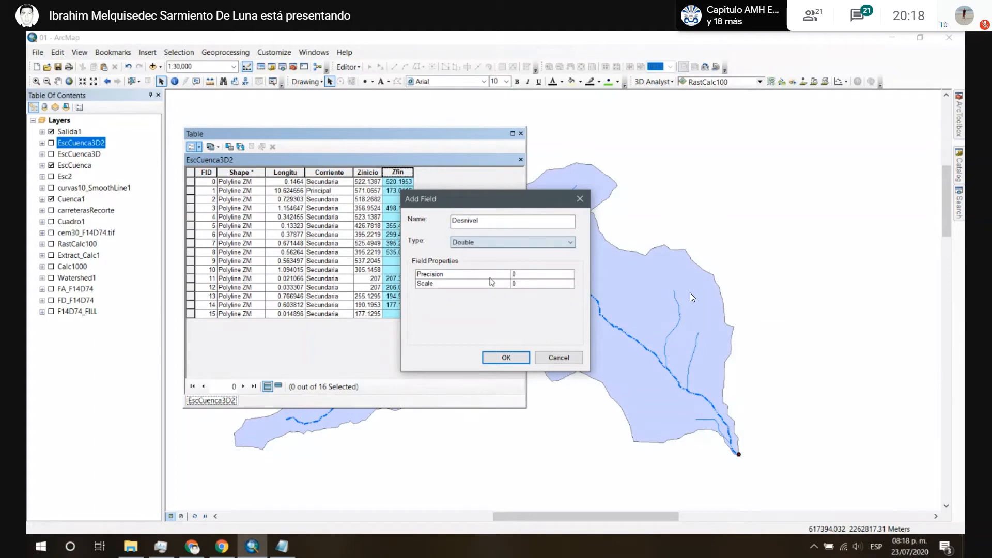
left_click(512, 356)
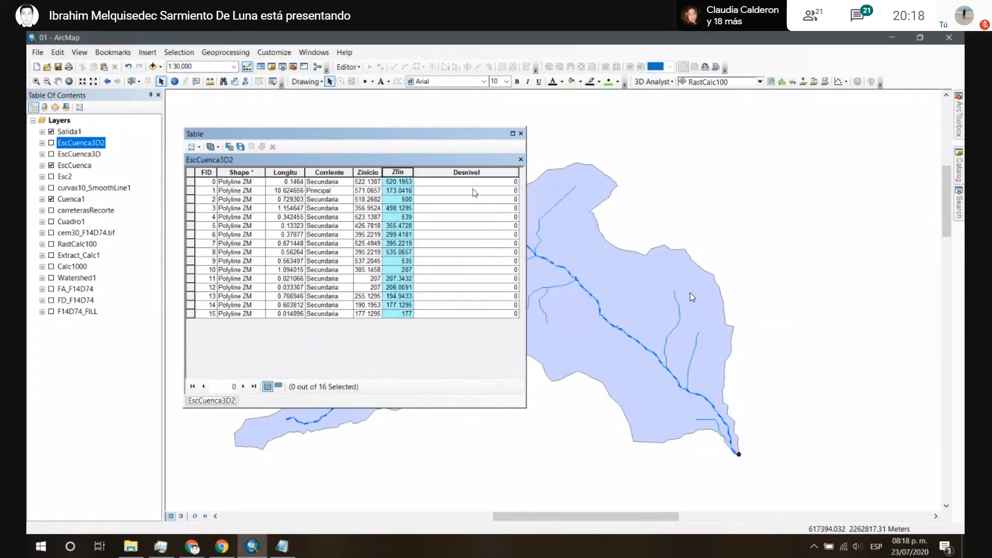
Step: Calculate the Desnivel field with the expression [Zinicio]- [Zfin] and narrow its column to fit the values
left_click(509, 190)
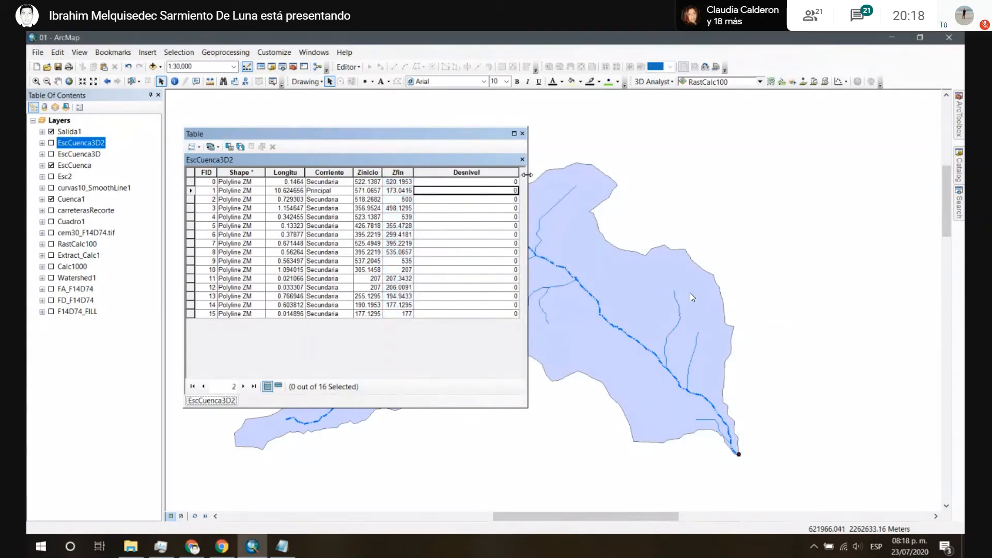
left_click_drag(526, 175, 658, 174)
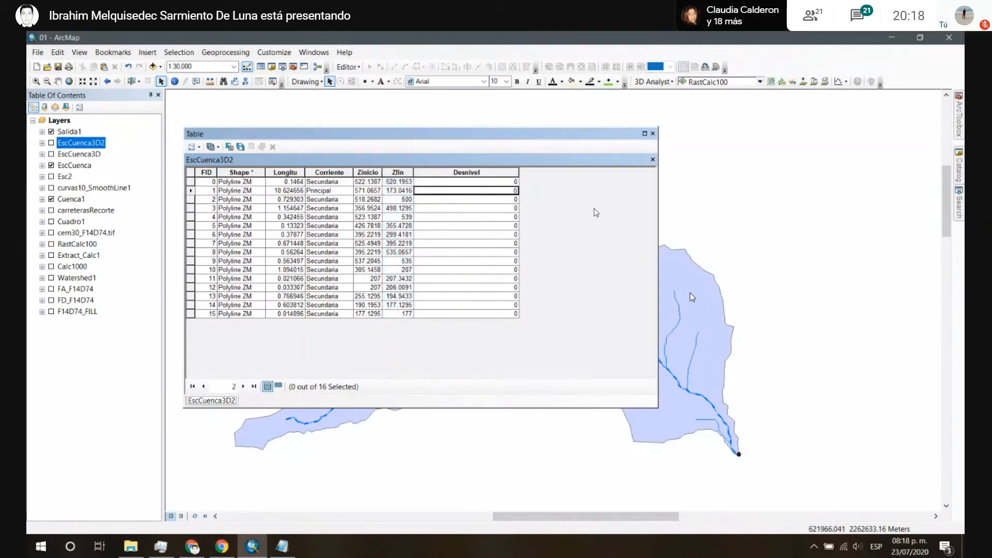
left_click(496, 172)
right_click(498, 174)
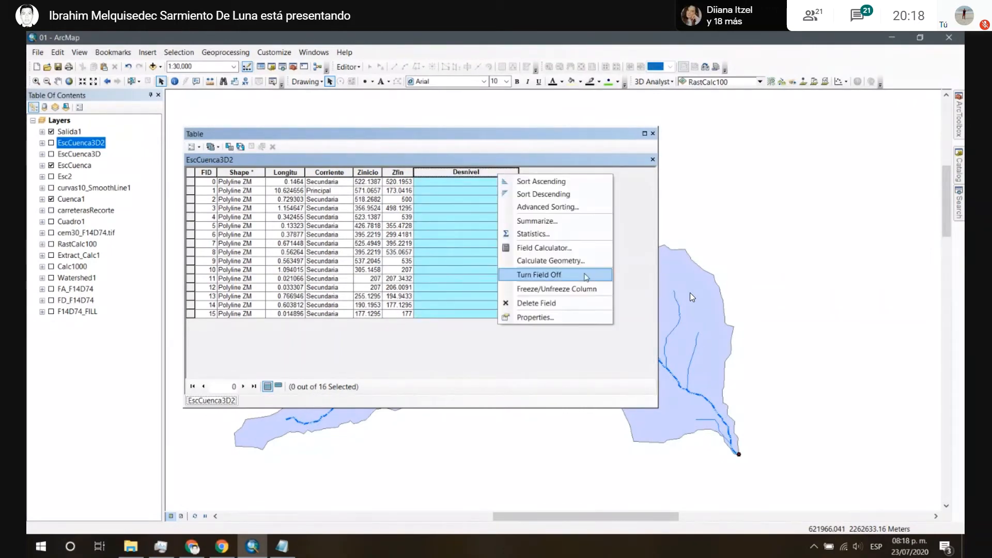
left_click(575, 250)
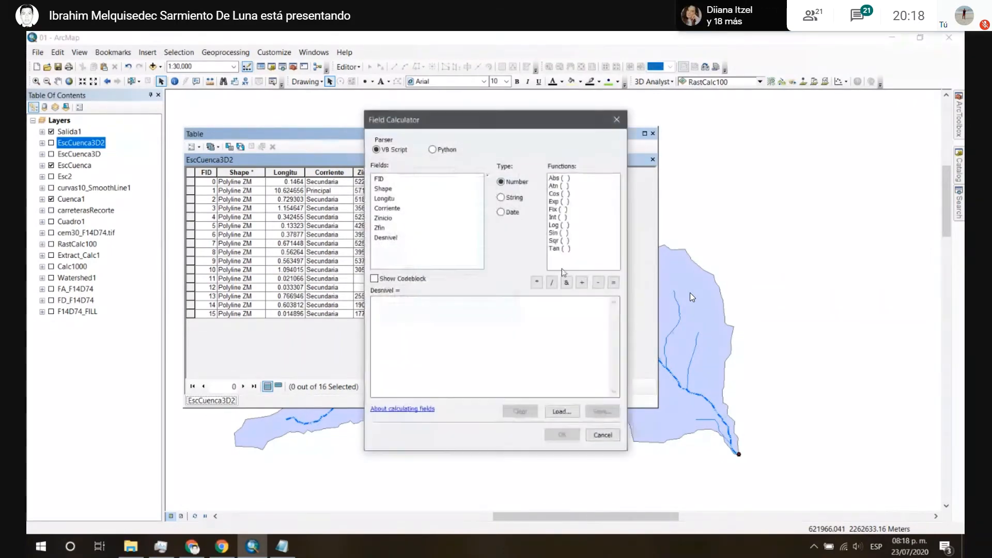
left_click_drag(443, 124, 560, 135)
left_click(517, 325)
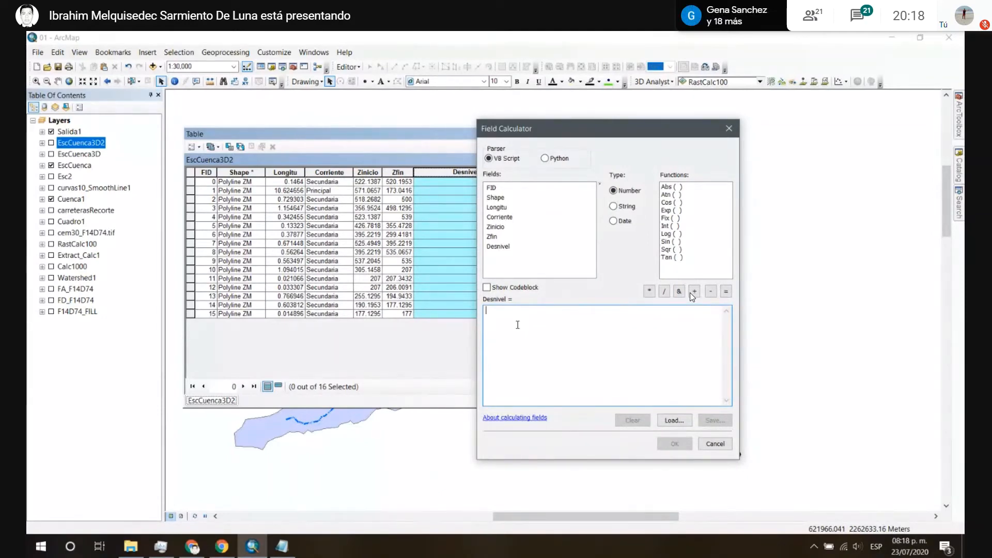
double_click(495, 227)
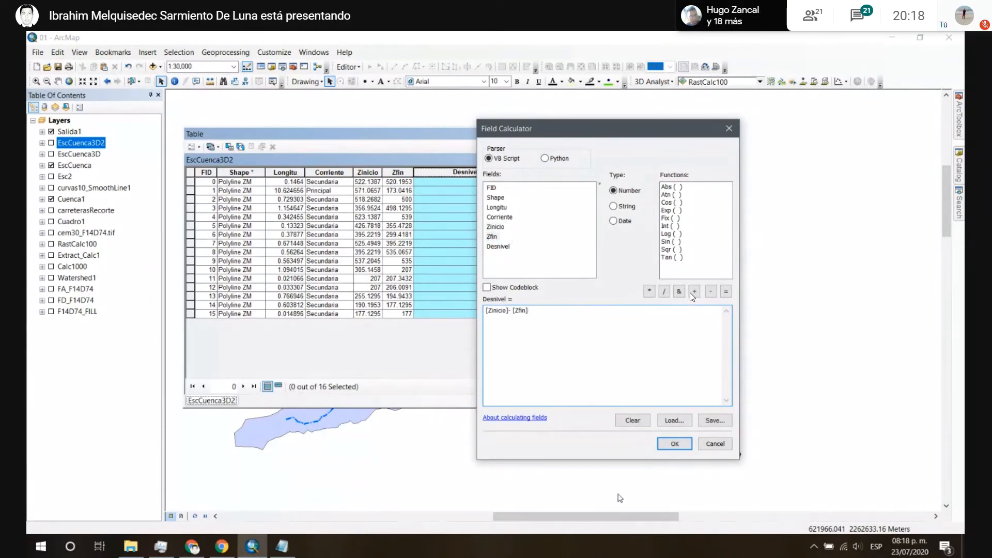
left_click(667, 444)
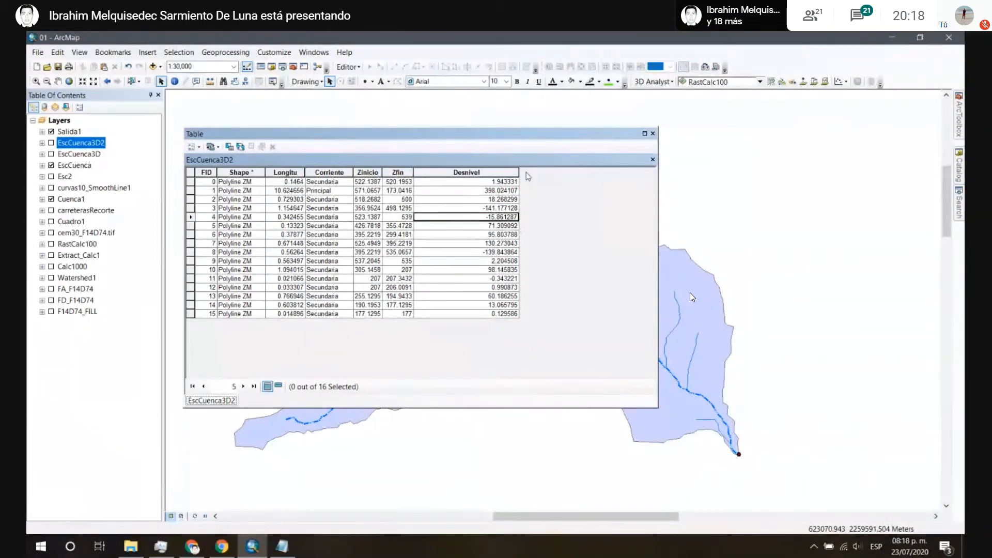
left_click_drag(518, 172, 471, 174)
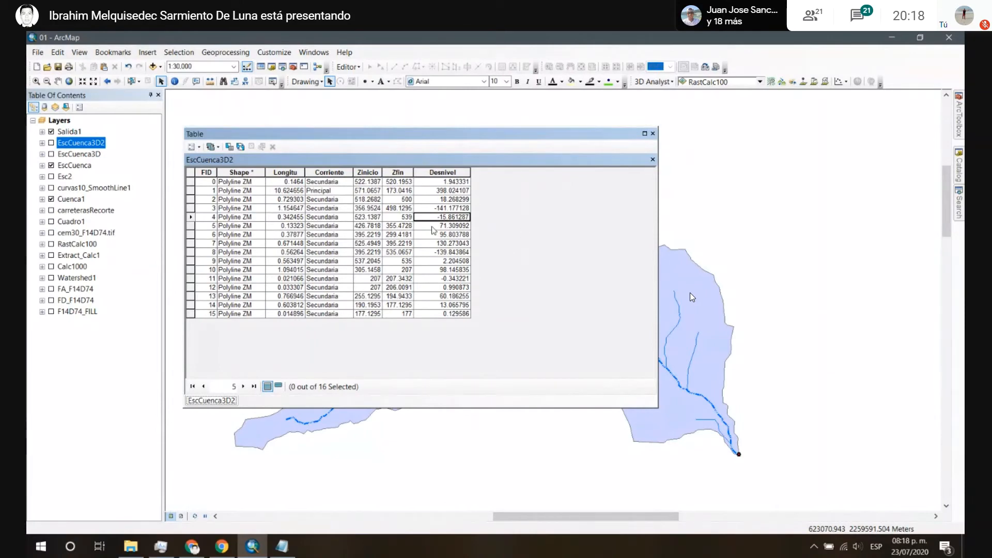
Step: Select the negative-Desnivel records FID 3 and FID 4 one after the other to locate their streams on the basin map
left_click(442, 209)
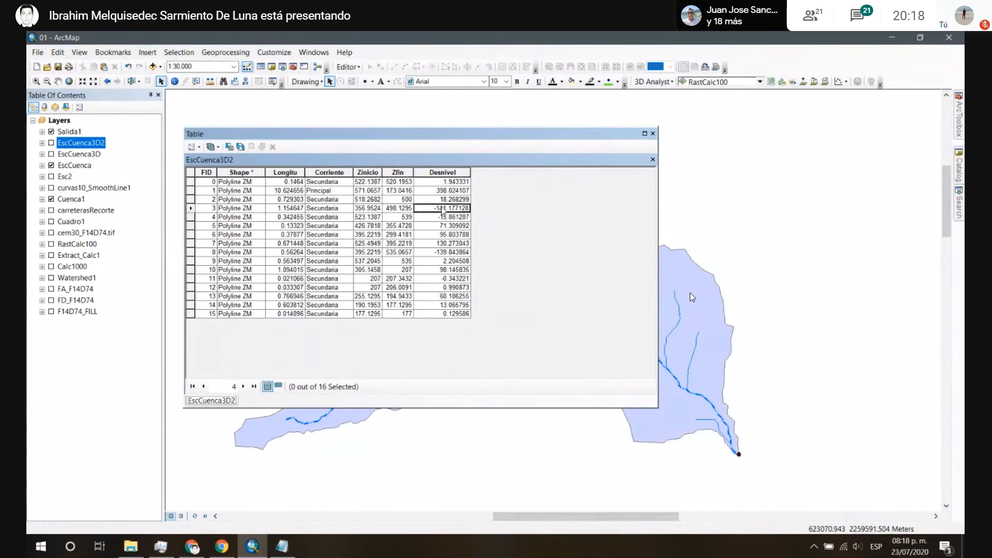
left_click(191, 209)
scroll(736, 372, "down", 3)
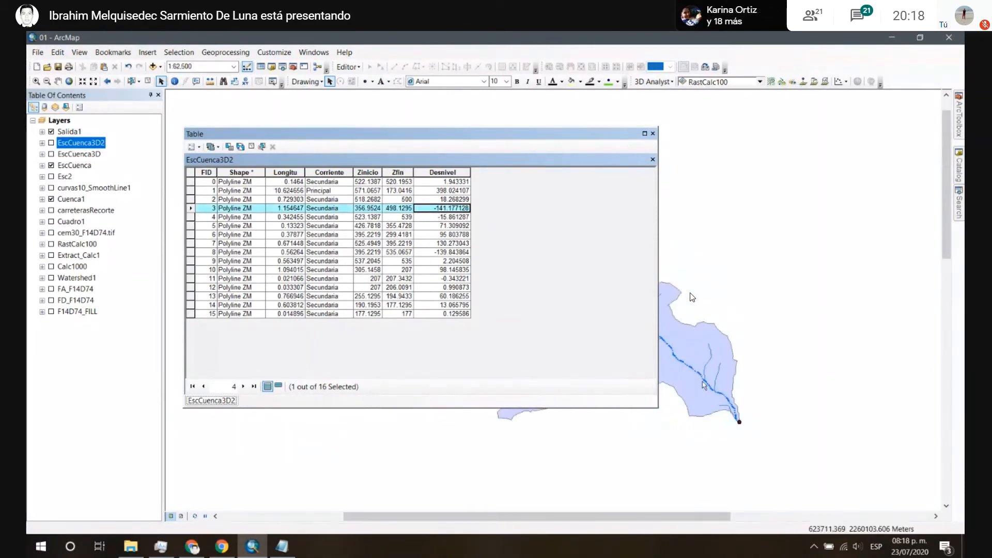
left_click_drag(714, 389, 848, 390)
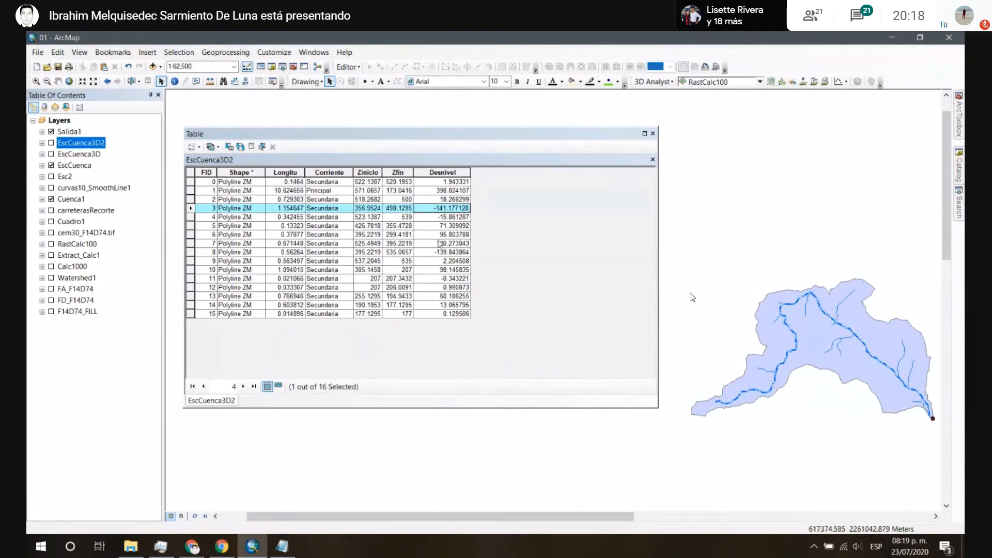
left_click(194, 217)
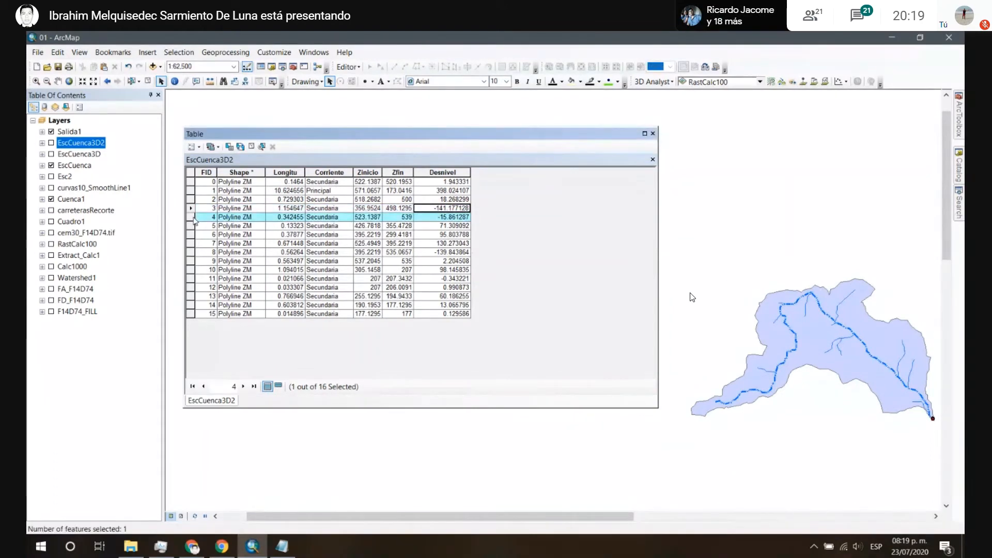
scroll(927, 419, "down", 1)
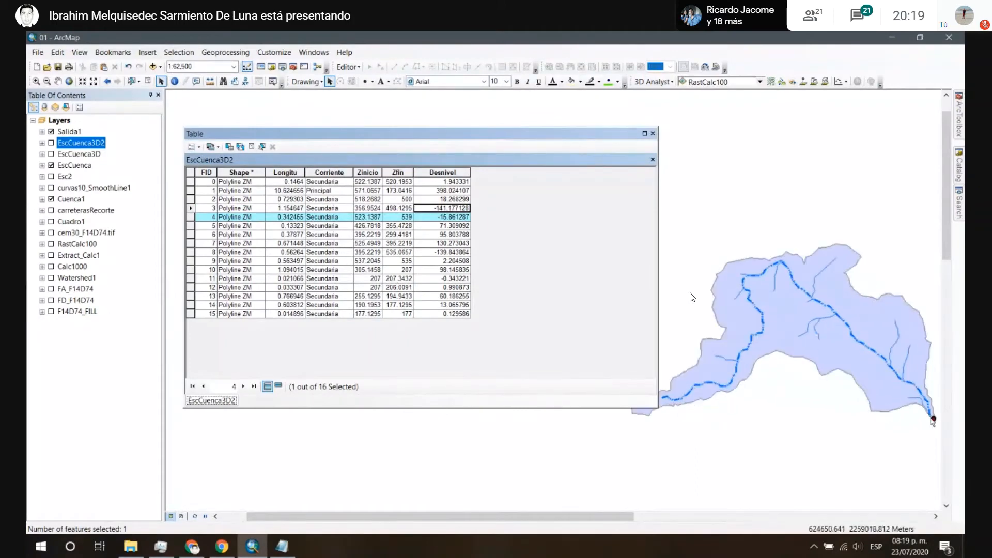
Step: Show the EscCuenca3D2 layer, examine its selected secondary stream on the map, and clear the selection
left_click(51, 143)
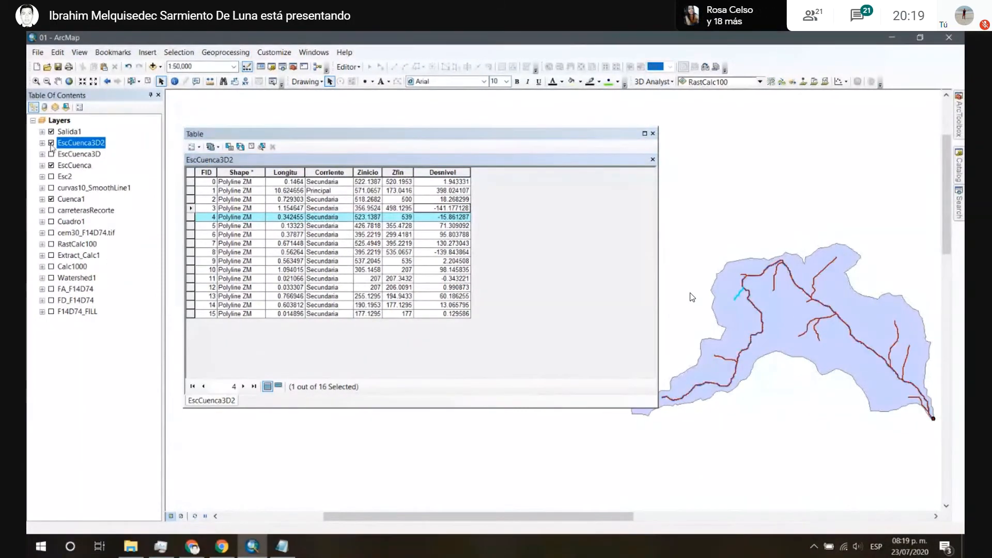
scroll(727, 292, "down", 4)
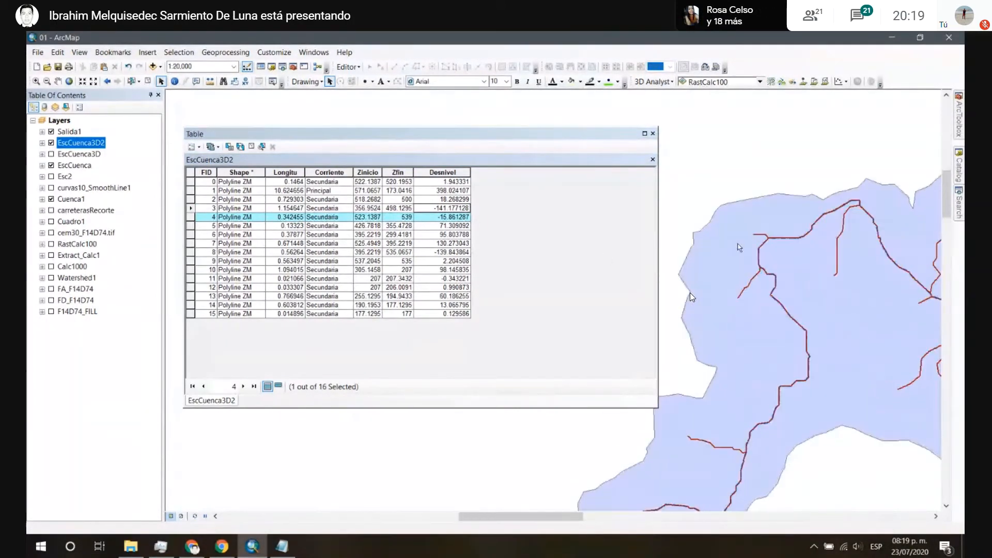
scroll(774, 289, "down", 3)
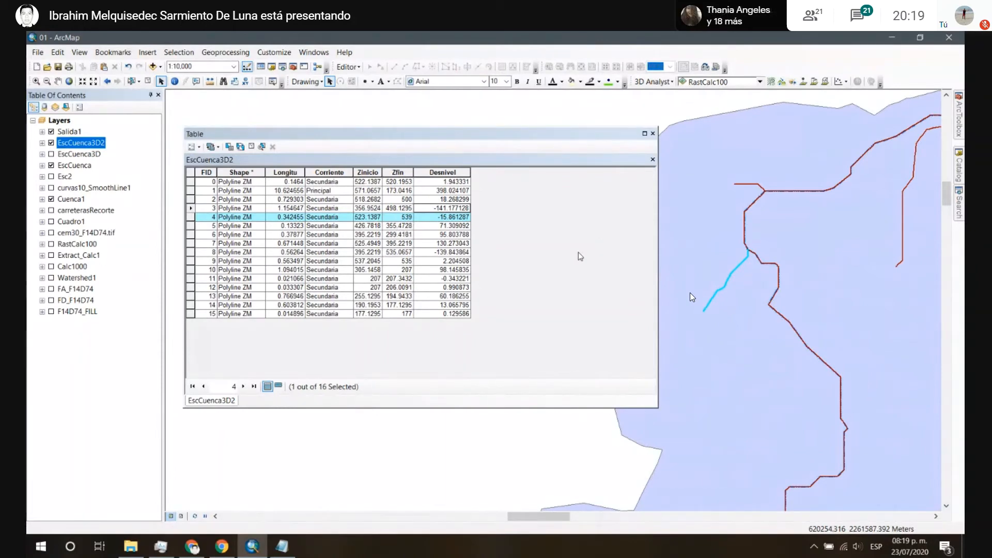
scroll(760, 208, "up", 2)
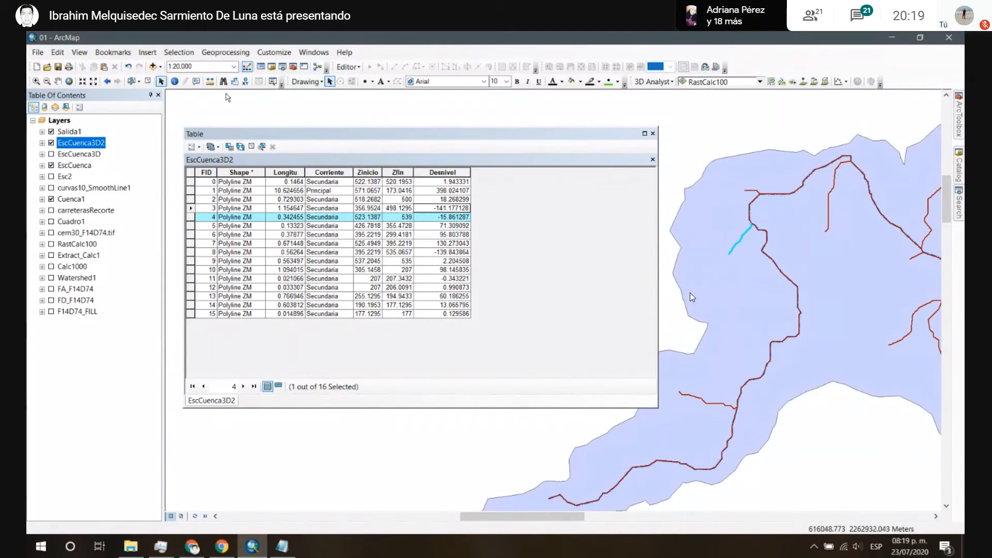
left_click(148, 81)
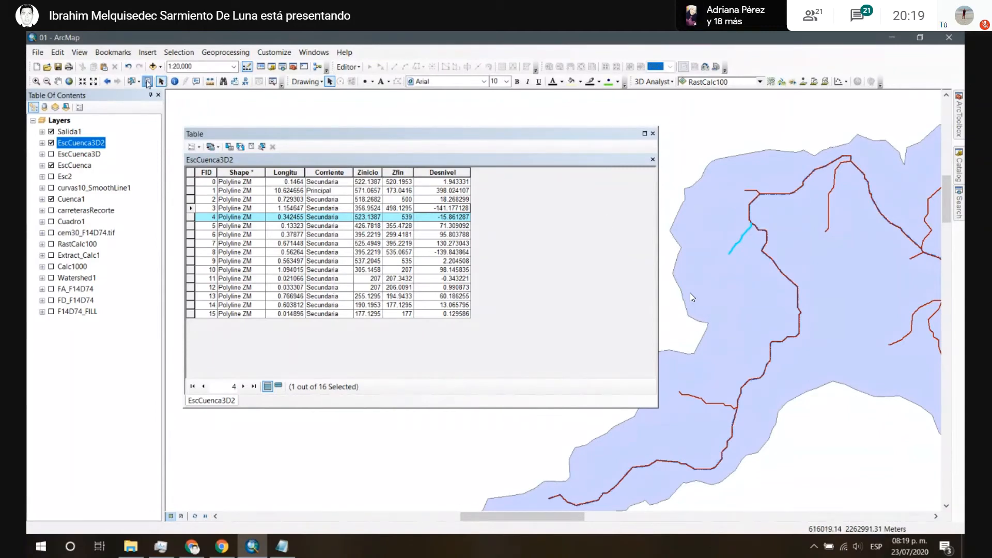
left_click(457, 172)
right_click(459, 172)
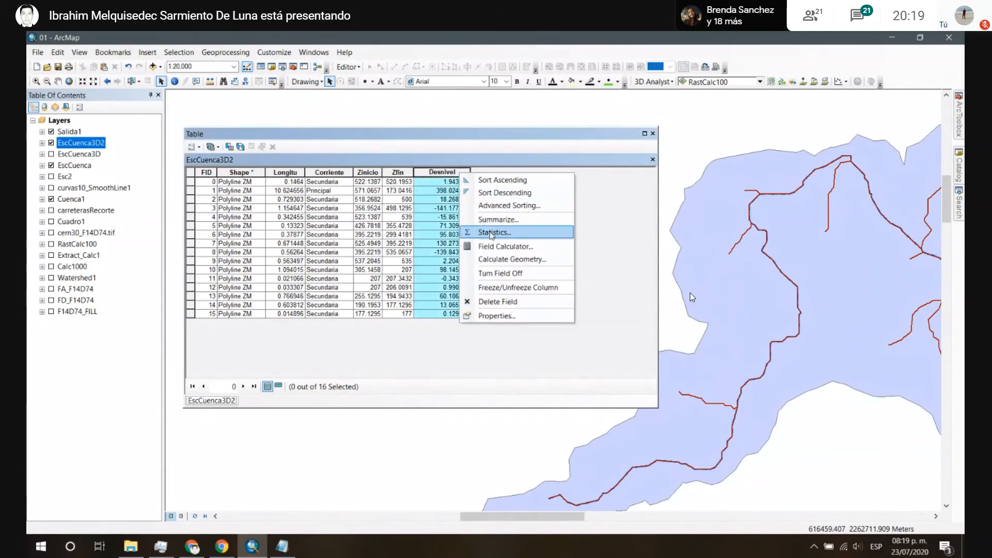
left_click(506, 260)
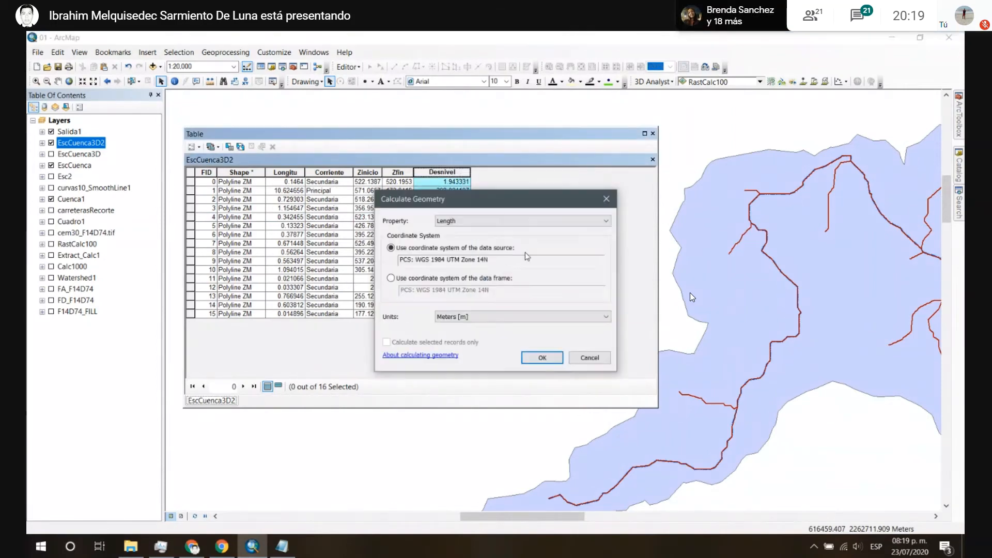
left_click(589, 358)
Step: Recalculate the Desnivel field with the Field Calculator expression Abs ( [Zinicio]- [Zfin] )
right_click(462, 172)
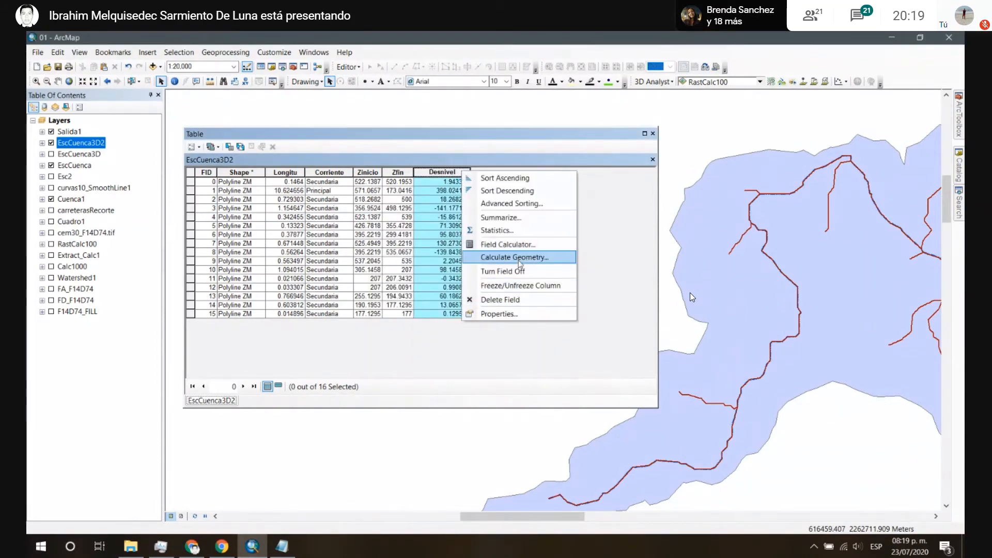
left_click(507, 244)
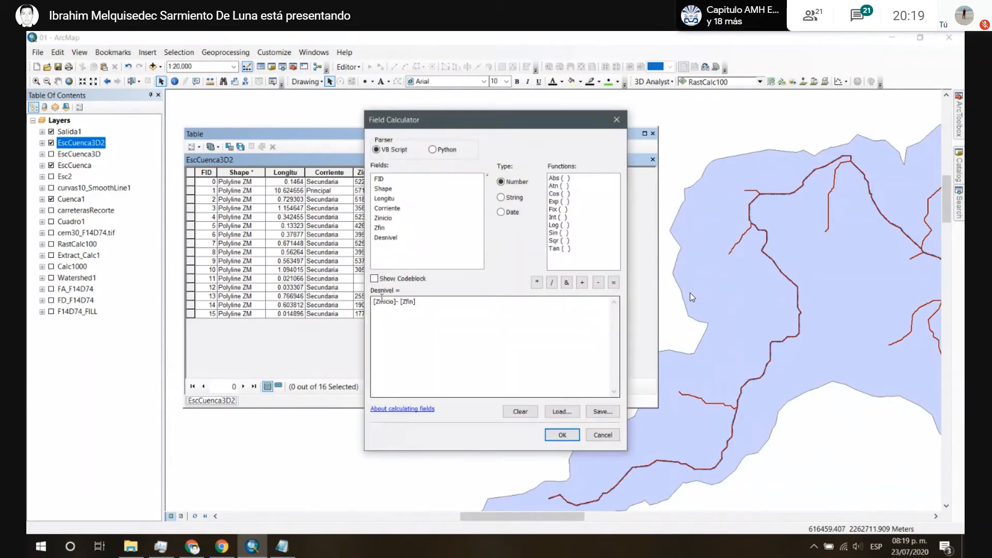
left_click(373, 303)
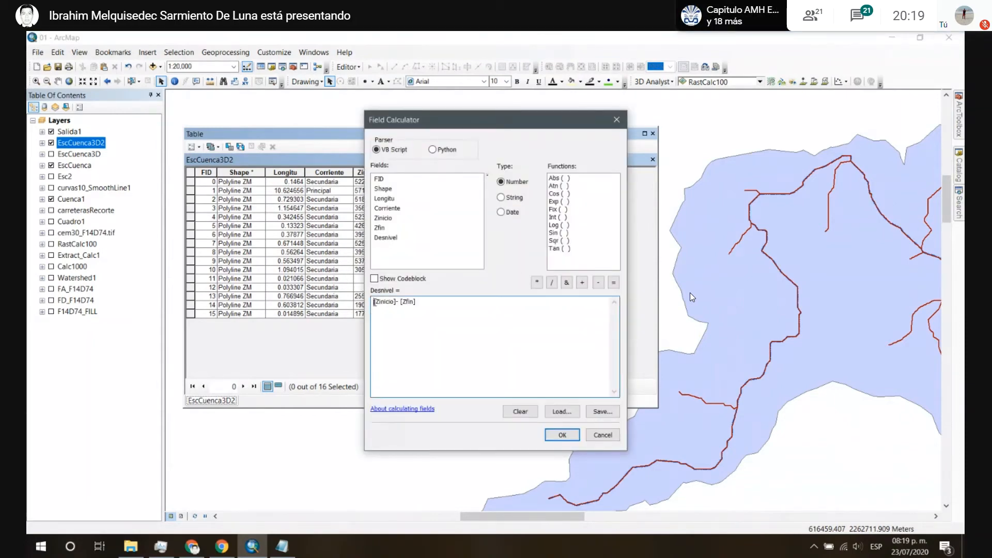
double_click(559, 178)
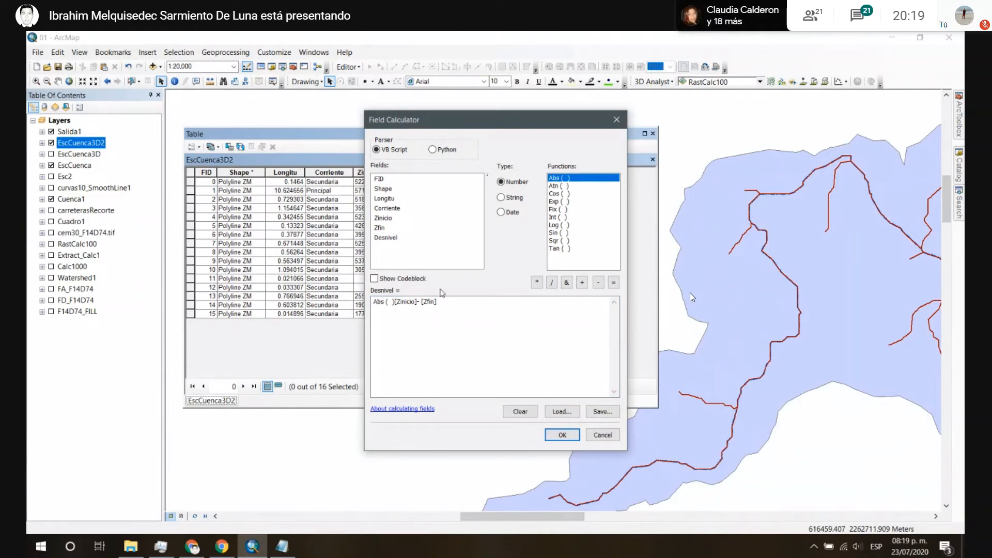
left_click_drag(394, 304, 440, 309)
key("ctrl+c")
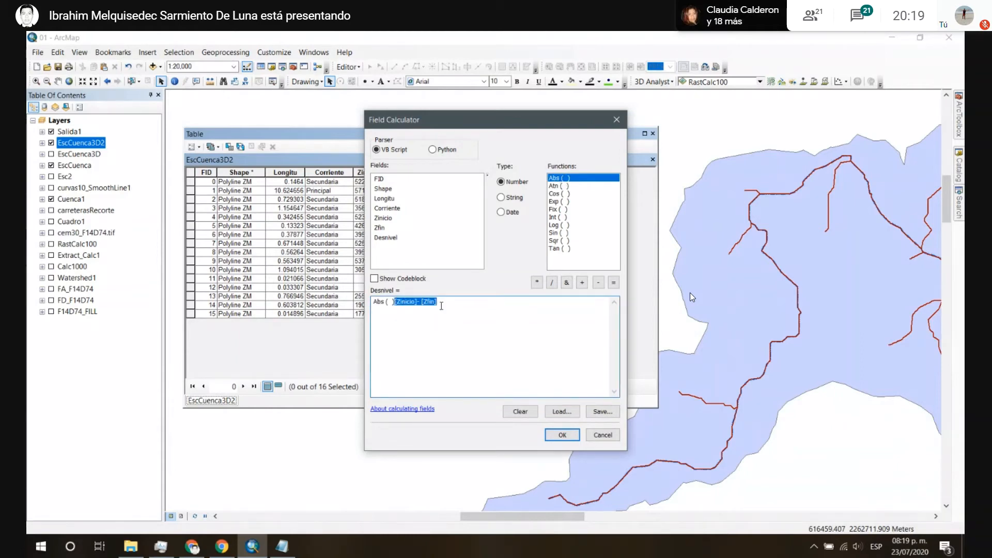
left_click(393, 302)
key("ctrl+v")
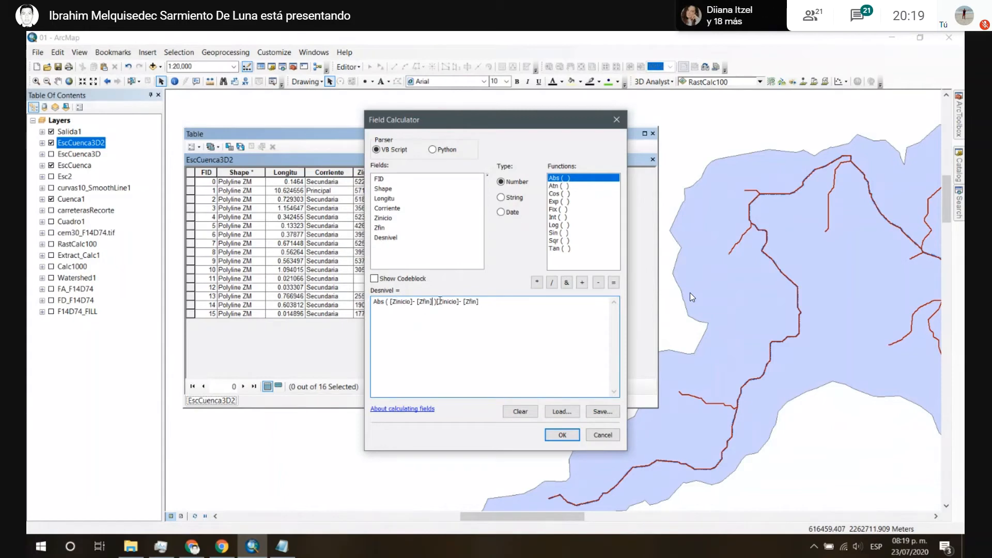
left_click_drag(492, 302, 439, 304)
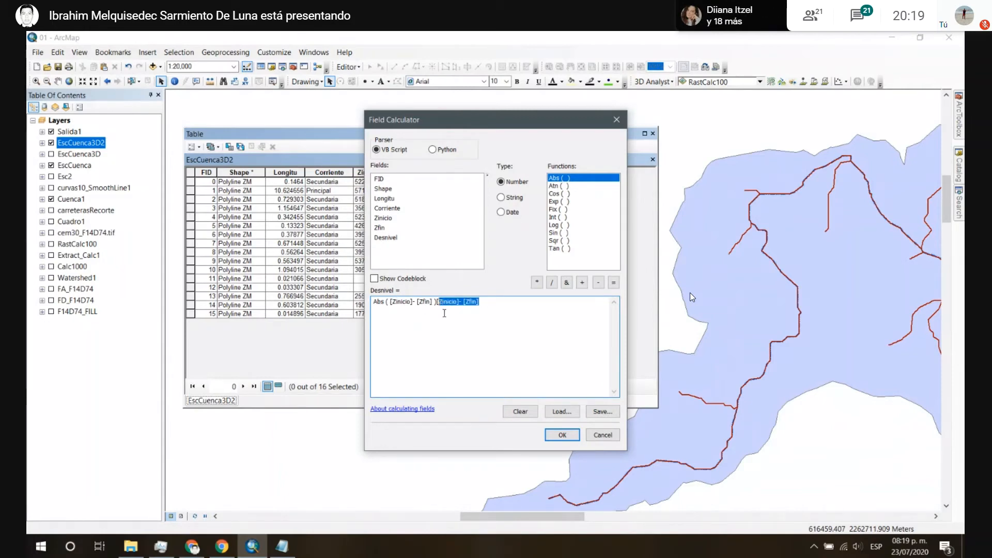
key("BackSpace")
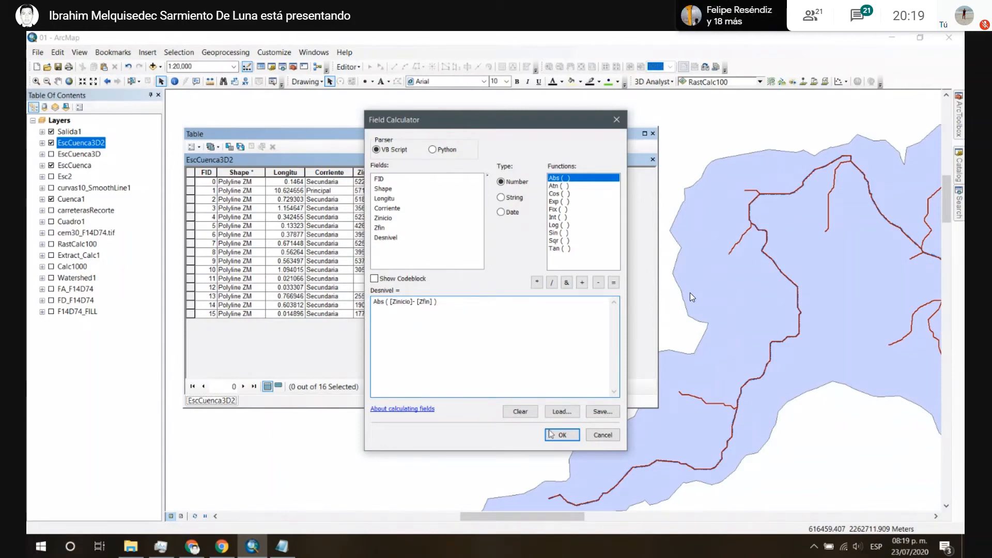
left_click(558, 437)
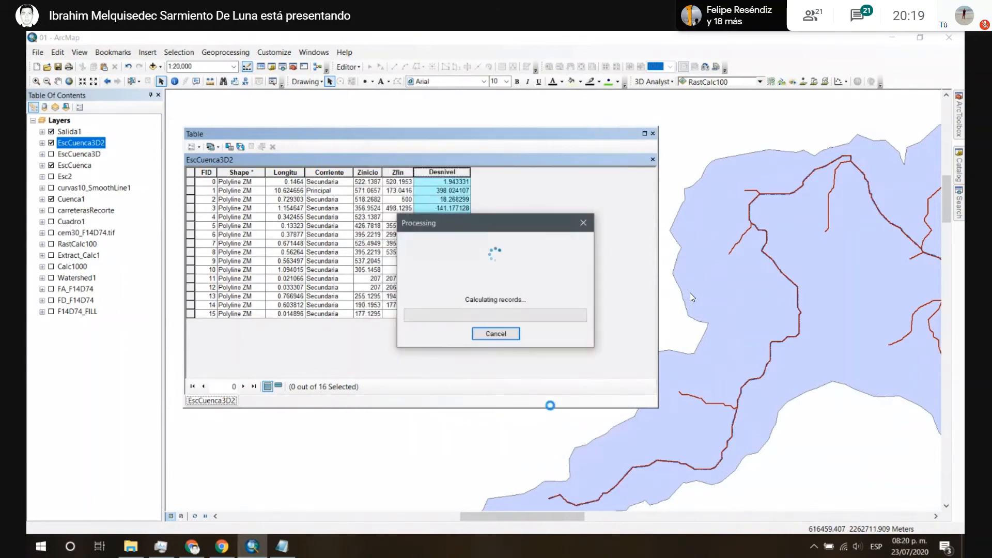
Step: Select the Principal stream record in the EscCuenca3D2 table and narrow the table window to view that stream across the basin
left_click(455, 200)
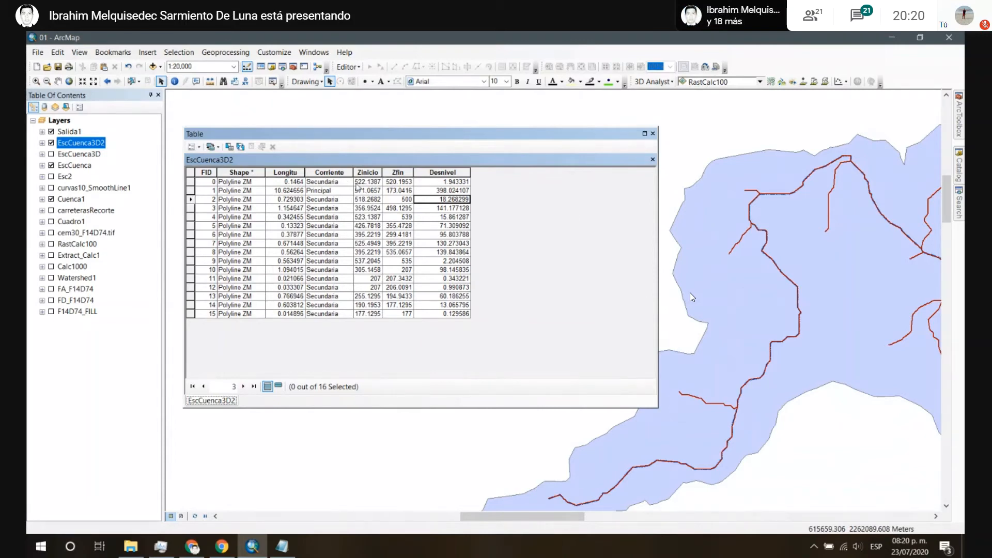
left_click(196, 192)
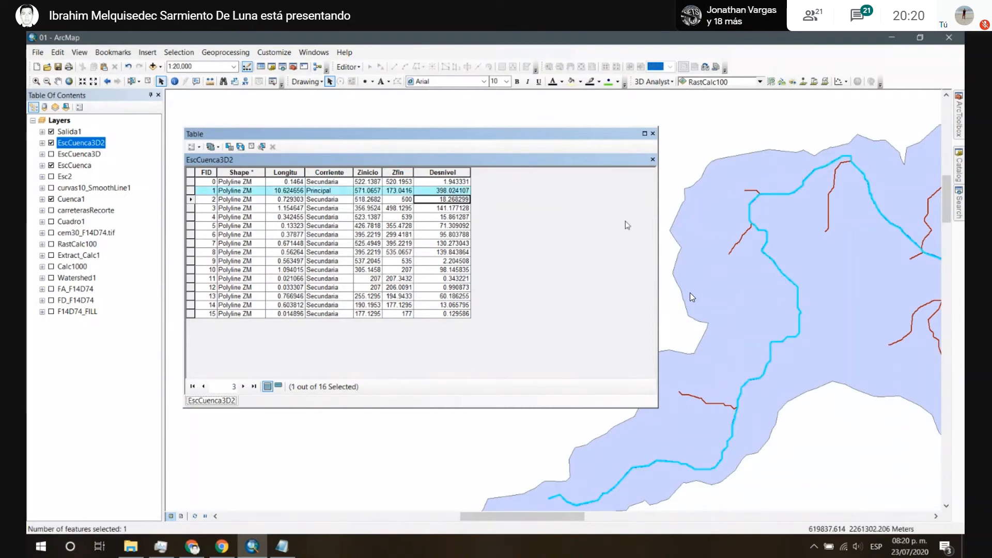
left_click_drag(658, 211, 480, 211)
scroll(642, 222, "up", 4)
scroll(642, 221, "up", 1)
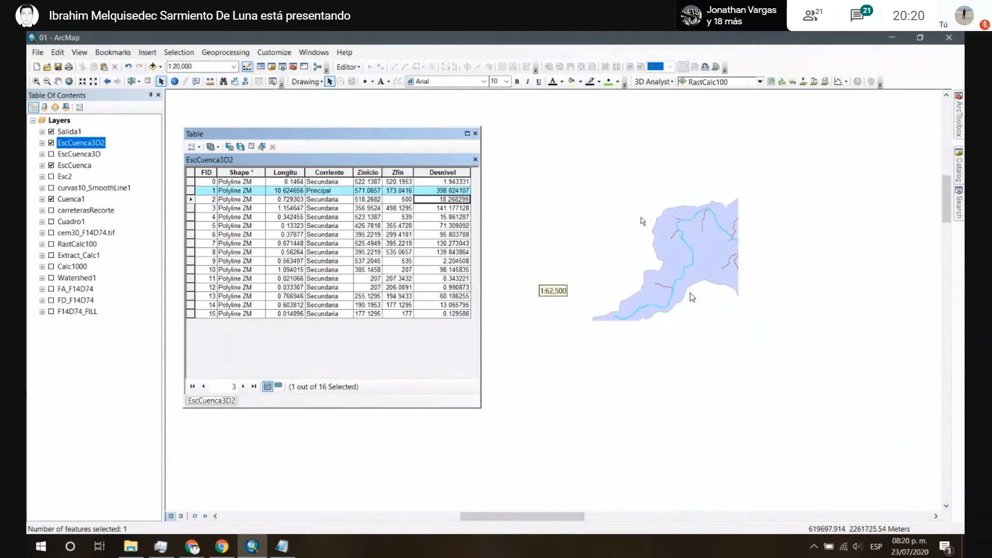
left_click_drag(777, 188, 740, 197)
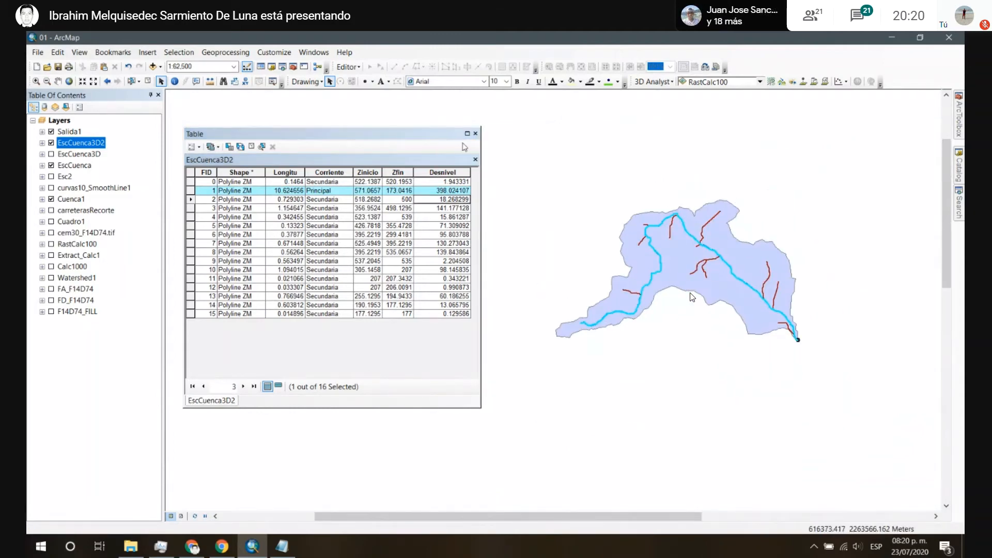
Step: Close the attribute table and clear the feature selection, with the whole basin centred on the map
left_click(475, 133)
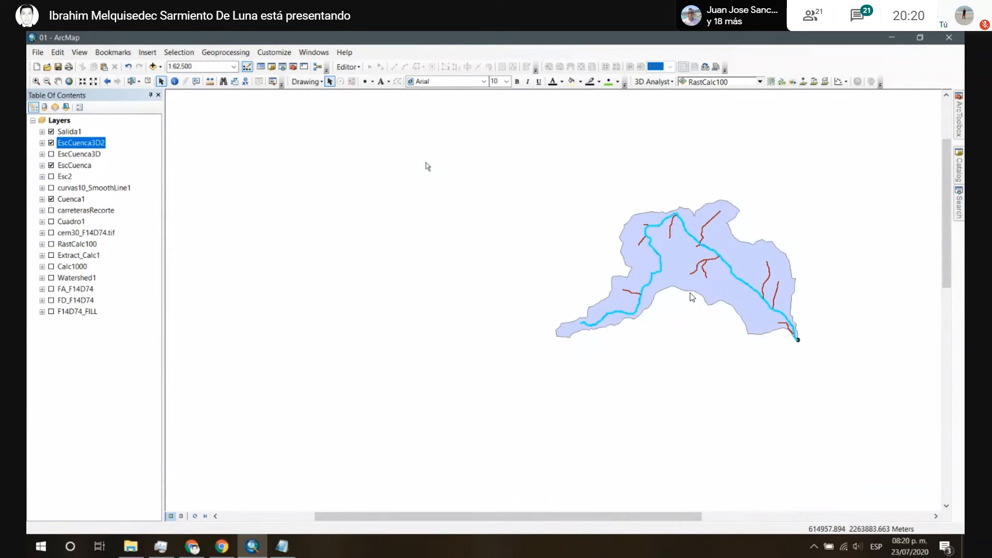
left_click(148, 82)
left_click_drag(791, 203, 591, 240)
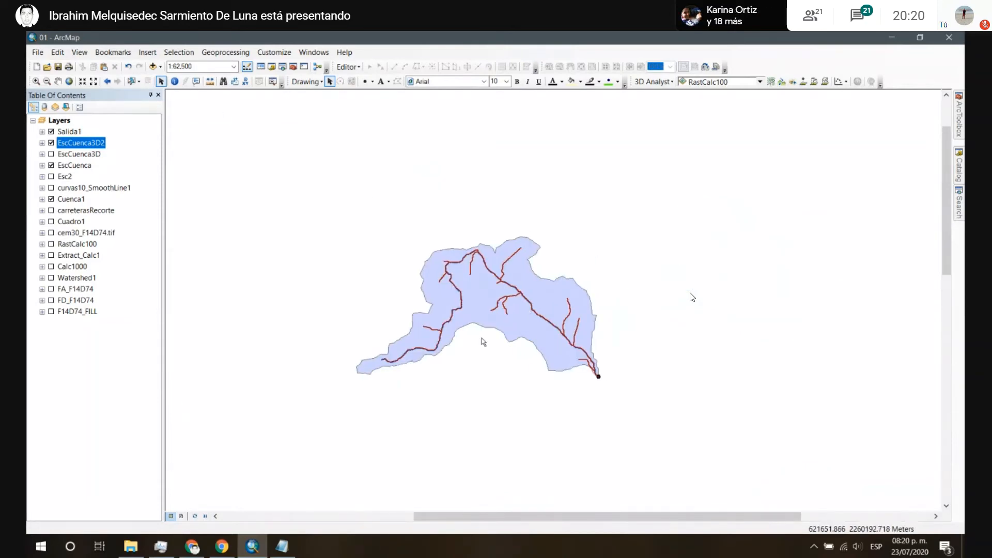
scroll(484, 331, "down", 3)
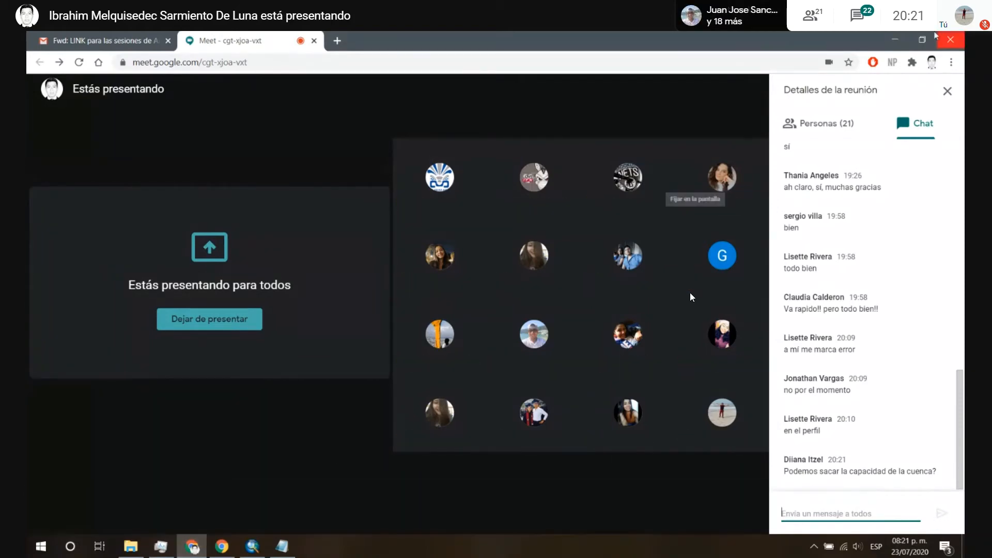
Step: Switch from the Google Meet chat back to ArcMap and display the geoprocessing toolboxes
left_click(901, 37)
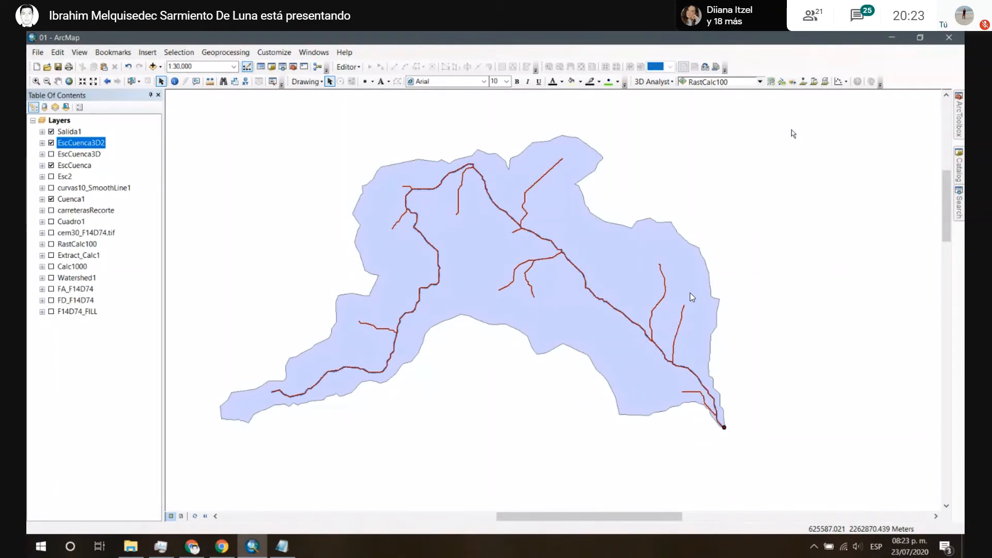
mouse_move(959, 106)
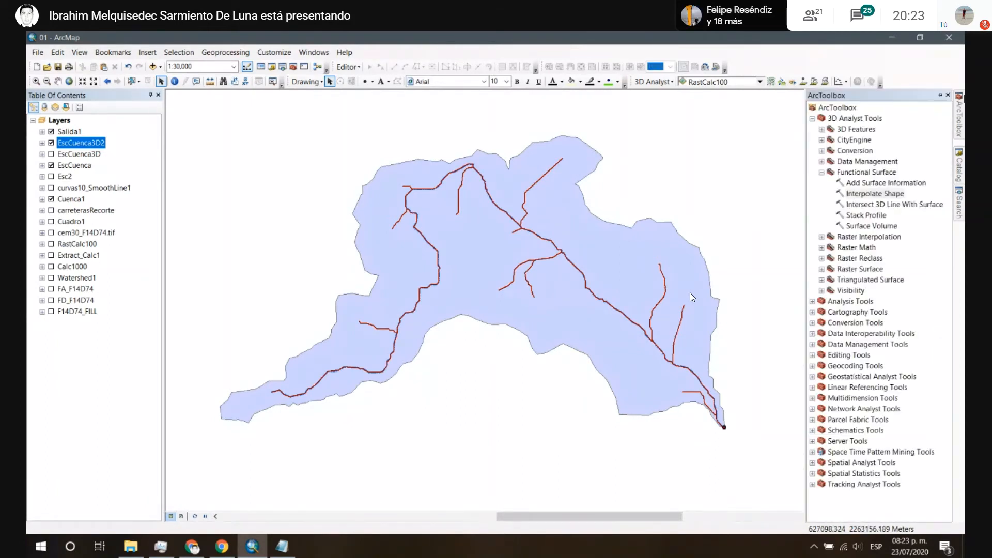
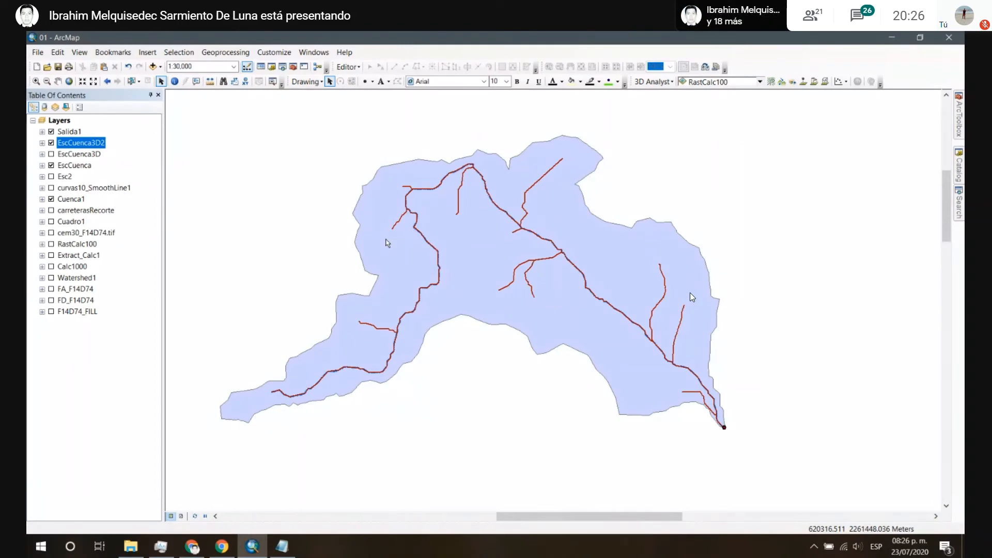
Step: Collapse the folder connections in the Catalog and connect to the "Acervo de información geográfica" GIS server
left_click(959, 166)
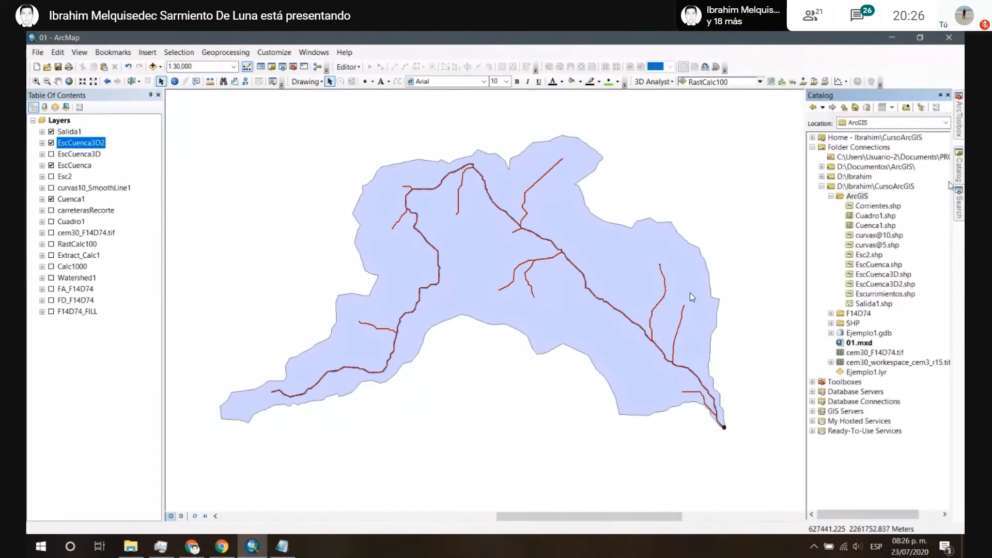
left_click(822, 187)
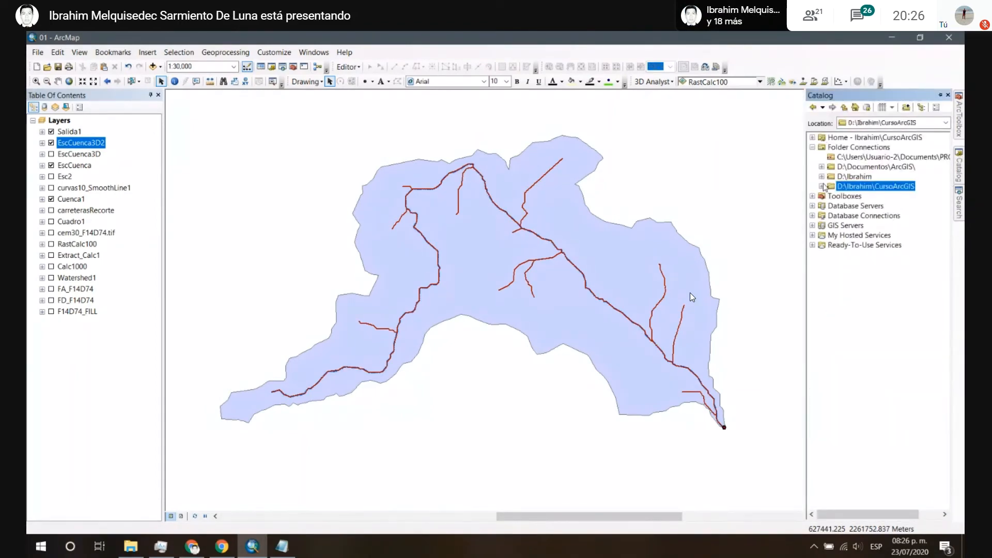
left_click(812, 147)
left_click(813, 187)
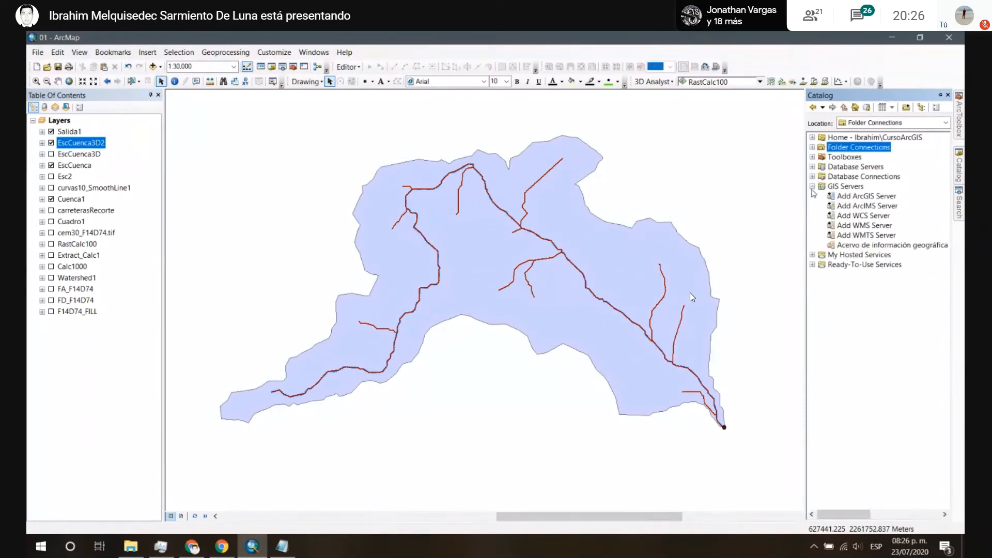
left_click(858, 245)
right_click(847, 246)
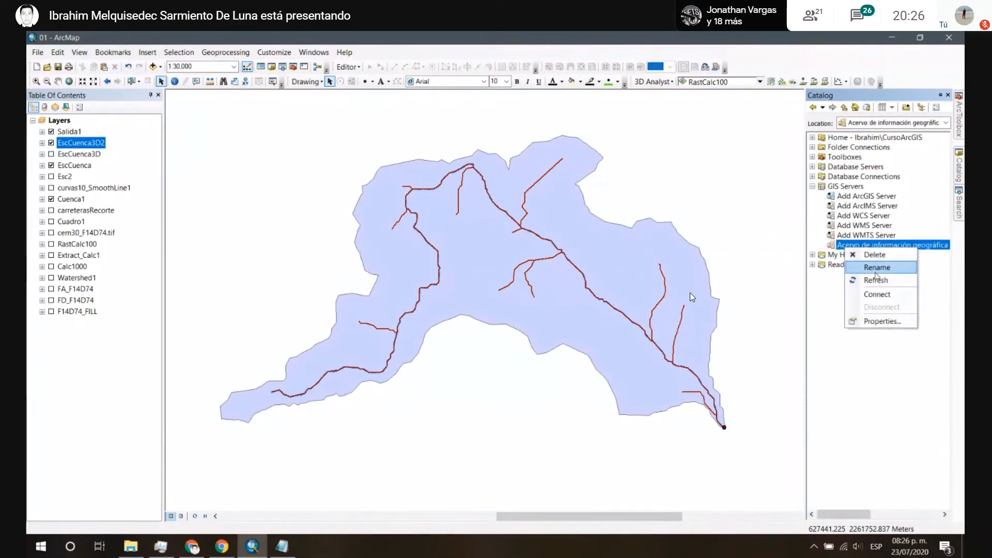
left_click(879, 294)
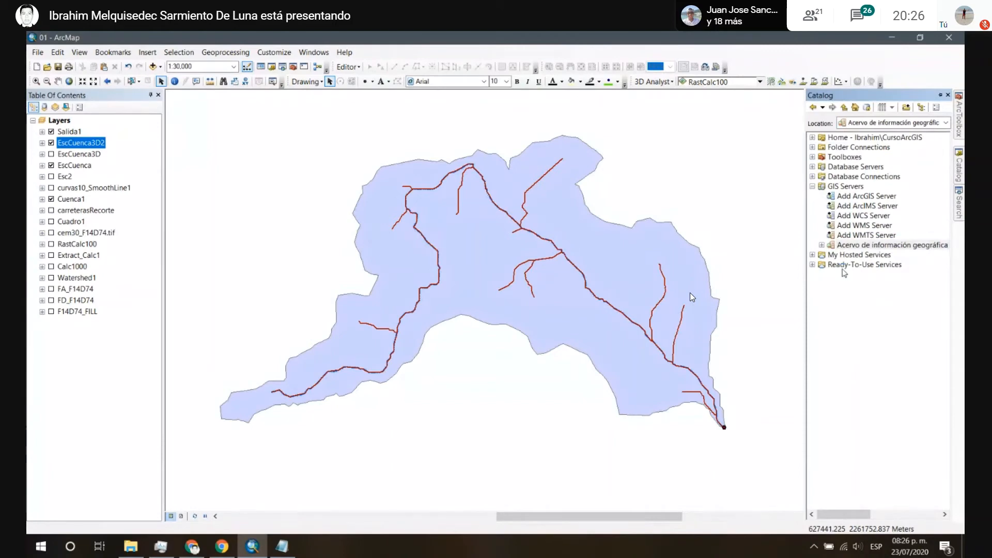
Step: Expand the connected server down to the Recursos naturales group so its layer names can be read
double_click(830, 246)
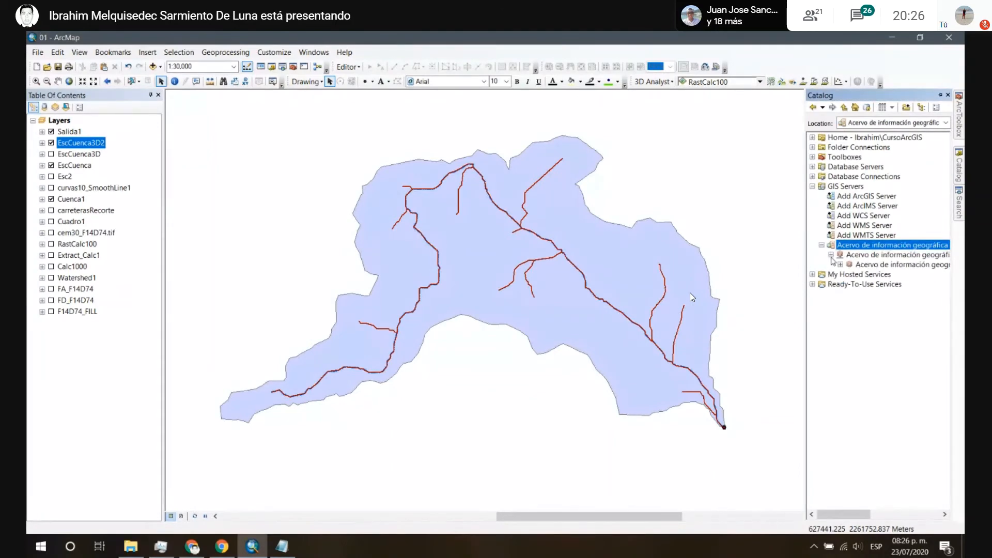
left_click(840, 264)
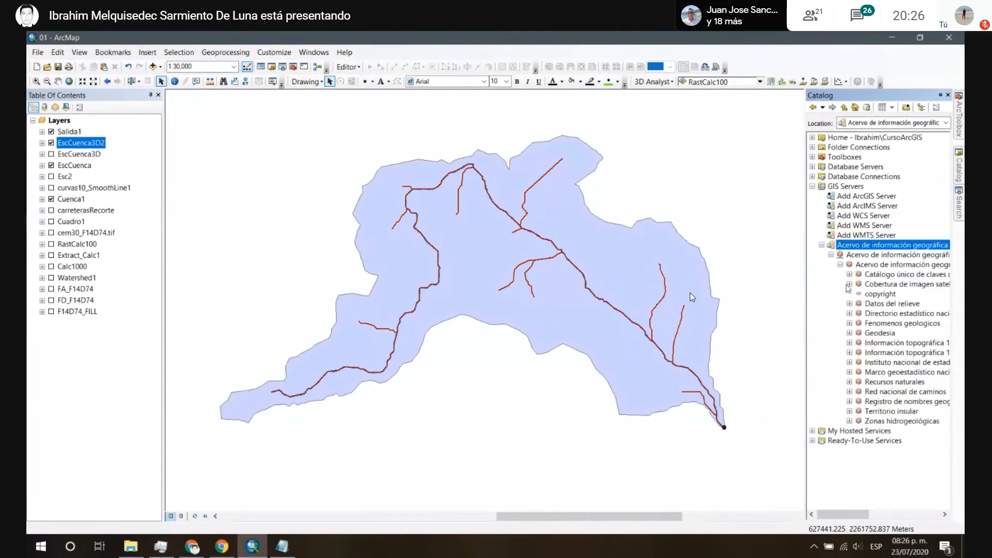
left_click(850, 383)
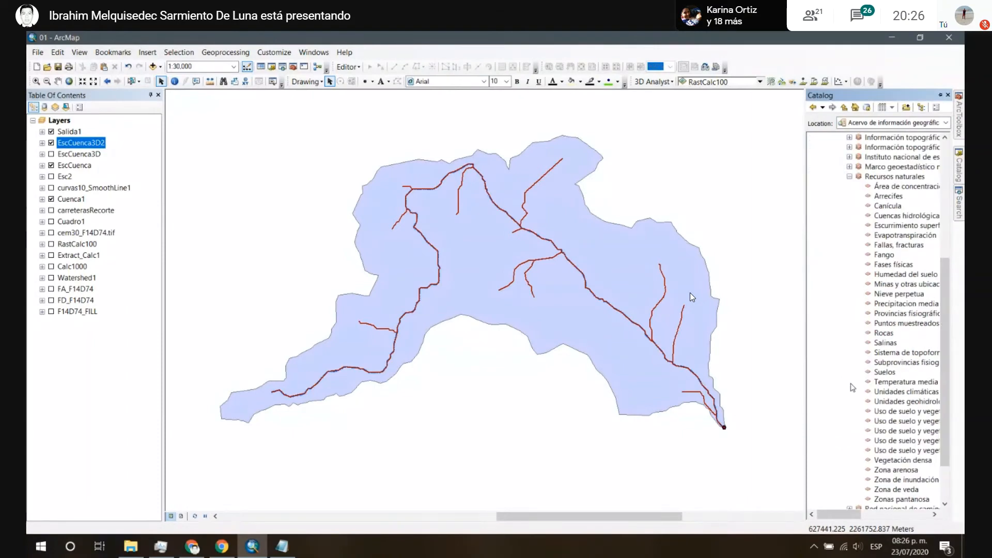
left_click_drag(855, 517, 868, 515)
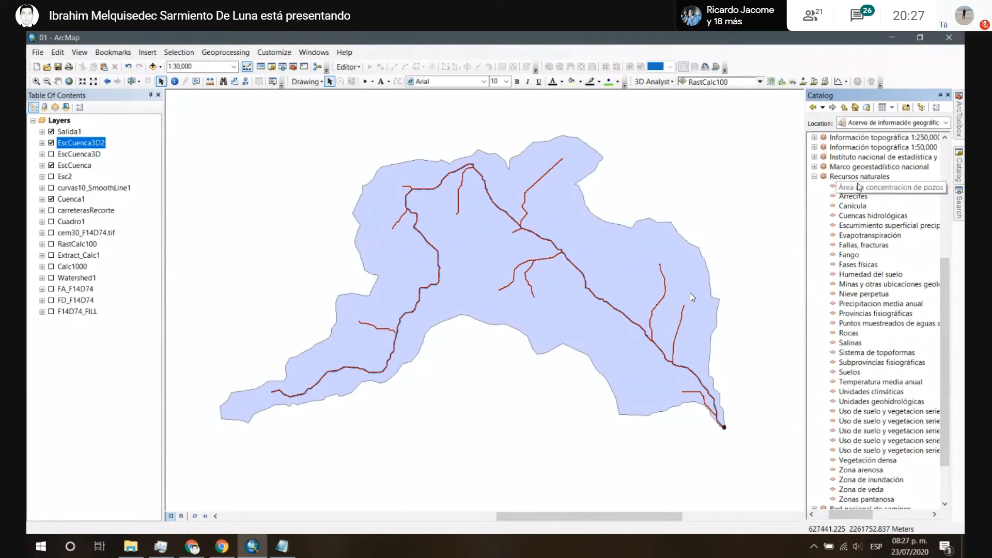
Step: Widen the Catalog, bring its tree back into full view and expand the Recursos naturales group again
scroll(858, 196, "down", 2)
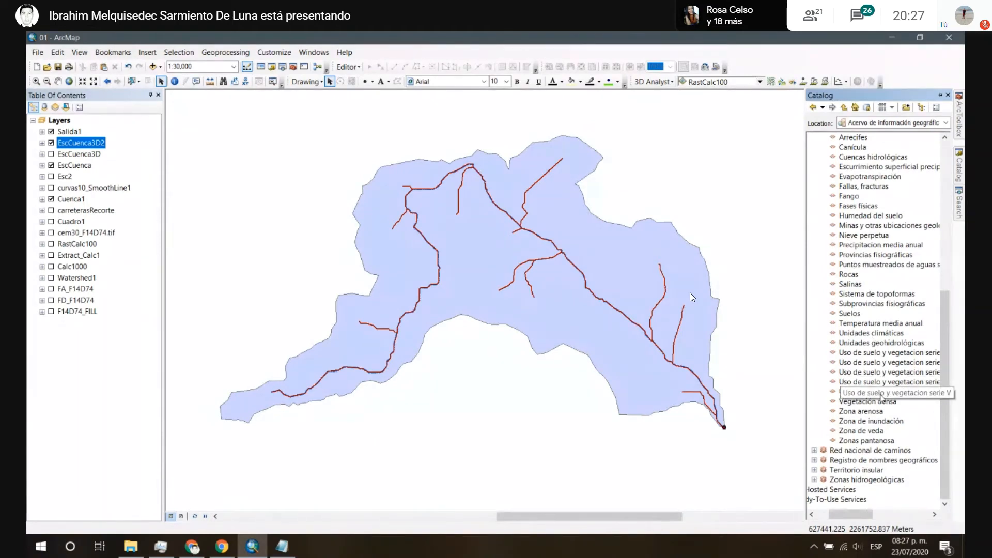
scroll(881, 373, "up", 6)
left_click(816, 282)
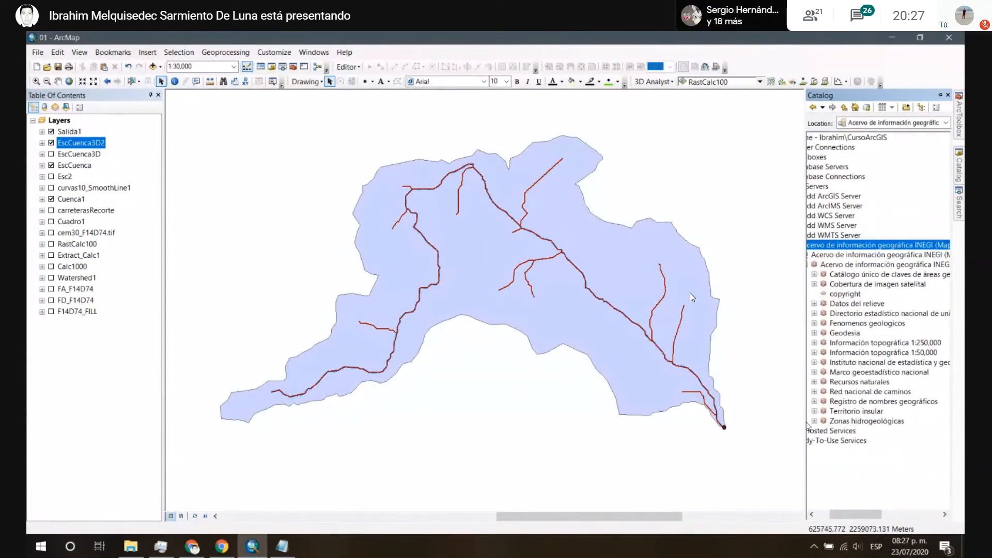
left_click_drag(808, 425, 753, 425)
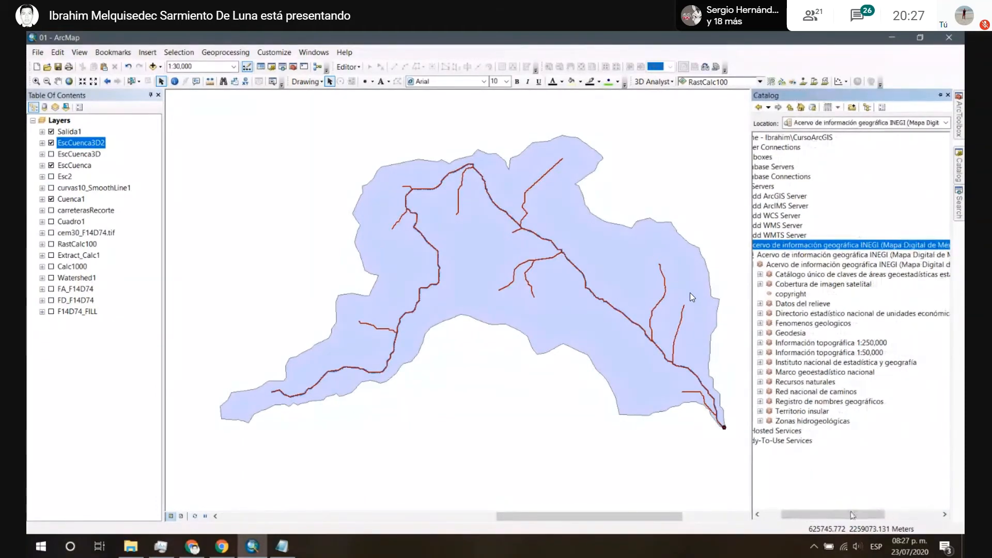
left_click_drag(853, 515, 834, 515)
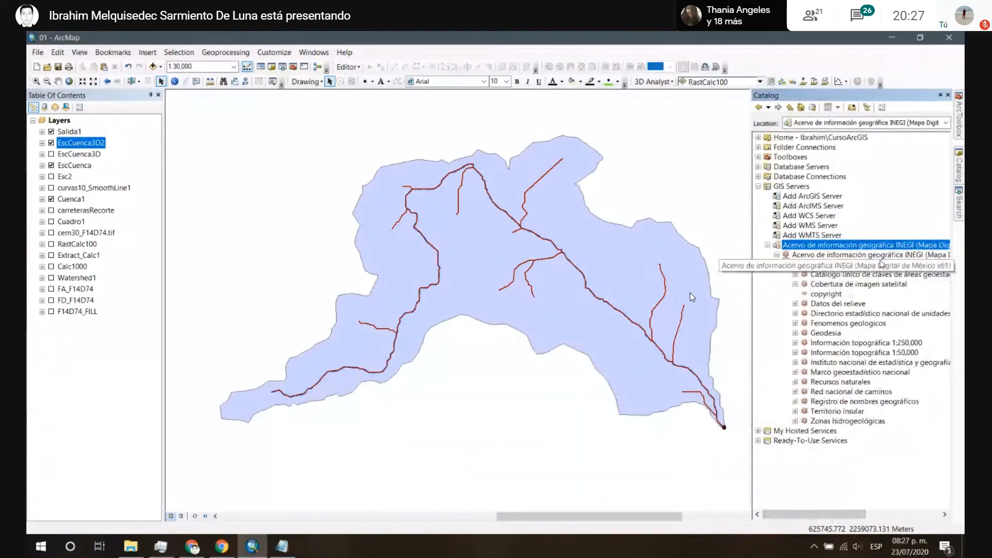
left_click(796, 382)
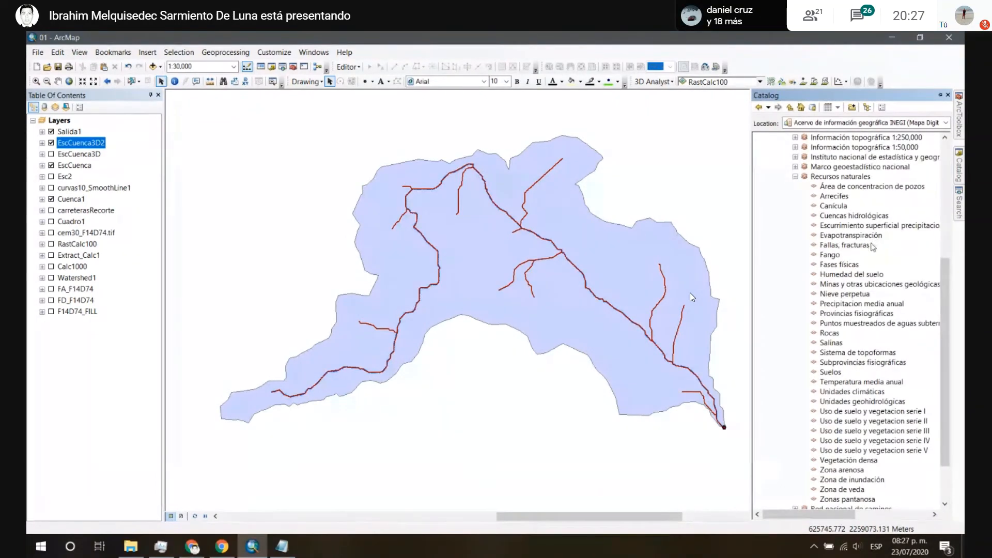
Step: Add the "Escurrimiento superficial precipitacion media anual" layer from Recursos naturales to the map and show the basin's surroundings
left_click(890, 230)
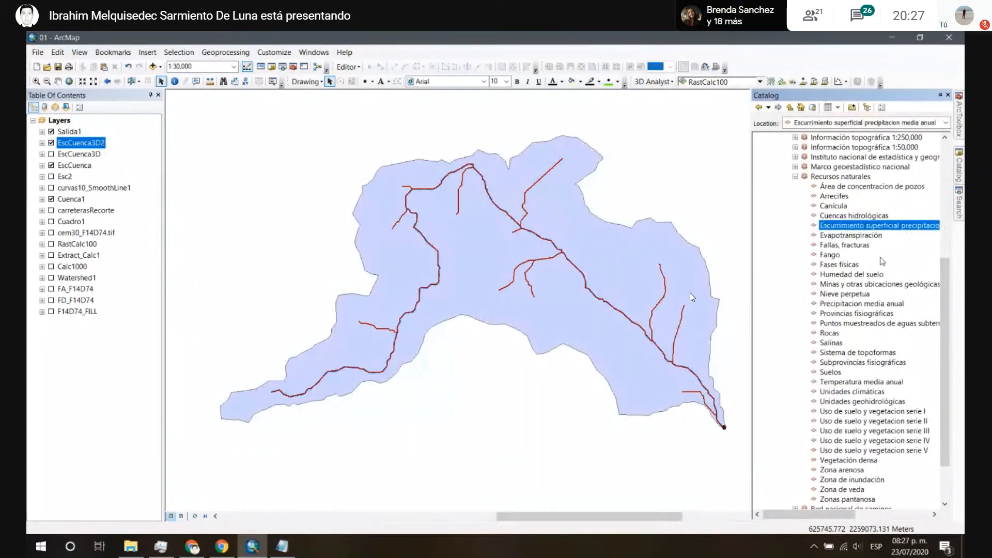
left_click(871, 403)
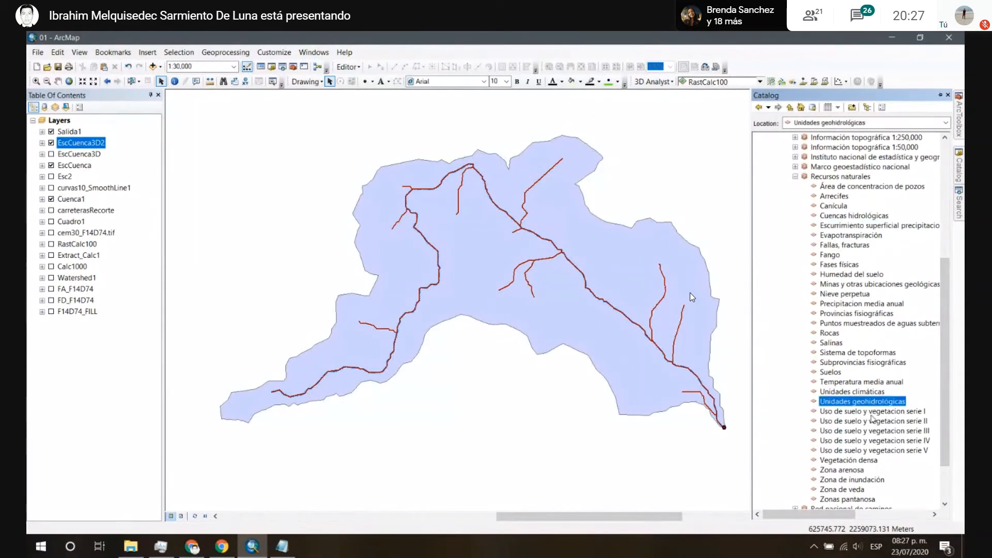
left_click(869, 412)
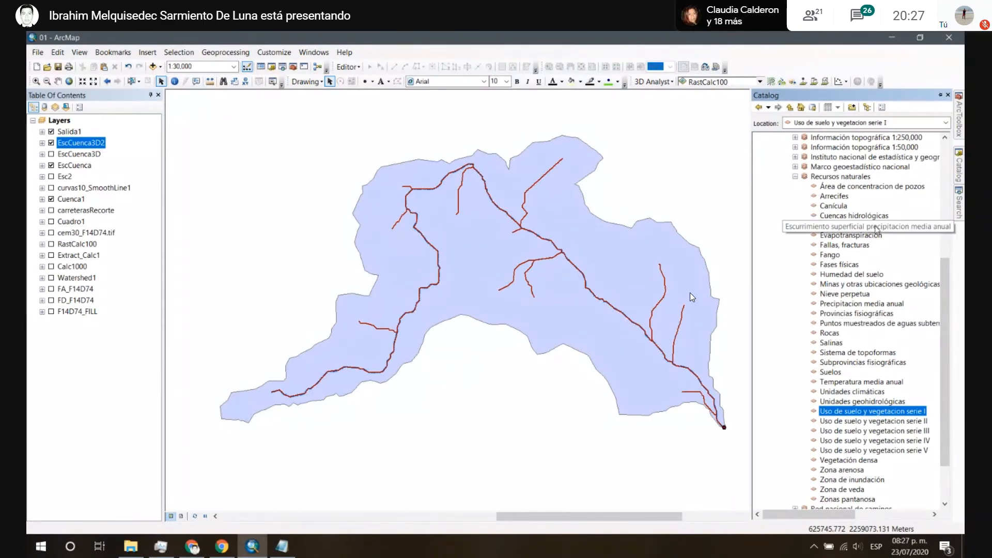
left_click(851, 227)
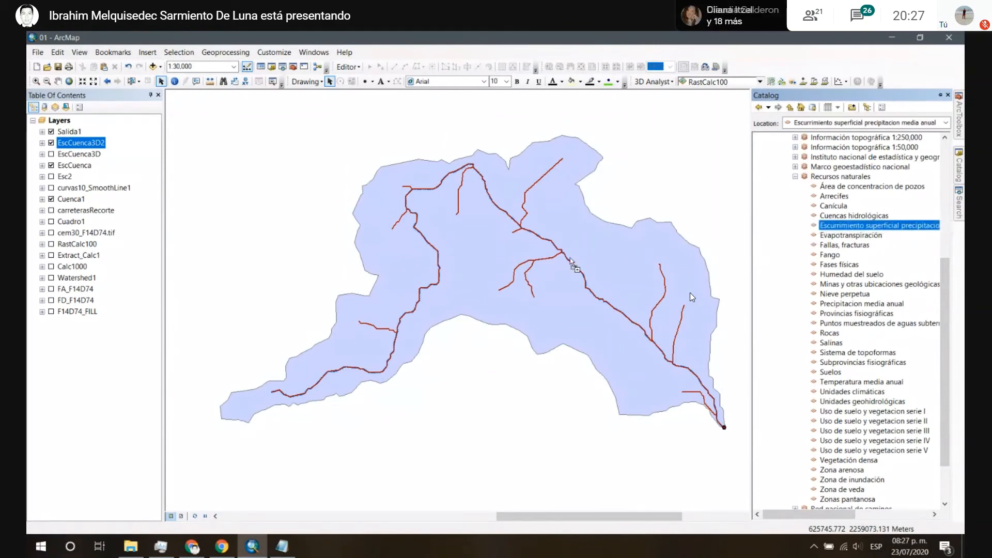
left_click_drag(851, 227, 488, 269)
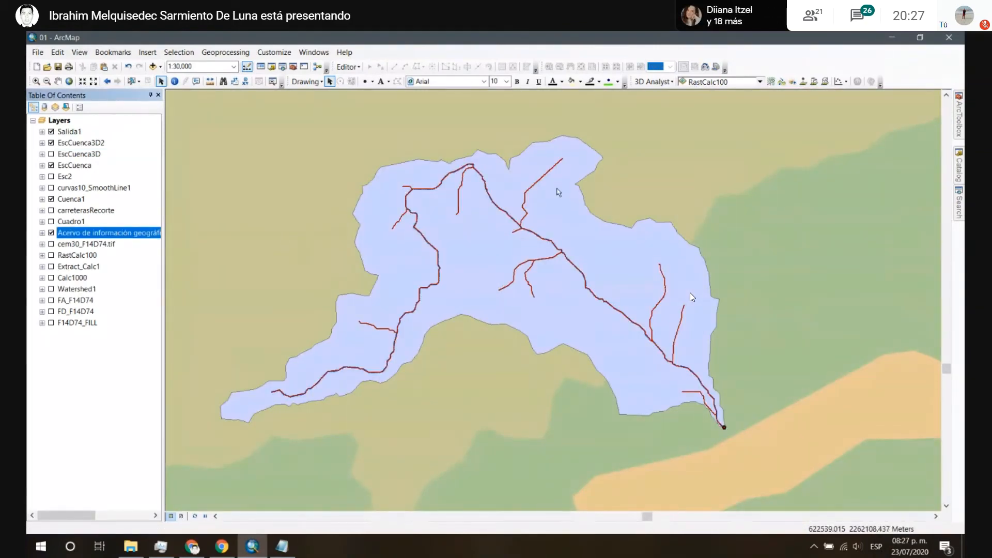
scroll(549, 261, "down", 2)
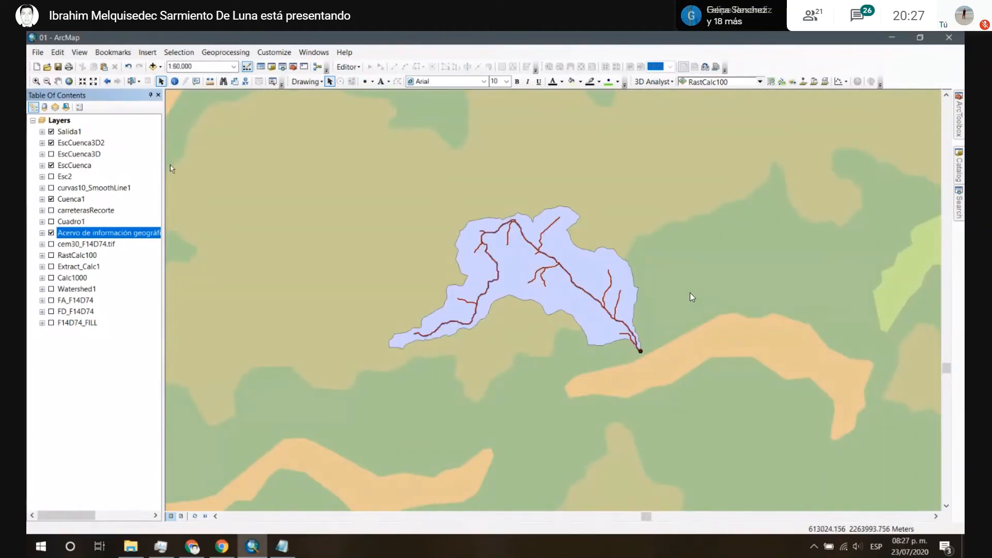
Step: Examine the runoff layer's style legend in its properties against the colours around the basin, and close the properties
left_click(42, 232)
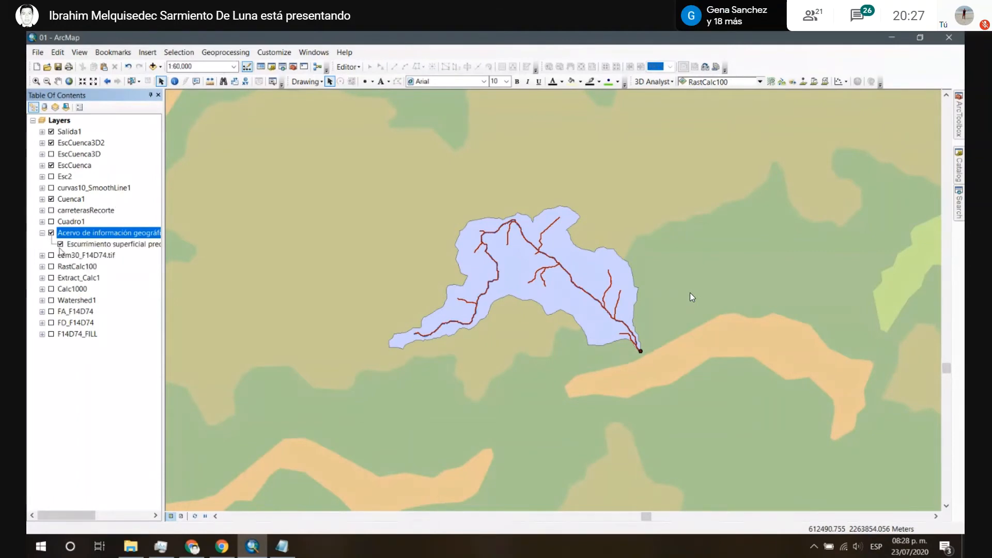
left_click(59, 253)
left_click(117, 246)
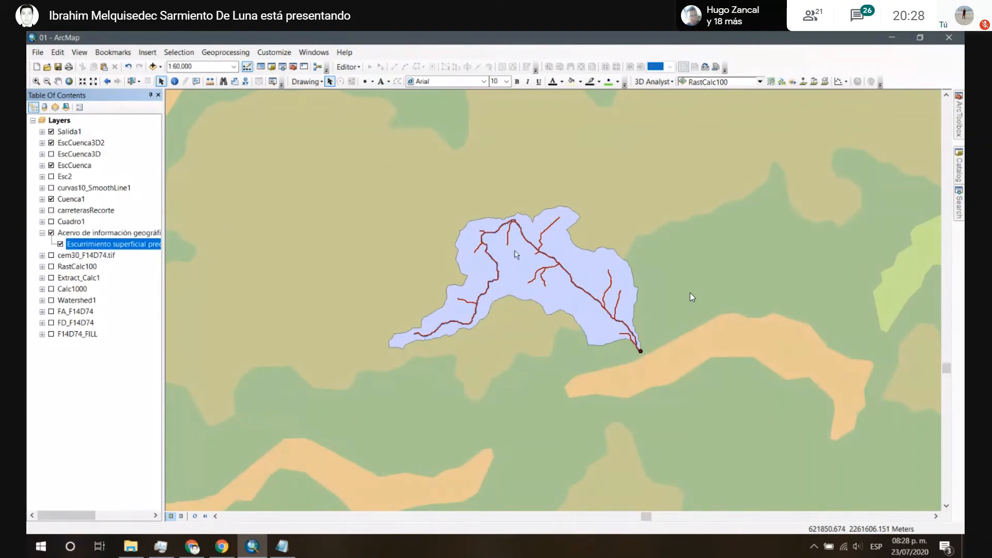
right_click(118, 248)
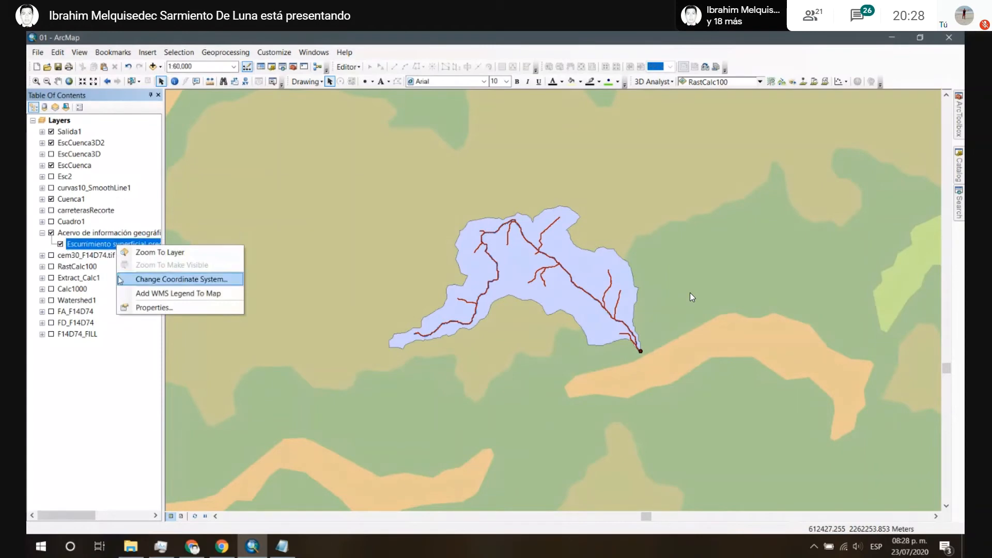
left_click(140, 307)
left_click(368, 166)
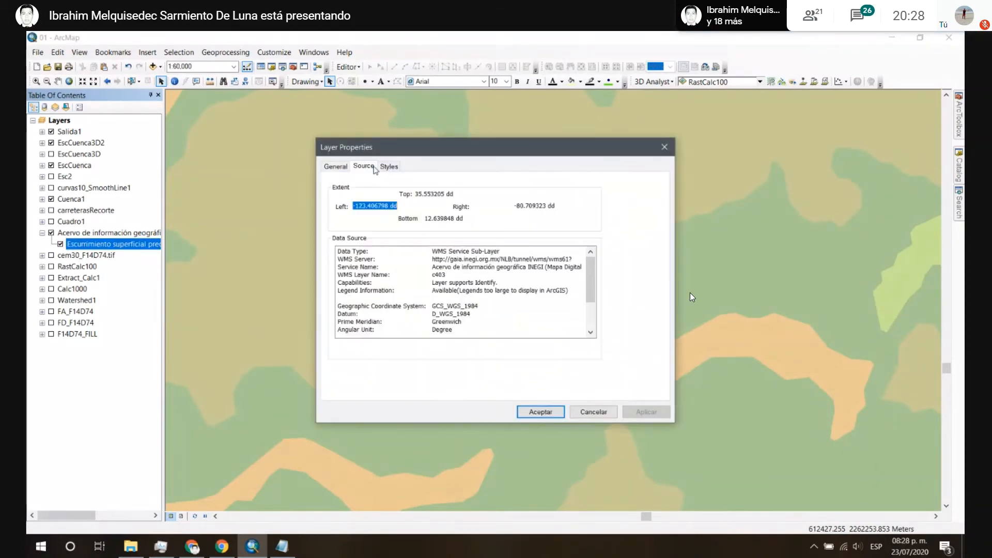
left_click(389, 166)
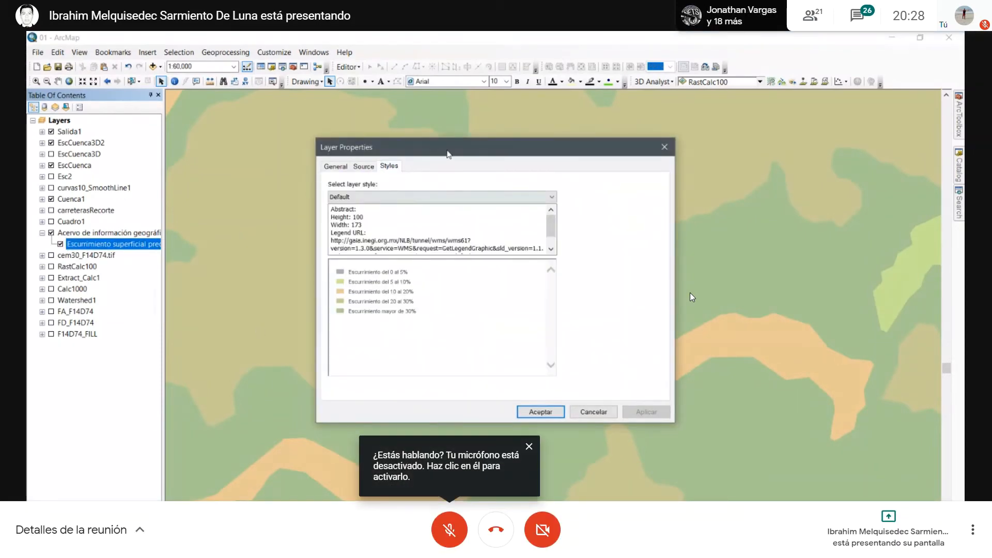
left_click_drag(447, 154, 587, 170)
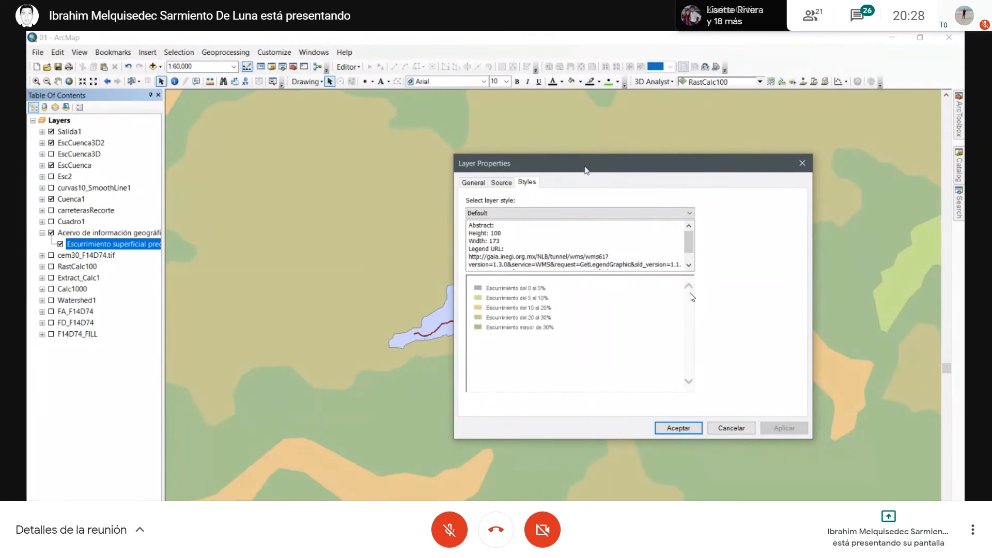
left_click_drag(587, 171, 174, 96)
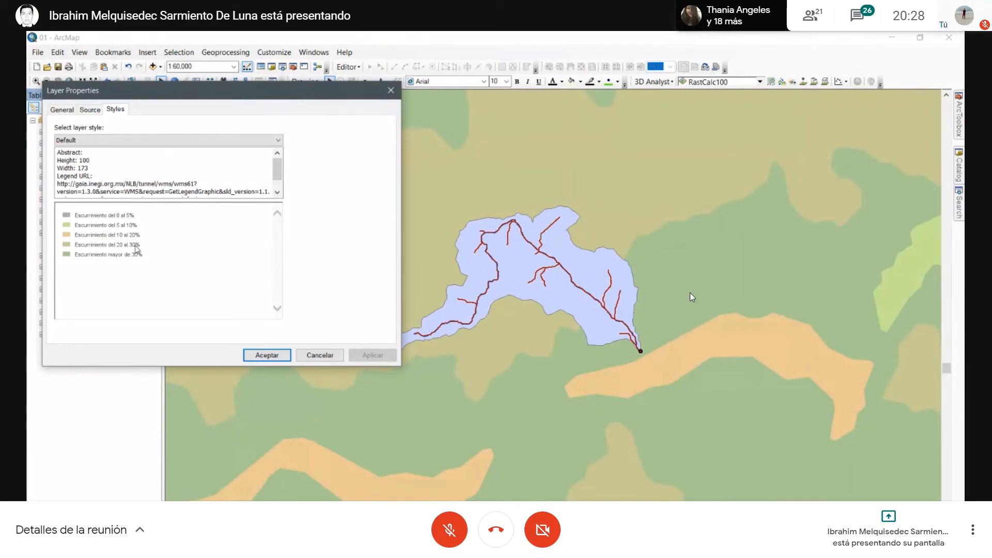
left_click(391, 90)
Step: Collapse the added INEGI service in the layer list and set the Cuenca1 layer's transparency to 50%
scroll(666, 288, "up", 2)
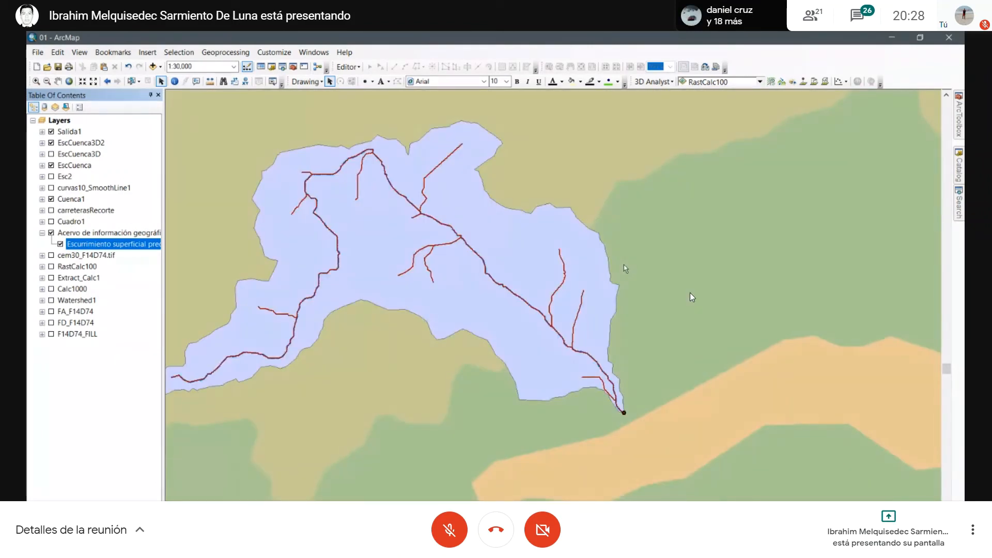
scroll(623, 263, "down", 1)
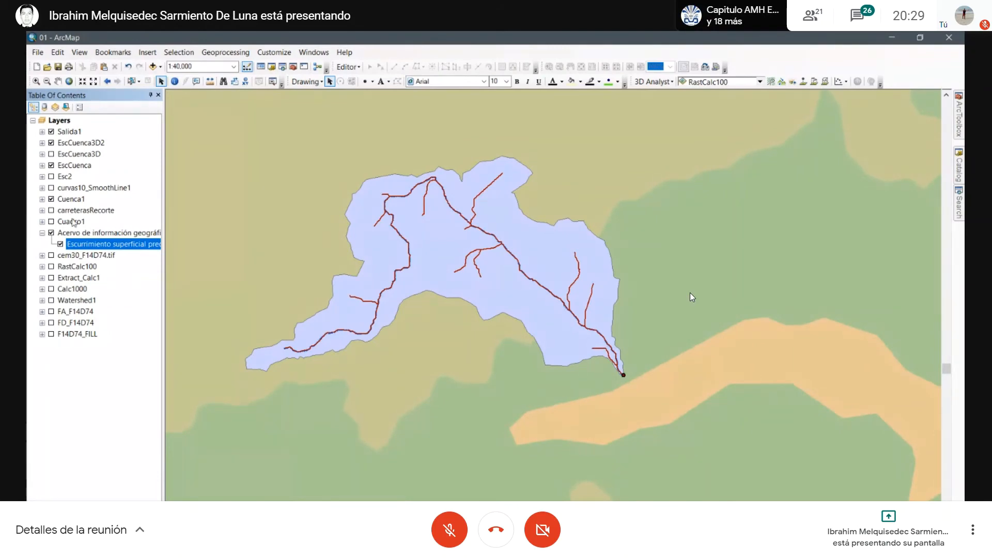
left_click(42, 234)
left_click(61, 234)
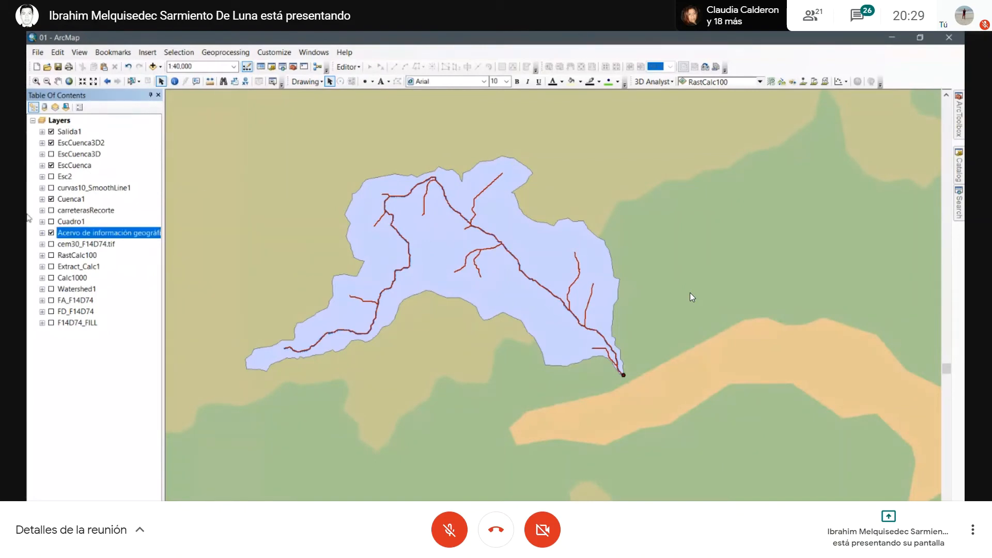
left_click(71, 200)
right_click(70, 201)
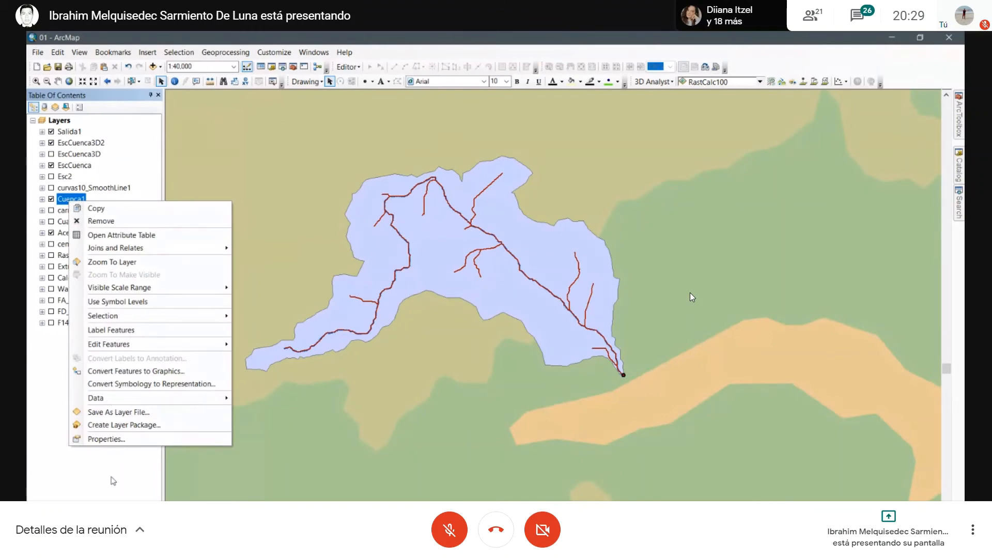
left_click(115, 439)
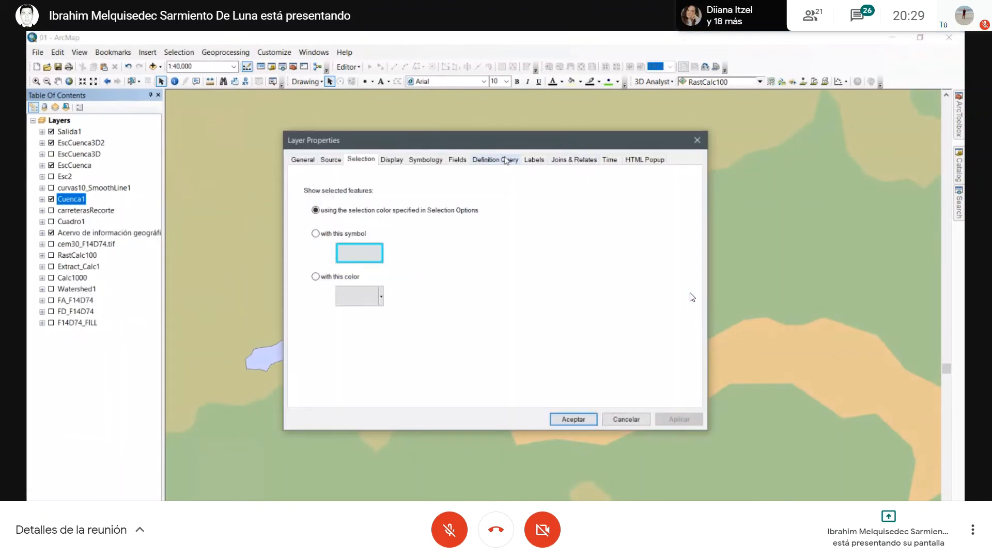
left_click(392, 160)
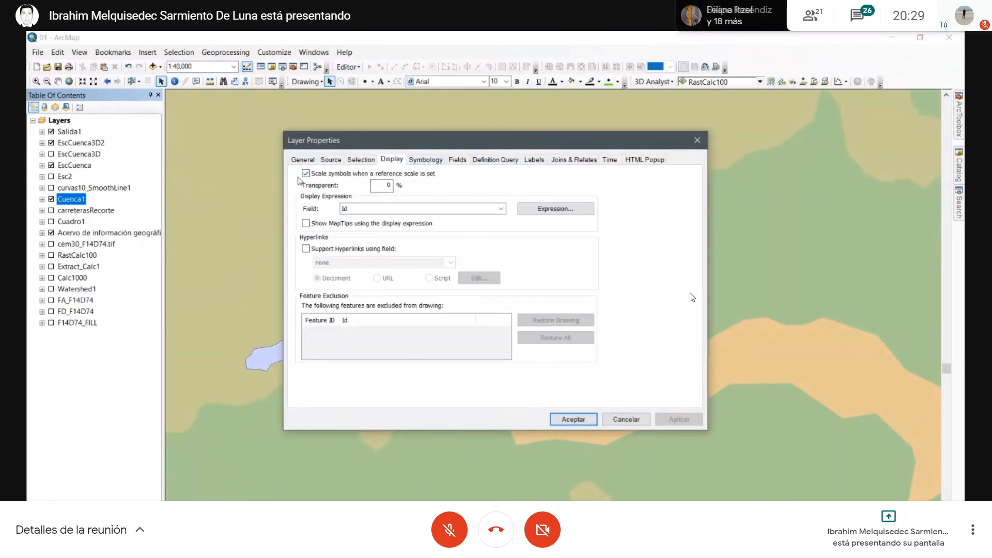
double_click(389, 185)
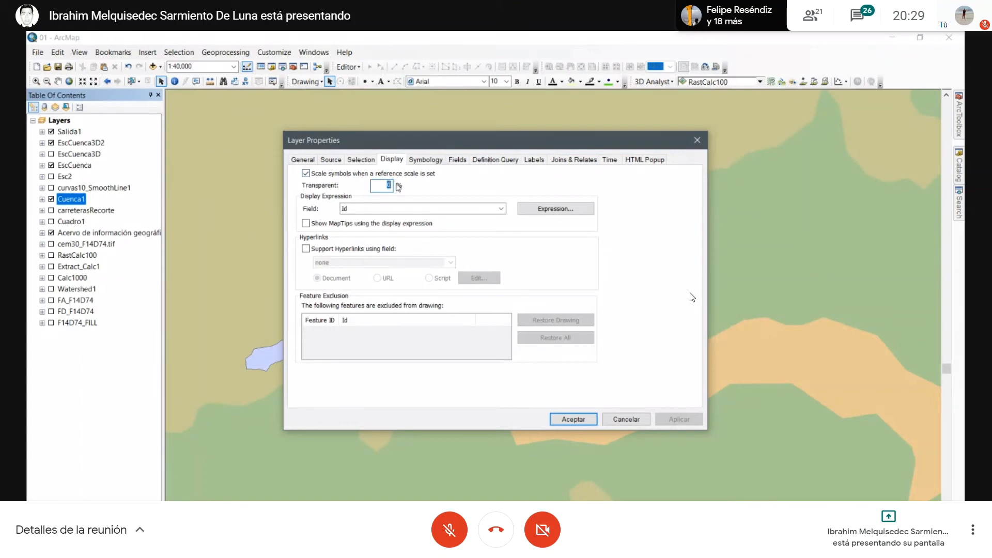
type("50")
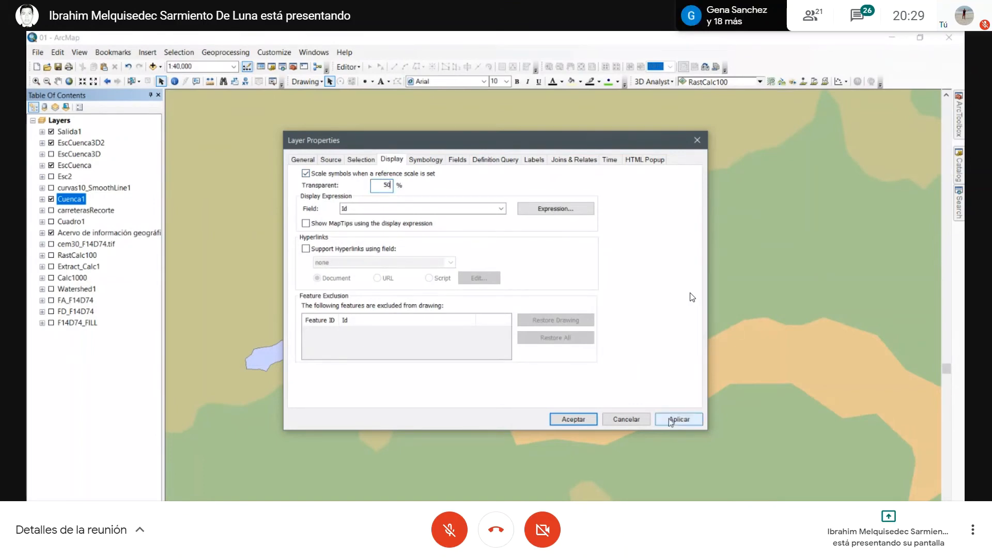
left_click(573, 419)
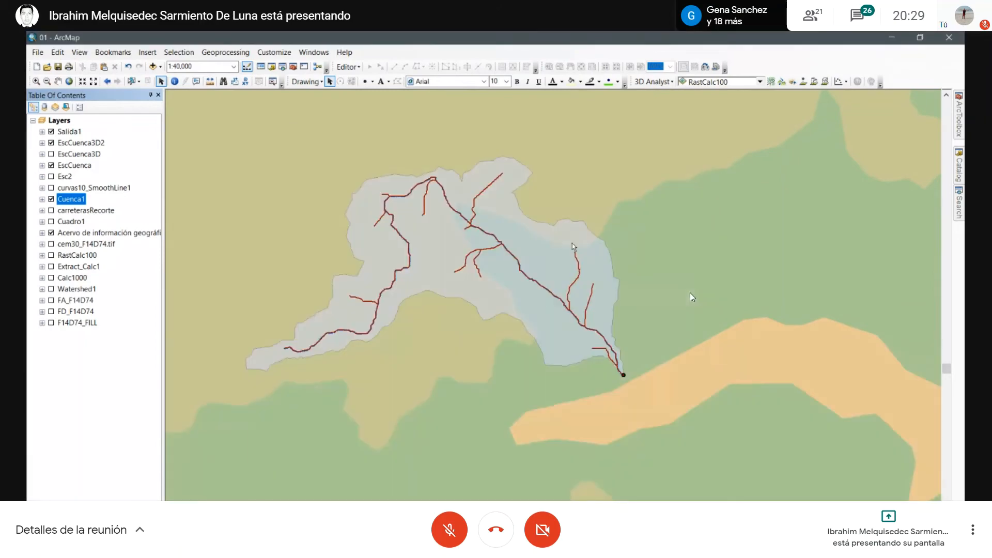
Step: Change the Cuenca1 symbol to no fill colour with a red outline of width 2
scroll(488, 184, "down", 1)
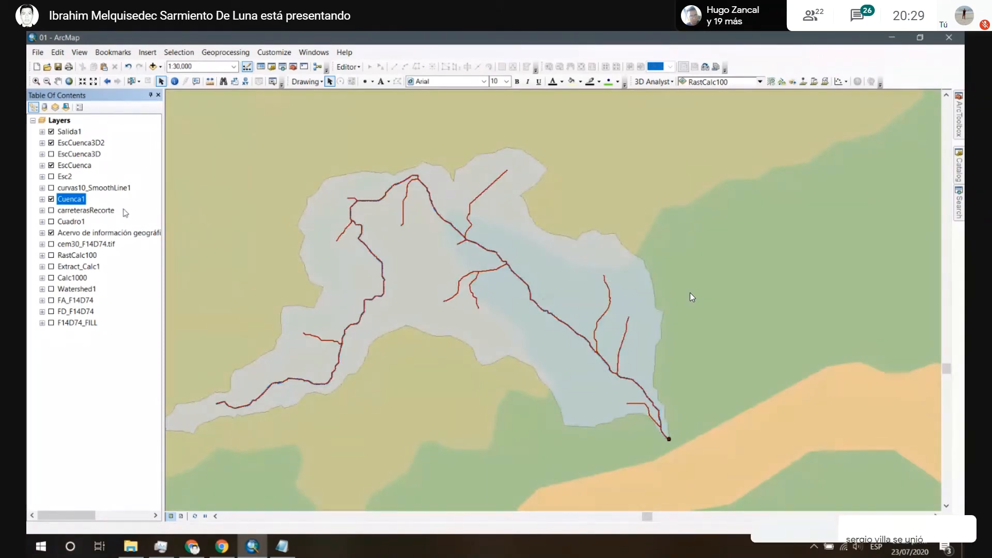
left_click(51, 200)
left_click(42, 199)
left_click(58, 210)
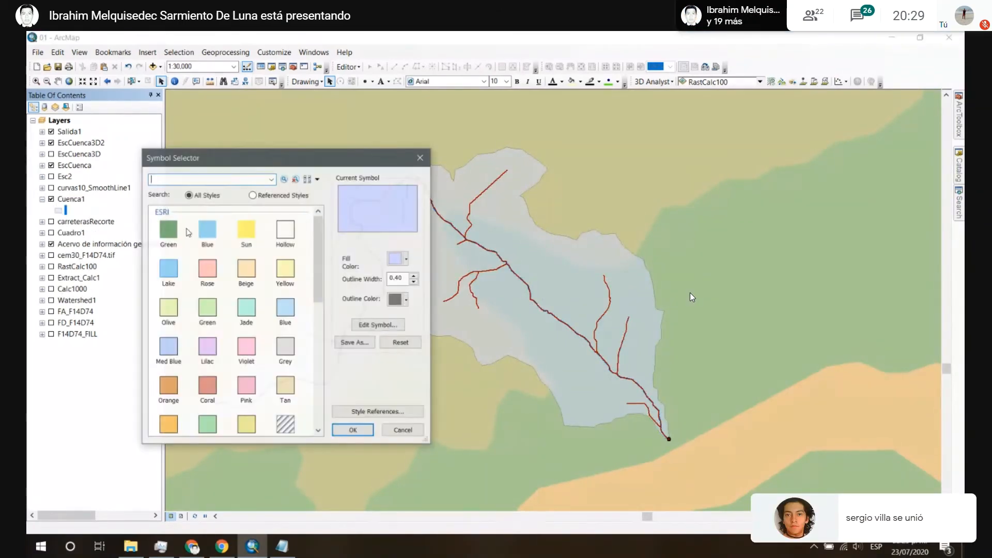
left_click(407, 258)
left_click(420, 272)
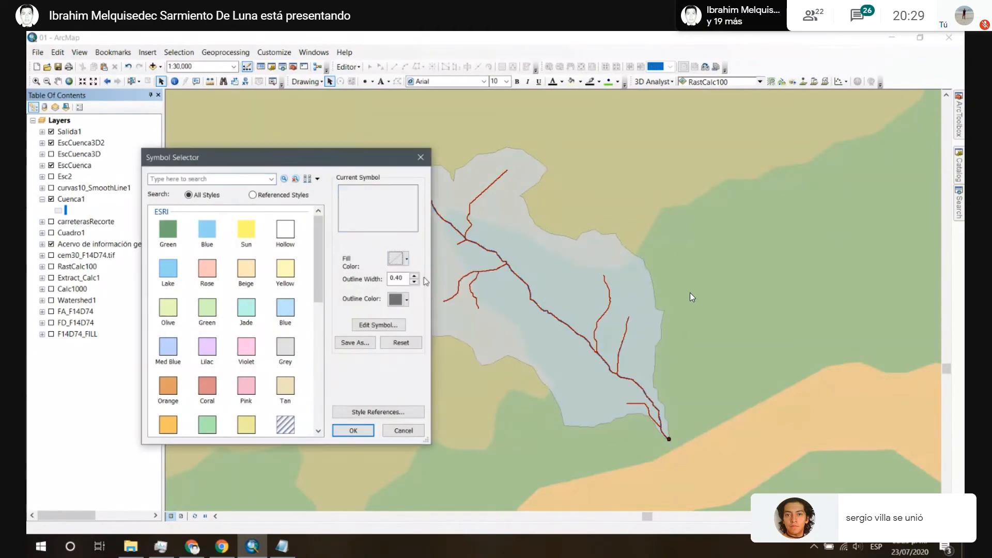
left_click(407, 299)
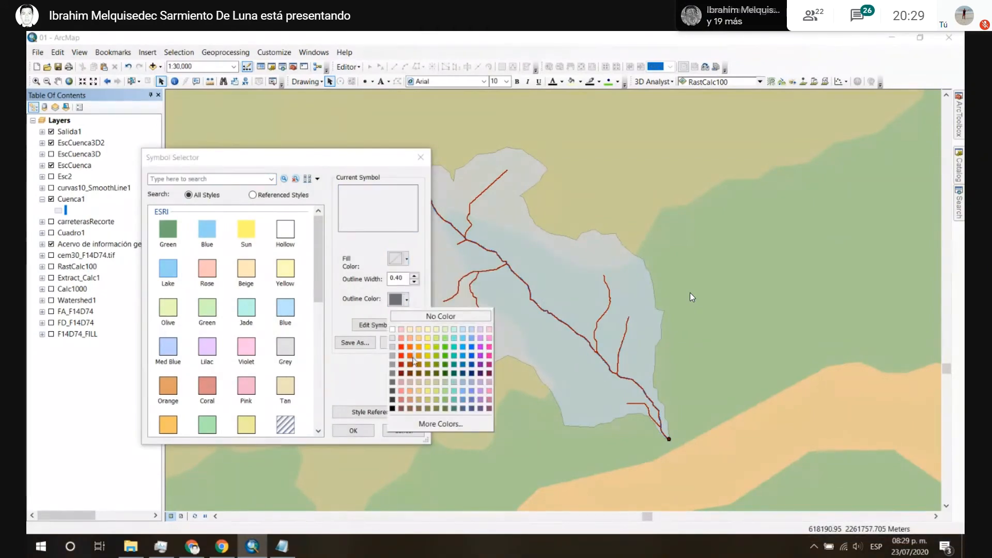
left_click(401, 349)
left_click(414, 277)
left_click(414, 277)
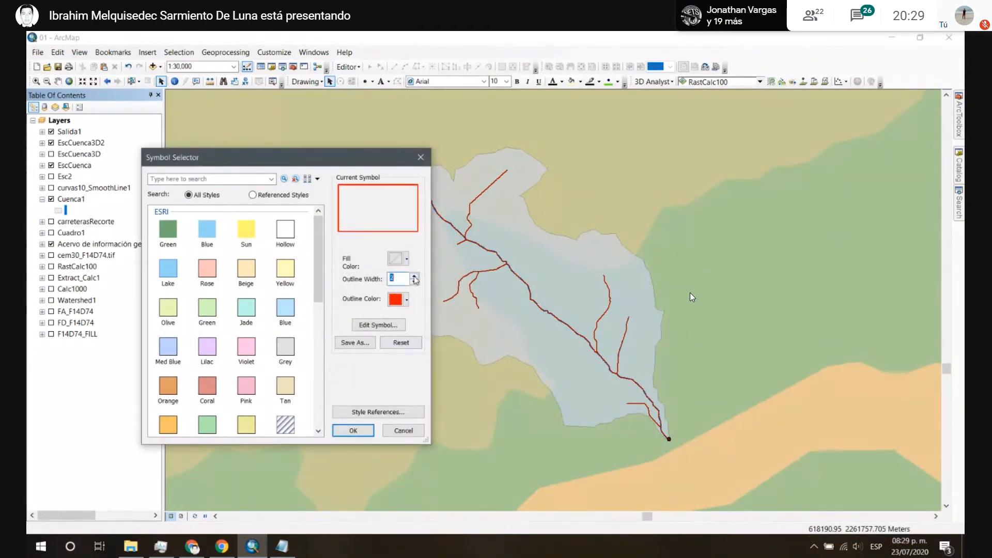
left_click(354, 431)
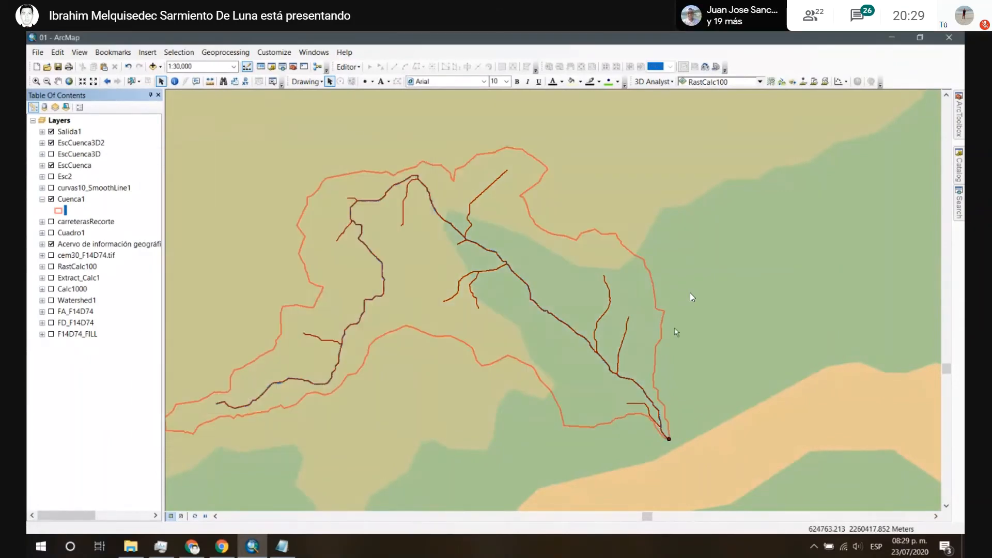
scroll(688, 311, "up", 2)
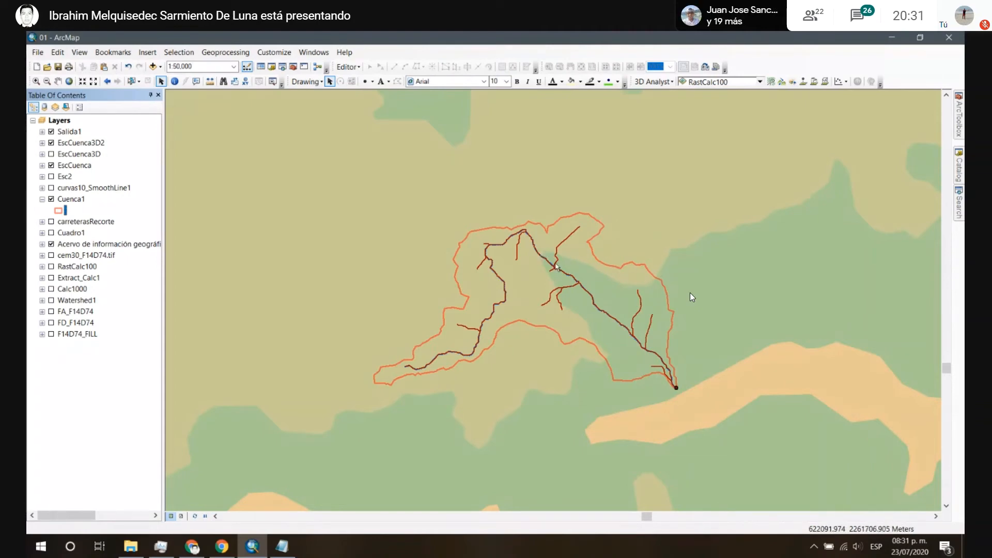
scroll(554, 349, "down", 2)
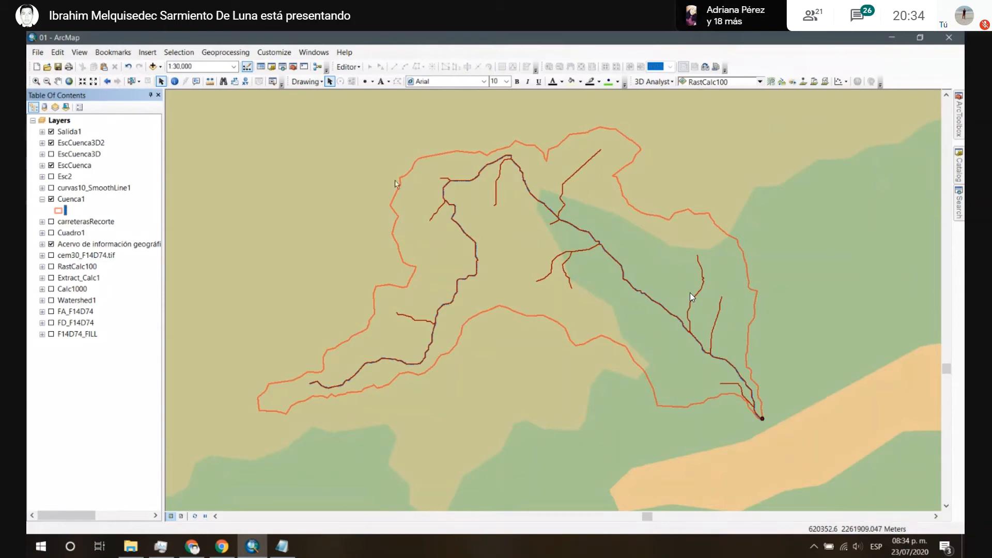
Step: Hide the surface runoff sublayer and add "Uso de suelo y vegetacion serie V" from Recursos naturales to the map
left_click(41, 244)
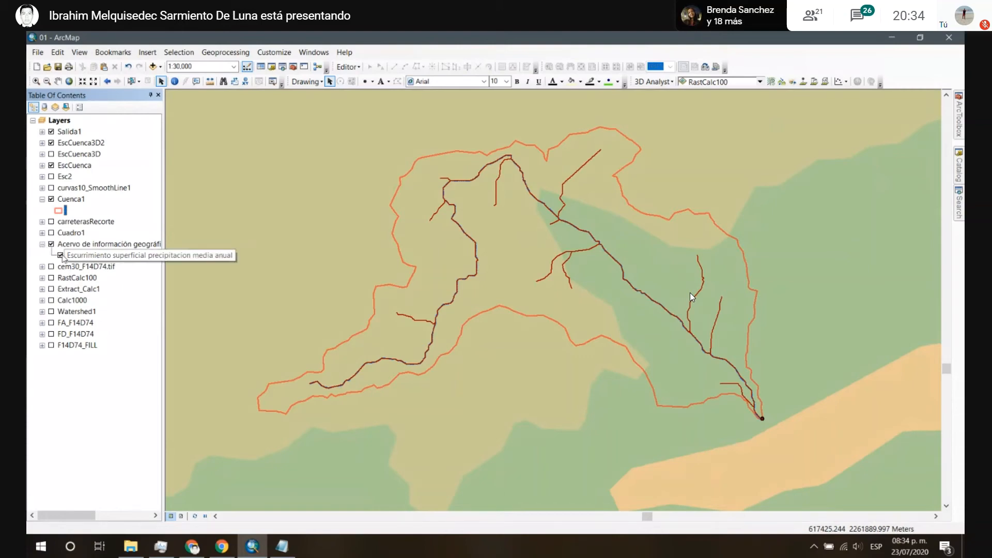
left_click(61, 256)
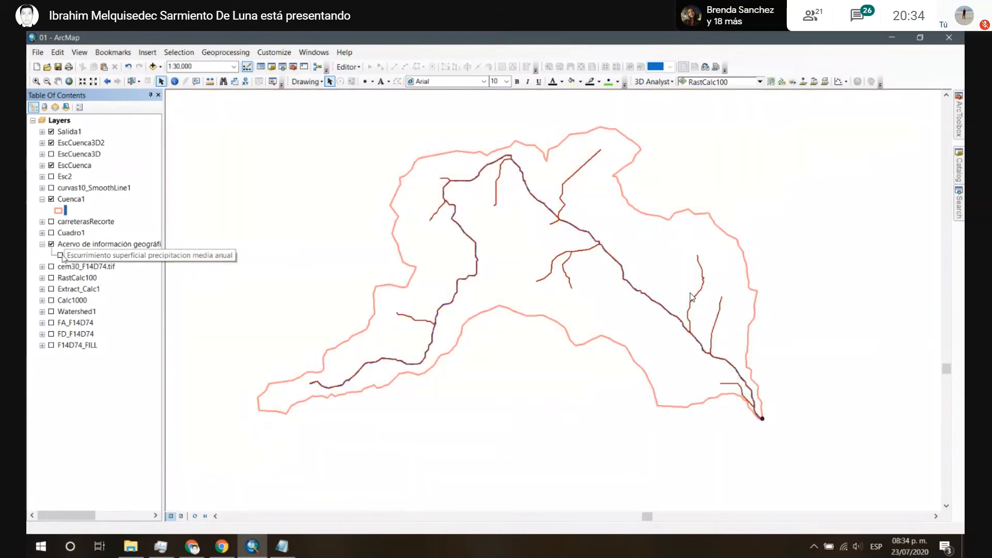
left_click(961, 176)
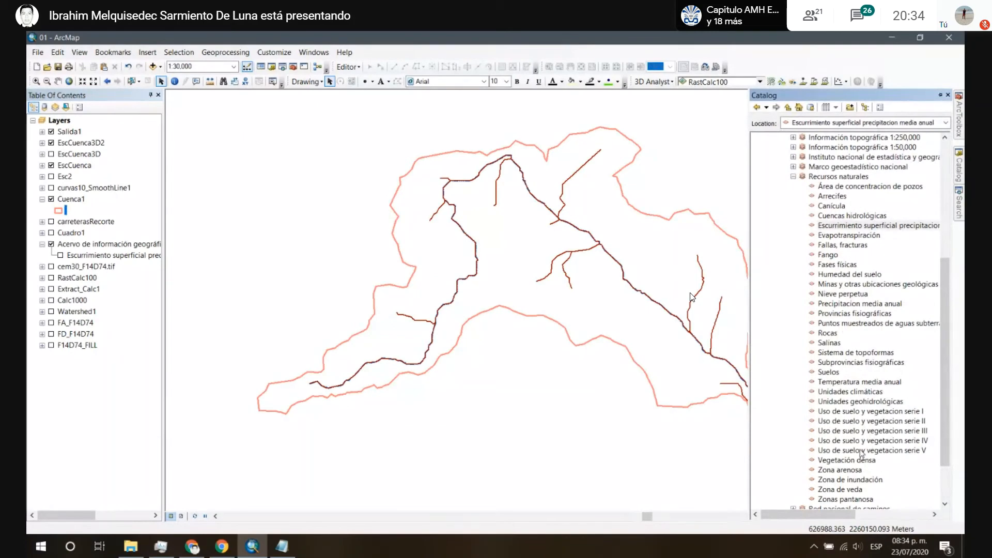
left_click_drag(862, 455, 627, 436)
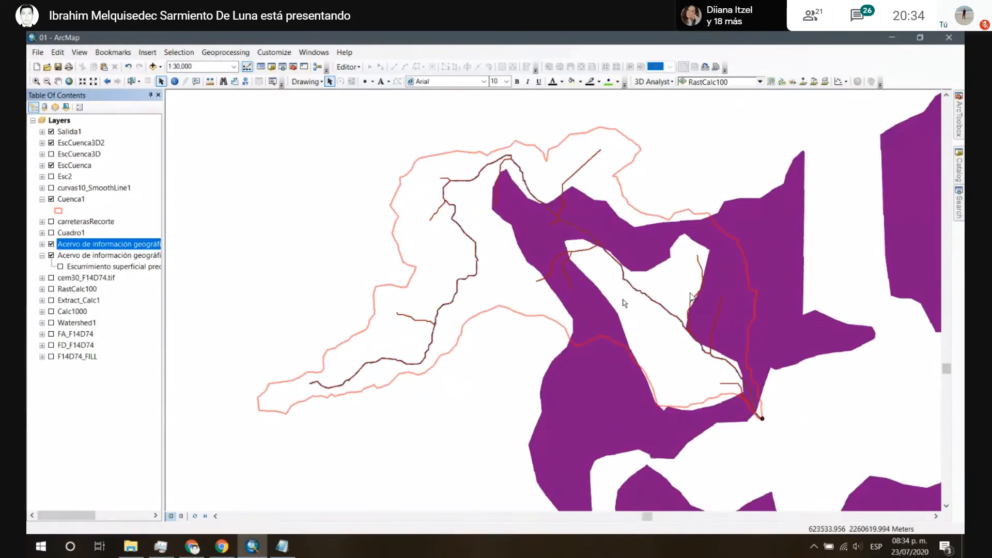
scroll(624, 303, "up", 2)
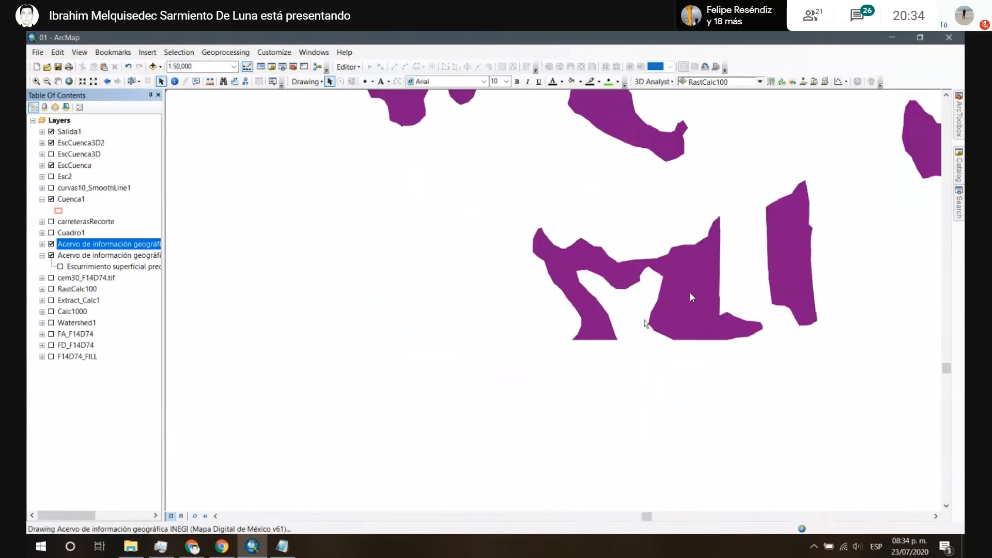
Step: Try two more "Uso de suelo y vegetacion" layers from Recursos naturales and compare their coverage around the basin
left_click(960, 165)
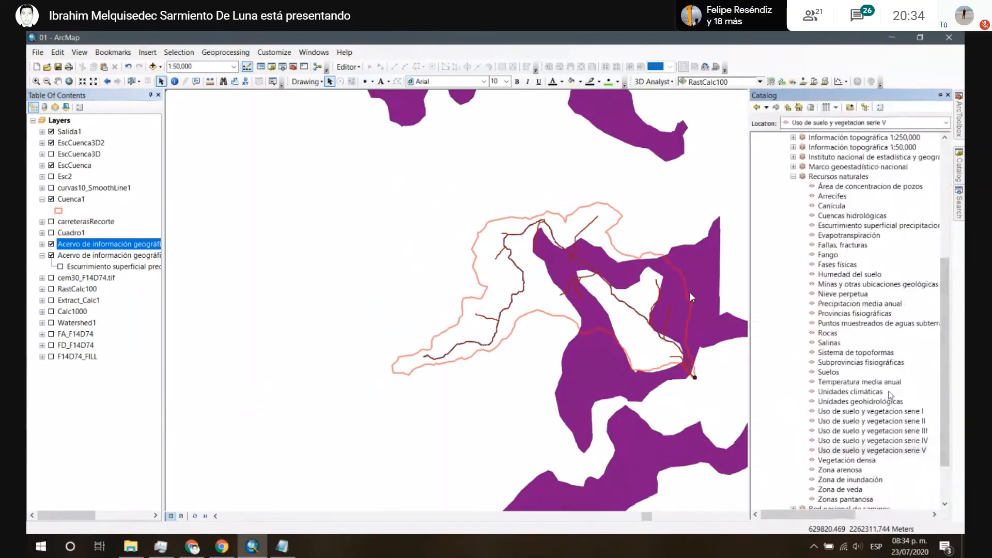
left_click_drag(898, 448, 525, 361)
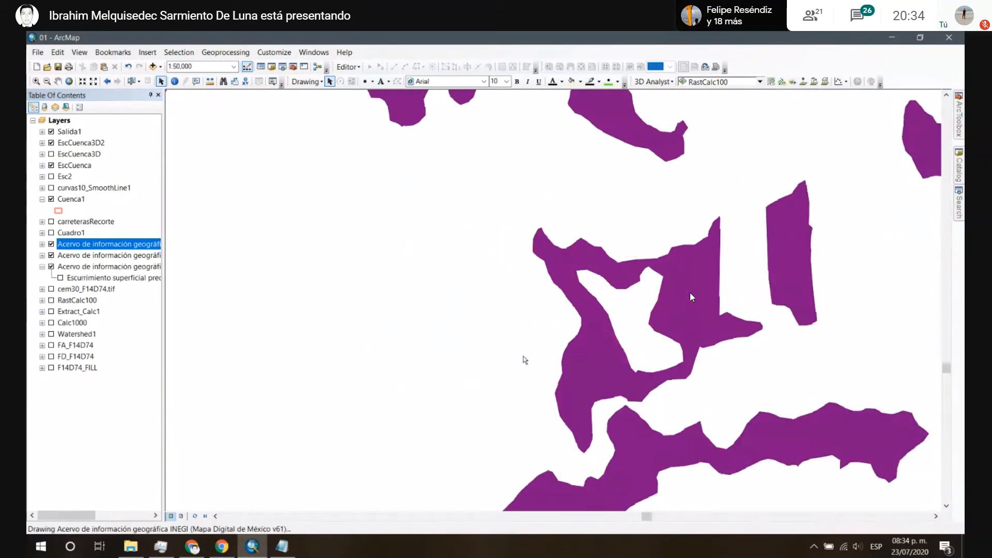
left_click(959, 175)
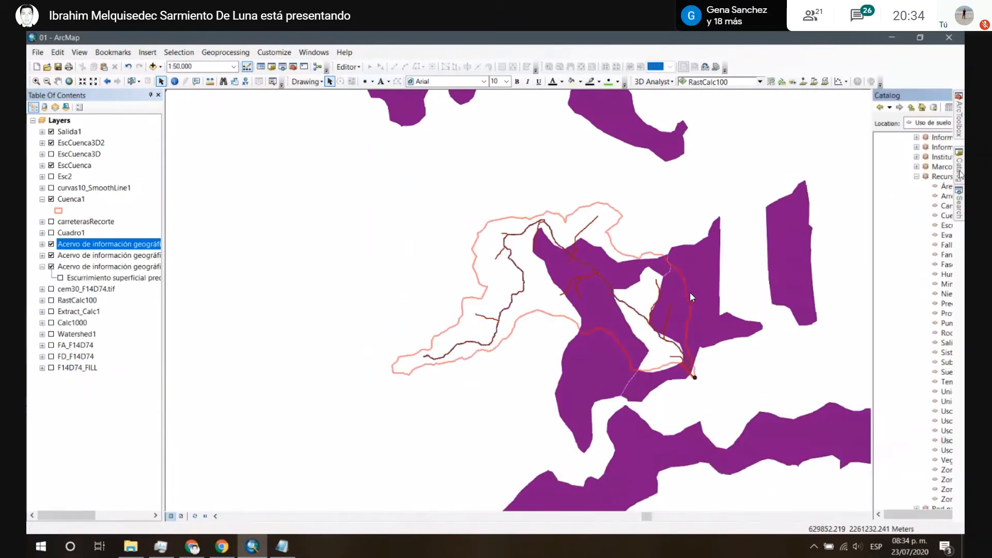
left_click_drag(878, 421, 410, 336)
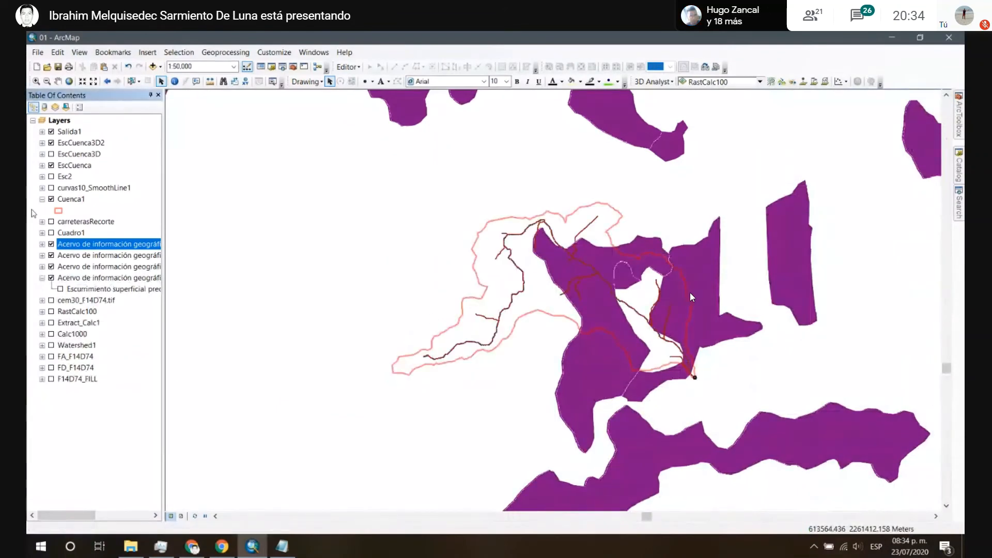
scroll(564, 246, "up", 3)
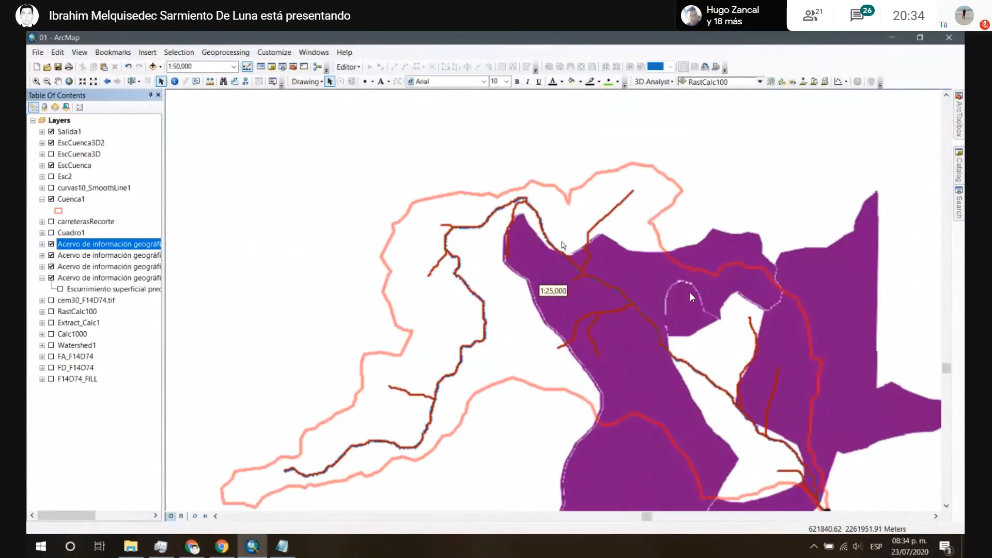
scroll(564, 245, "down", 5)
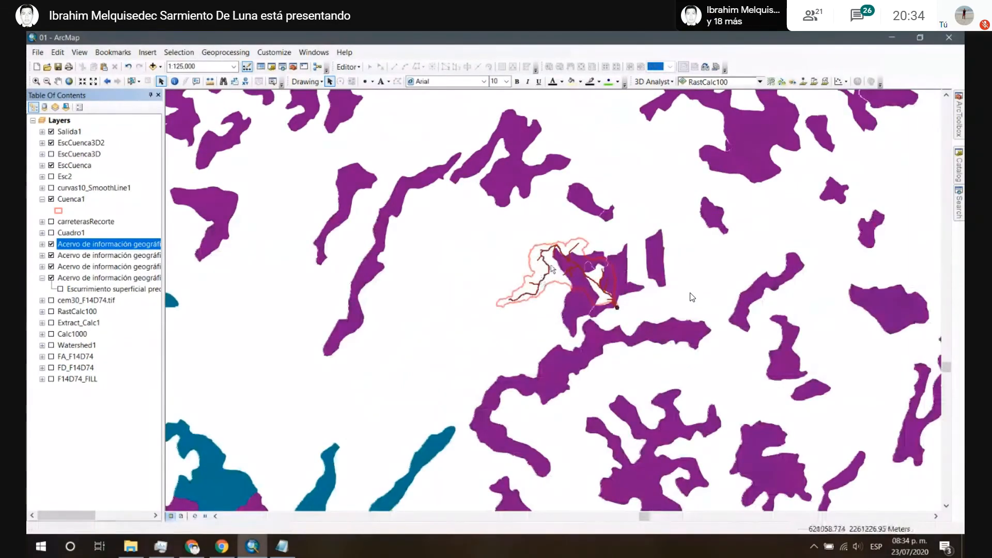
scroll(551, 269, "up", 4)
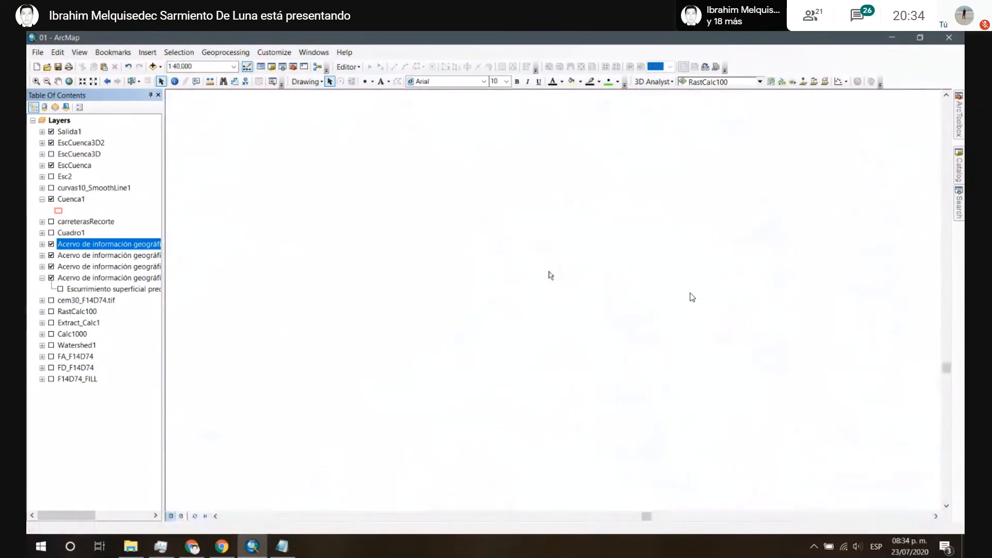
scroll(551, 282, "down", 2)
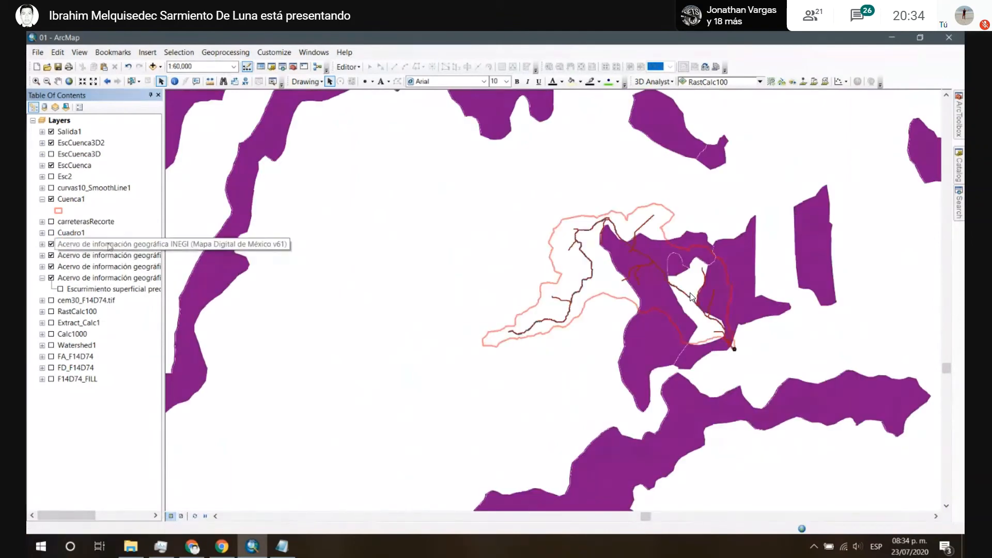
Step: Remove the two most recently added INEGI land-use services from the map
right_click(110, 244)
left_click(125, 263)
right_click(115, 247)
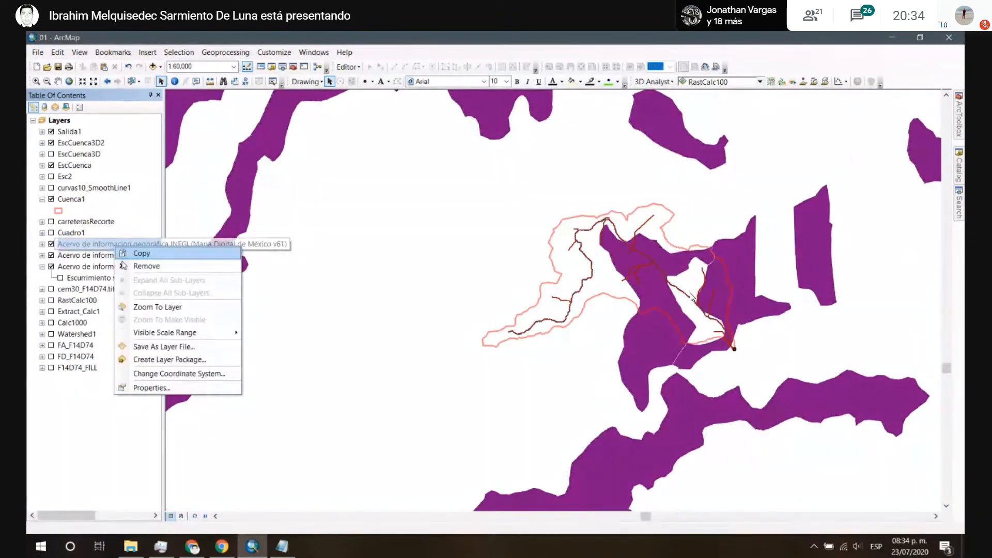
left_click(125, 266)
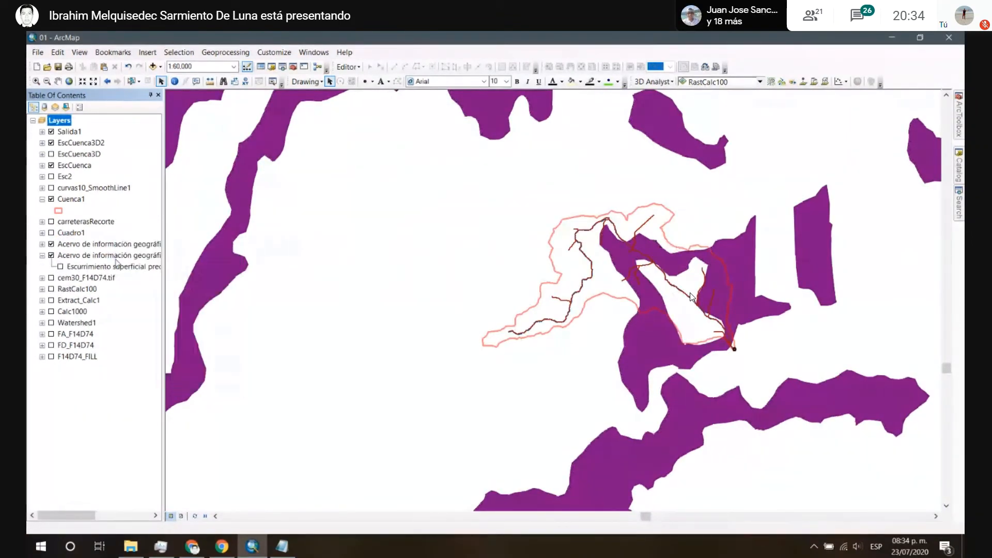
Step: Expand the remaining land-use service in the layer list and examine its coverage within and around the basin
left_click(42, 245)
scroll(667, 295, "down", 1)
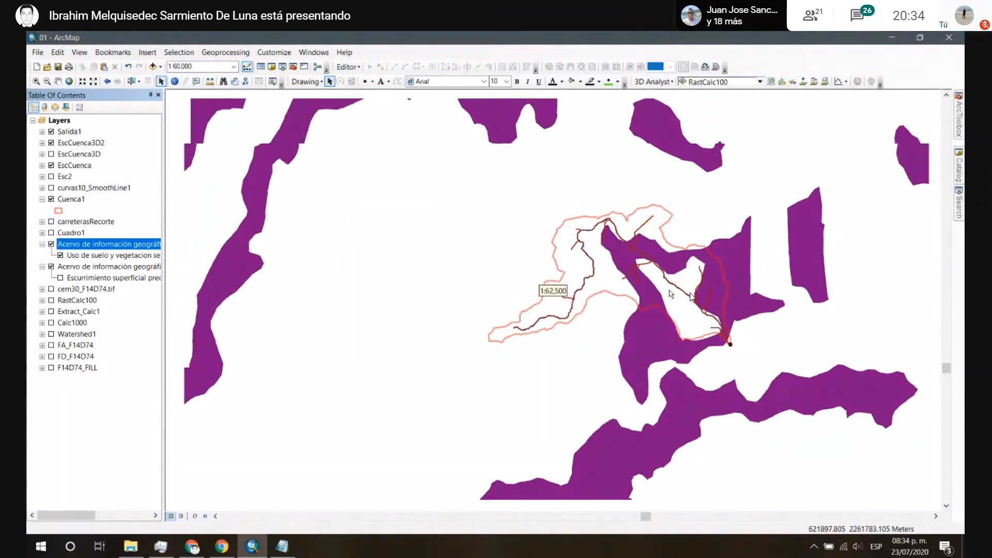
scroll(692, 297, "down", 3)
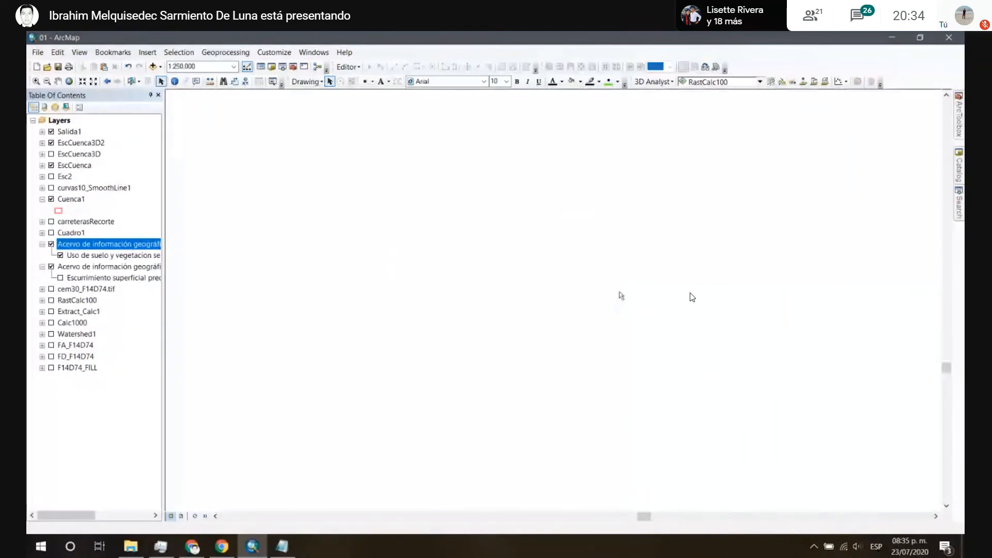
scroll(622, 295, "down", 5)
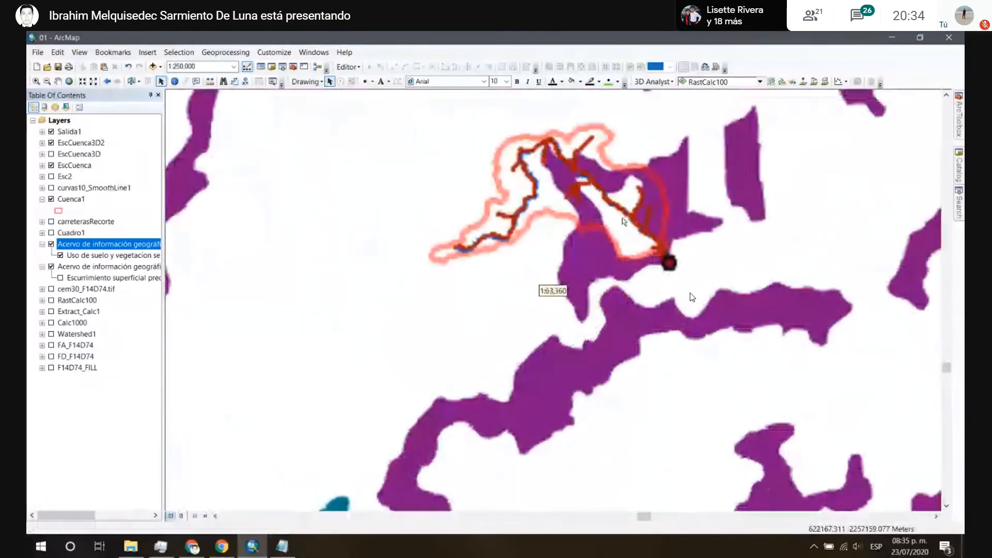
scroll(625, 127, "down", 1)
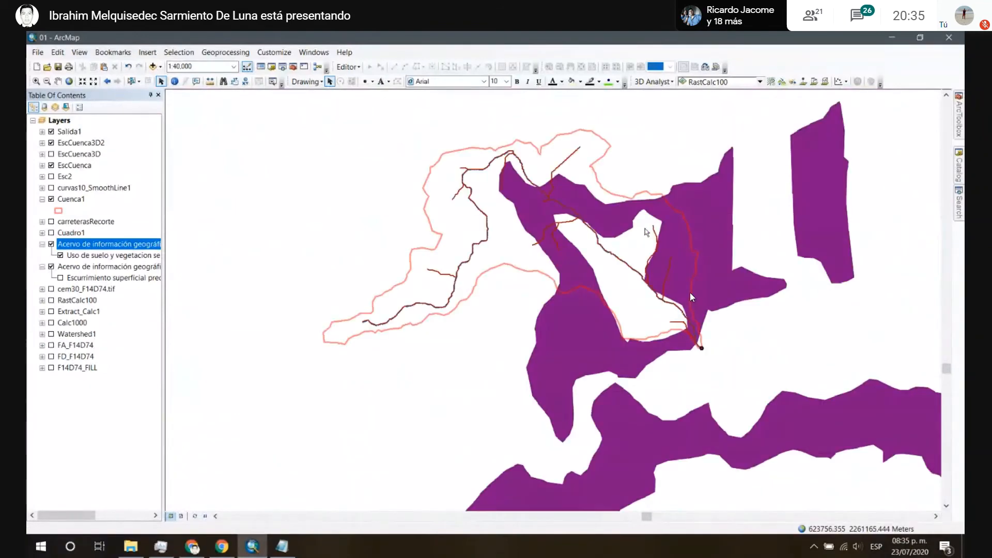
left_click_drag(647, 233, 663, 296)
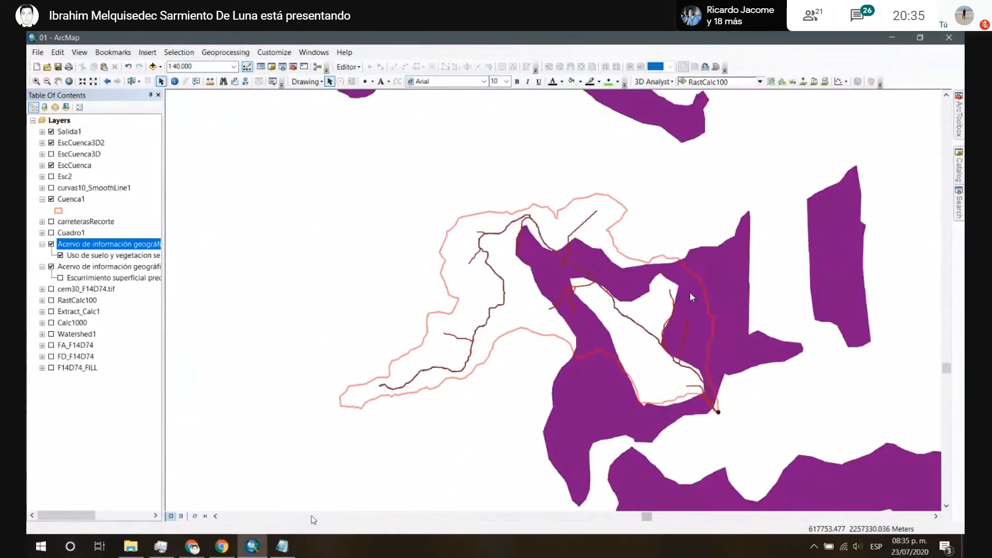
left_click(286, 555)
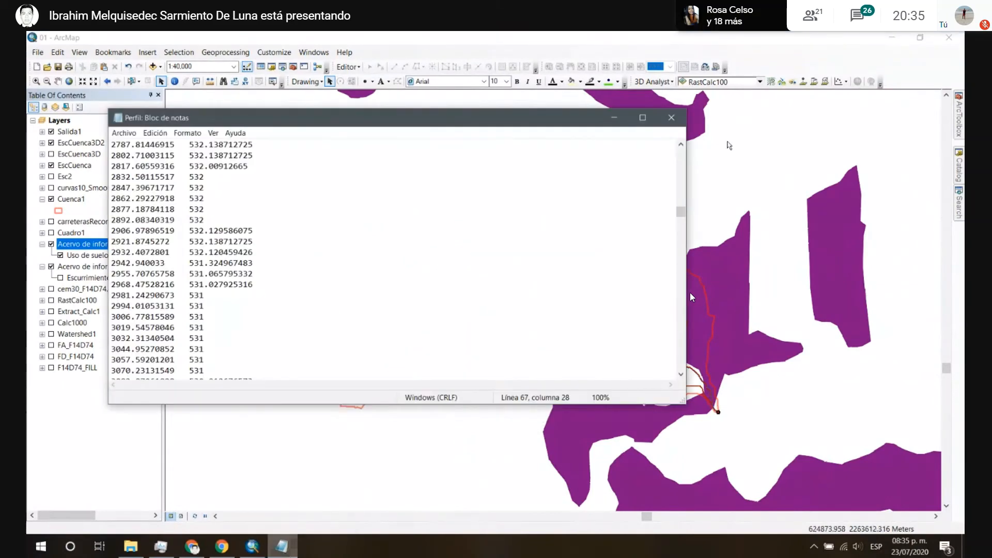
left_click(614, 117)
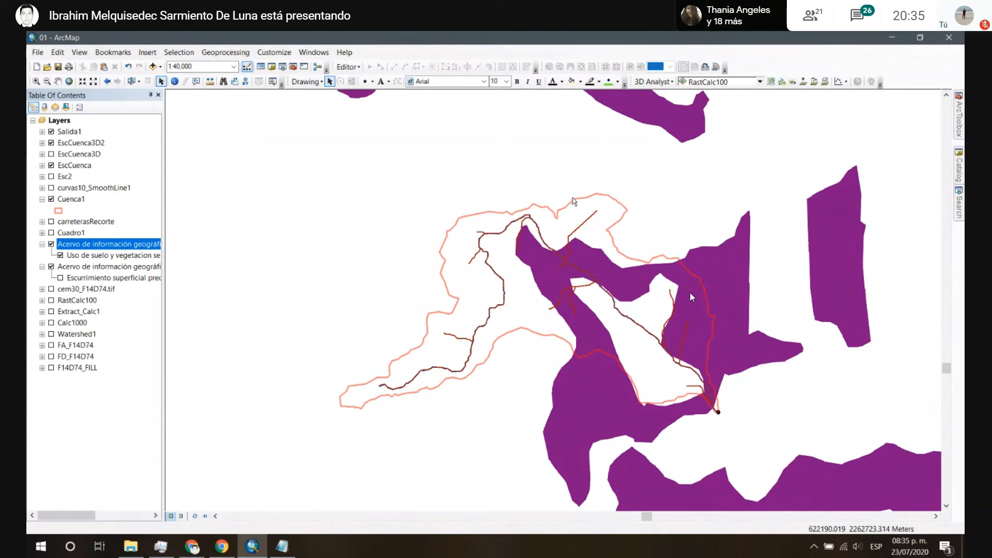
left_click(222, 547)
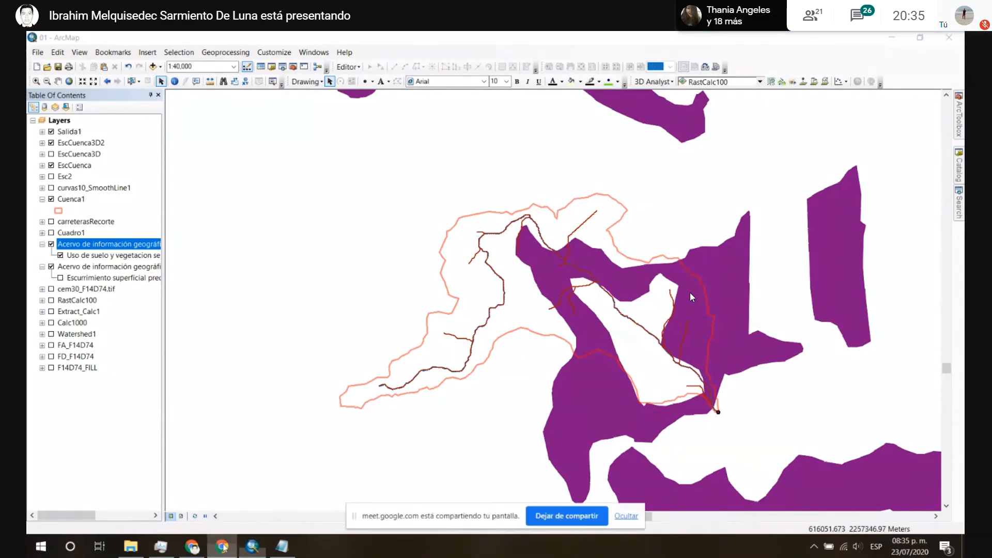
left_click(626, 515)
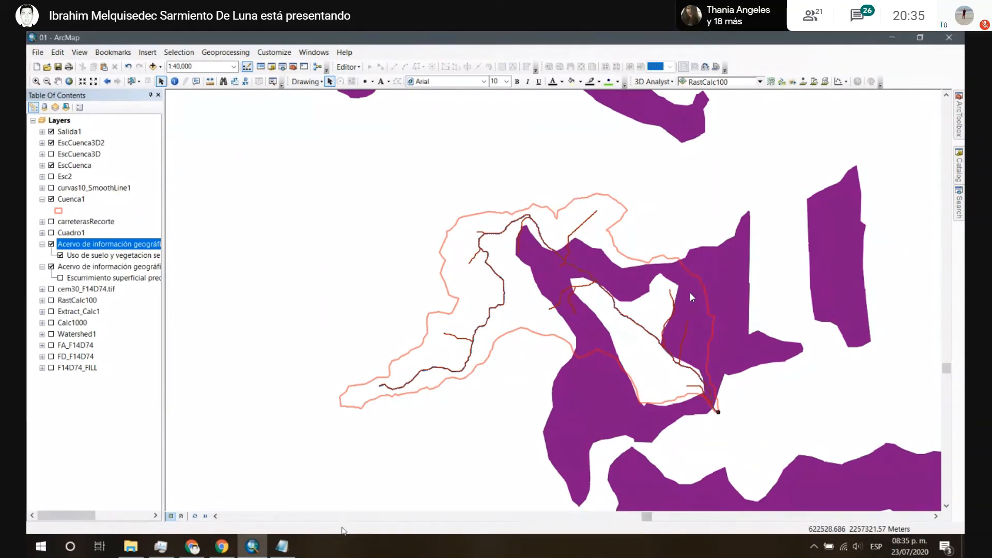
Step: Switch to the Chrome browser and open a new tab ready for a web search
left_click(193, 548)
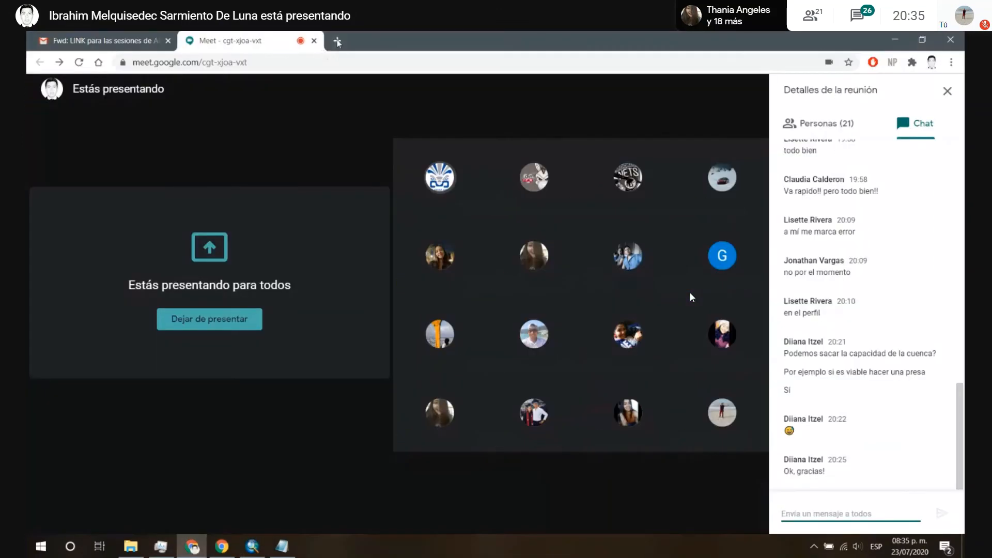
left_click(336, 41)
left_click(334, 61)
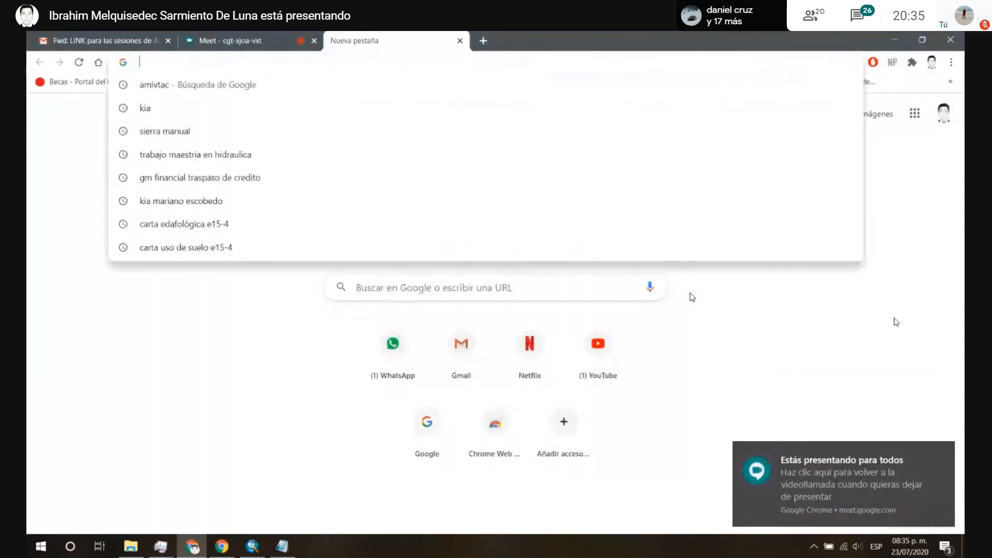
left_click(372, 62)
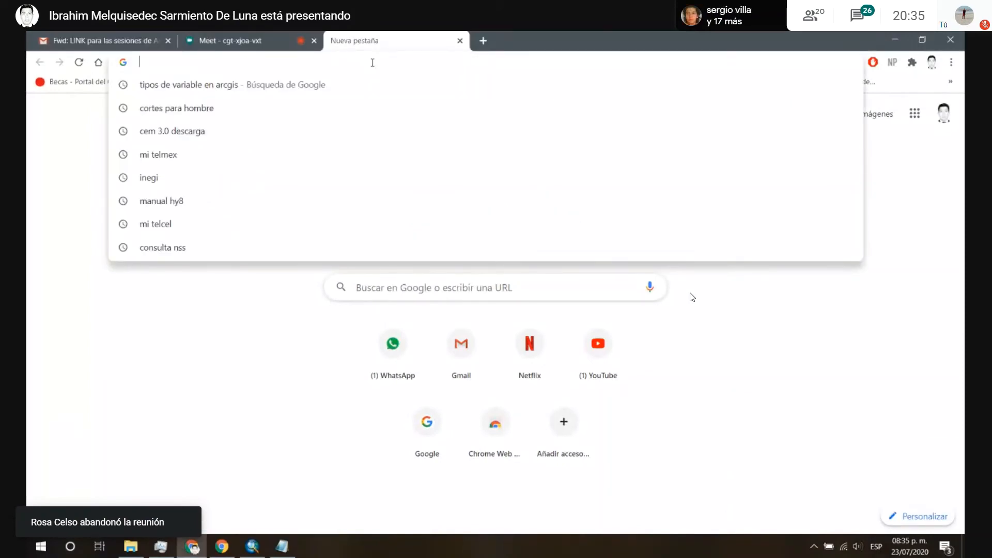
Step: Open the Ejemplo1 and indi250kgw files from the CursoArcGIS folder in Google Earth Pro, and put the folder window away
left_click(143, 545)
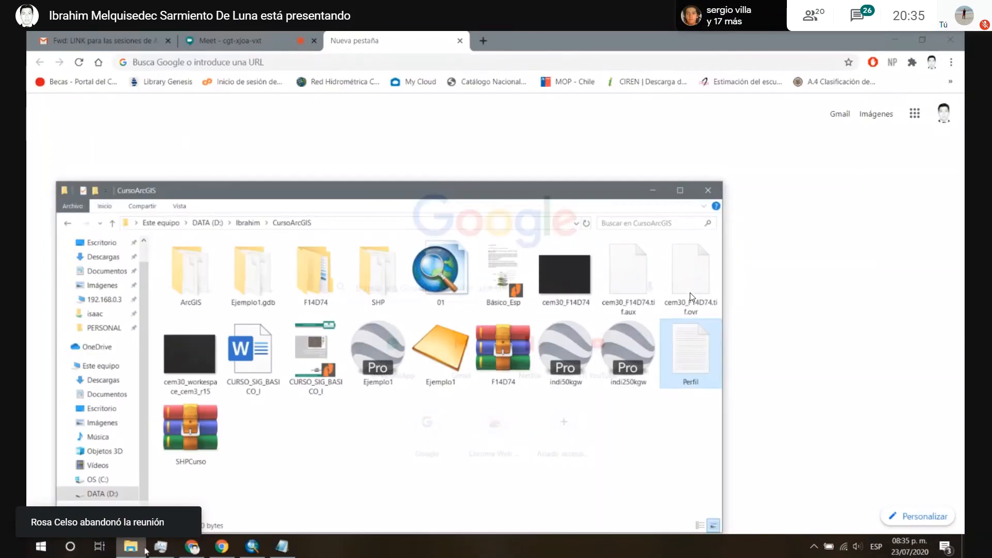
left_click(402, 347)
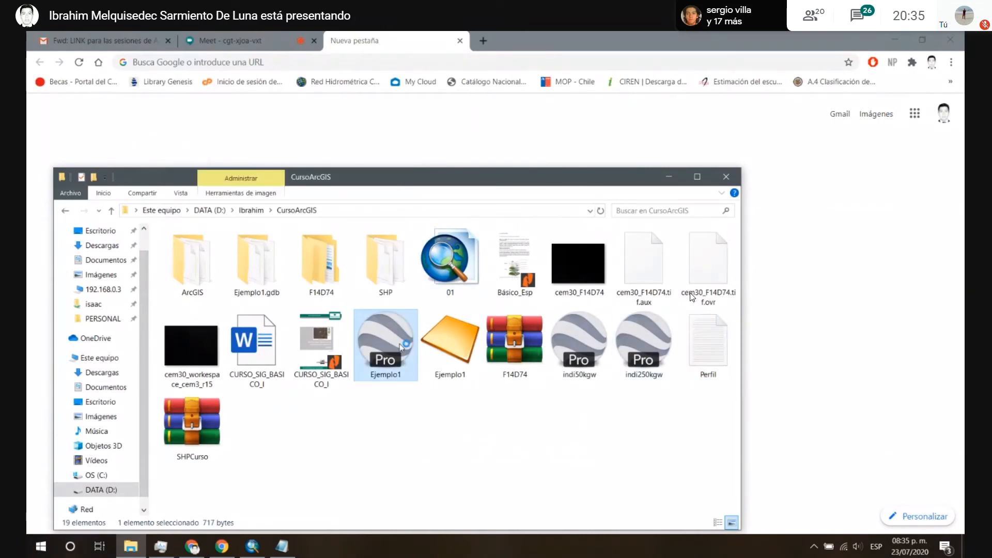
left_click(443, 447)
left_click(649, 355)
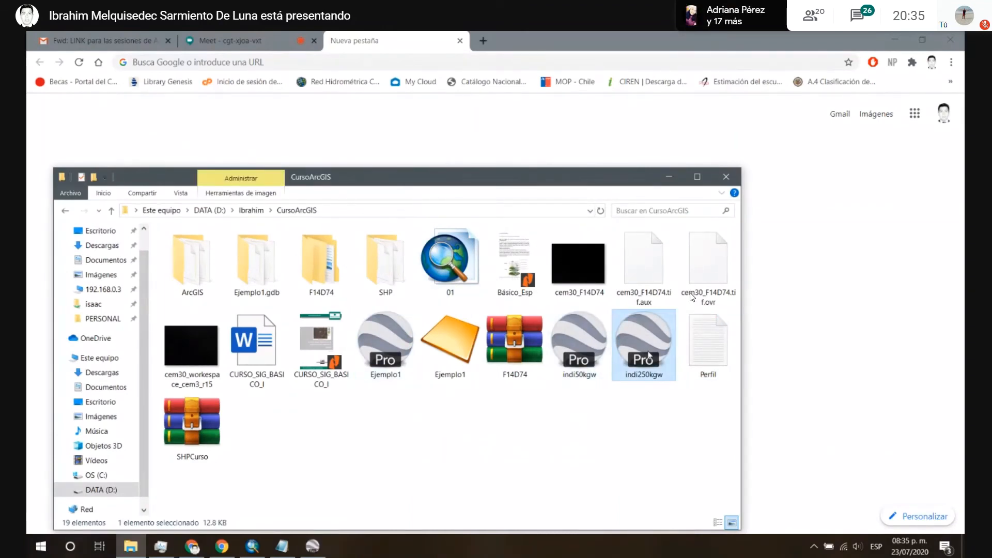
left_click(669, 176)
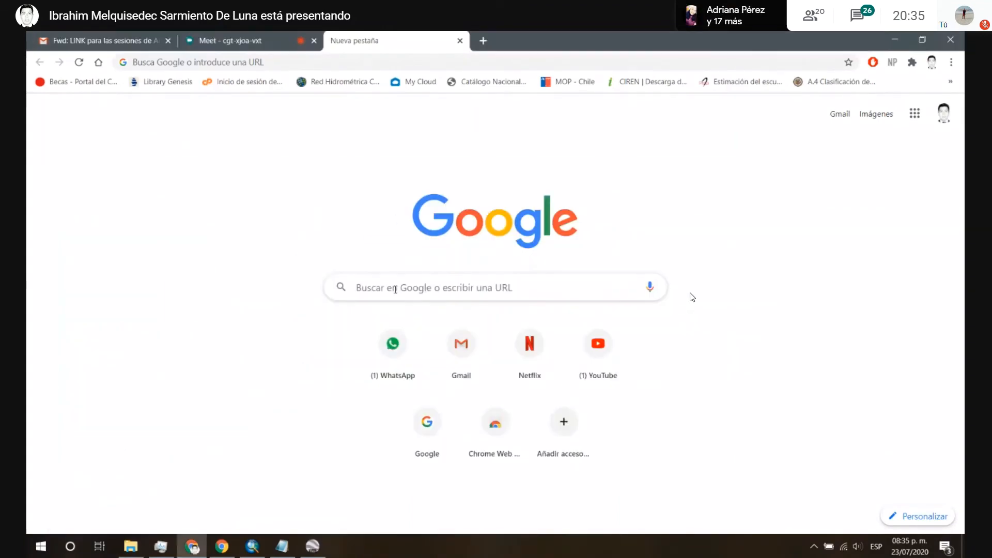
Step: Search Google for "carta de uso de suelo poza rica"
left_click(395, 290)
type("Crta")
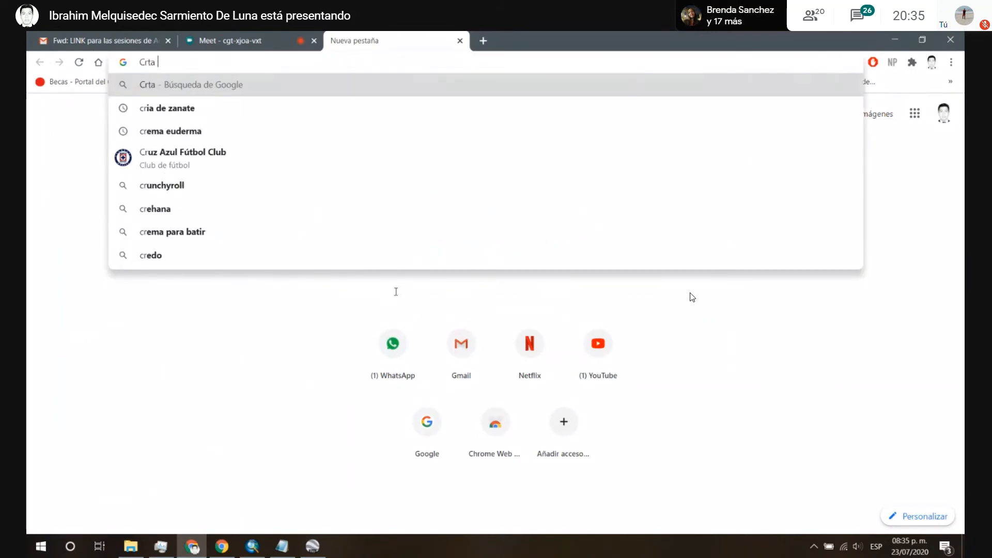
key("BackSpace")
key("BackSpace")
key("BackSpace")
type("arta")
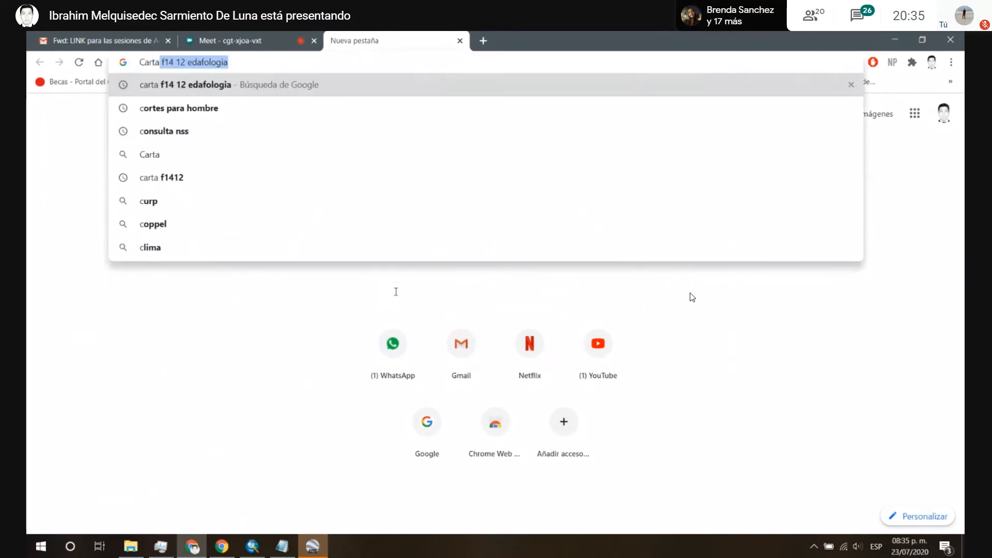
type(" de uso de")
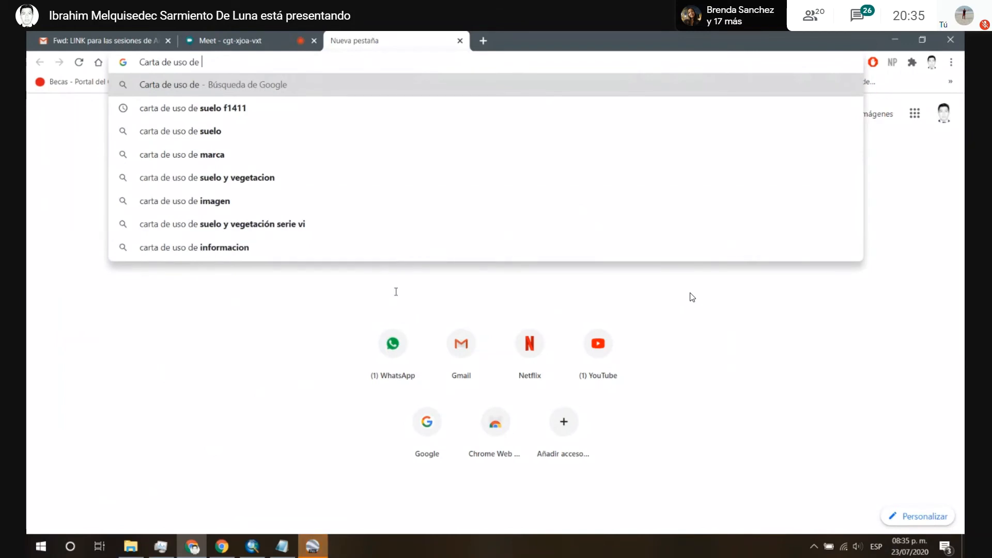
key("Down")
key("ctrl+BackSpace")
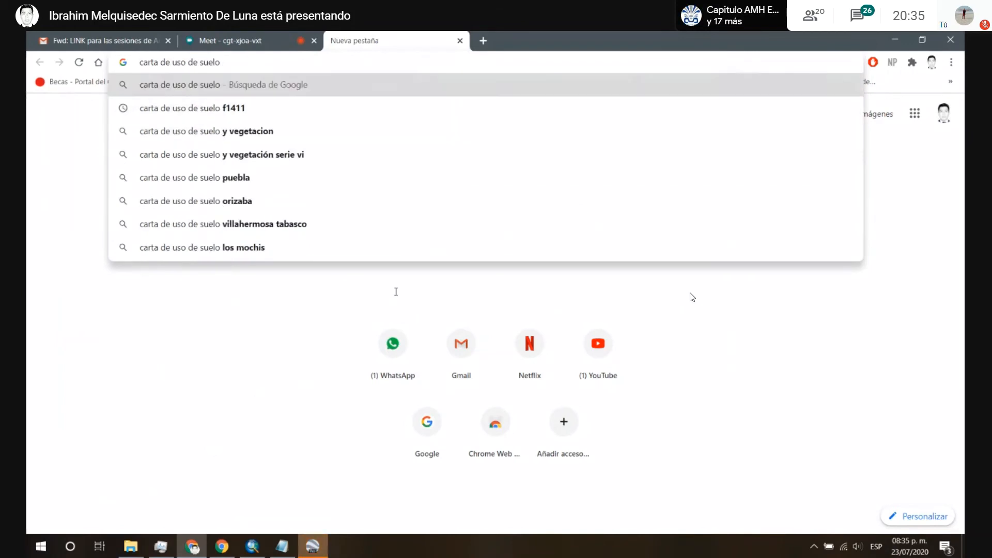
type("Poza r")
key("Down")
key("Return")
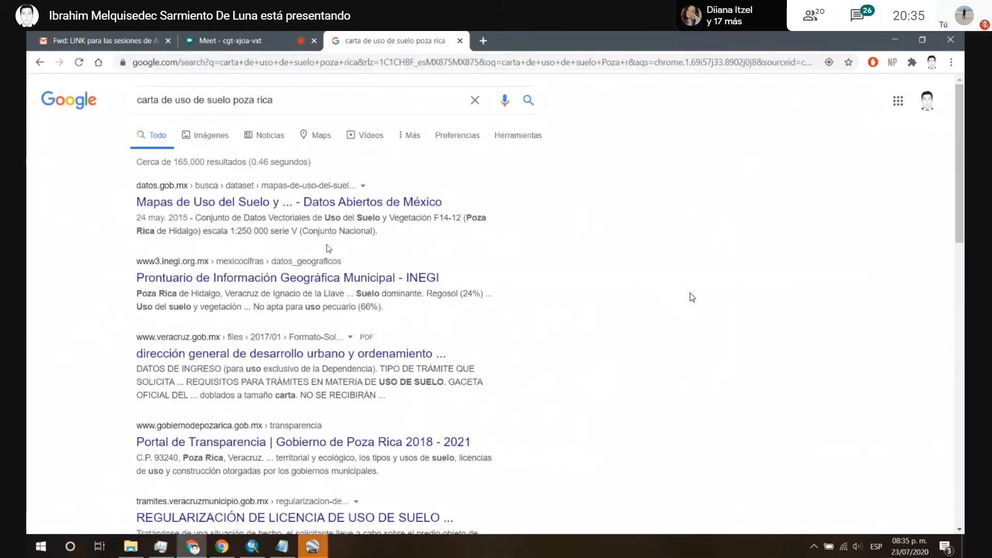
Step: Switch to Google Earth Pro, check the key and name of the 1:250,000 chart covering the Ejemplo1 area, and put the window away
left_click(313, 546)
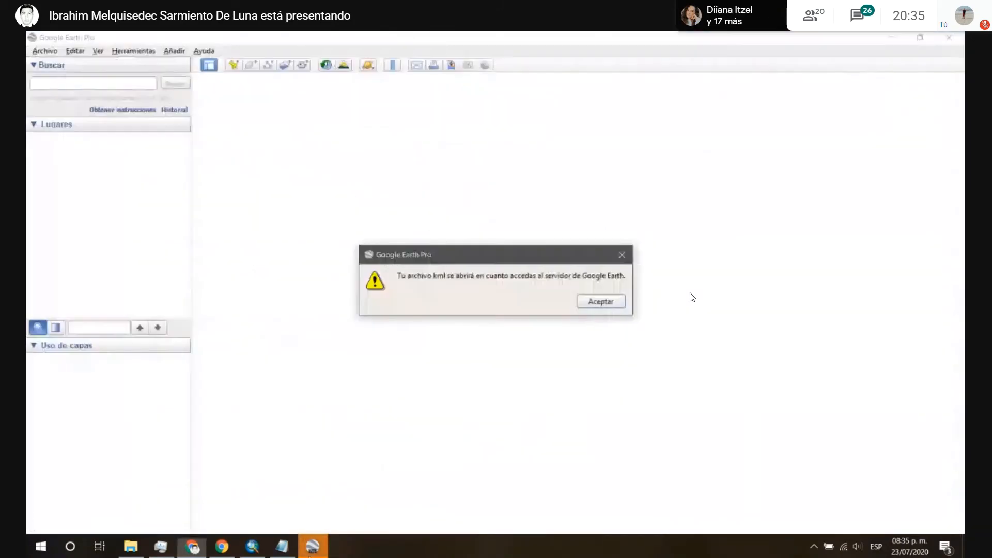
left_click(604, 303)
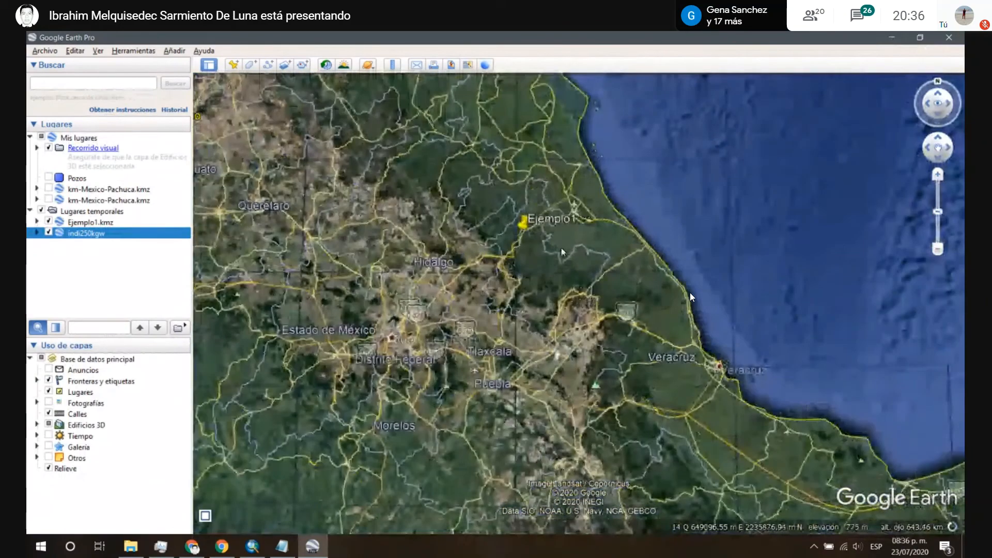
left_click(577, 250)
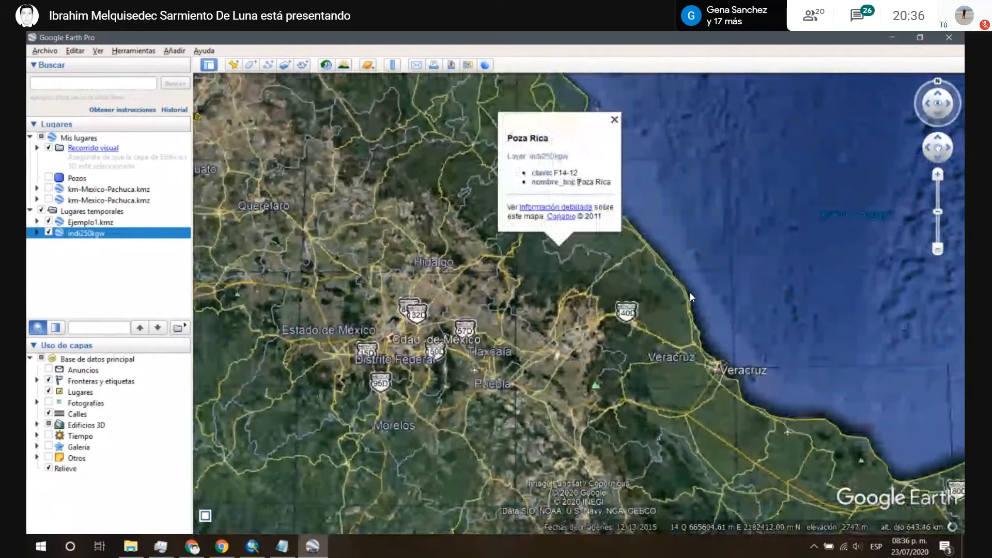
left_click(889, 36)
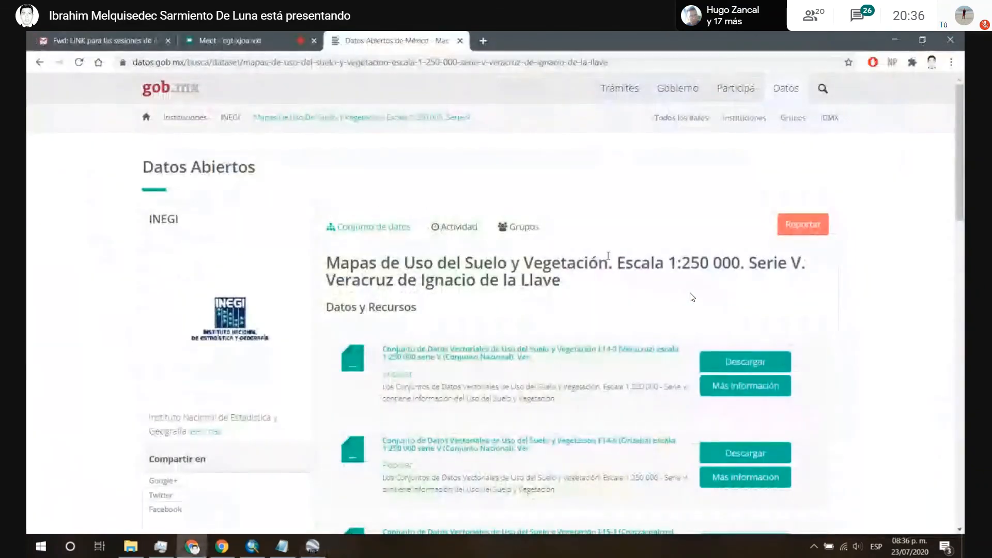
Step: Open the F14-12 (Poza Rica de Hidalgo) dataset from the Veracruz Serie V land-use and vegetation maps page
scroll(496, 293, "down", 2)
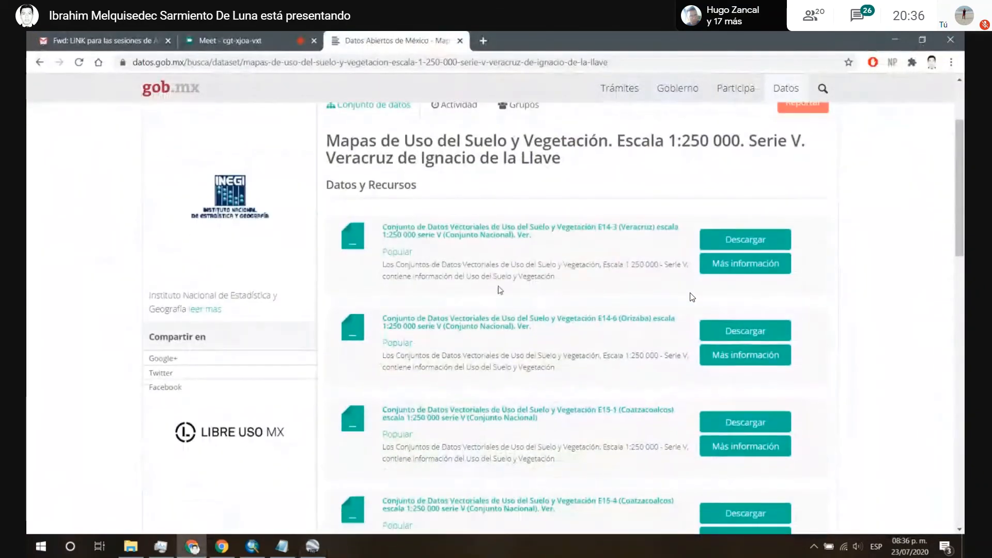
scroll(604, 313, "down", 6)
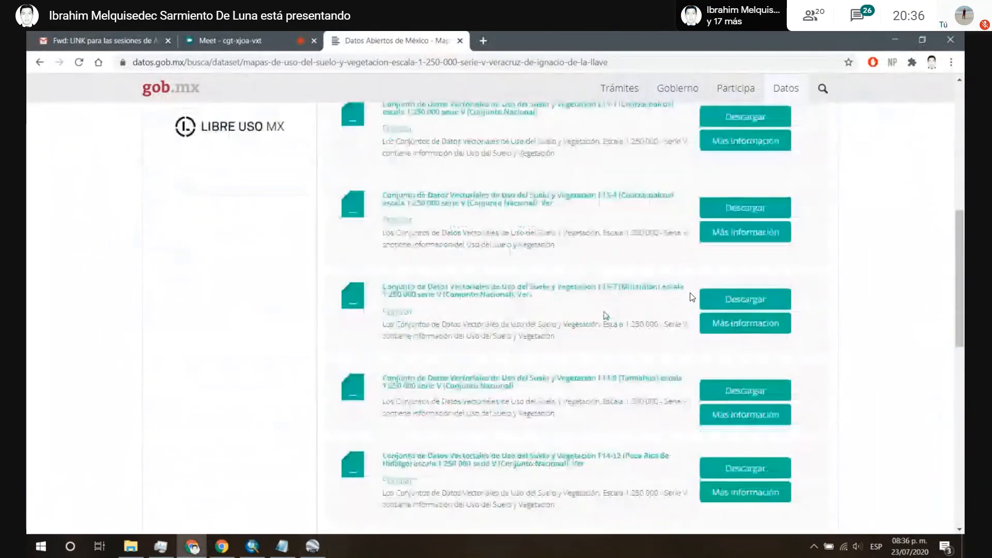
scroll(606, 316, "down", 1)
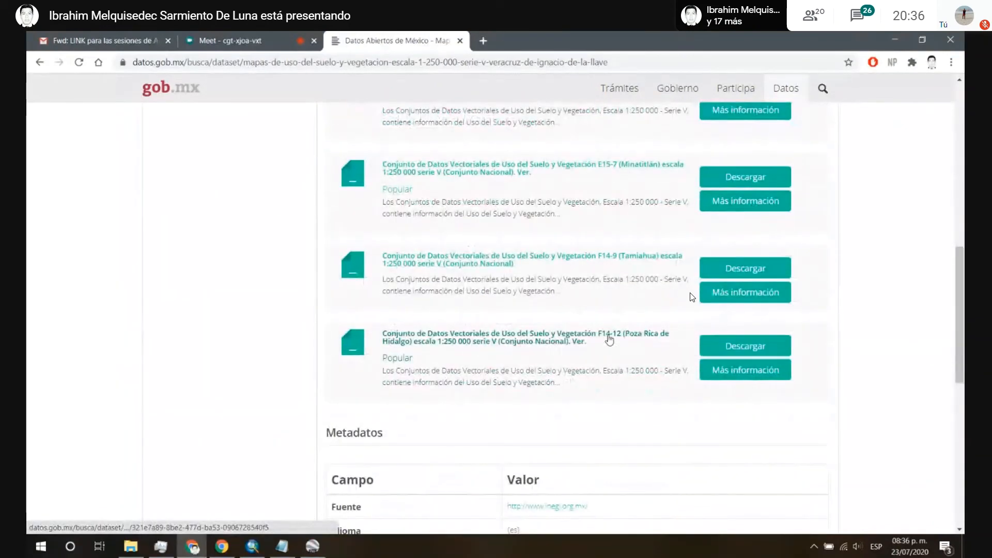
left_click(609, 340)
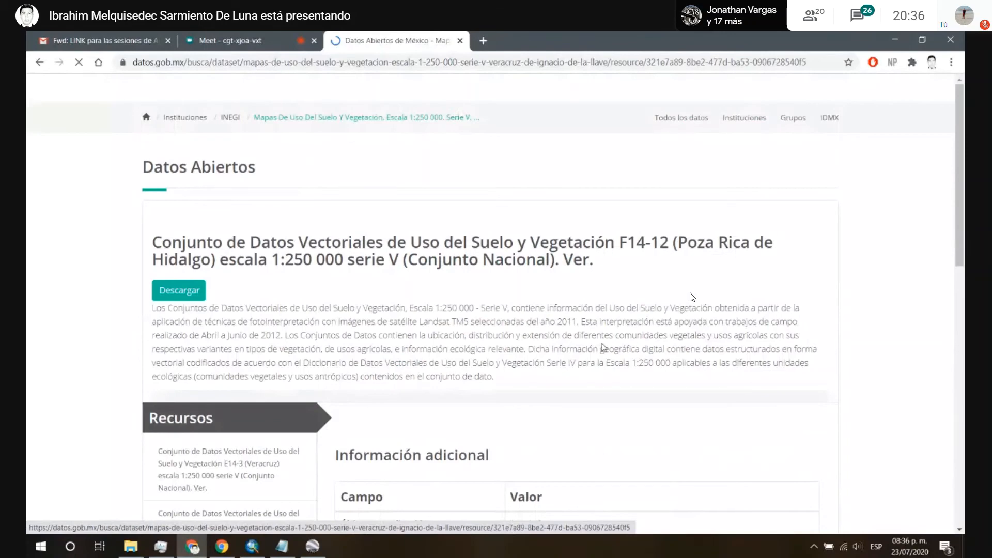
Step: Download the F14-12 land-use dataset and save it as f1412 in the CursoArcGIS folder
left_click(192, 293)
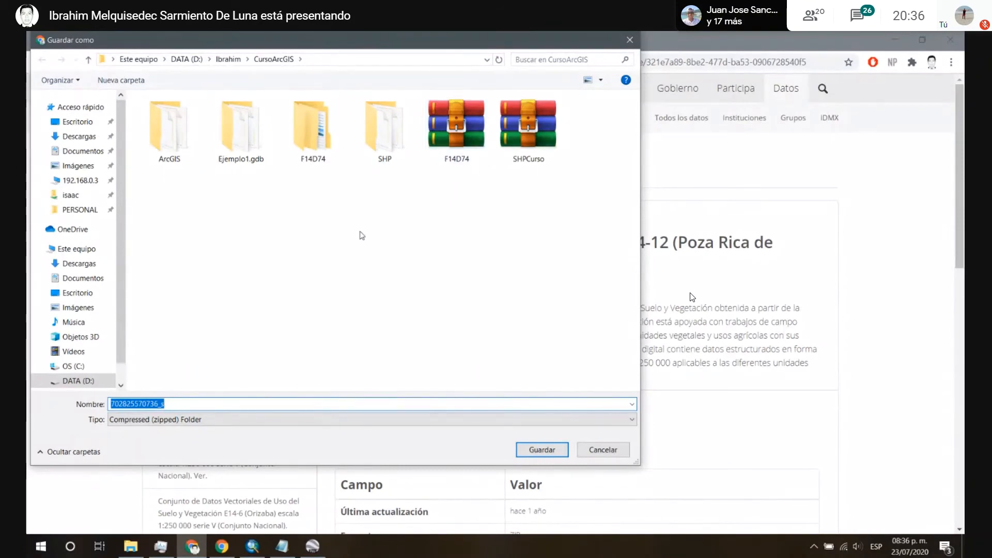
type("f")
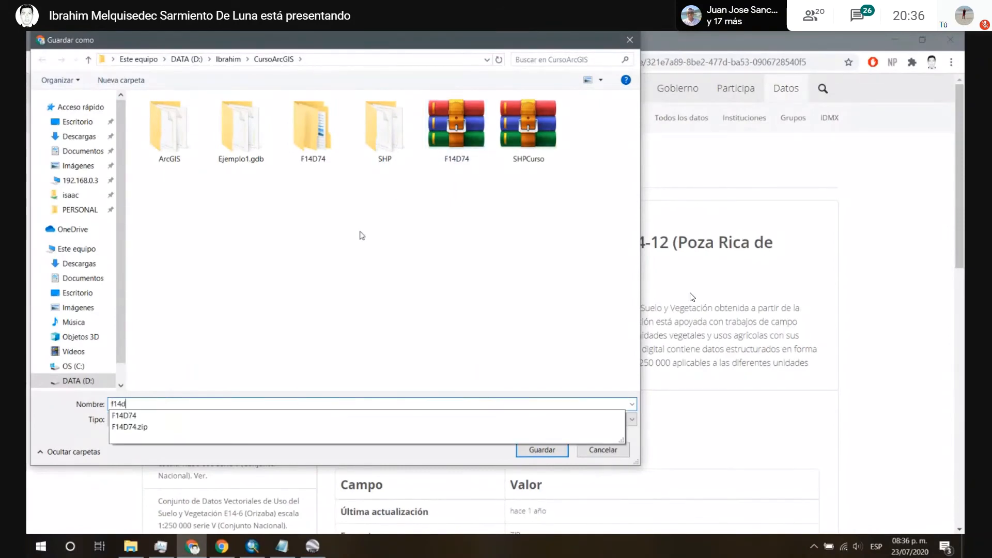
type("14")
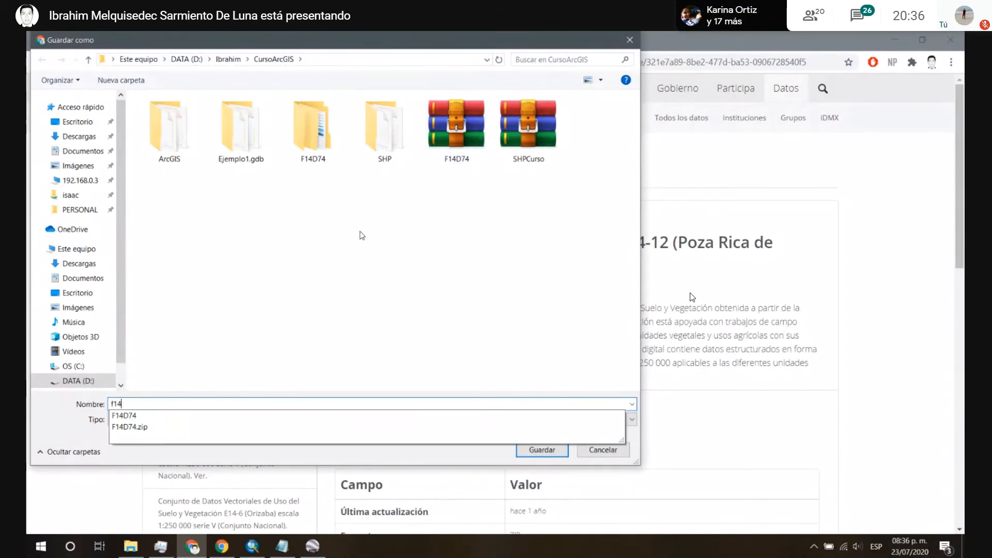
type("12")
key("Return")
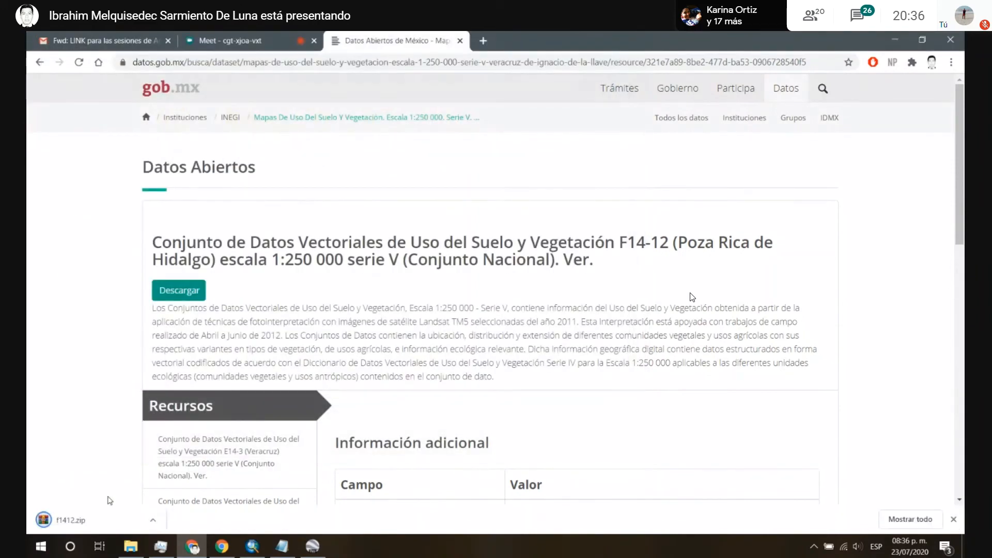
Step: Show the downloaded f1412 archive in its folder and extract it into its own f1412 subfolder
left_click(153, 520)
left_click(192, 478)
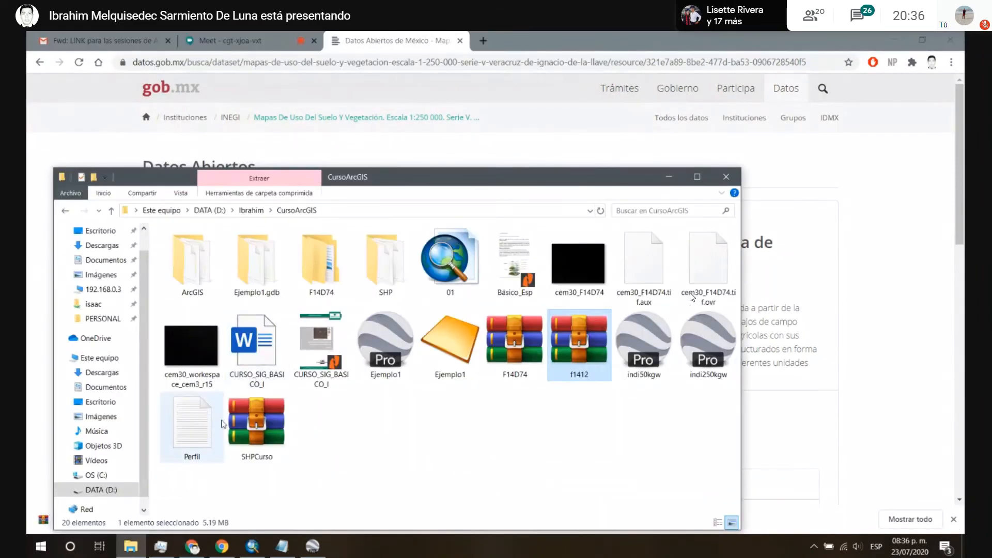
right_click(572, 345)
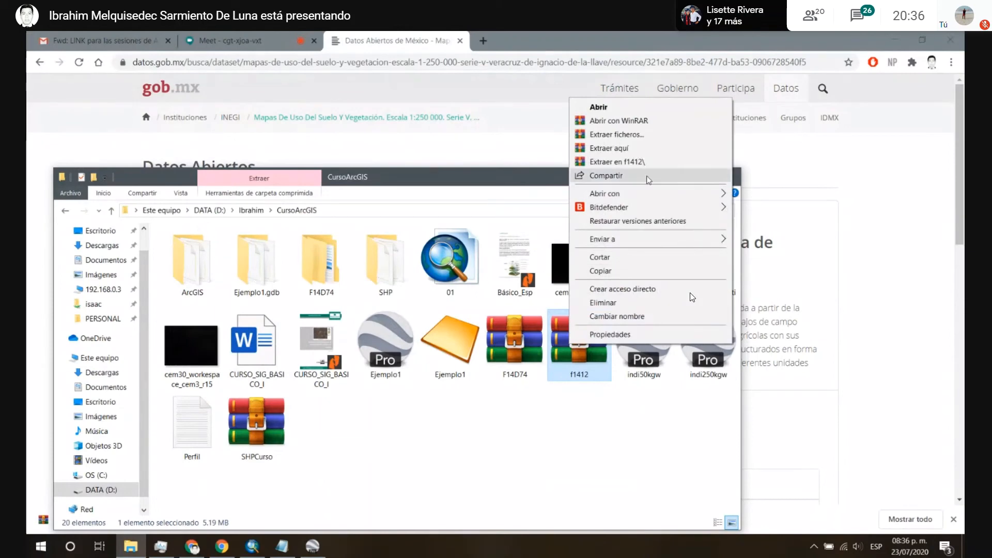
left_click(617, 162)
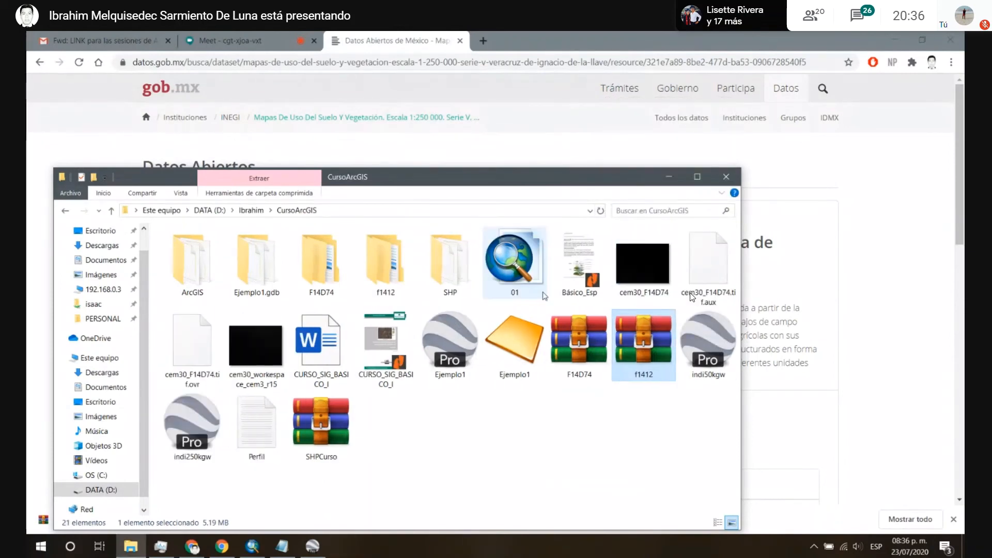
Step: Extract the cdv_usv_1_250_000_serieV_cn archive inside f1412's conjunto_de_datos folder into a subfolder of the same name
double_click(385, 261)
double_click(209, 250)
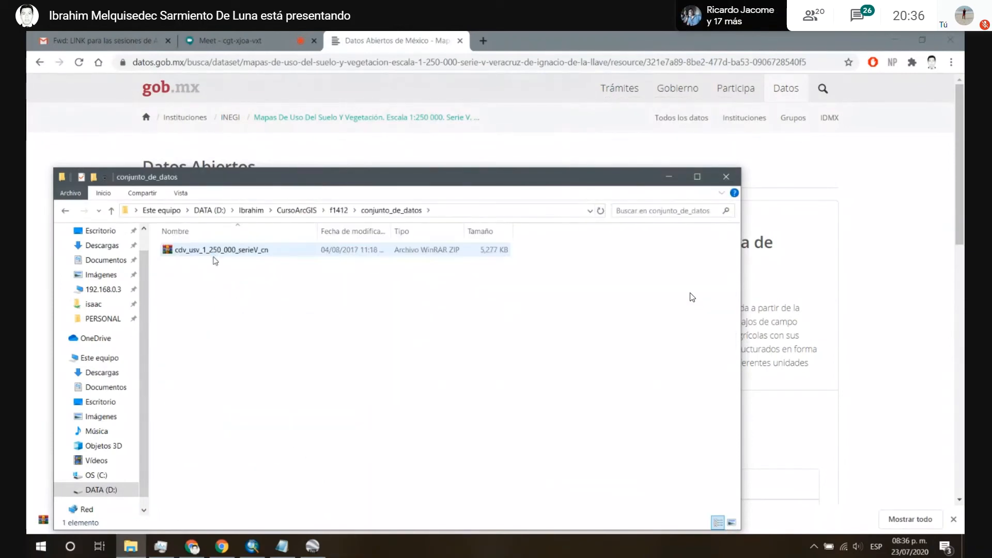
left_click(338, 211)
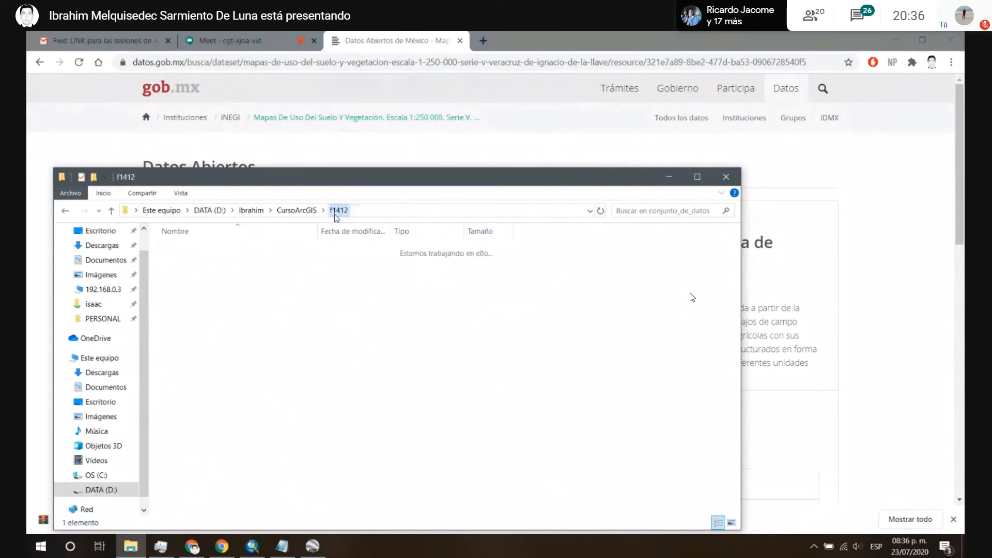
double_click(210, 251)
left_click(211, 252)
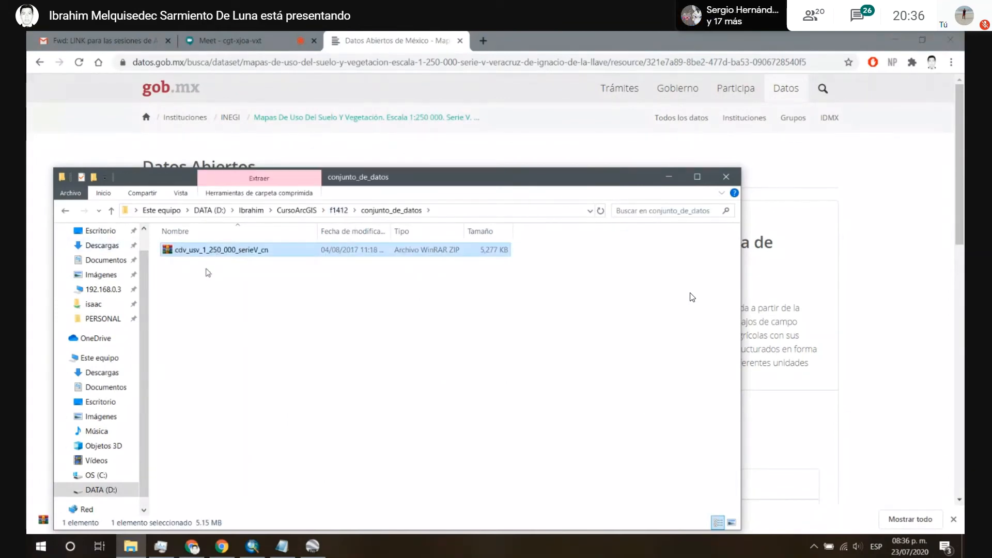
left_click(228, 264)
left_click(228, 254)
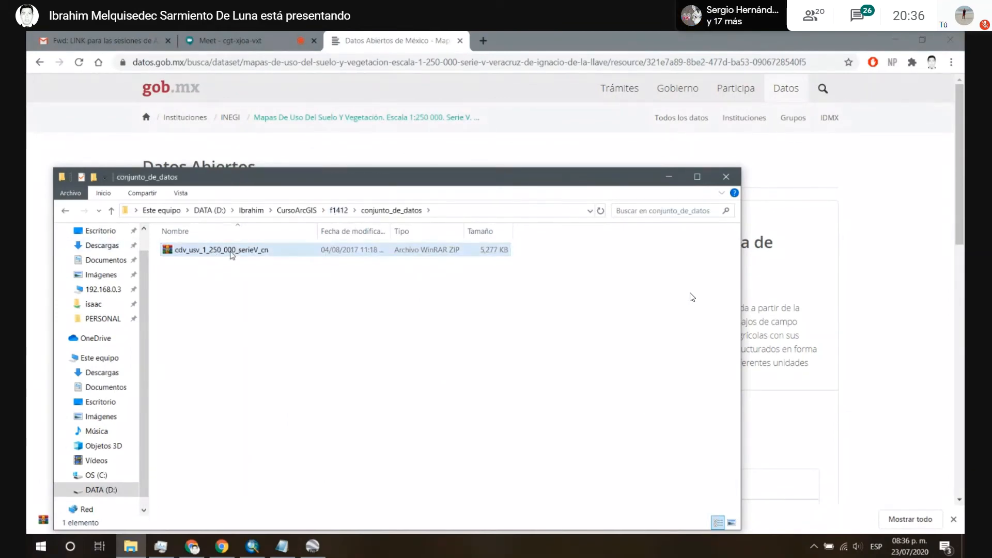
right_click(226, 256)
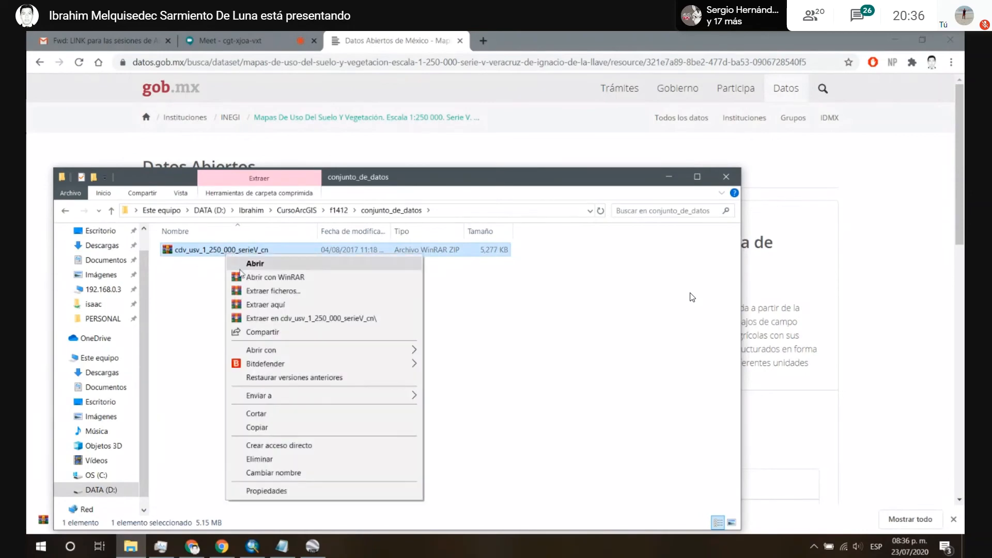
left_click(330, 318)
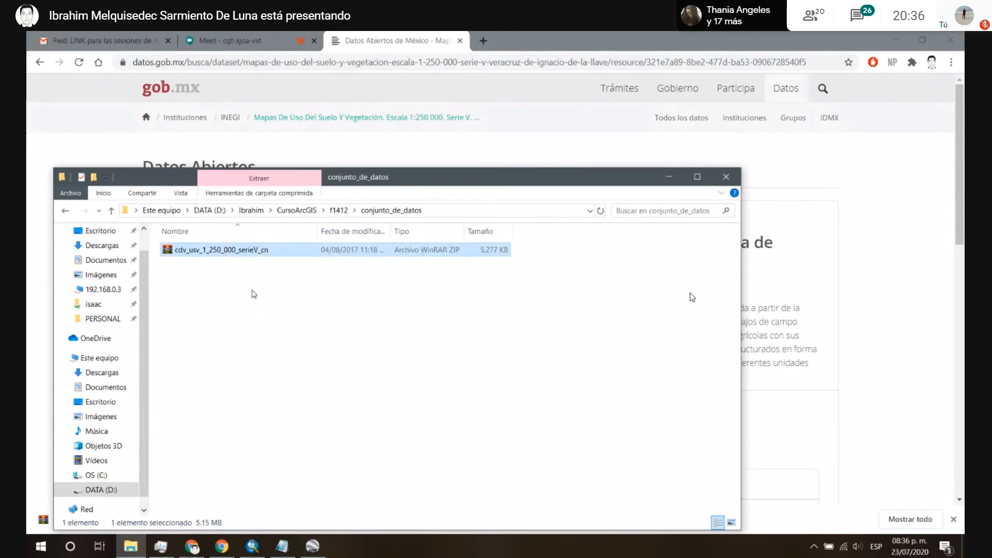
Step: Look through the extracted cdv_usv_1_250_000_serieV_cn files, go back up to the f1412 folder, and put the folder window away
double_click(236, 250)
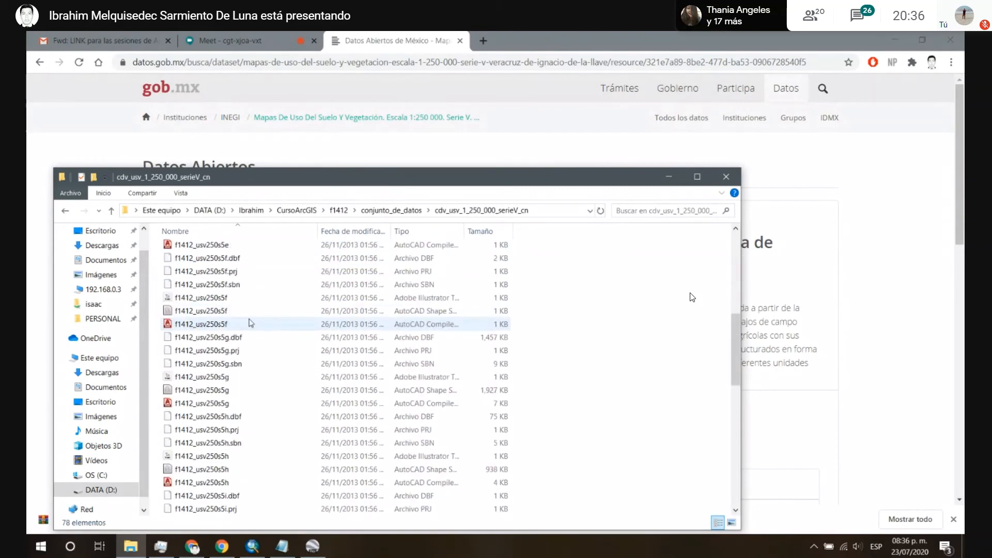
left_click(373, 210)
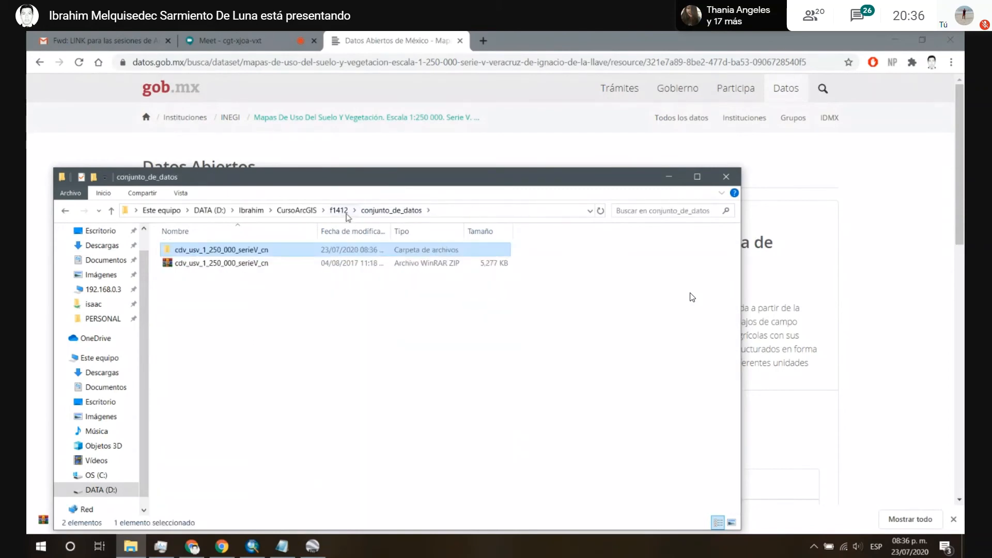
left_click(339, 210)
left_click(670, 177)
Step: Switch to ArcMap, turn off the INEGI land-use service, and collapse both INEGI service entries in the layer list
left_click(252, 547)
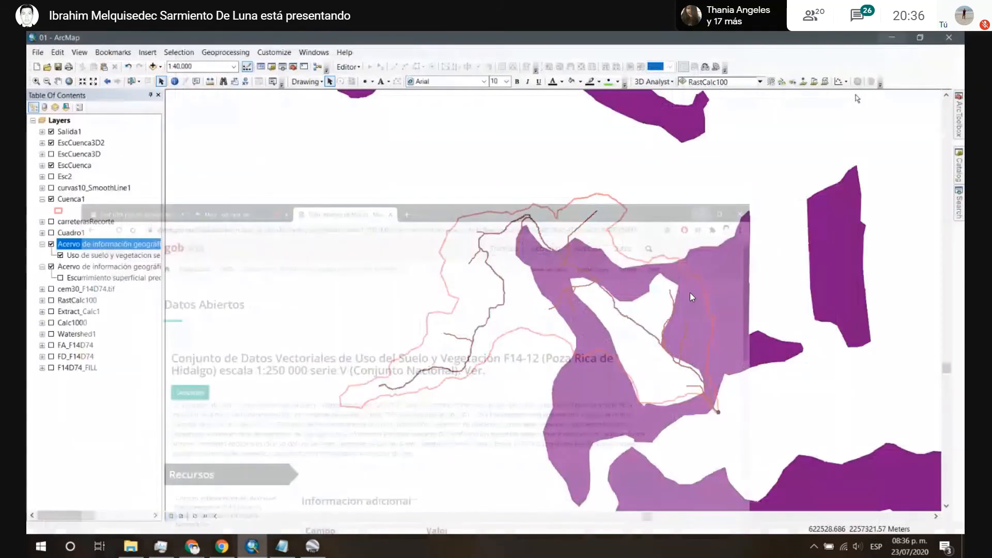
left_click(51, 244)
left_click(42, 244)
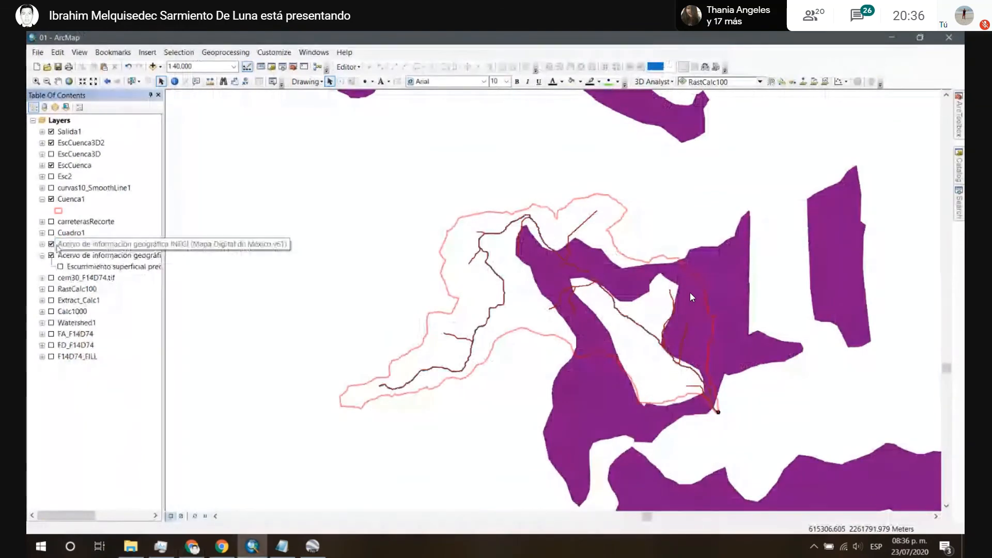
left_click(42, 255)
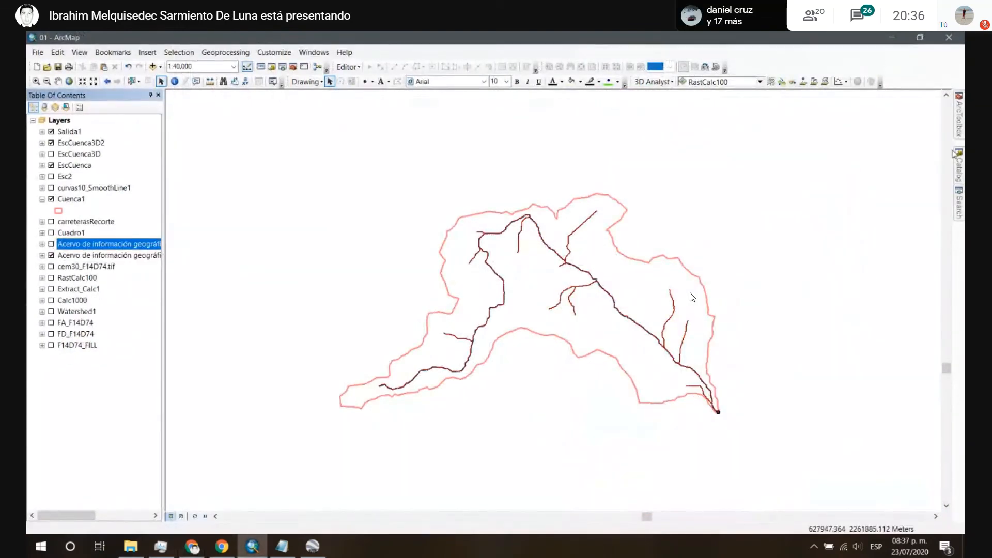
Step: Open the Catalog, collapse GIS Servers, and list the CursoArcGIS folder connection's contents with its ArcGIS subfolder collapsed
left_click(955, 156)
left_click(793, 177)
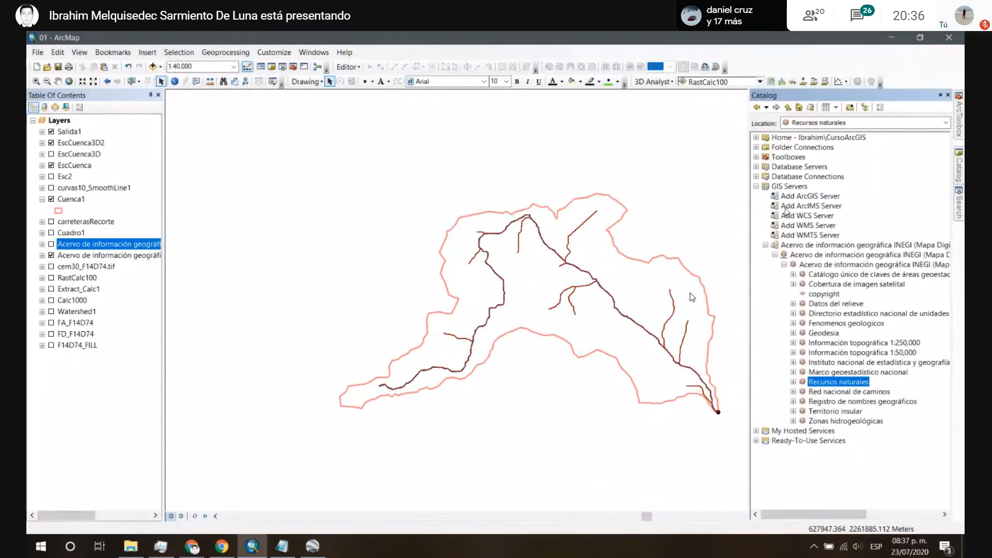
left_click(756, 187)
left_click(756, 147)
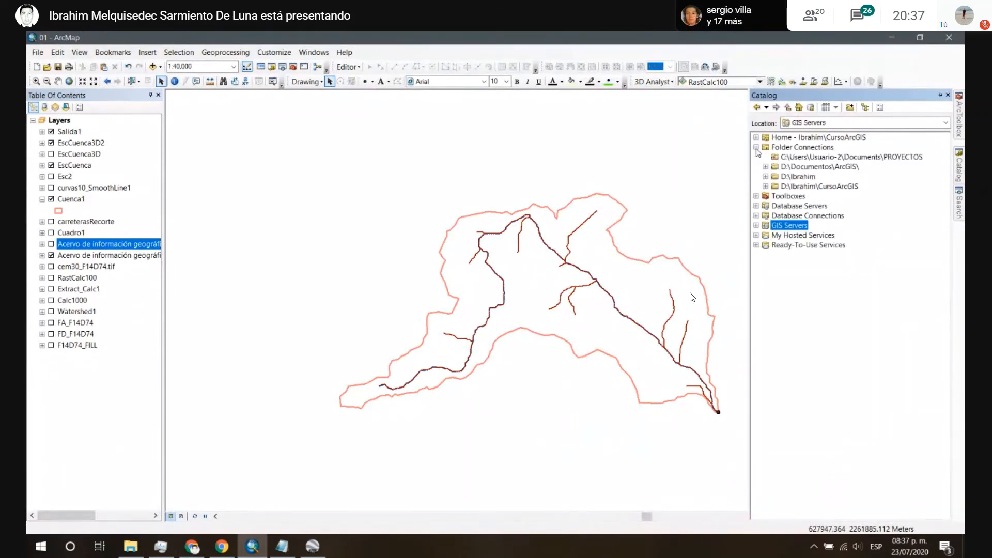
left_click(767, 187)
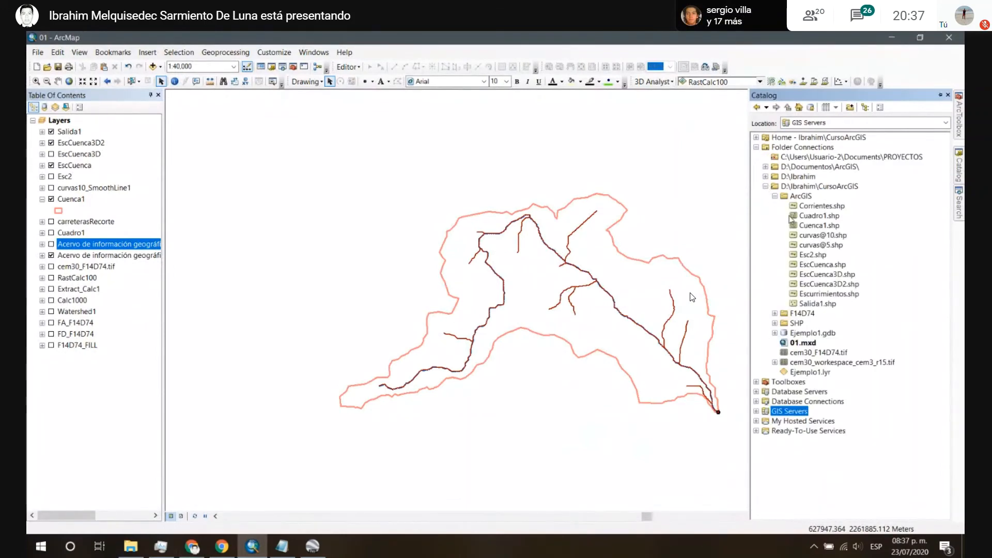
left_click(775, 197)
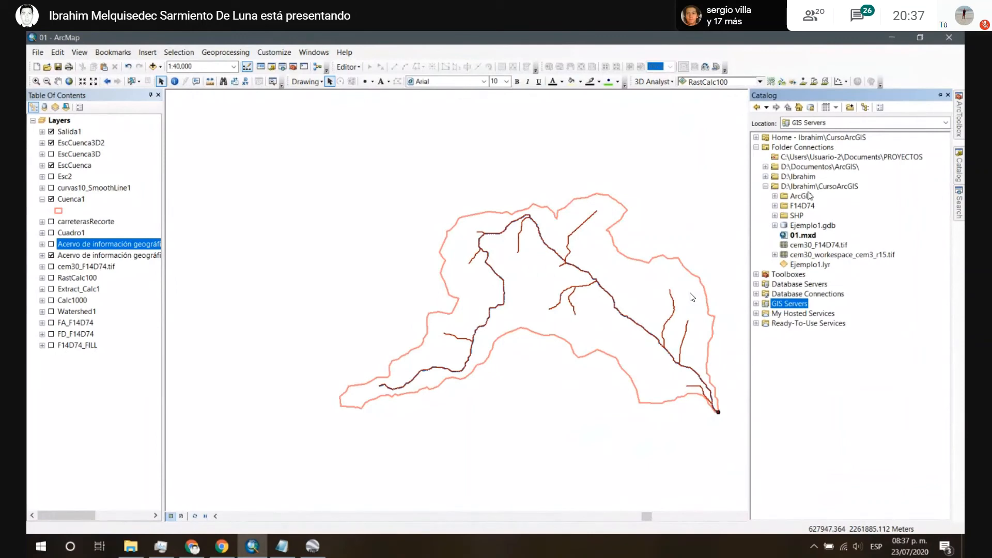
Step: Refresh the CursoArcGIS folder connection and expand f1412 and conjunto_de_datos down to the shapefiles in cdv_usv_1_250_000_serieV_cn
left_click(811, 188)
right_click(811, 188)
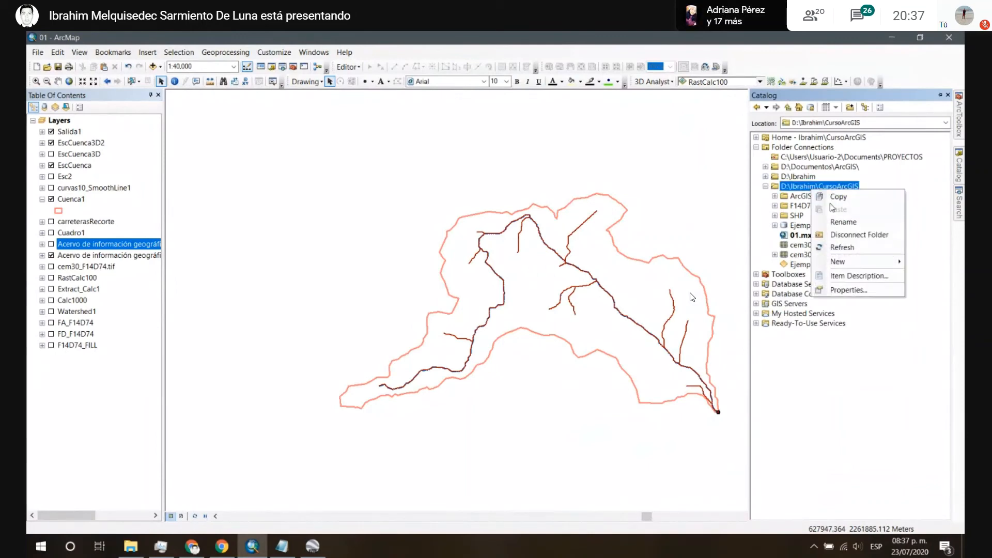
left_click(843, 248)
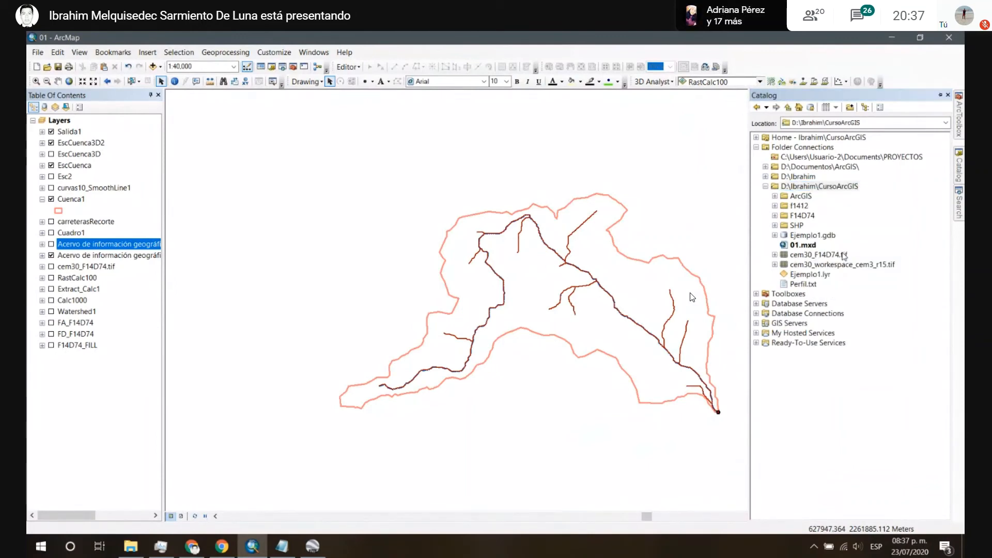
left_click(775, 205)
left_click(784, 216)
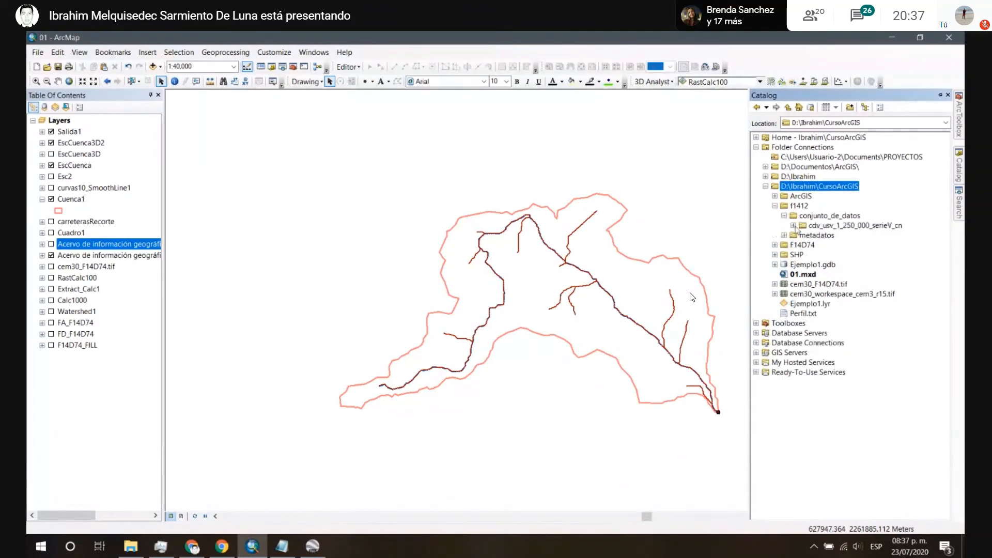
left_click(793, 226)
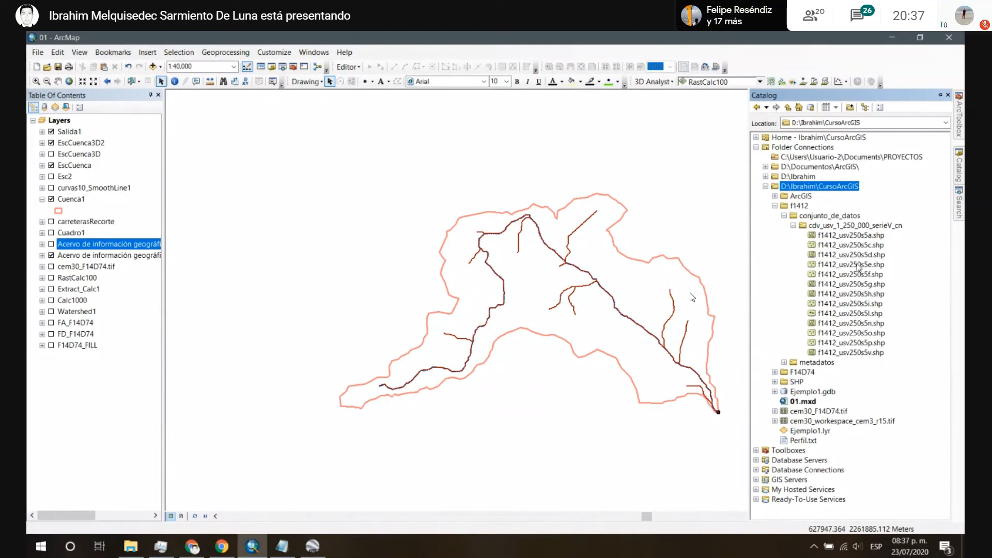
Step: Add the f1412_usv250s5v.shp shapefile to the map and dismiss the geographic coordinate systems warning
left_click(868, 235)
left_click(854, 353)
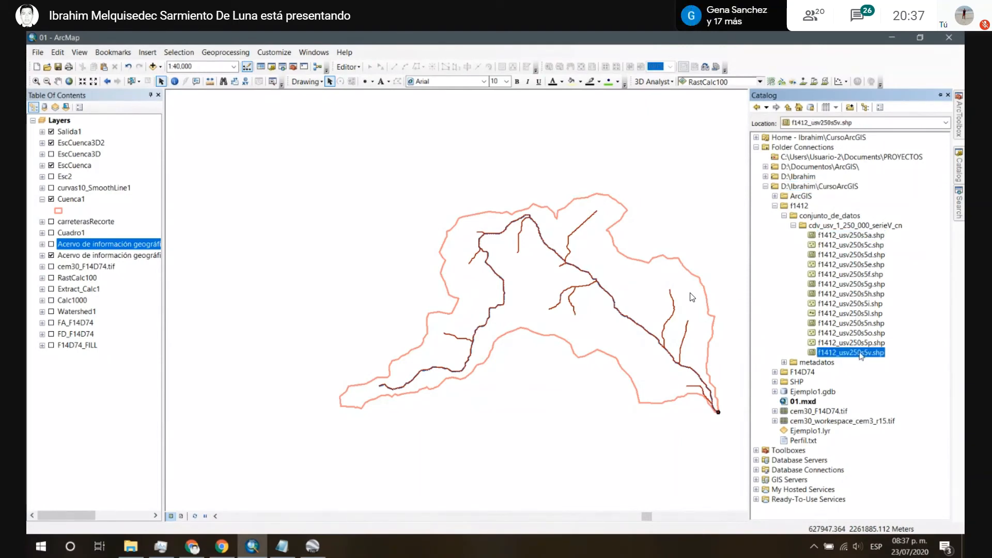
left_click_drag(862, 355, 457, 325)
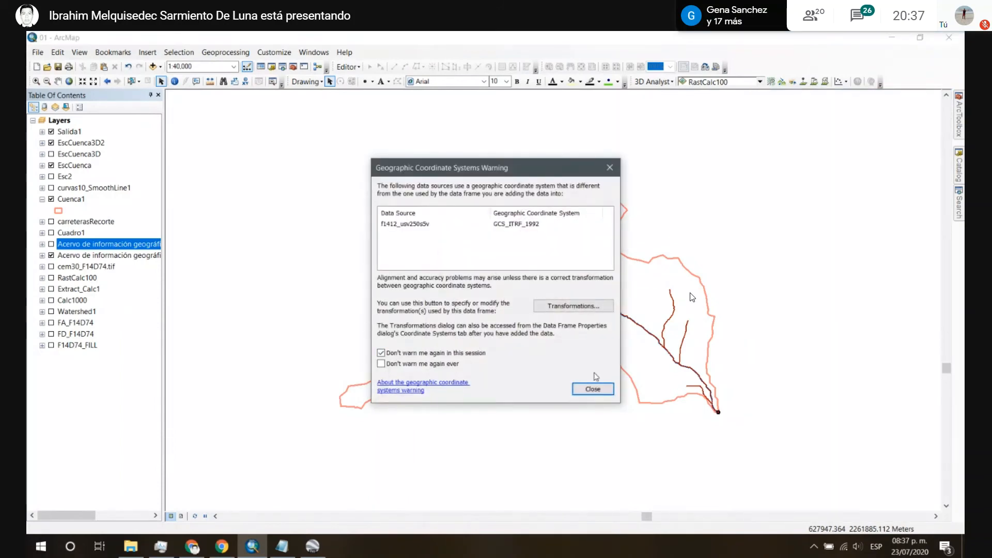
left_click(594, 389)
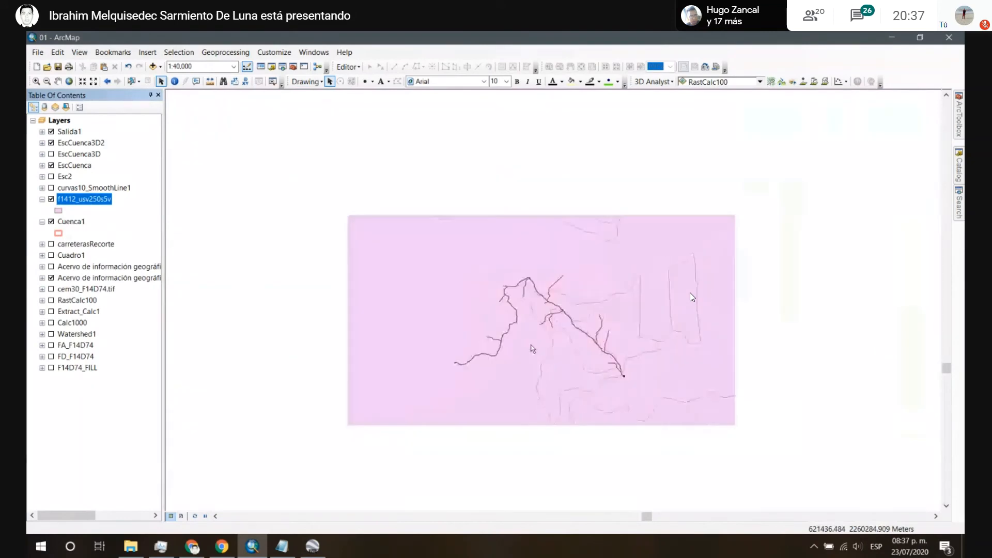
Step: Move the f1412_usv250s5v layer to the end of the layer list, beneath F14D74_FILL
scroll(533, 349, "down", 4)
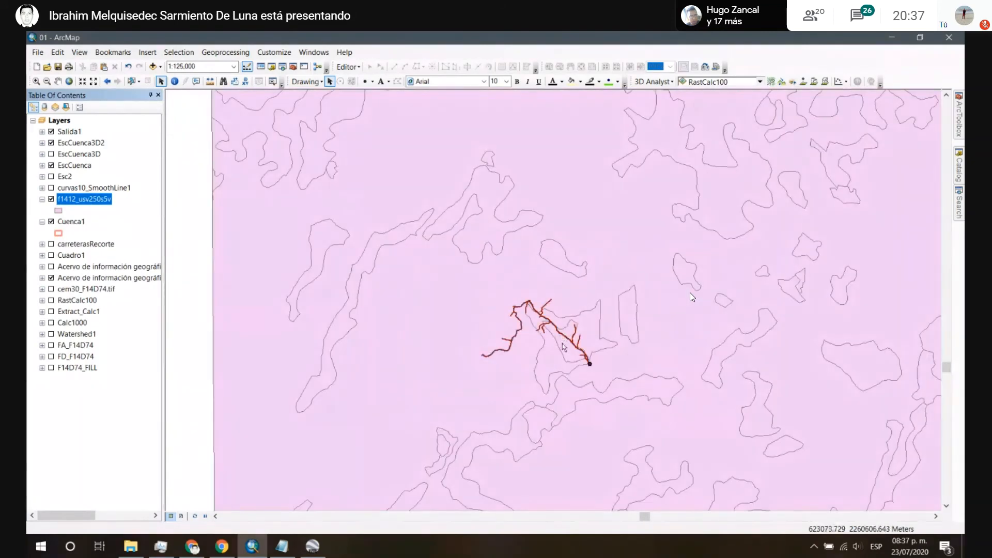
scroll(565, 355, "up", 5)
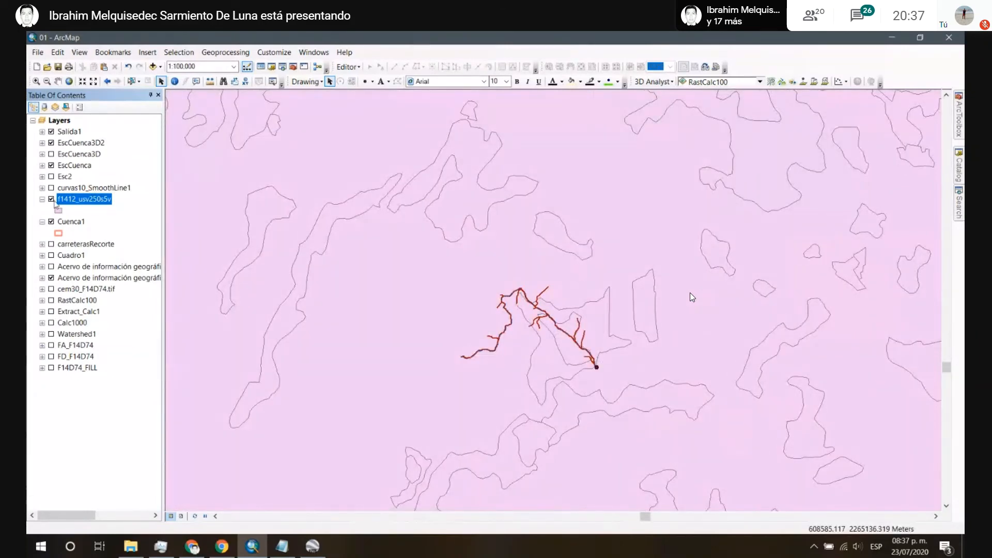
left_click_drag(68, 371, 69, 370)
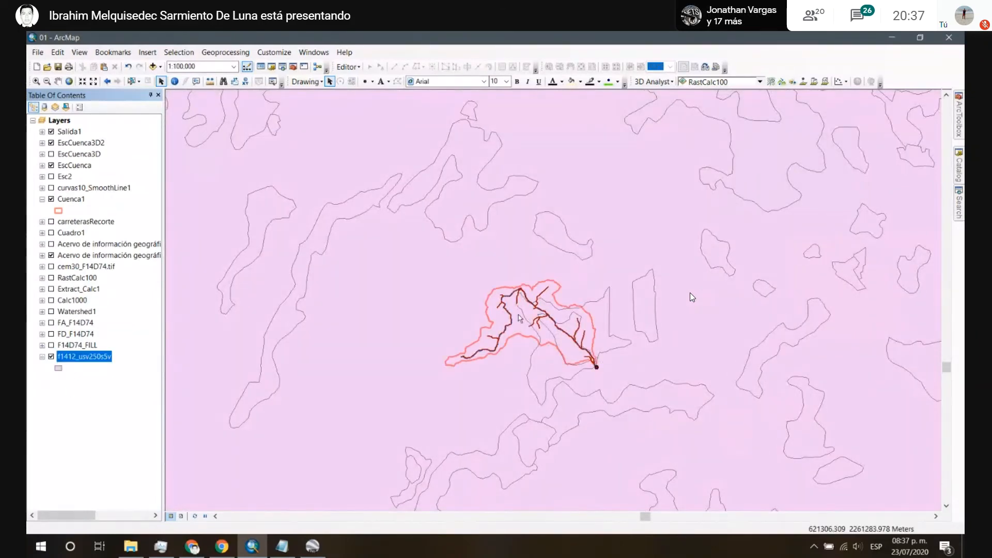
Step: Examine the land-use and vegetation fields and records in the f1412_usv250s5v attribute table, widening its window, and close the table
right_click(81, 358)
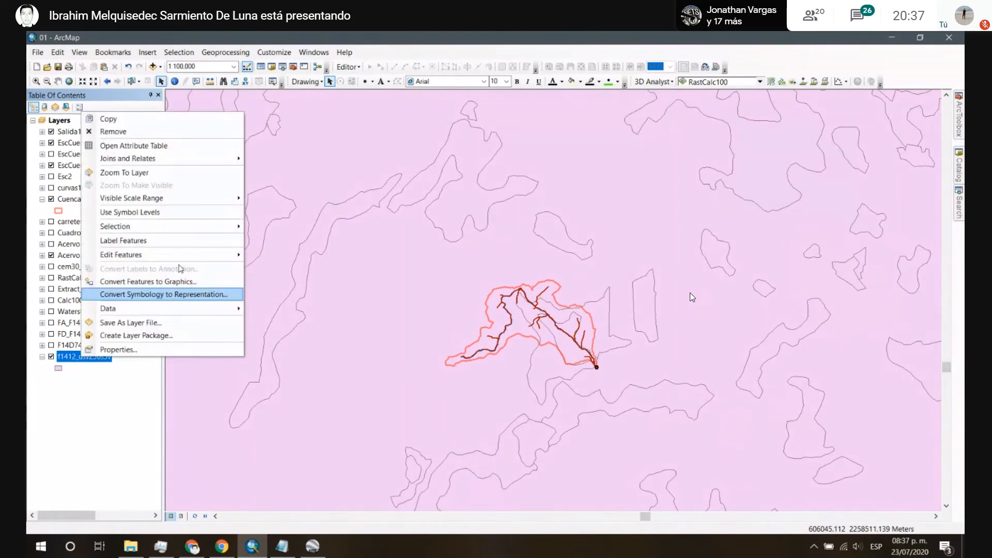
left_click(169, 150)
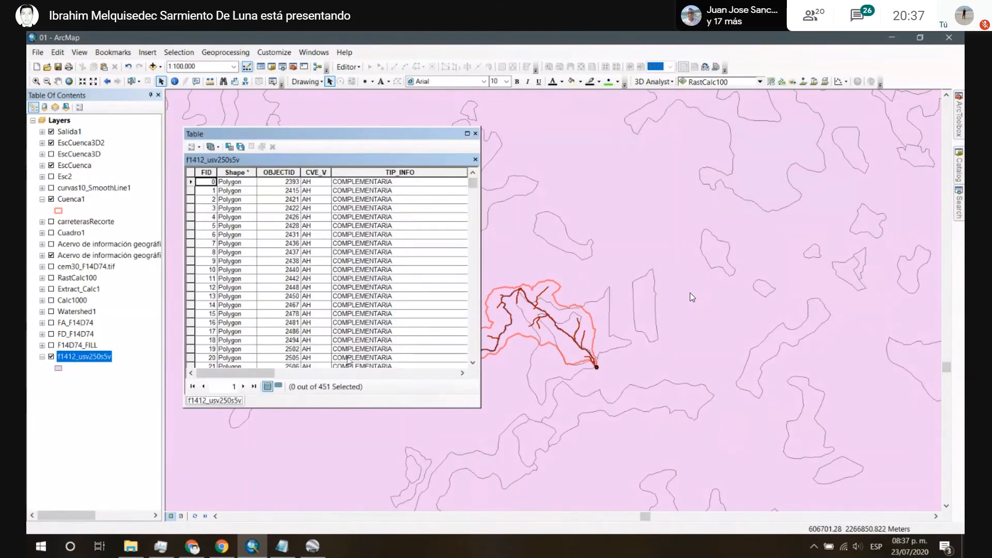
left_click_drag(246, 373, 431, 382)
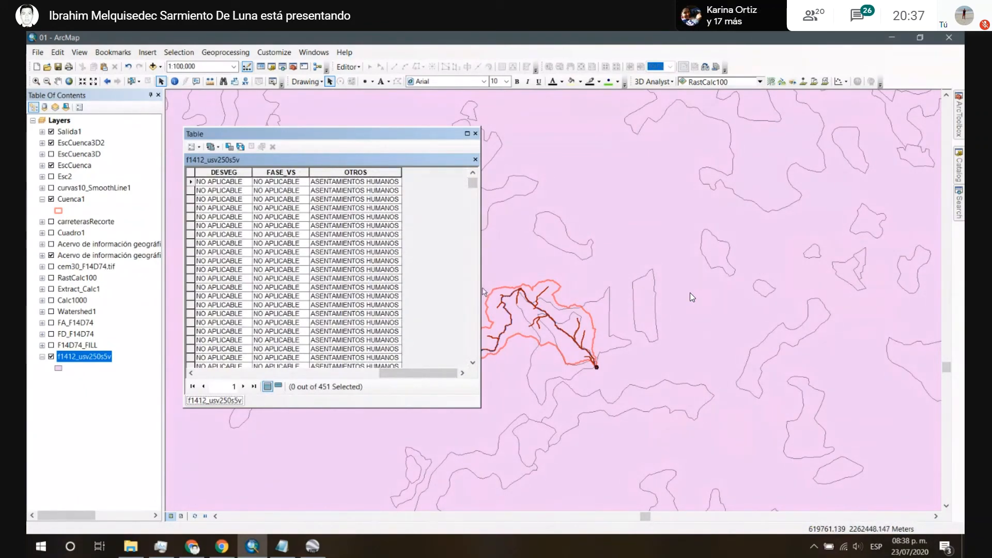
left_click_drag(480, 290, 770, 295)
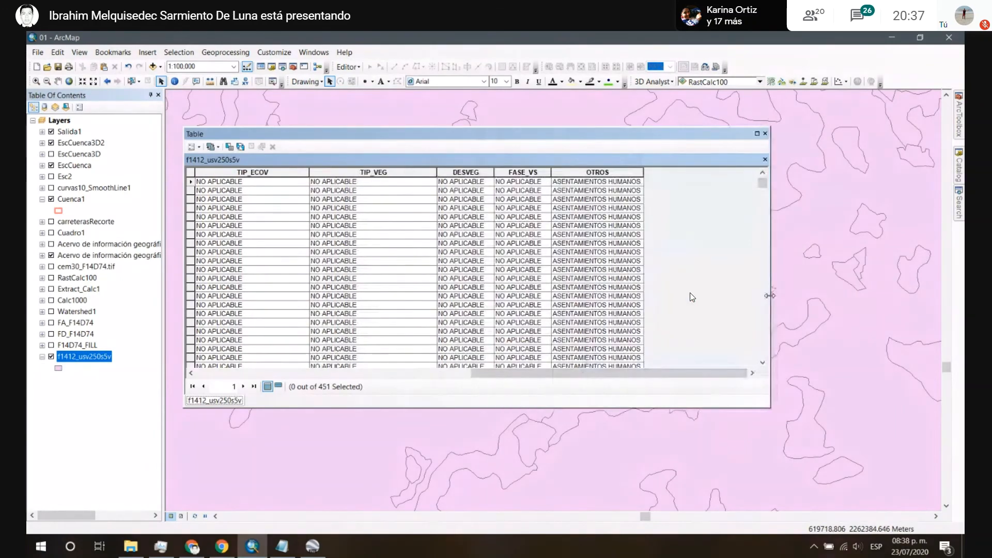
scroll(543, 323, "down", 5)
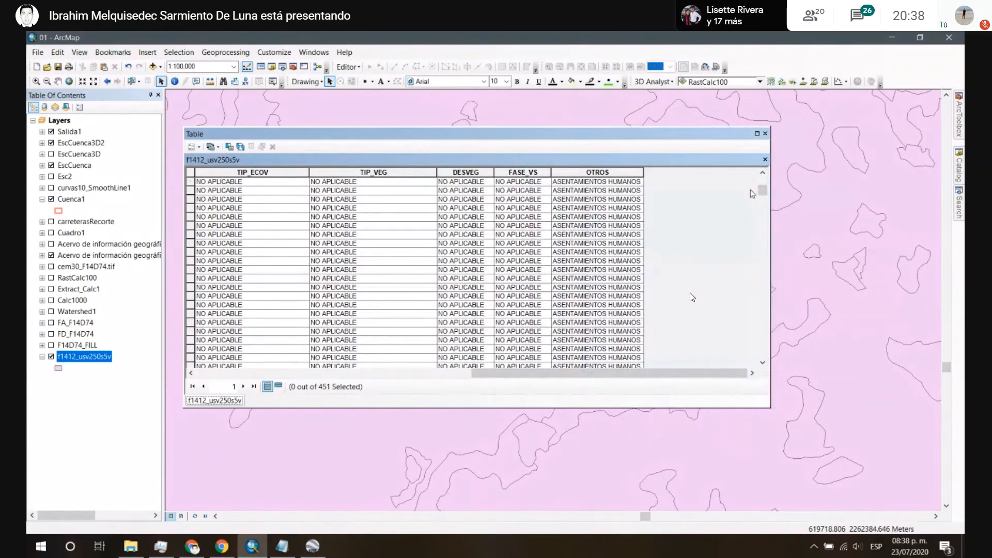
left_click_drag(763, 191, 561, 373)
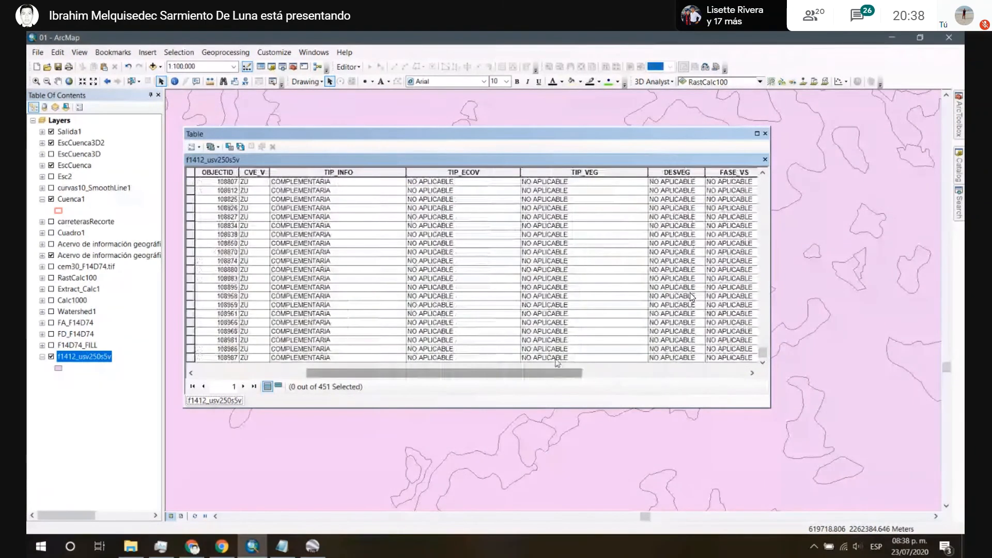
scroll(594, 308, "up", 5)
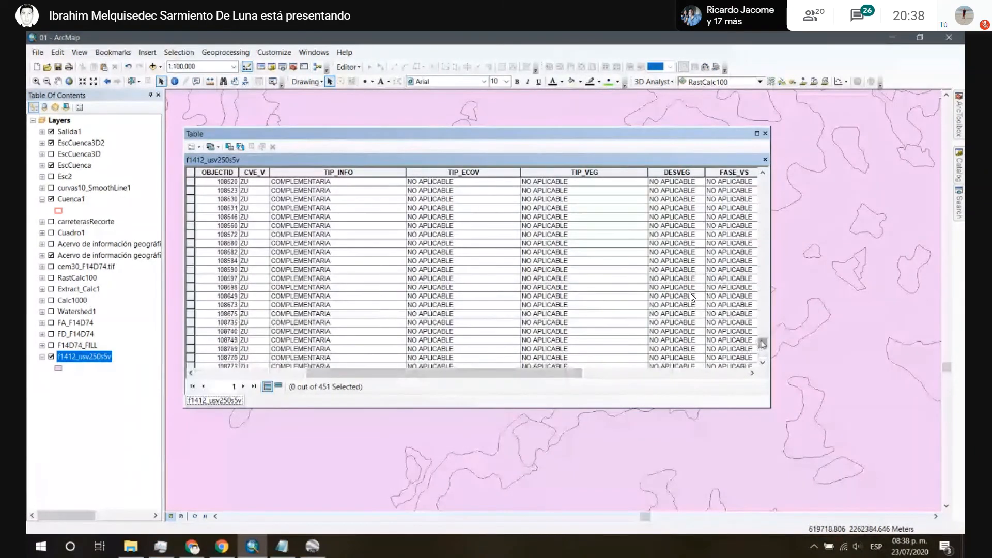
scroll(692, 297, "up", 10)
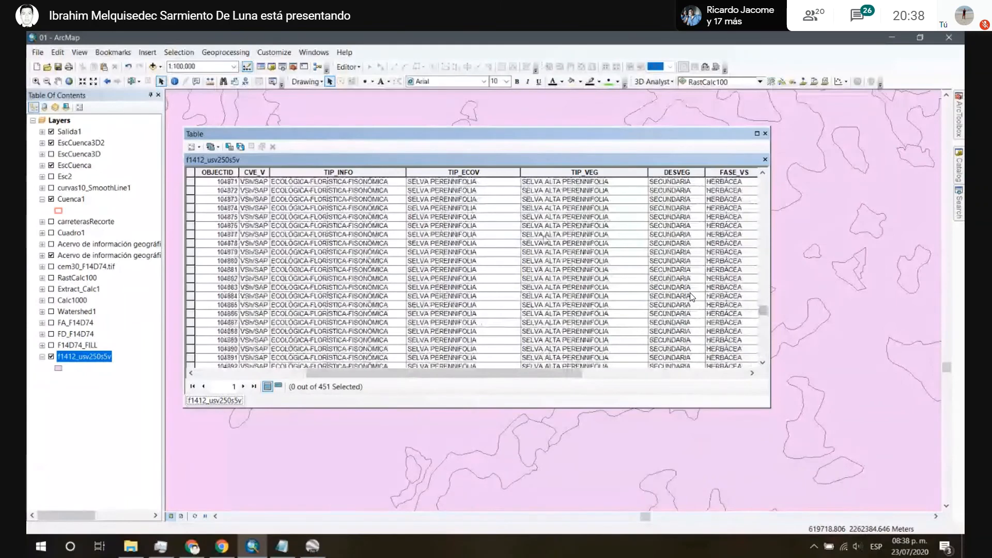
scroll(692, 297, "up", 5)
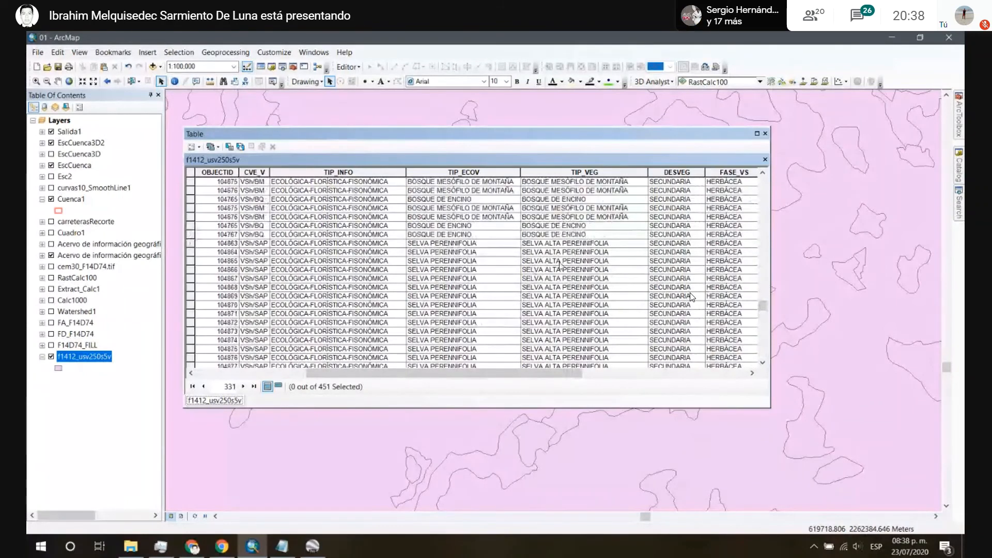
scroll(693, 297, "up", 10)
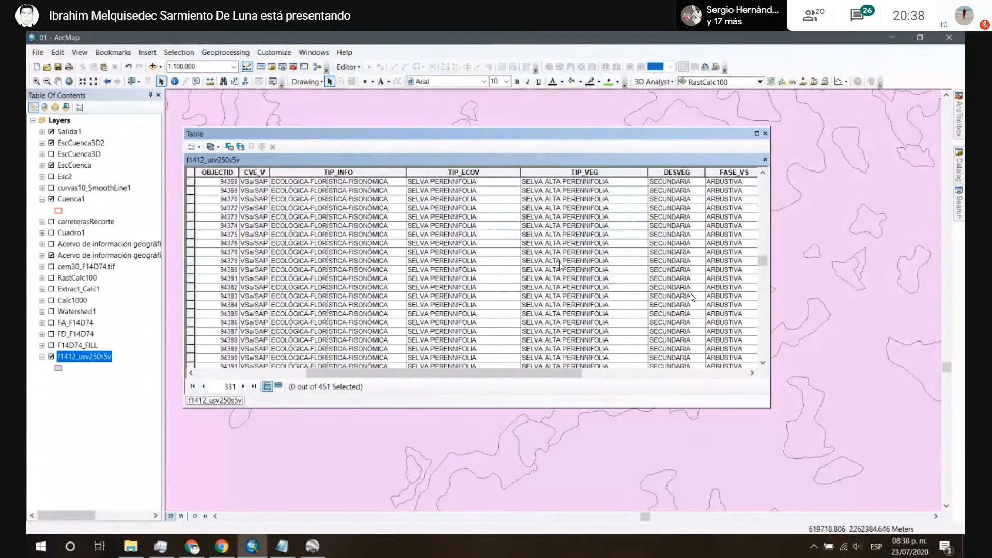
scroll(693, 297, "up", 15)
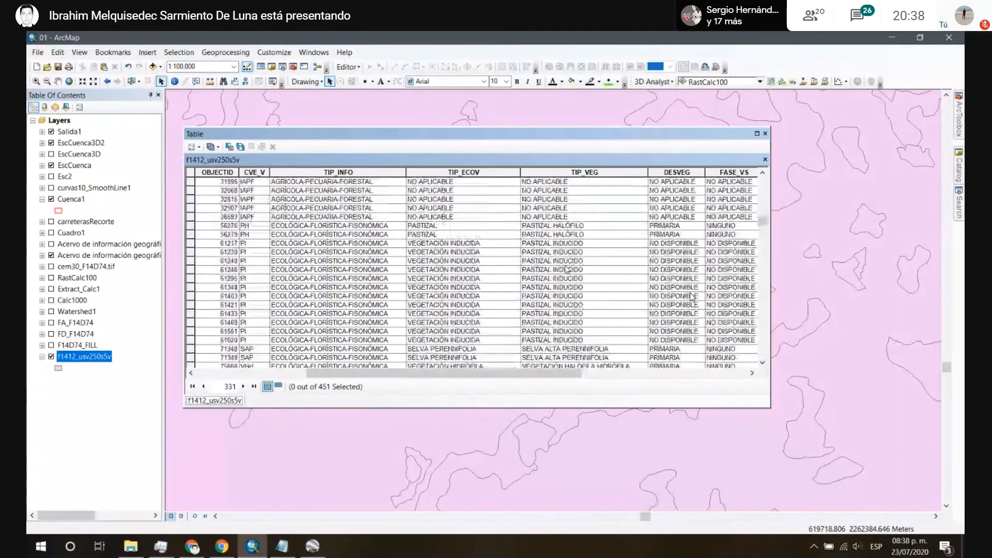
scroll(692, 296, "up", 5)
scroll(693, 297, "up", 10)
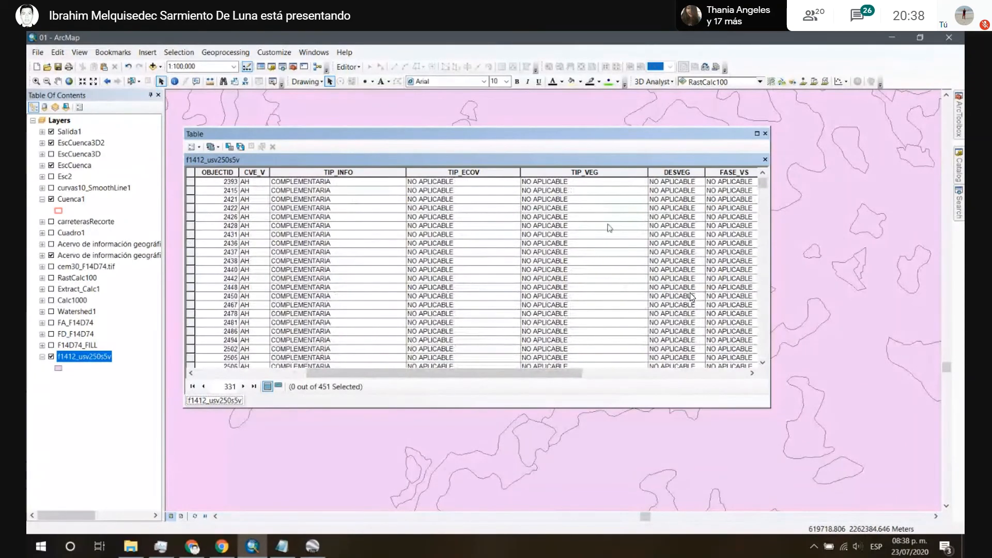
left_click(766, 133)
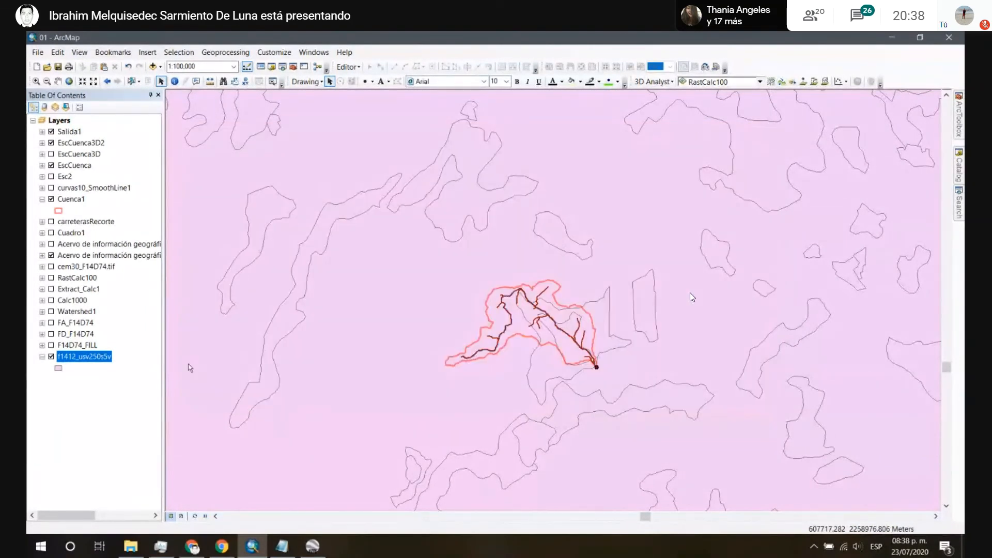
Step: Start the Clip geoprocessing tool with f1412_usv250s5v as the input features and Cuenca1 as the clip features
scroll(580, 387, "down", 2)
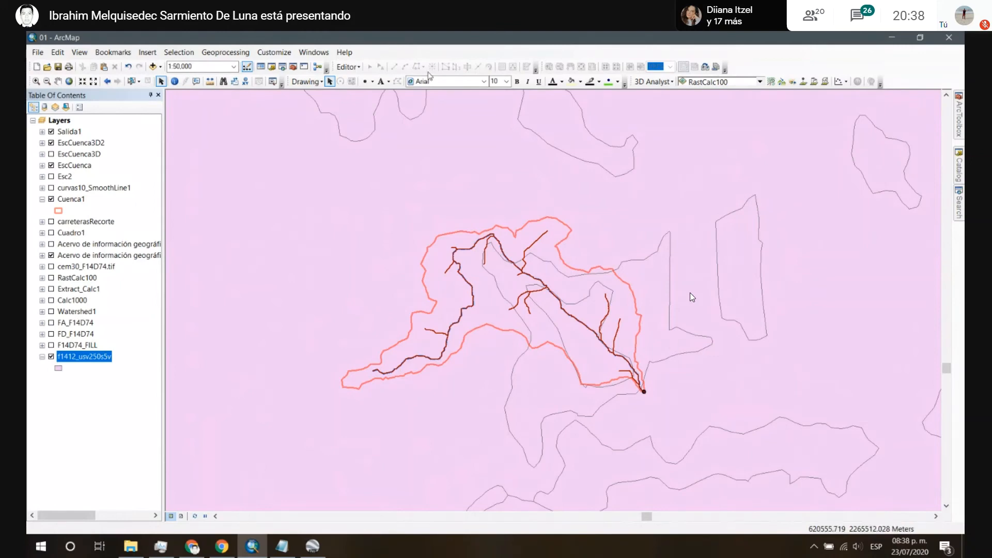
left_click(225, 52)
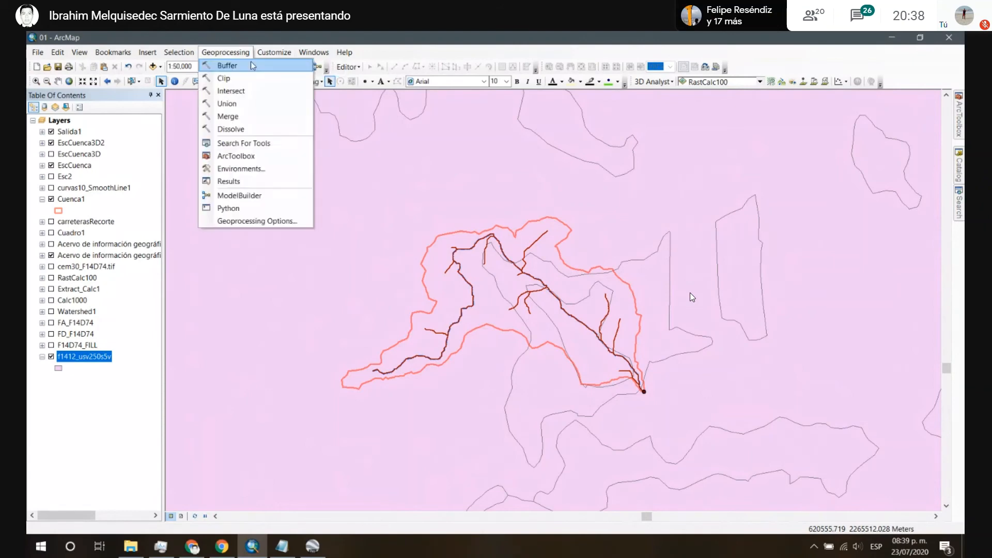
left_click(224, 78)
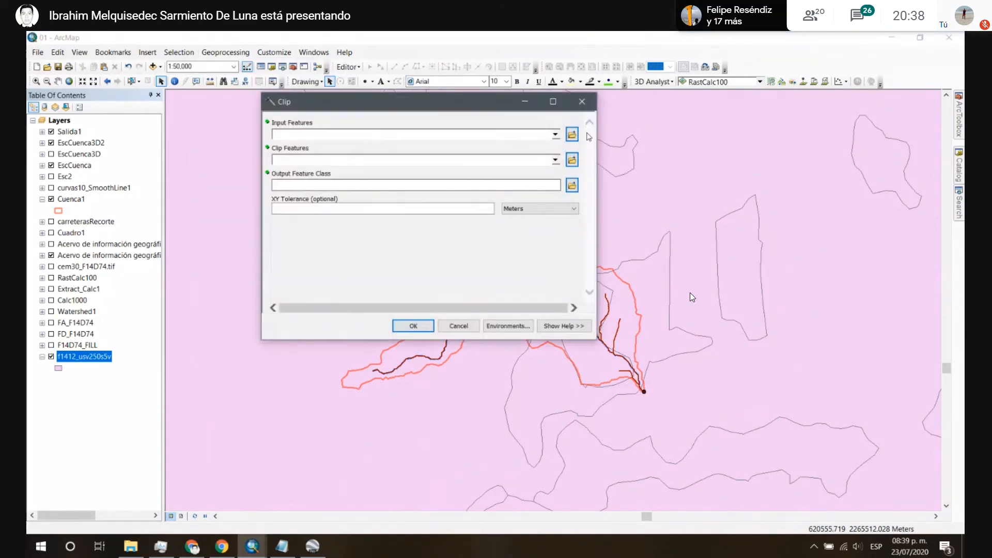
left_click(556, 134)
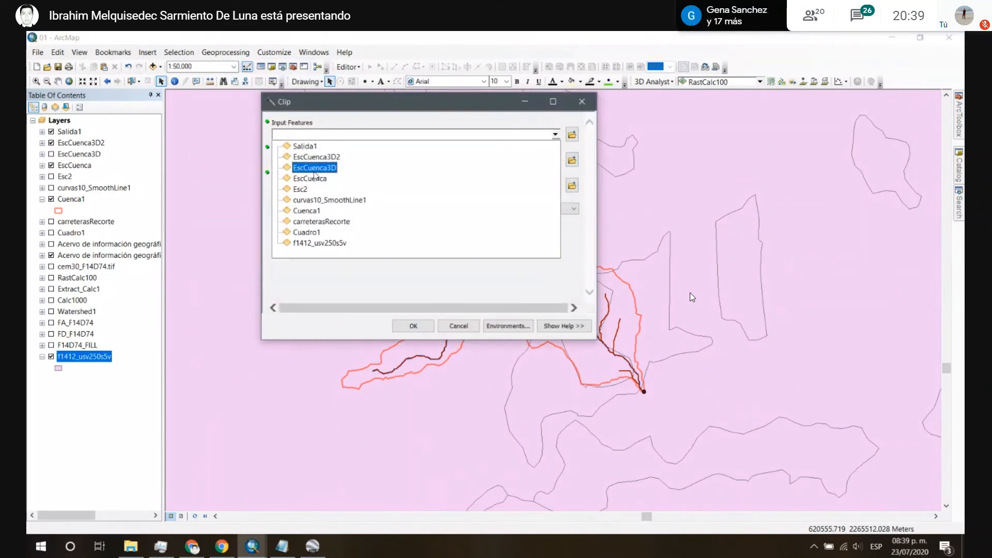
left_click(329, 243)
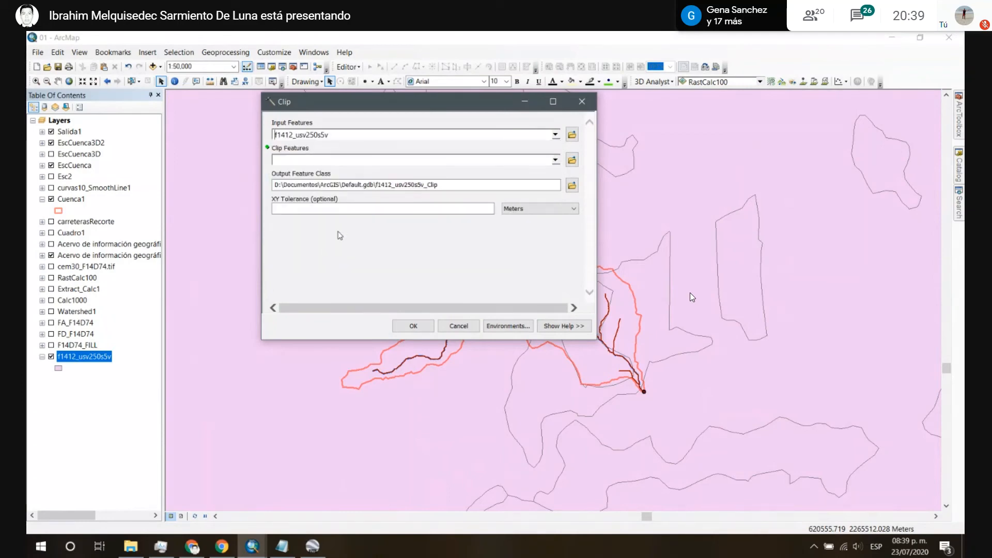
left_click(555, 160)
left_click(411, 230)
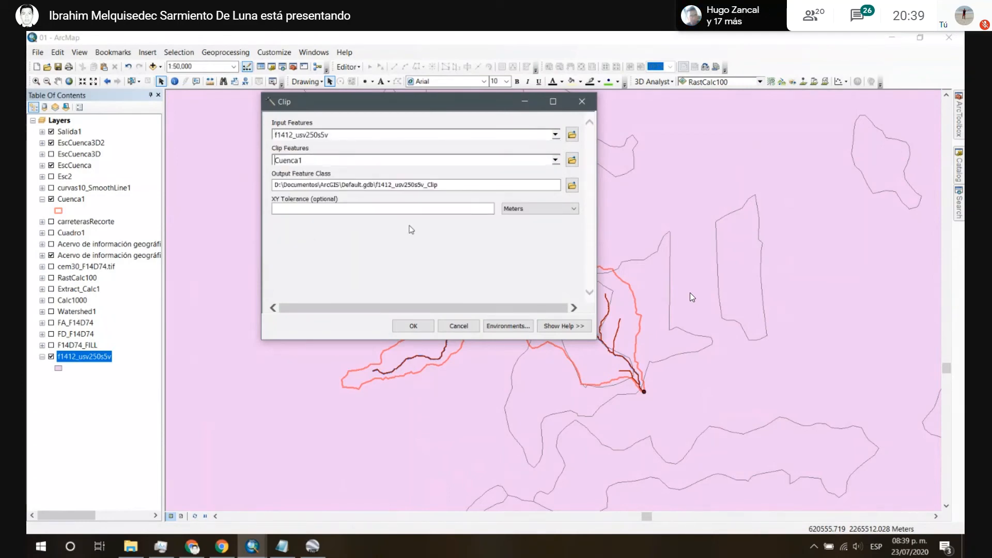
Step: Set the Clip output to a shapefile named UsosCuenca in CursoArcGIS's ArcGIS folder
left_click(572, 186)
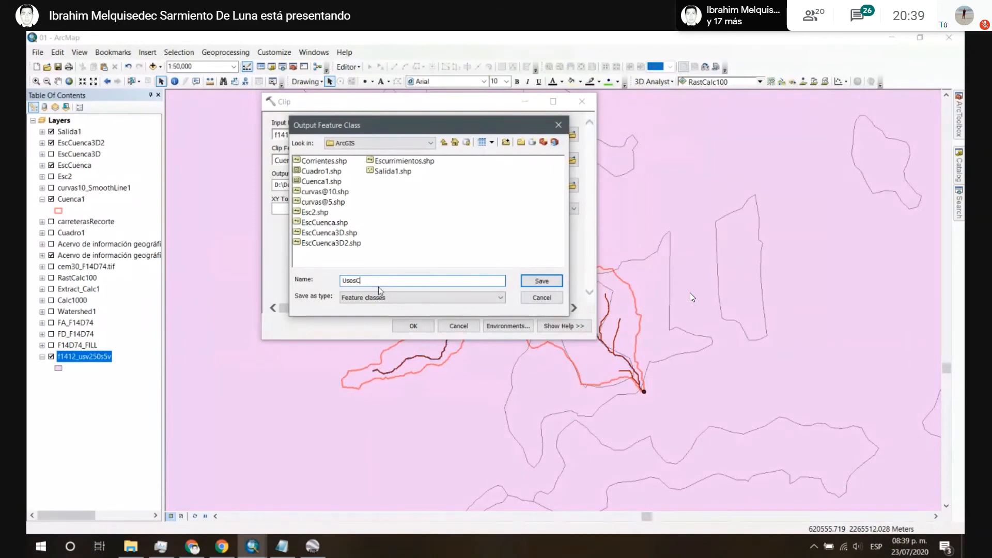
type("uenca")
key("Return")
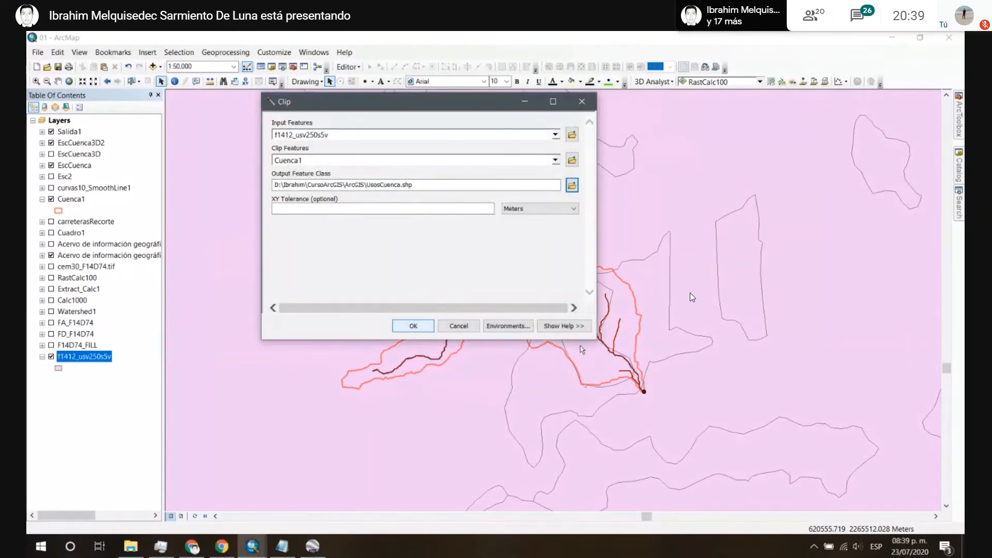
Step: Set the Clip's output coordinate system to WGS 1984 UTM Zone 14N in its environment settings and run the tool
left_click(535, 330)
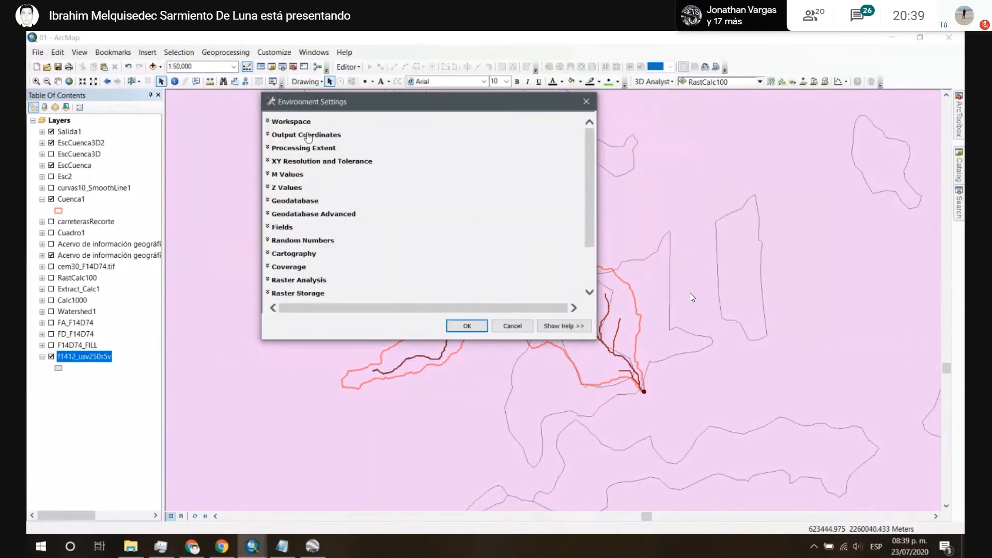
left_click(308, 134)
left_click(339, 160)
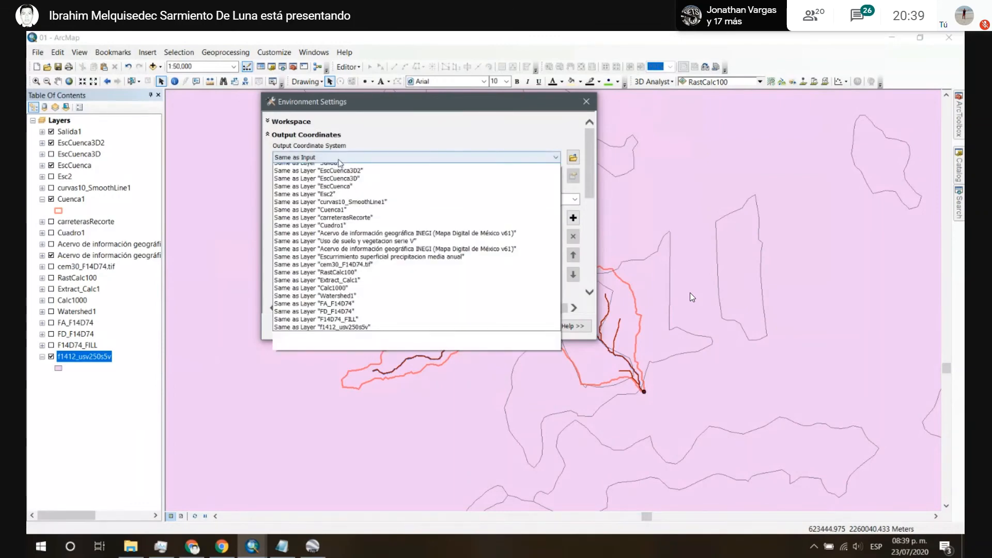
left_click(337, 174)
left_click(573, 176)
left_click(368, 131)
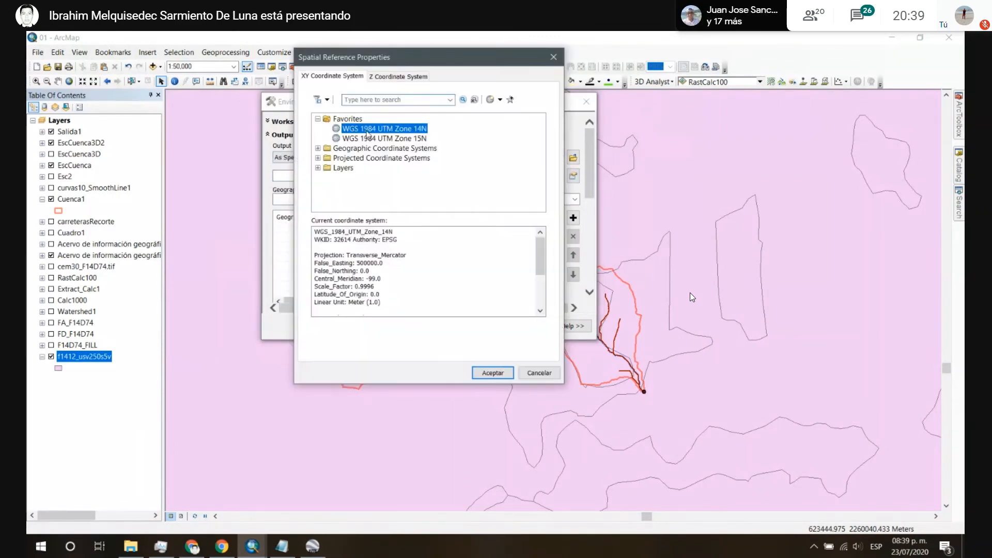
left_click(493, 372)
left_click(454, 327)
left_click(413, 326)
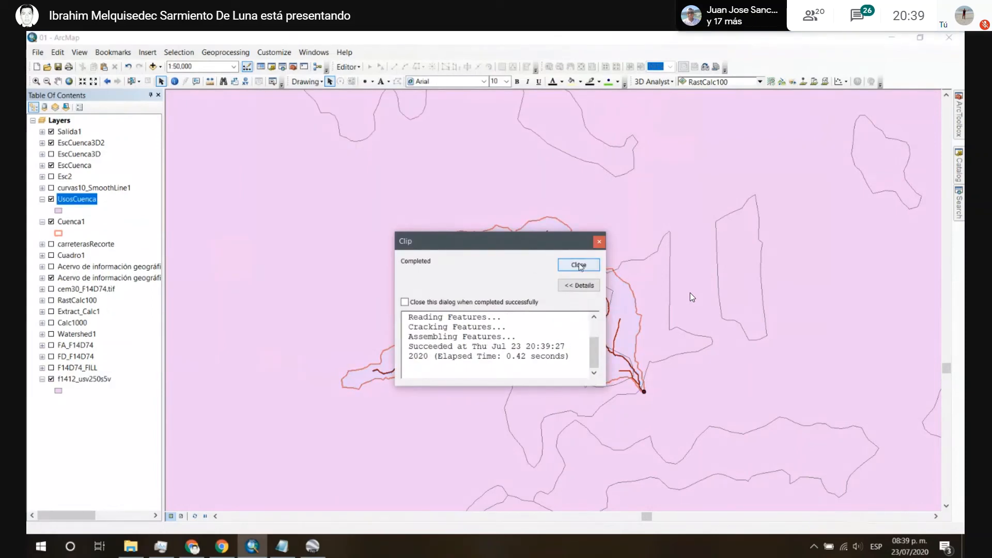
Step: Close the Clip report and hide the f1412_usv250s5v layer so only the clipped UsosCuenca polygons show over the basin
left_click(577, 264)
left_click(42, 199)
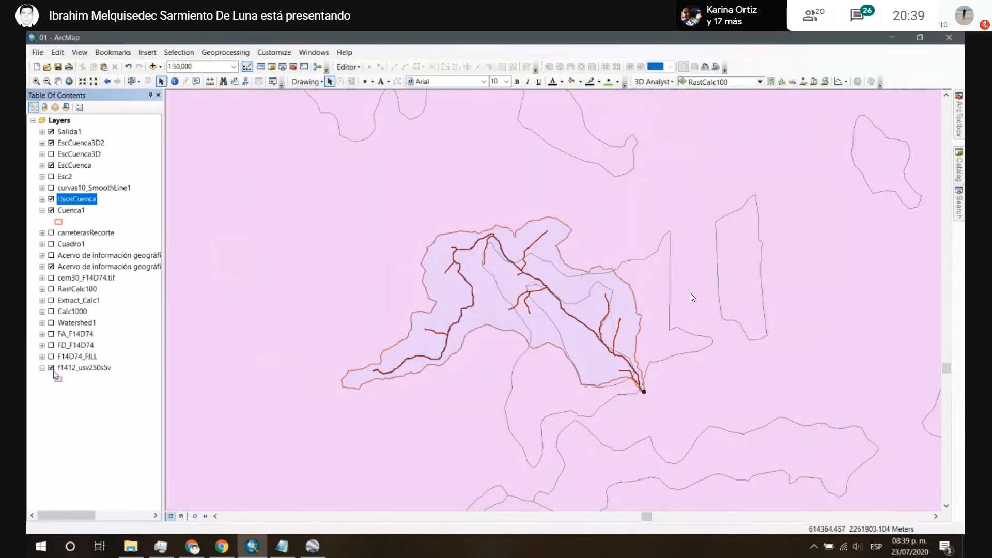
left_click(52, 368)
scroll(443, 298, "down", 2)
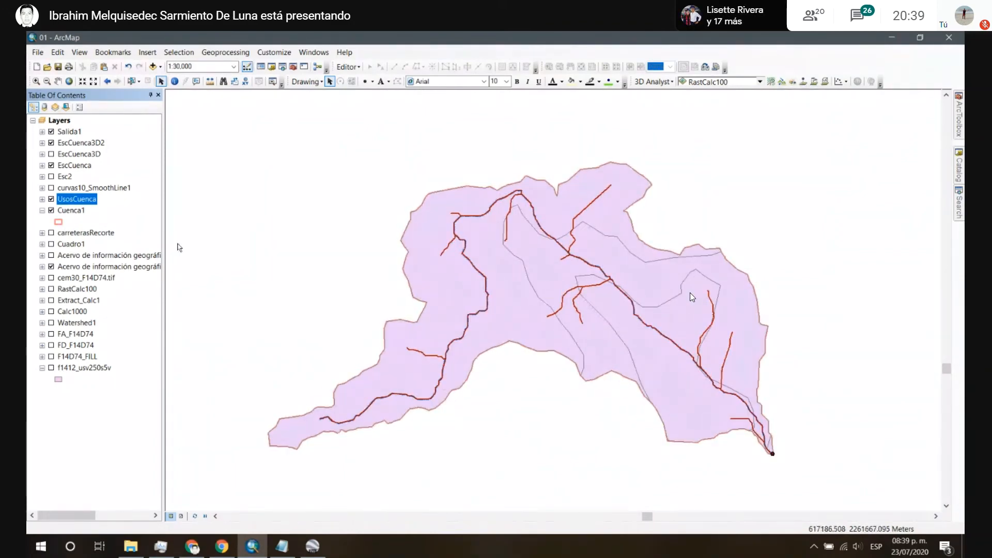
left_click(42, 210)
left_click(43, 200)
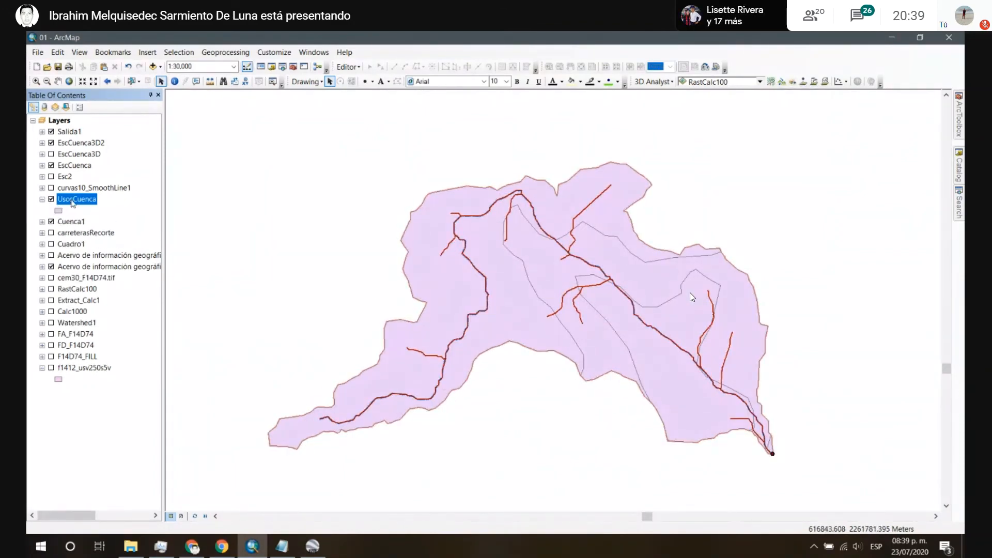
Step: Examine the vegetation types in UsosCuenca's attribute table, highlight its first record on the map, and clear the selection after closing the table
right_click(73, 200)
left_click(111, 231)
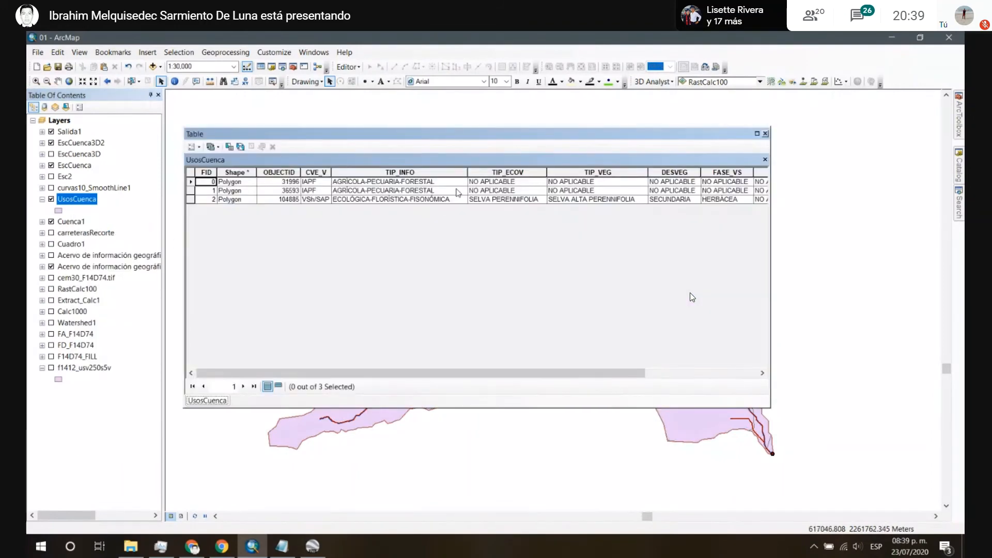
left_click(599, 172)
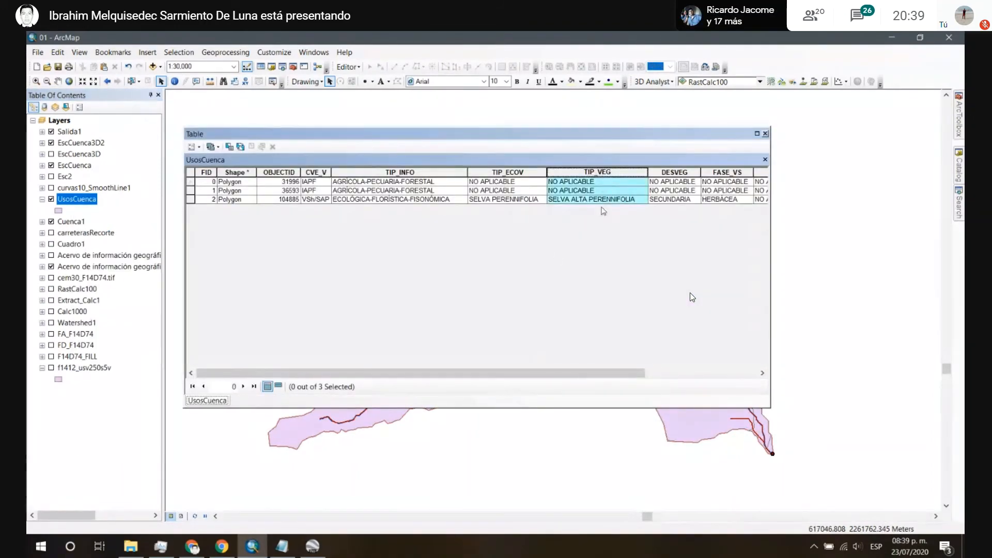
left_click_drag(566, 375, 622, 375)
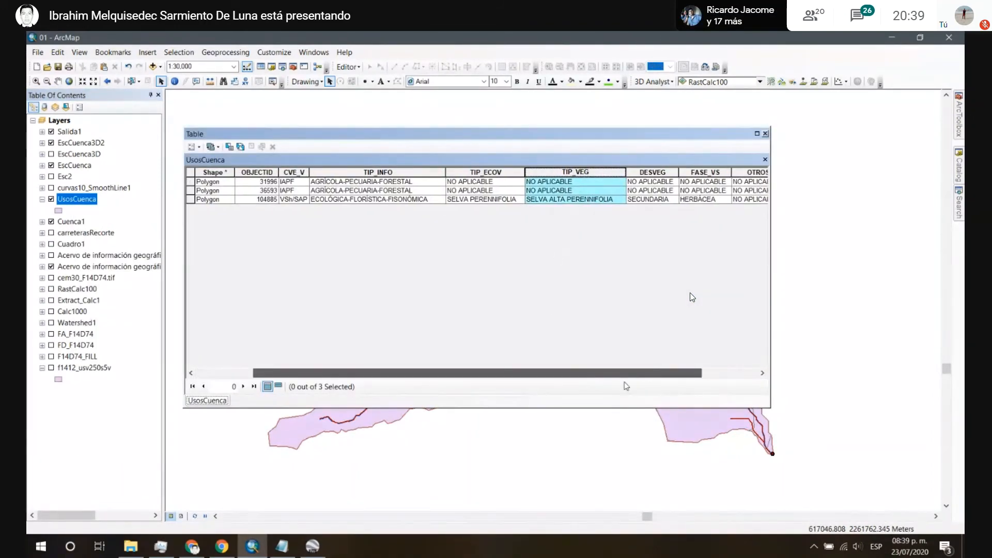
left_click(191, 181)
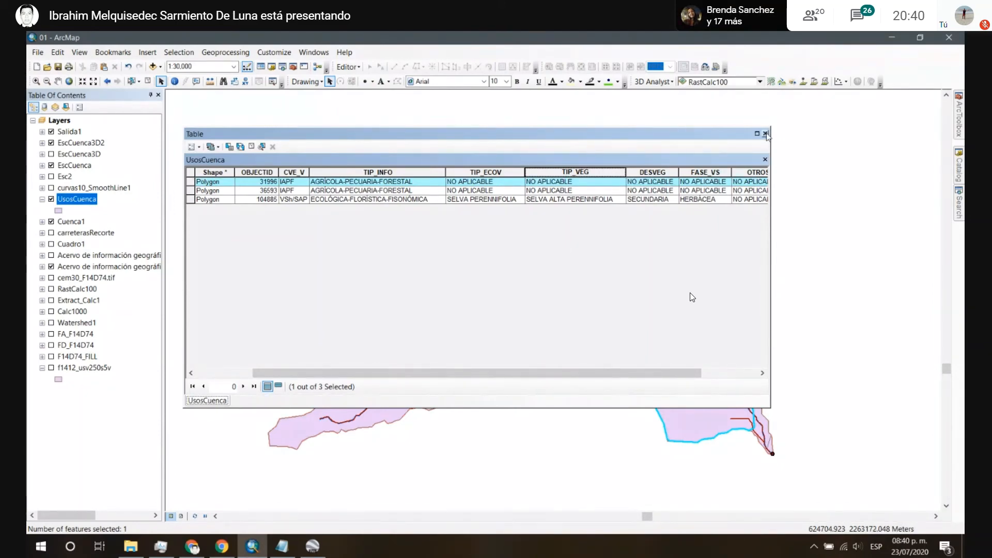
left_click(766, 134)
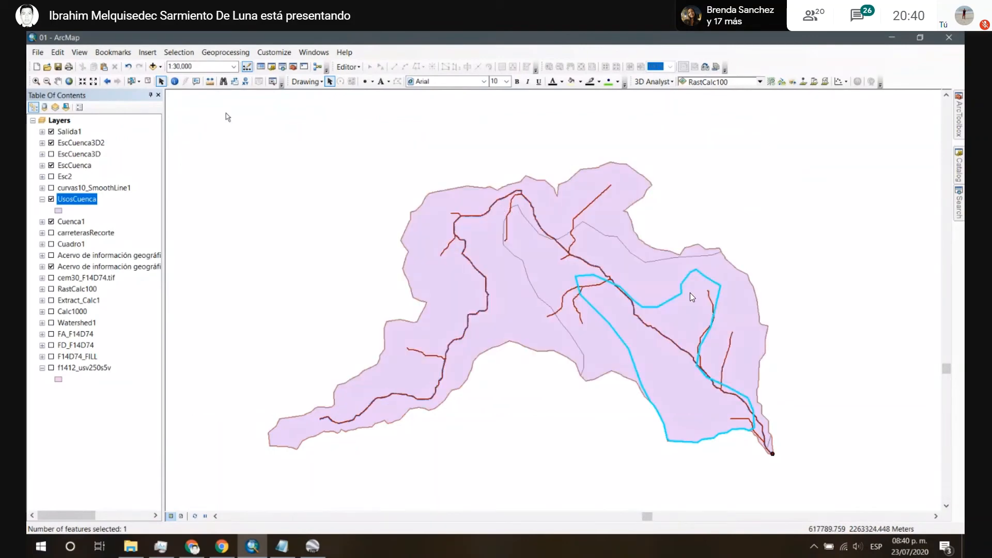
left_click(148, 81)
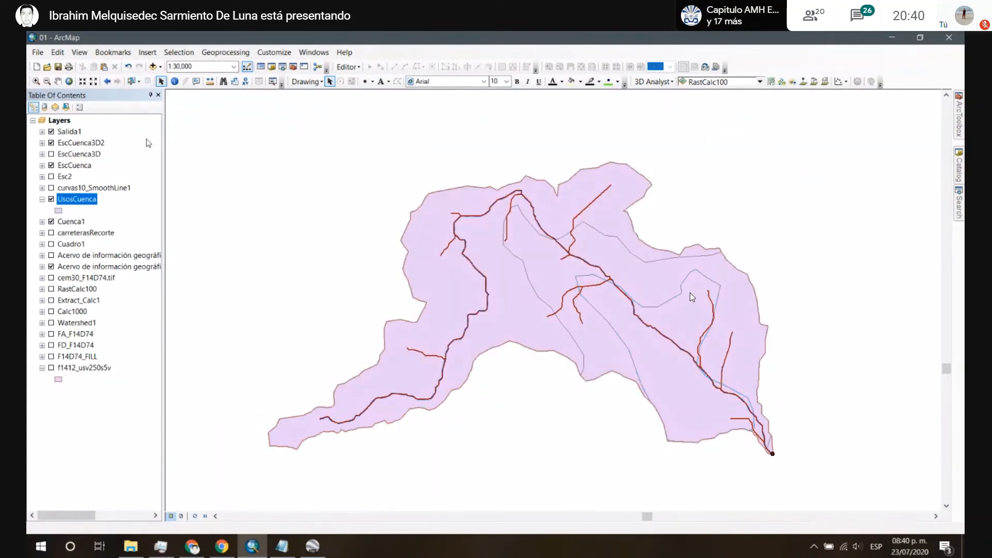
Step: Add a Double field named Area to UsosCuenca's attribute table
right_click(83, 205)
left_click(104, 235)
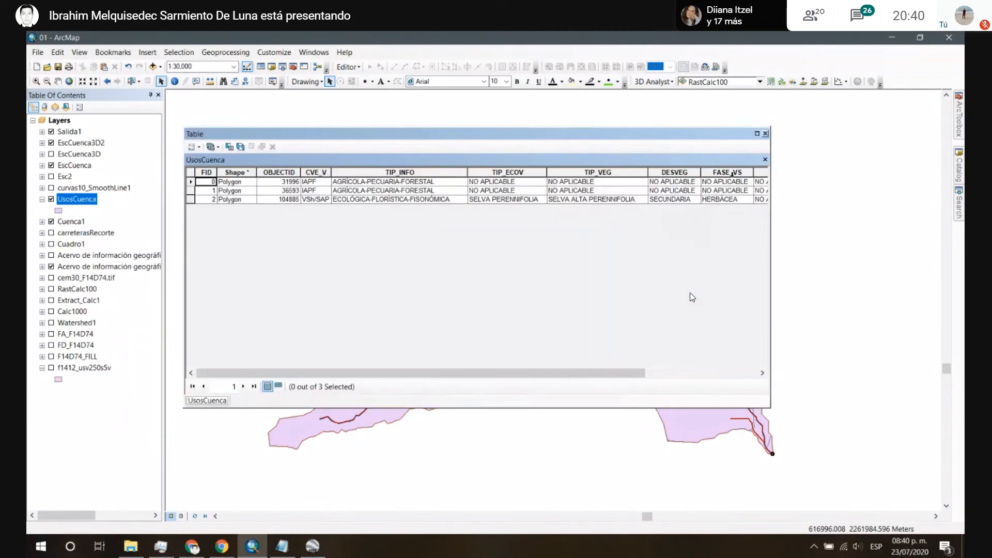
left_click_drag(603, 372, 715, 373)
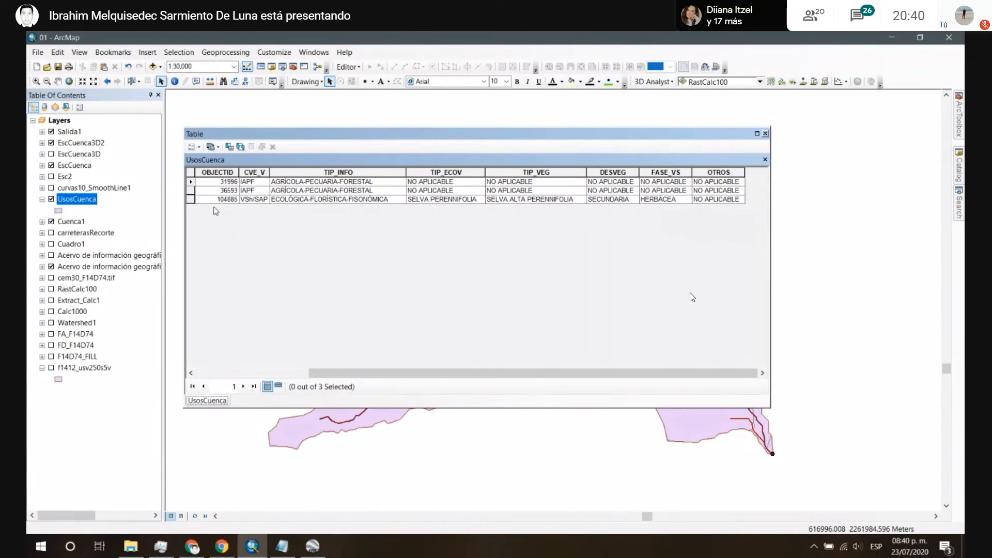
left_click(199, 147)
left_click(222, 228)
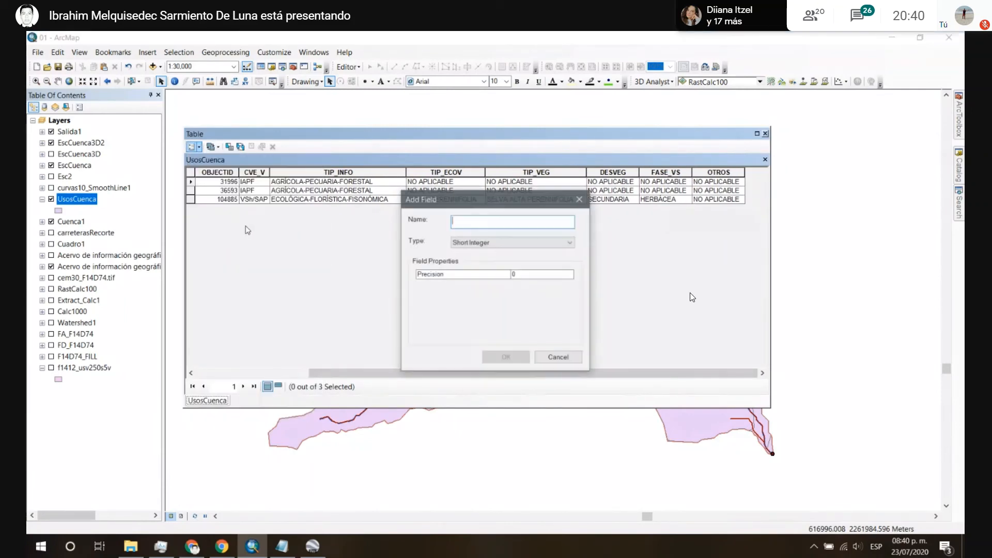
left_click(486, 242)
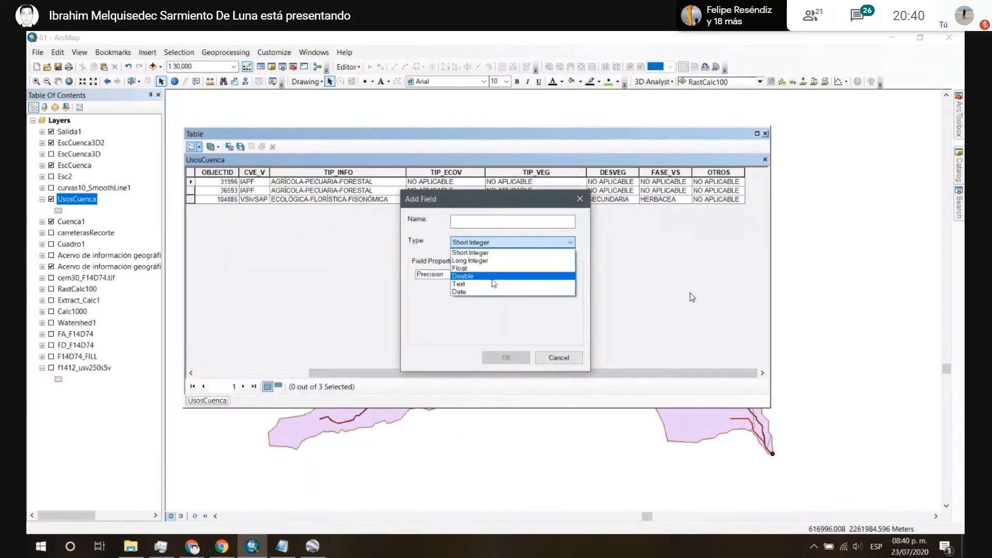
left_click(492, 277)
left_click(472, 221)
type("Area")
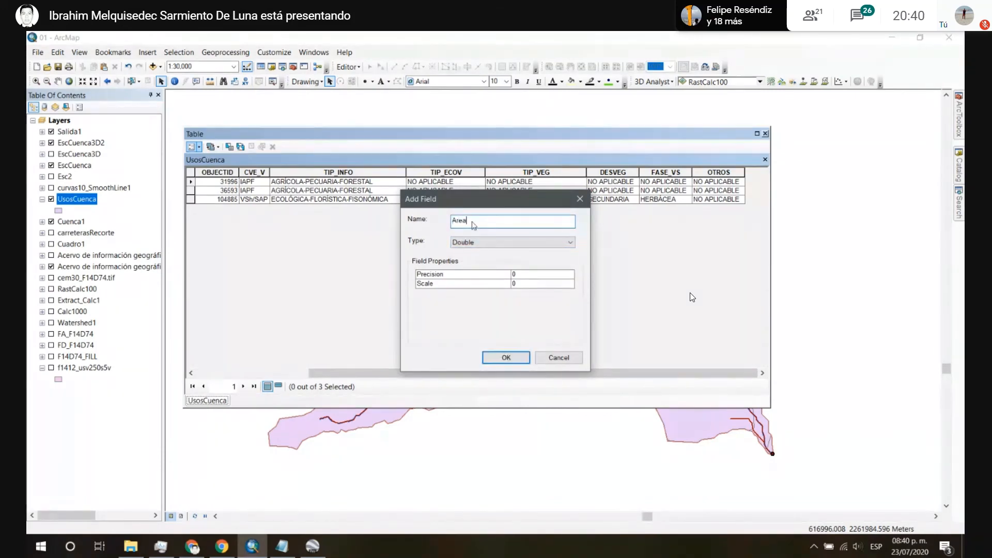
left_click(519, 357)
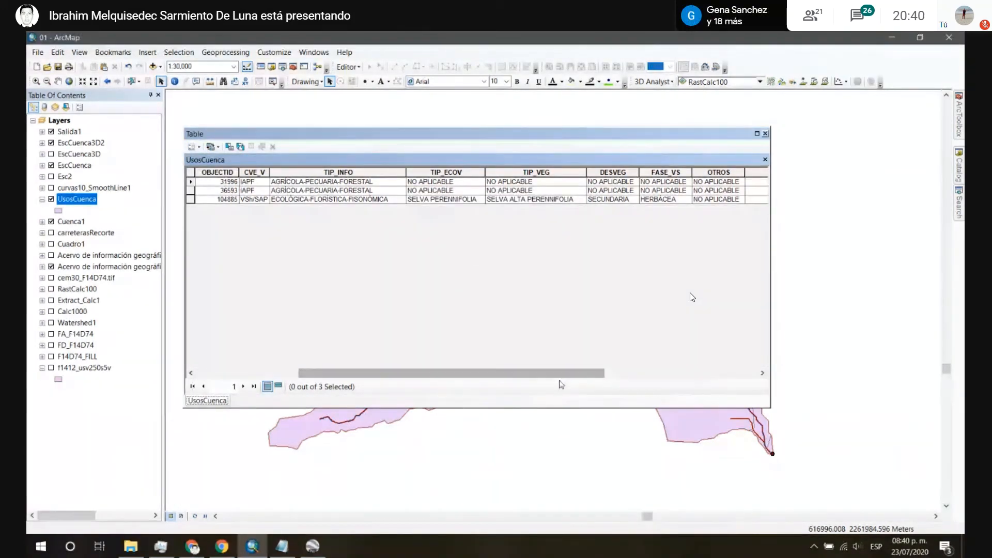
Step: Calculate the Area field of UsosCuenca as polygon area in square kilometers using the data source's coordinate system, and close the table
left_click_drag(530, 373, 682, 373)
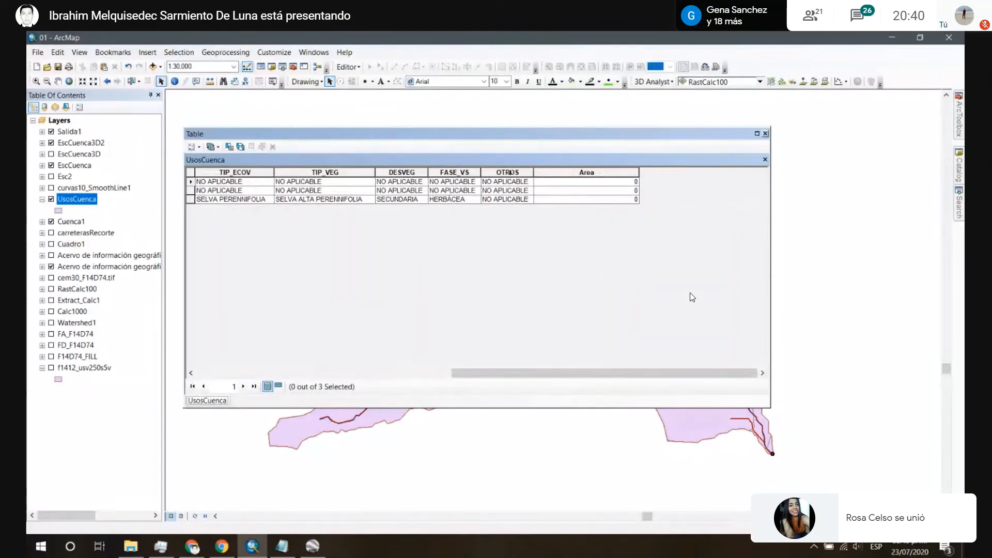
left_click(581, 171)
right_click(581, 172)
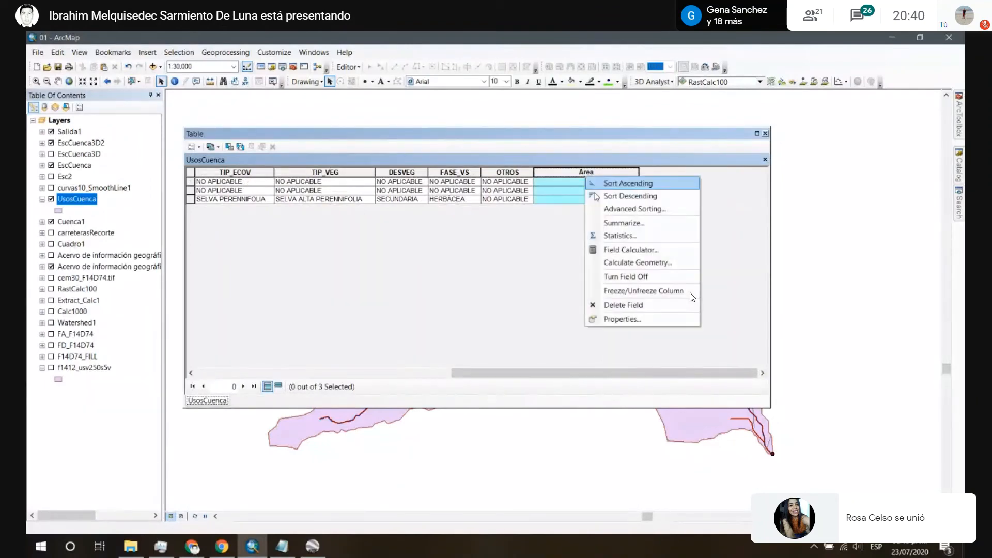
left_click(633, 276)
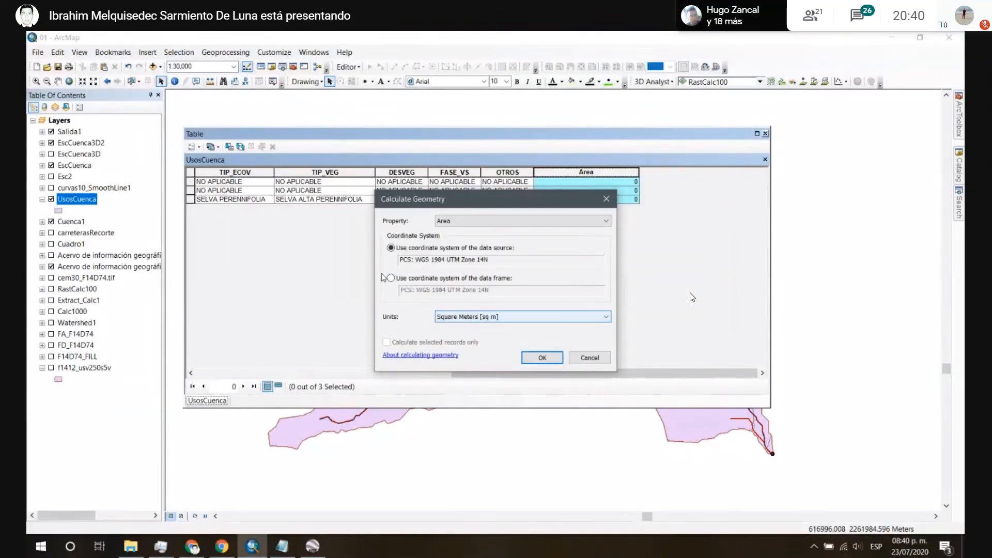
left_click(468, 316)
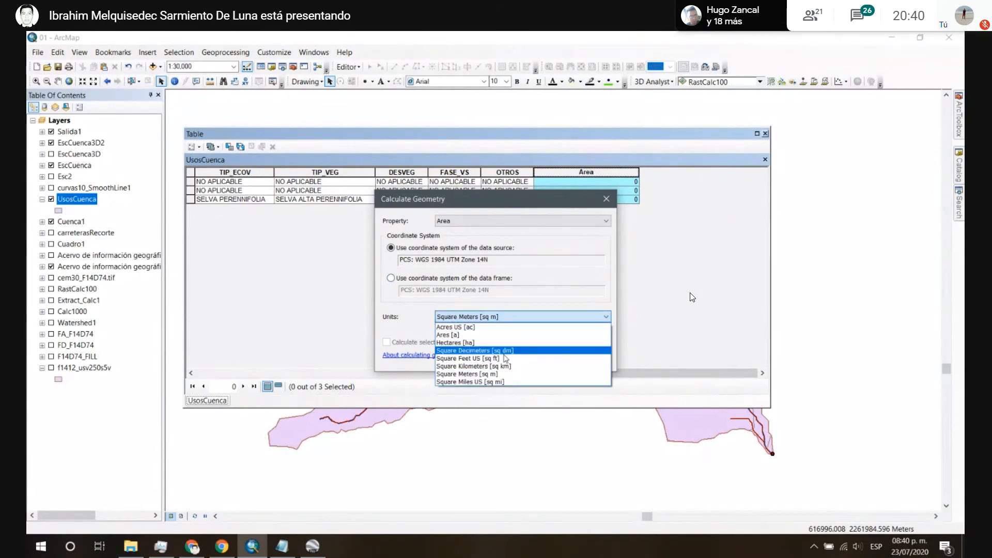
left_click(508, 367)
left_click(539, 358)
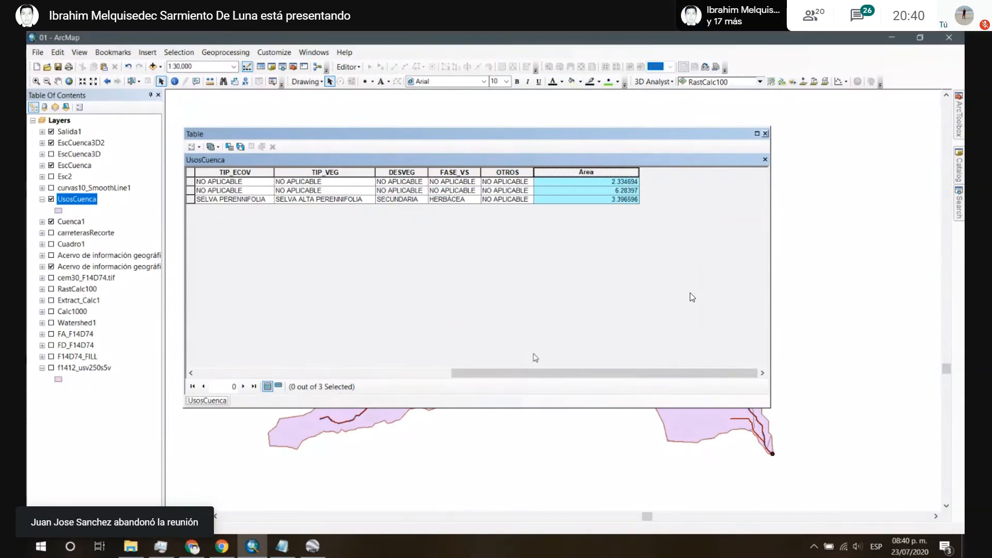
left_click_drag(770, 194, 655, 210)
left_click_drag(574, 136, 474, 132)
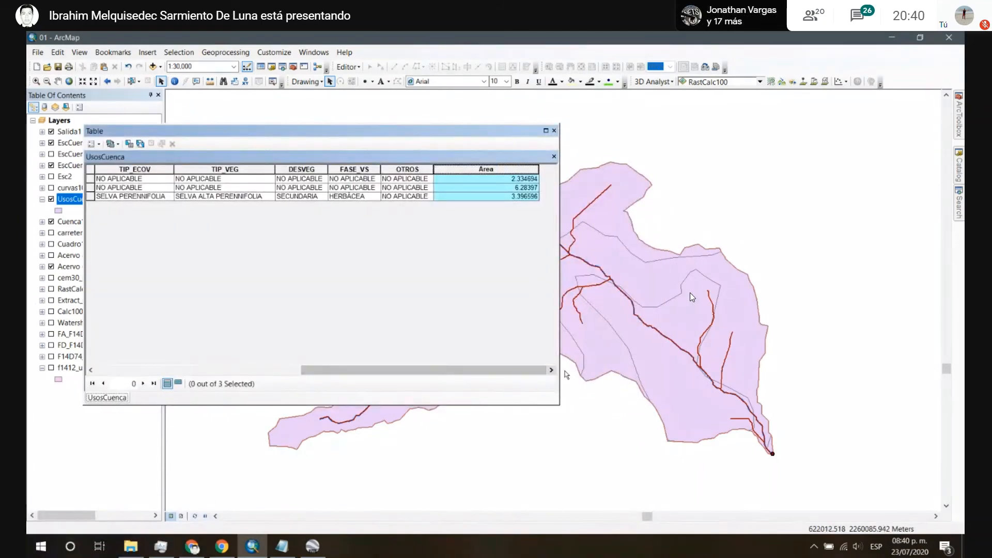
left_click(555, 130)
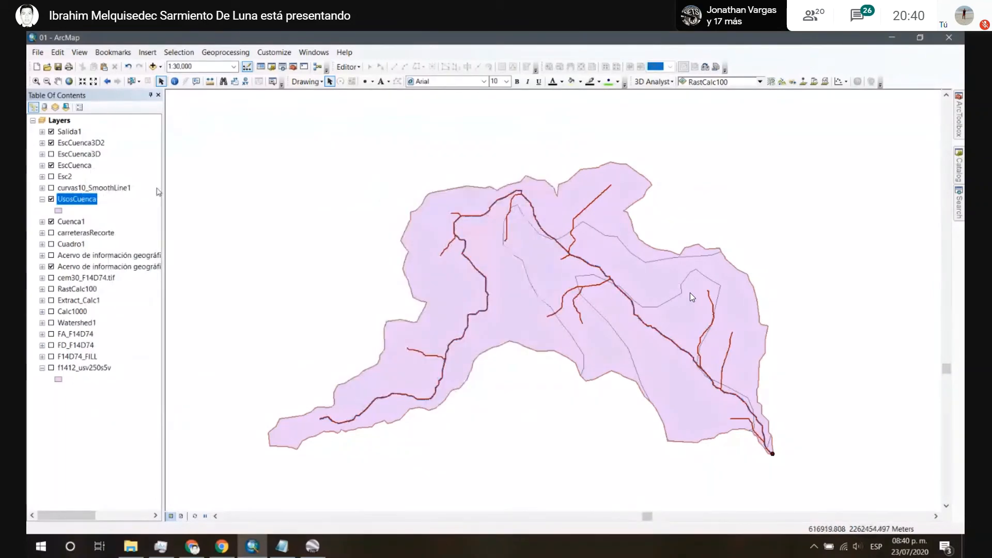
Step: Symbolize UsosCuenca by unique values of TIP_VEG, adding all values and excluding the all other values class
right_click(72, 203)
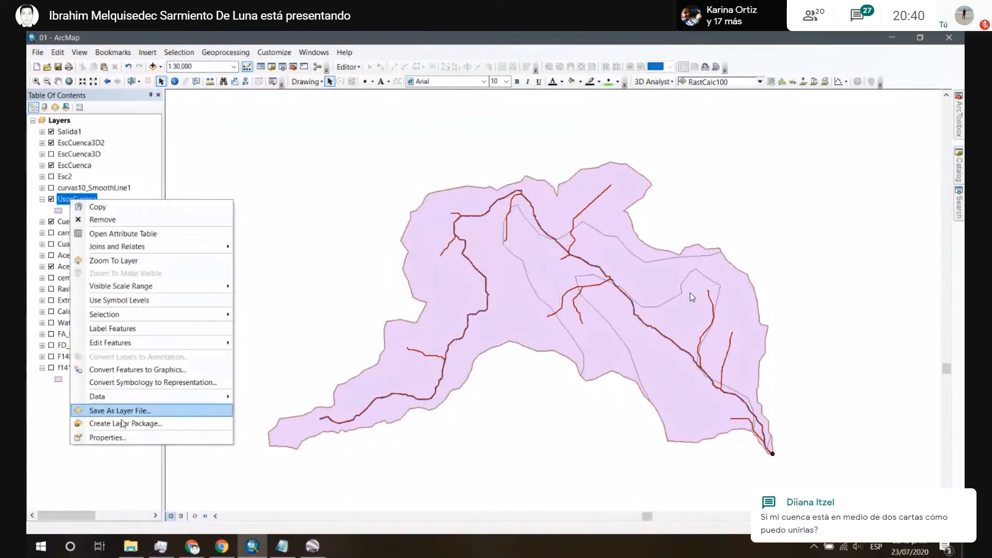
left_click(123, 439)
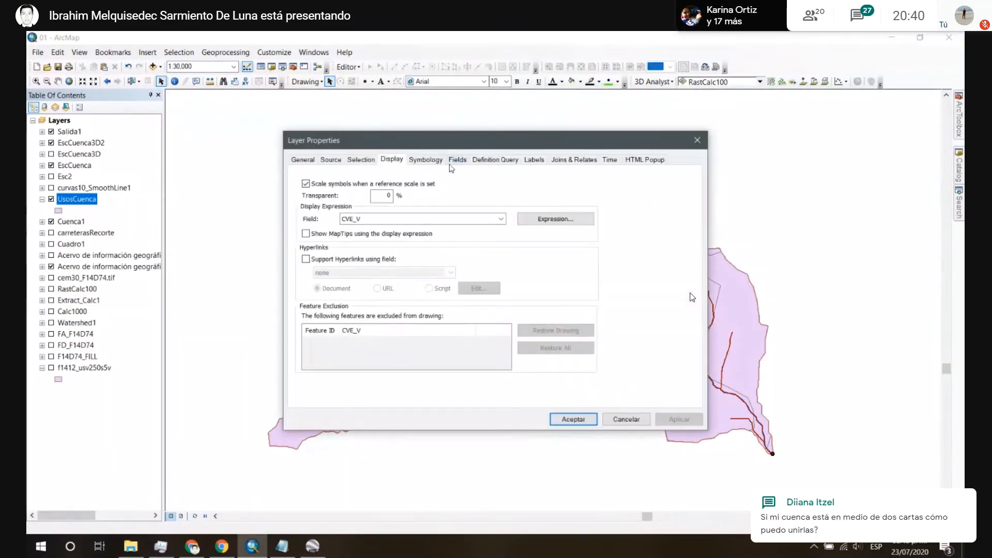
left_click(426, 159)
left_click(312, 199)
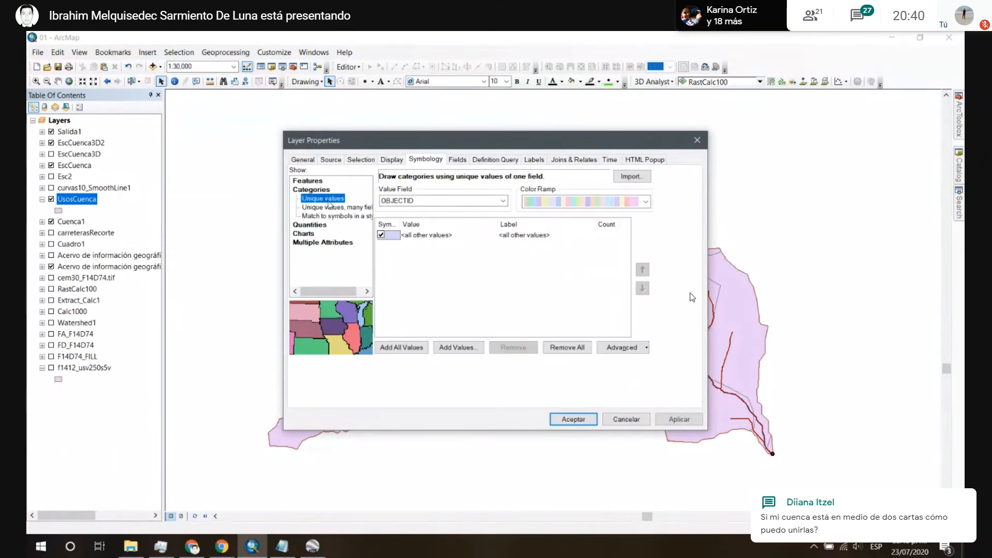
left_click(439, 200)
left_click(440, 242)
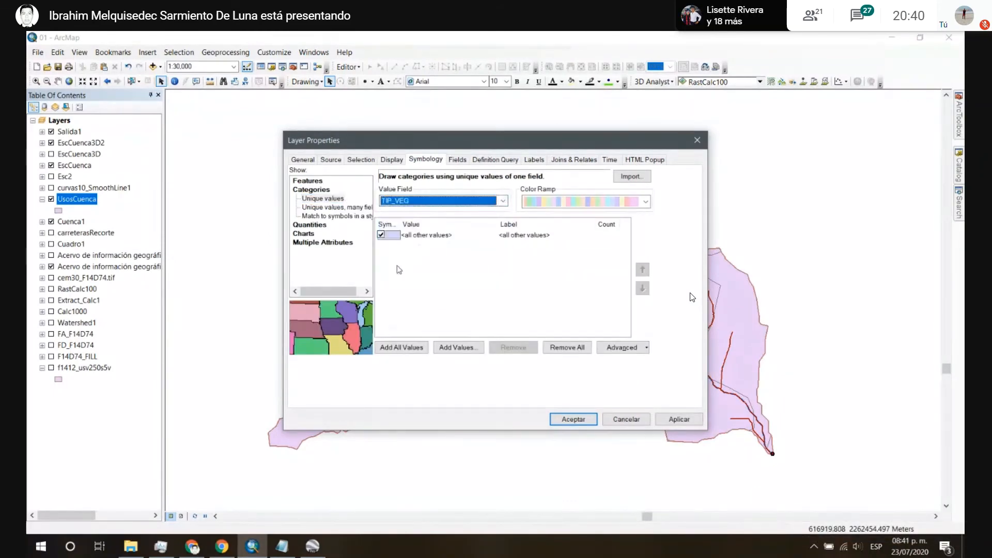
left_click(401, 347)
left_click(381, 235)
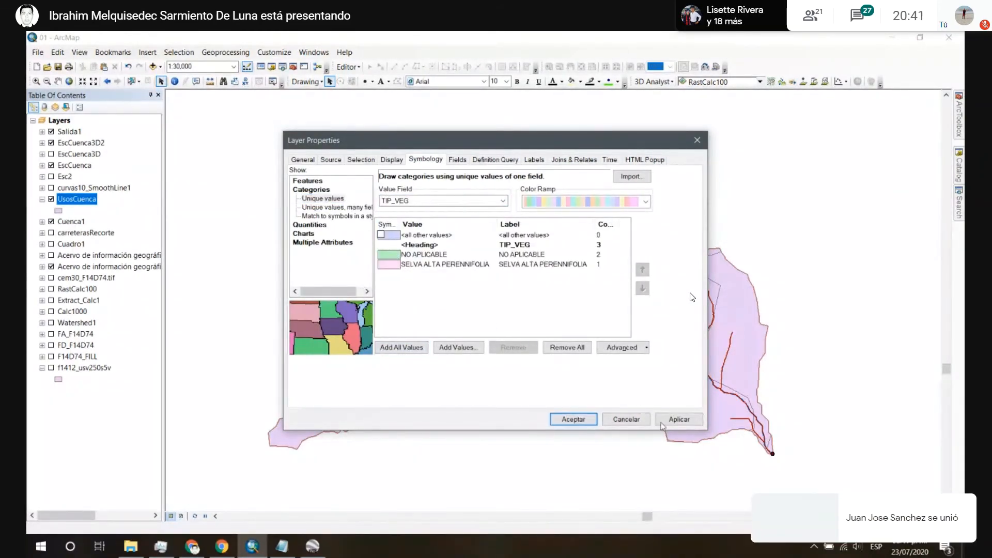
left_click(677, 424)
left_click_drag(607, 142, 546, 113)
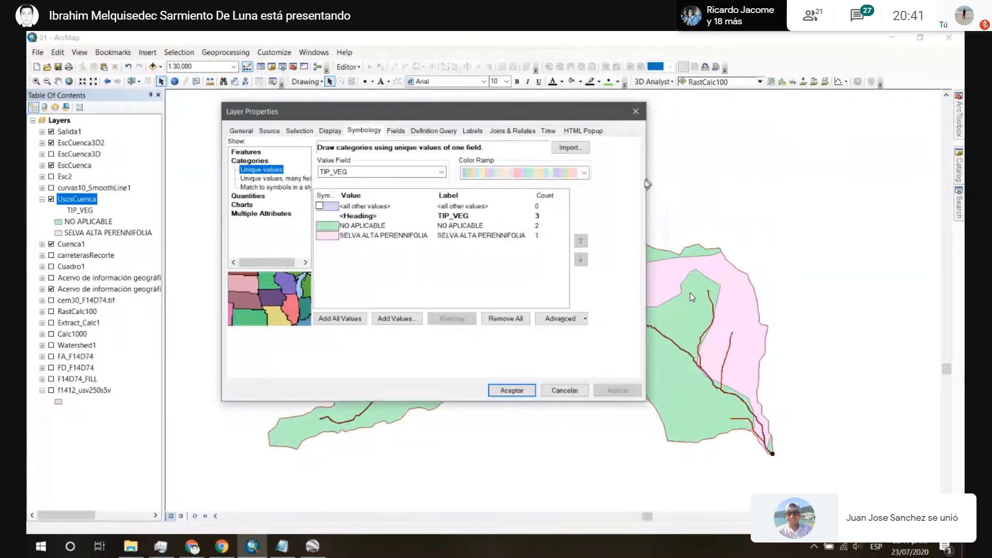
left_click(582, 392)
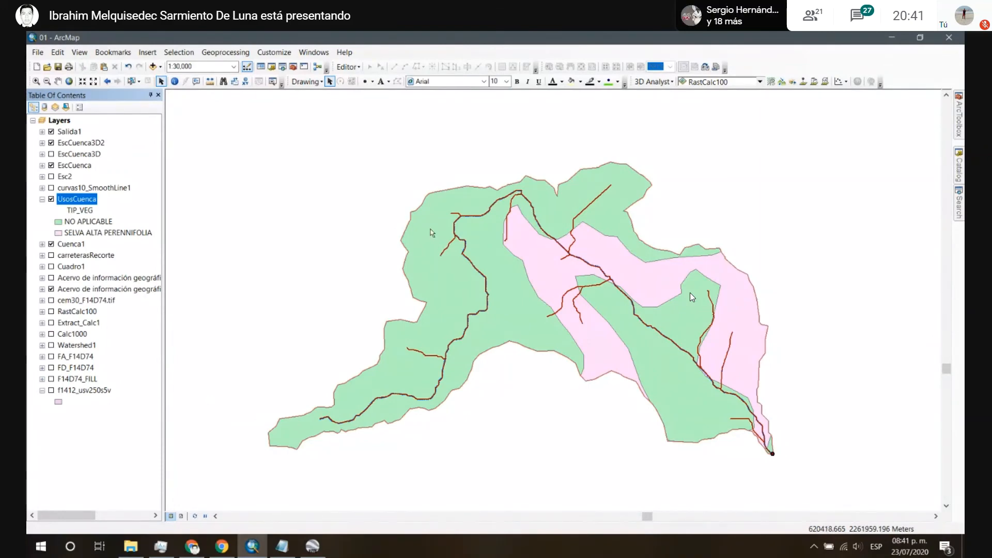
Step: Review the area of each vegetation type in UsosCuenca's attribute table, close it, and collapse the layer's legend
right_click(83, 203)
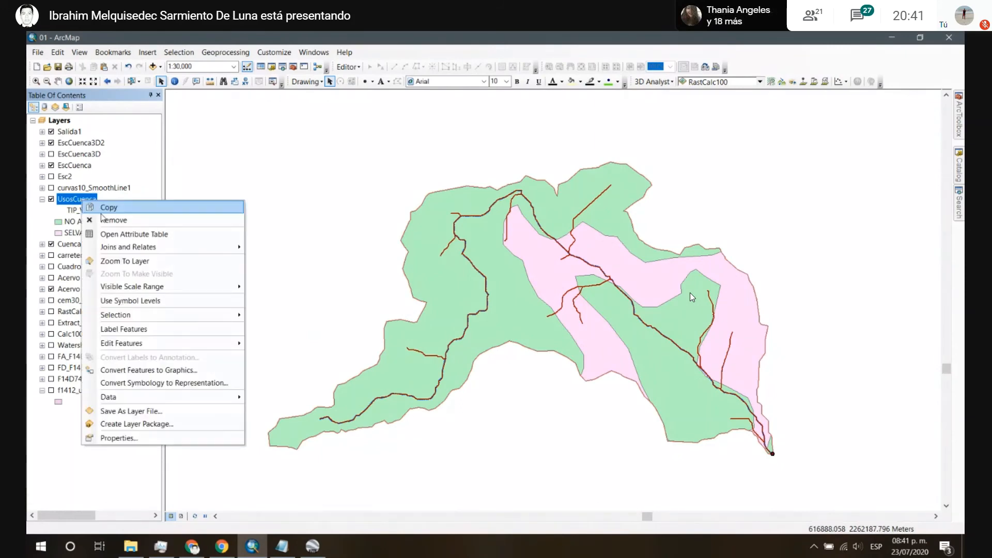
left_click(125, 231)
left_click_drag(271, 370, 563, 382)
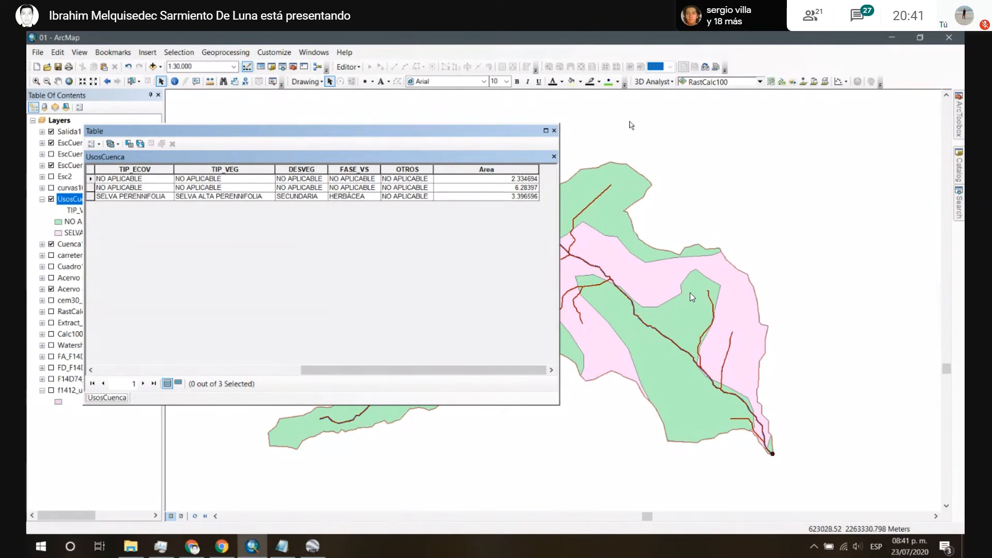
left_click(554, 130)
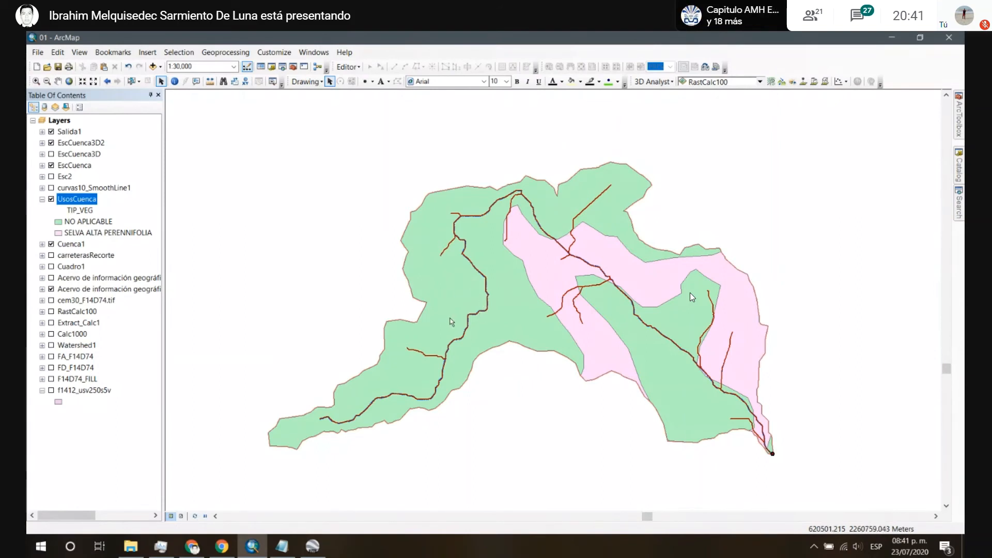
left_click(42, 199)
Step: Find the KML conversion tools in the toolbox and open the Layer To KML tool
left_click(960, 134)
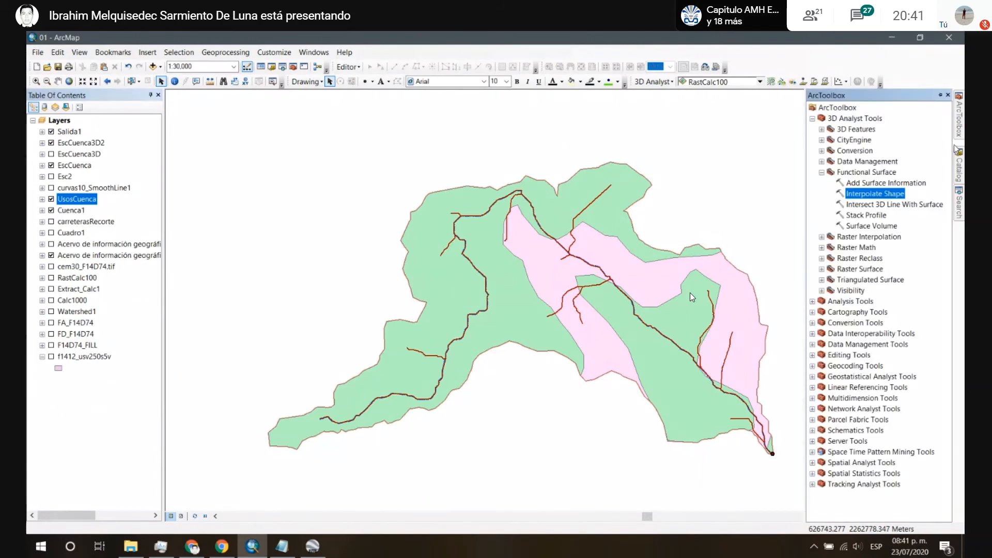
left_click(822, 172)
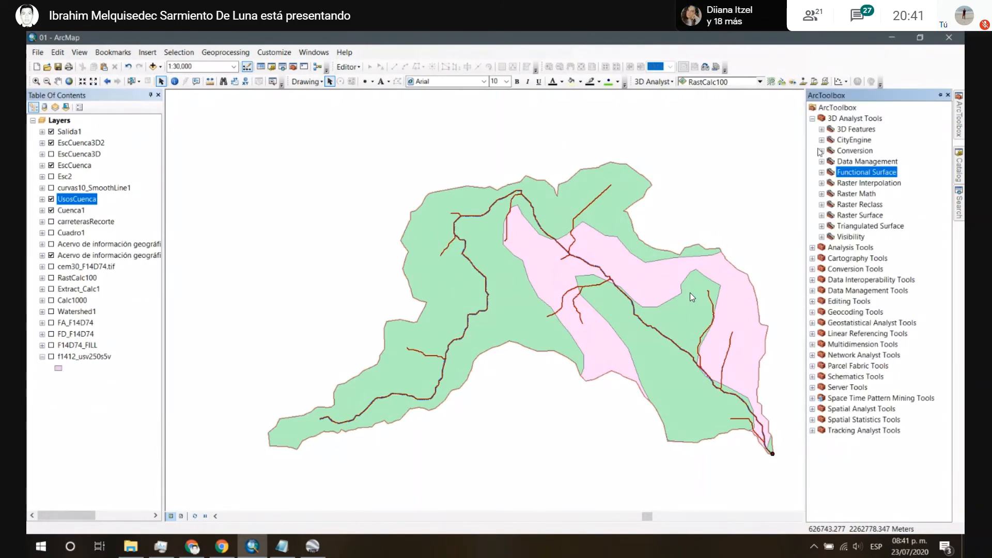
left_click(821, 151)
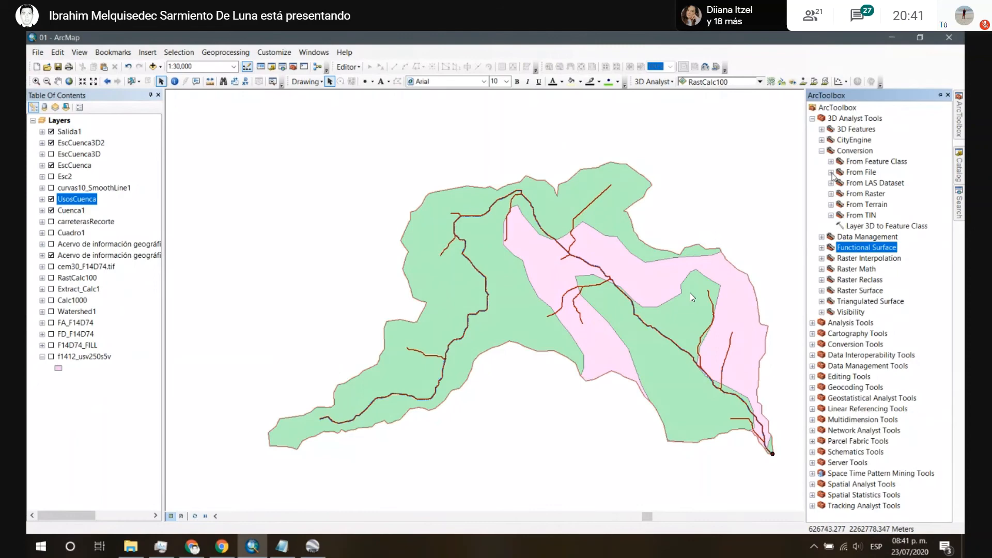
left_click(822, 151)
left_click(812, 118)
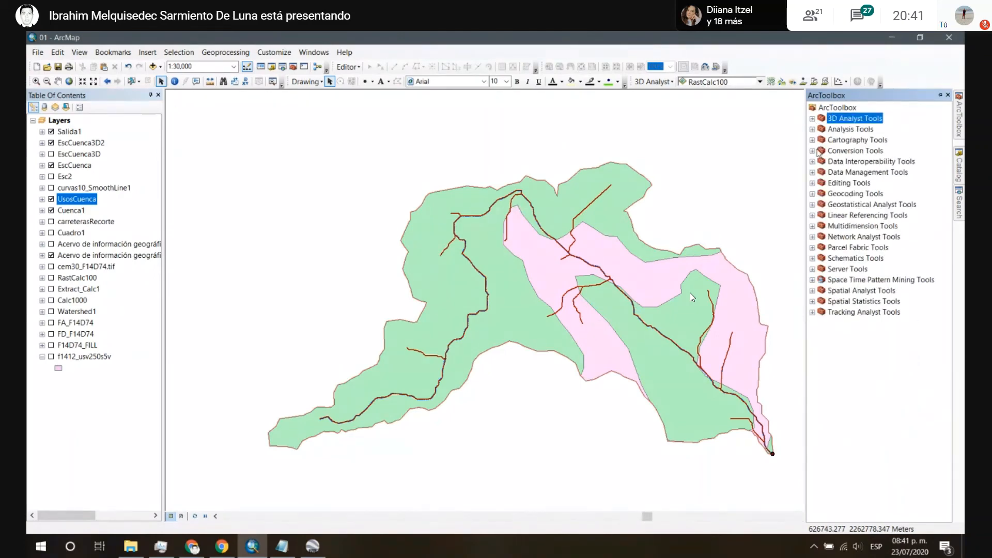
left_click(814, 151)
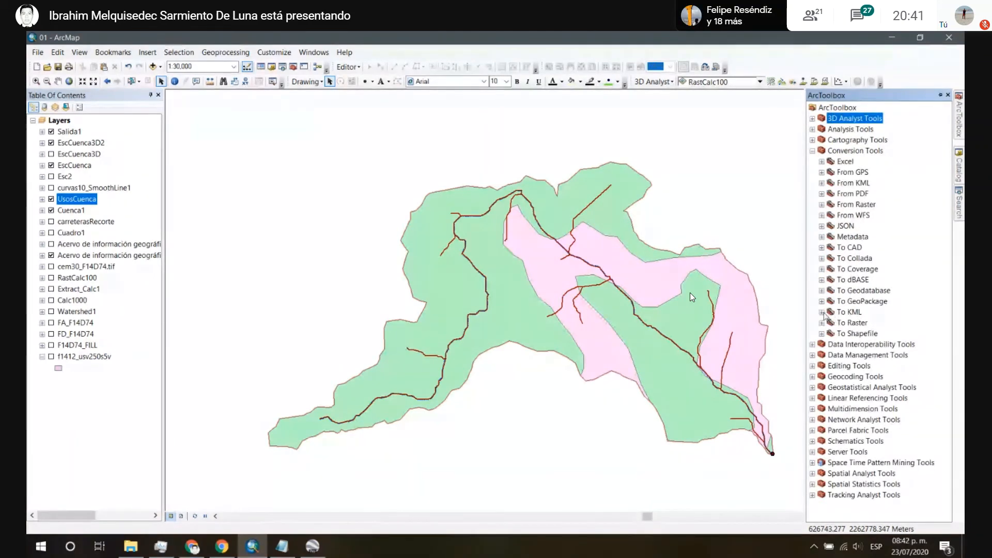
left_click(822, 312)
left_click(869, 323)
double_click(869, 323)
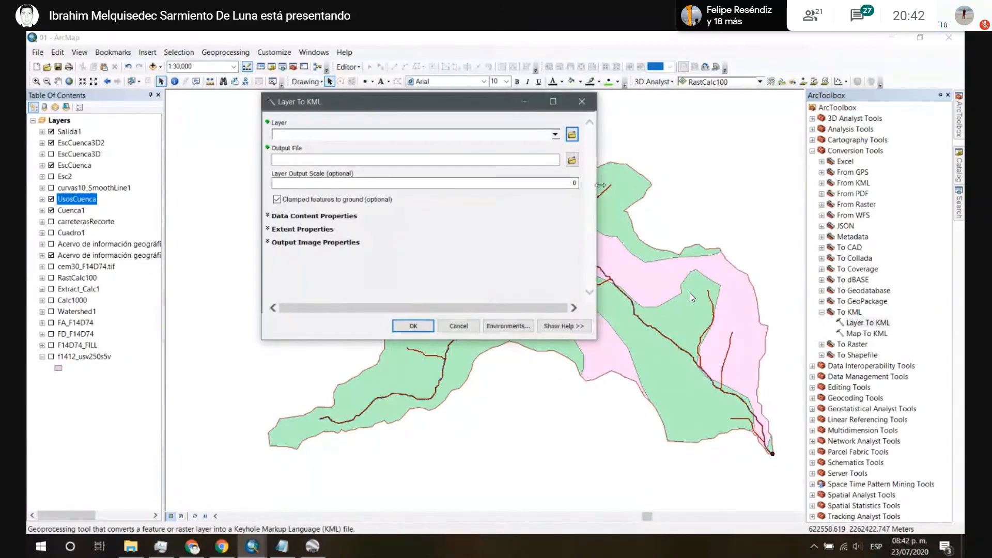
Step: Choose Cuenca1 as the layer to convert and name the output file Cuenca in the CursoArcGIS folder
left_click(555, 134)
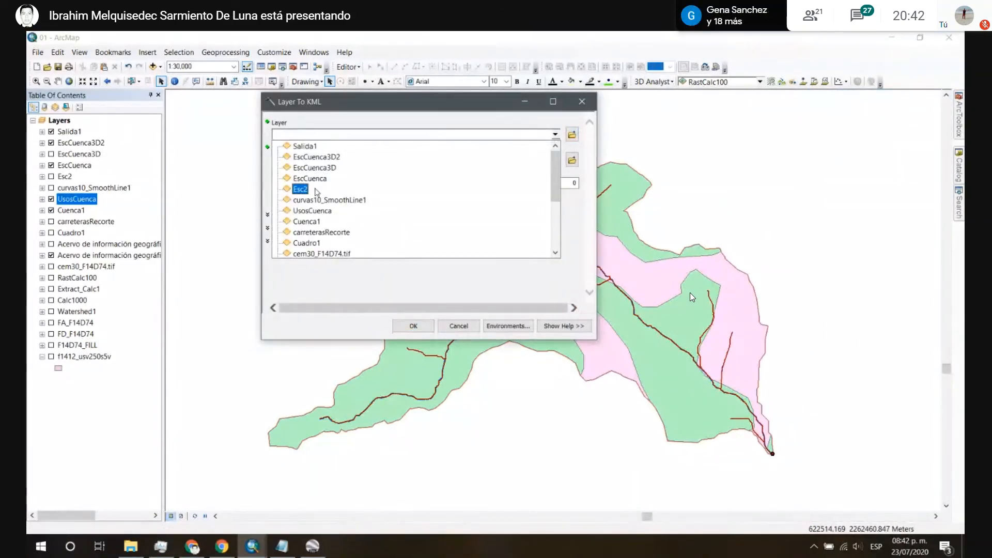
left_click(538, 221)
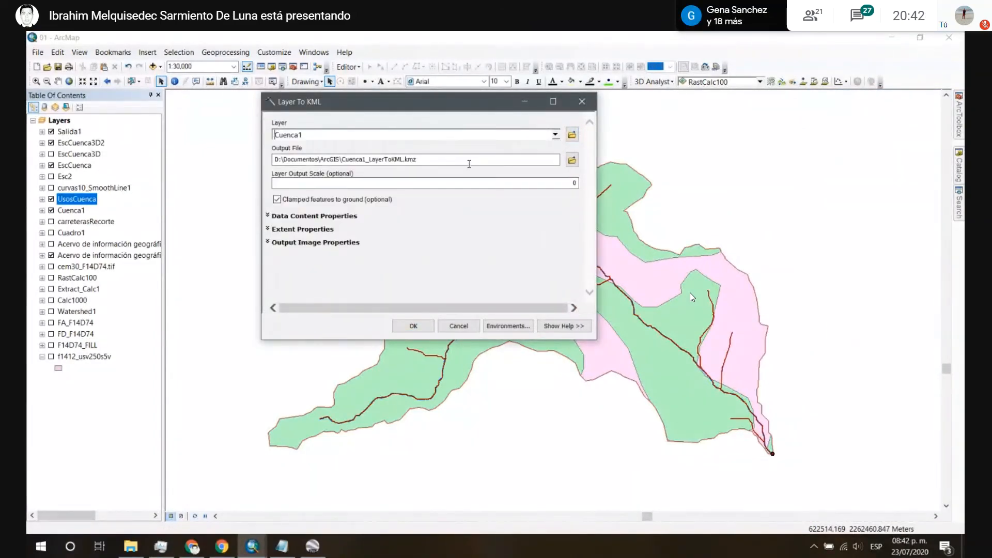
left_click(572, 160)
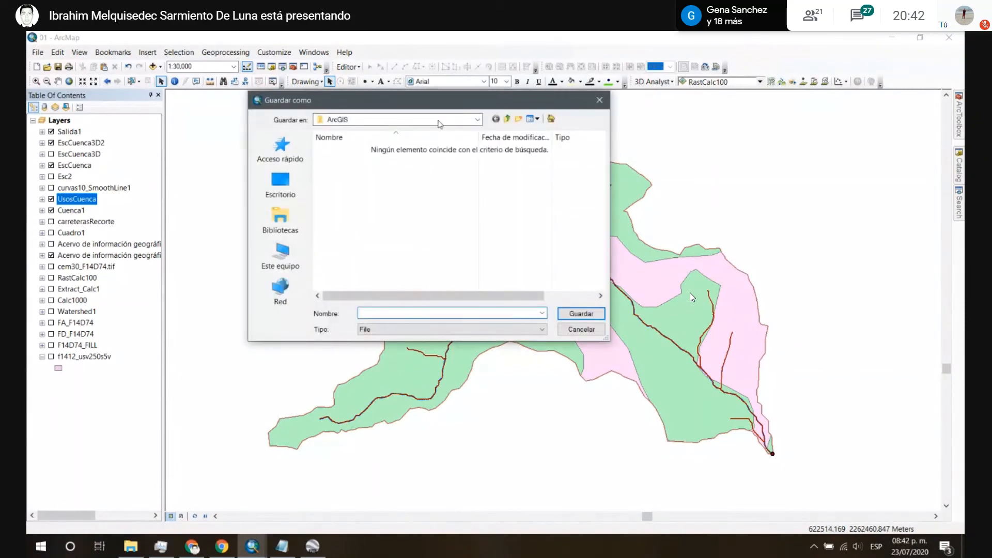
left_click(477, 119)
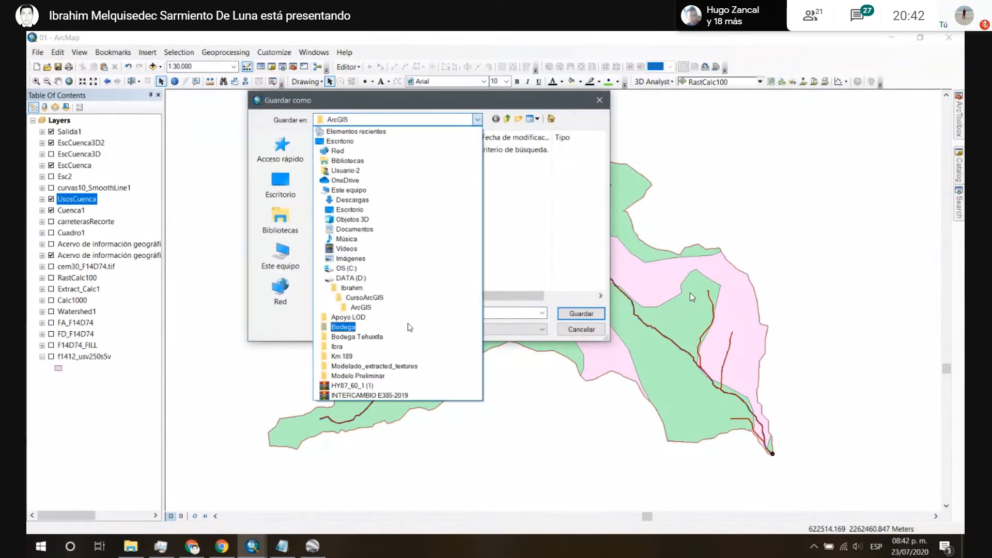
left_click(364, 297)
type("Cuenca")
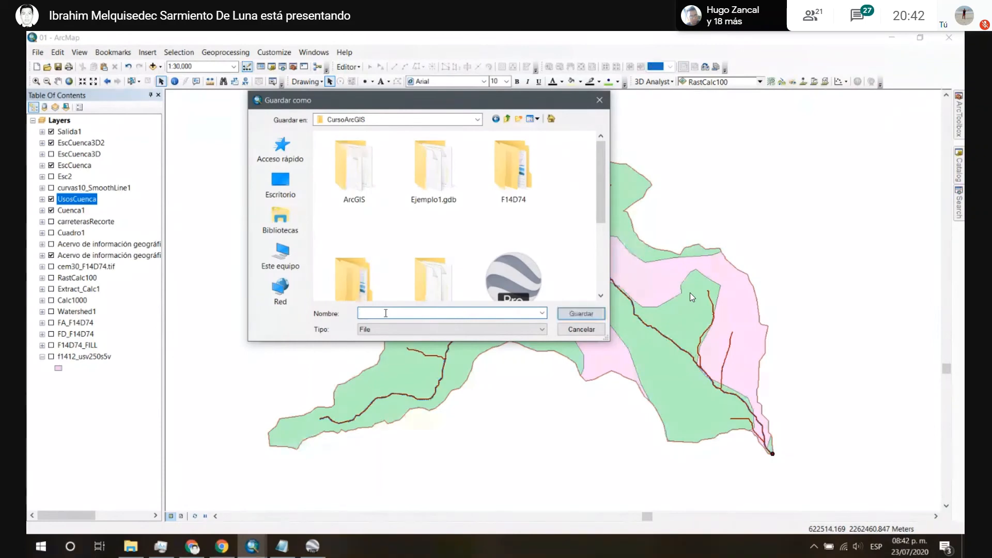
key("Return")
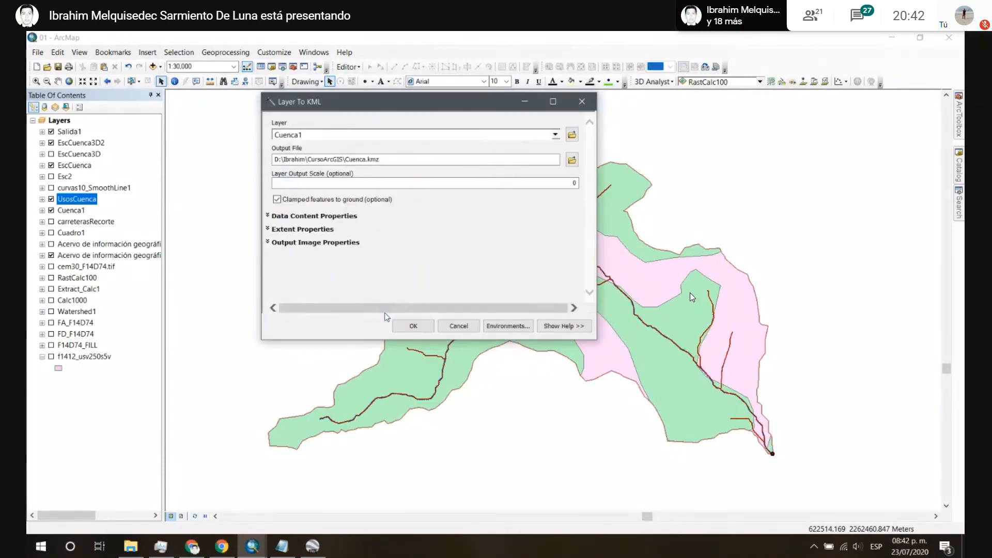
Step: Set the tool's output coordinate system to WGS 1984 UTM Zone 14N and run the KML conversion
left_click(506, 323)
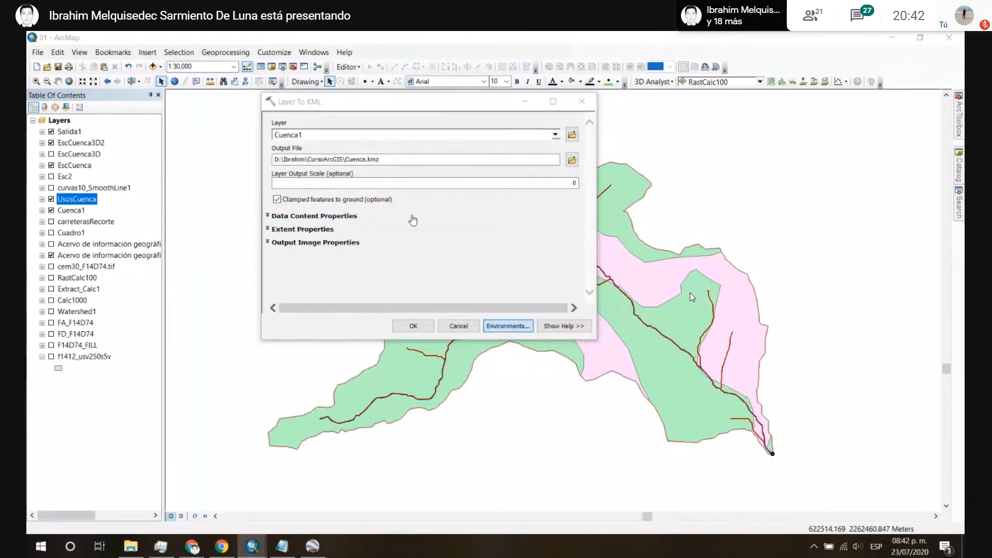
left_click(331, 135)
left_click(339, 157)
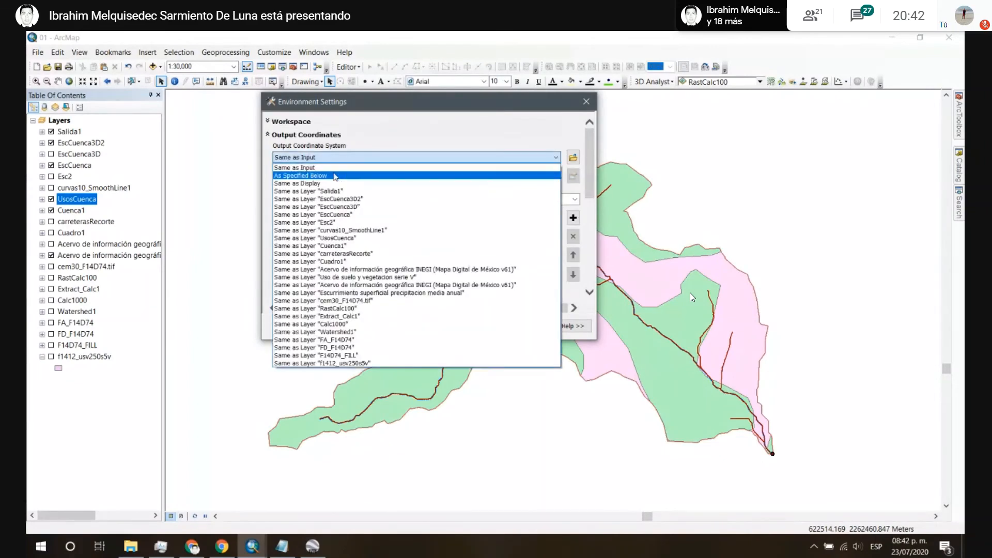
left_click(457, 167)
left_click(573, 175)
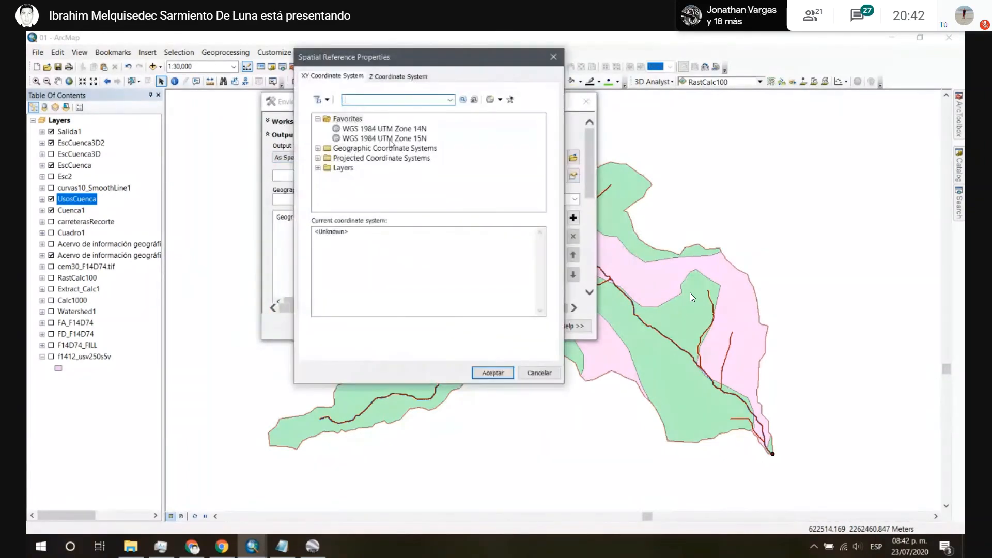
left_click(384, 129)
left_click(493, 372)
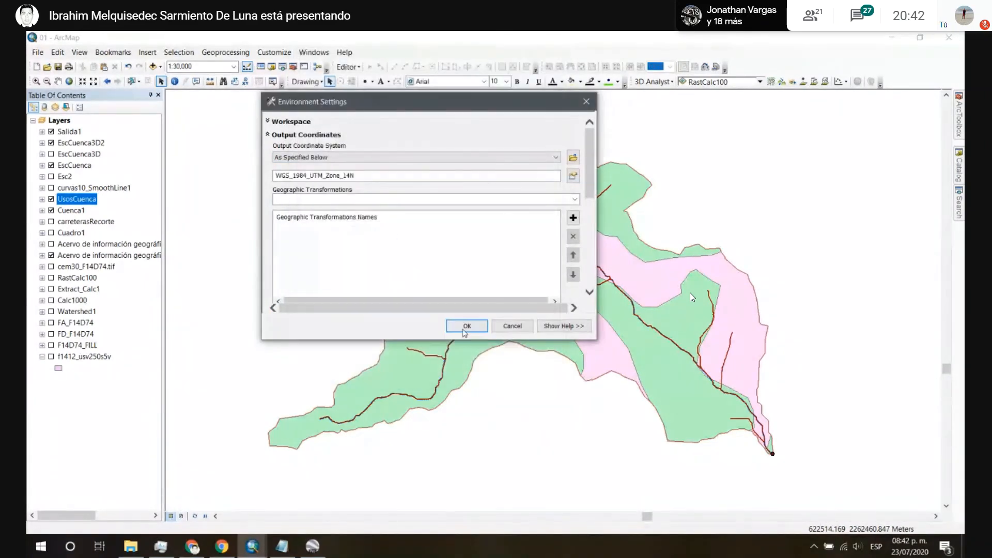
left_click(456, 330)
left_click(420, 330)
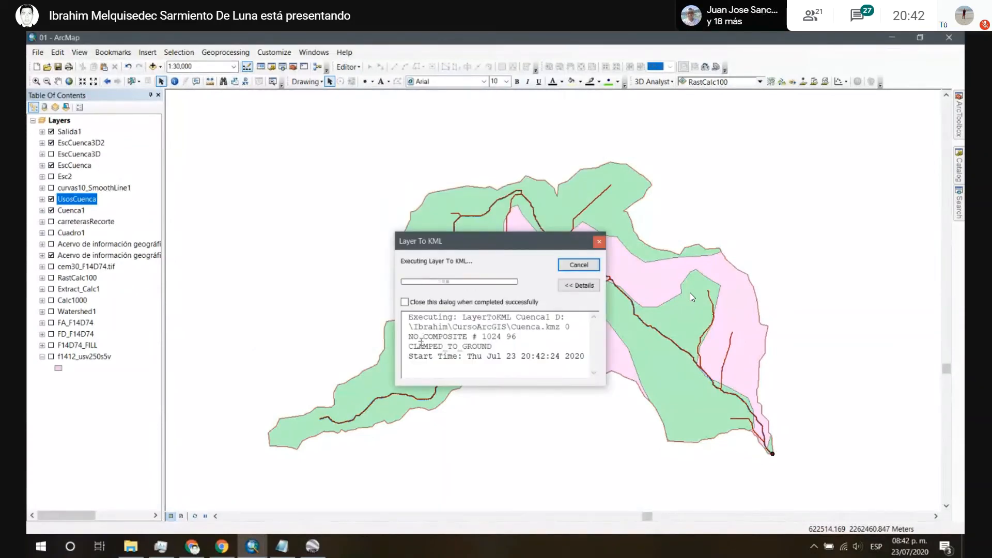
left_click(579, 265)
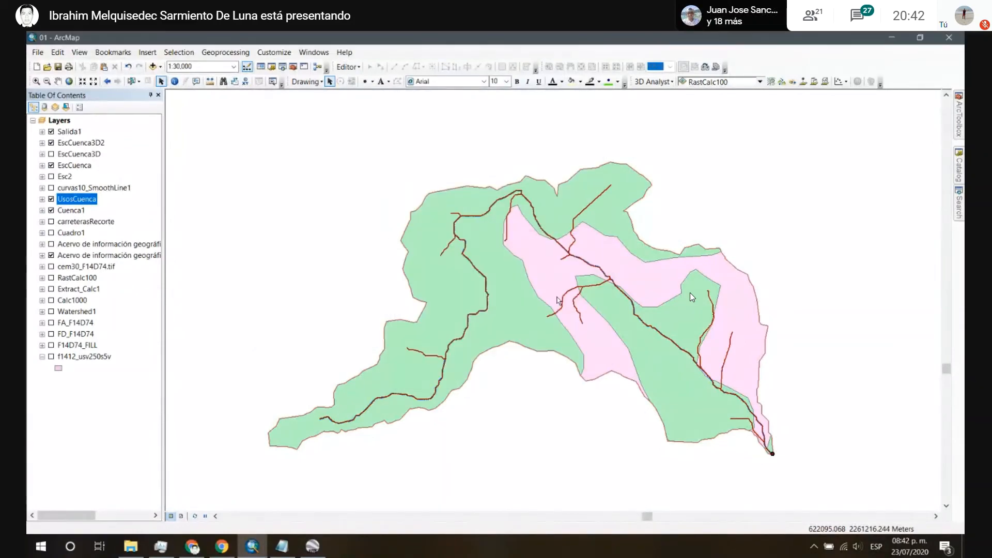
Step: Open the exported Cuenca file from the CursoArcGIS folder in Google Earth Pro and expand Cuenca1 down to its polygon
left_click(133, 552)
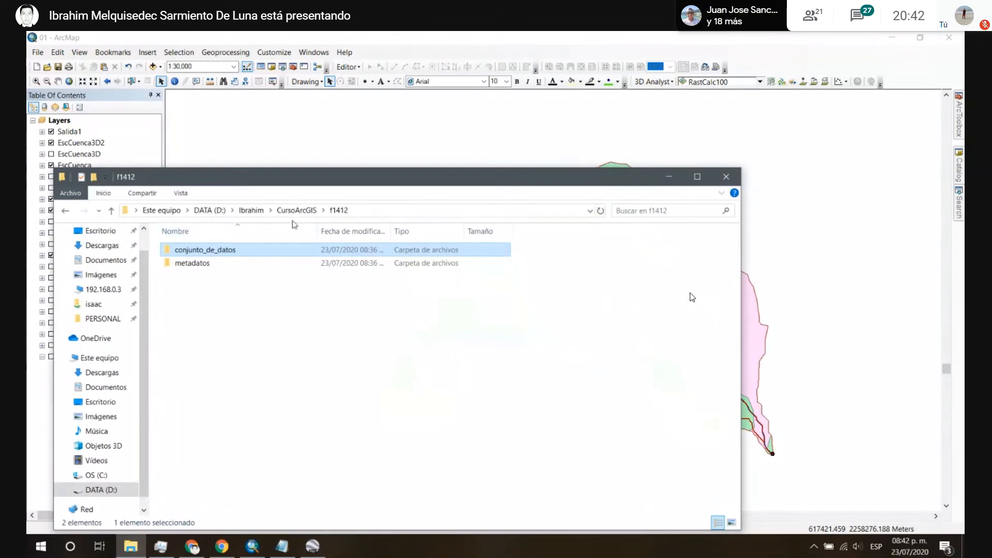
left_click(296, 210)
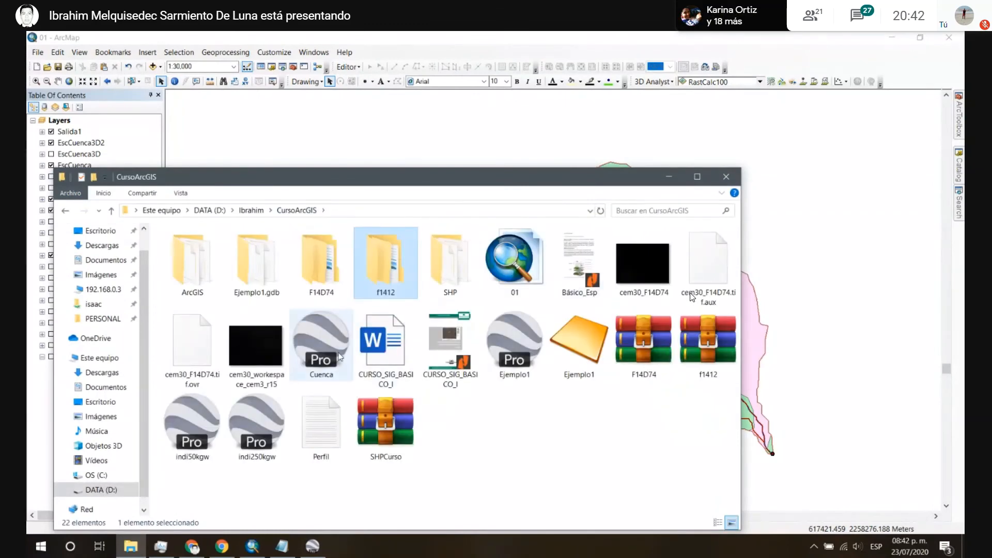
left_click(329, 352)
double_click(330, 351)
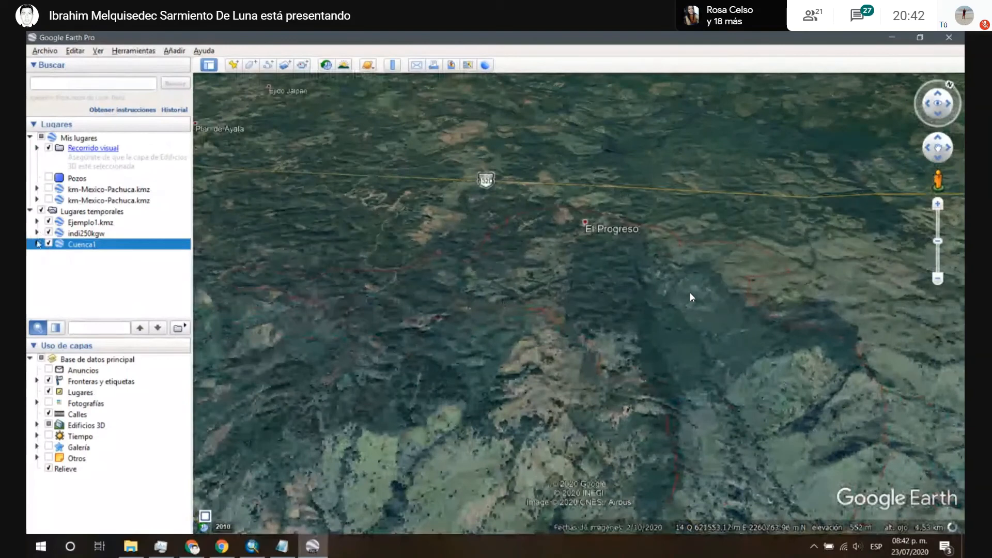
left_click(38, 244)
left_click(44, 254)
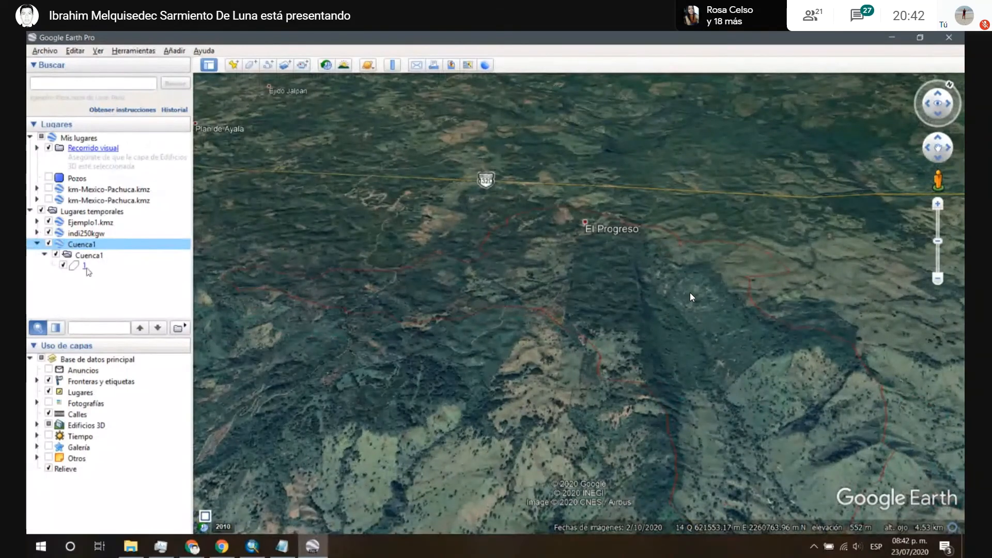
right_click(84, 266)
mouse_move(90, 275)
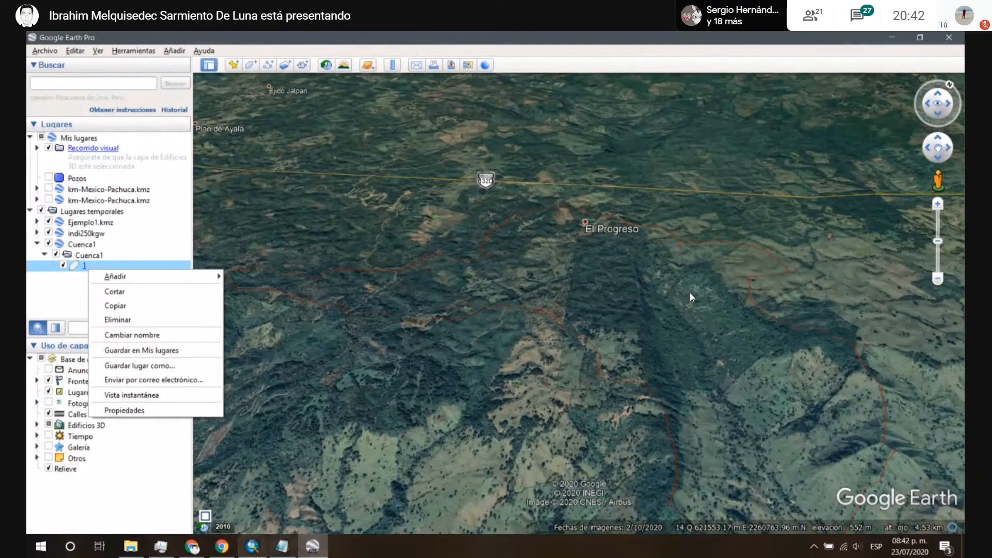
Step: Switch to ArcMap, hide the UsosCuenca layer to compare the Cuenca1 outline, and return to Google Earth Pro
left_click(252, 547)
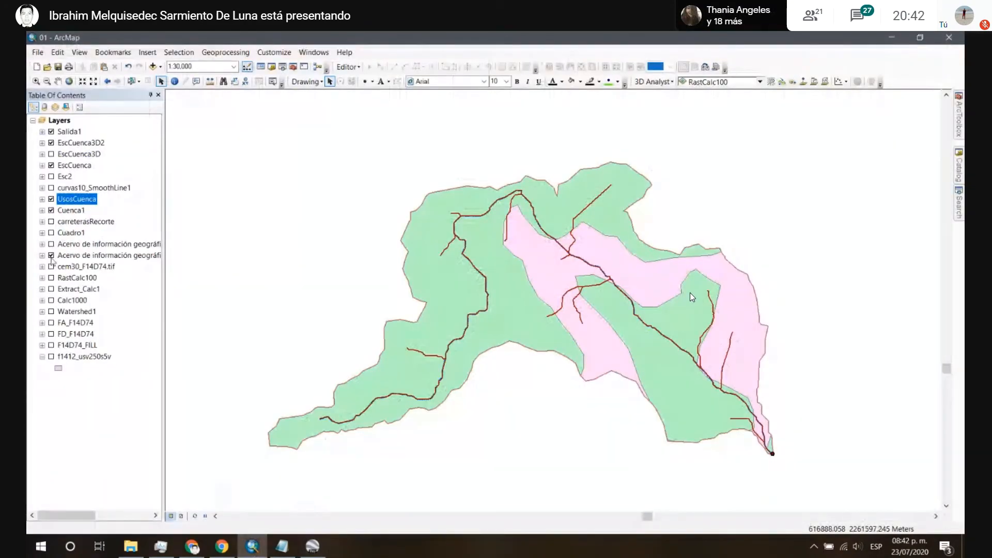
left_click(51, 200)
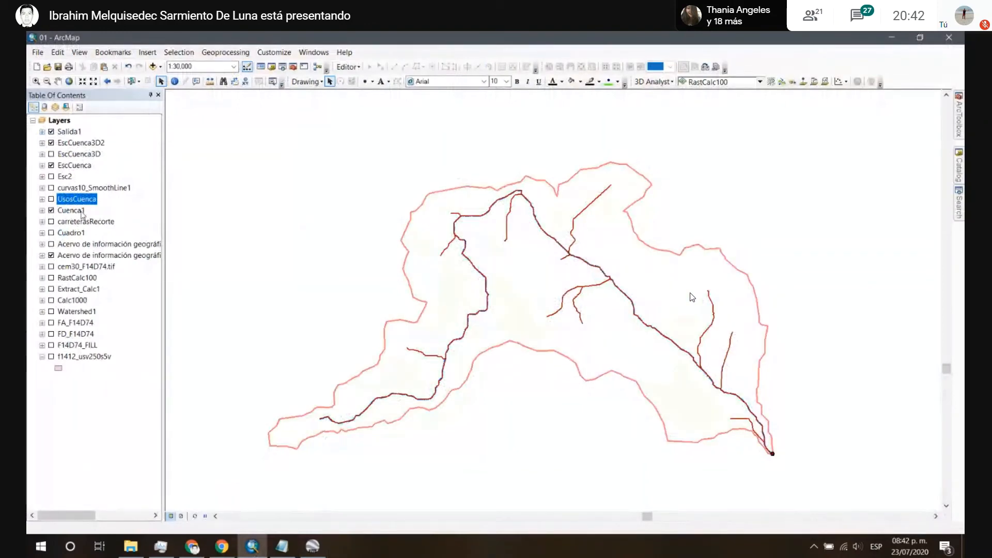
left_click(59, 211)
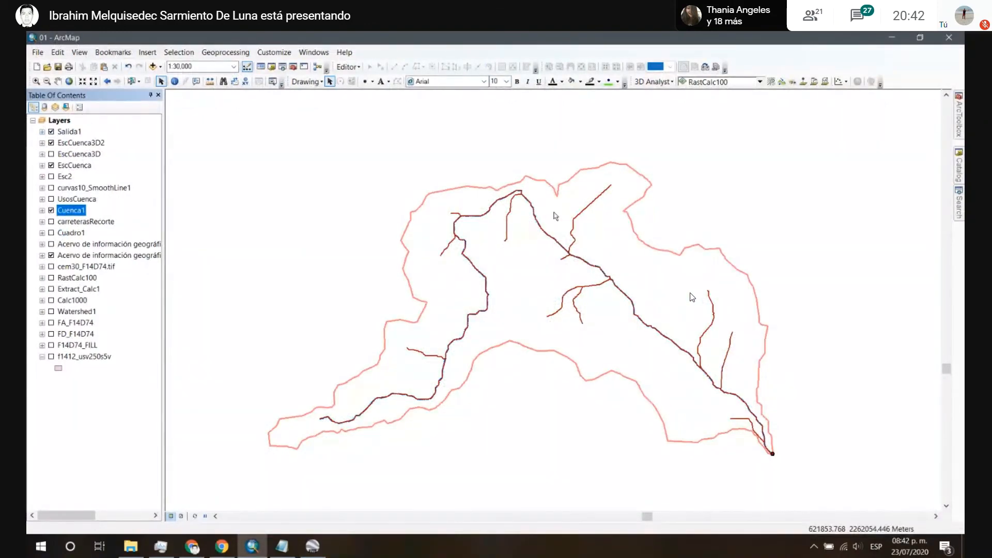
left_click(892, 37)
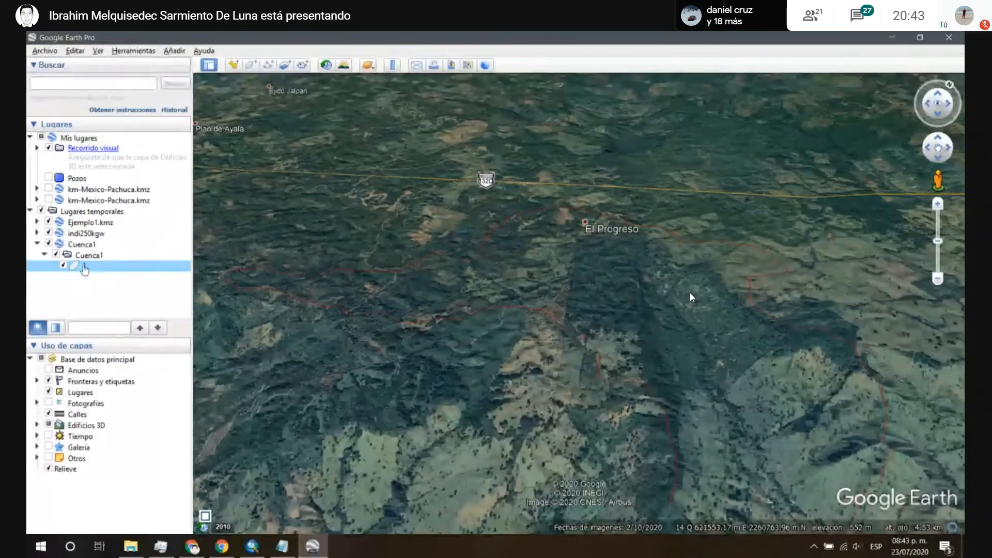
Step: Change the area fill color of the polygon inside Cuenca1 to light blue in its properties
right_click(96, 268)
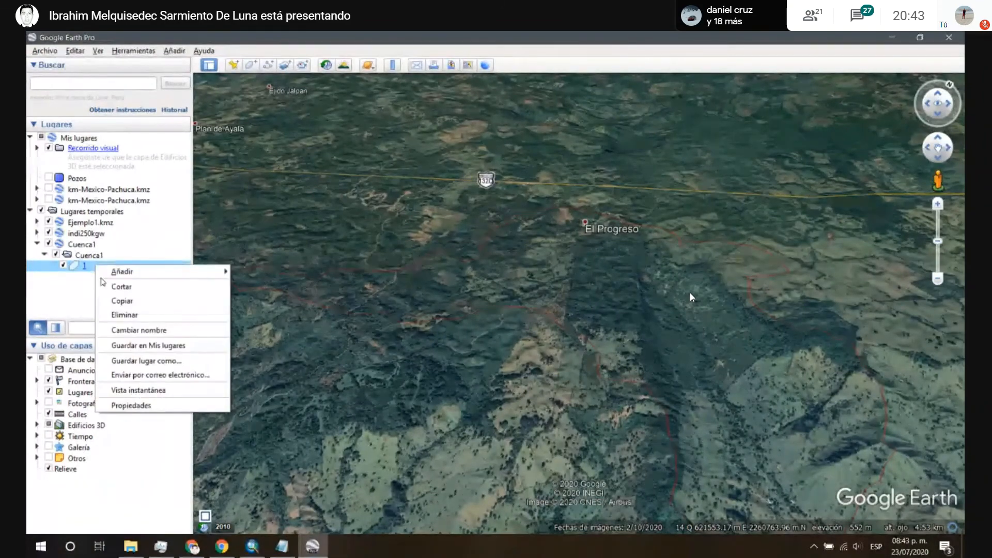
left_click(113, 405)
left_click_drag(548, 113, 402, 106)
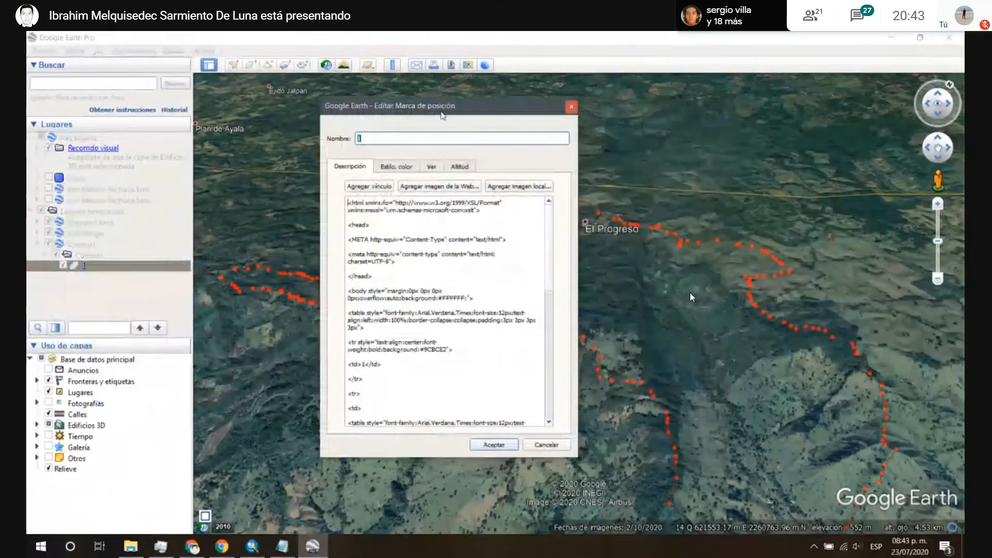
left_click(406, 166)
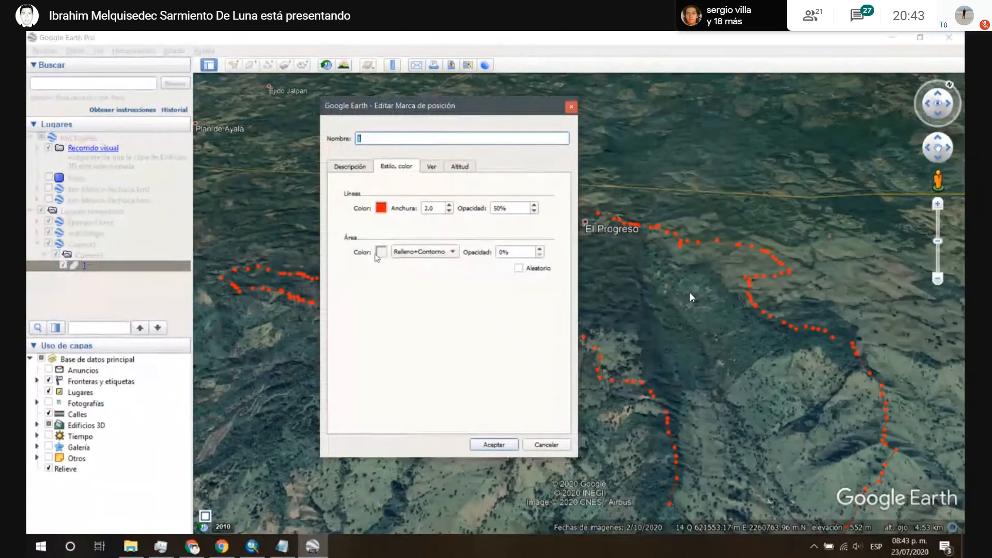
left_click(383, 253)
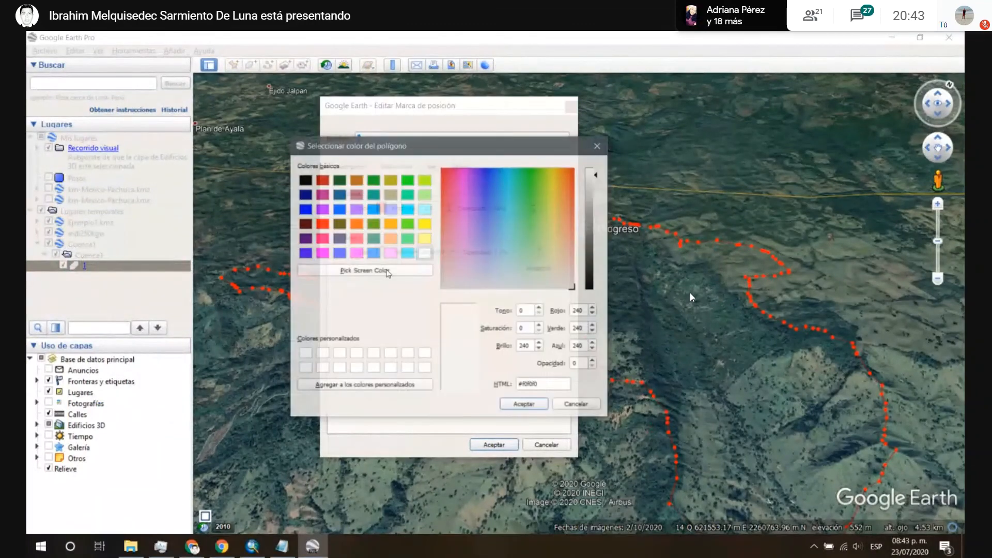
left_click(391, 209)
left_click(519, 404)
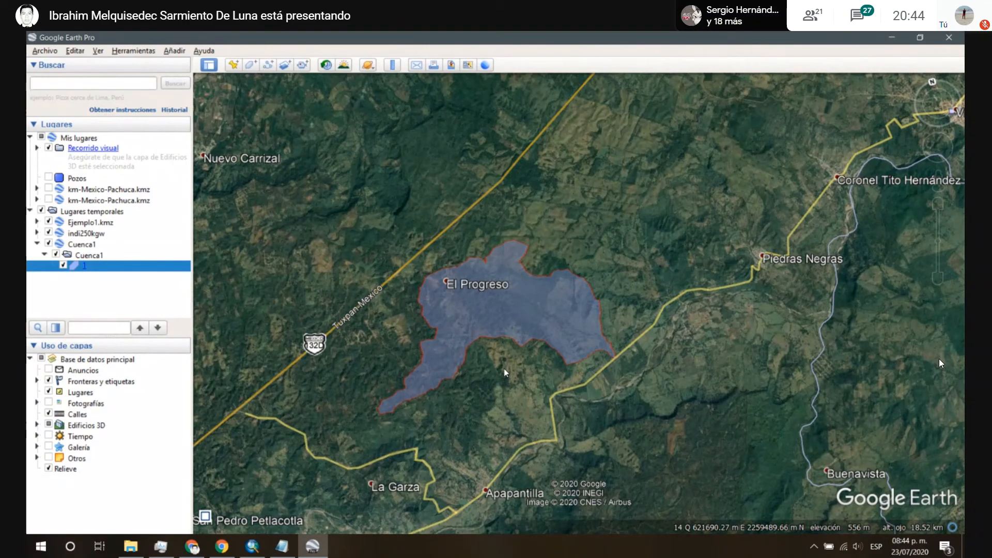
Step: Switch to ArcMap and examine the Calc1000 stream network over the F14D74_FILL elevation raster
left_click(252, 546)
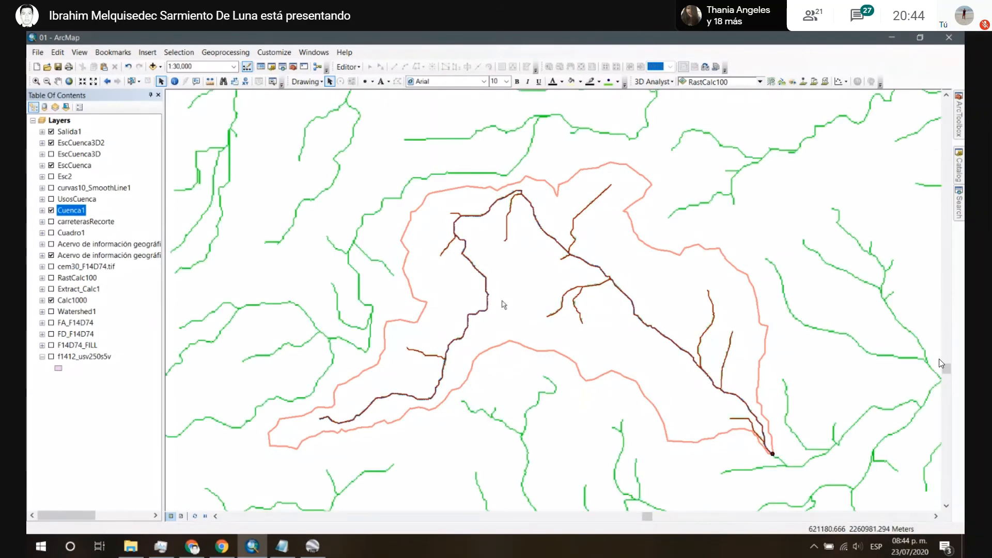
scroll(502, 301, "down", 2)
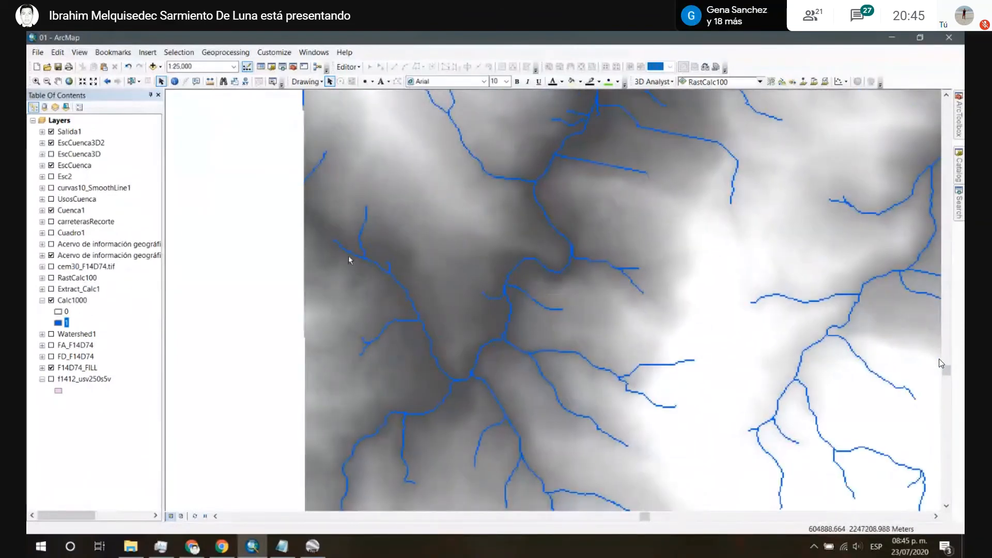
left_click_drag(451, 358, 500, 145)
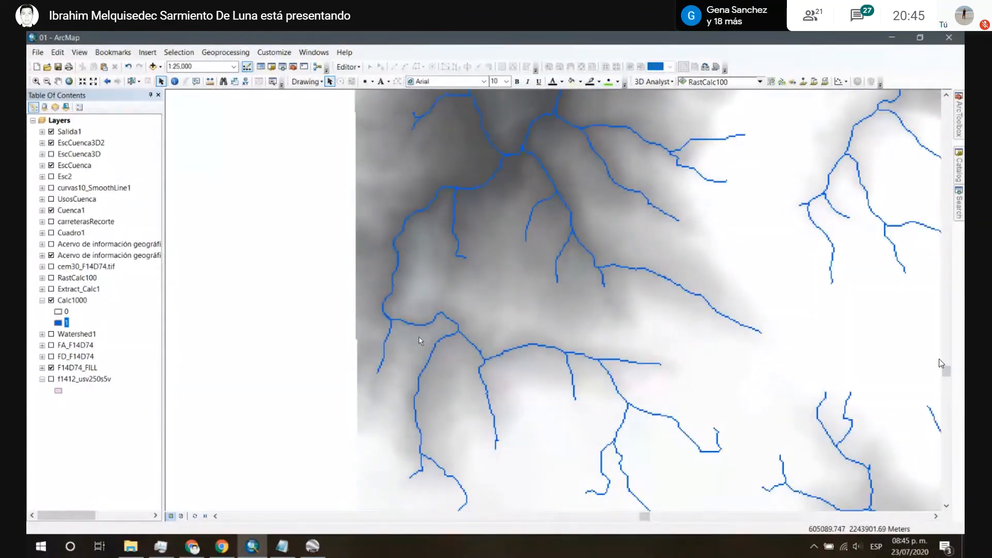
Step: Examine the Calc1000 stream network along the western edge and across the full extent of the F14D74_FILL elevation raster
left_click_drag(472, 260, 472, 83)
left_click_drag(442, 122, 465, 313)
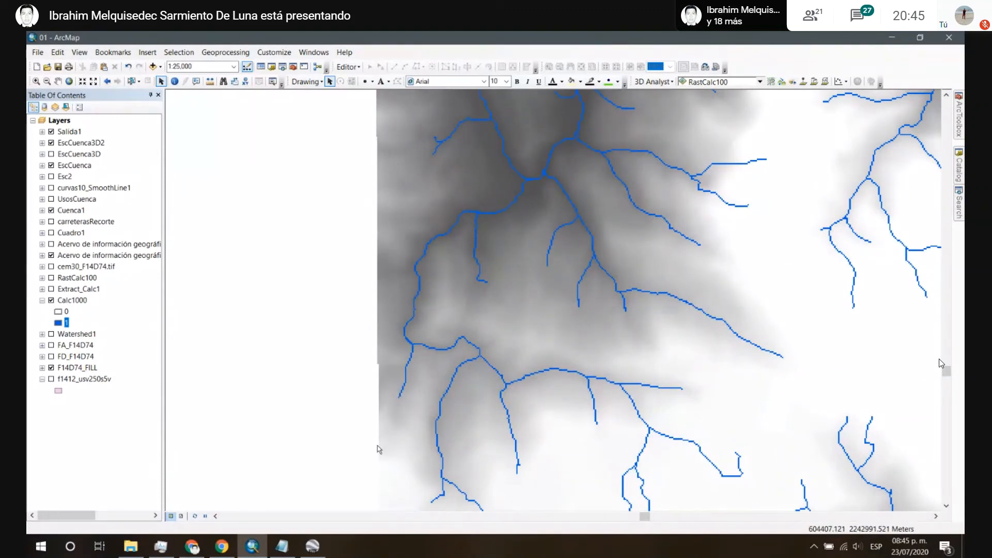
left_click_drag(393, 455, 470, 282)
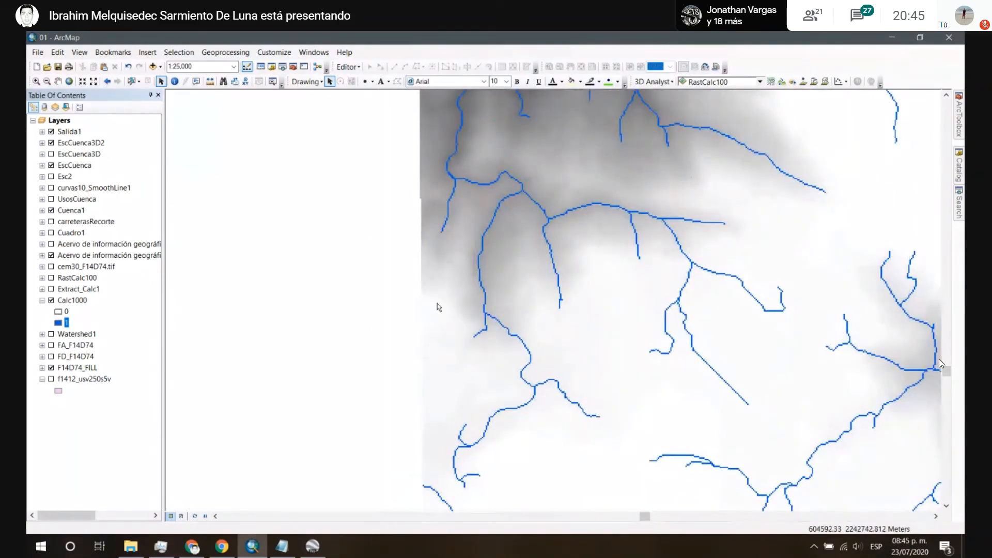
scroll(457, 398, "up", 2)
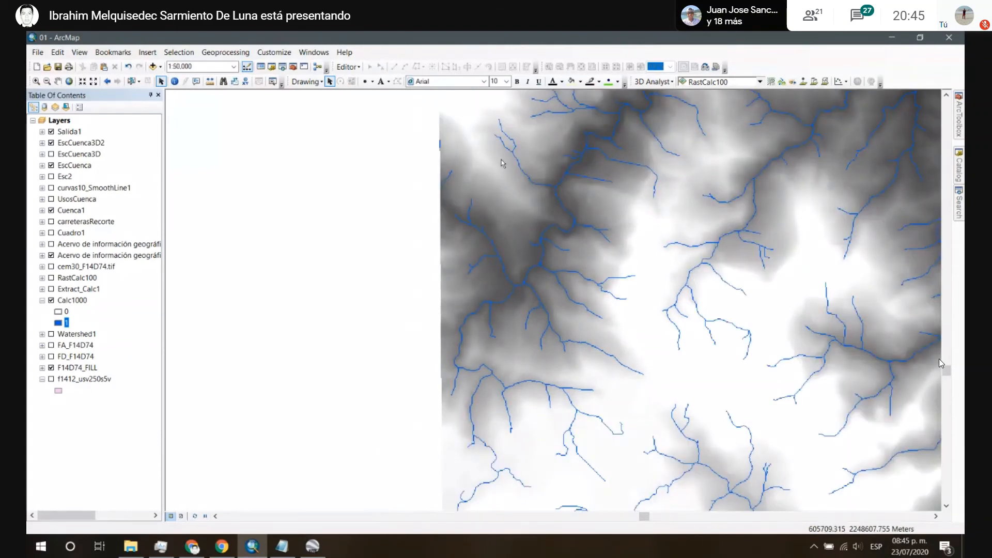
left_click_drag(498, 147, 539, 248)
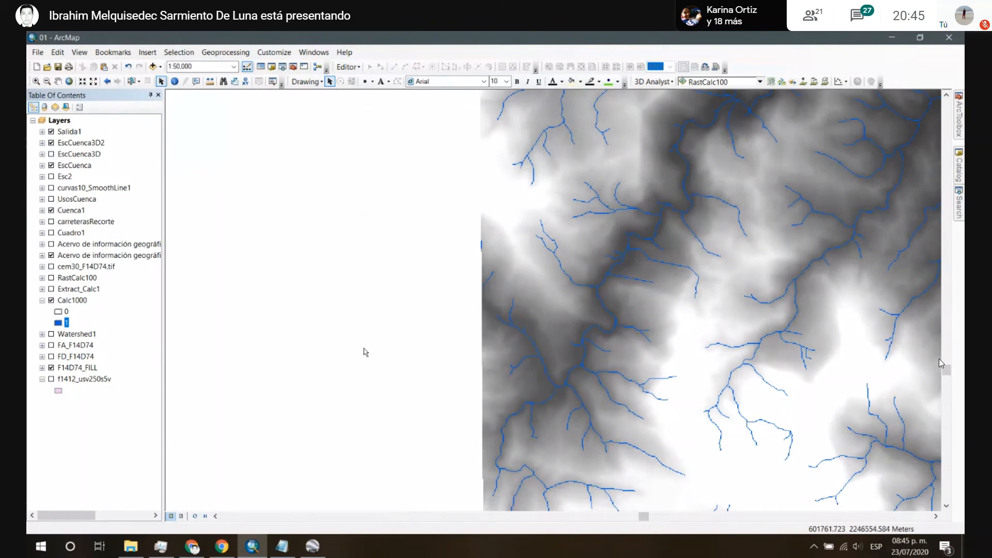
scroll(486, 370, "up", 1)
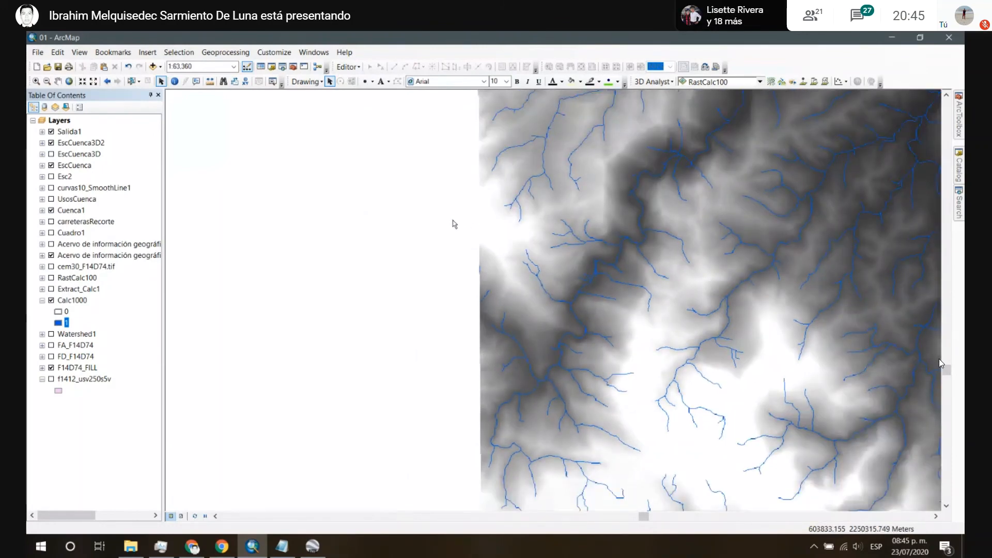
scroll(410, 339, "up", 3)
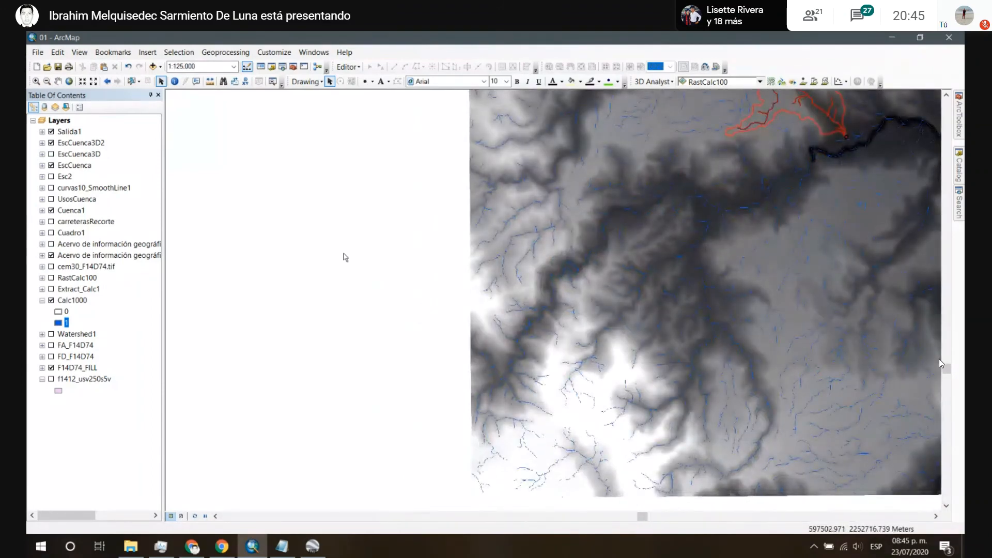
scroll(439, 348, "up", 3)
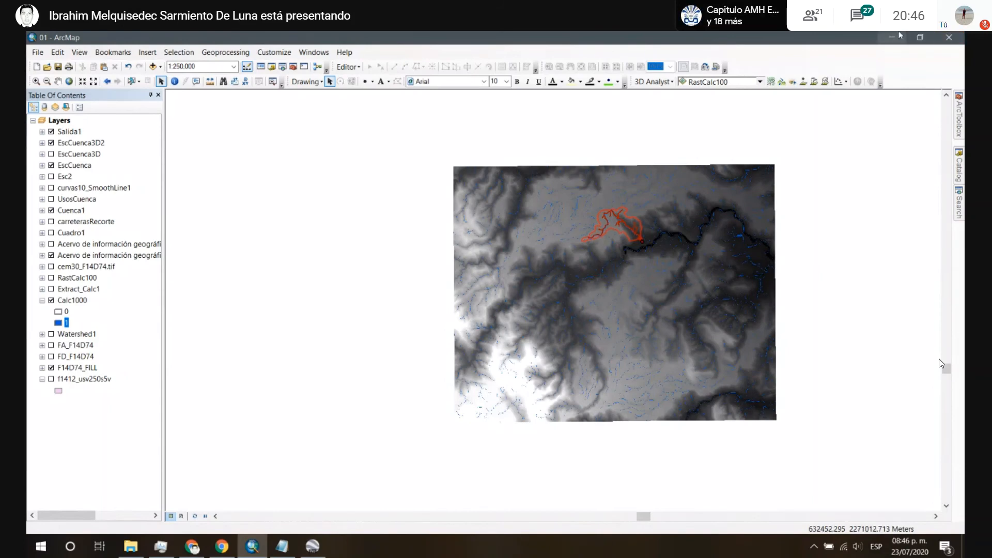
scroll(665, 210, "up", 2)
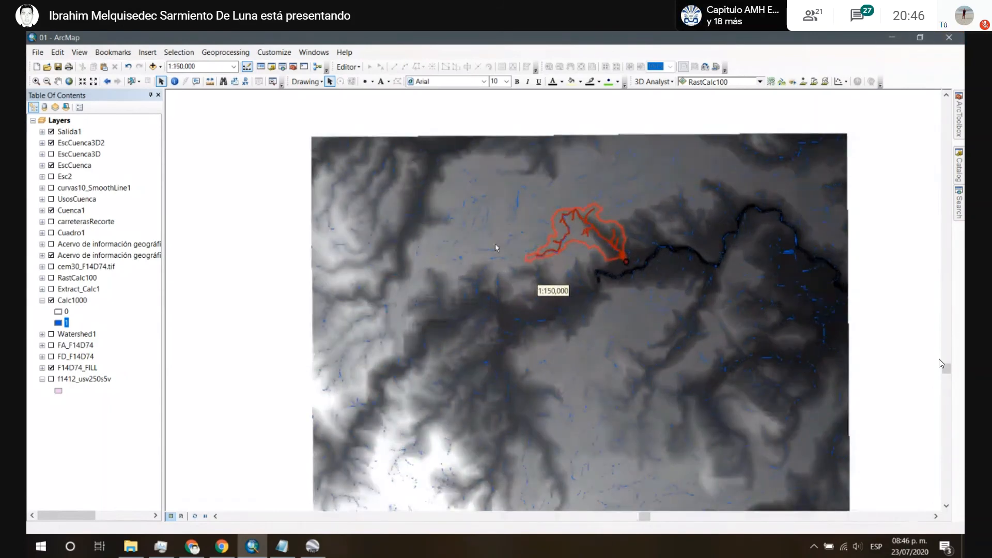
Step: Switch to Google Earth Pro and inspect the Cuenca1 polygon around El Progreso
left_click(892, 36)
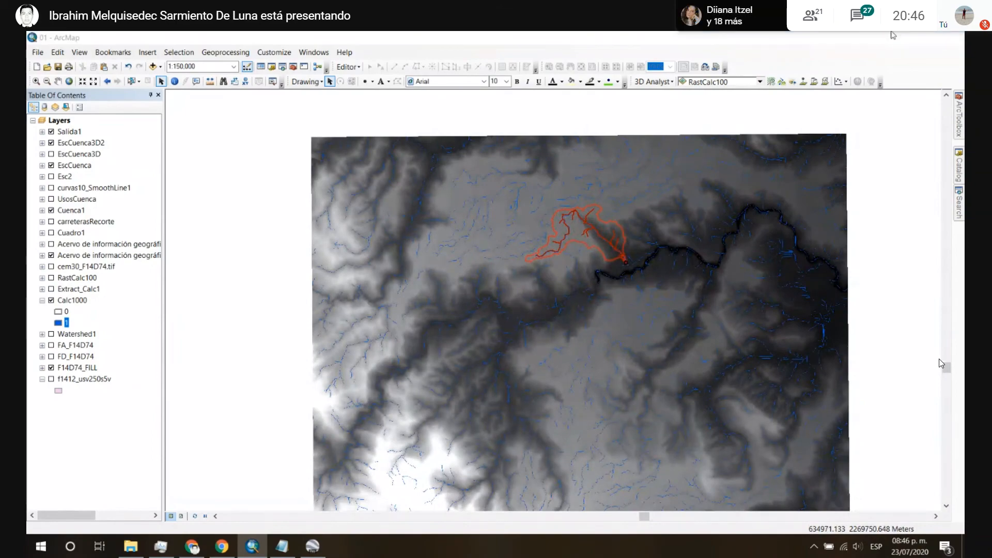
scroll(498, 316, "up", 3)
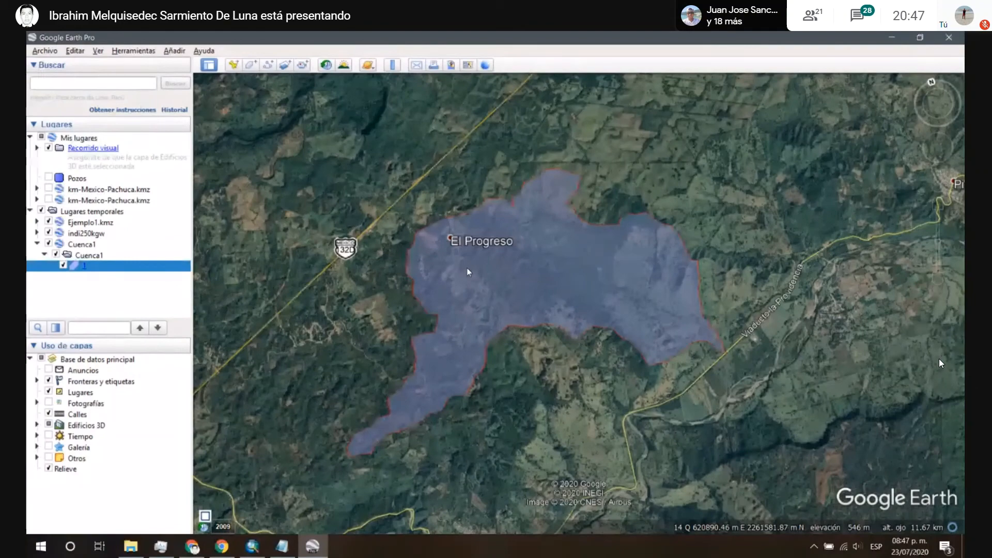
scroll(467, 268, "up", 2)
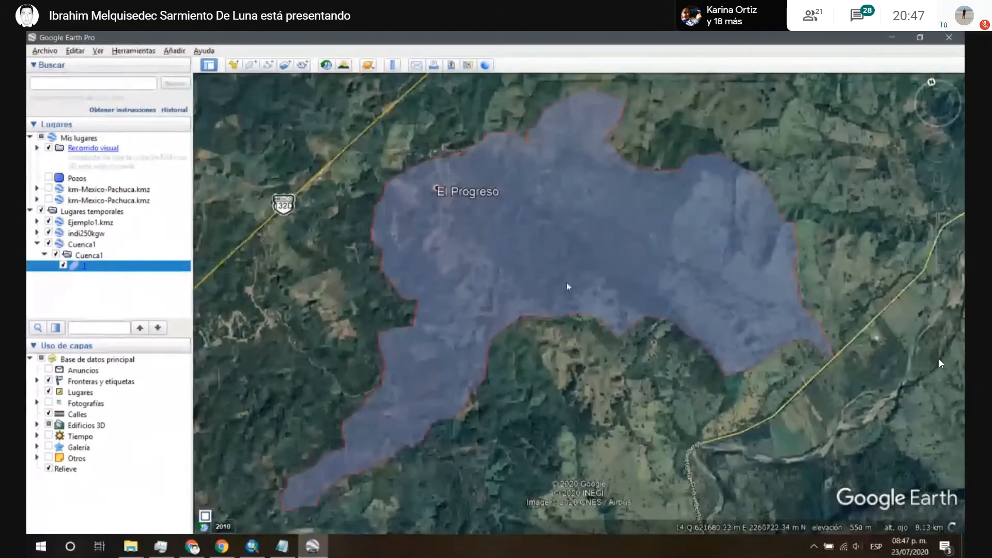
Step: Switch to ArcMap, hide the Calc1000 and F14D74_FILL rasters, and show the UsosCuenca layer
left_click(250, 550)
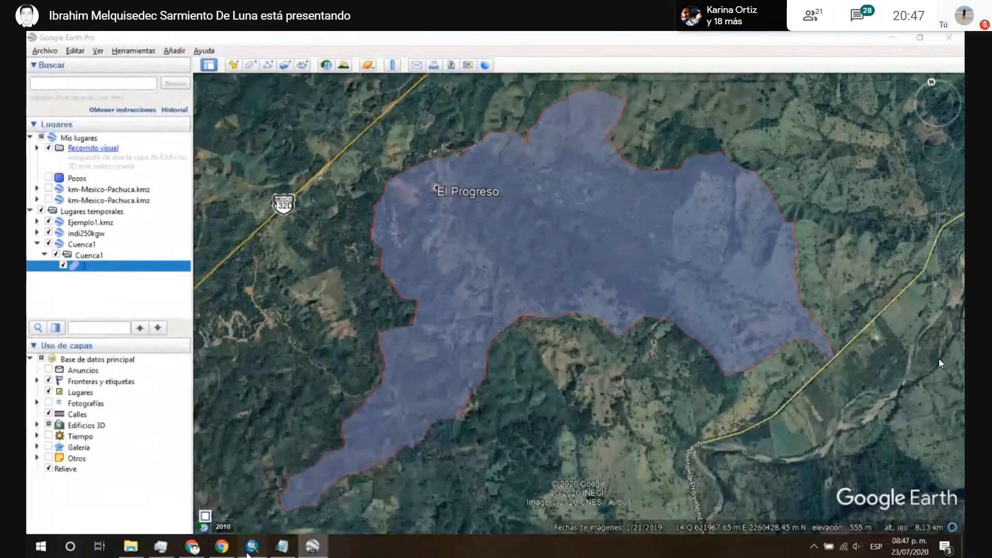
left_click(250, 551)
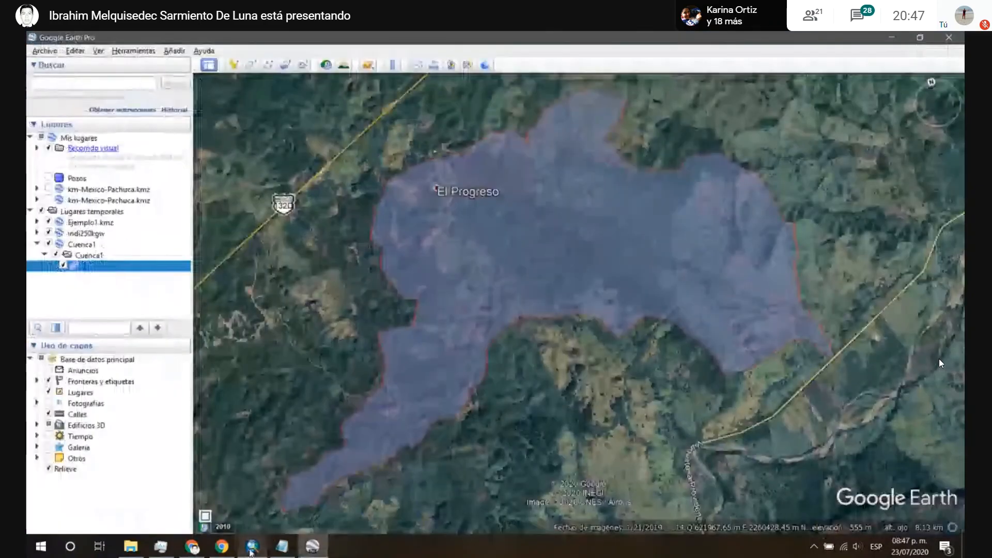
left_click(250, 551)
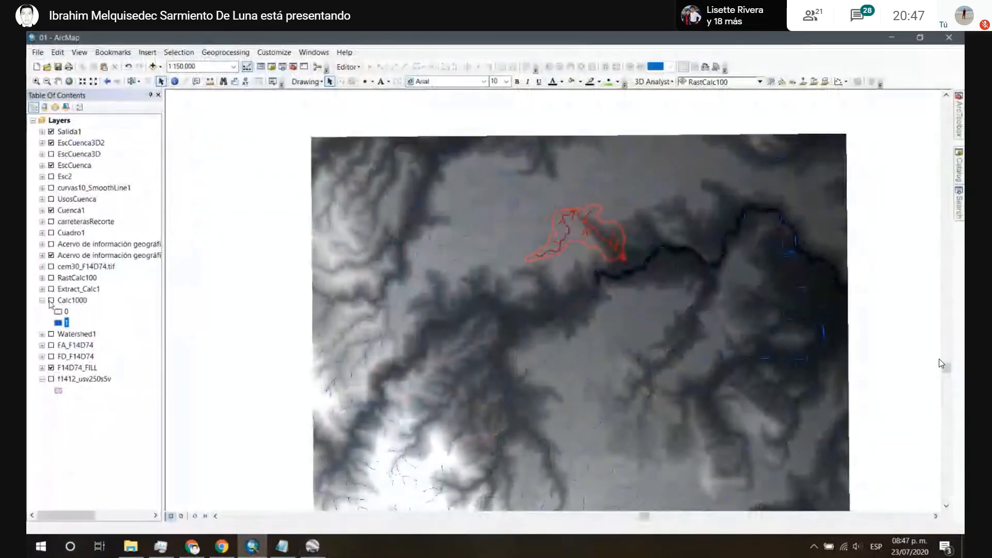
left_click(42, 379)
left_click(51, 367)
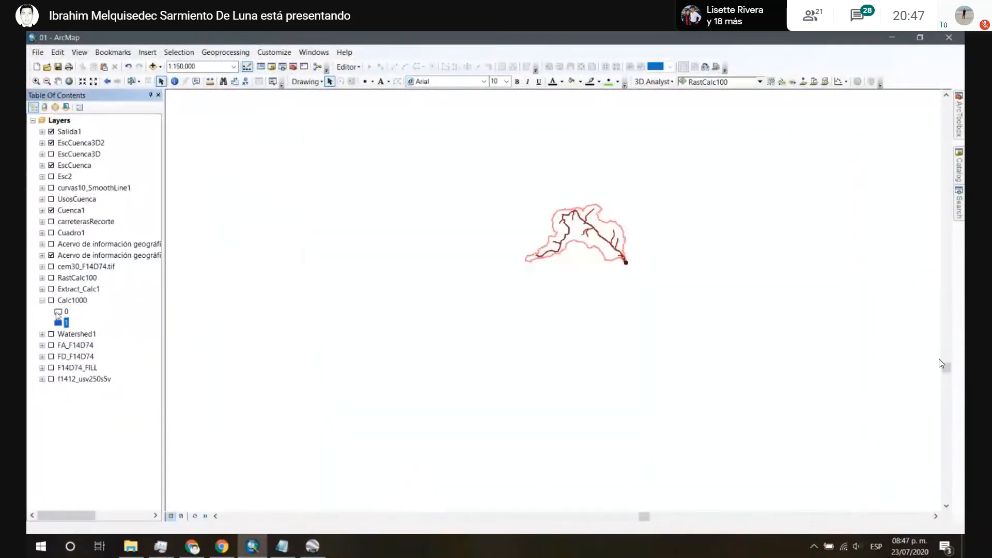
left_click(51, 199)
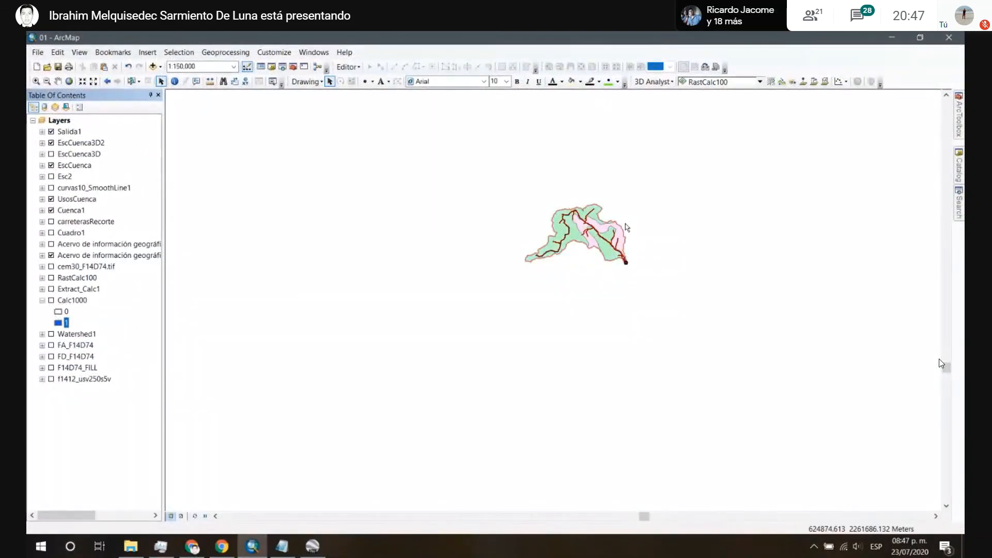
Step: Expand the UsosCuenca legend and examine its TIP_VEG classes across the whole basin
scroll(608, 228, "up", 3)
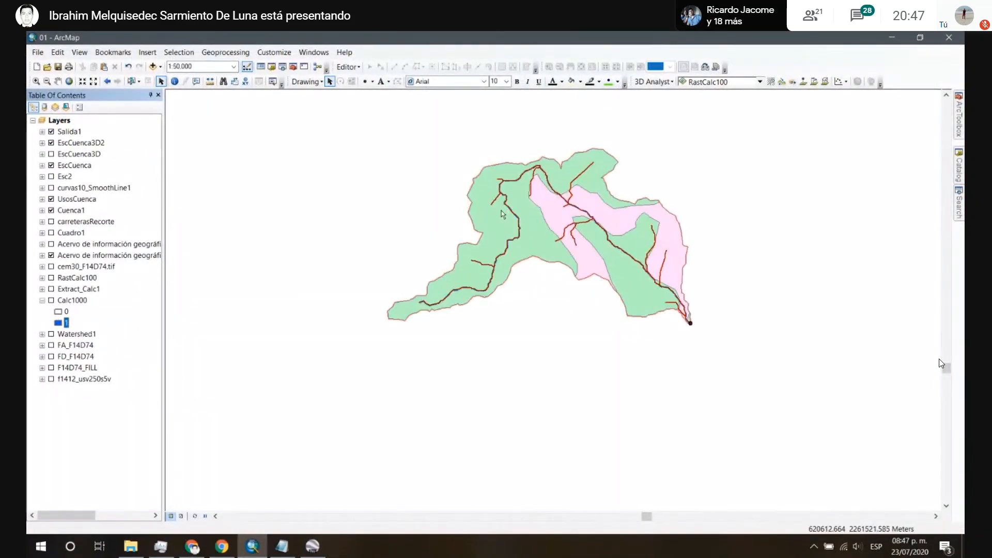
scroll(497, 293, "up", 1)
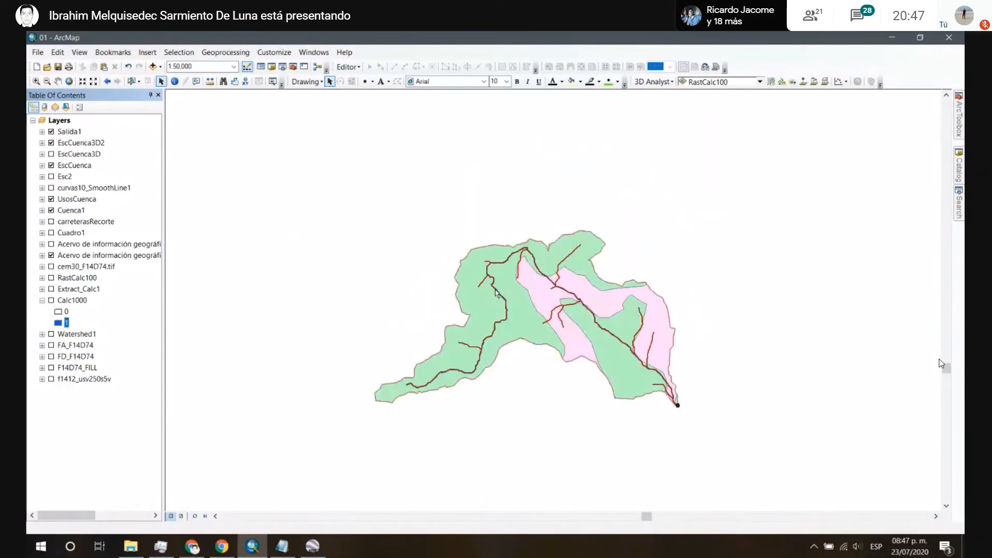
scroll(495, 293, "up", 1)
left_click(43, 211)
left_click(42, 211)
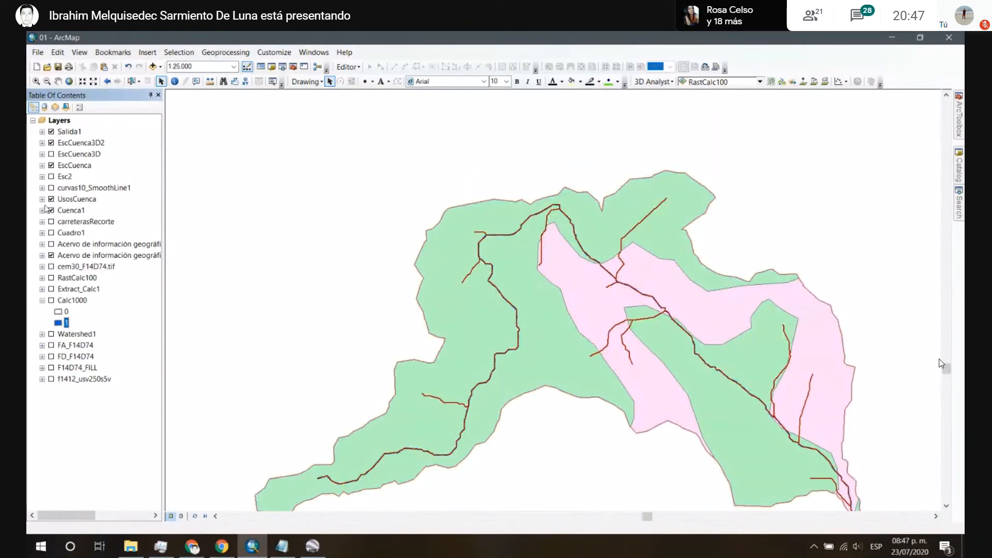
left_click(42, 199)
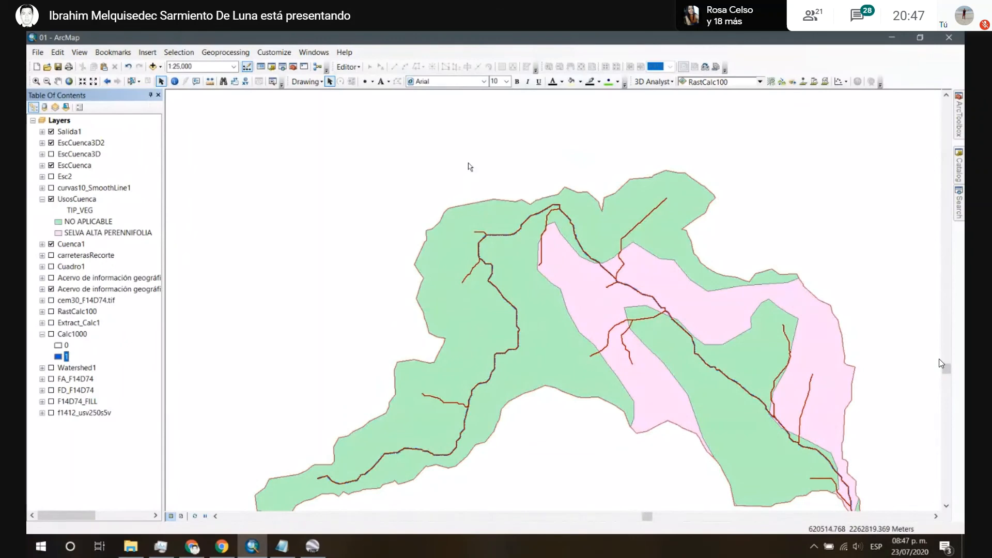
left_click_drag(460, 172, 400, 133)
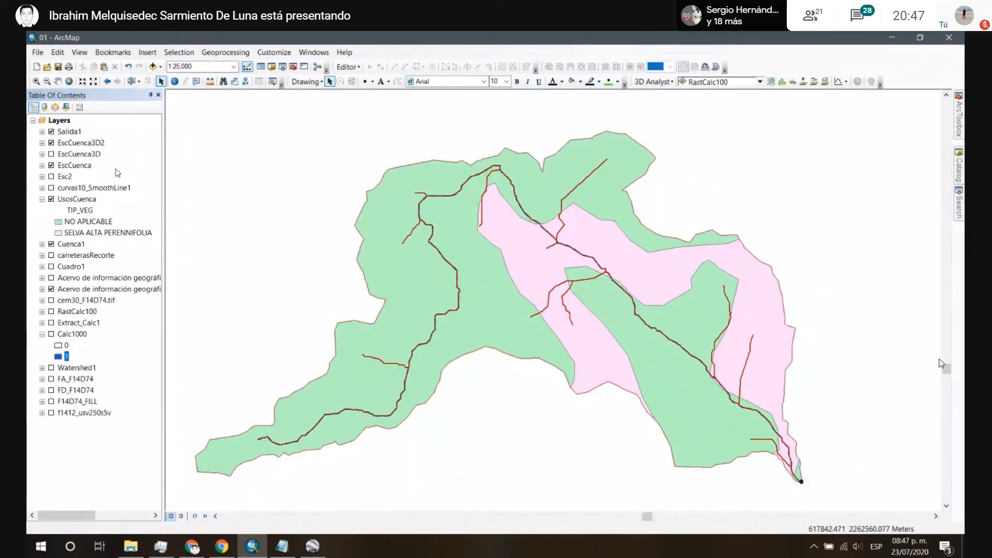
left_click(78, 200)
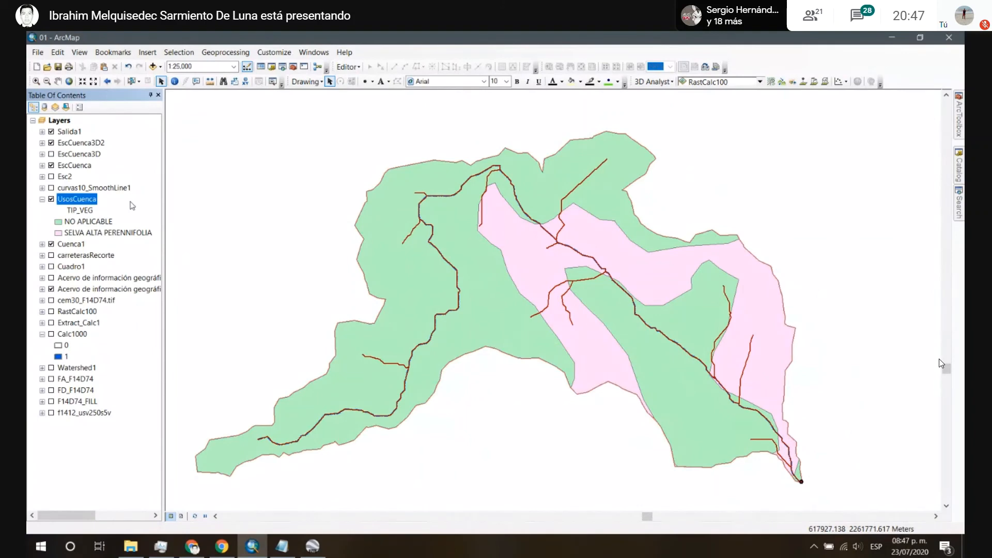
right_click(89, 200)
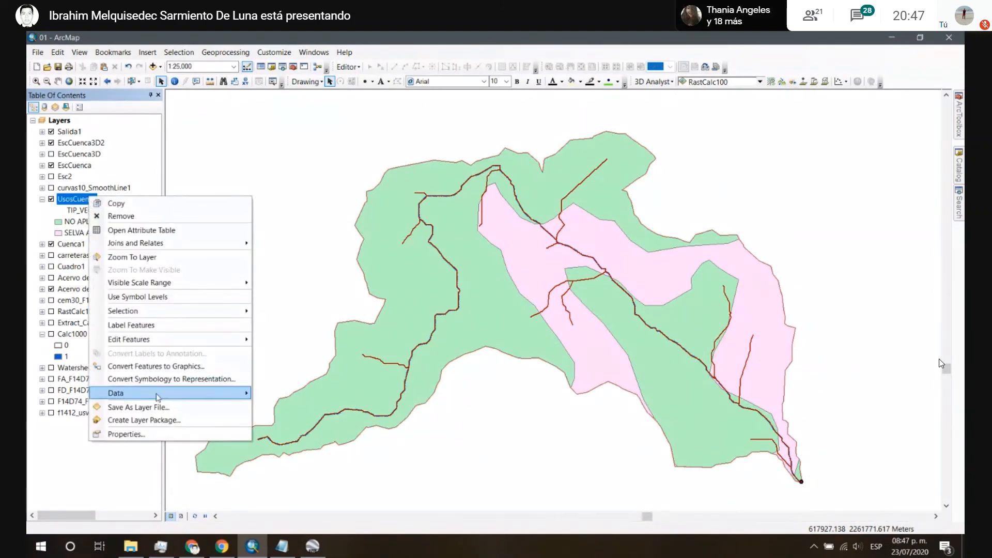
mouse_move(157, 397)
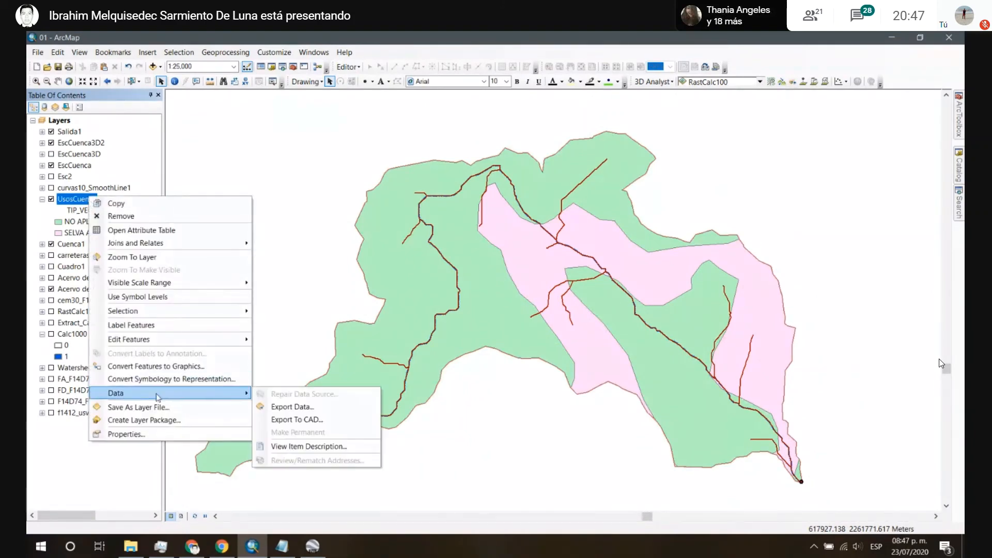
left_click(321, 214)
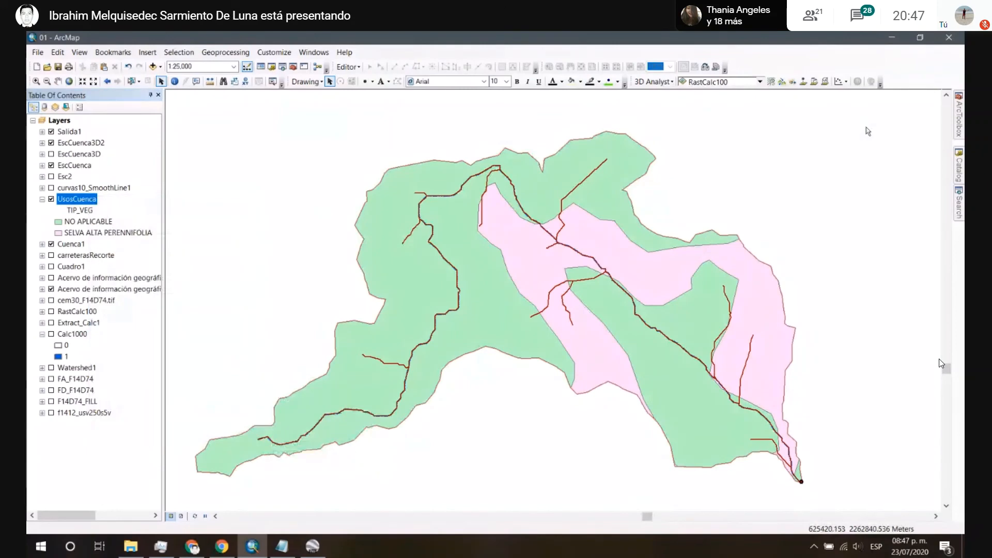
Step: Switch to Google Earth Pro and examine the eastern end of the Cuenca1 polygon up close in a tilted terrain view
left_click(892, 37)
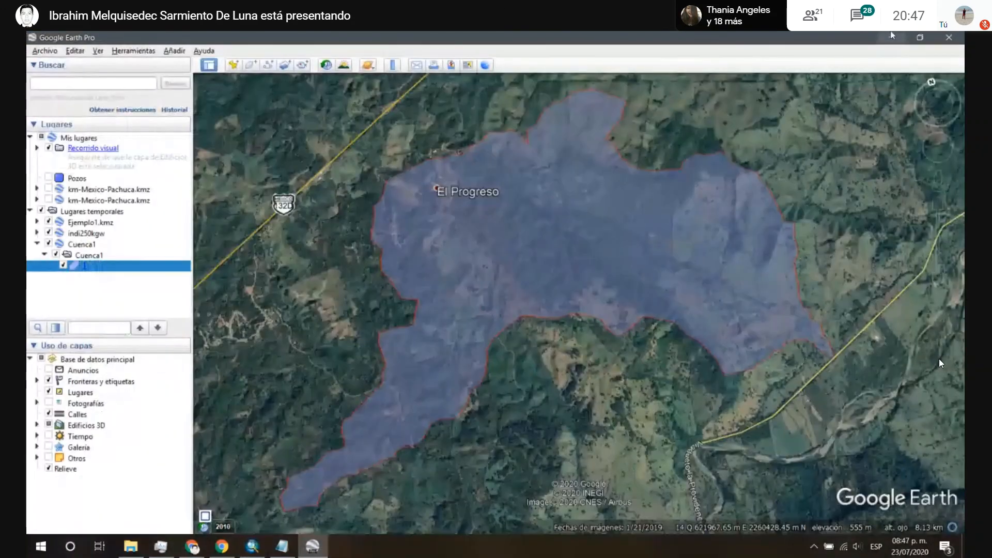
scroll(470, 285, "down", 5)
scroll(471, 285, "up", 3)
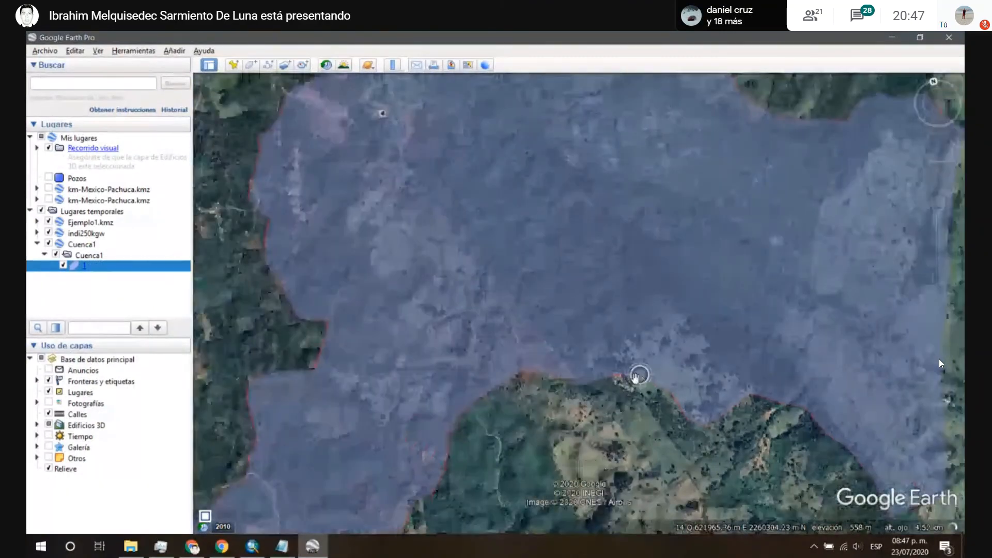
left_click_drag(636, 377, 348, 298)
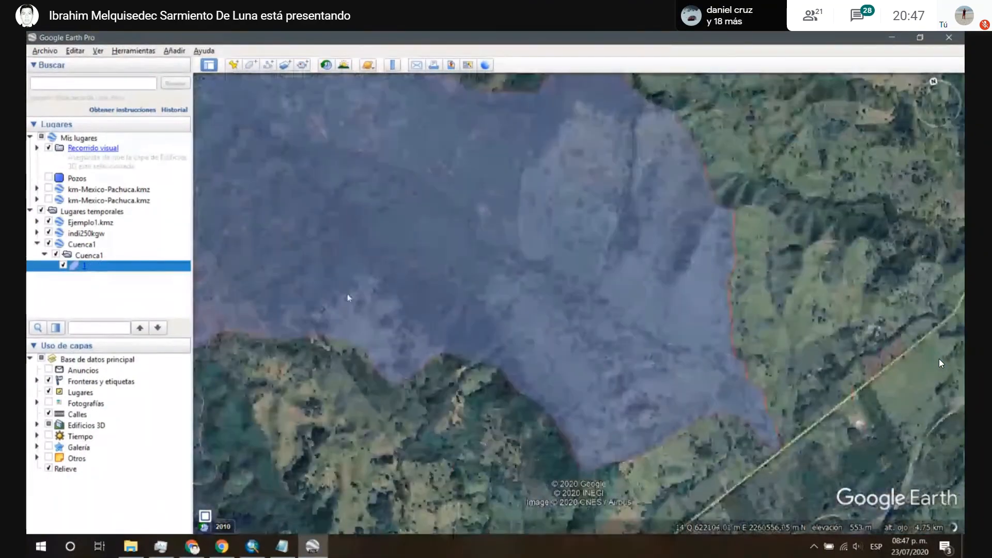
scroll(486, 412, "down", 5)
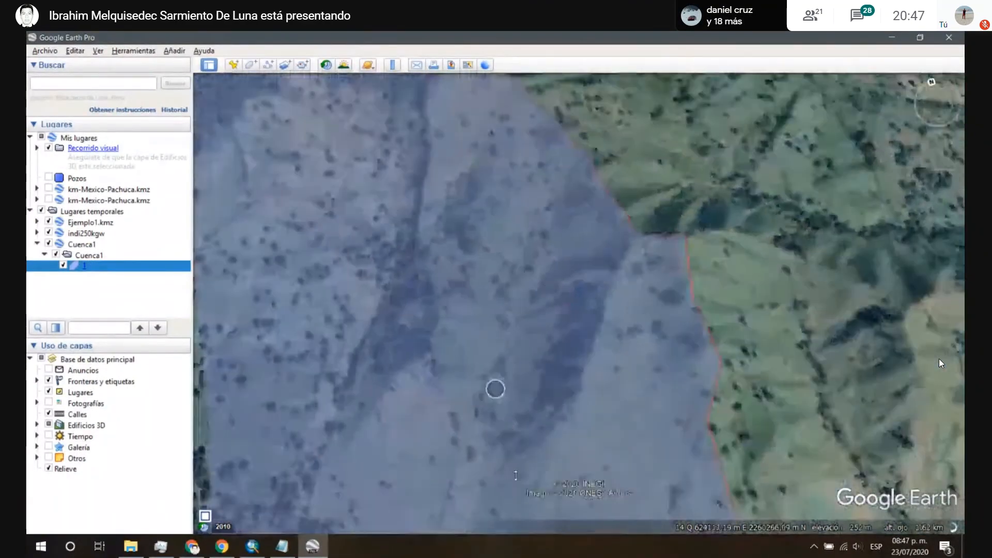
left_click_drag(516, 476, 506, 551)
left_click_drag(578, 363, 793, 234)
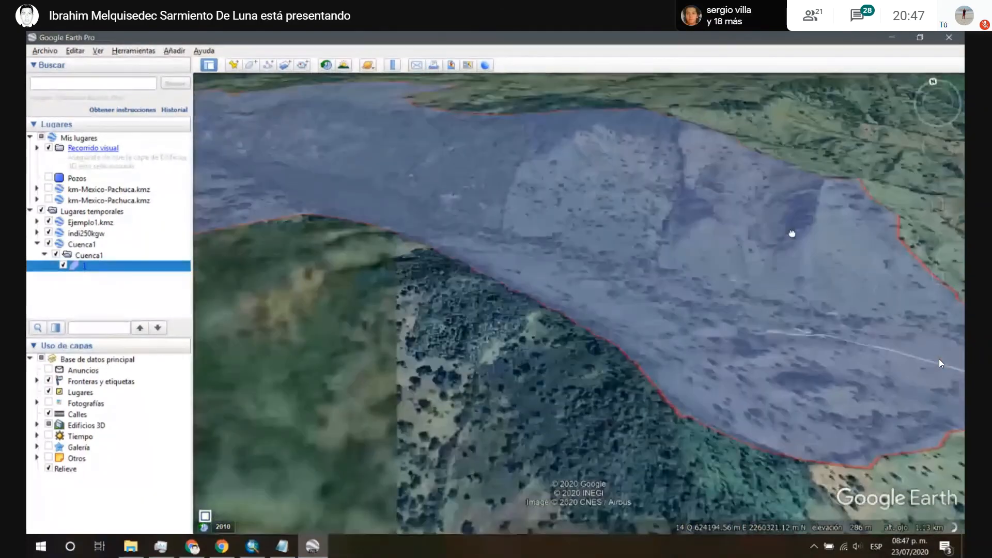
Step: Examine the land cover and terrain along the southern boundary of the Cuenca1 polygon
mouse_move(575, 332)
left_mouse_down()
mouse_move(492, 352)
mouse_move(651, 381)
mouse_move(596, 347)
mouse_move(813, 491)
left_mouse_up()
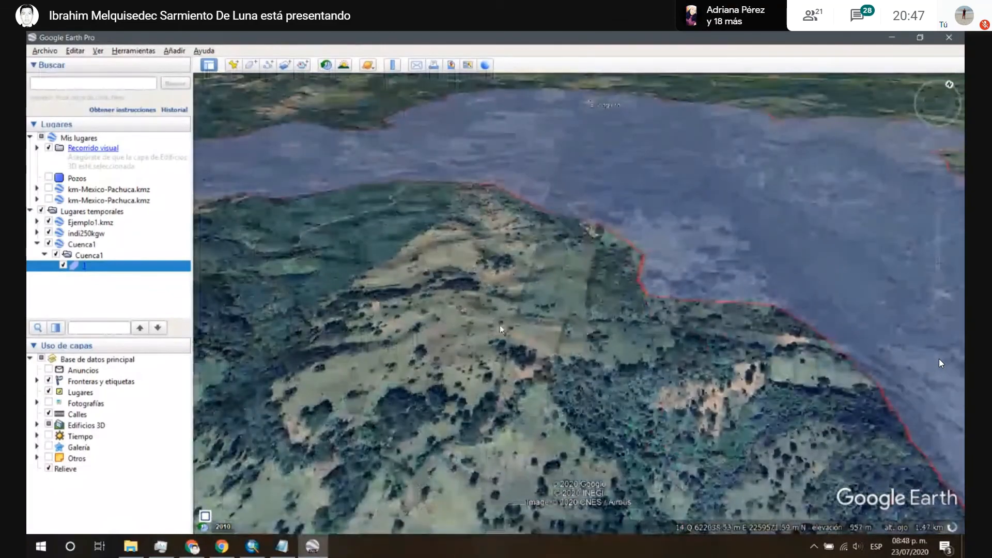
left_click_drag(490, 277, 501, 429)
left_click_drag(503, 335, 305, 418)
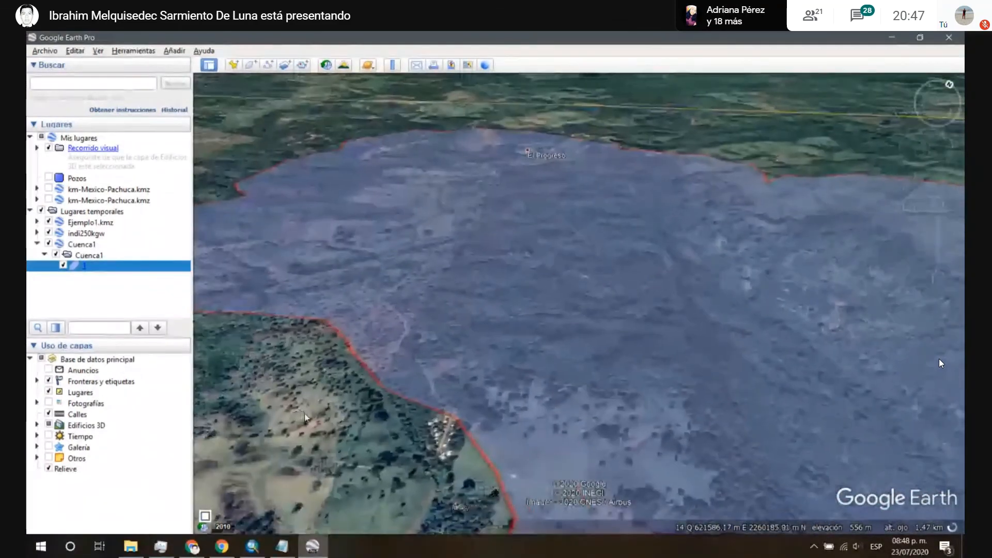
left_click_drag(632, 363, 640, 217)
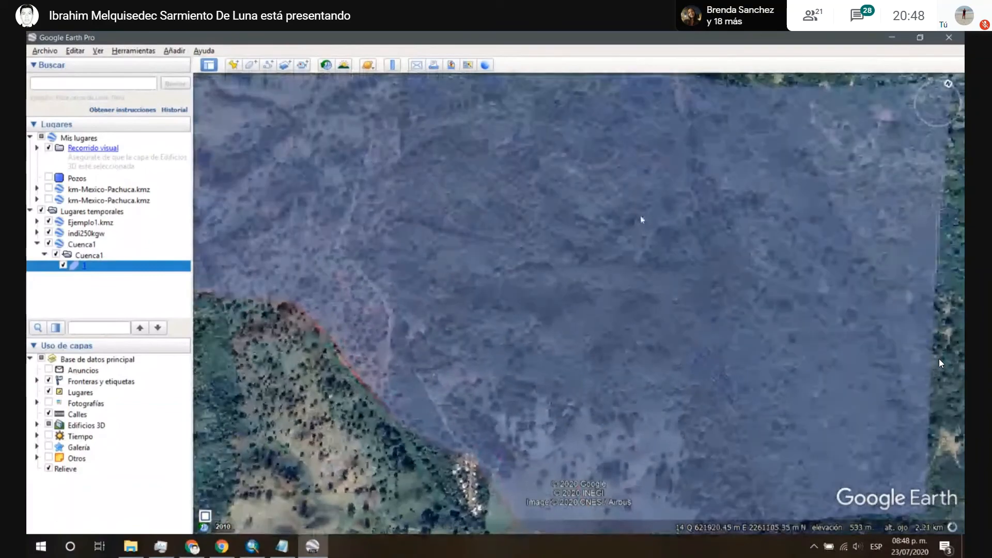
left_click_drag(496, 226, 702, 155)
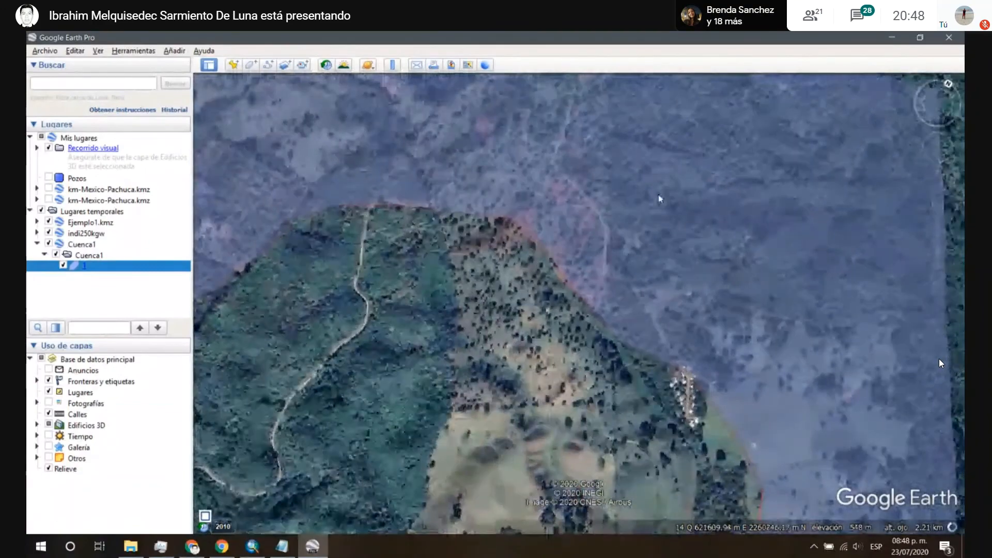
scroll(654, 206, "down", 3)
scroll(609, 249, "down", 2)
scroll(532, 285, "down", 3)
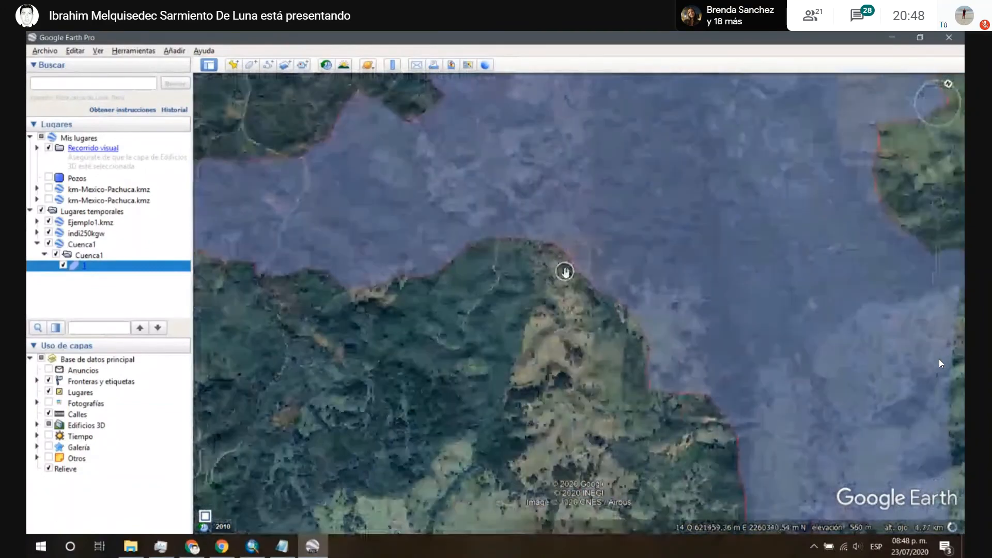
Step: Examine the land cover along the southwestern boundary of the Cuenca1 polygon and around El Progreso
scroll(507, 435, "up", 3)
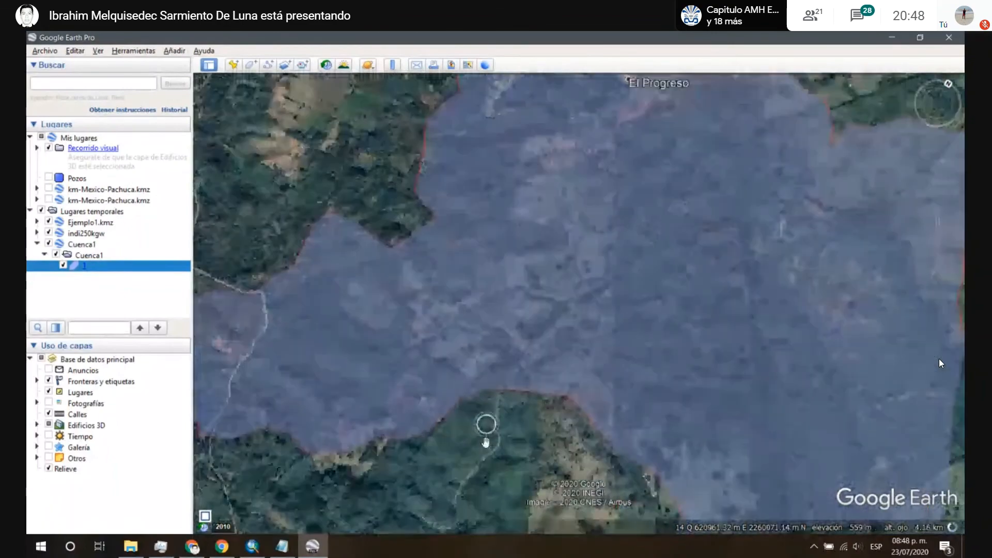
left_click_drag(522, 385, 797, 316)
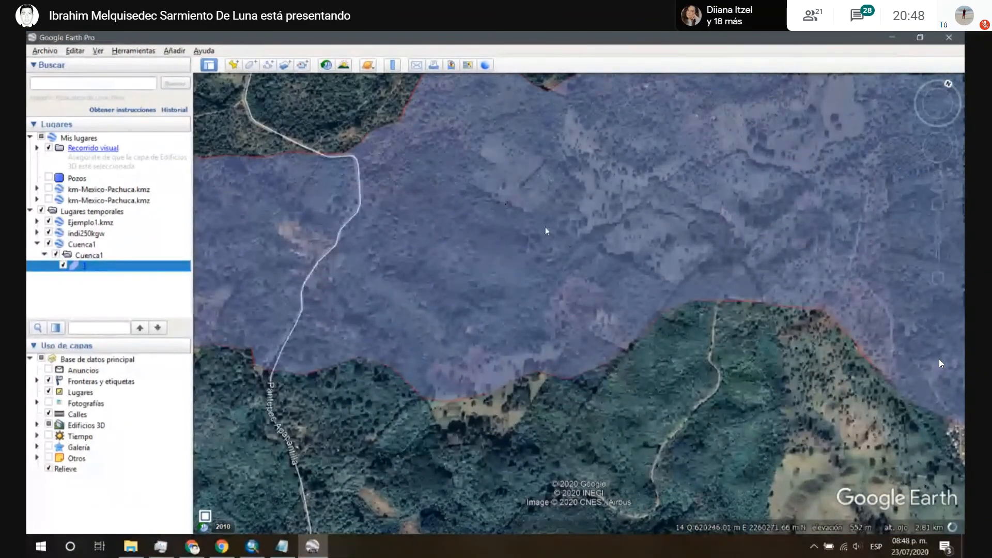
scroll(686, 249, "down", 3)
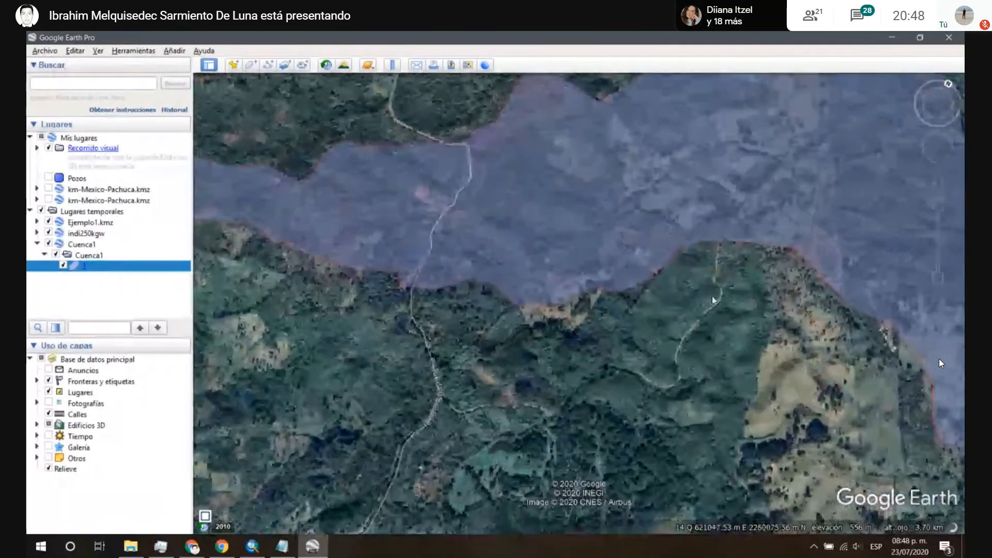
left_click_drag(748, 301, 398, 503)
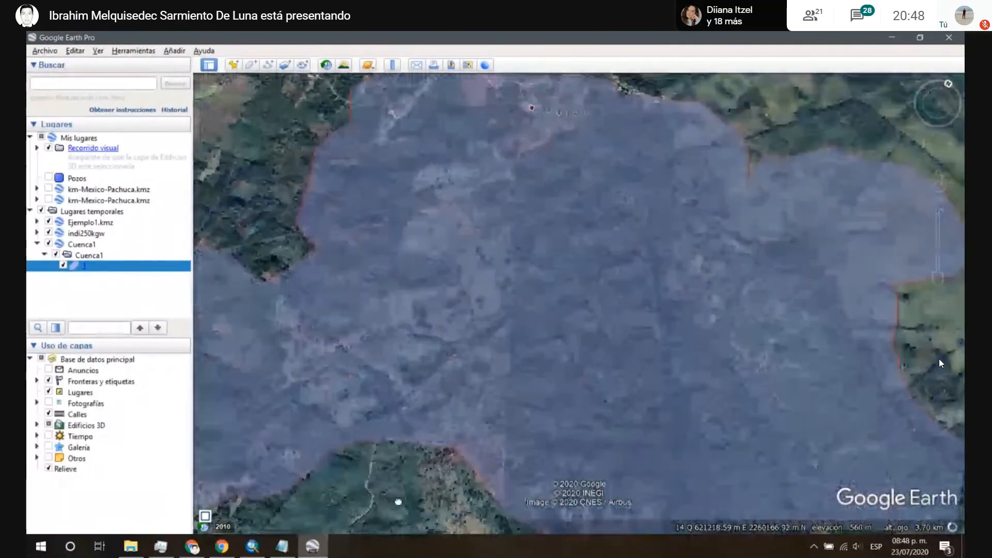
left_click_drag(544, 357, 534, 248)
scroll(538, 321, "down", 5)
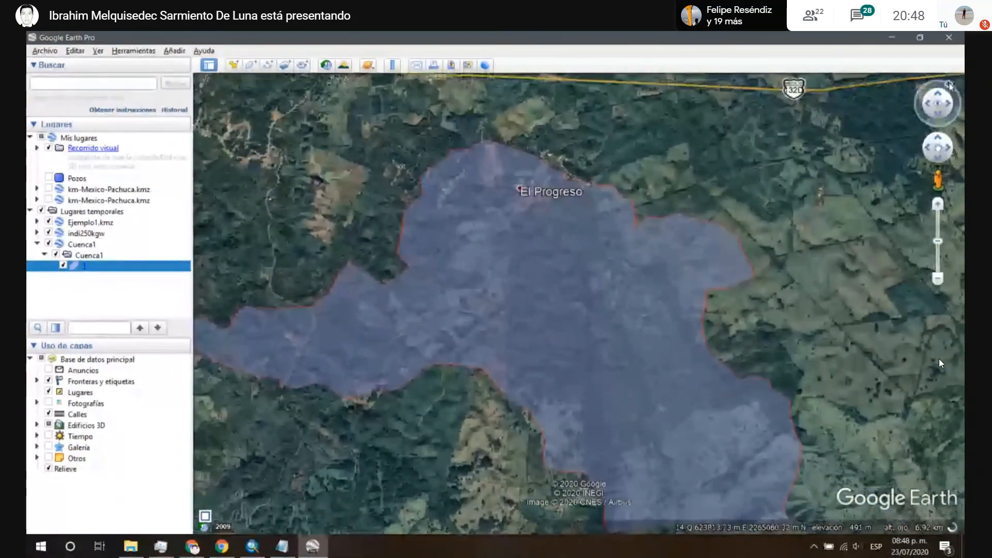
Step: Orient the view to north and examine the terrain around the northeastern lobe of the Cuenca1 polygon up close
left_click(949, 84)
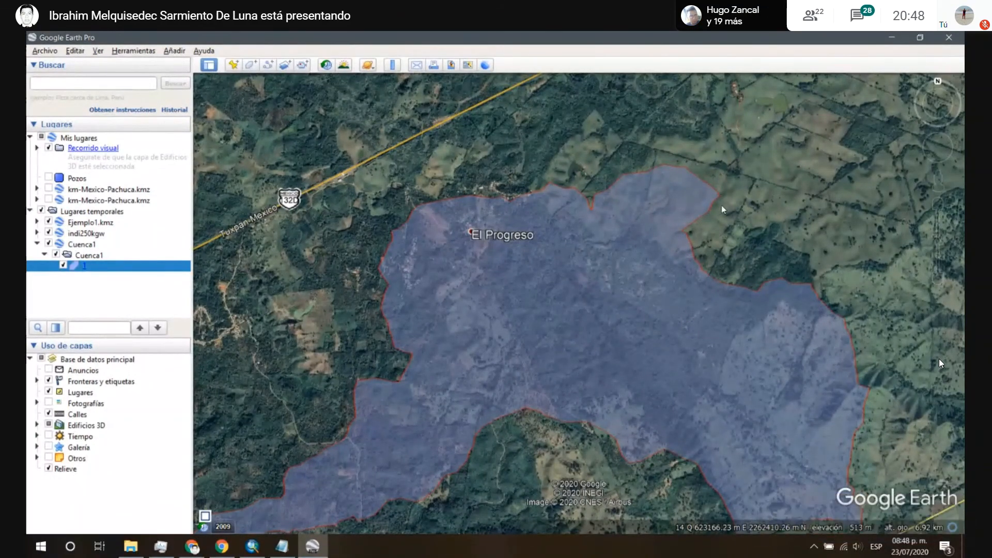
scroll(718, 204, "down", 3)
scroll(717, 219, "up", 3)
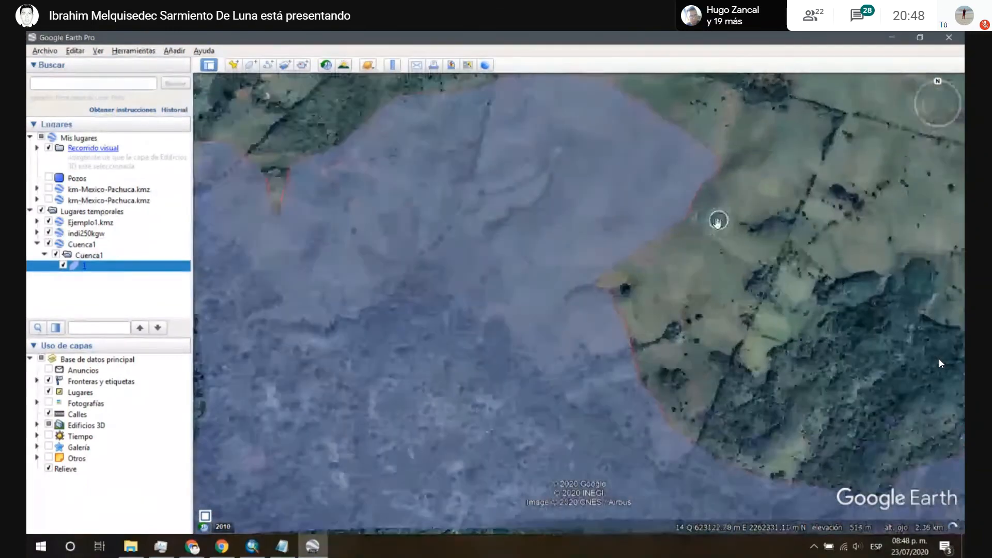
left_click_drag(674, 312, 583, 477)
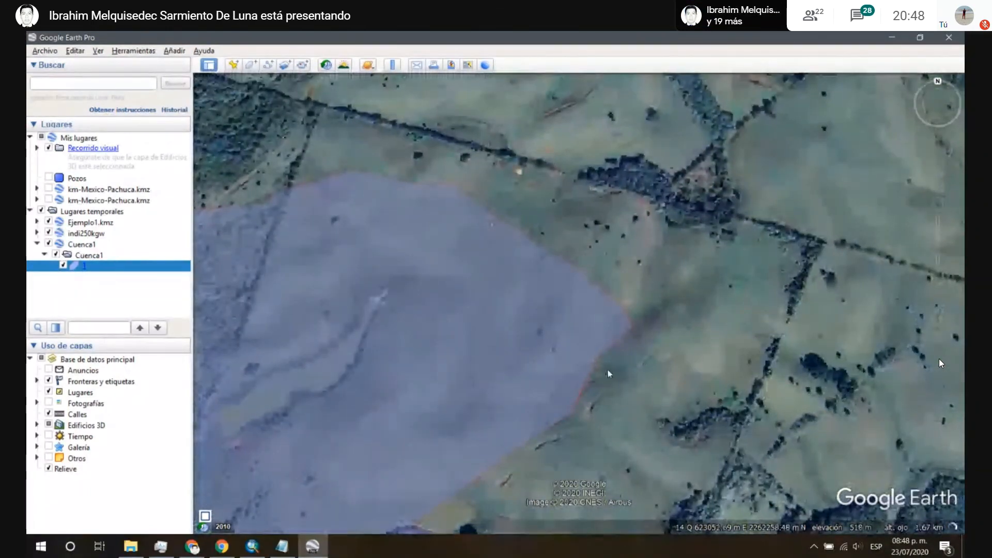
left_click_drag(609, 370, 614, 422)
scroll(572, 219, "down", 3)
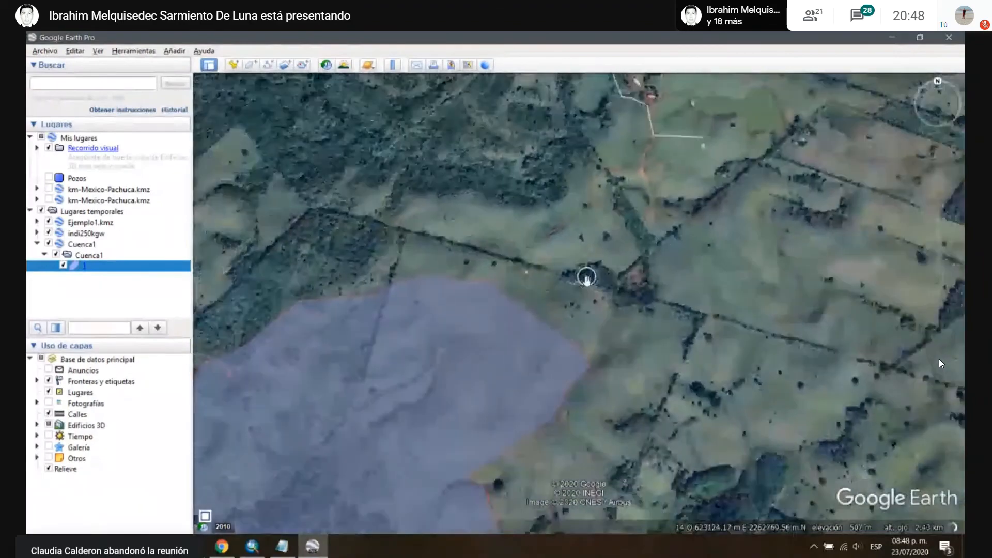
left_click_drag(635, 331, 531, 173)
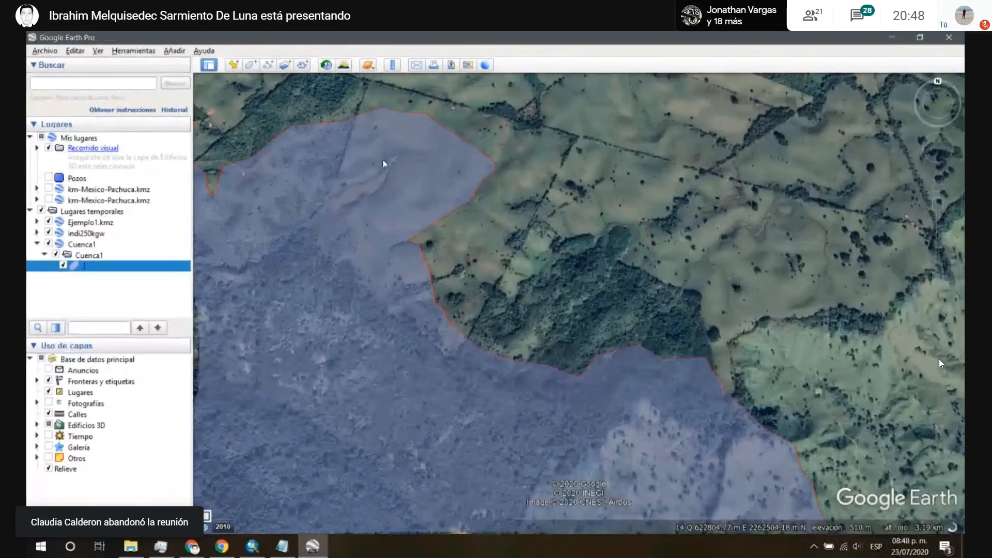
Step: Examine the whole Cuenca1 polygon and the land cover in its central part southeast of El Progreso
scroll(626, 221, "down", 3)
scroll(626, 222, "down", 3)
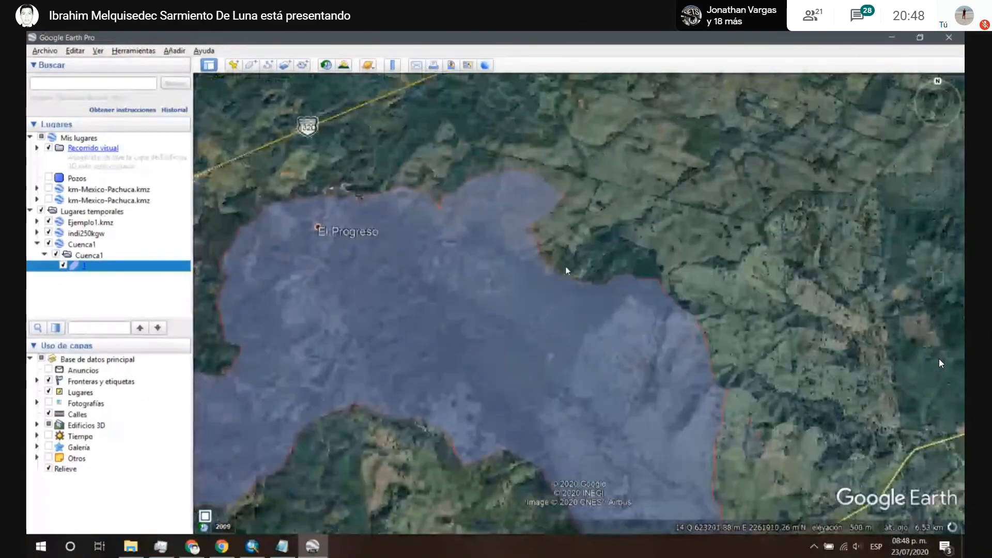
left_click_drag(515, 280, 644, 237)
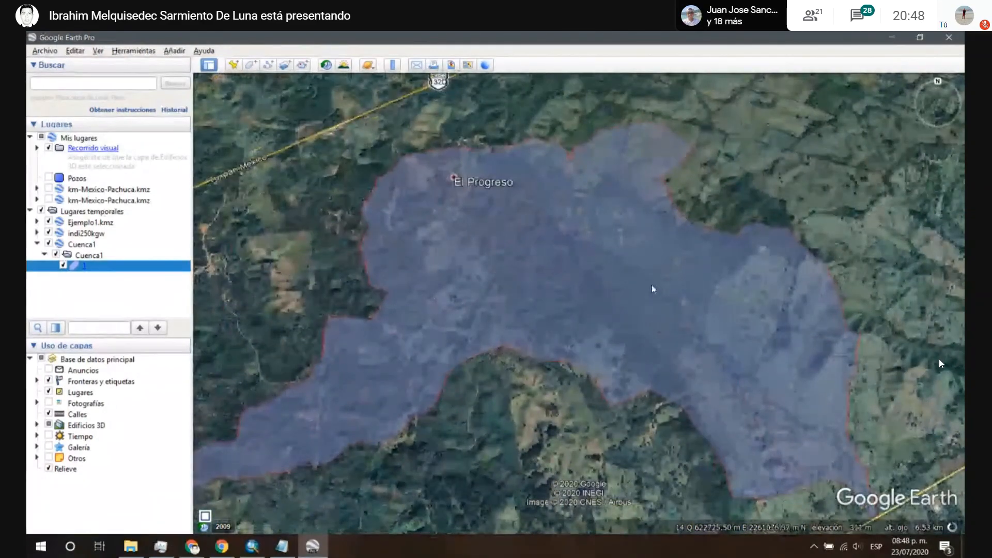
scroll(649, 284, "down", 3)
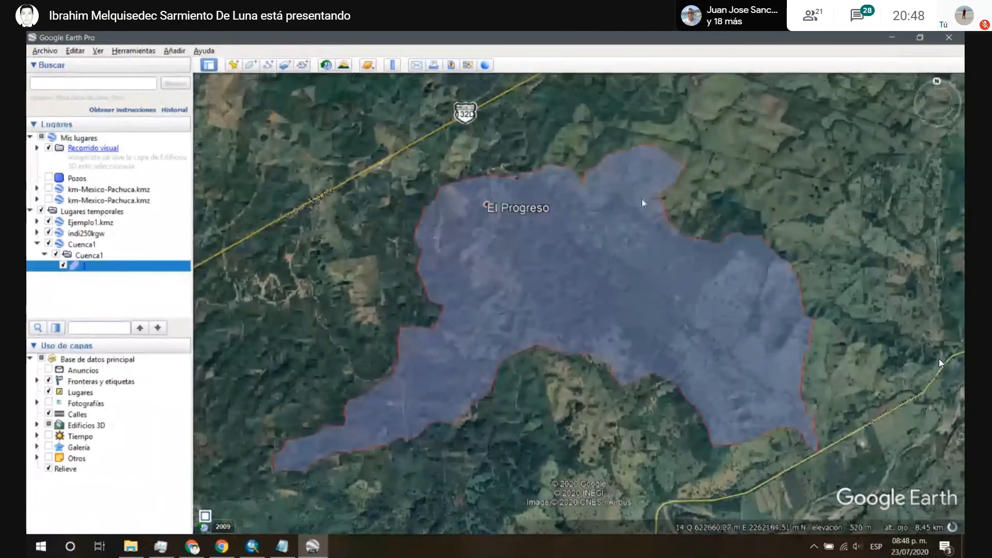
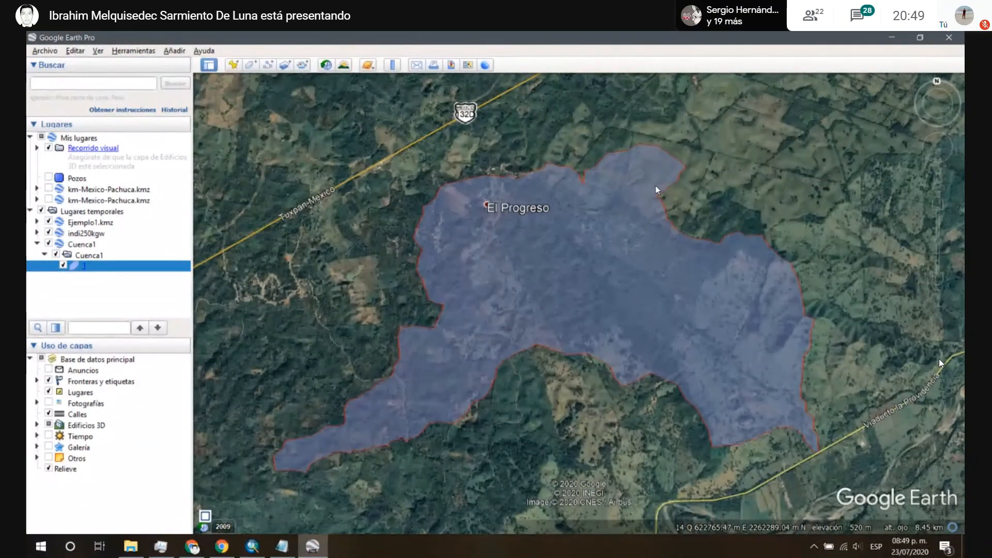
scroll(701, 353, "up", 3)
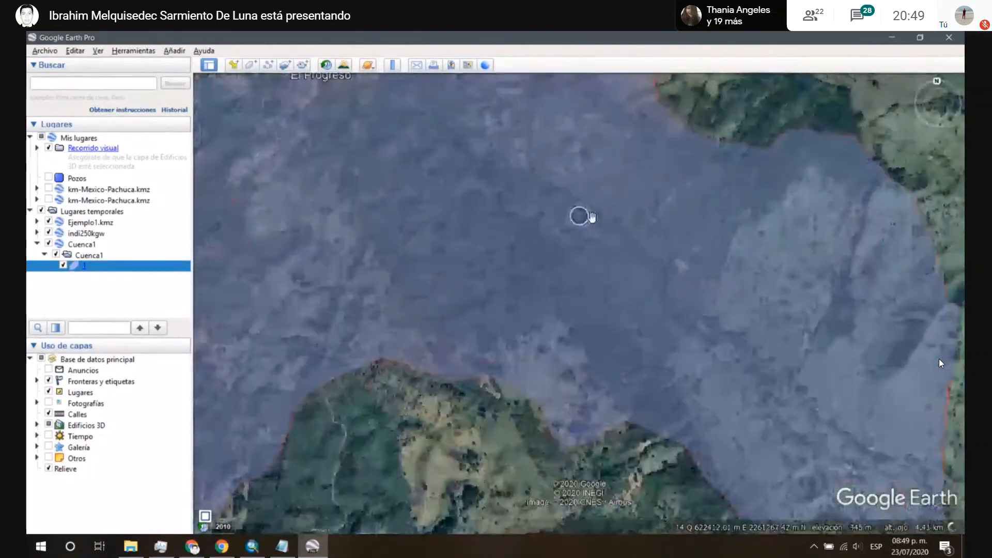
scroll(574, 183, "down", 2)
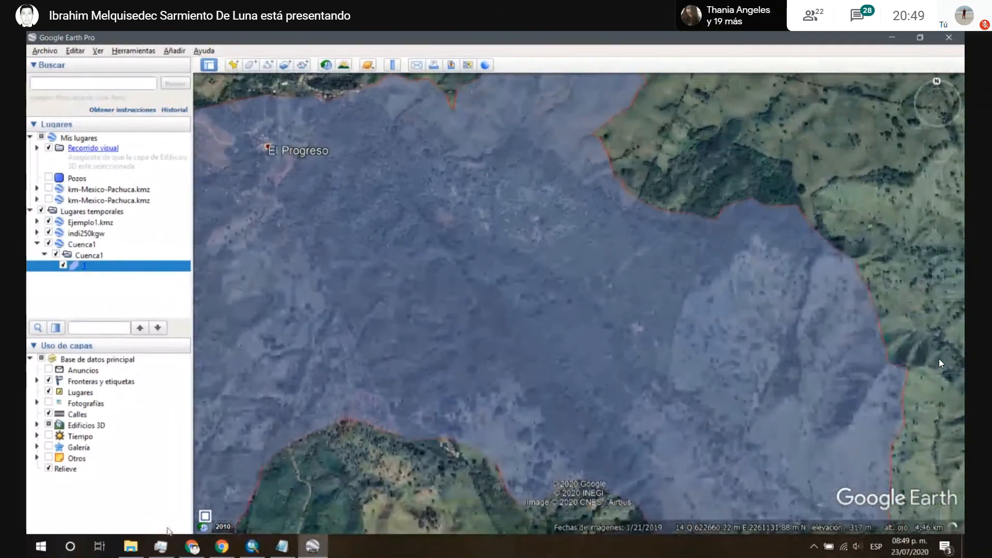
Step: Check the UsosCuenca classes in ArcMap and compare them with the basin's southeastern end in Google Earth Pro
left_click(248, 549)
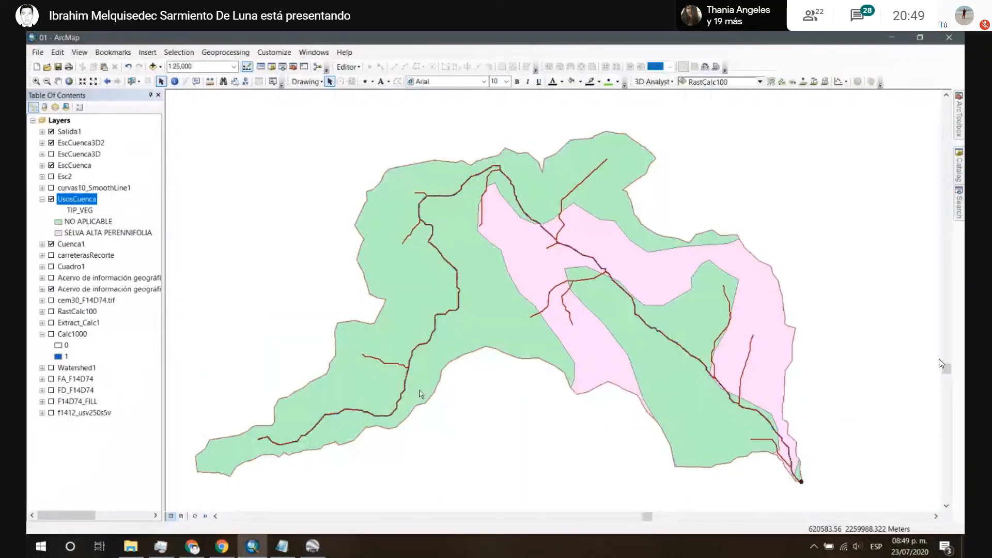
left_click(890, 37)
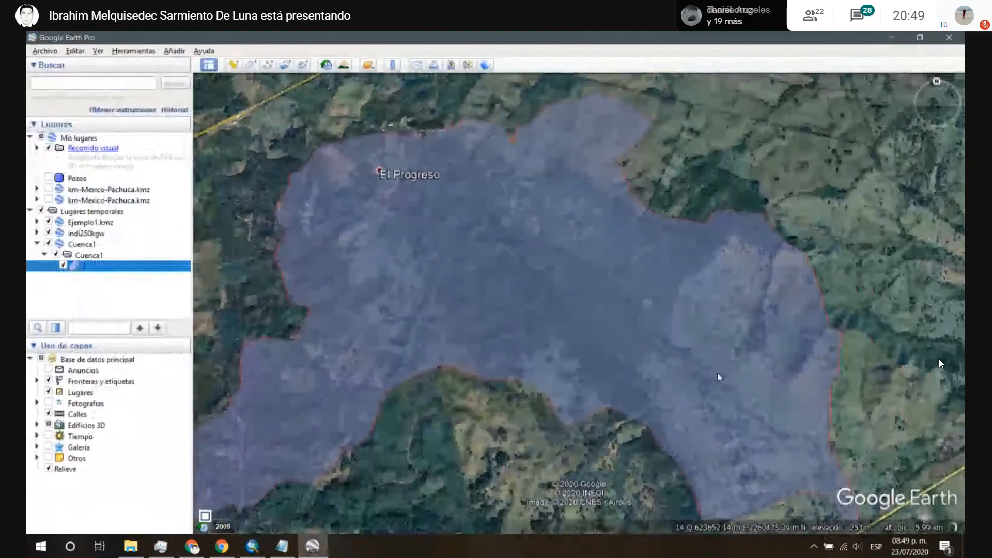
left_click_drag(719, 377, 541, 278)
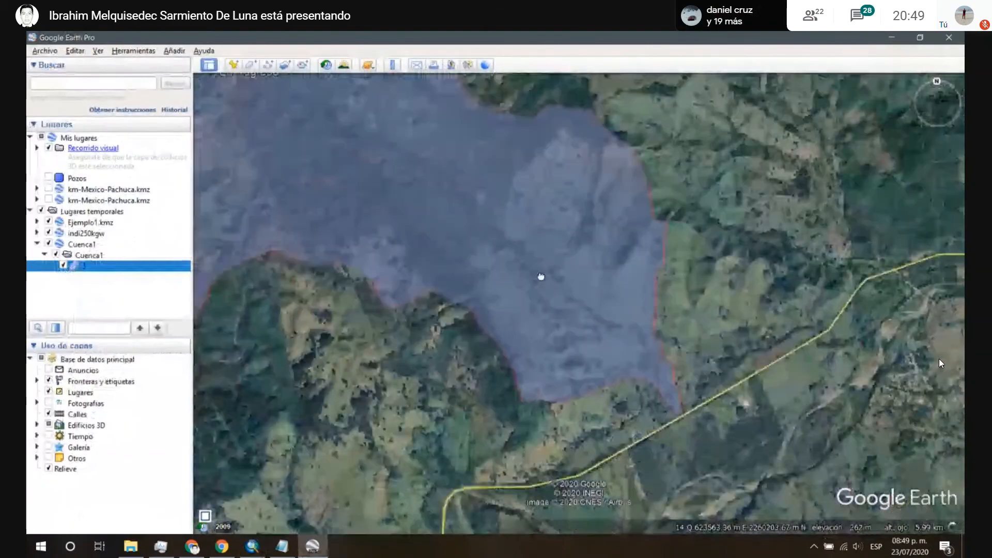
scroll(565, 339, "up", 4)
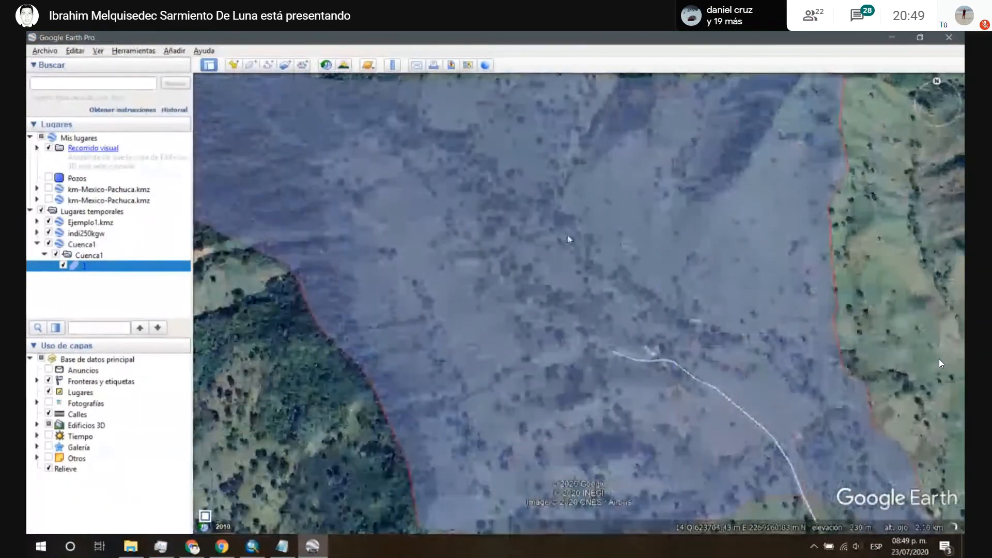
left_click_drag(567, 221, 471, 327)
scroll(547, 341, "down", 5)
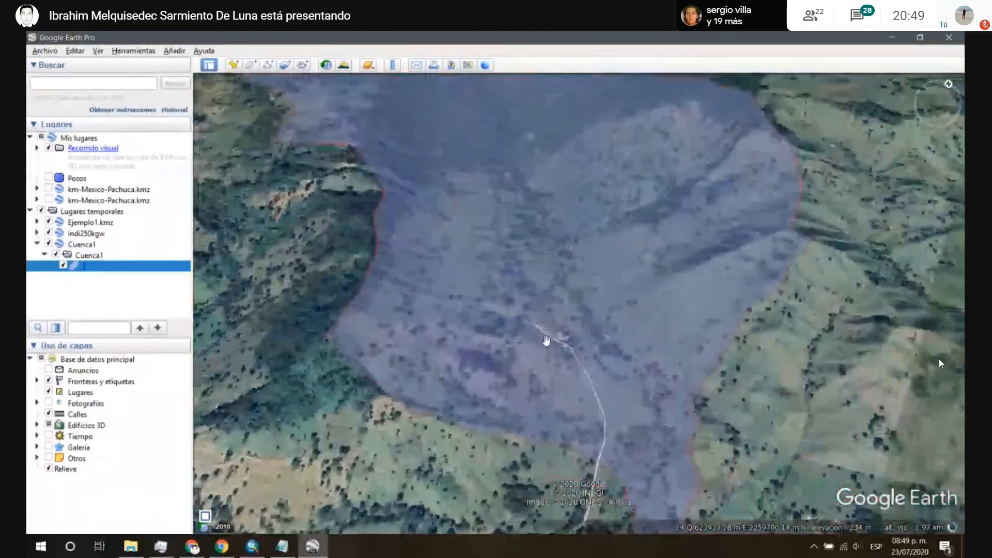
Step: Examine the central valley and eastern slopes of the Cuenca1 polygon in a tilted terrain view and from above
left_click_drag(538, 176, 615, 412)
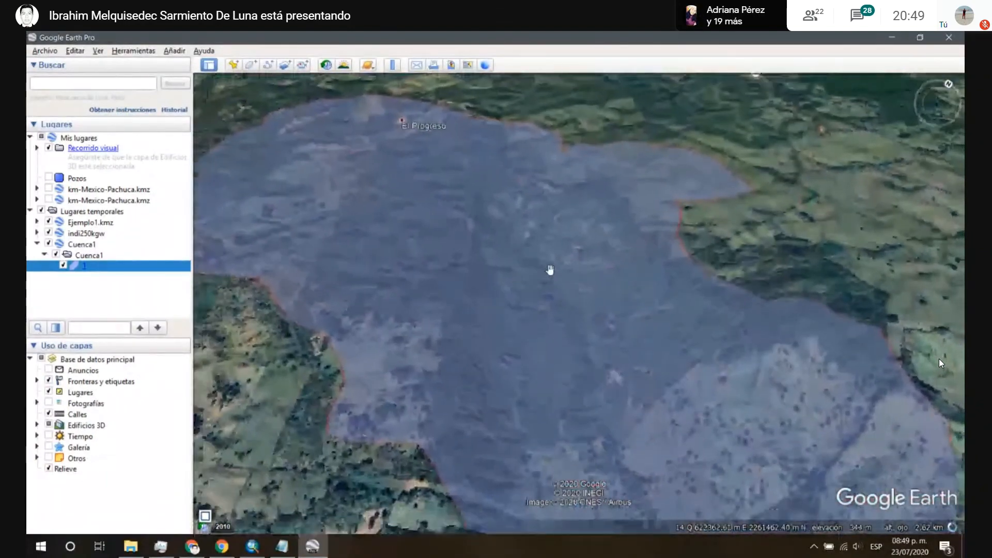
left_click_drag(547, 193, 551, 248)
left_click_drag(479, 185, 483, 212)
left_click_drag(532, 255, 459, 281)
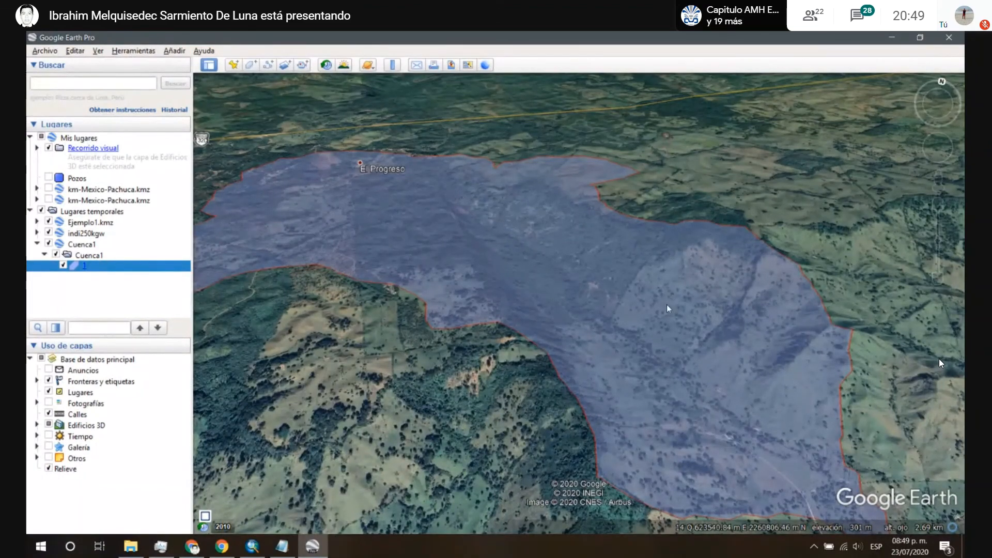
left_click_drag(665, 284, 639, 196)
scroll(679, 293, "down", 3)
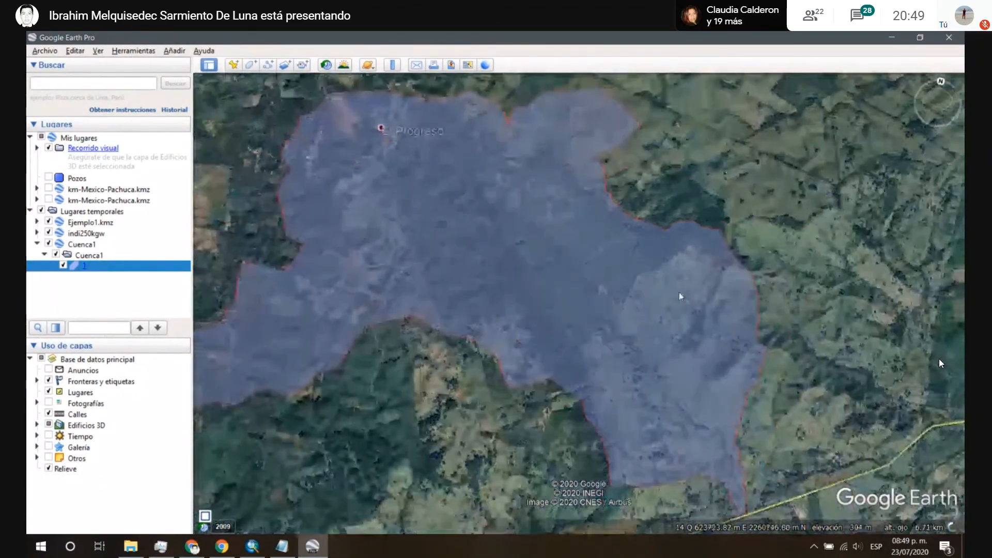
scroll(681, 310, "down", 2)
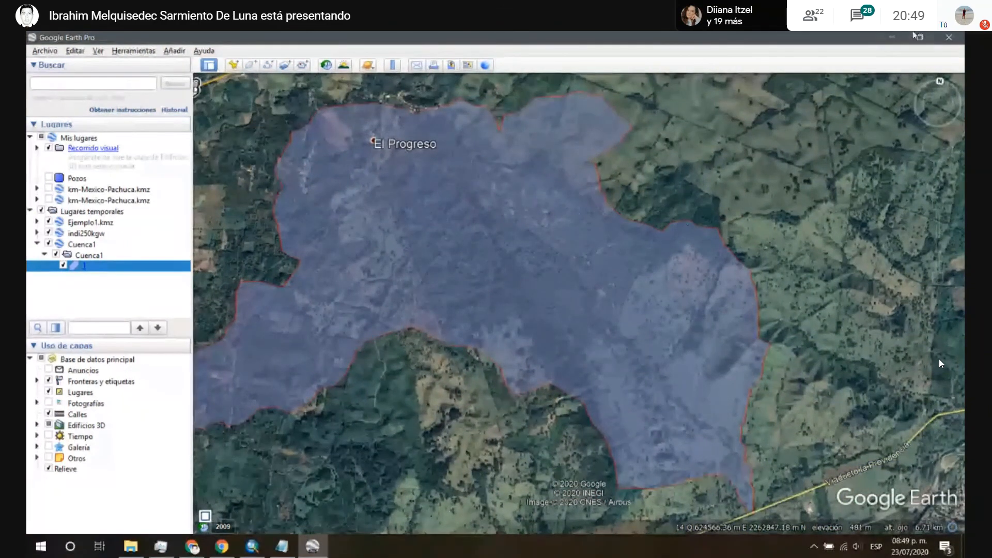
Step: Switch to ArcMap and compare the Area fields in the UsosCuenca and Cuenca1 attribute tables
left_click(892, 37)
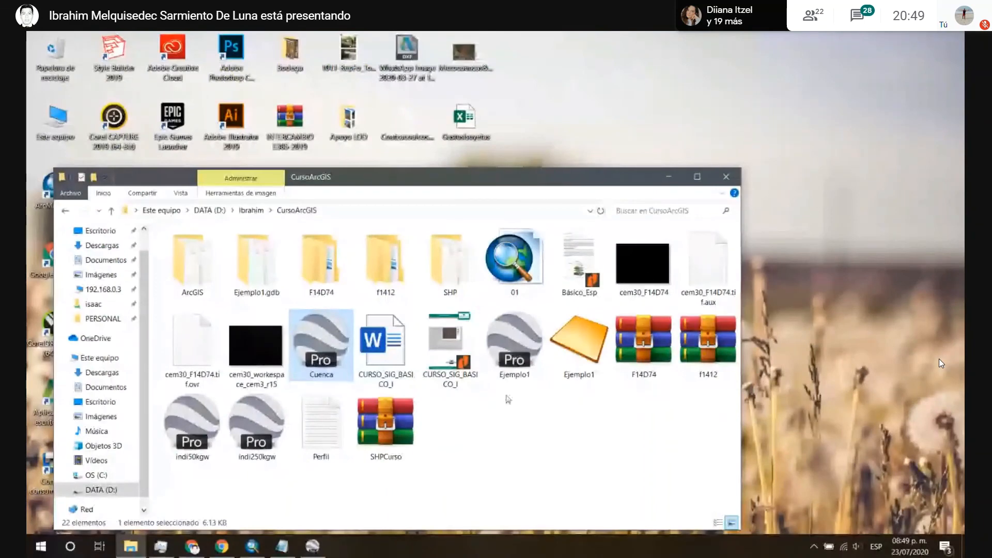
left_click(247, 548)
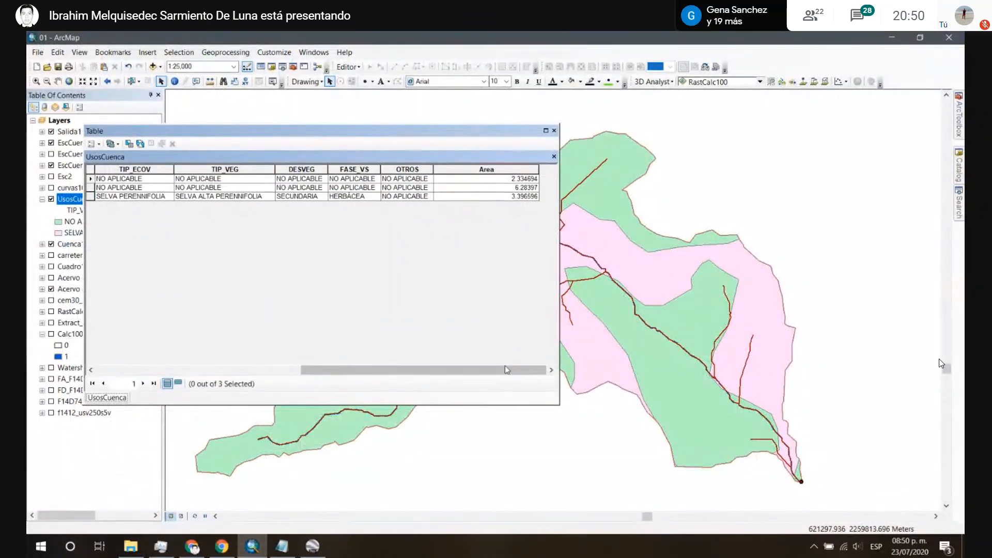
left_click_drag(351, 140, 437, 143)
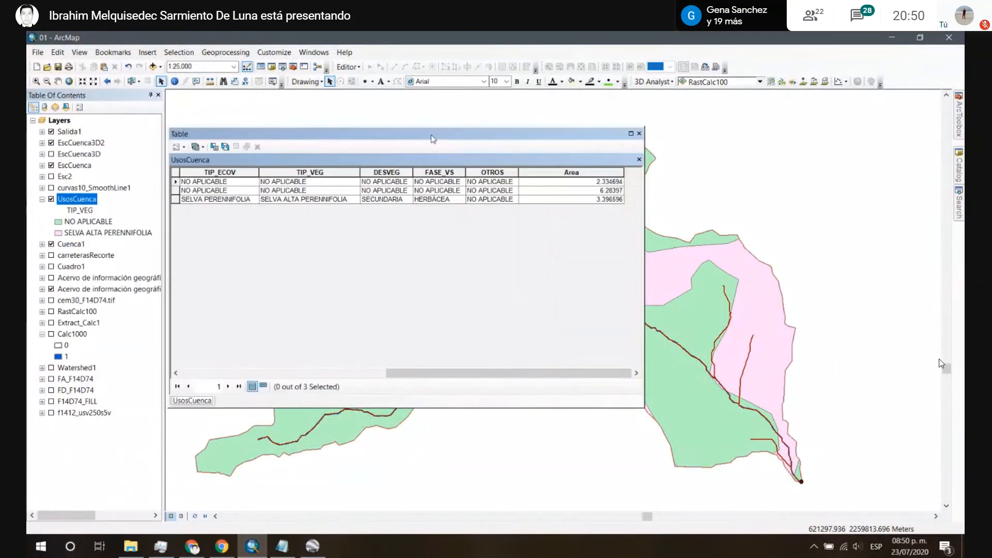
right_click(73, 245)
left_click(125, 279)
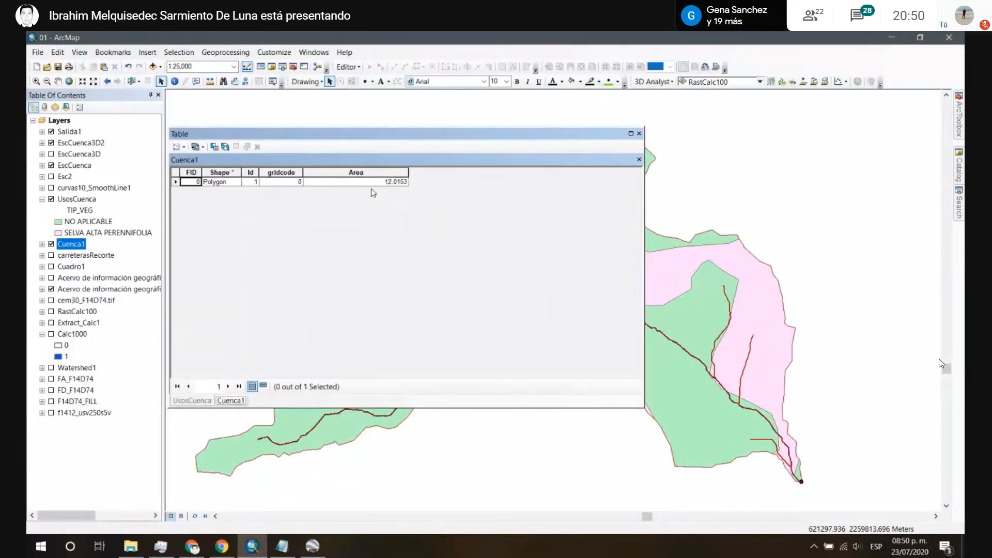
left_click(387, 182)
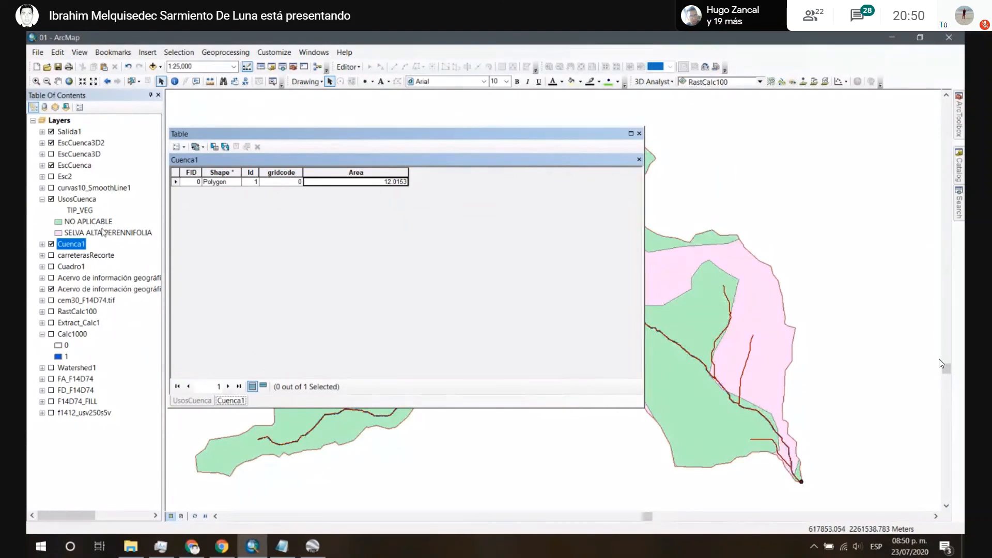
Step: Add a Double field named Aport to the UsosCuenca attribute table
right_click(94, 202)
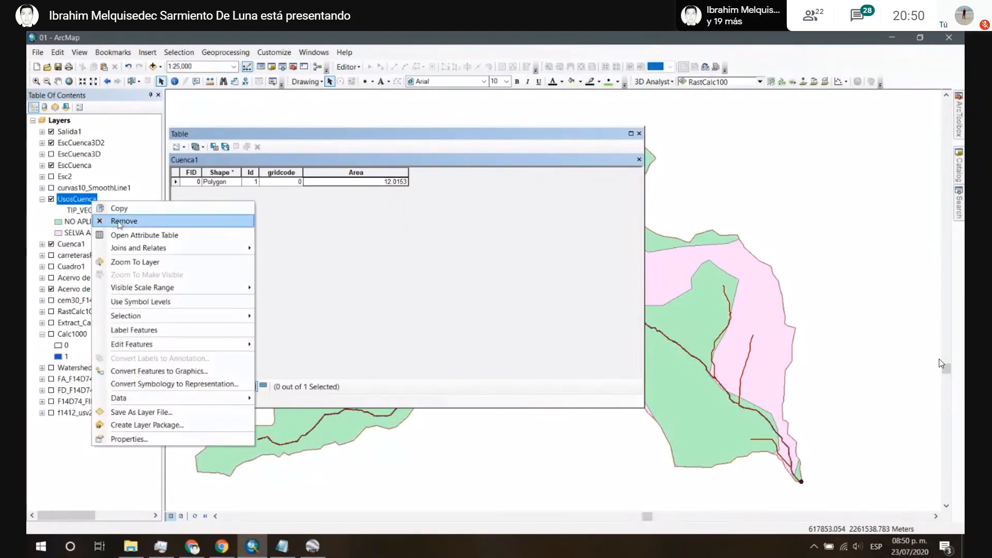
left_click(124, 236)
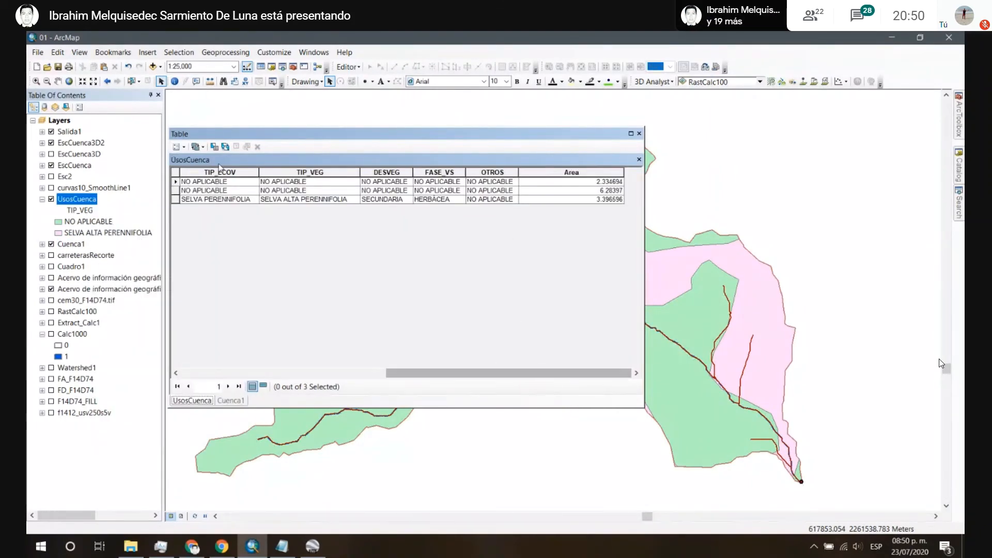
left_click(179, 147)
left_click(208, 226)
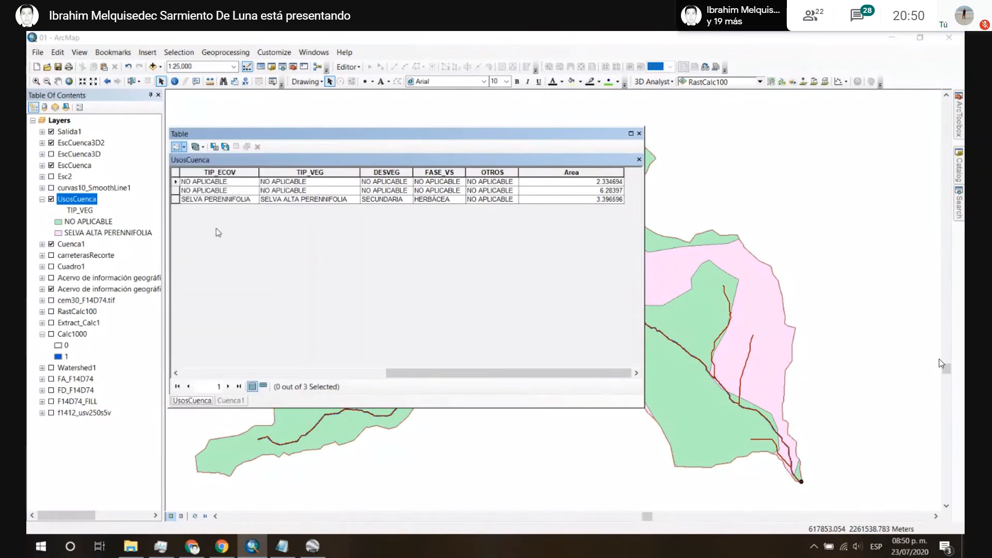
type("Apo")
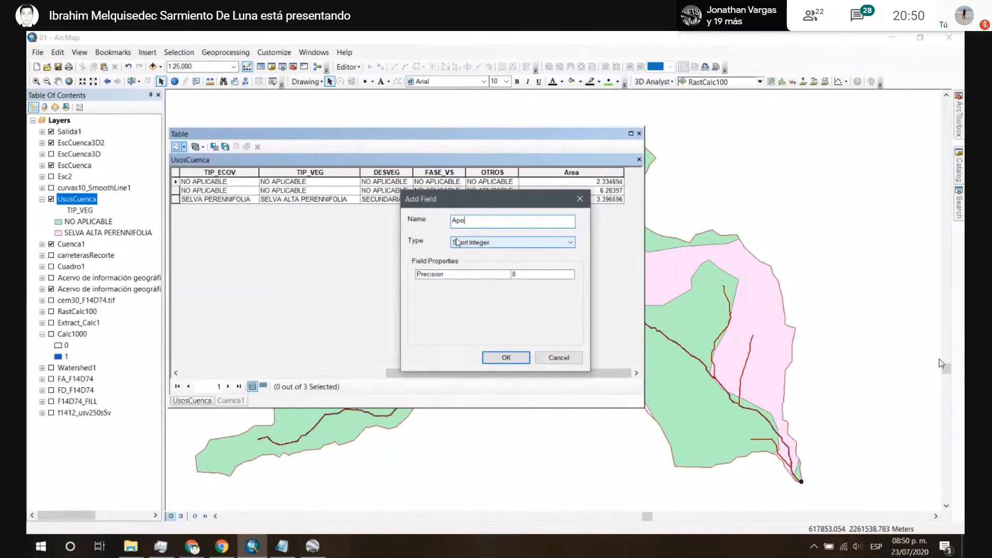
type("rt")
left_click(496, 242)
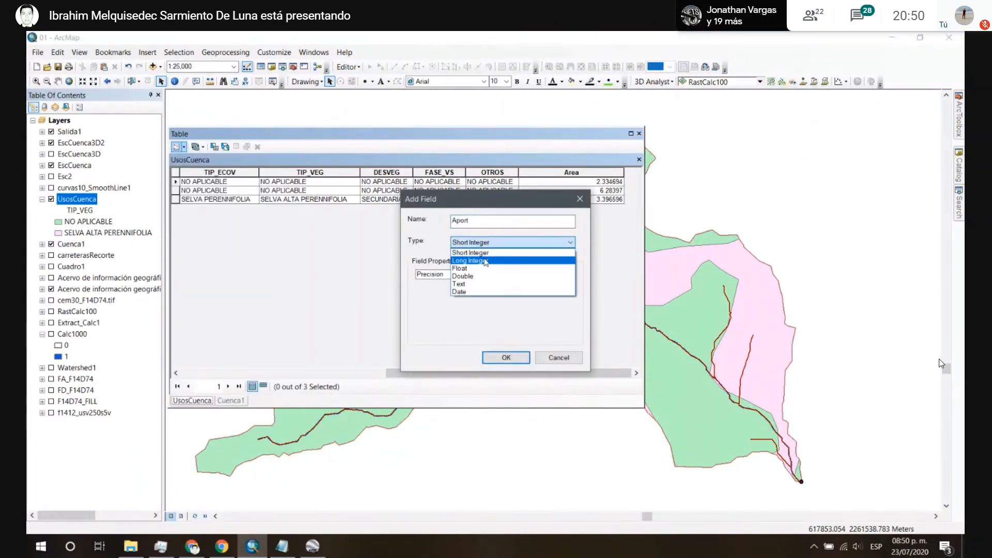
left_click(494, 273)
left_click(506, 358)
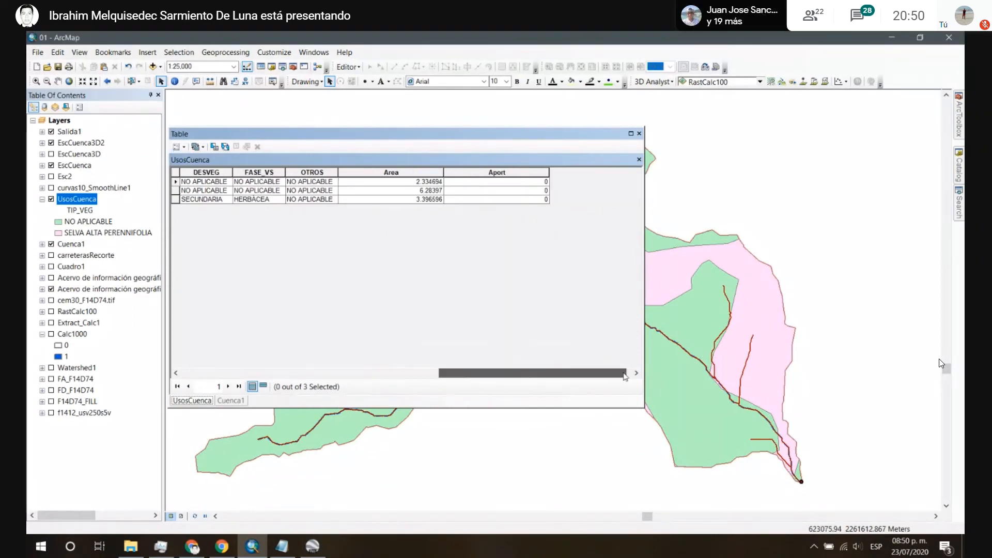
Step: Calculate the Aport field with the expression 12.0153/ [Area]
right_click(501, 173)
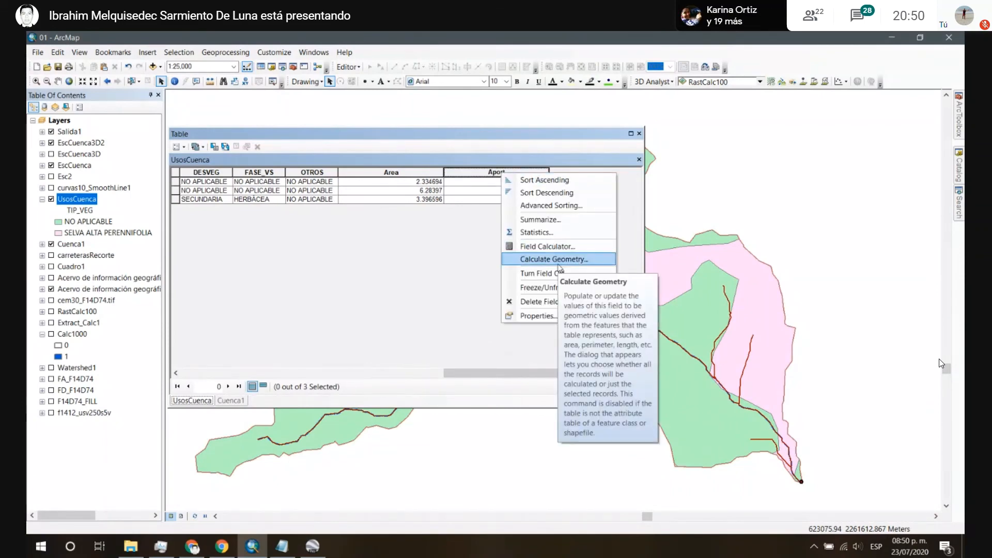
left_click(548, 247)
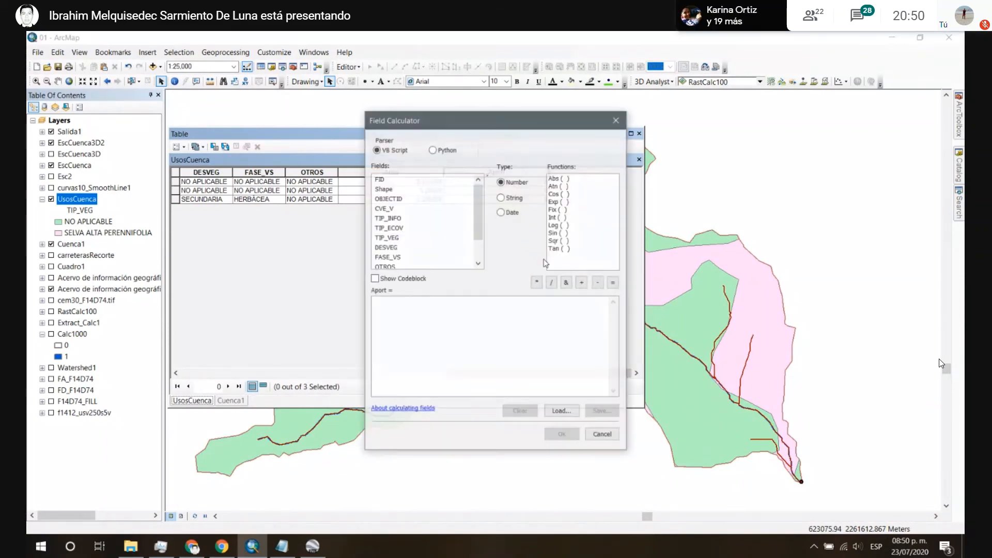
left_click(439, 313)
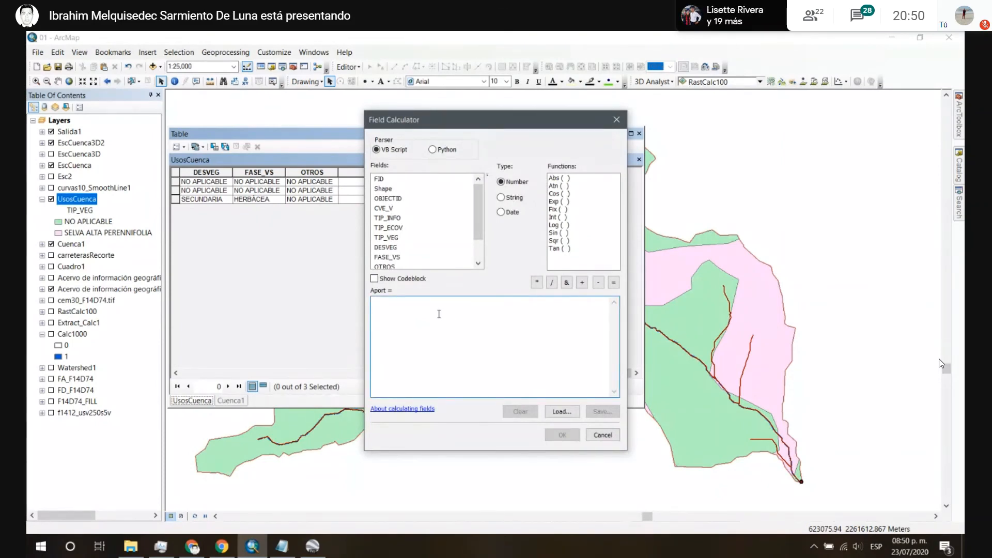
type("12.01")
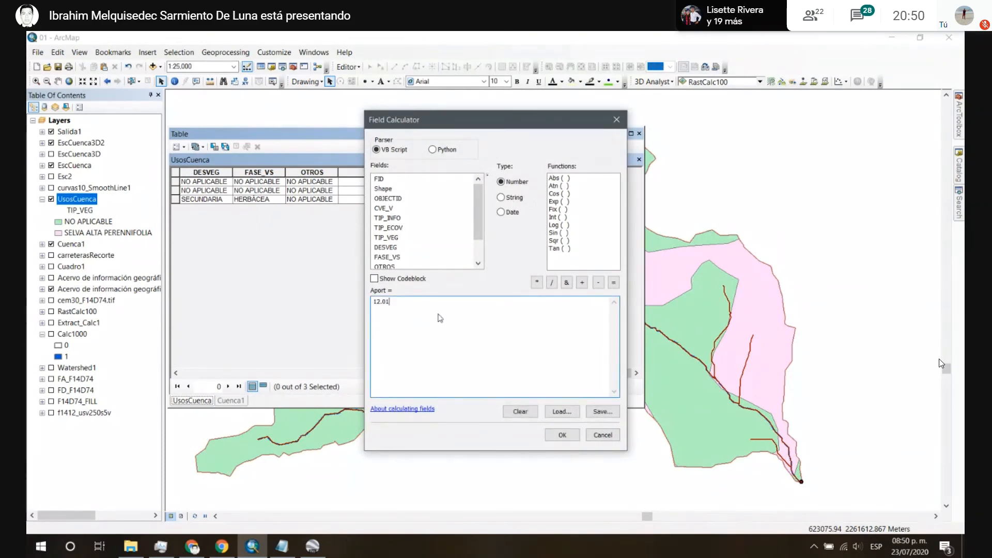
type("2")
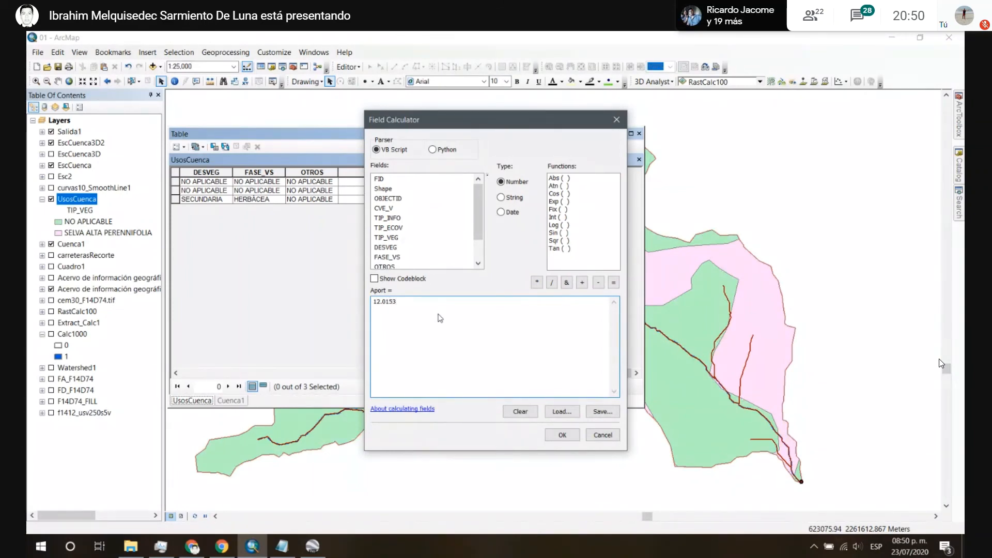
type("3/")
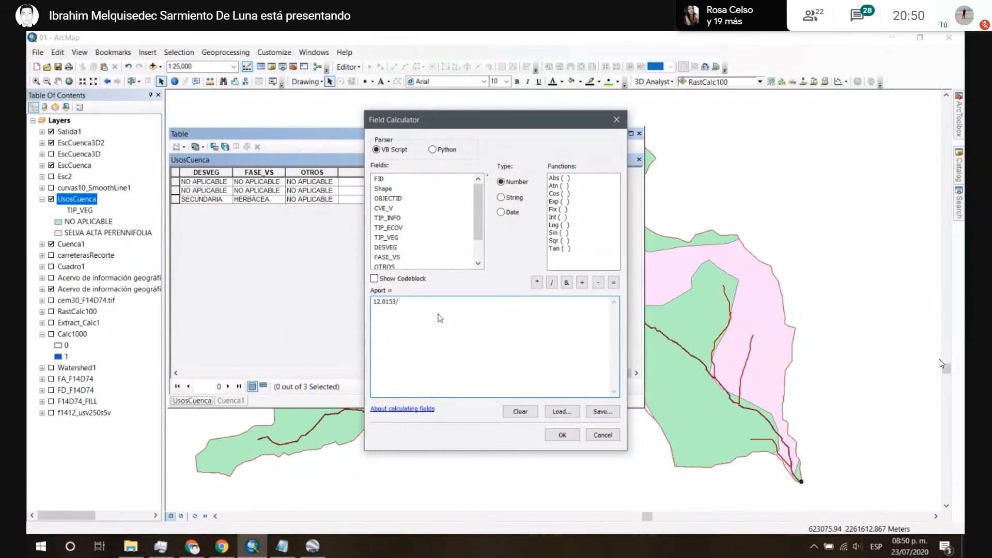
scroll(439, 234, "down", 1)
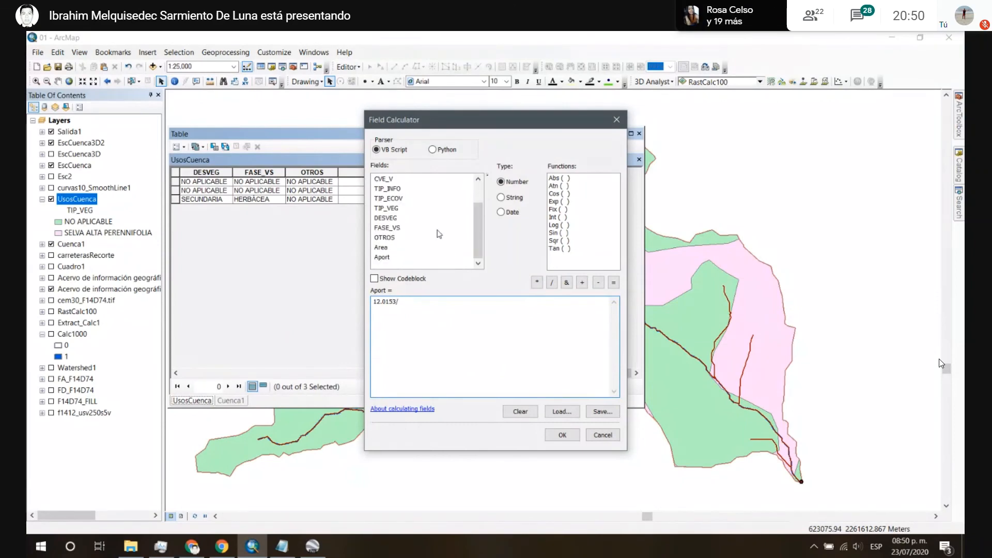
double_click(380, 248)
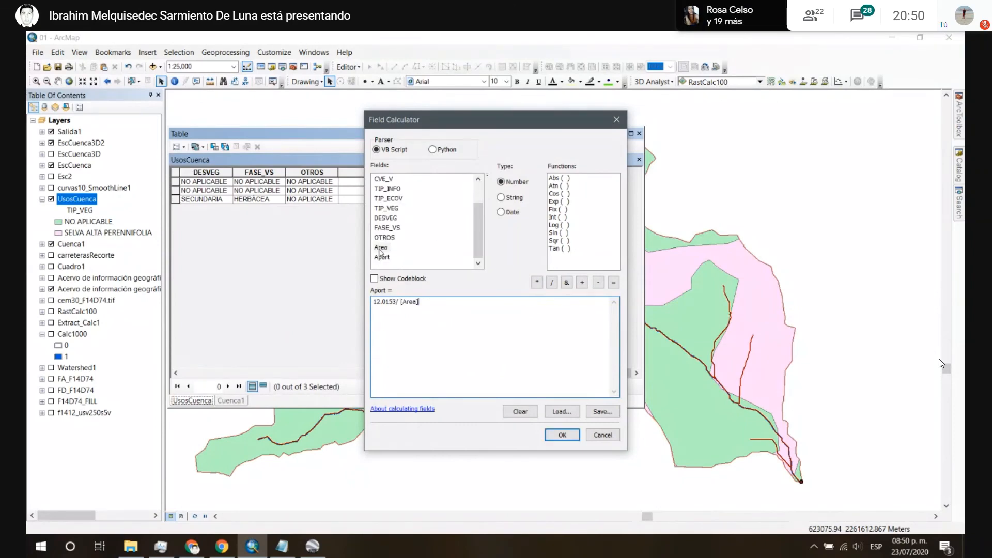
left_click(564, 436)
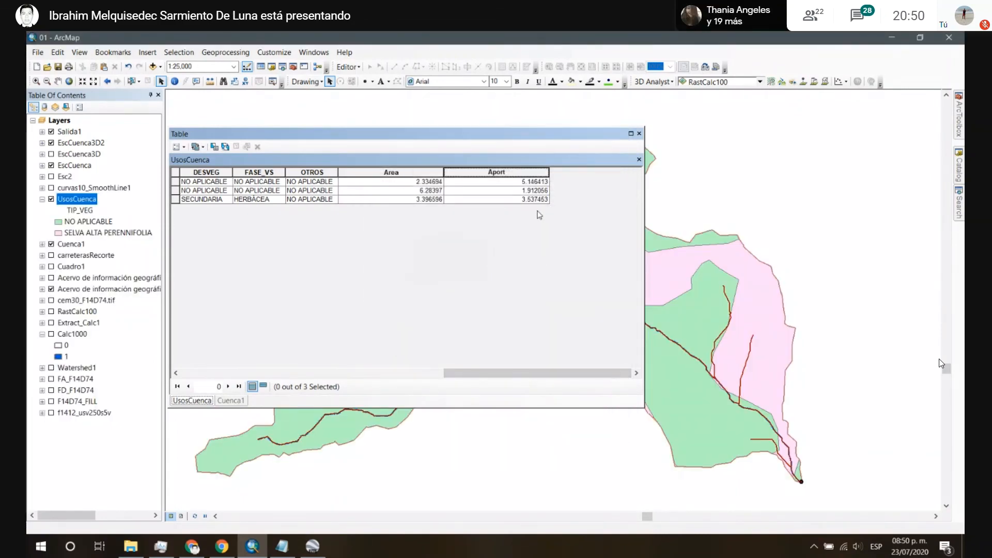
Step: Recalculate the Aport field of UsosCuenca with the inverted expression [Area]/12.0153
scroll(540, 215, "left", 2)
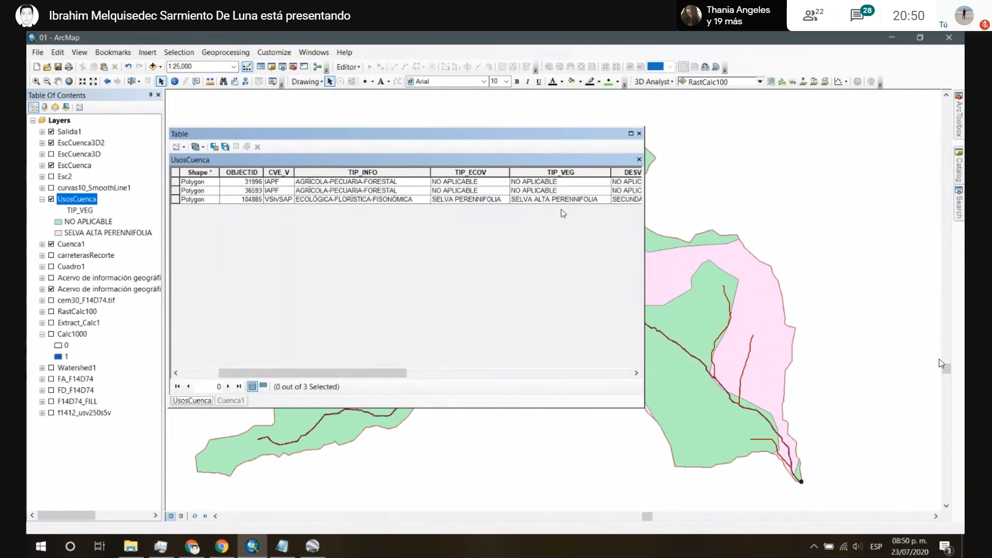
scroll(550, 211, "right", 2)
right_click(524, 173)
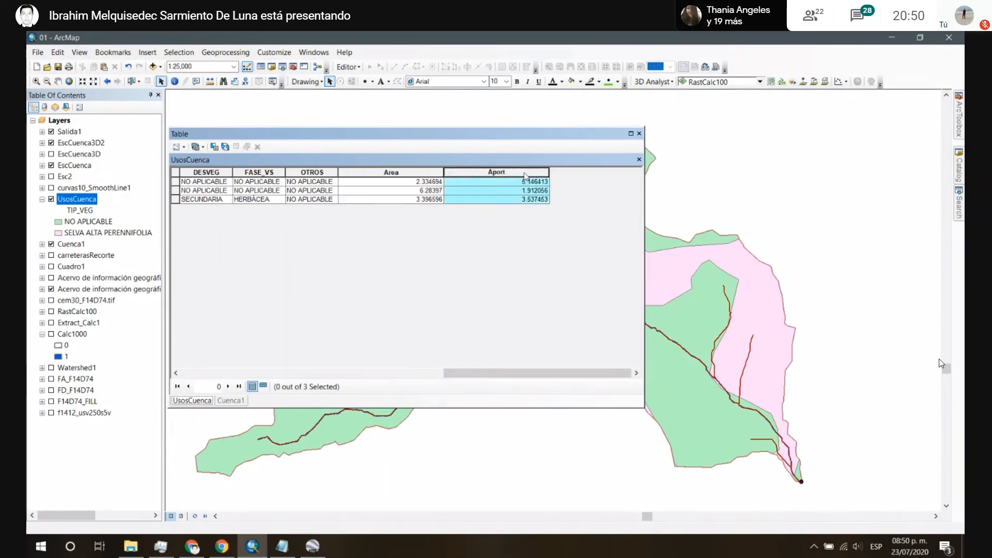
left_click(580, 250)
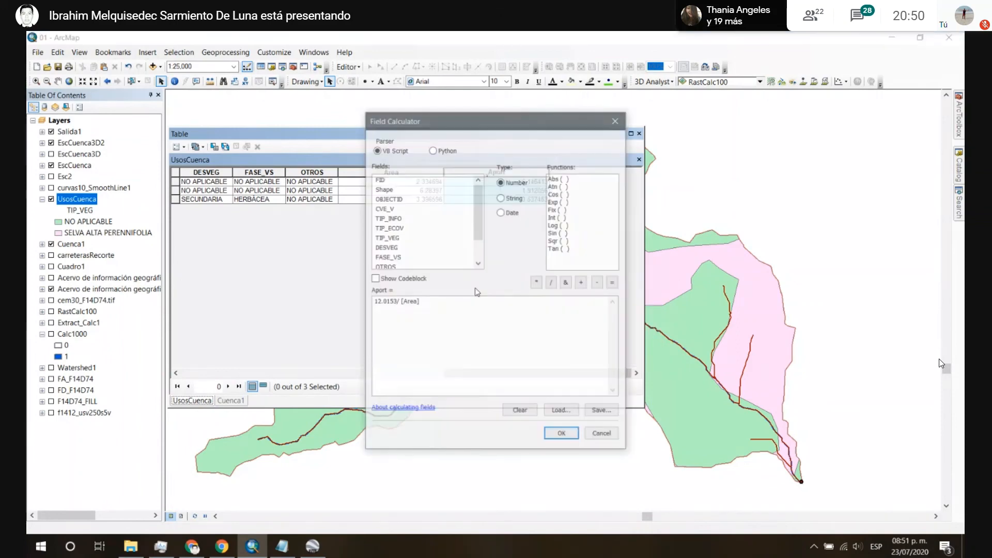
double_click(385, 301)
key("BackSpace")
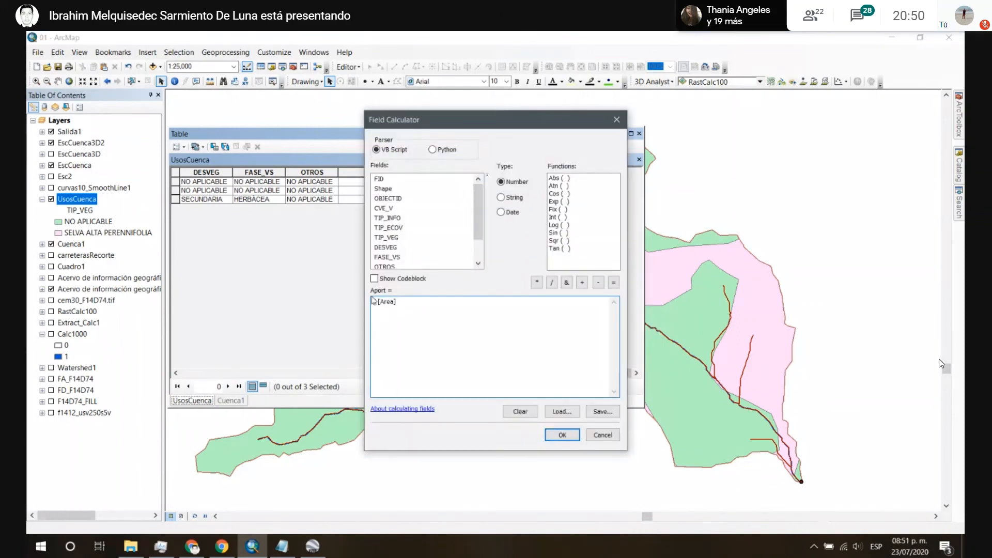
key("Delete")
key("Delete")
key("End")
type("/")
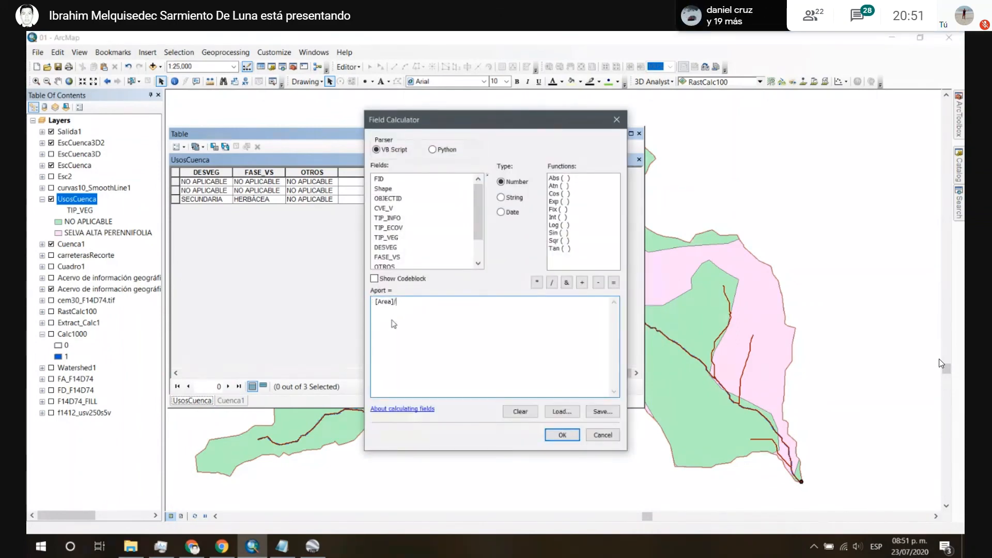
type("12.0153")
left_click(562, 435)
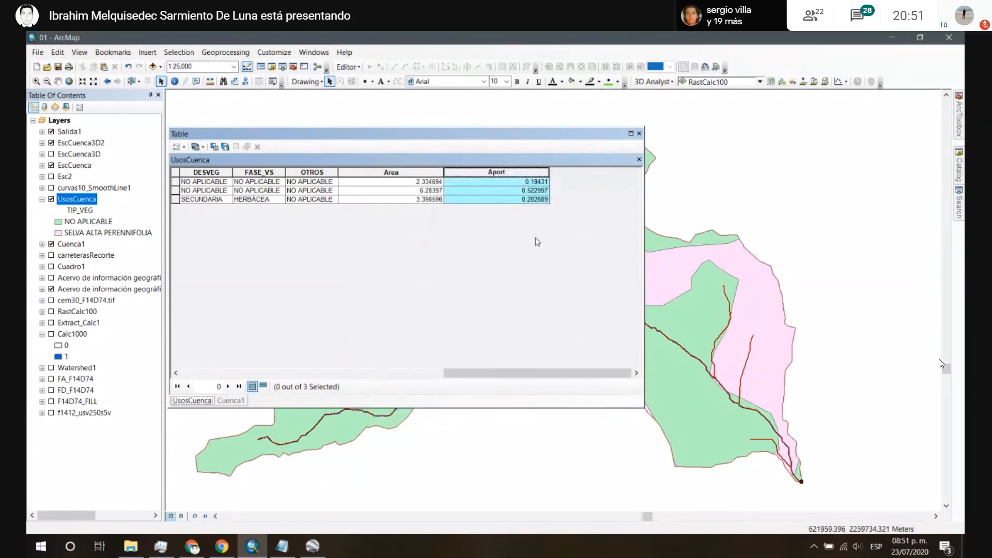
left_click(537, 201)
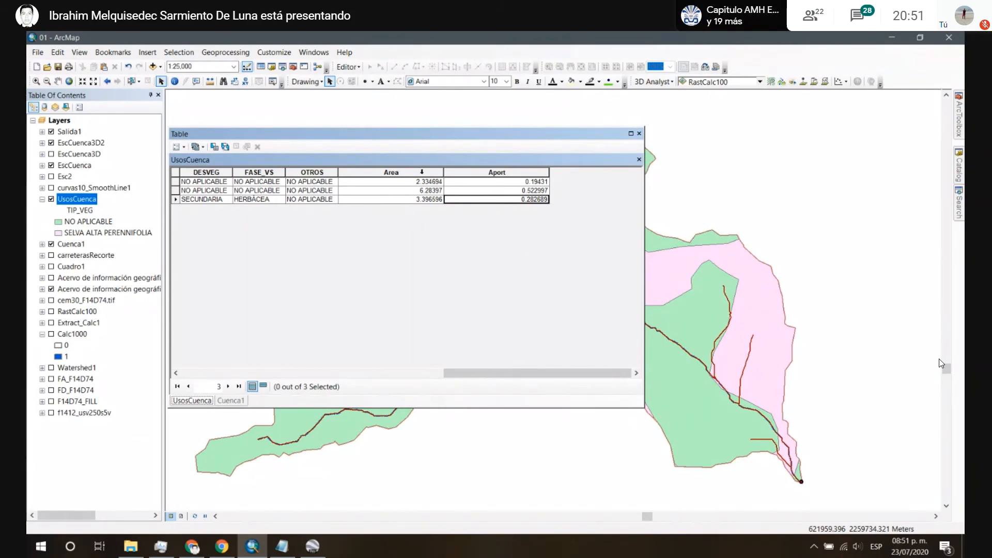
Step: Add a Double field named C to the UsosCuenca attribute table
left_click(179, 147)
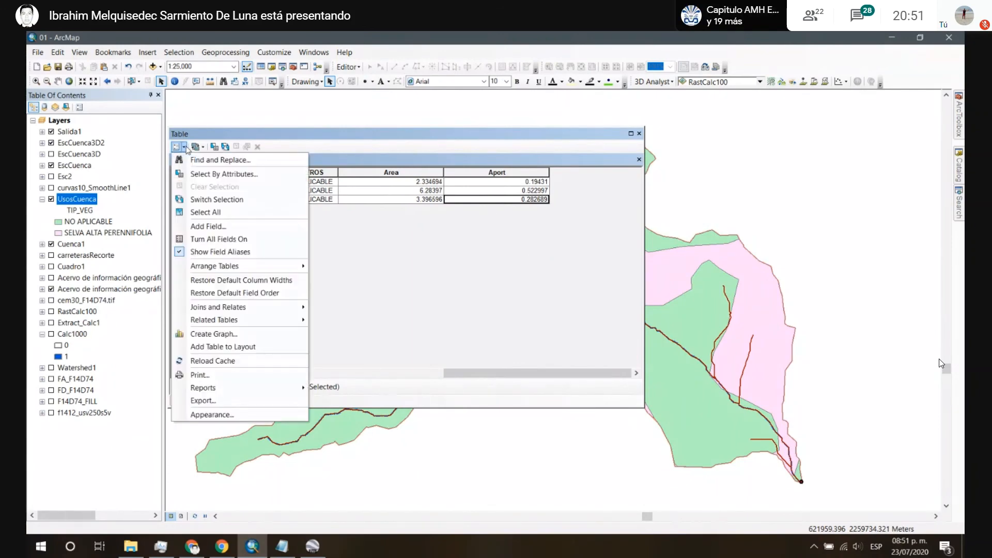
left_click(225, 227)
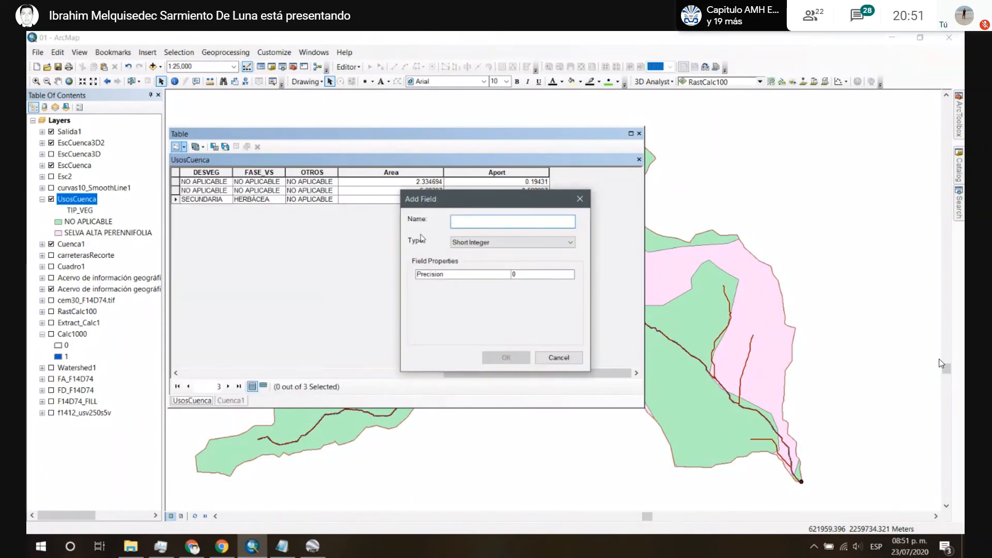
type("Coe")
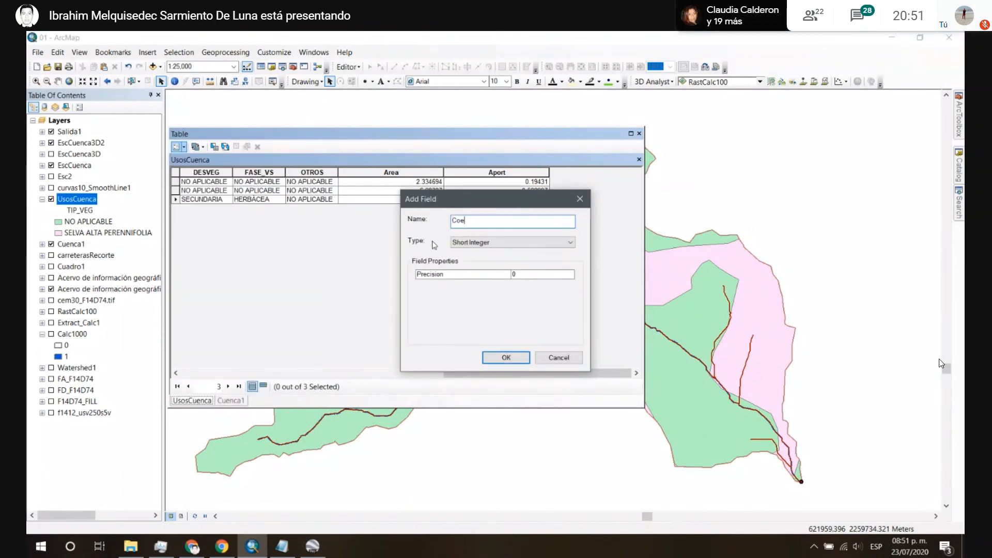
type("fic")
key("BackSpace")
key("BackSpace")
key("BackSpace")
key("BackSpace")
key("BackSpace")
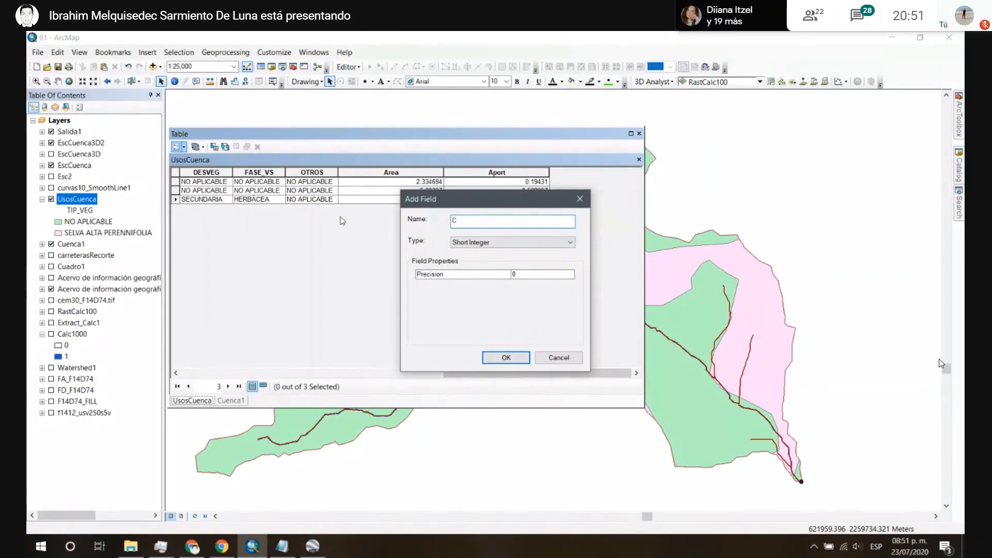
left_click(504, 247)
left_click(504, 283)
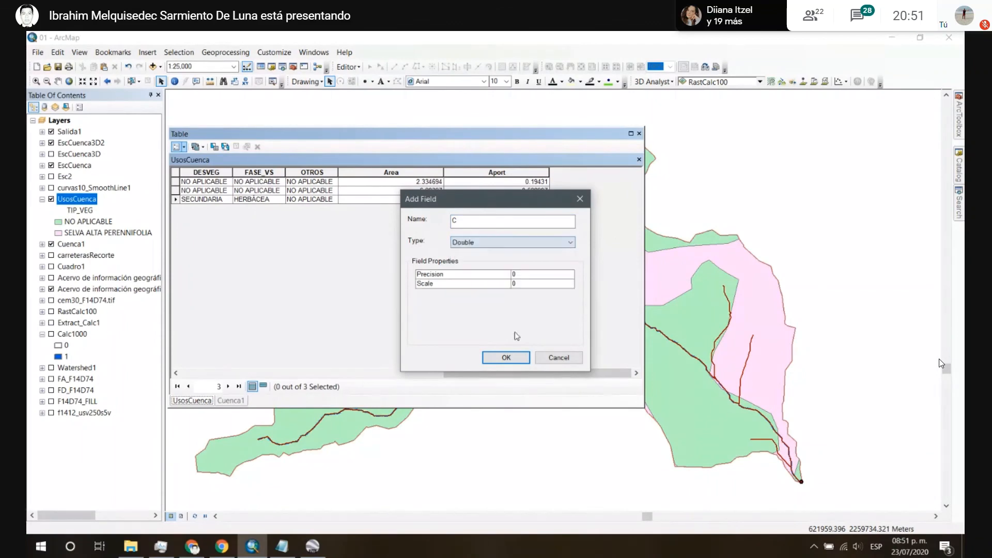
left_click(507, 359)
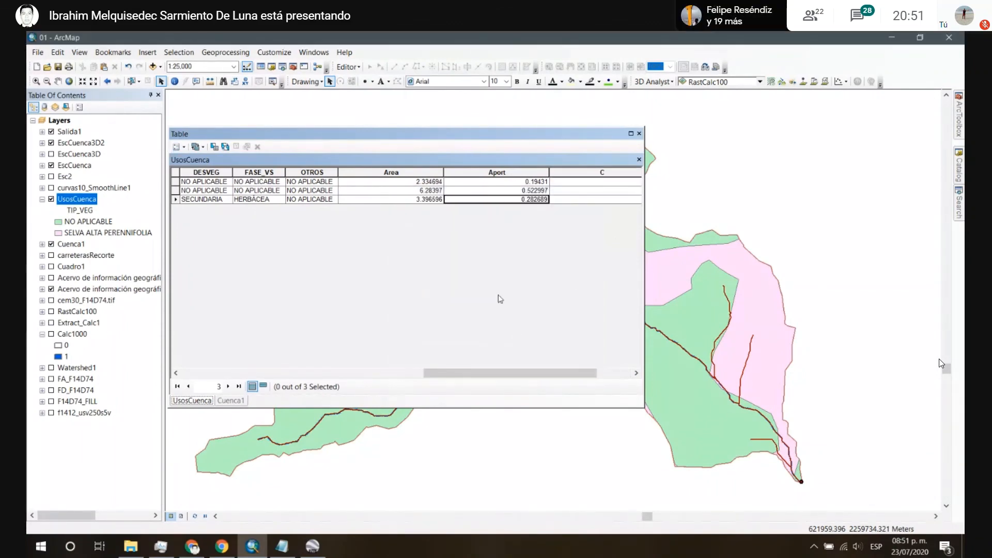
Step: Start editing the UsosCuenca layer and enter C values of 0.2, 0.2 and 0.3 for its first, second and third records
scroll(538, 290, "right", 2)
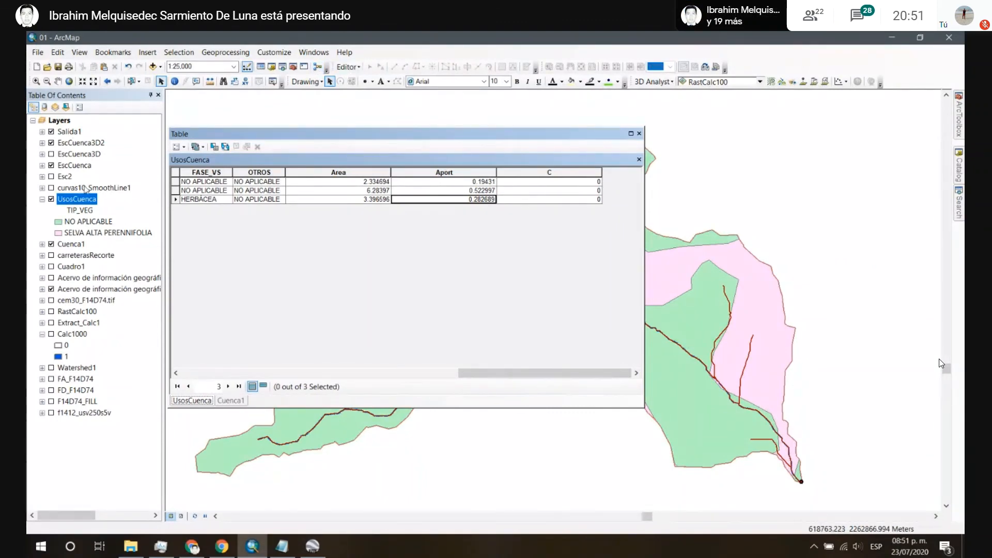
right_click(72, 199)
mouse_move(212, 341)
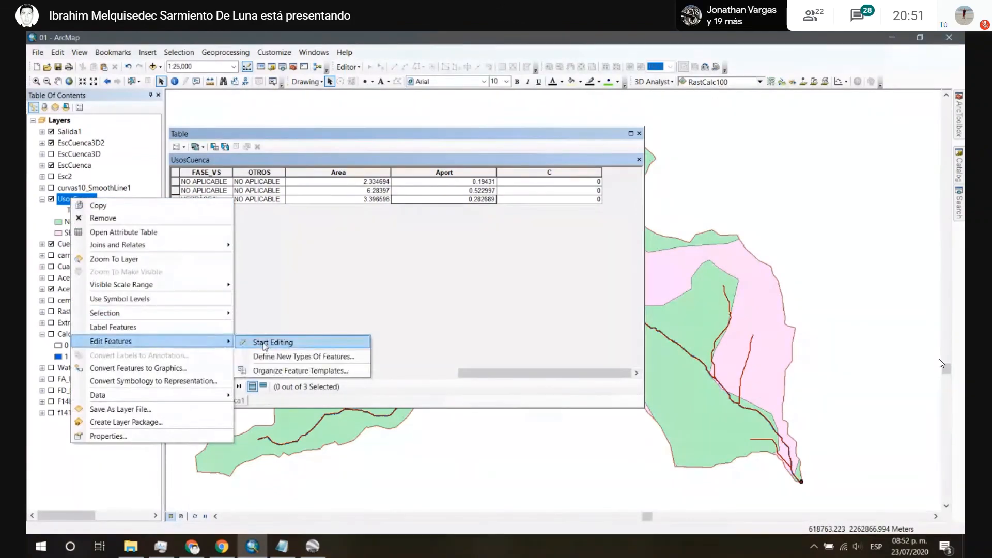
left_click(272, 343)
left_click(538, 182)
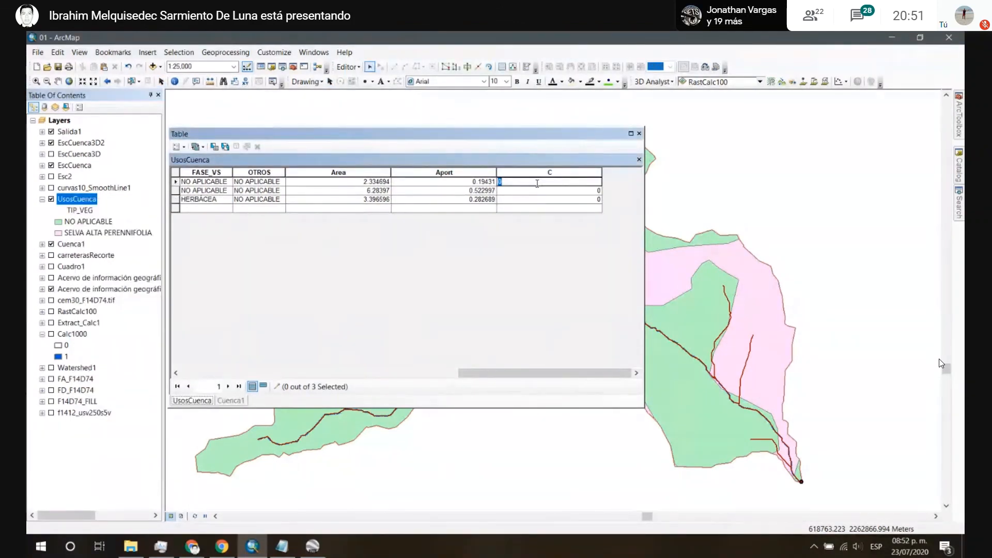
type("0.2")
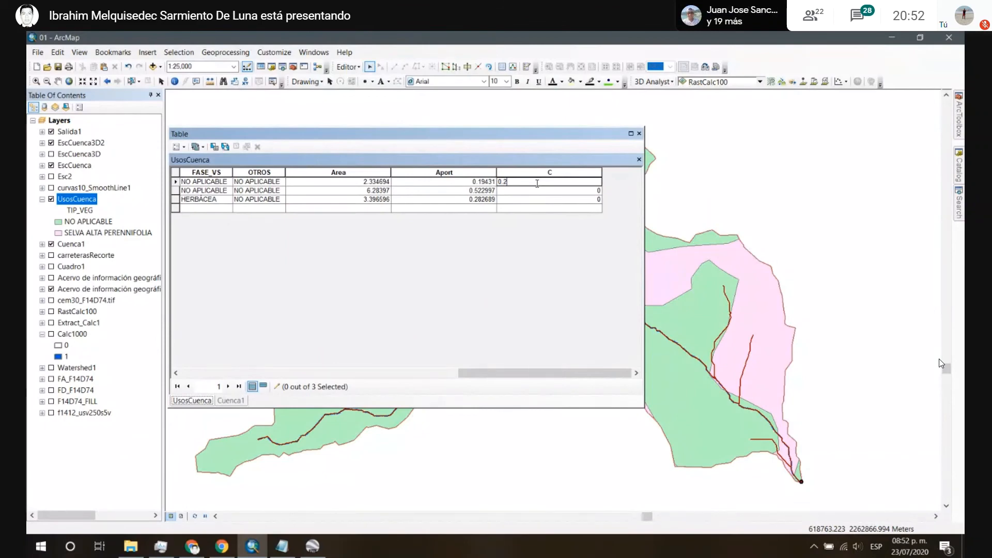
key("Return")
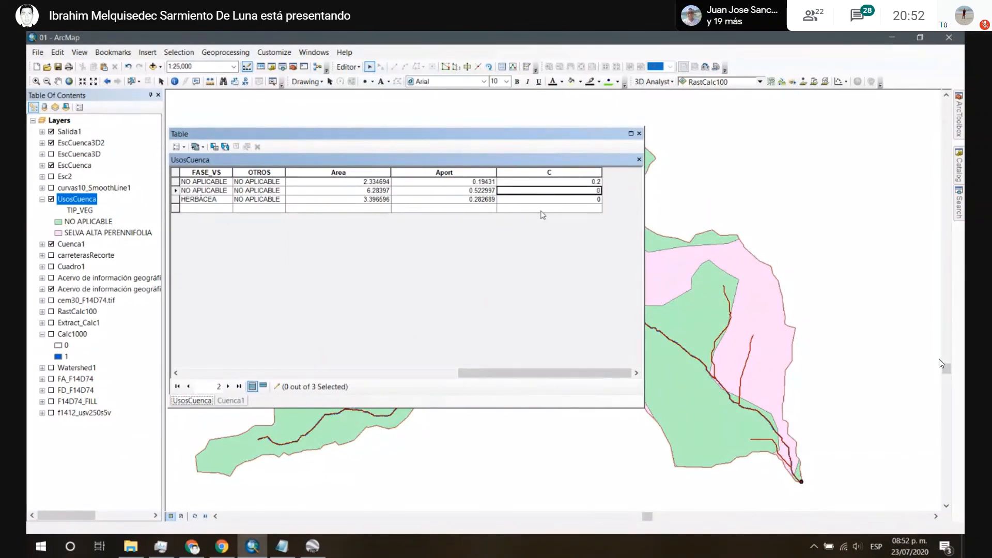
type("0.2")
key("Return")
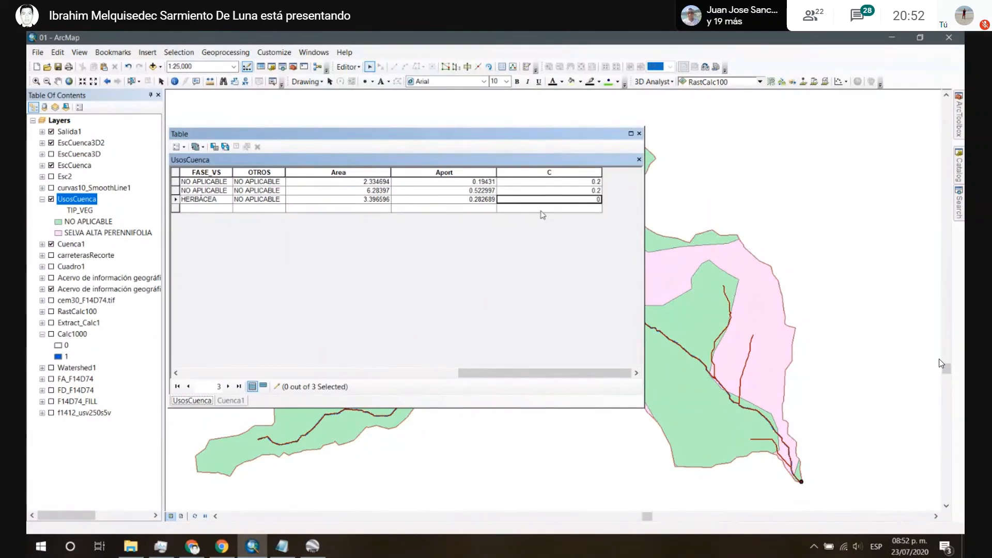
type("0")
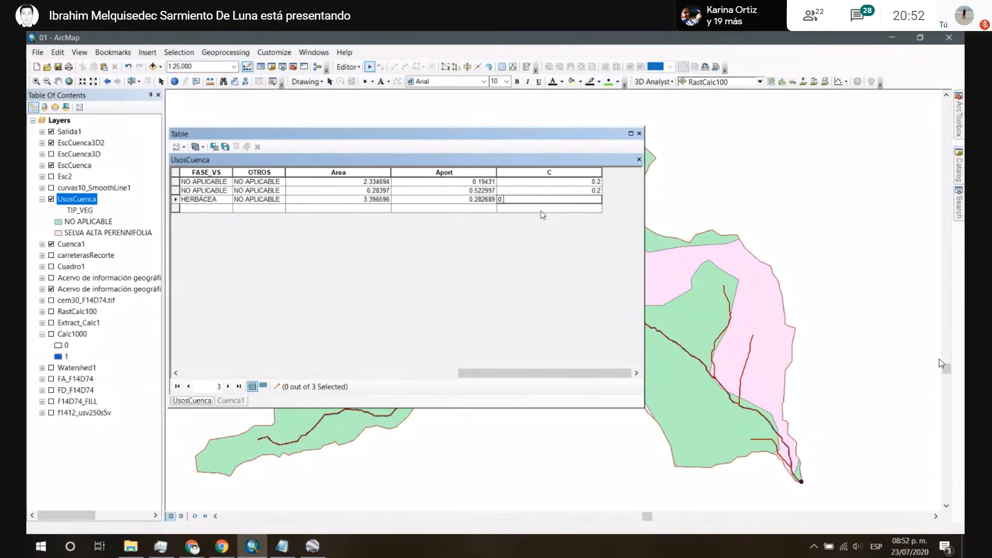
type(".3")
key("Return")
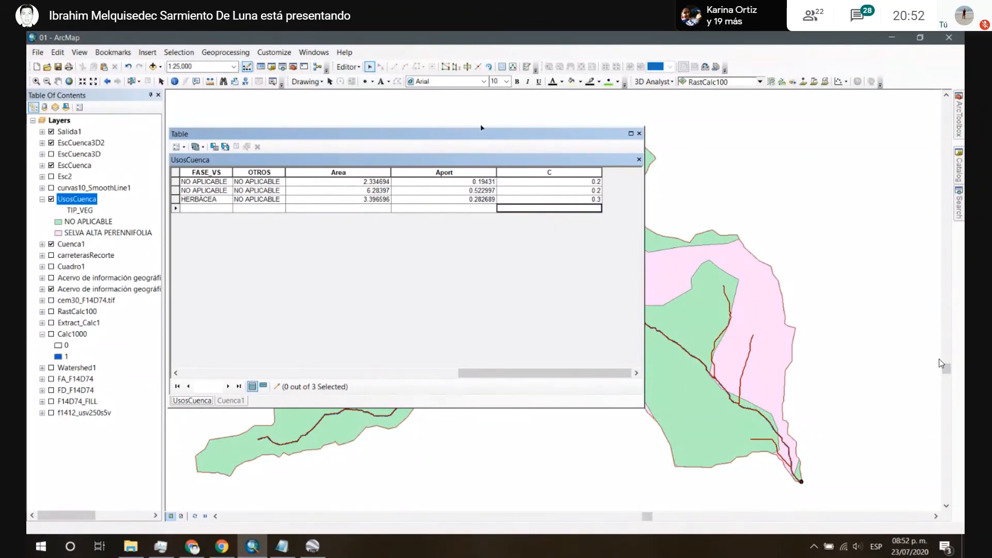
Step: Save the edits made to UsosCuenca and stop the editing session
left_click(348, 67)
left_click(364, 107)
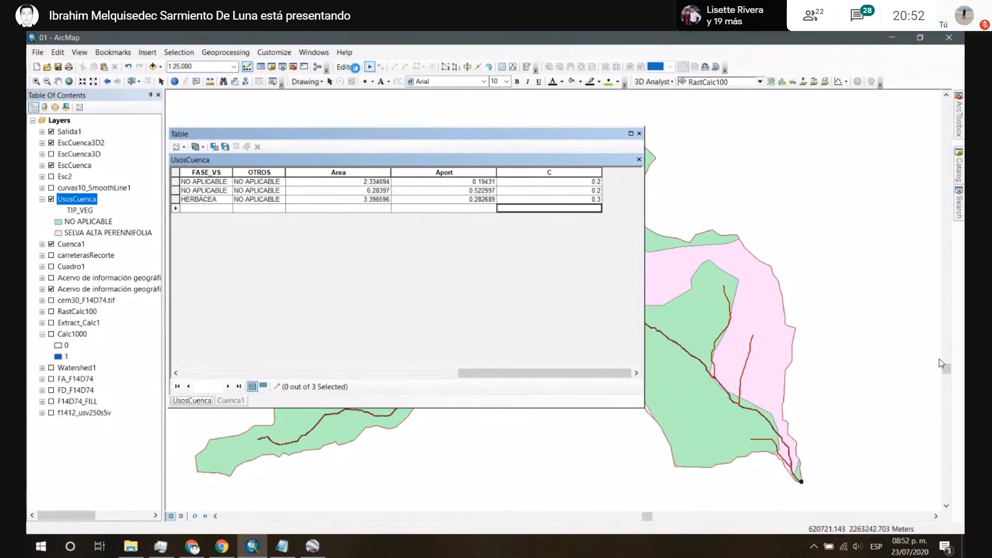
left_click(348, 66)
left_click(373, 93)
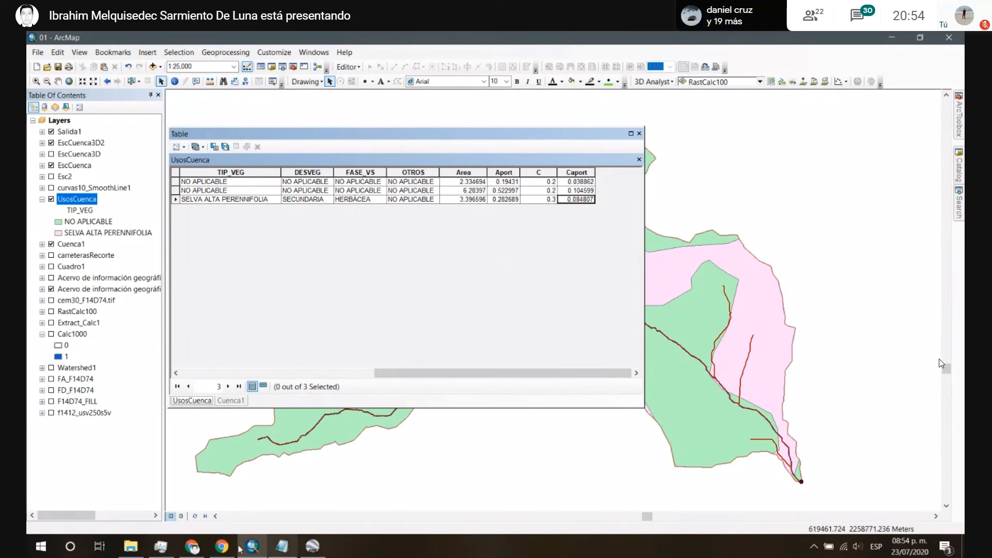
left_click(222, 547)
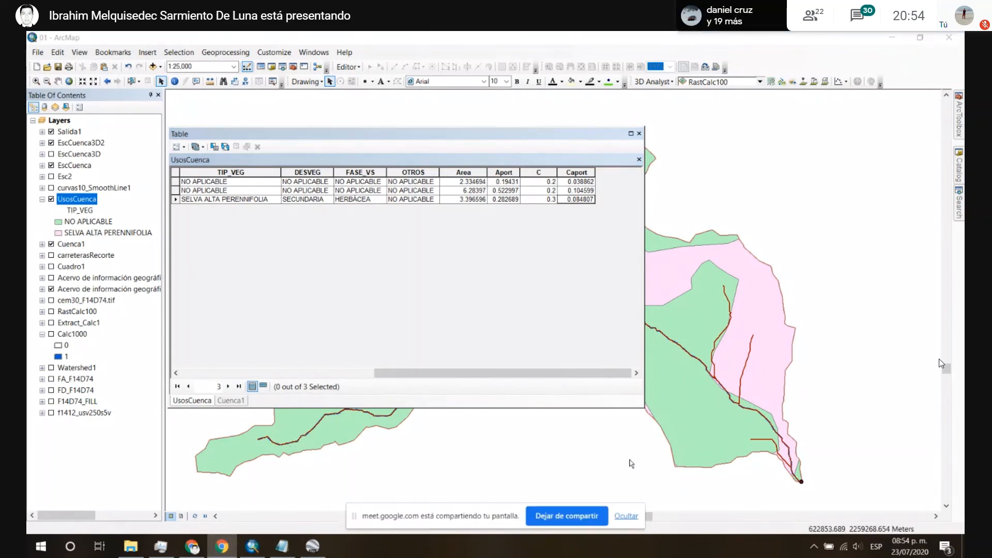
left_click(626, 516)
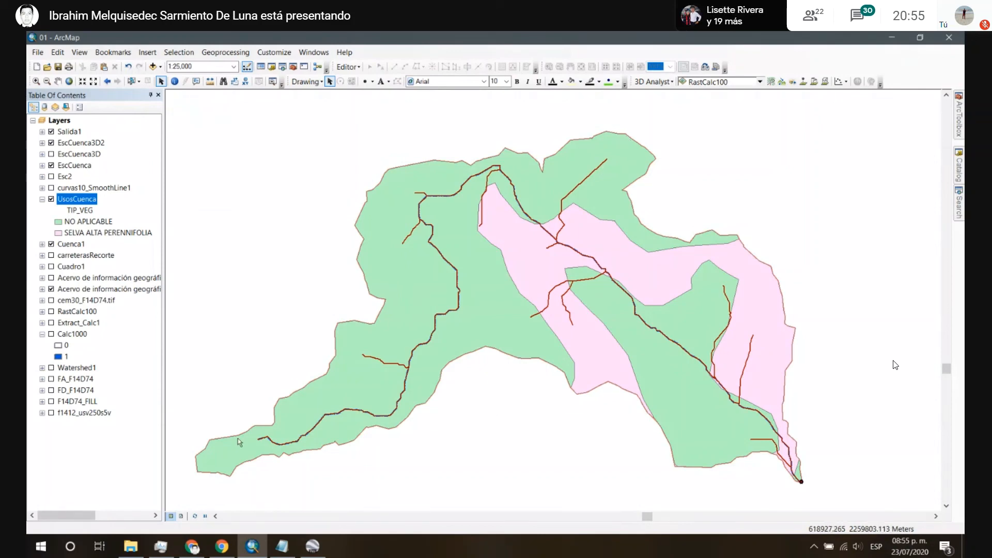
Step: Switch to Chrome and search Google for "carta edafologica f14-12"
left_click(220, 549)
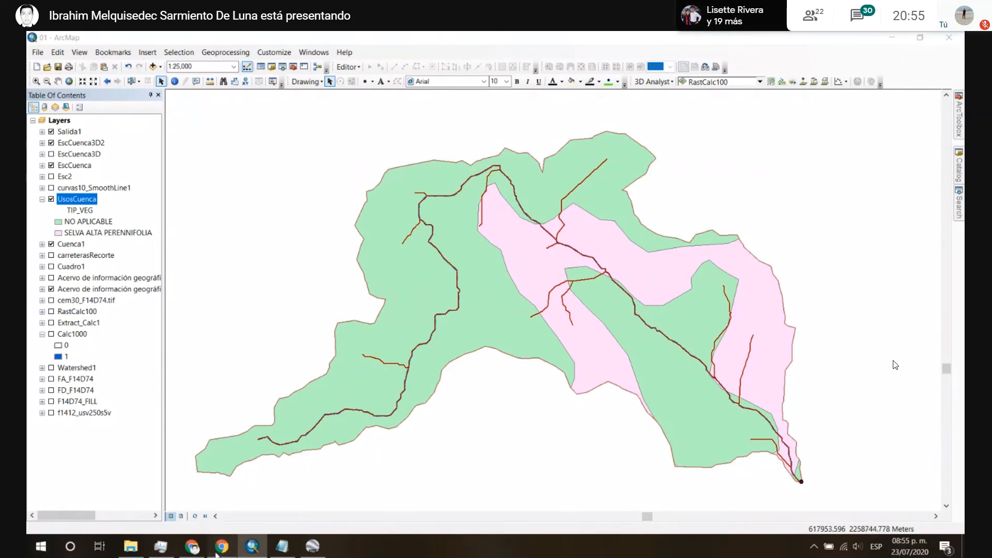
left_click(189, 551)
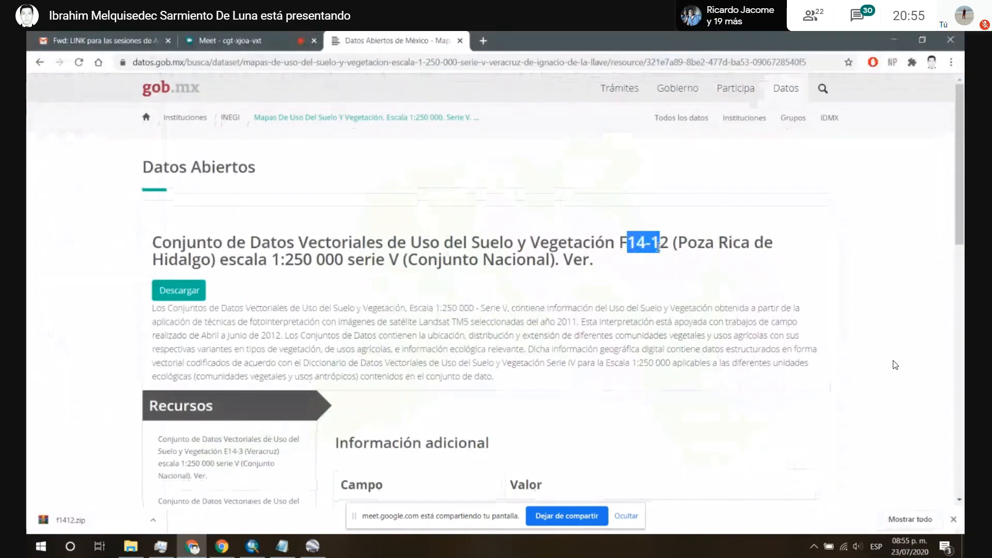
left_click(234, 66)
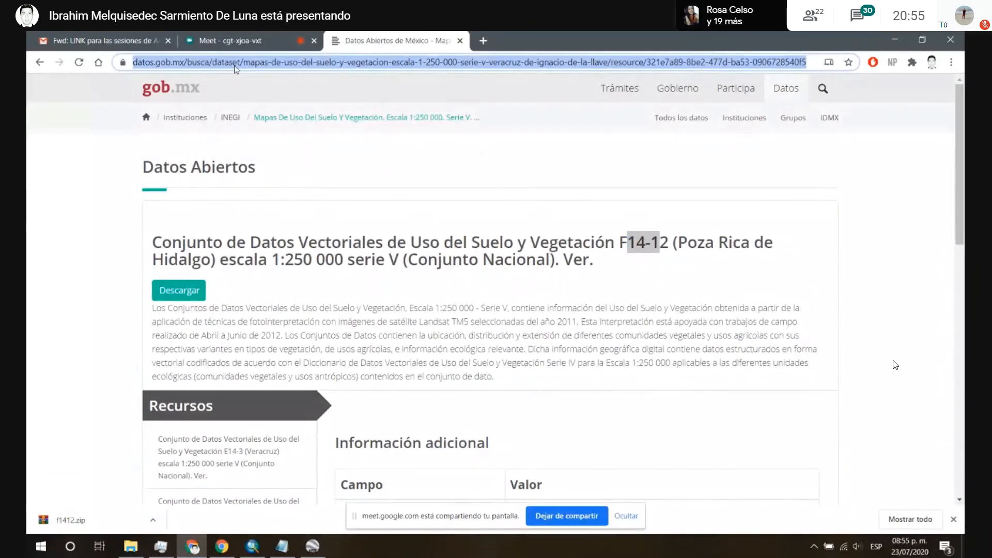
type("carta edafologica f14-11")
key("Down")
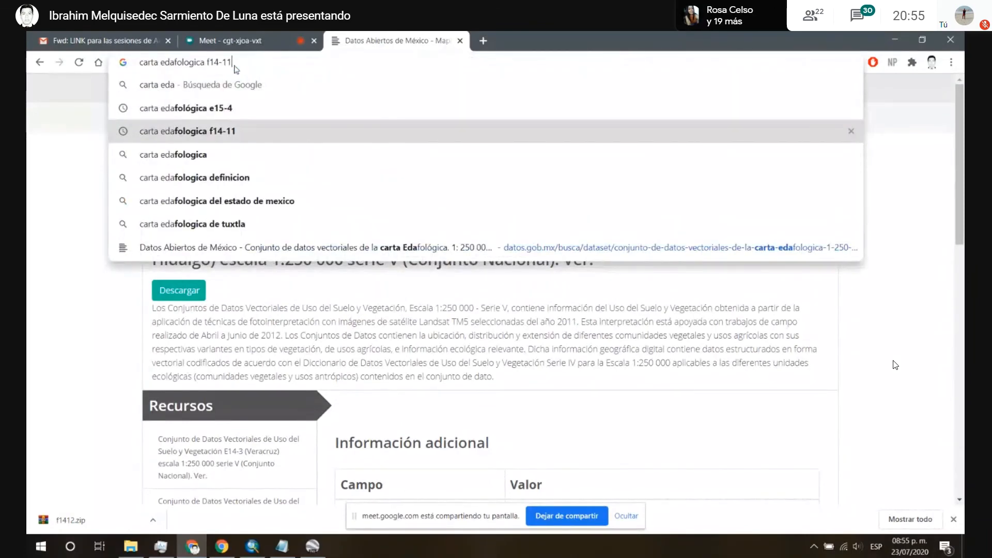
key("BackSpace")
type("2")
key("Return")
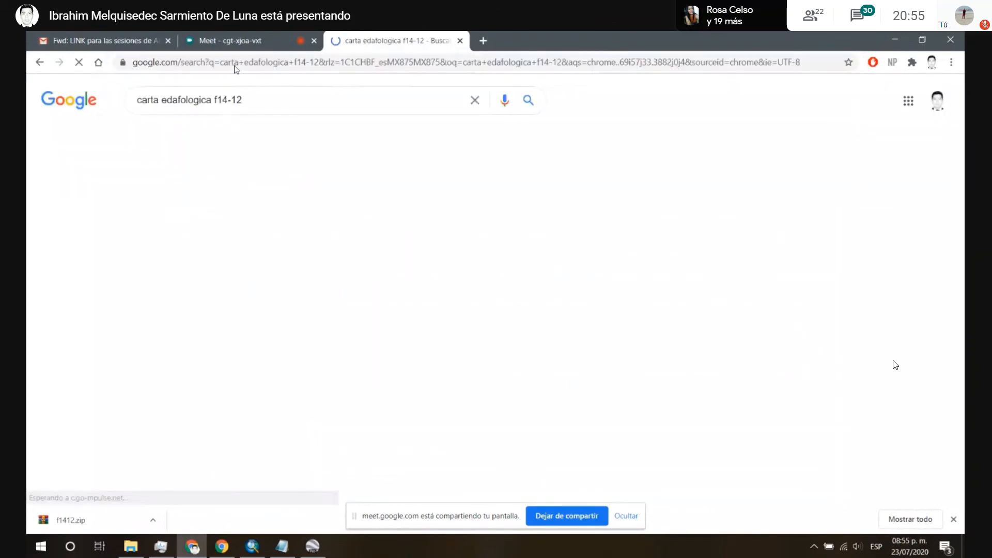
Step: Open the datos.gob.mx page for the Edafológica F14-12 (Poza Rica) vector data, examine its title and return to ArcMap
scroll(291, 265, "down", 2)
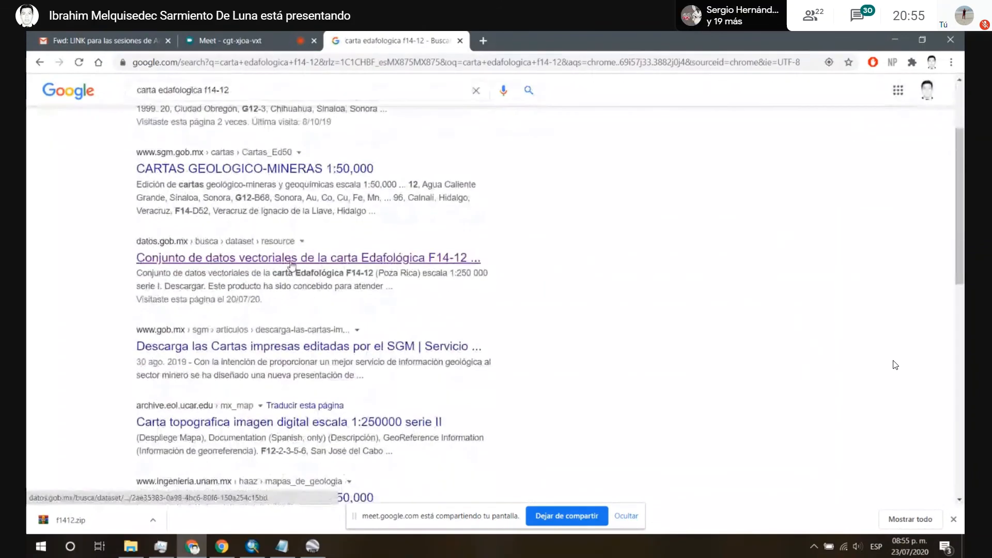
left_click(291, 261)
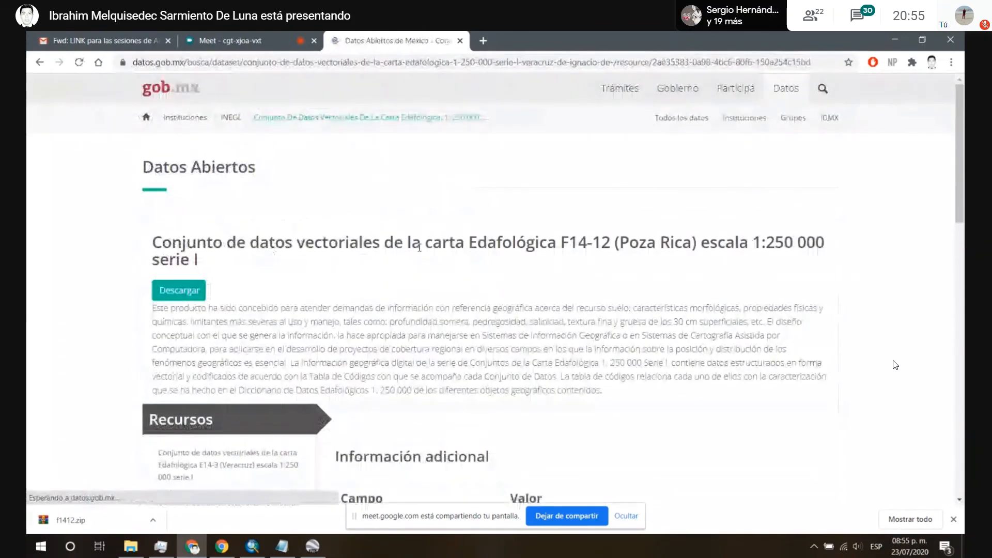
left_click_drag(578, 243, 739, 243)
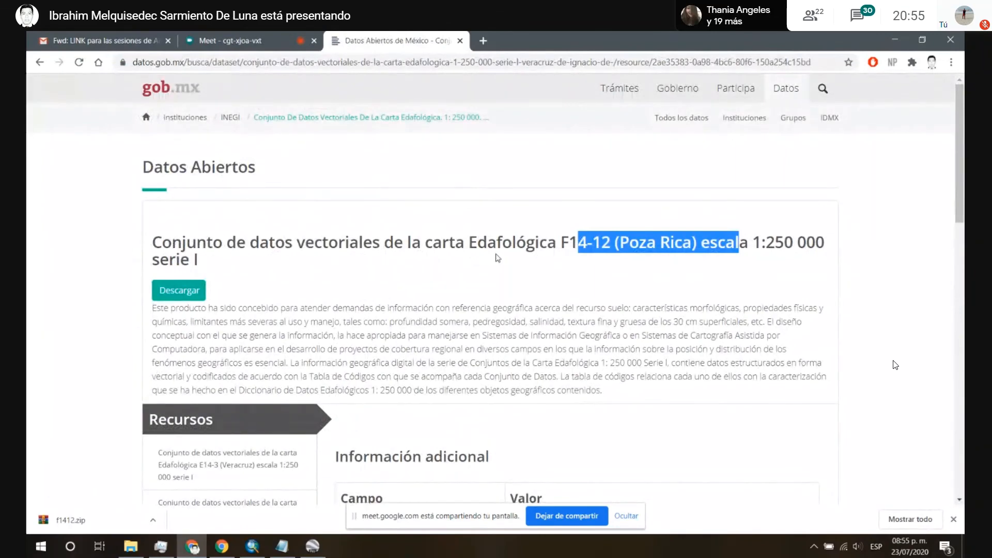
left_click(905, 39)
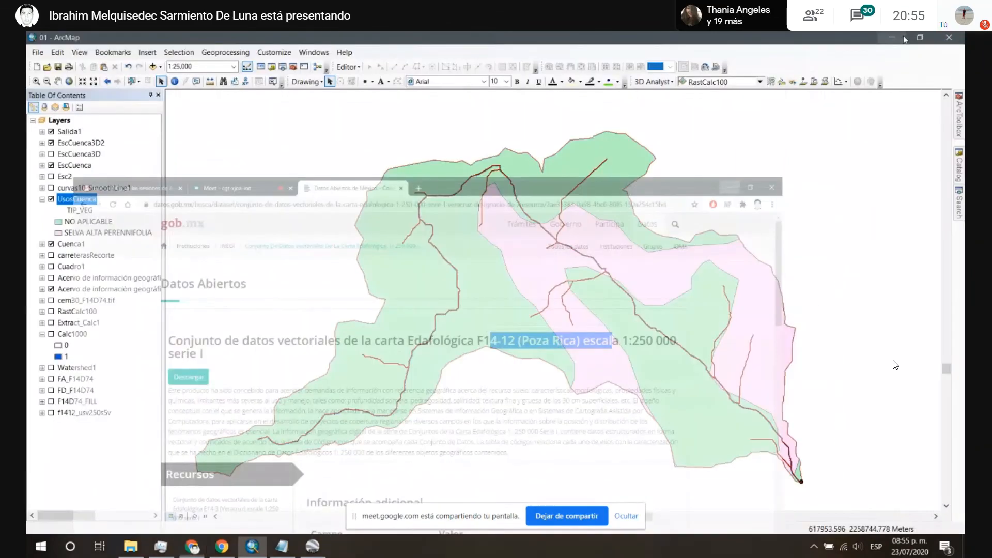